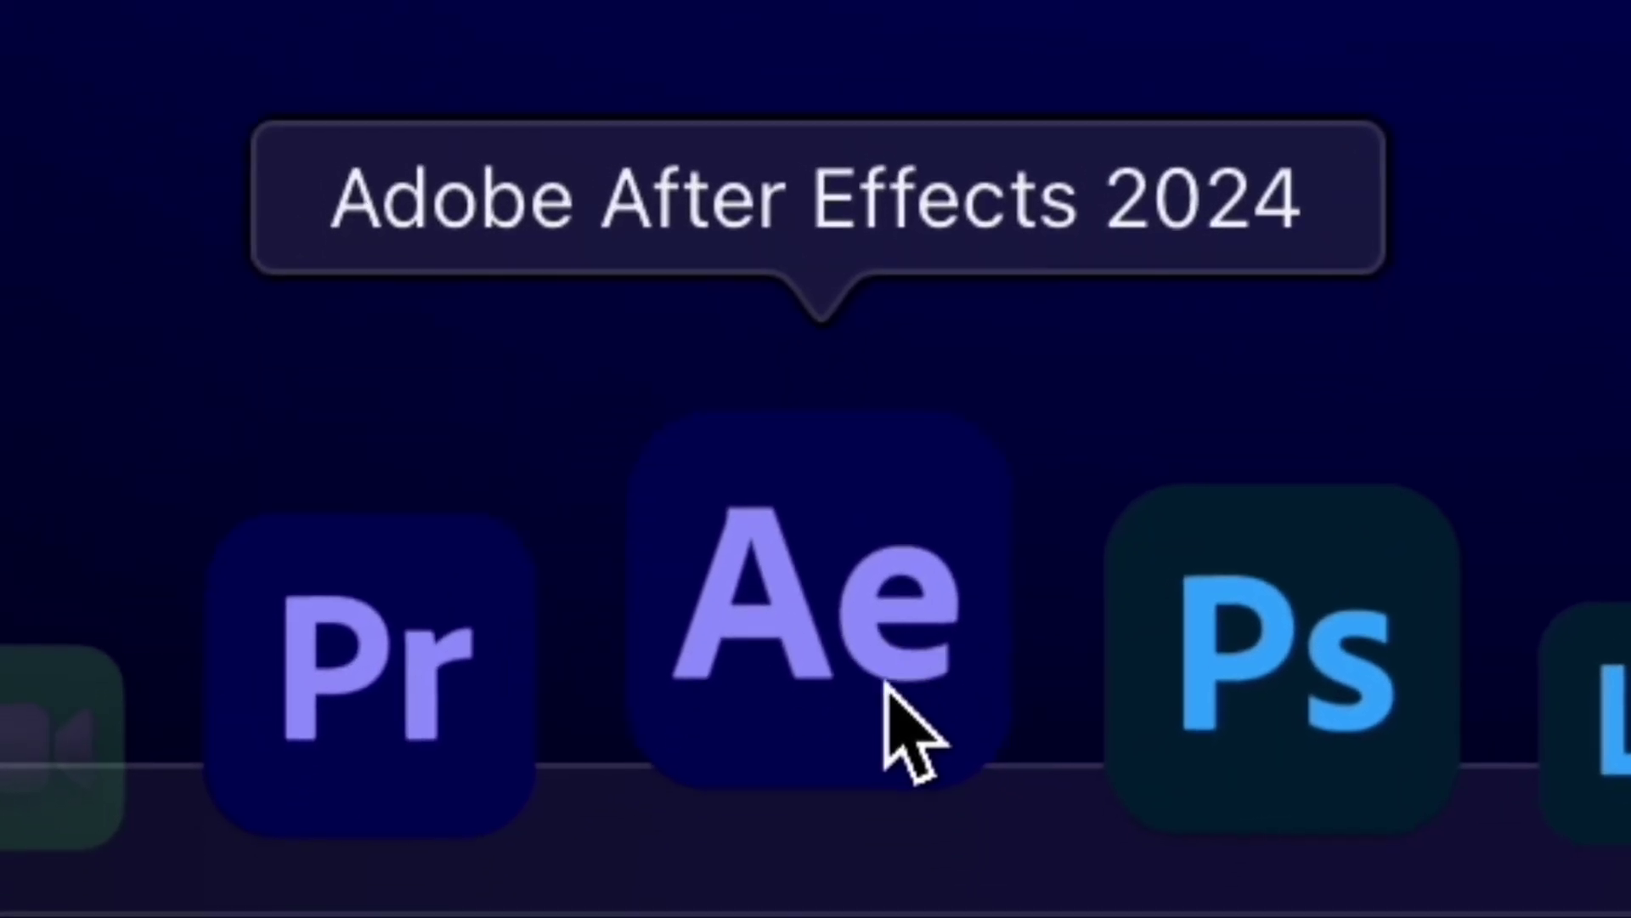
Launch Adobe After Effects 2024 and create a 1080 x 1080 px composition at 30 fps, 0:00:05:22 long.
click(893, 710)
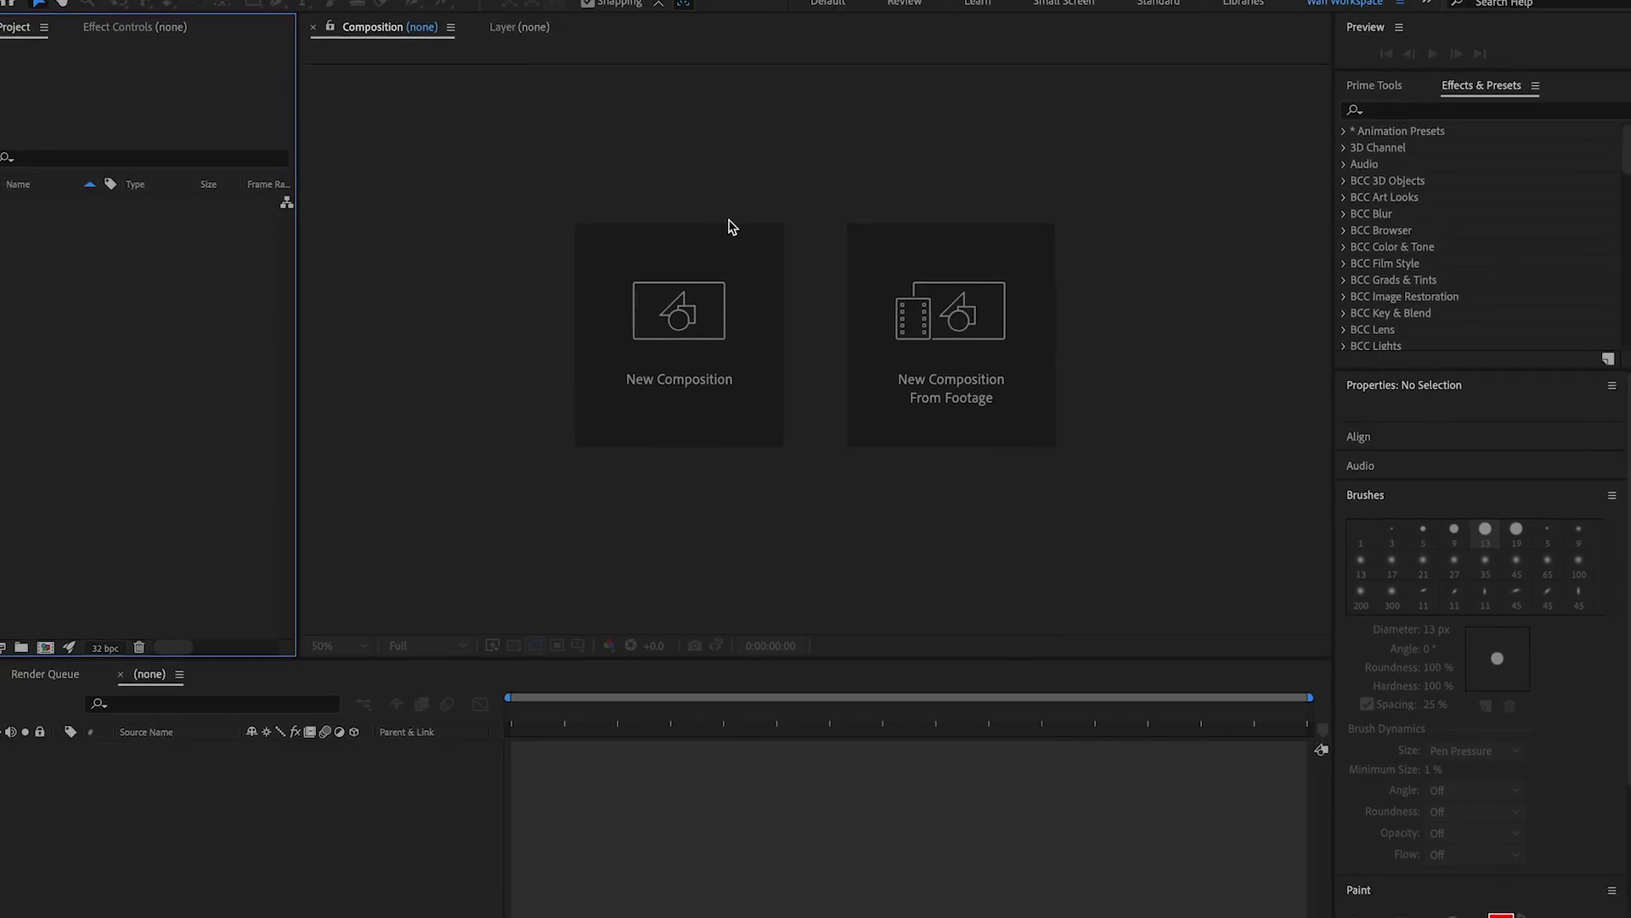
click(679, 353)
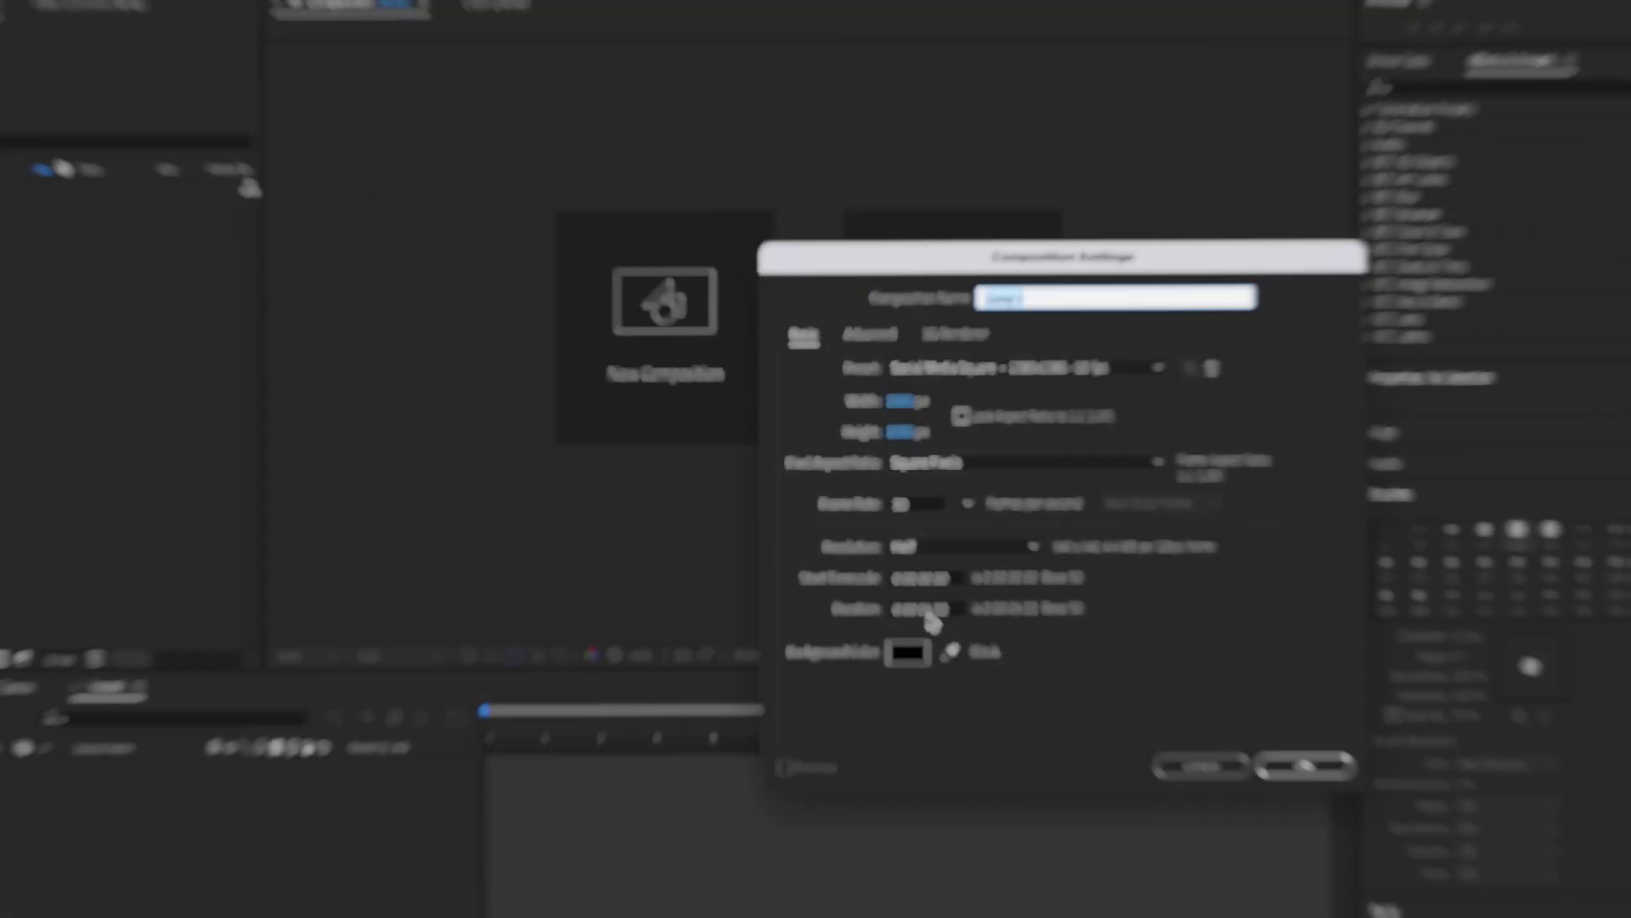
click(1305, 765)
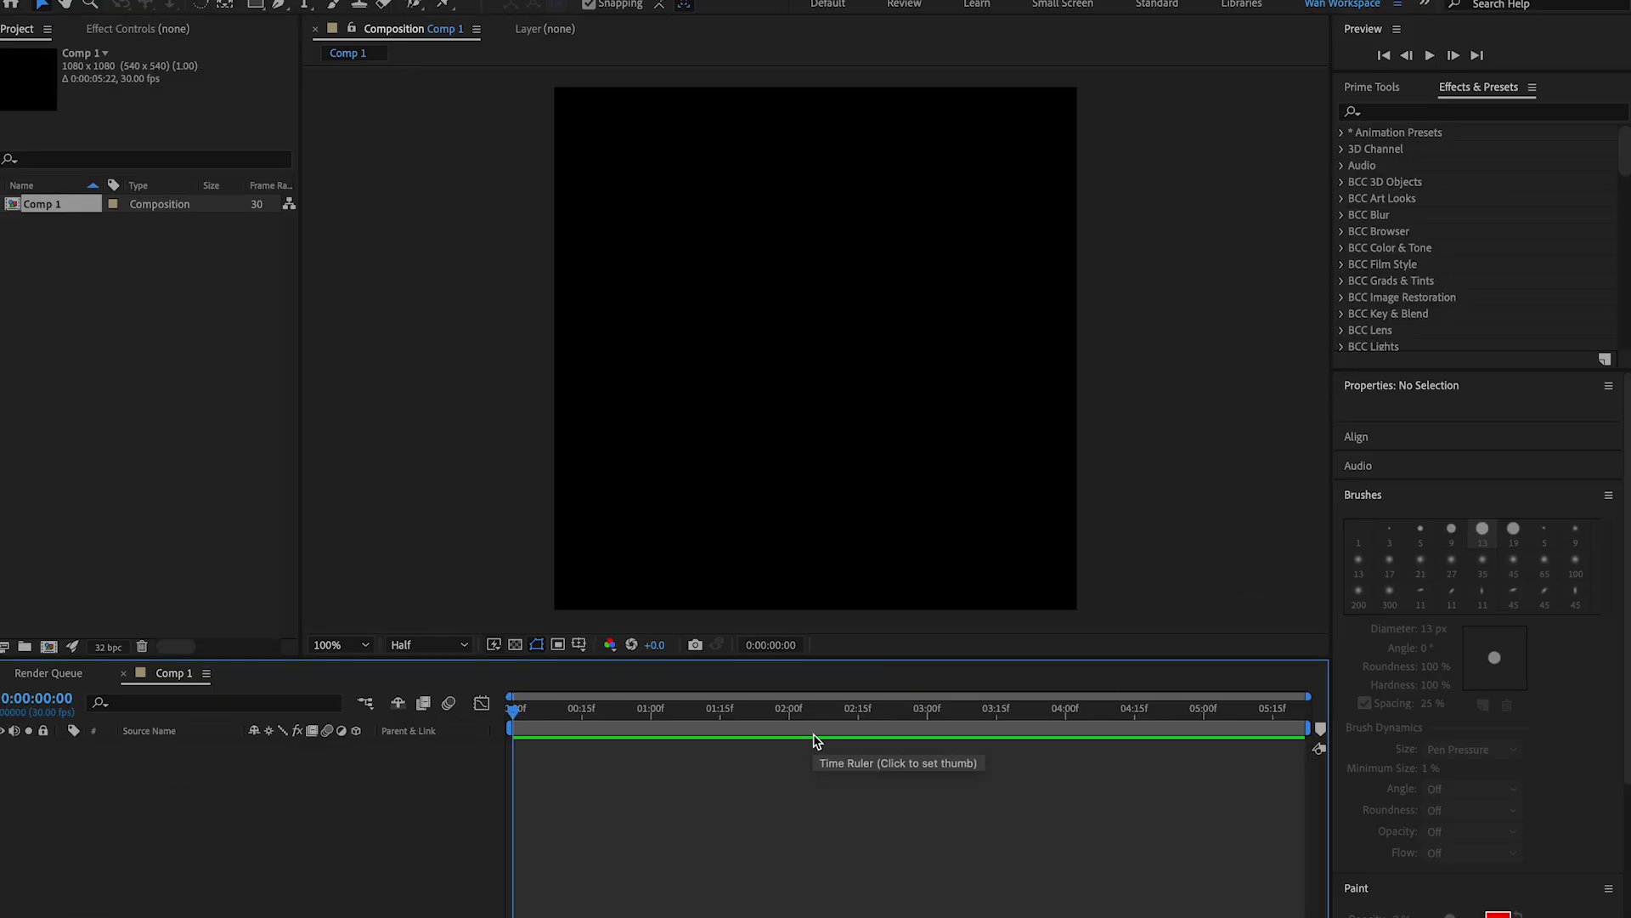
Save the project to the Desktop as 2D Logo.
key(ctrl+s)
text(2D Logo)
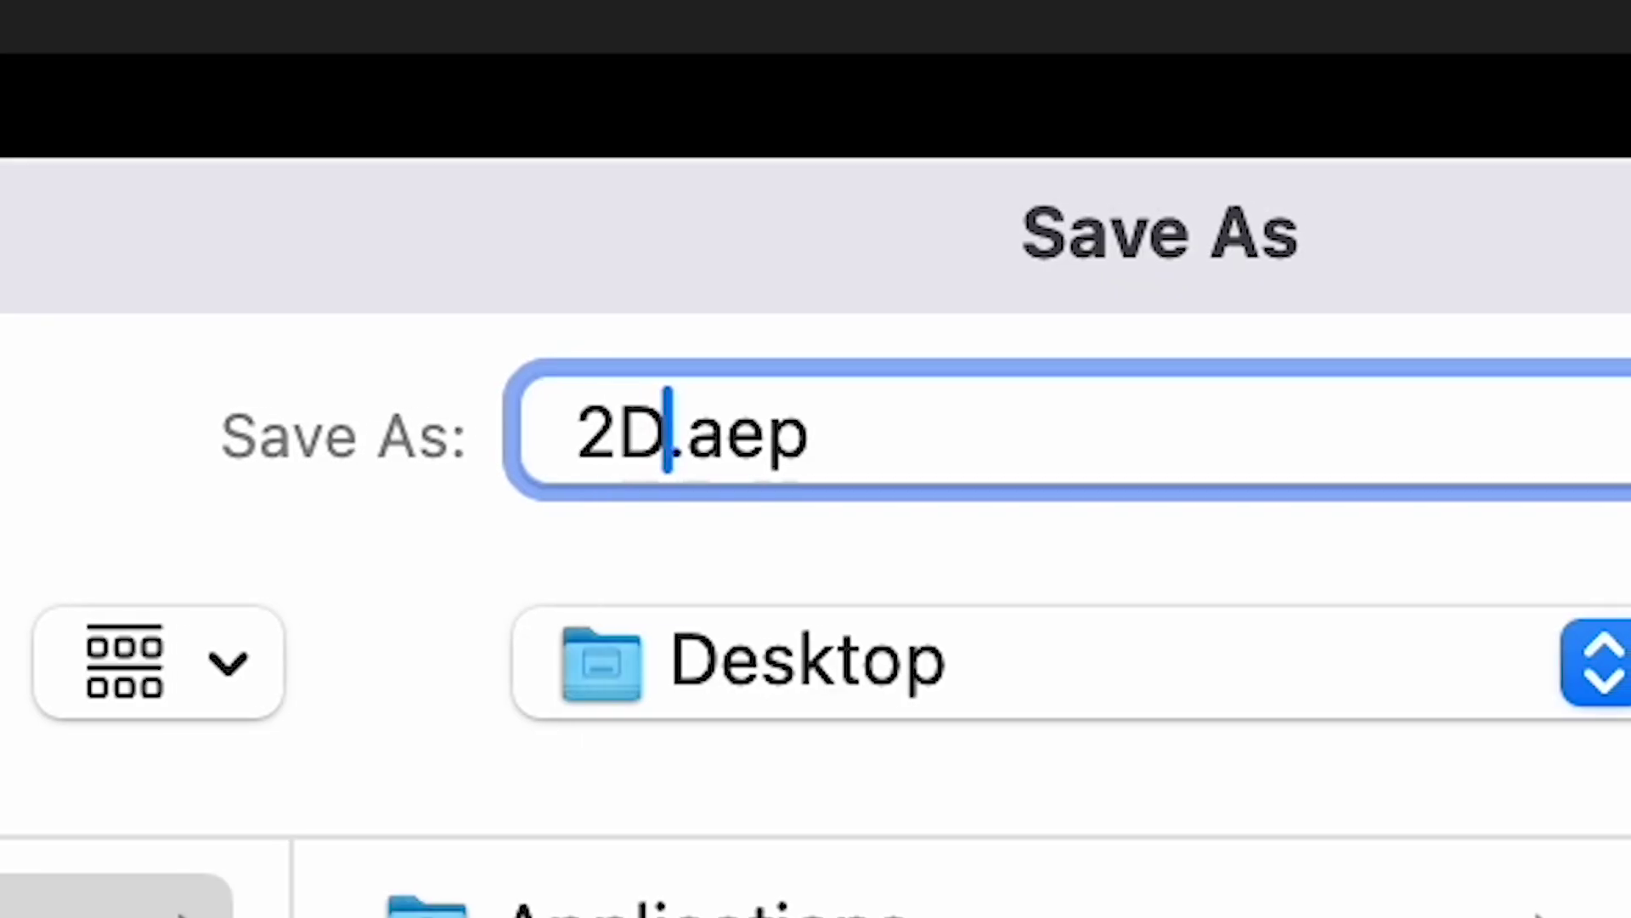
key(Return)
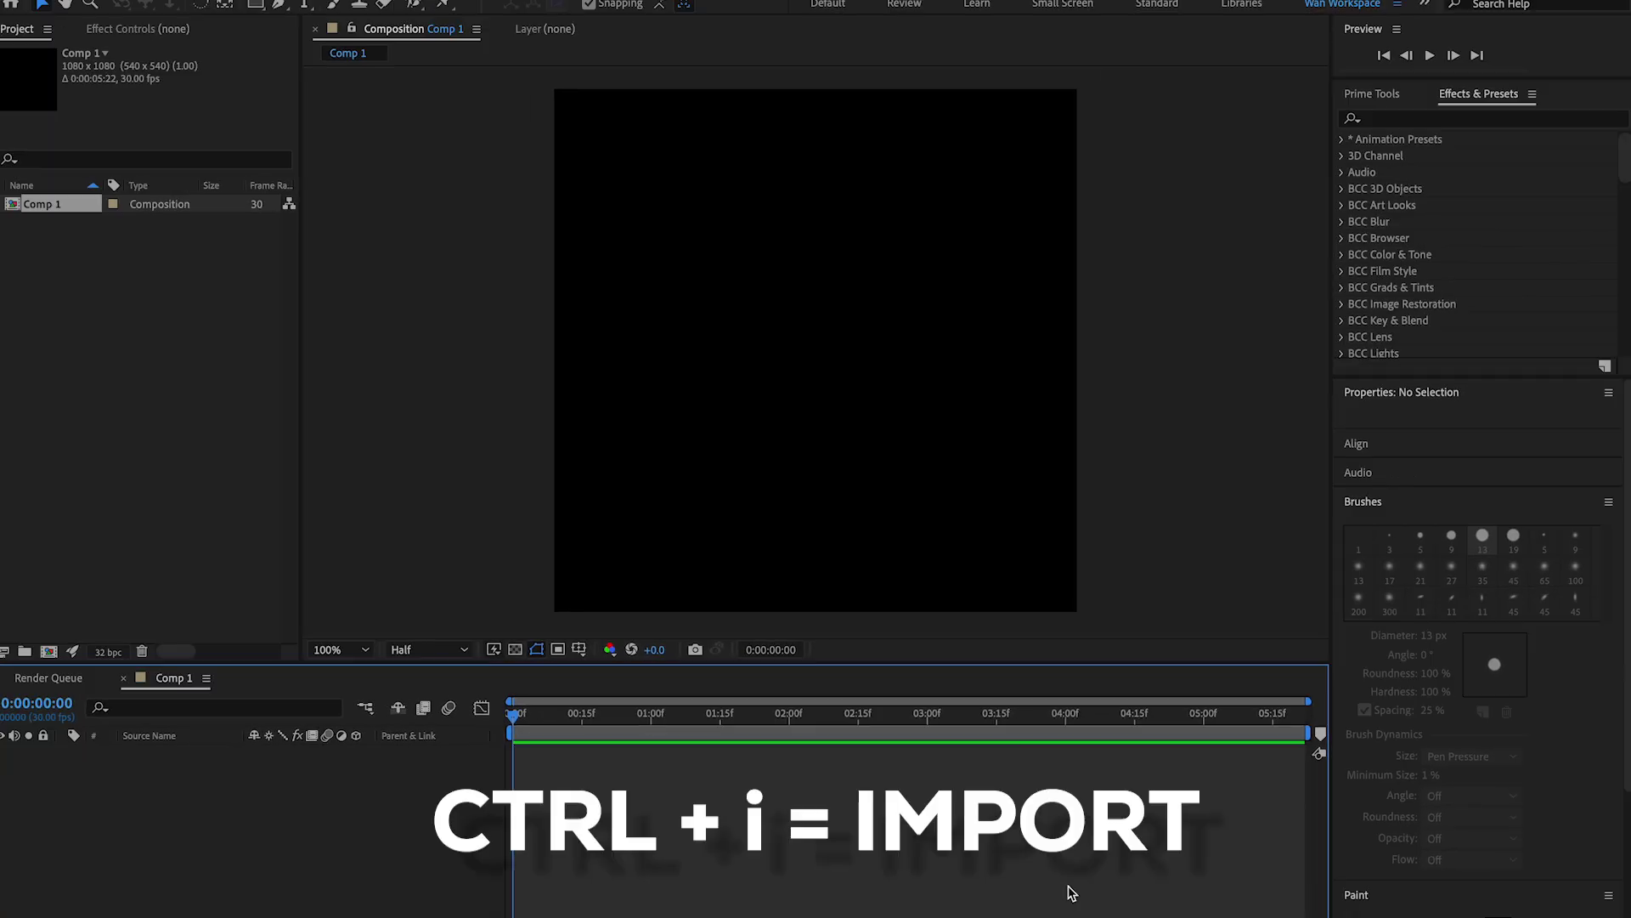
Import cat with spiral eyes.jpg into the composition and draw a closed Pen tool mask loosely around the cat and its bubbles.
key(ctrl+i)
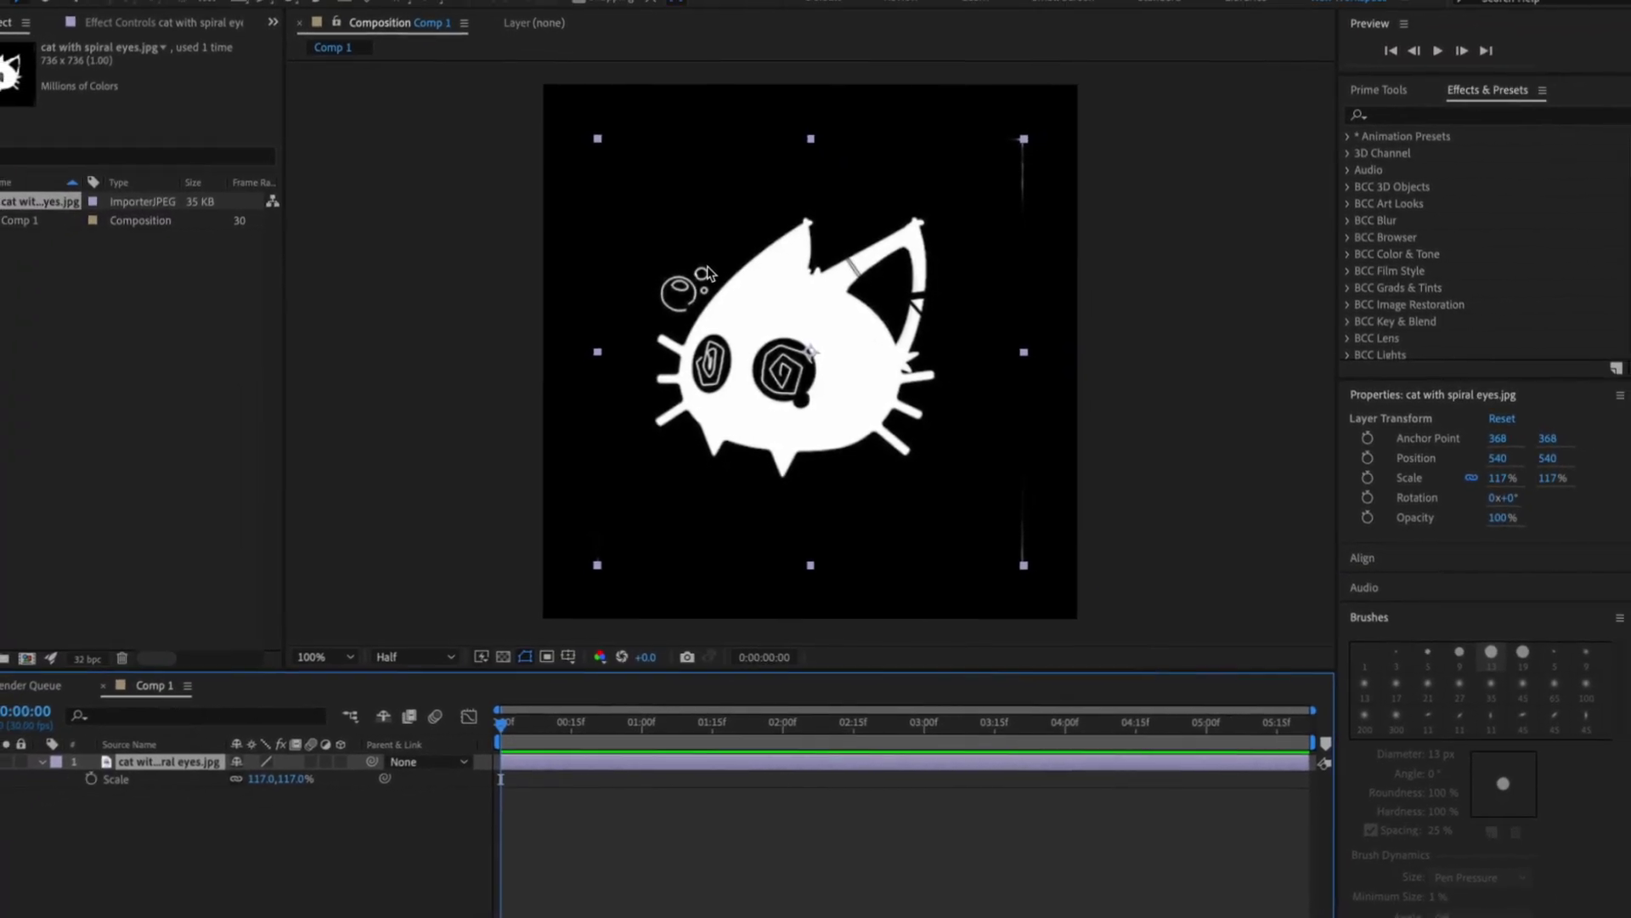
scroll(820, 288, up, 1)
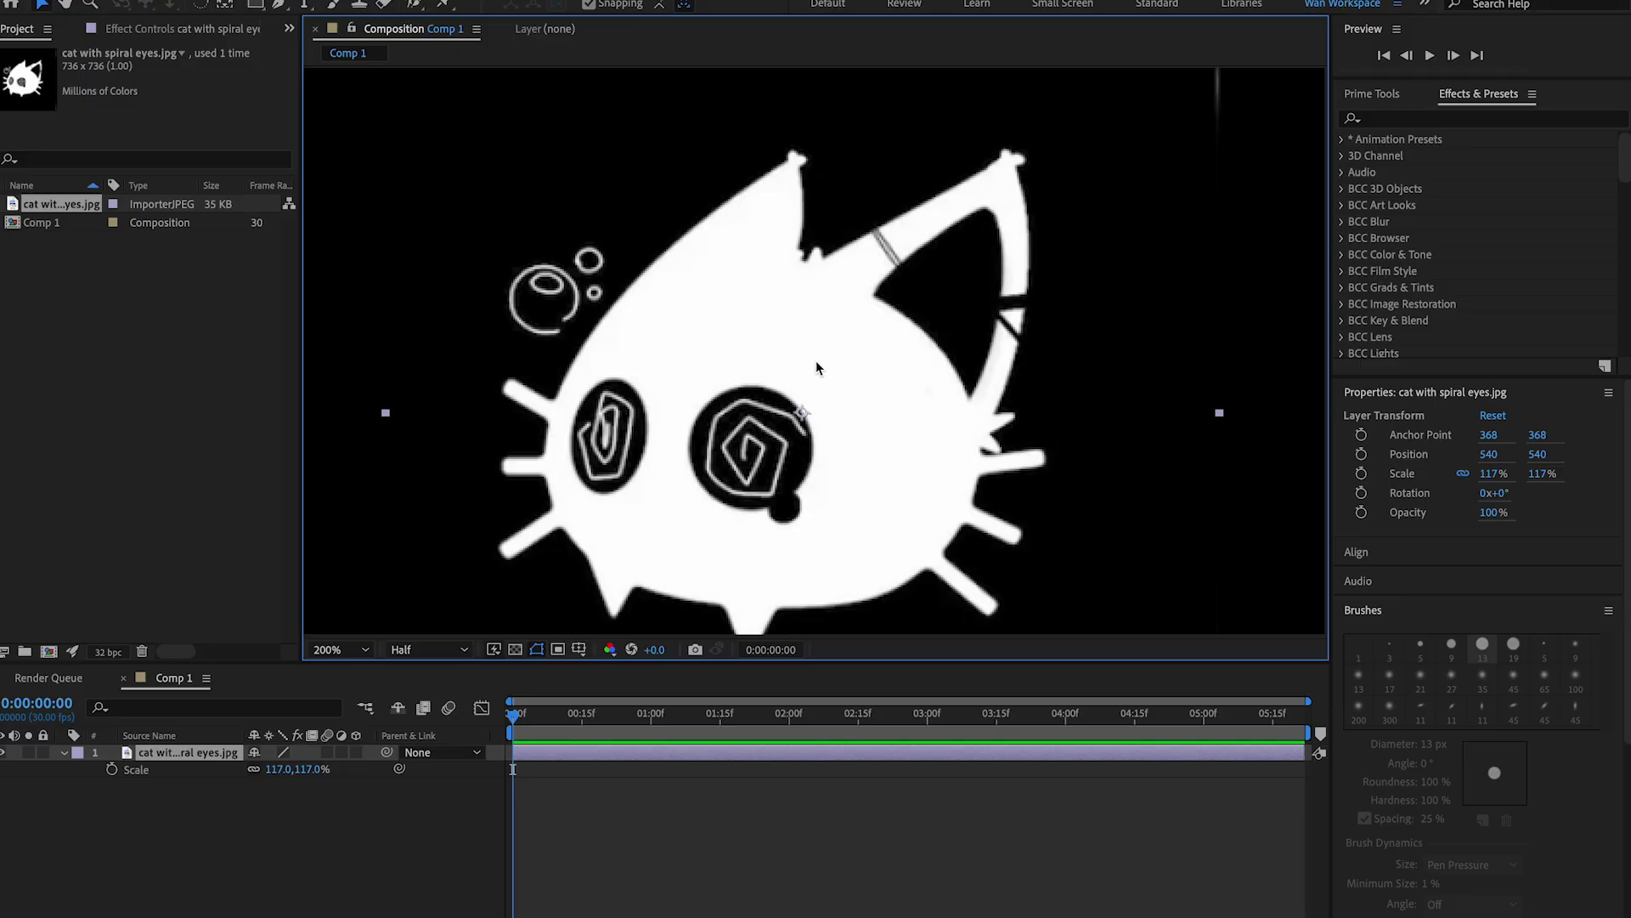
key(h)
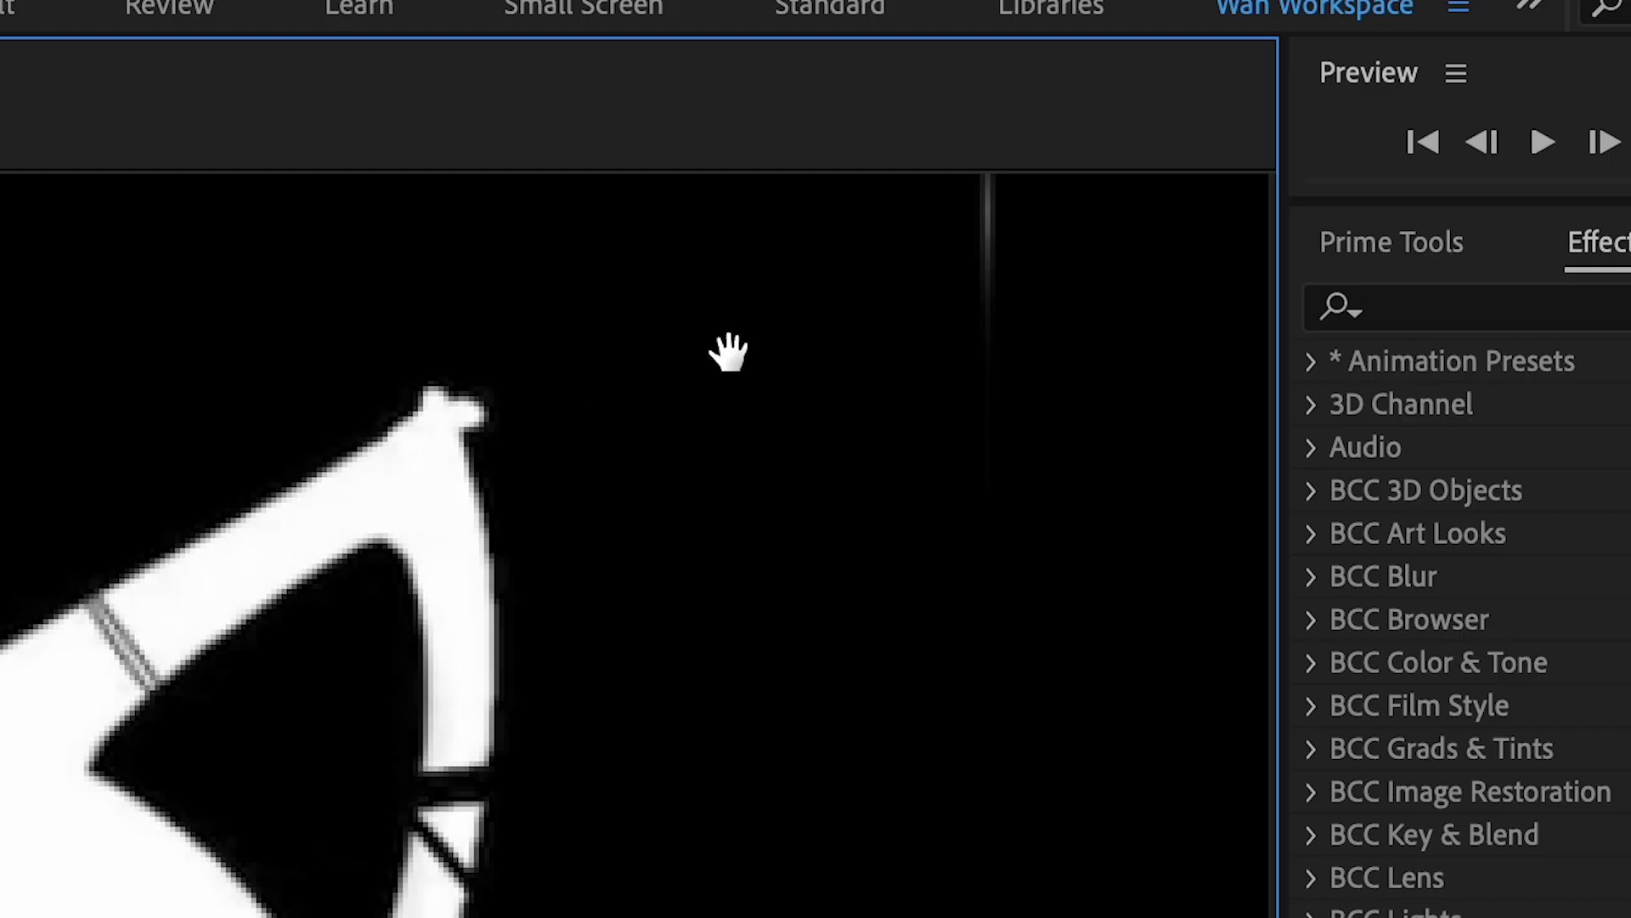
drag(867, 619, 606, 728)
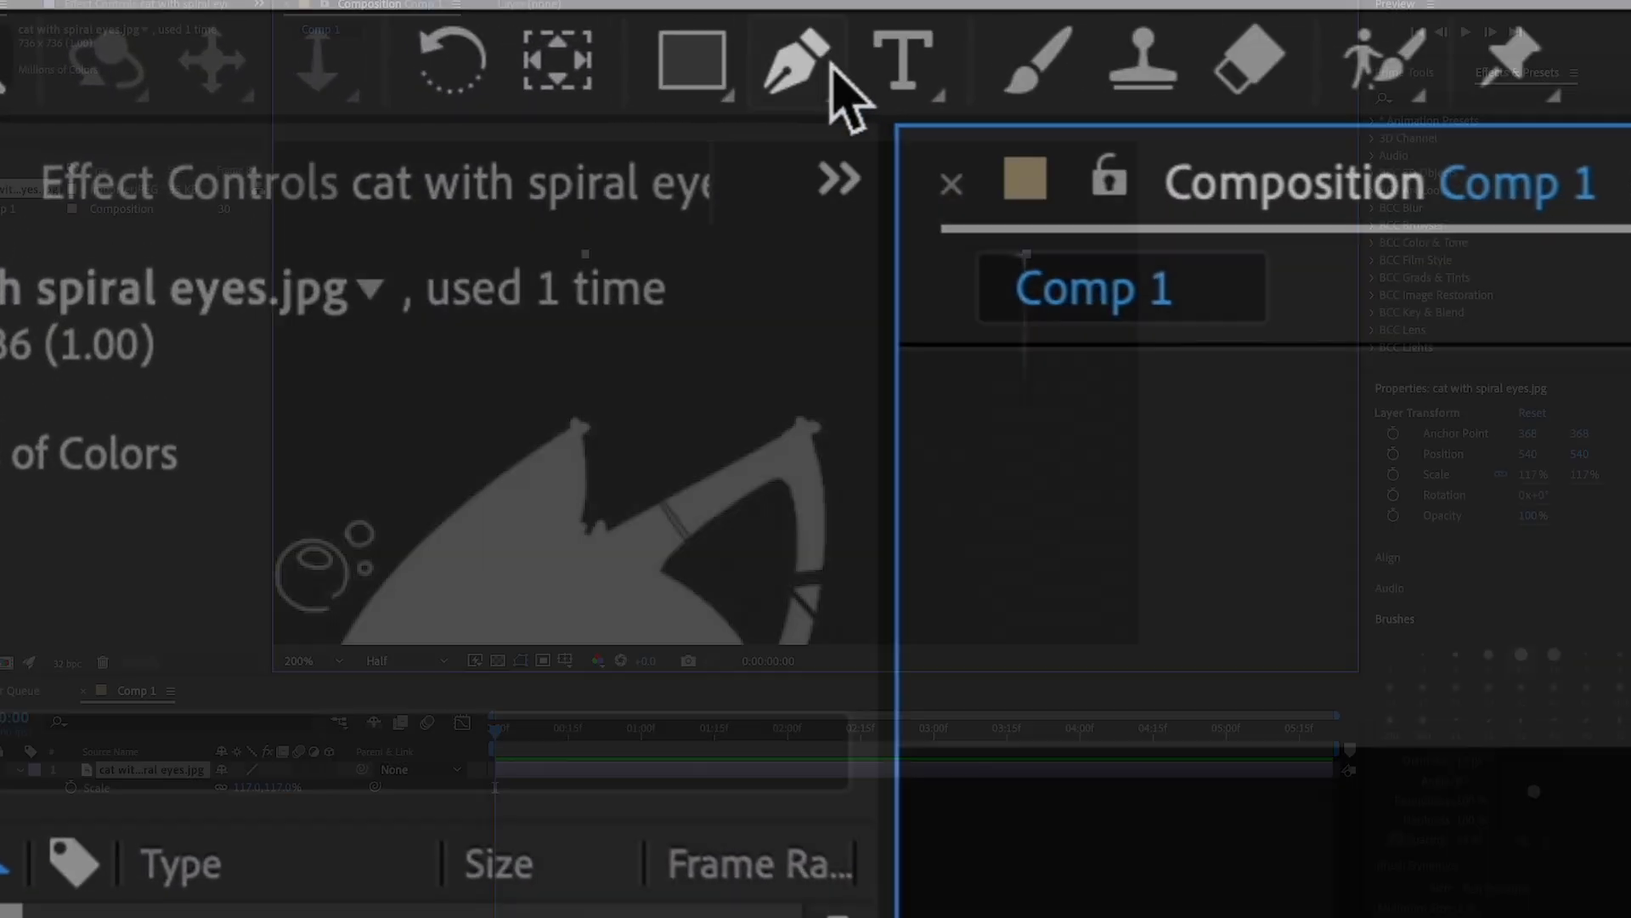
click(283, 6)
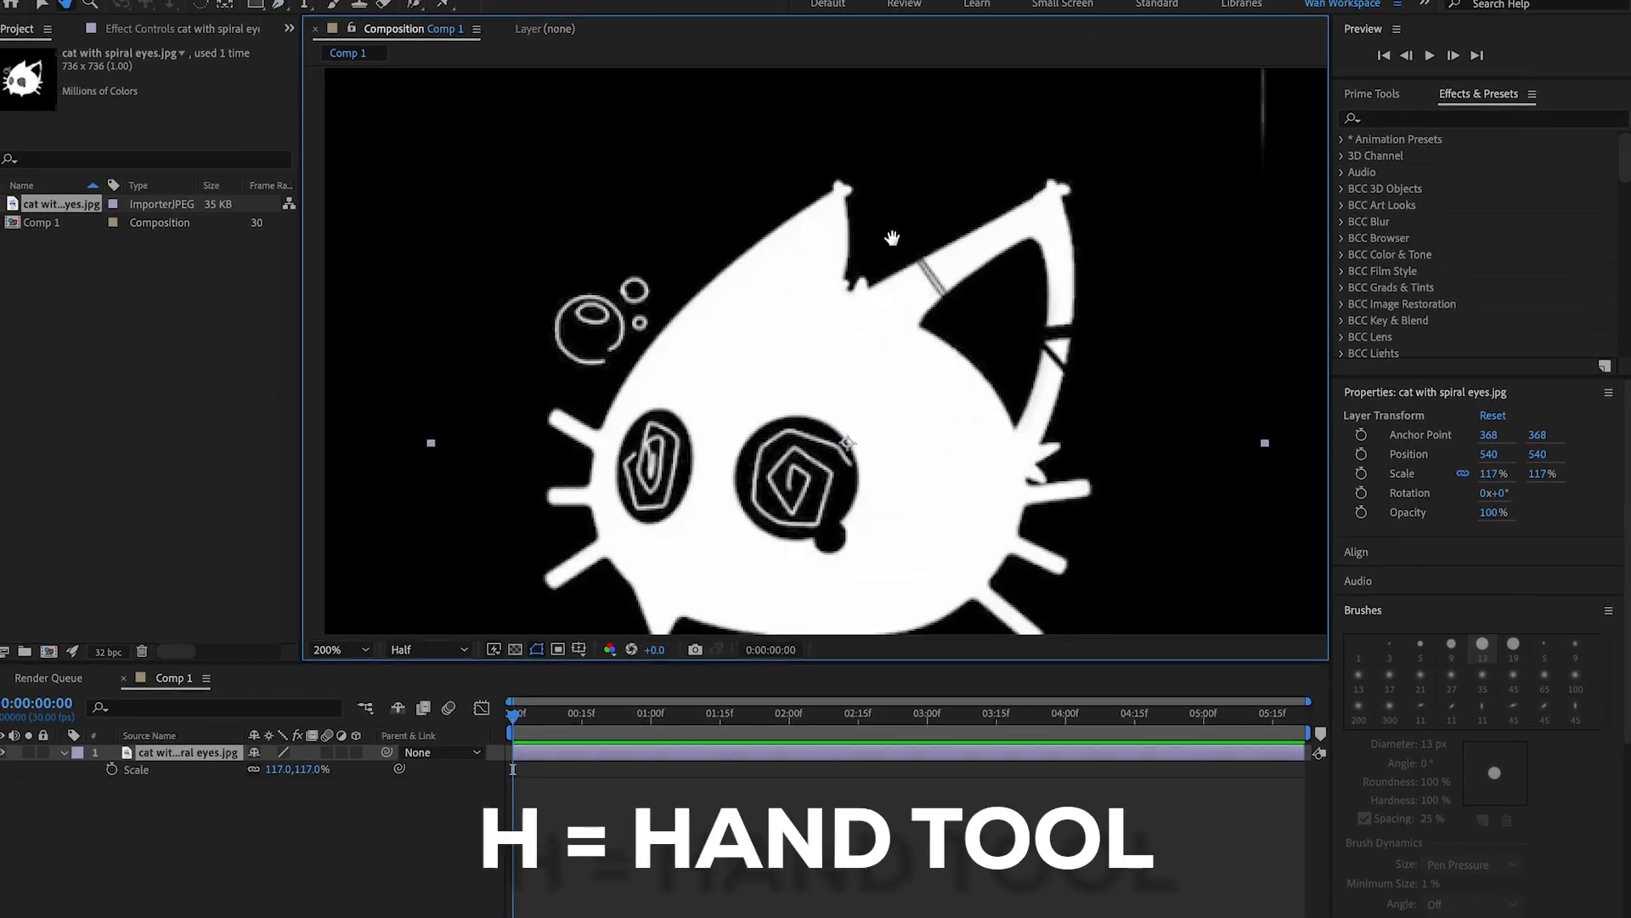
drag(758, 381, 765, 238)
key(g)
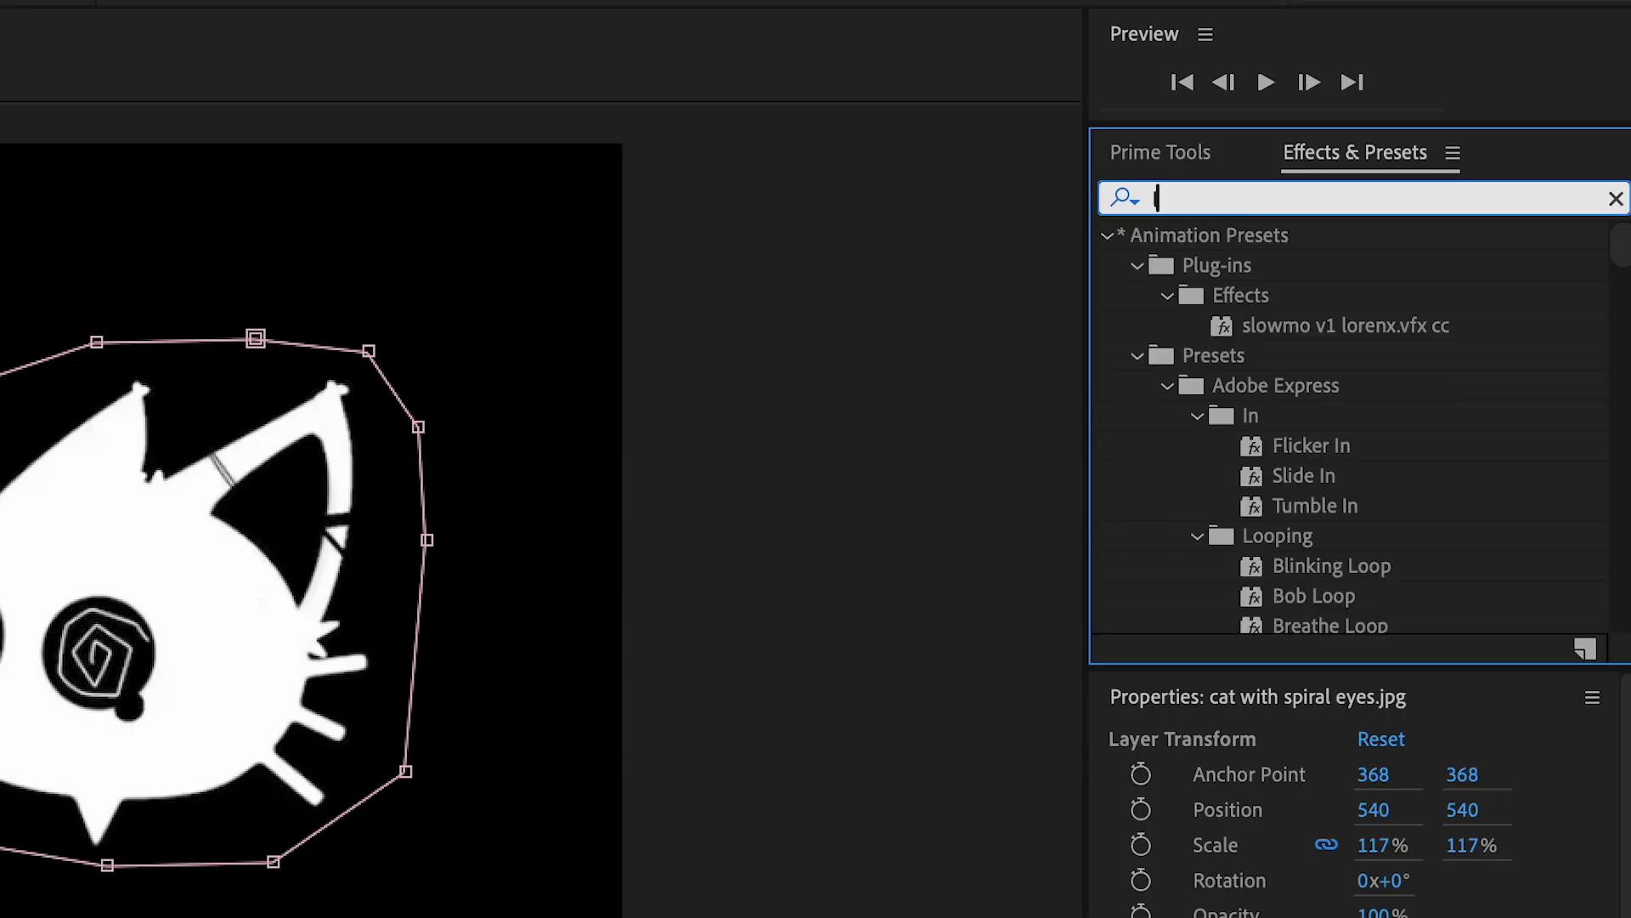
Apply the Luma Key effect to the cat image layer and place a red solid beneath it as a background.
text(luma)
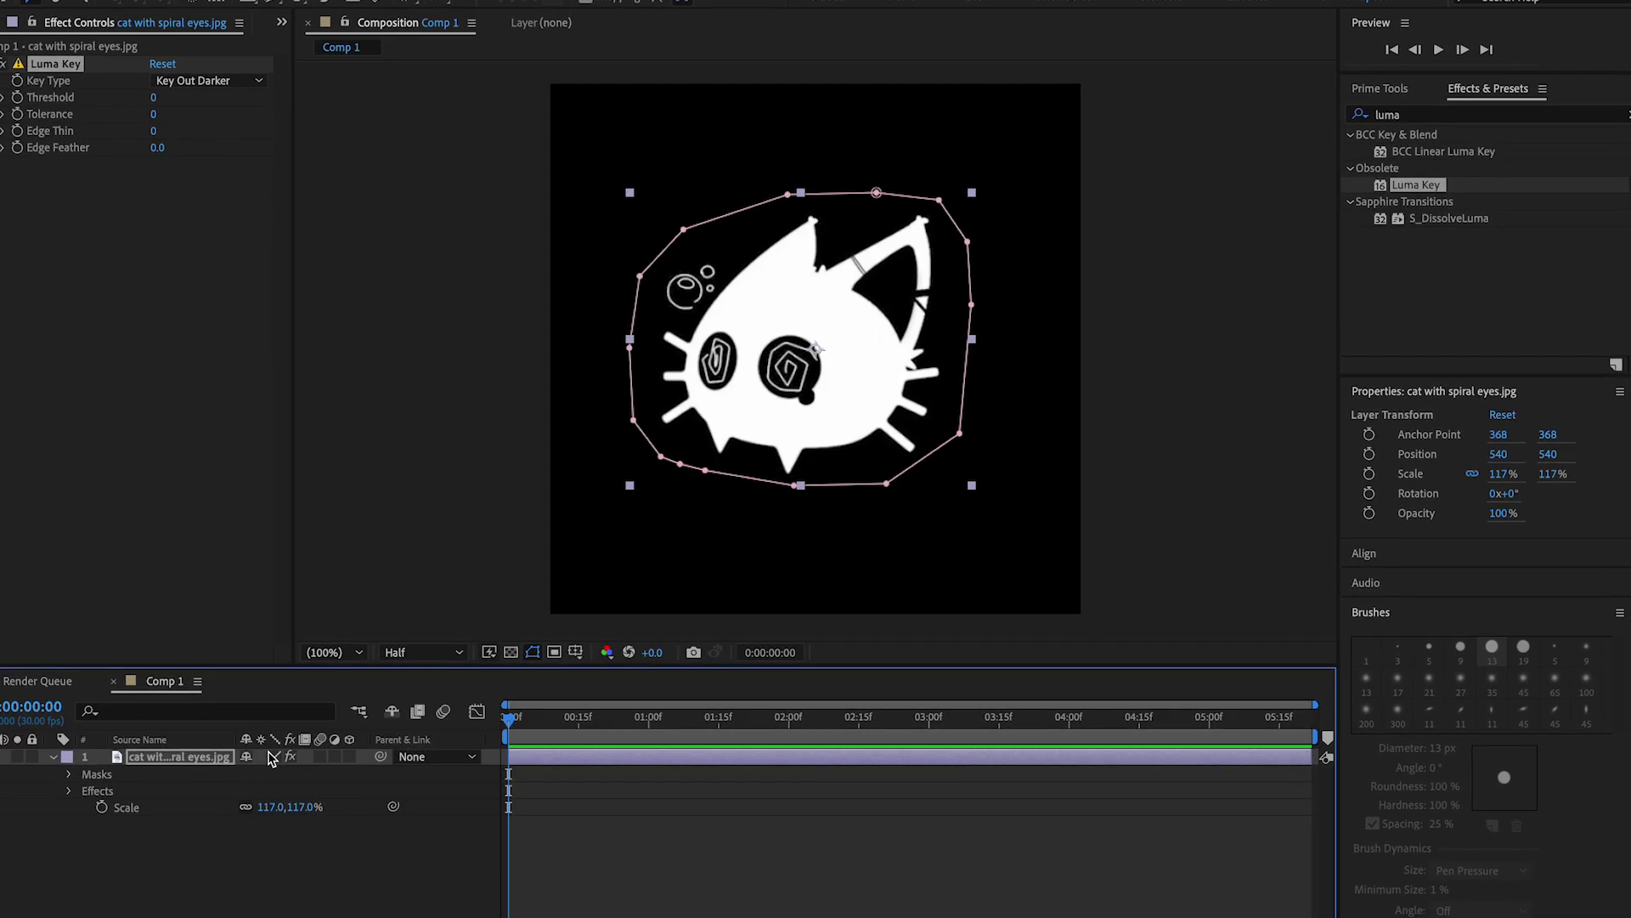
click(225, 650)
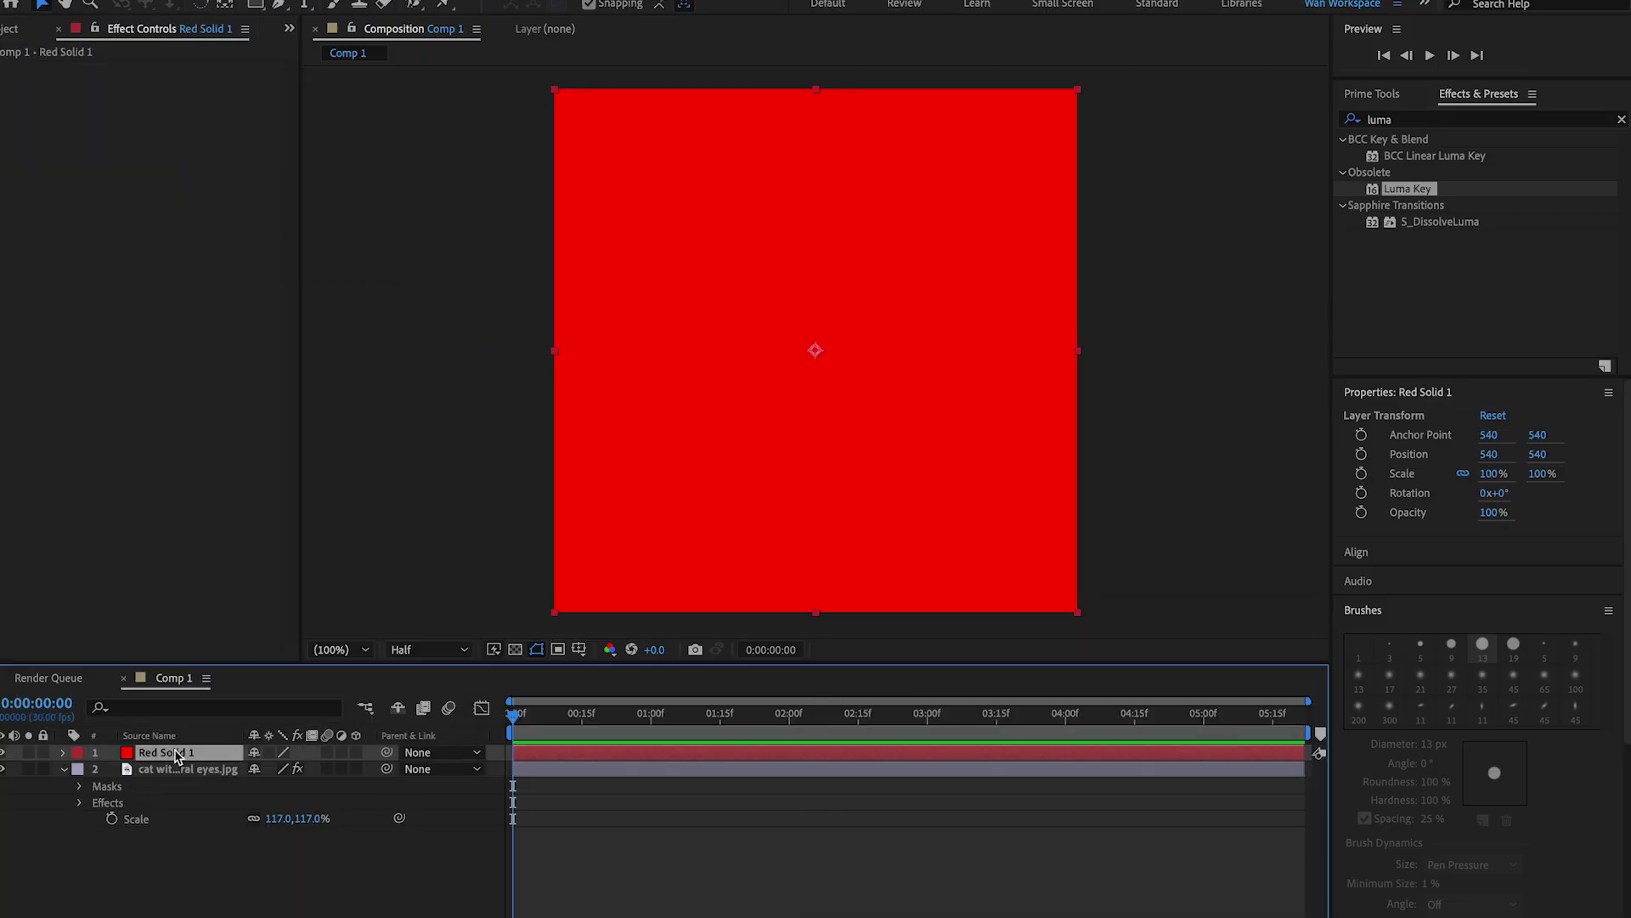
drag(176, 755, 178, 829)
click(186, 754)
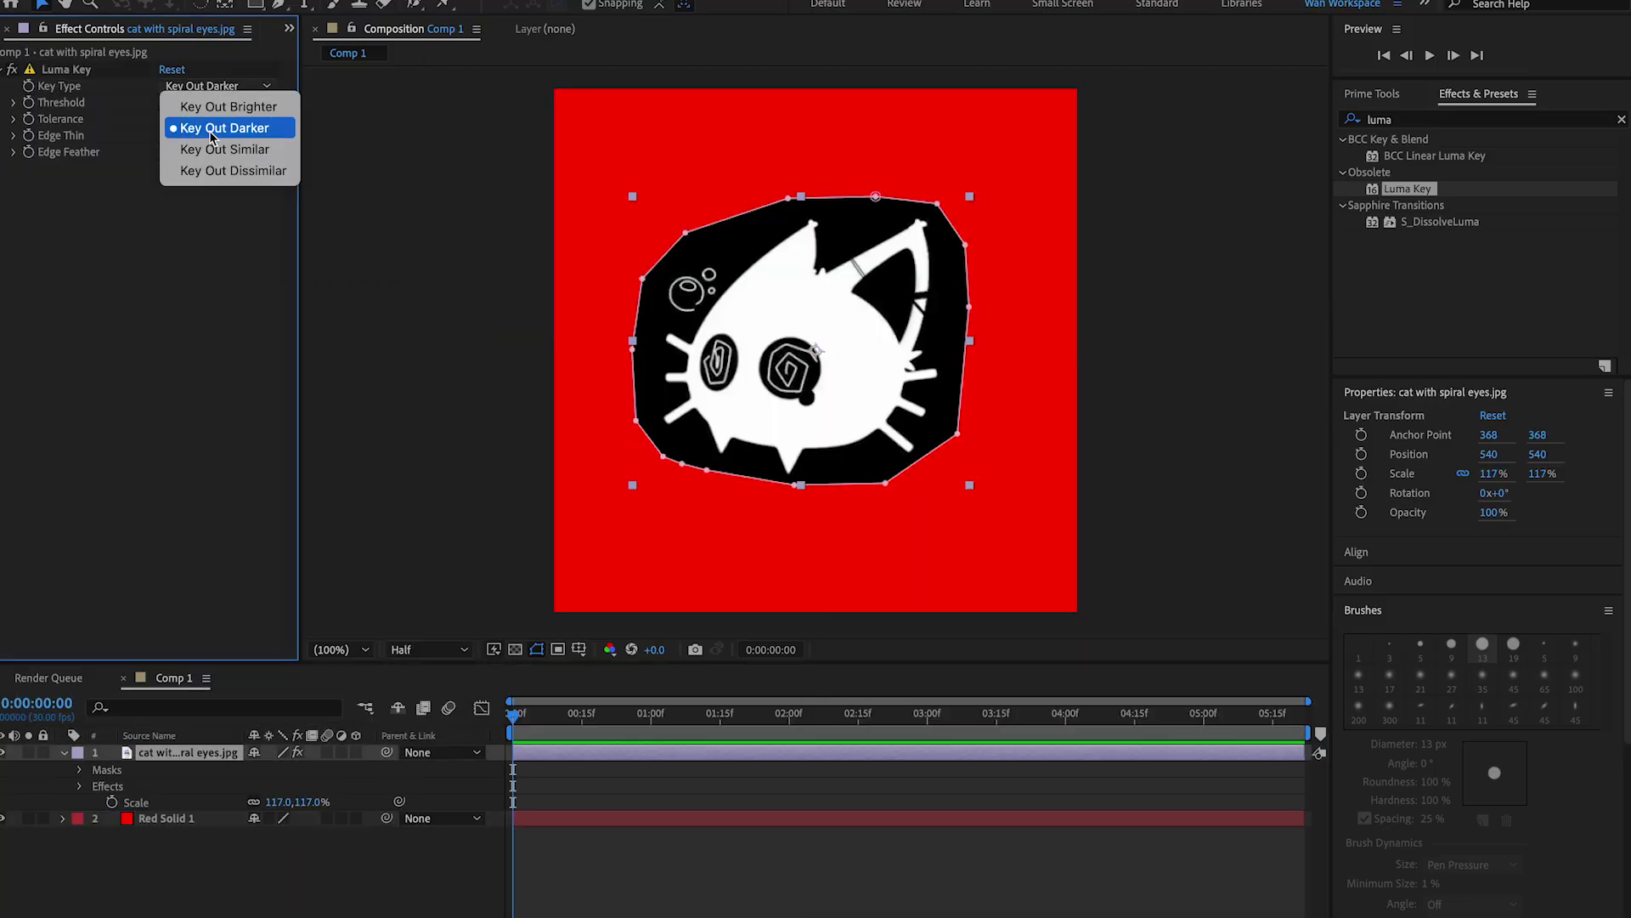
Set the cat image's Luma Key to Key Out Darker and raise its Threshold to key out the black areas.
click(212, 136)
drag(162, 103, 172, 101)
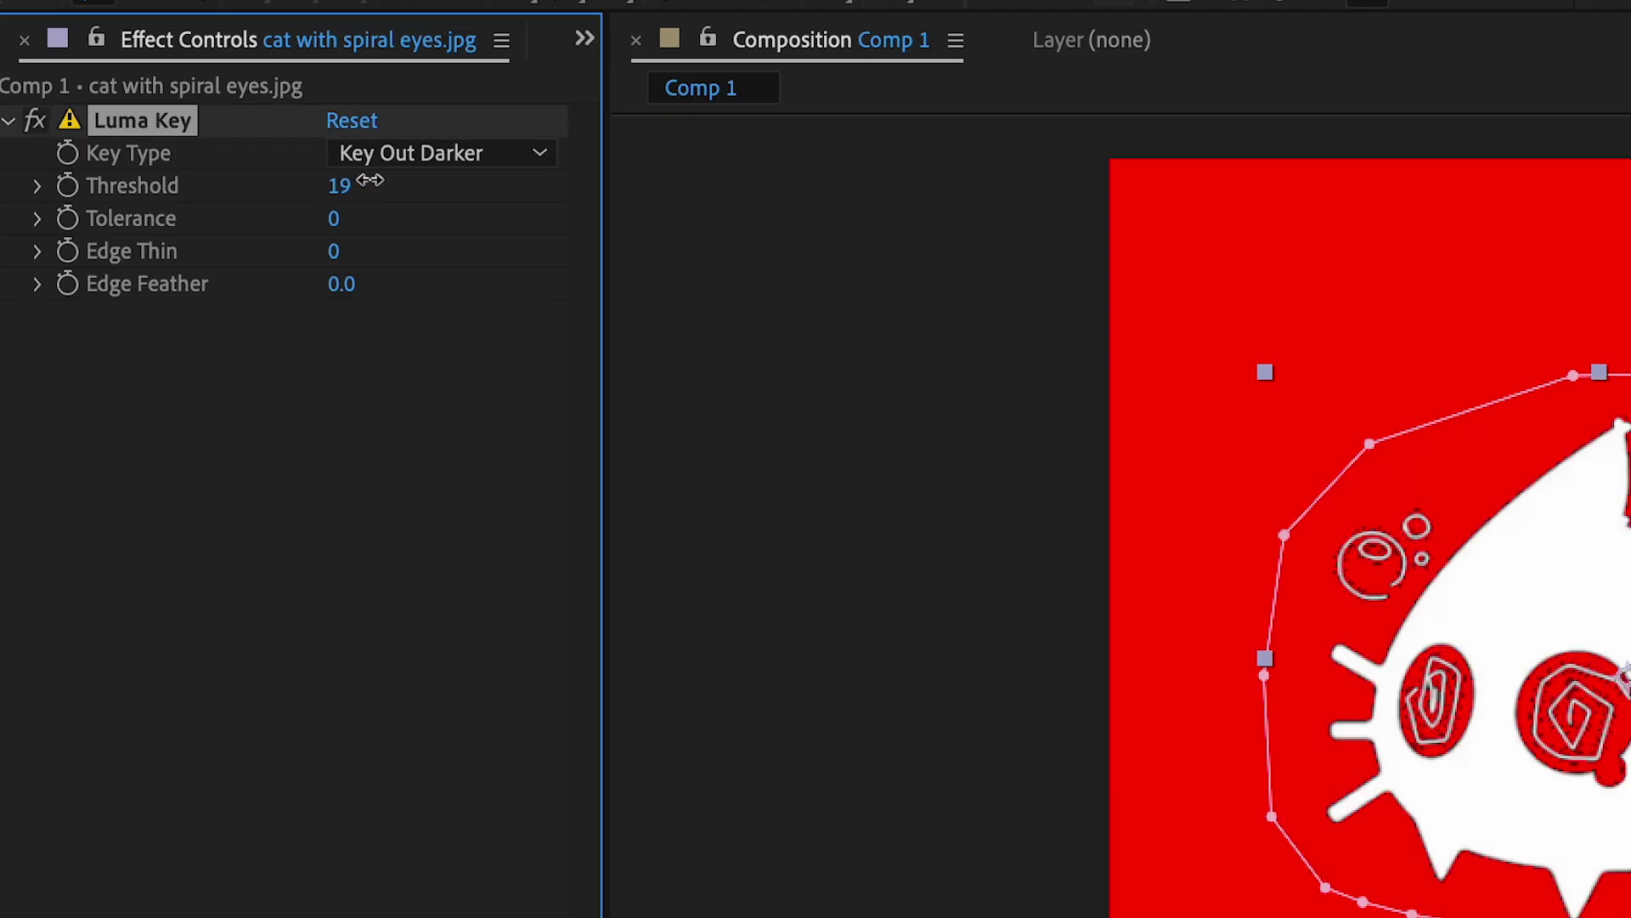
drag(370, 180, 423, 176)
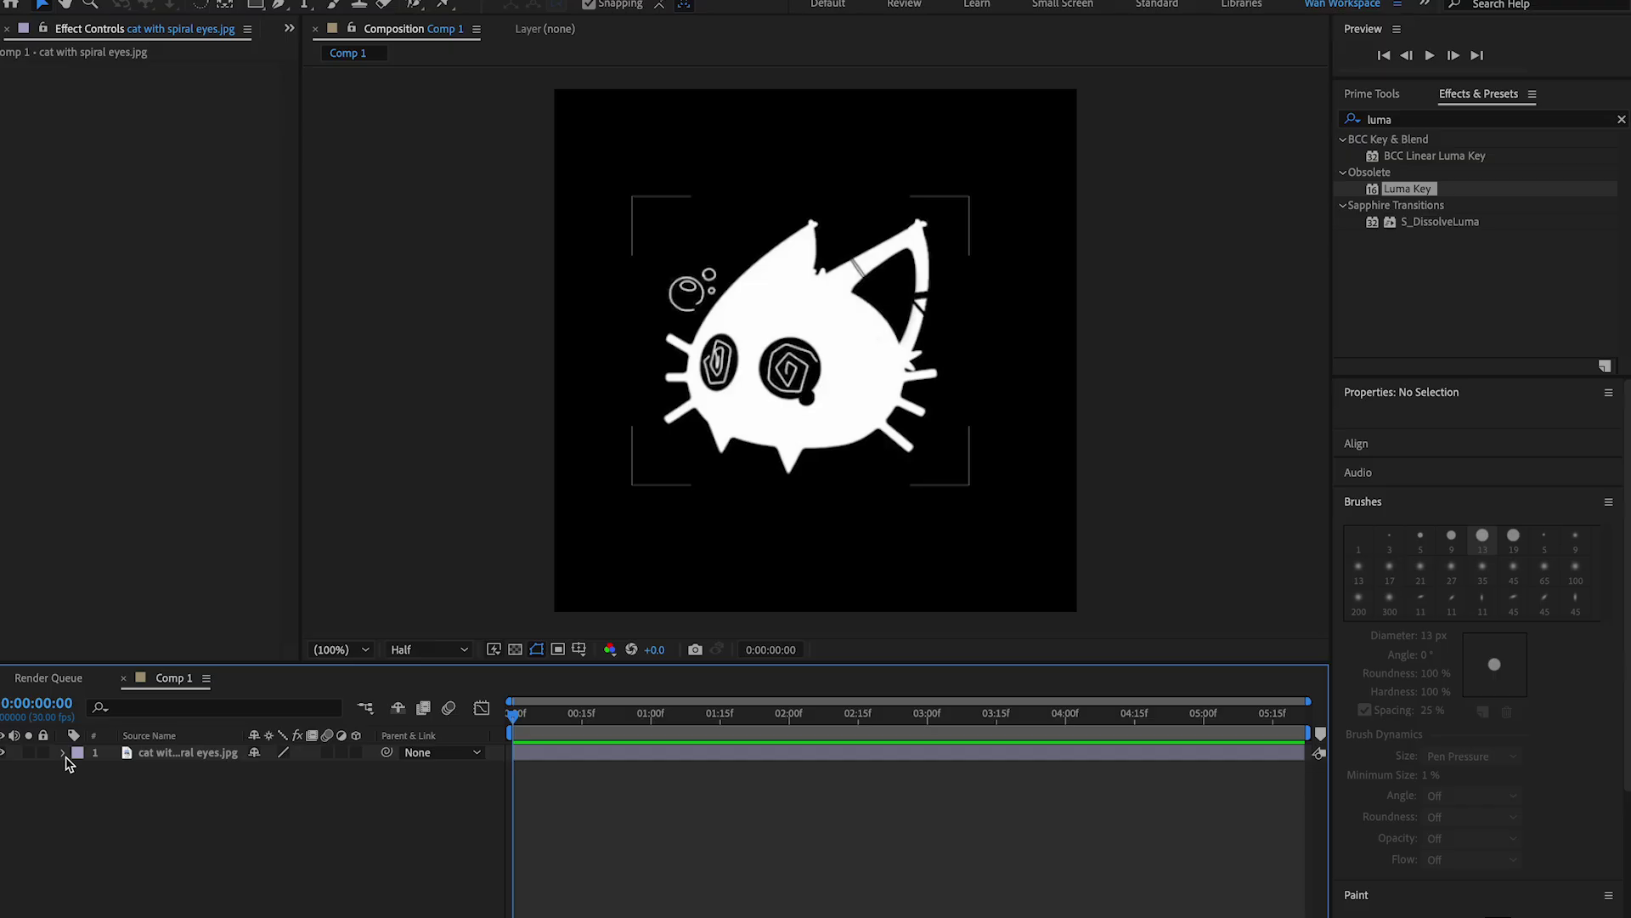
Split the screen recording layer at 0:00:01:11 and keep only its first part.
scroll(699, 267, up, 4)
scroll(699, 267, down, 4)
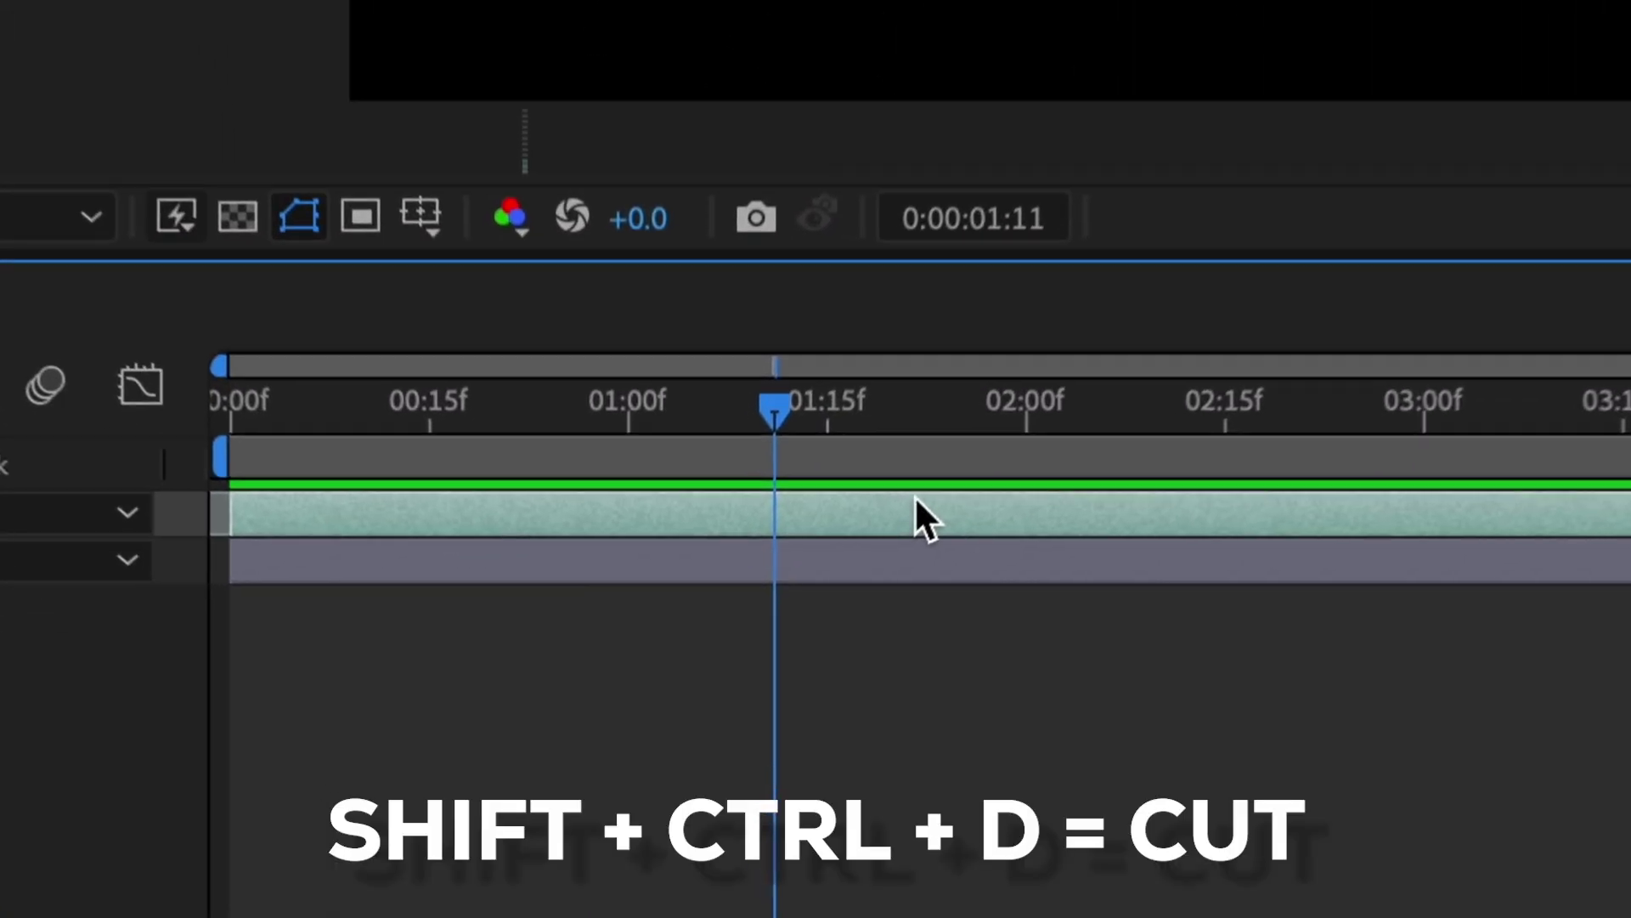
key(ctrl+shift+d)
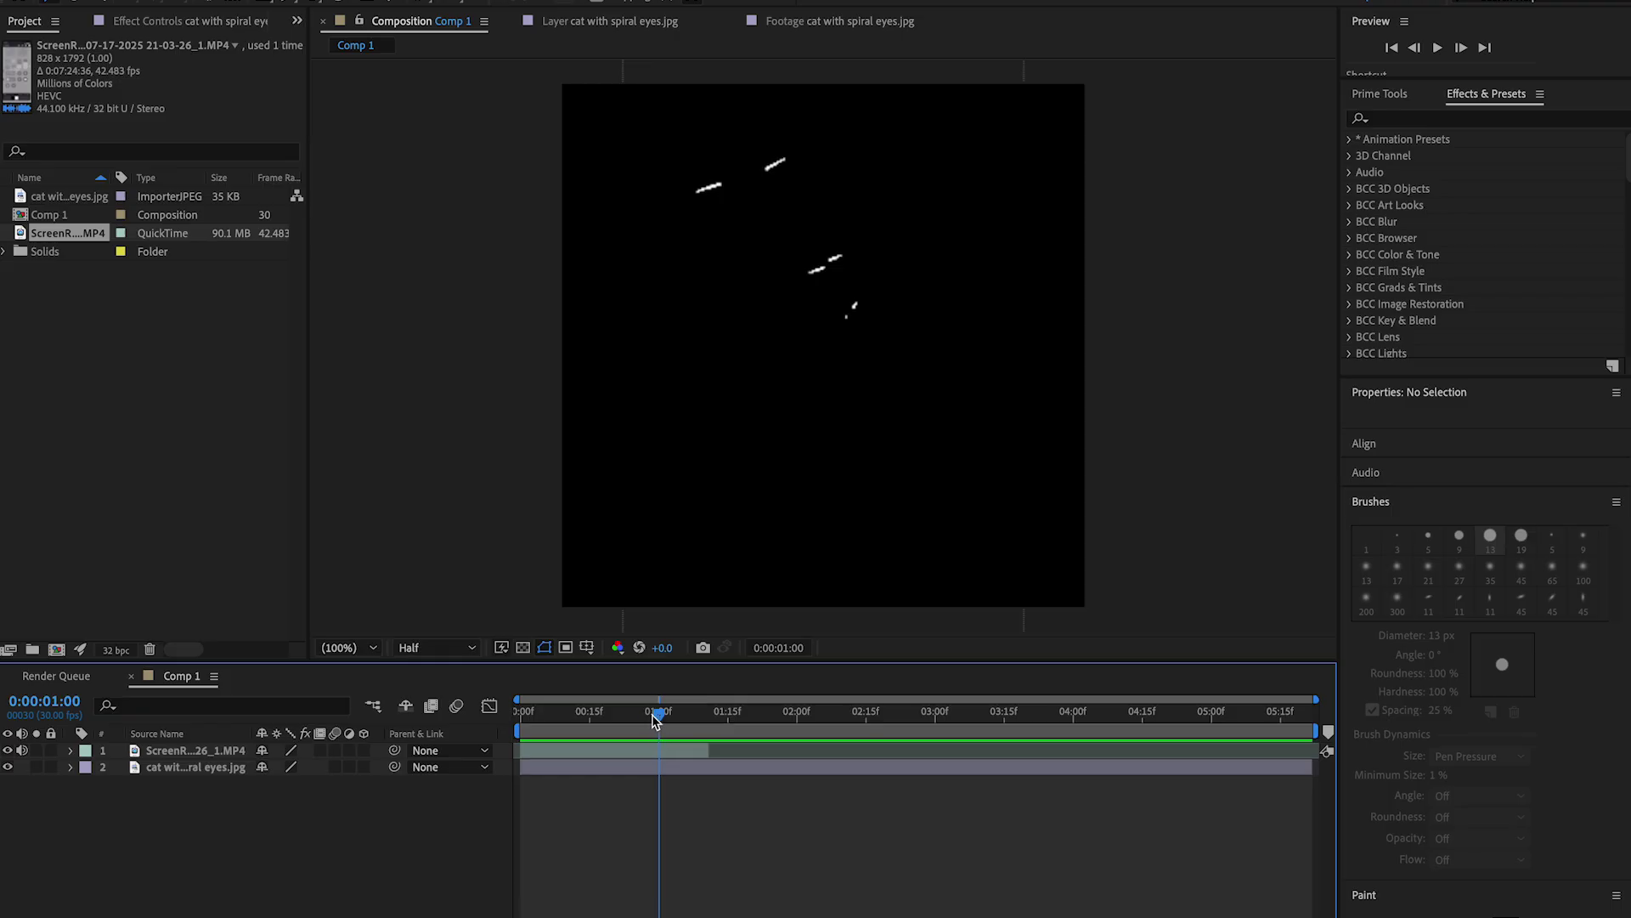
Apply Luma Key to the screen recording layer with Key Out Darker, Threshold 42 and Edge Feather 2.0.
drag(652, 714, 576, 726)
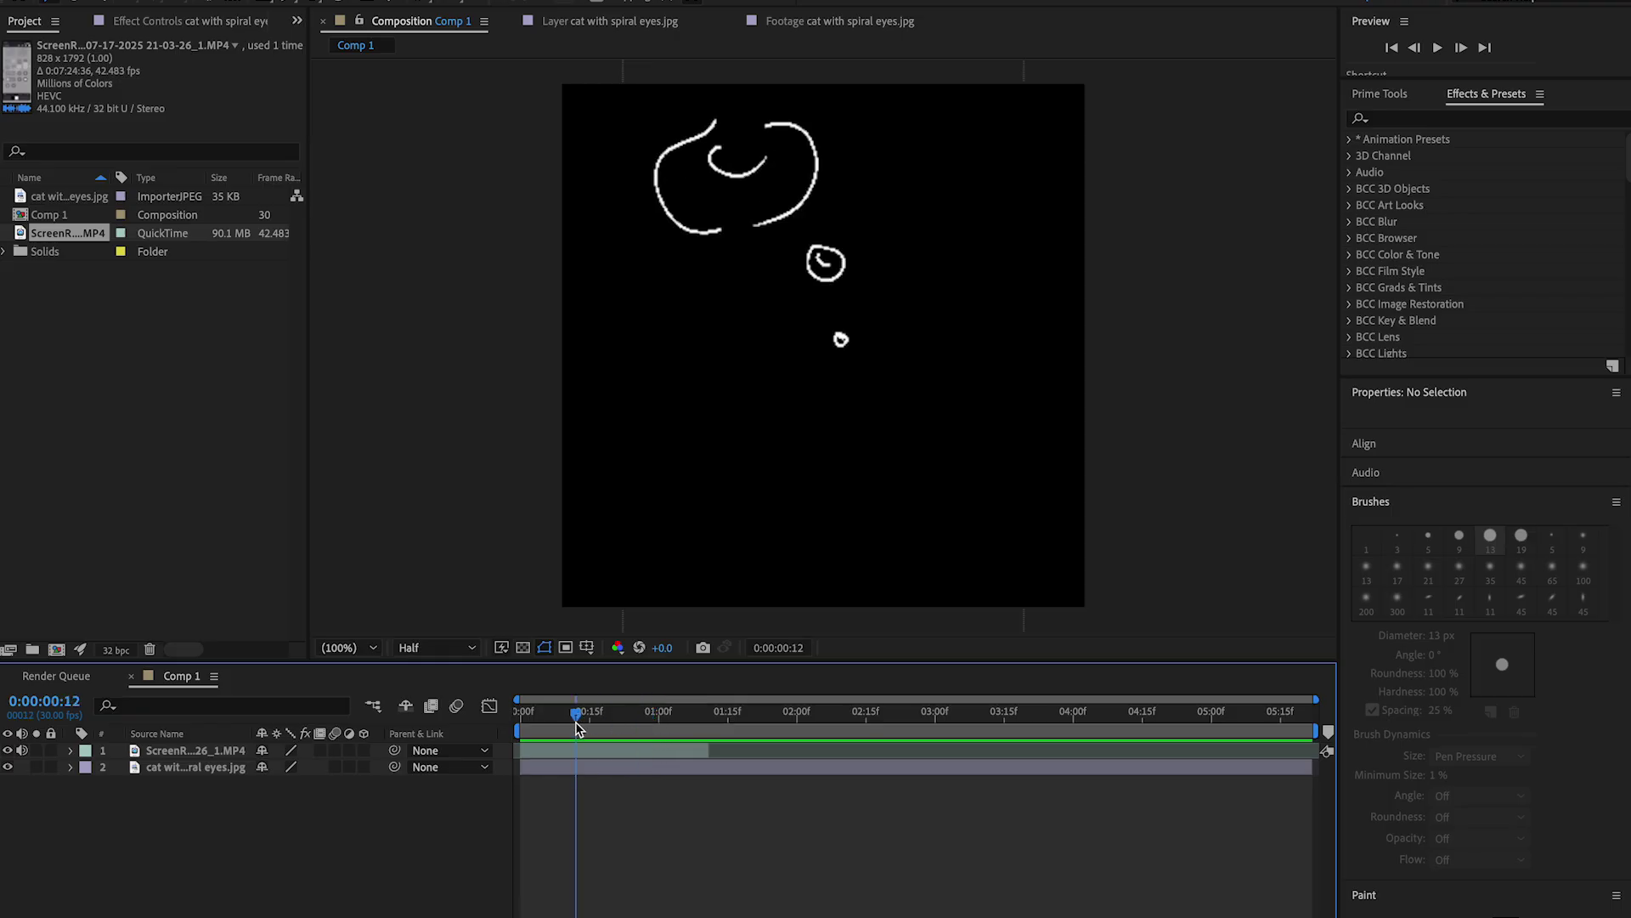
text(luma)
drag(1415, 188, 818, 593)
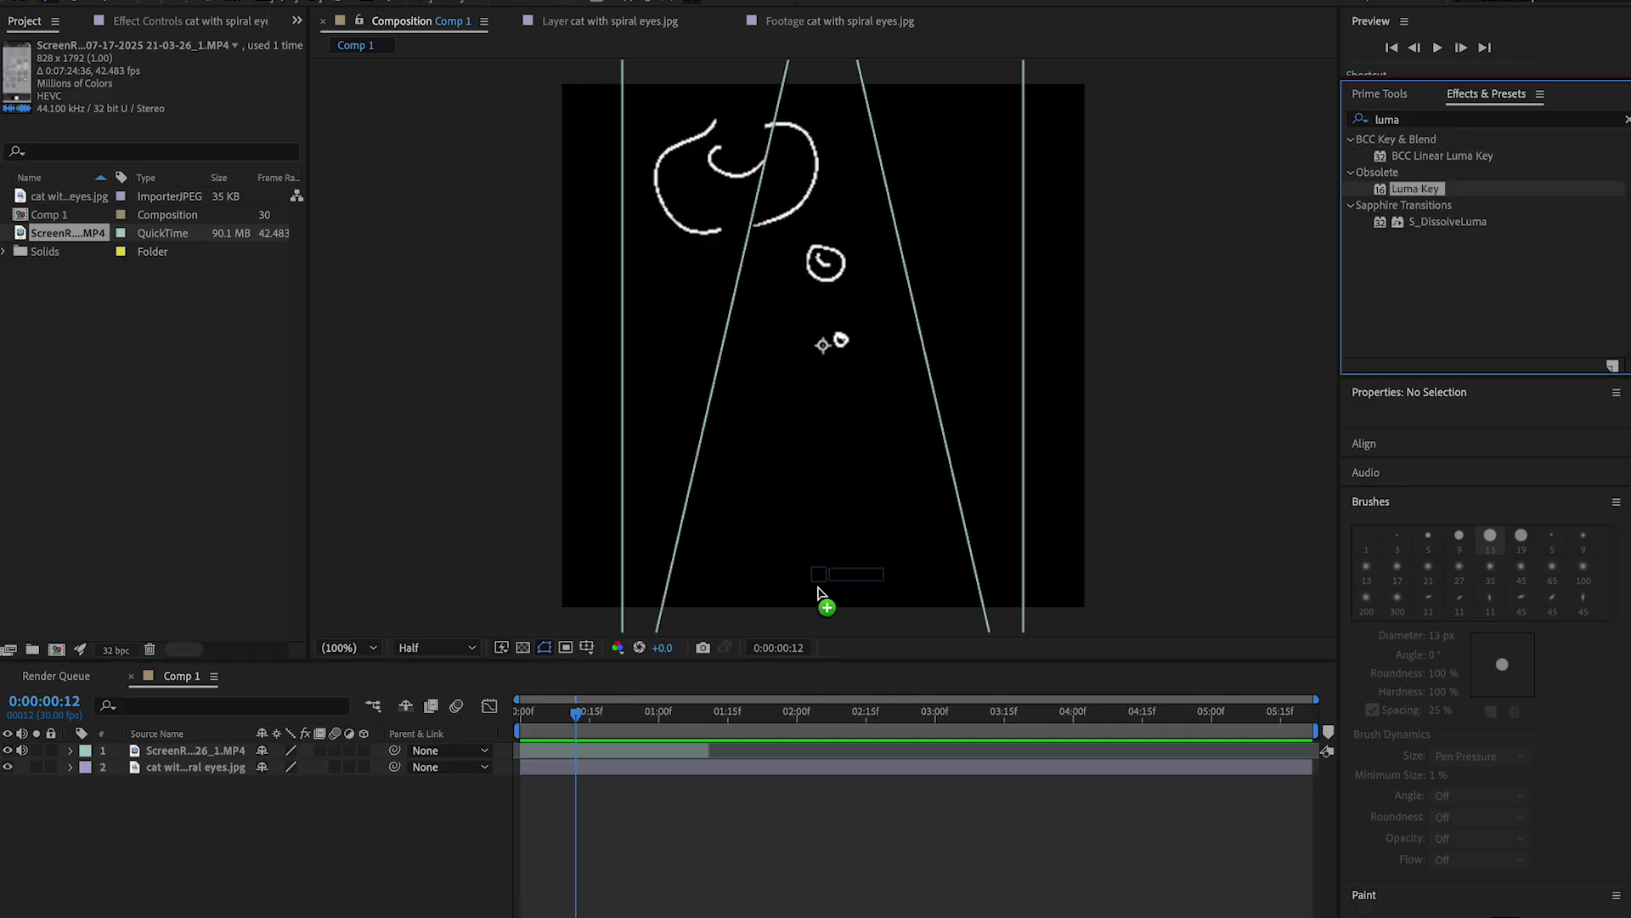
drag(586, 782, 595, 752)
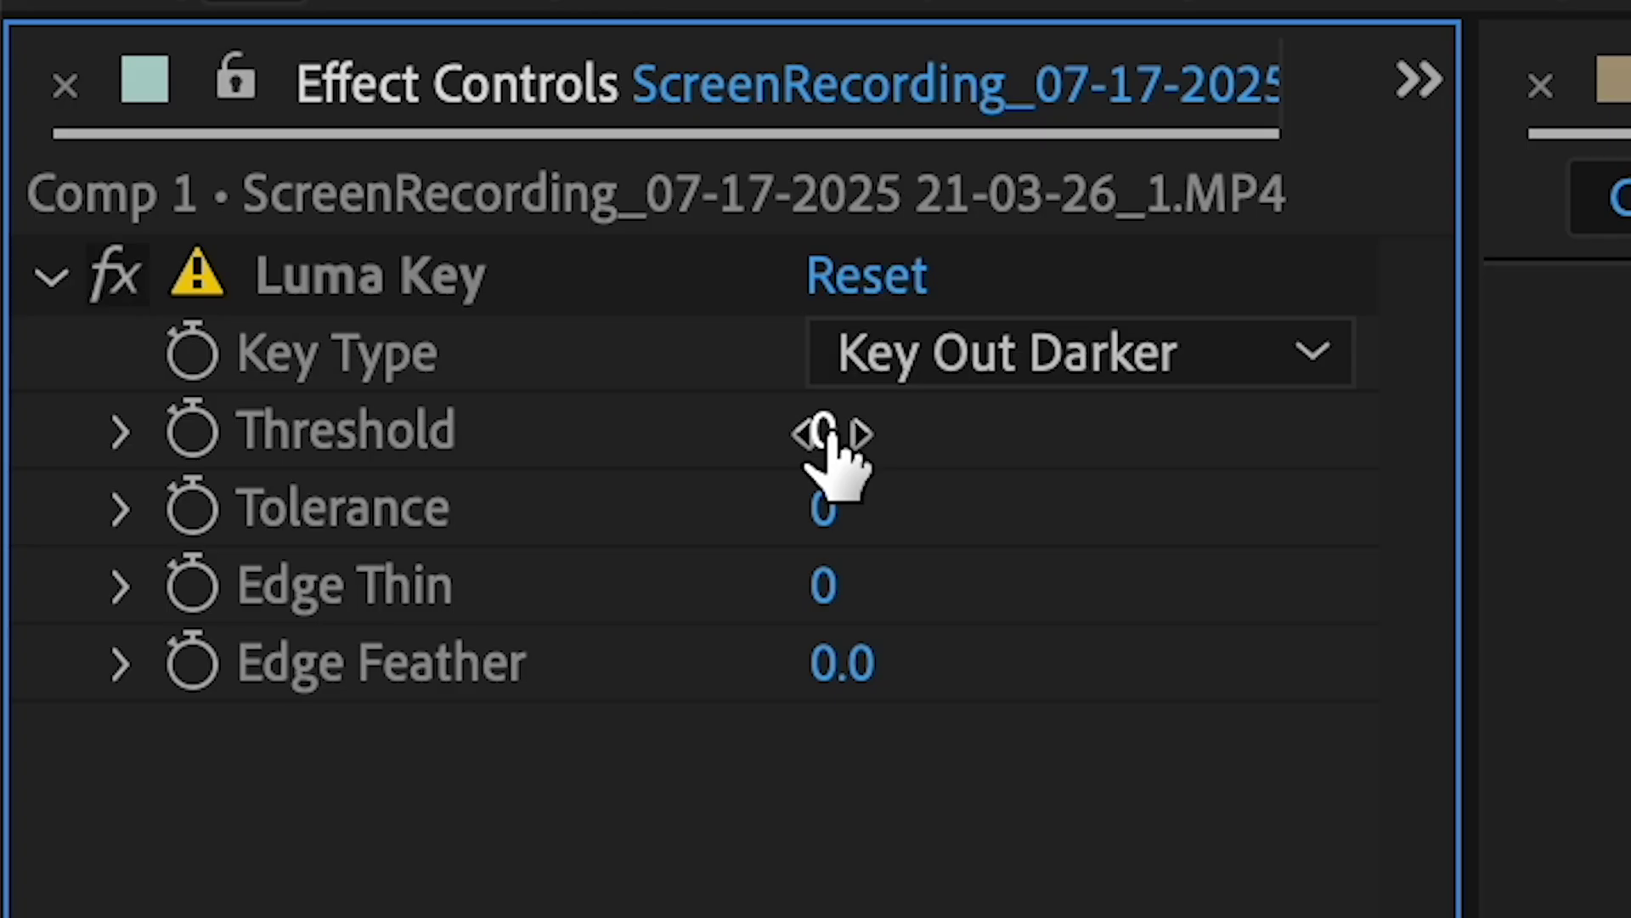
drag(174, 97, 232, 95)
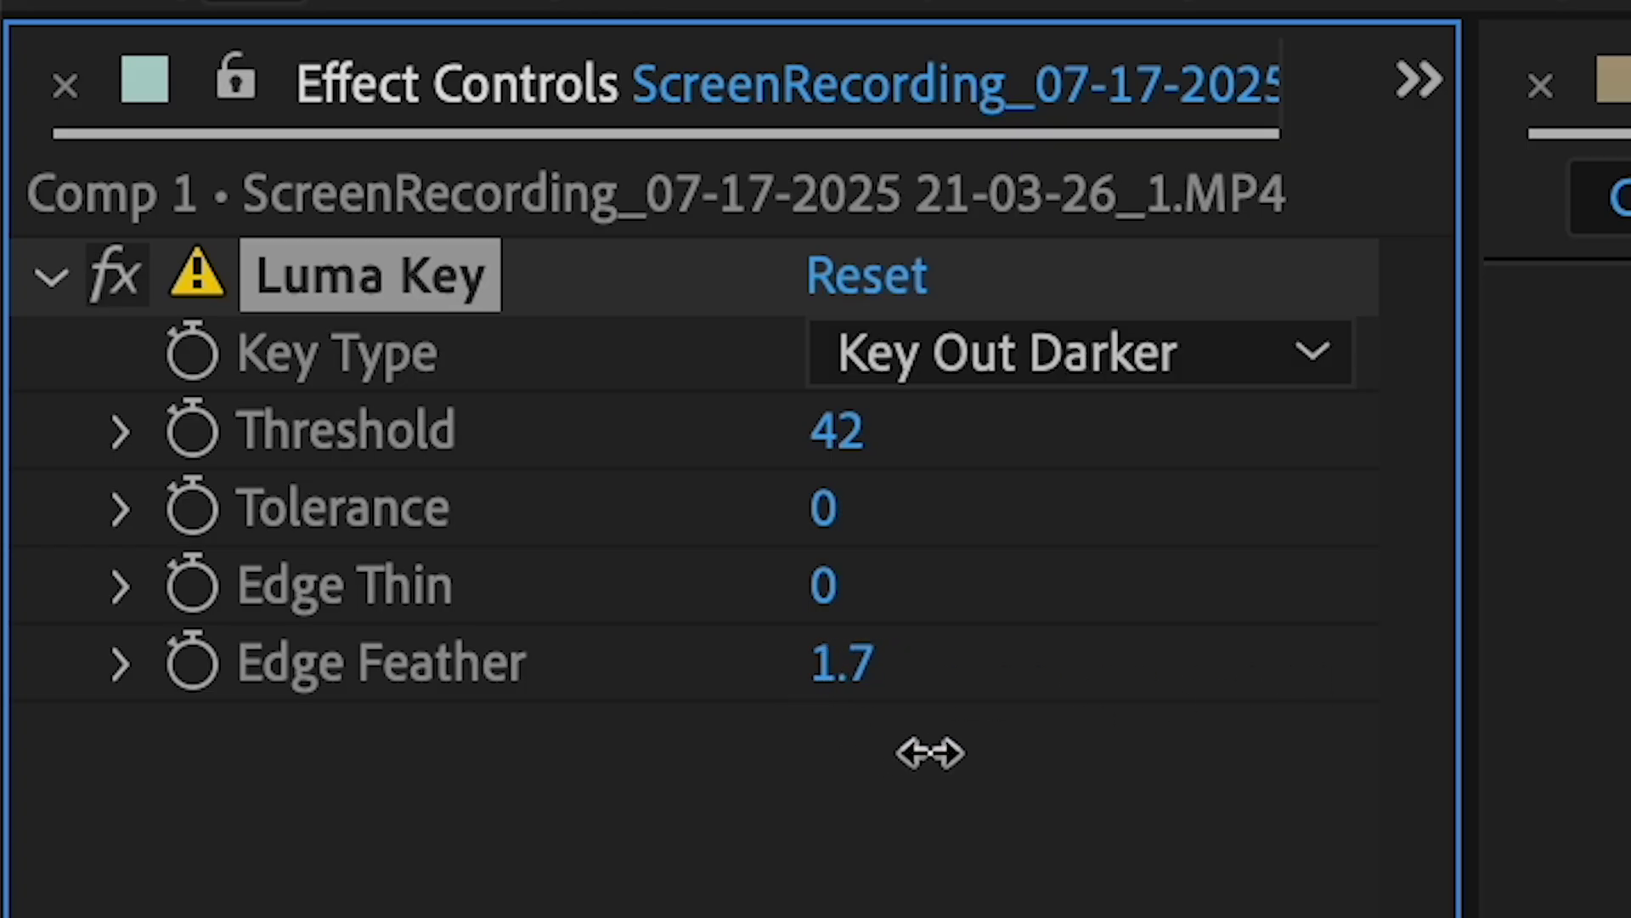
drag(931, 752, 951, 779)
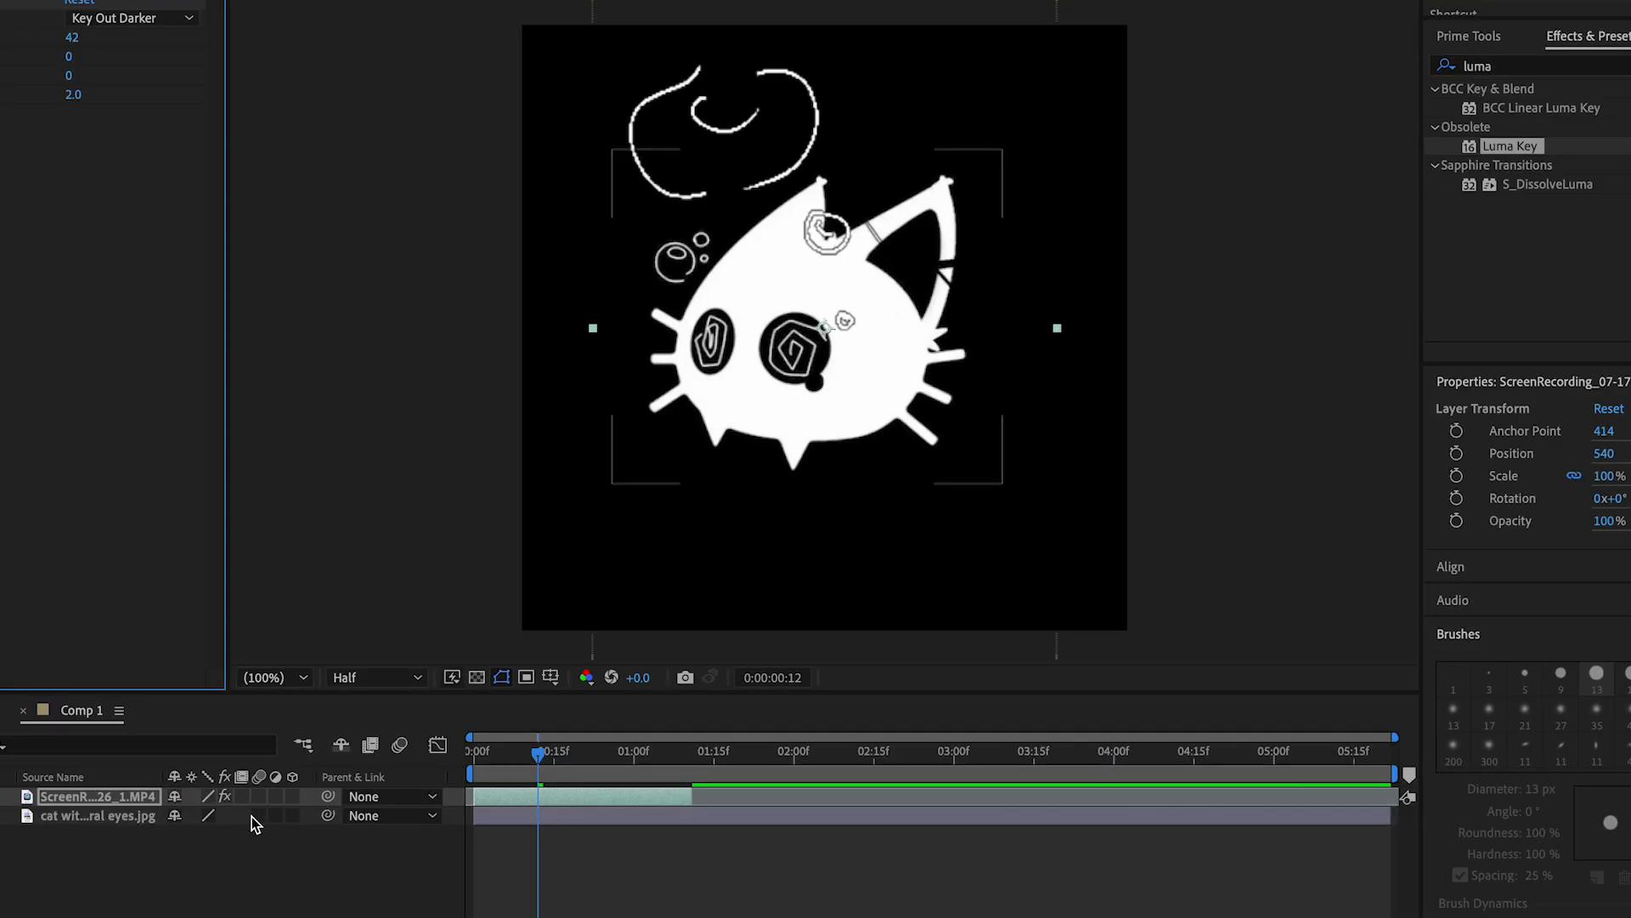
Scale the screen recording layer to 33% and position its animated bubbles over the bubbles beside the cat's head.
key(s)
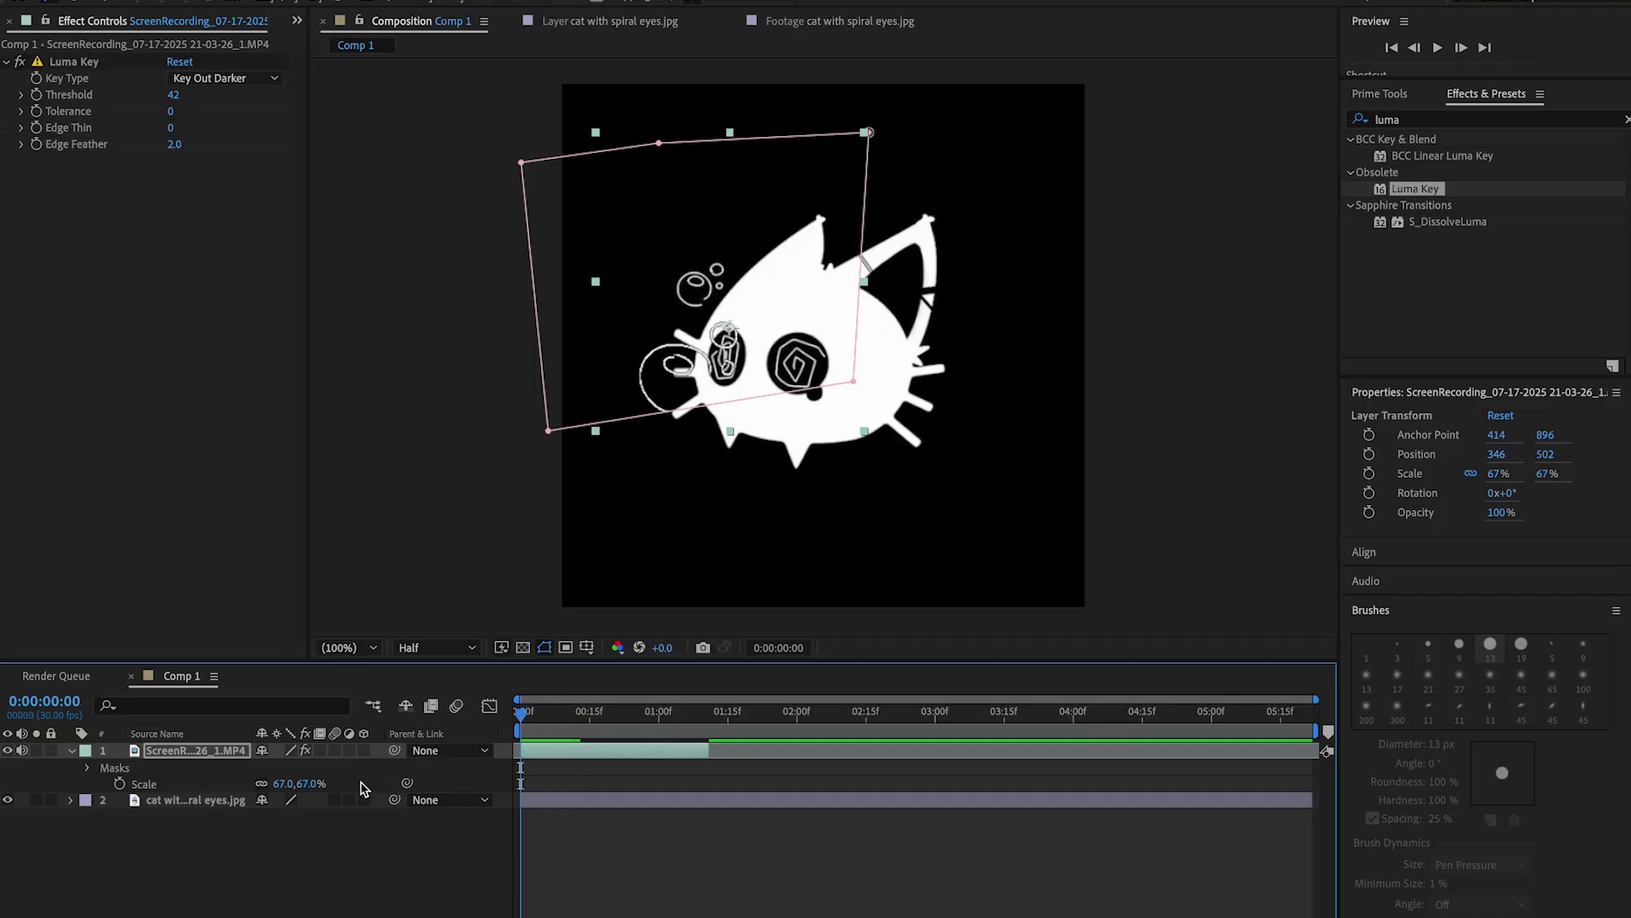
key(s)
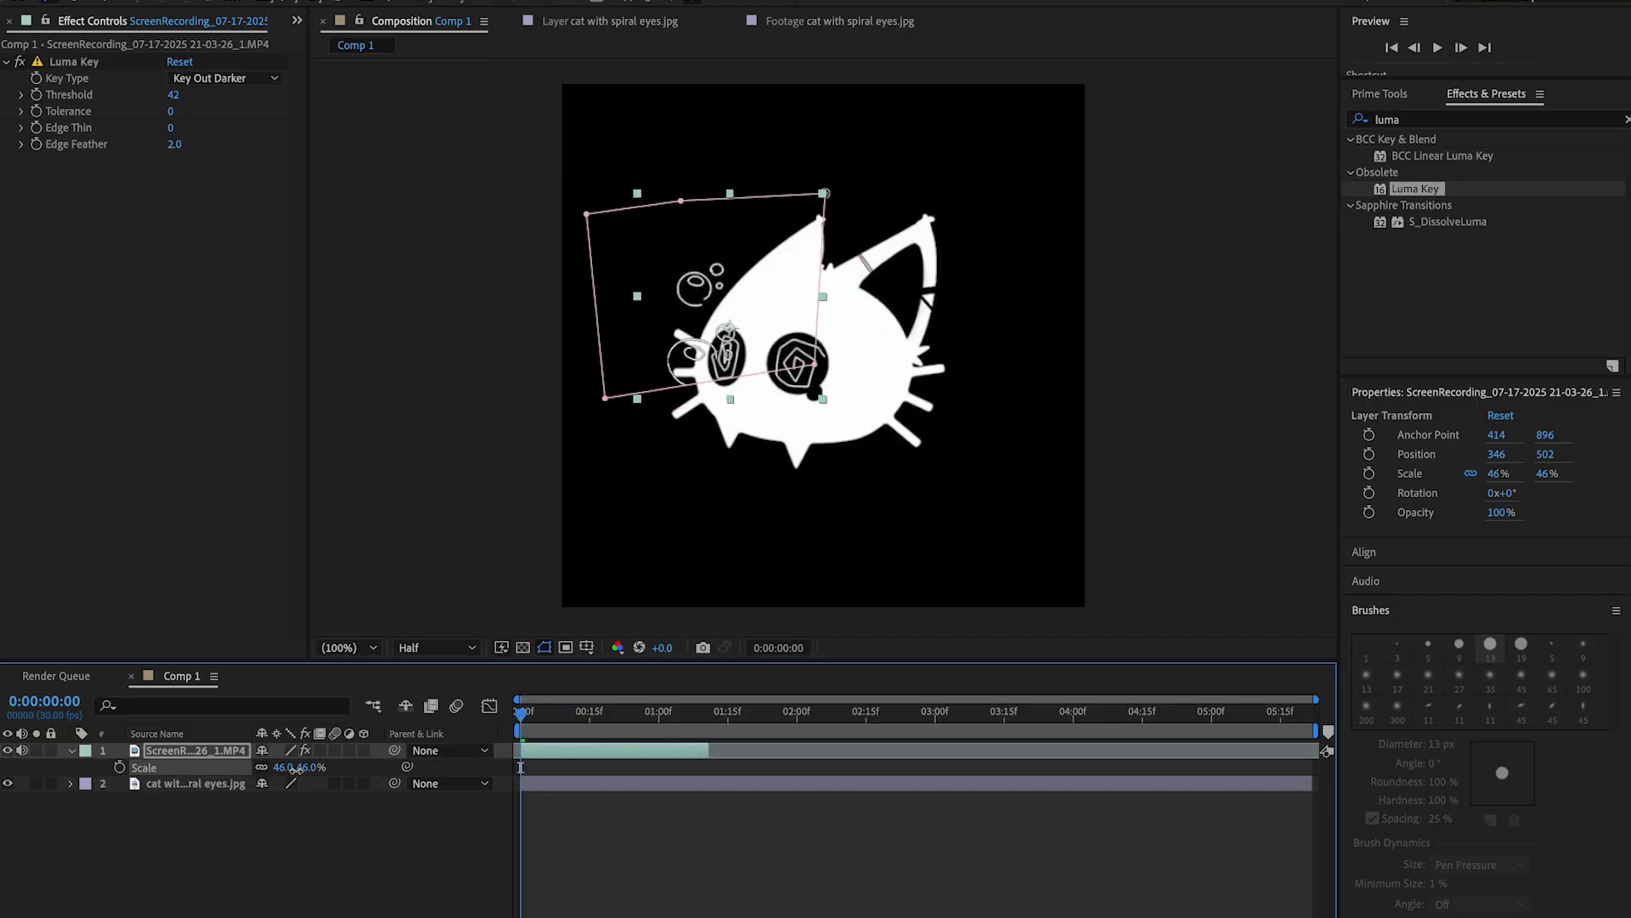
drag(297, 768, 303, 768)
scroll(732, 374, up, 4)
drag(752, 376, 748, 99)
click(350, 651)
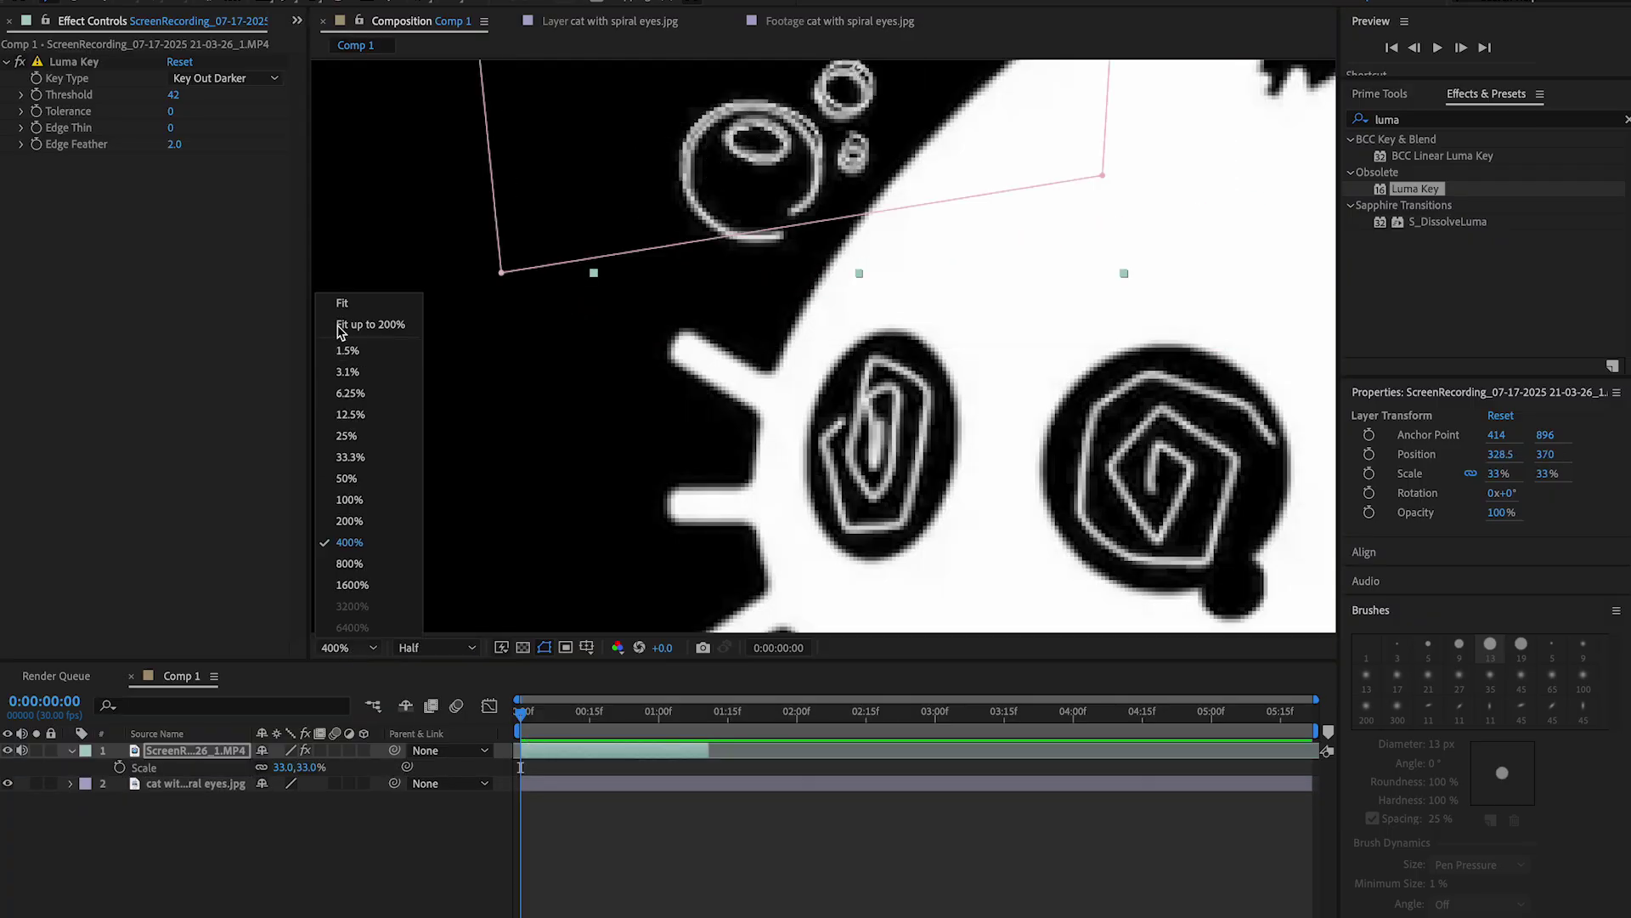
click(340, 327)
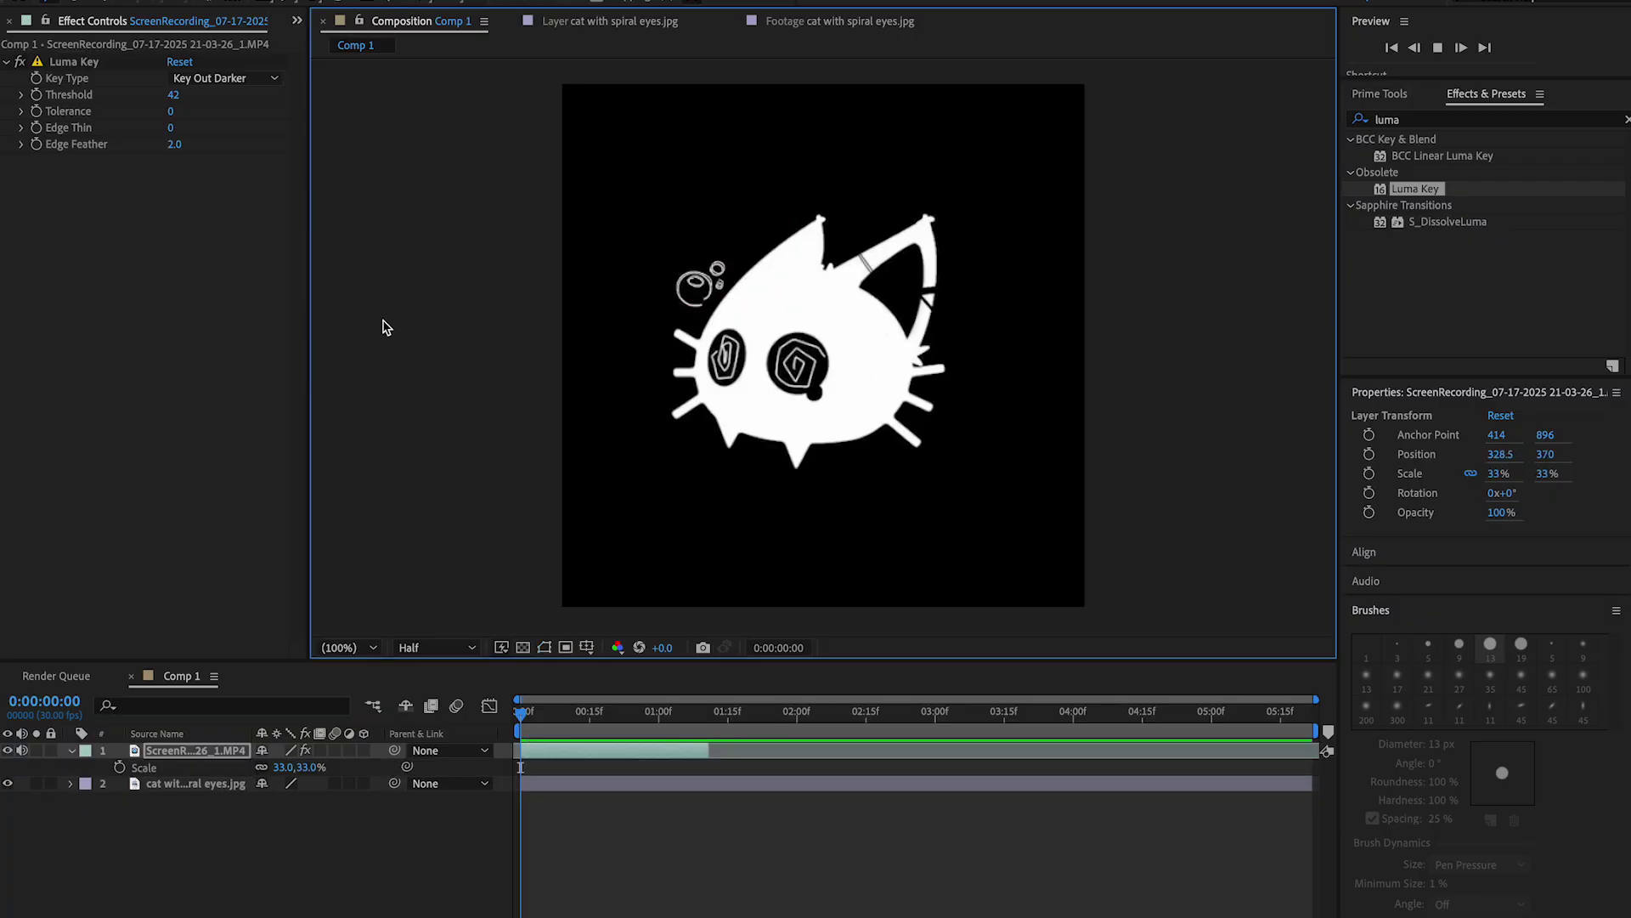
Preview the bubbles, shift the screen recording layer to start at 0:00:00:01, and split the cat image layer at that frame.
key(space)
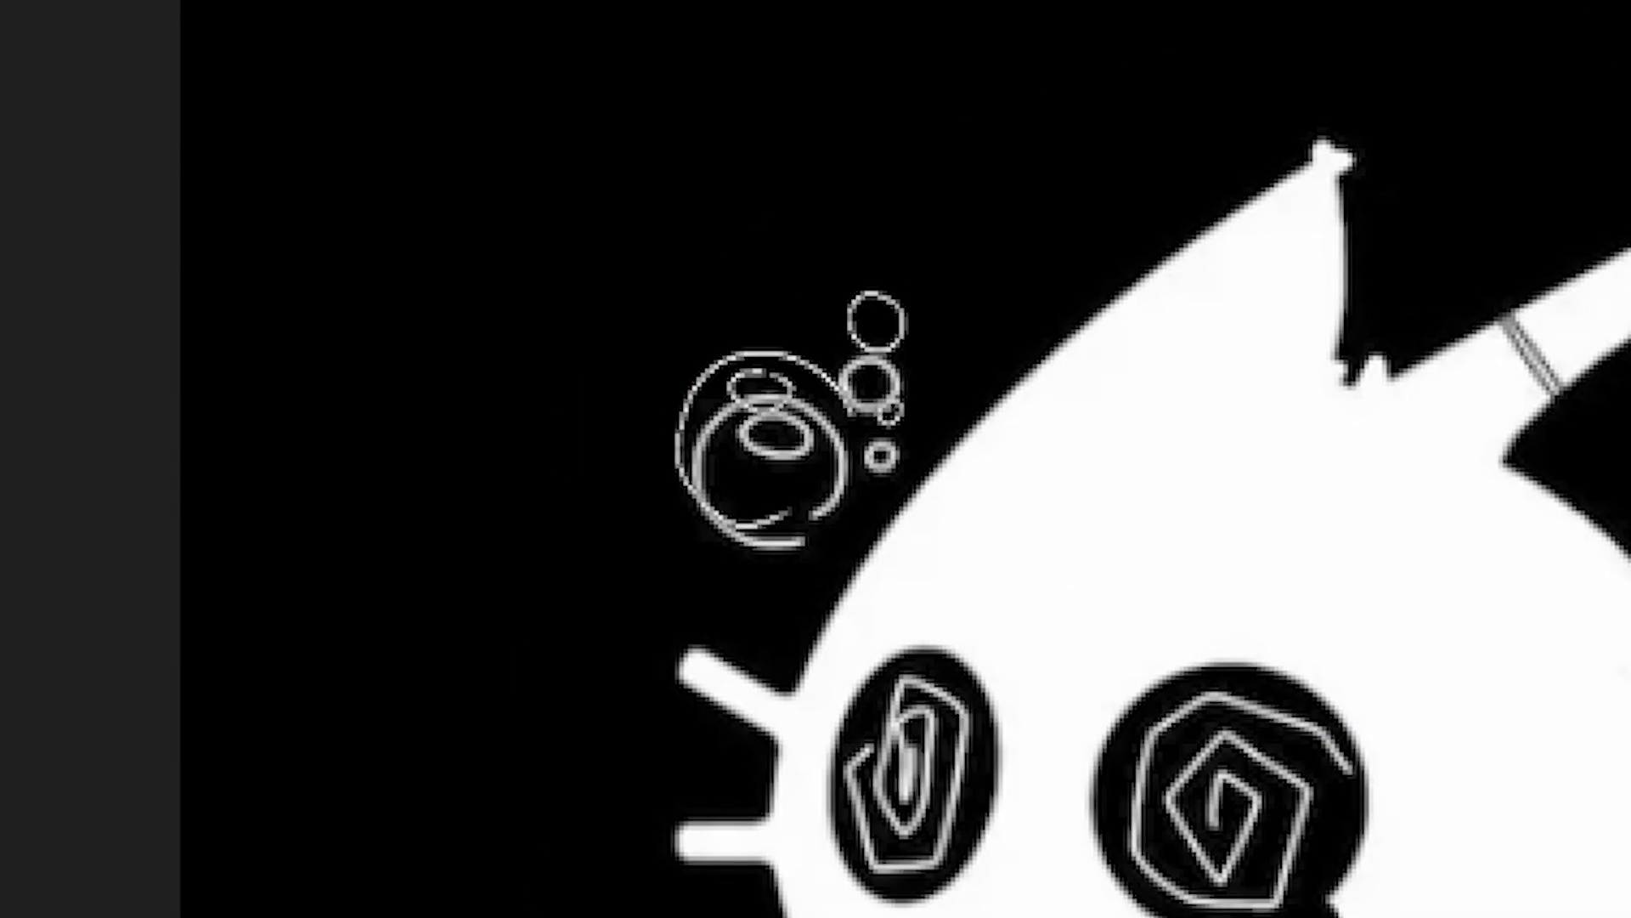
click(654, 723)
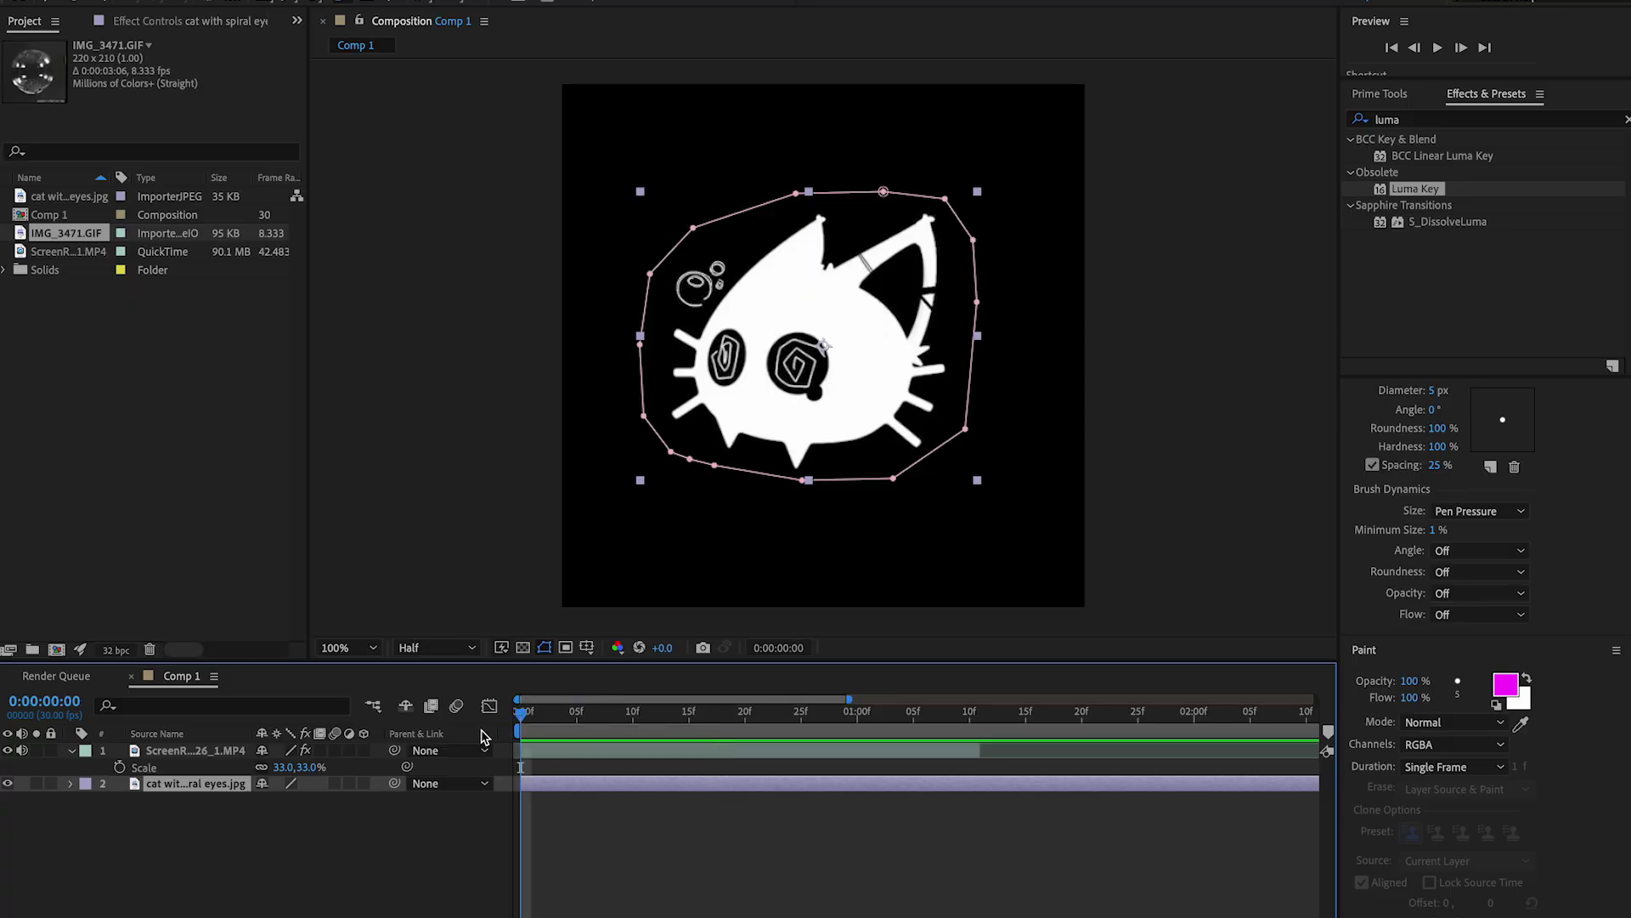
drag(534, 759, 542, 757)
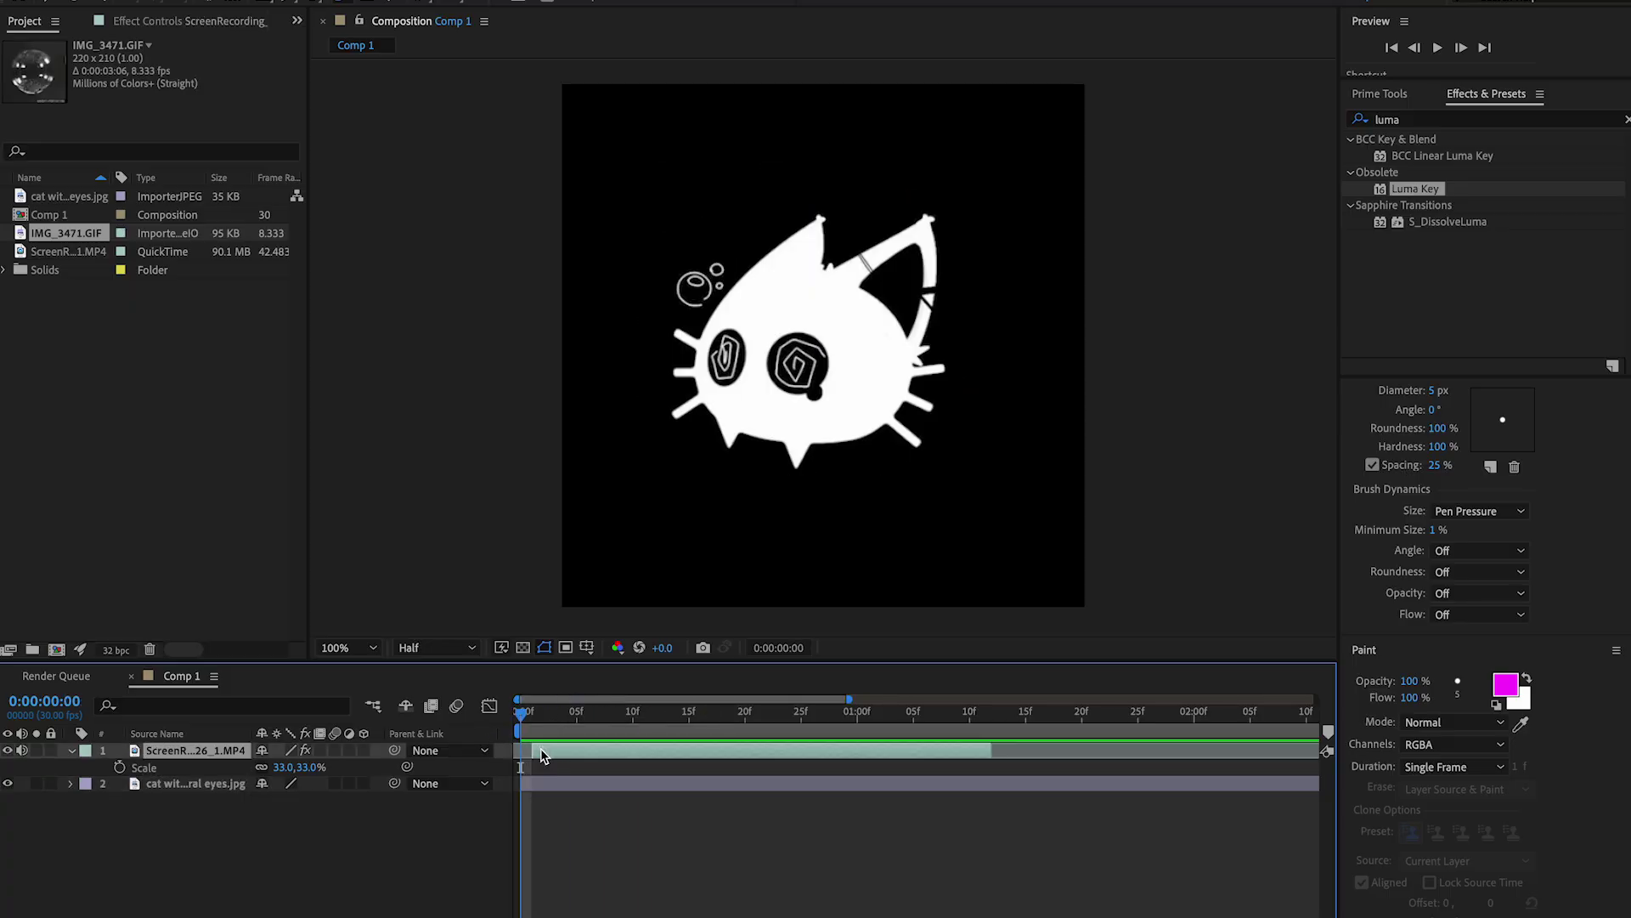
click(549, 780)
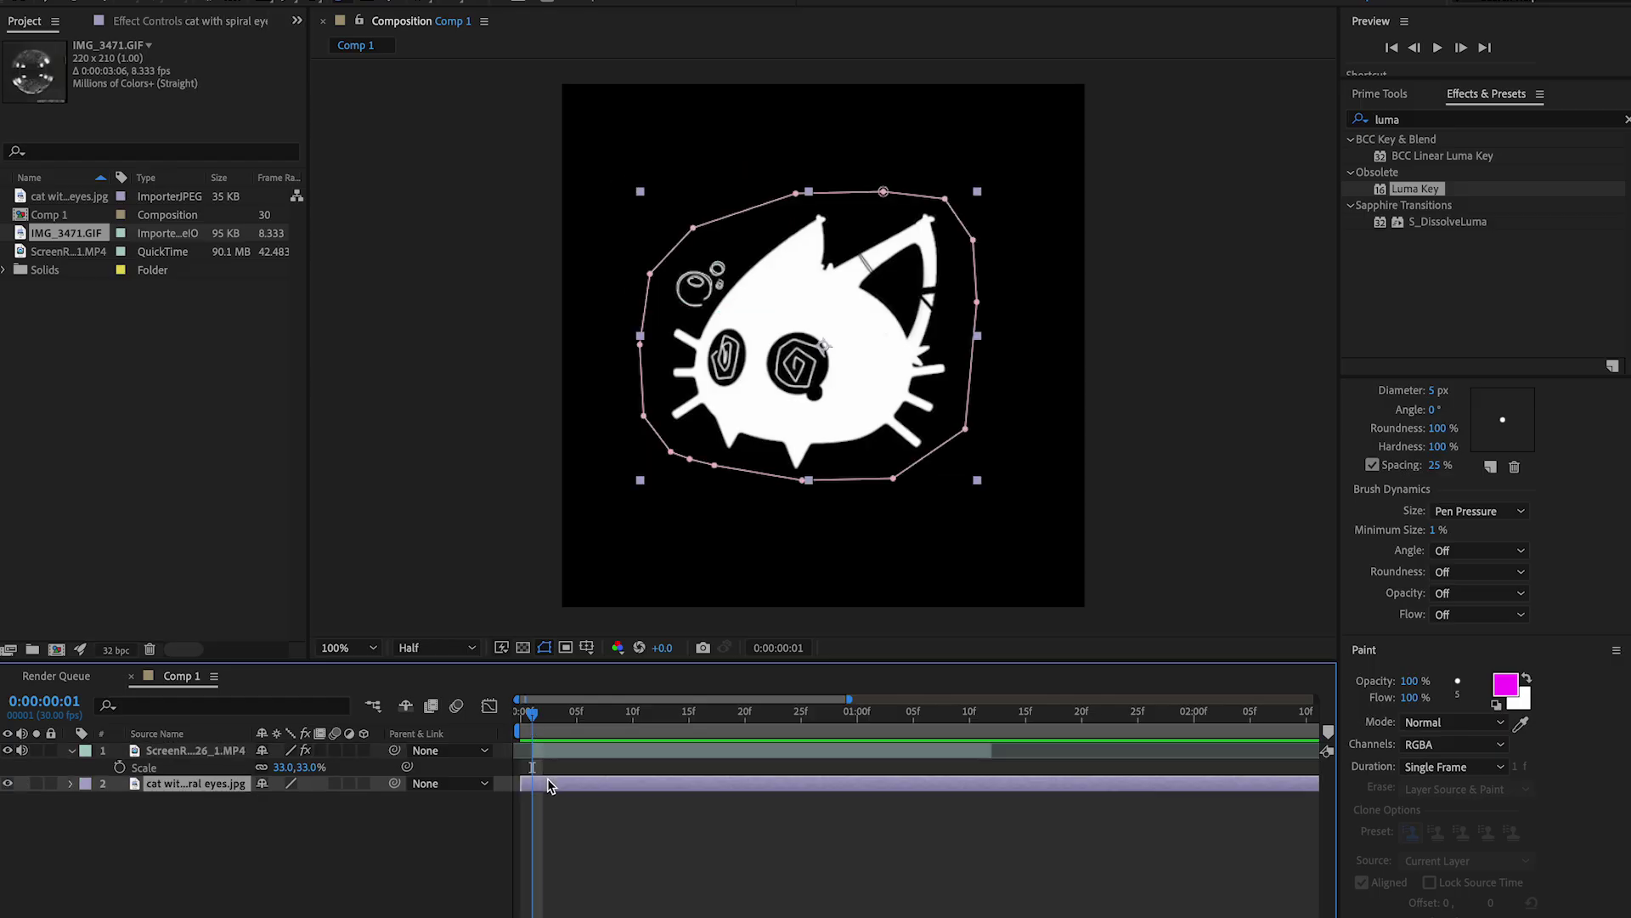
key(super+shift+d)
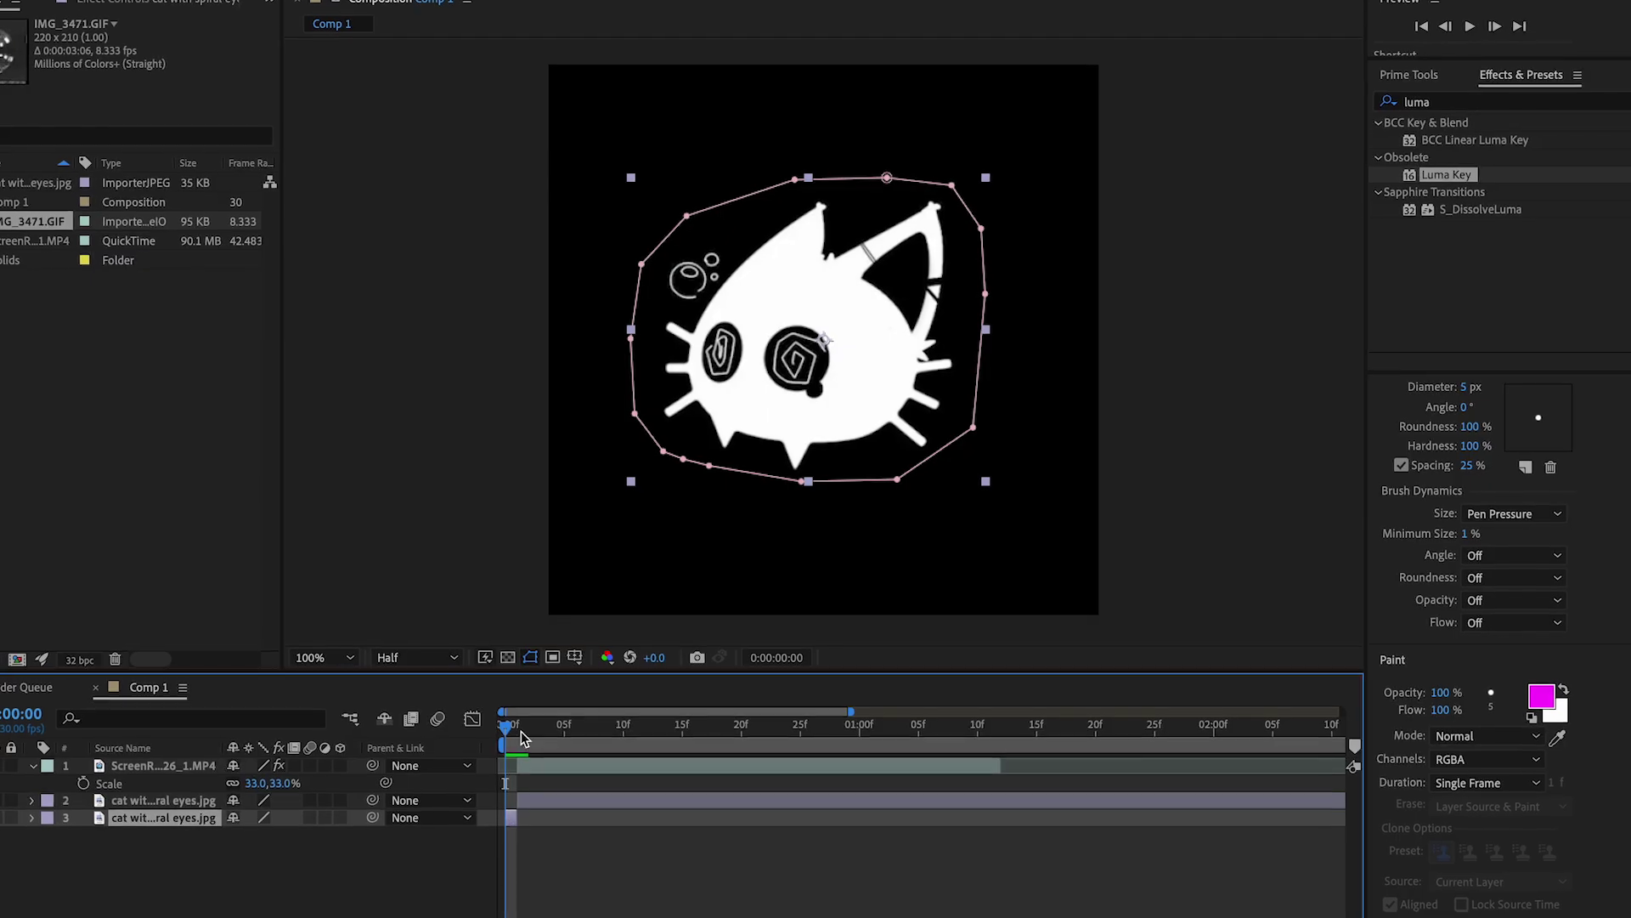
Remove the static bubbles from the longer cat image segment and review the animation up to 0:00:02:28.
drag(516, 727, 560, 720)
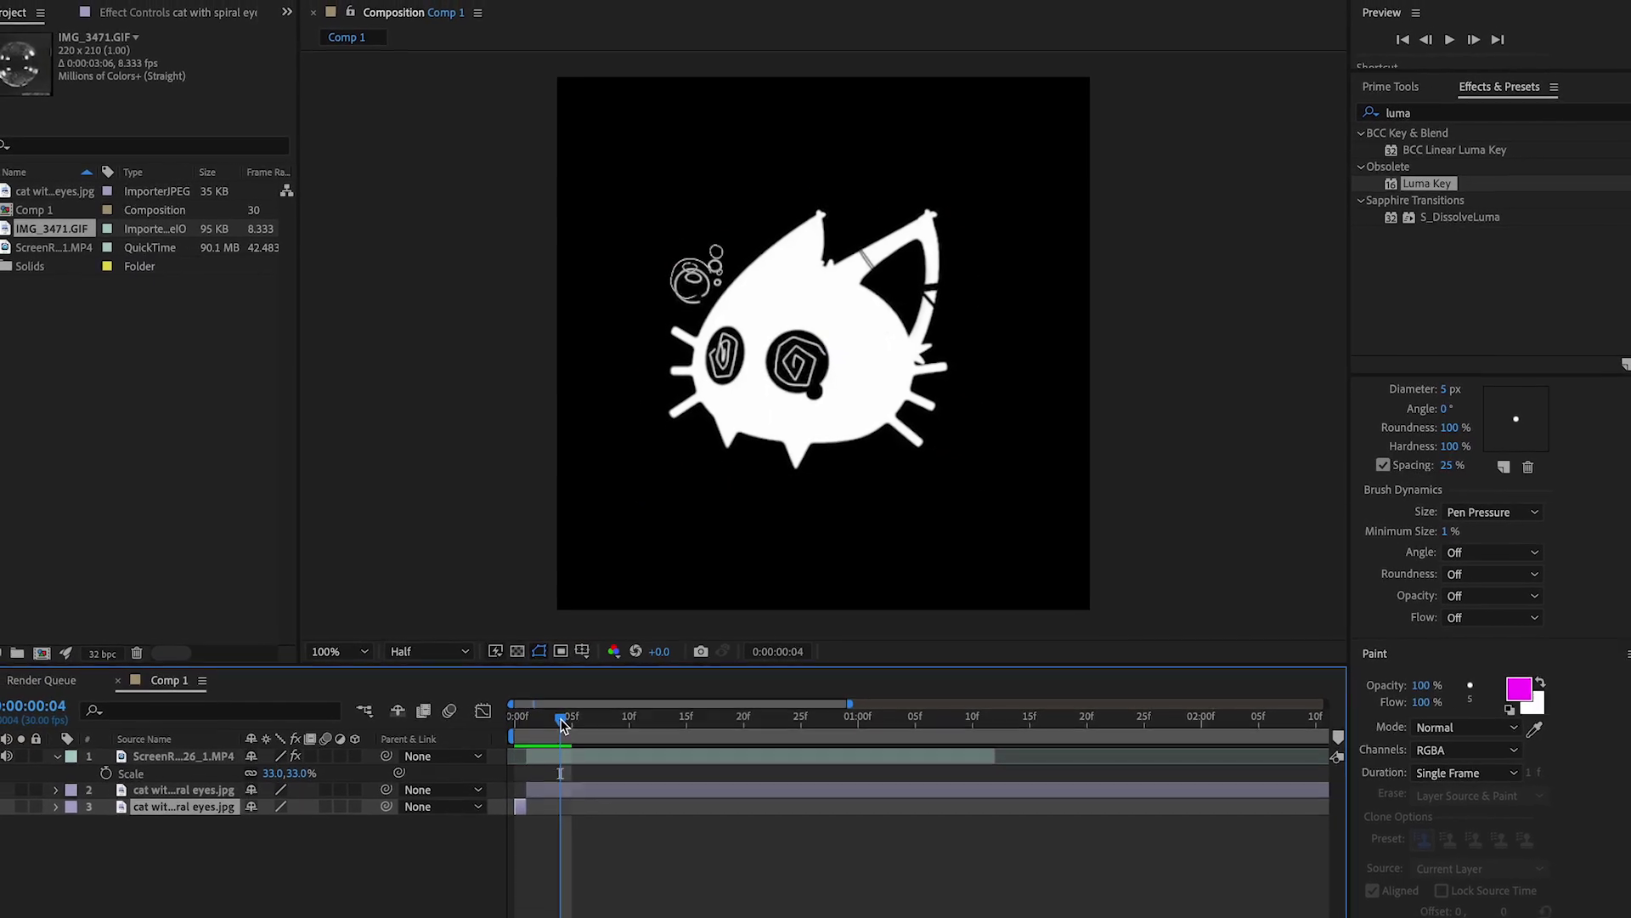
click(574, 790)
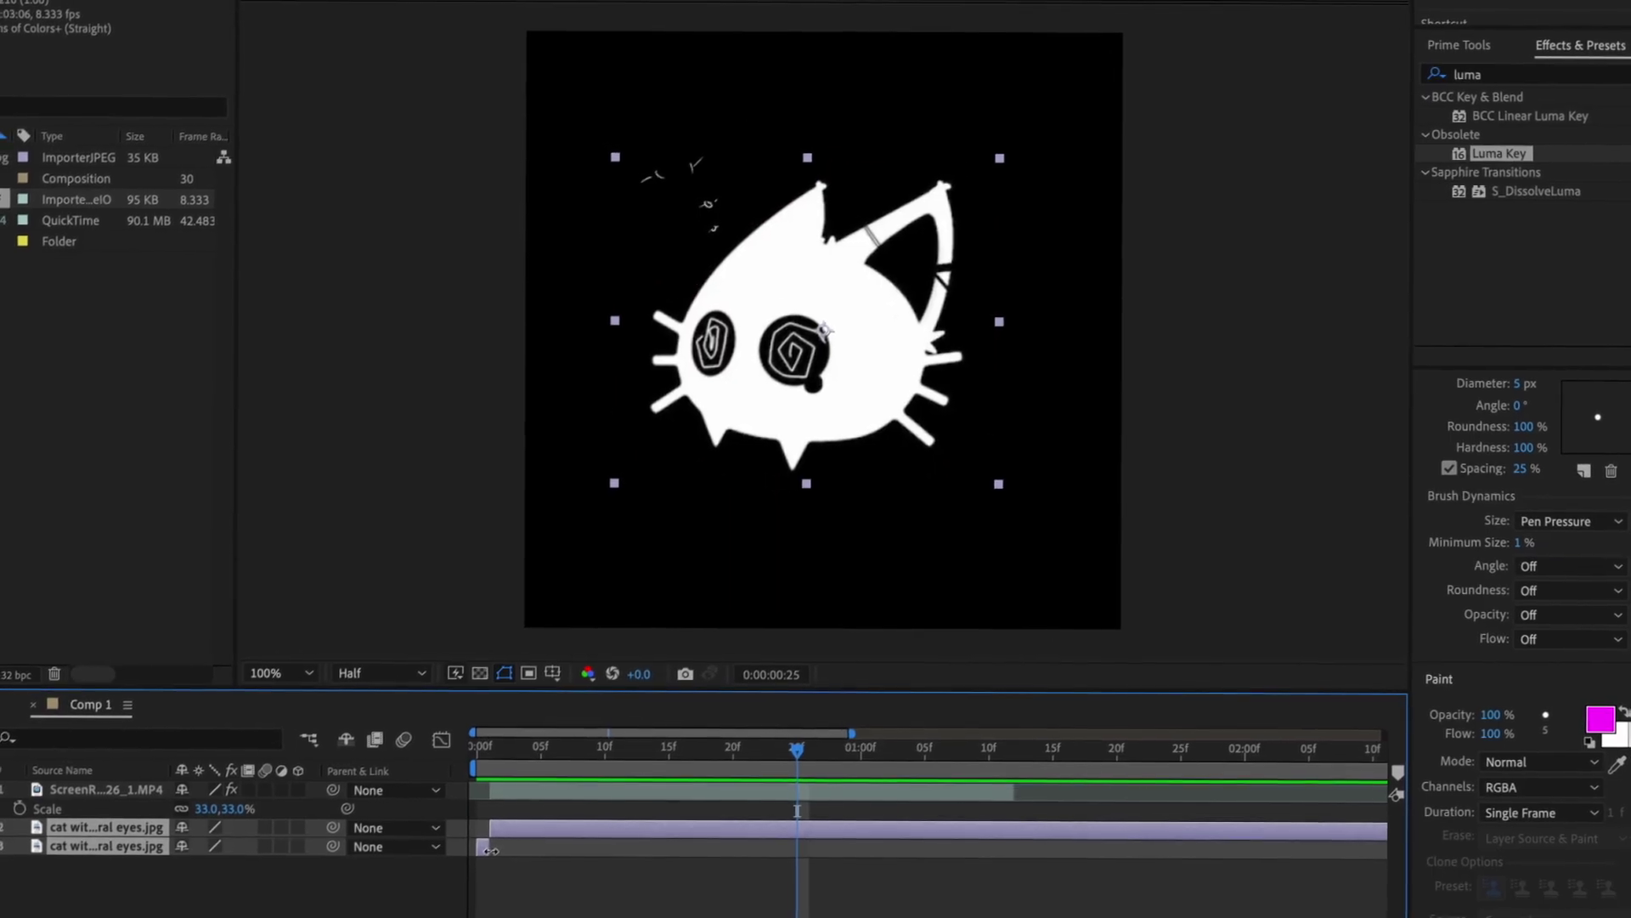
drag(833, 753, 1183, 754)
scroll(983, 881, right, 5)
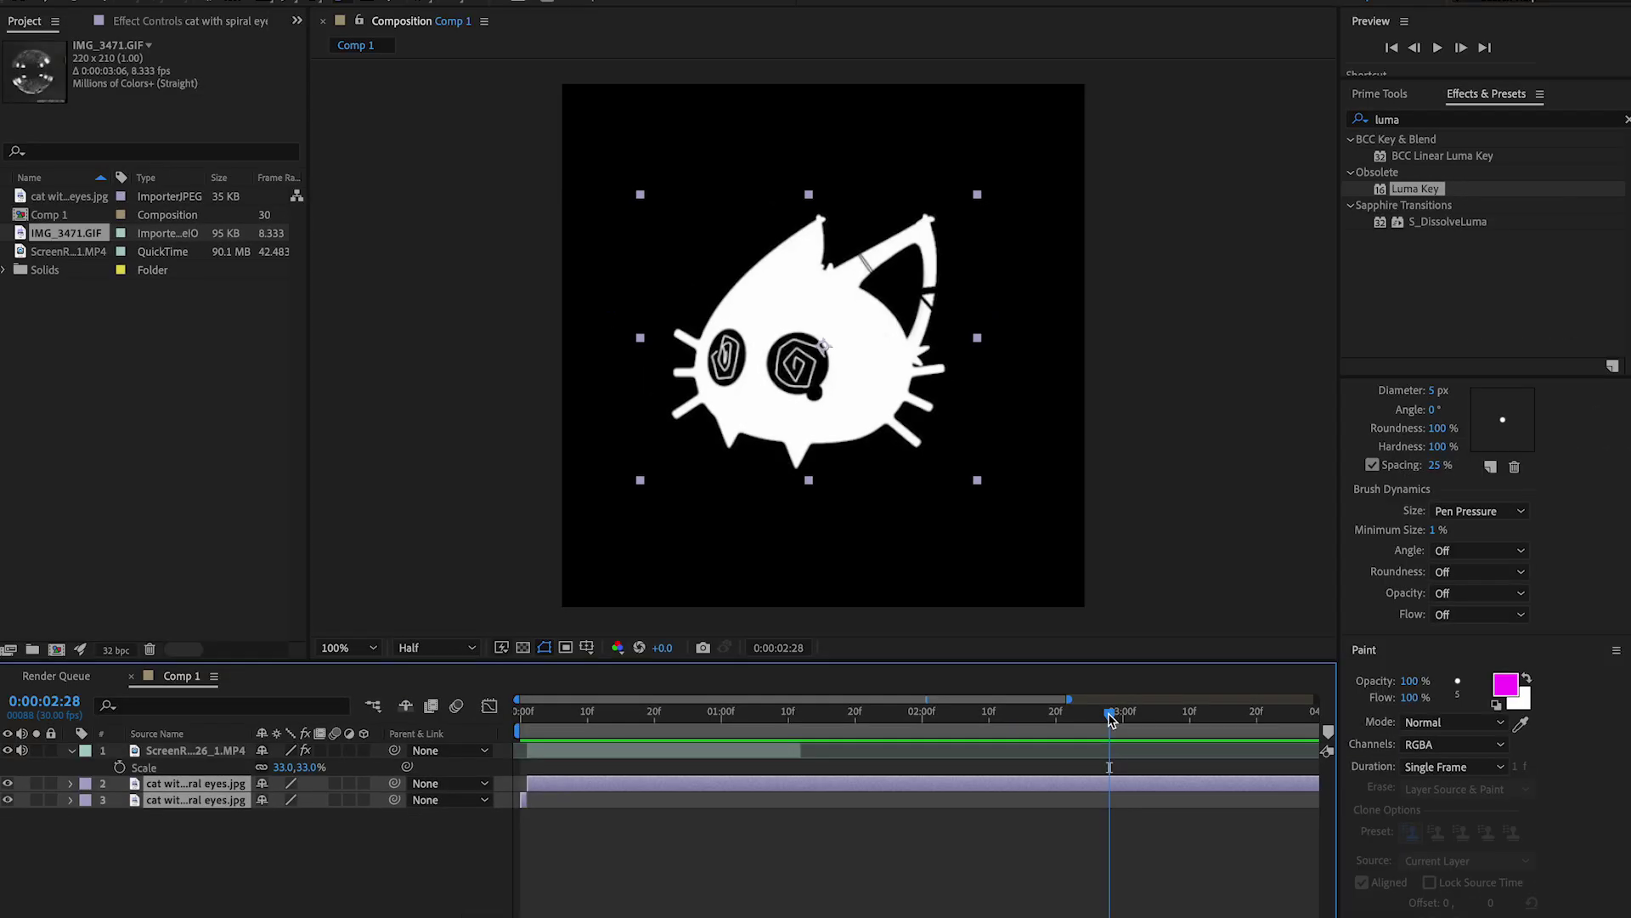
Split the cat image layer at 0:00:03:06 and delete the part after that frame.
drag(1111, 718, 1197, 715)
key(super+shift+d)
key(Delete)
scroll(1268, 765, right, 10)
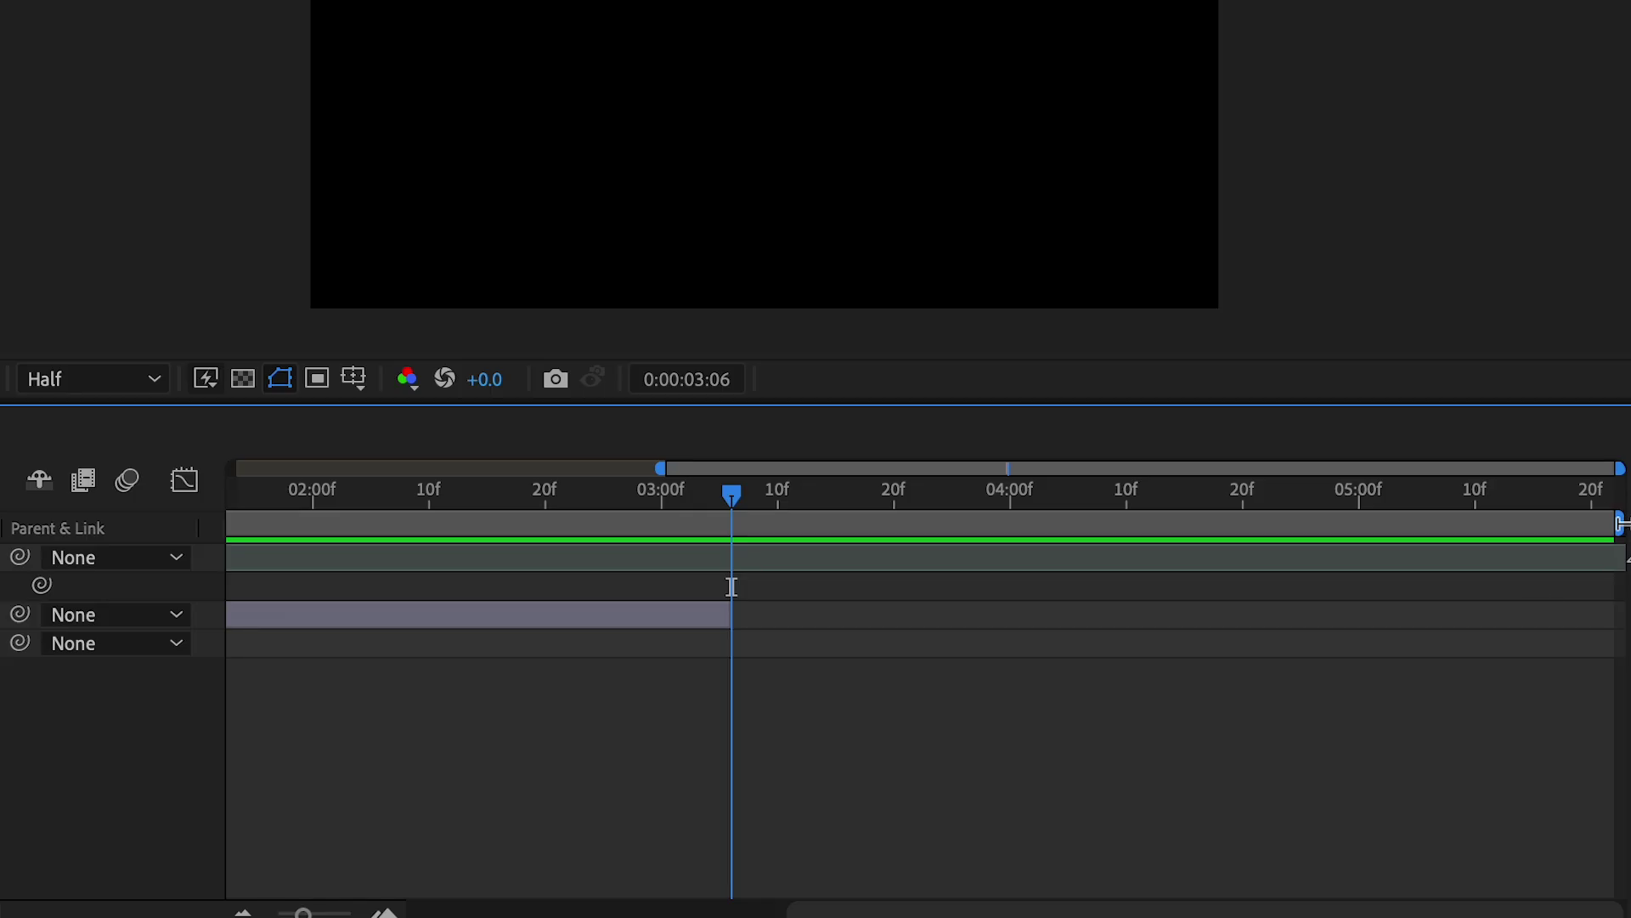
Shorten the work area to end at about 0:00:03:12 and trim the composition to it.
drag(1618, 523, 802, 568)
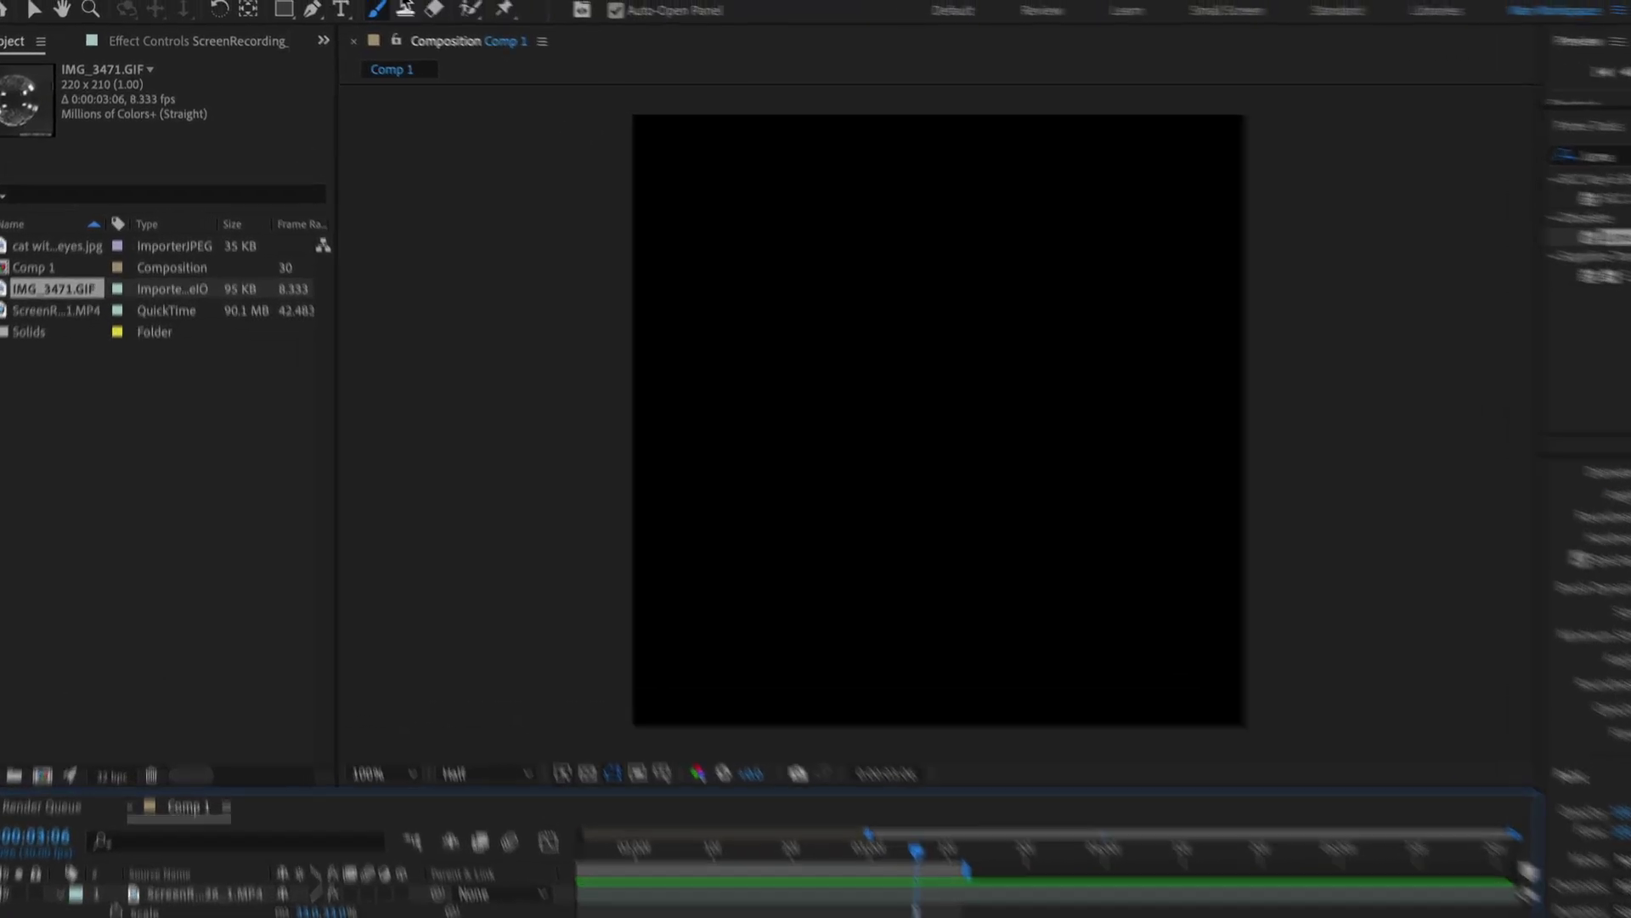
click(460, 6)
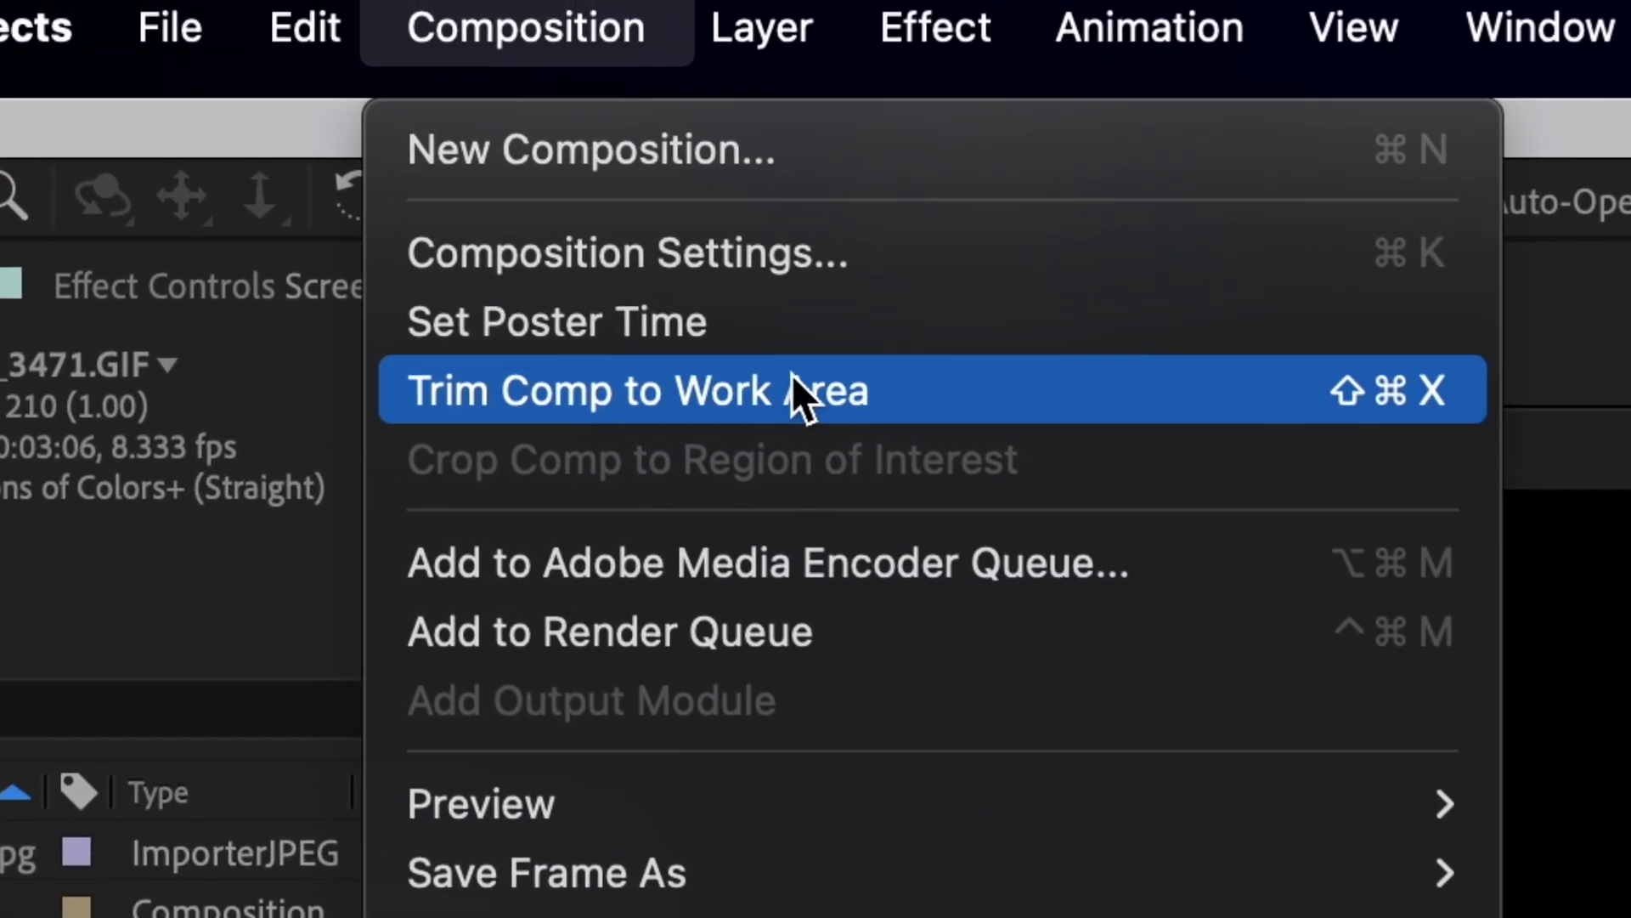
click(797, 380)
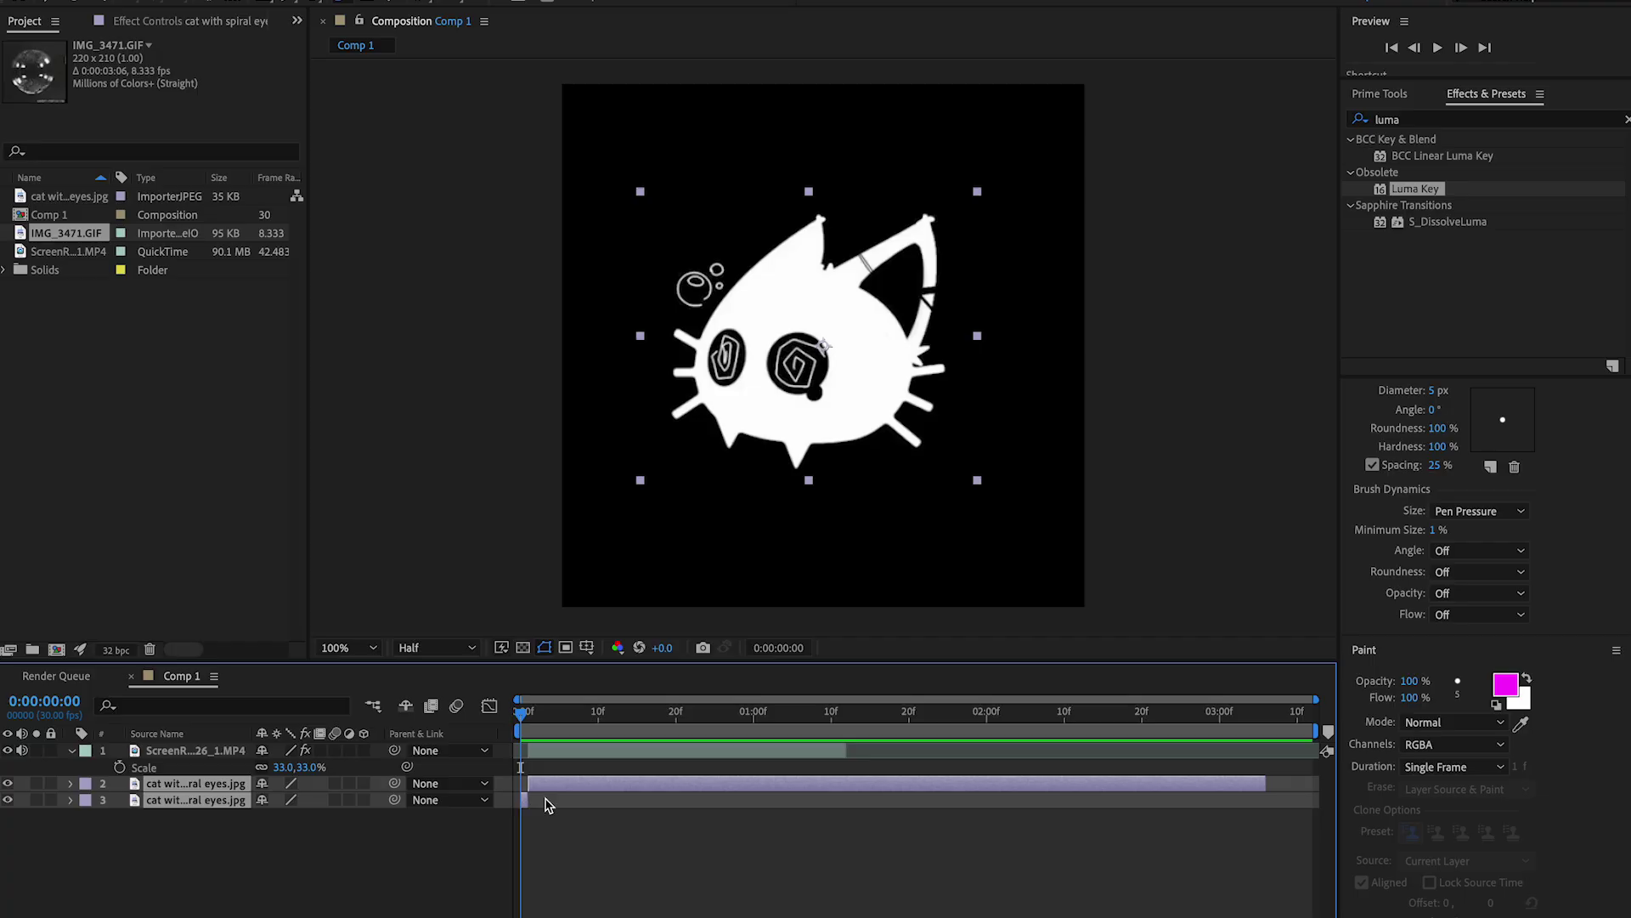
Pre-compose the two cat image layers and fit an elliptical mask around the cat's smaller spiral eye on the uppermost pre-comp copy.
key(shift+super+c)
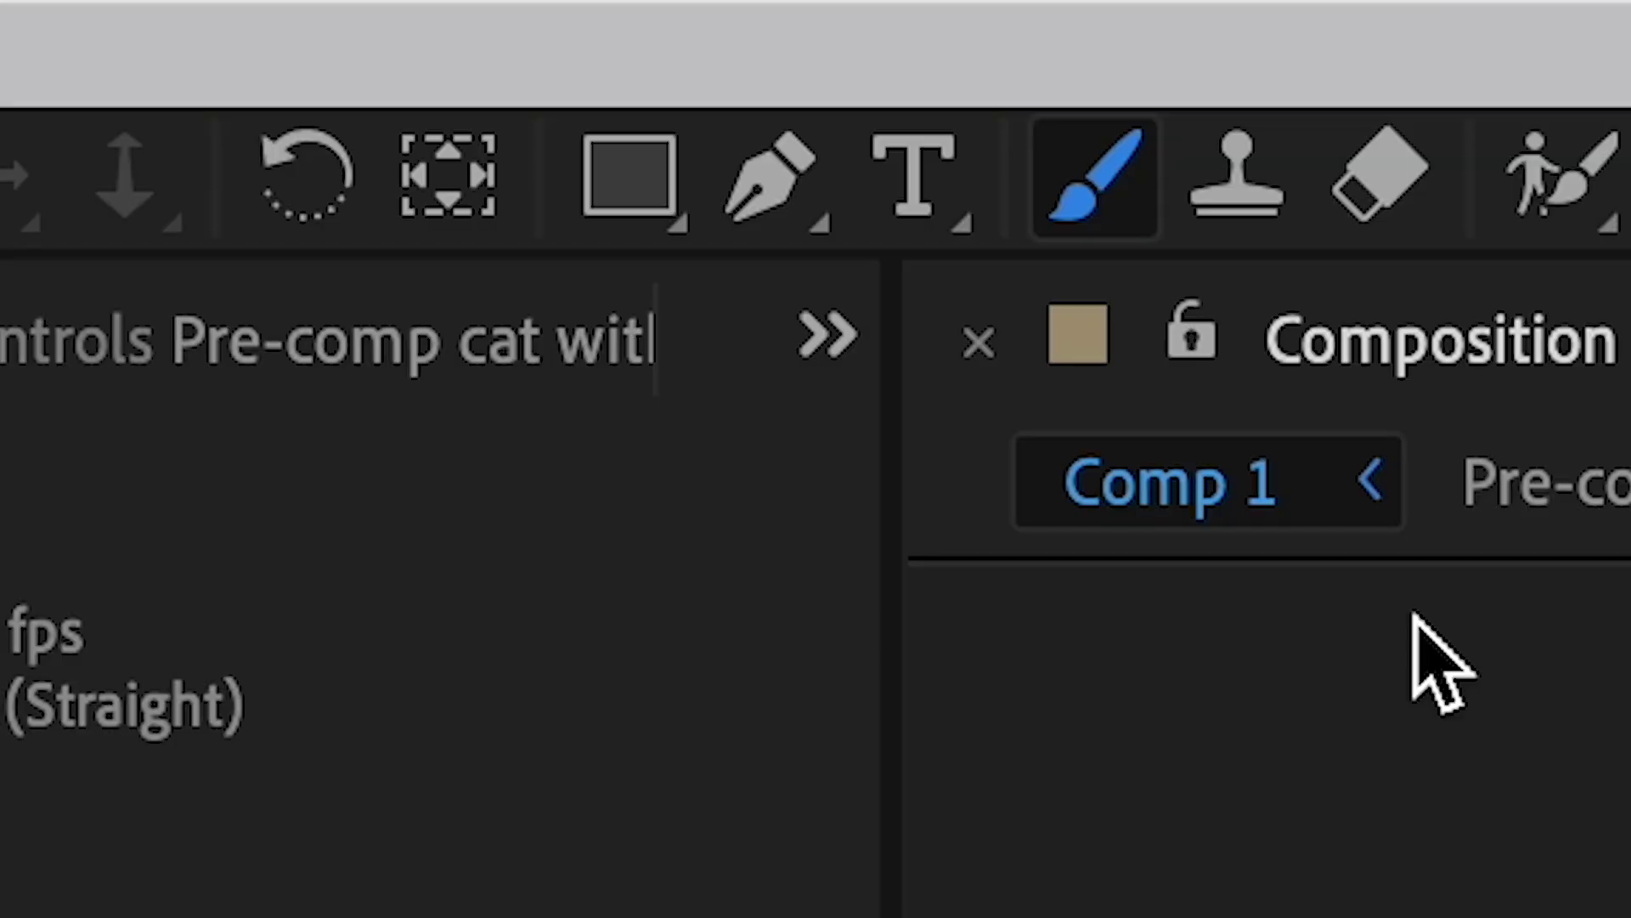
click(767, 208)
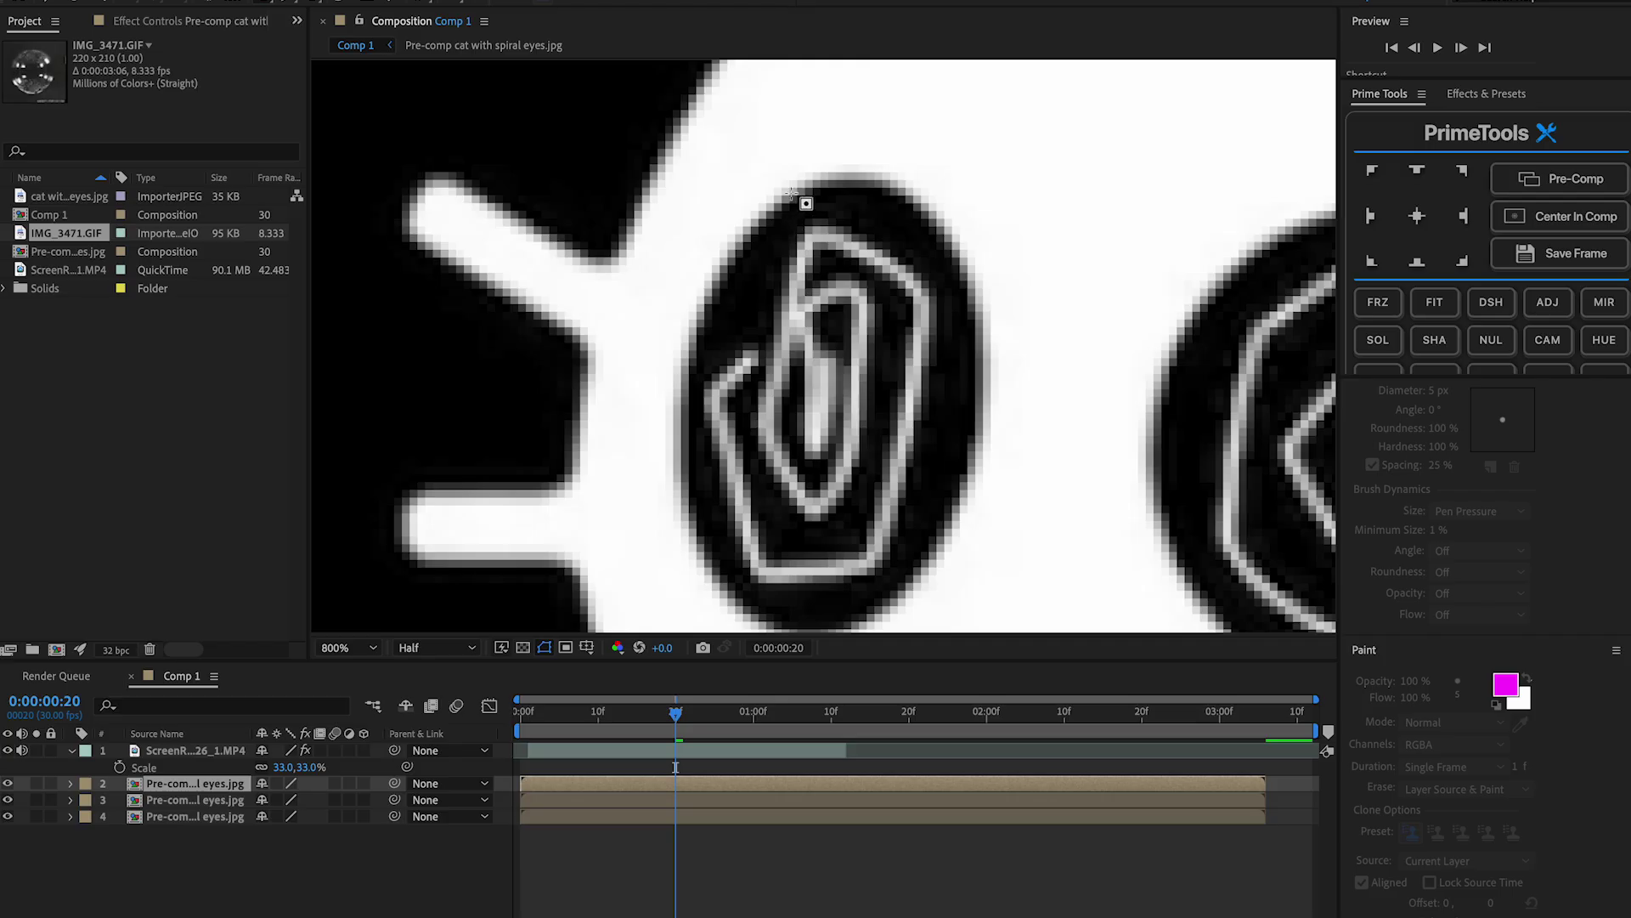
drag(780, 202, 983, 596)
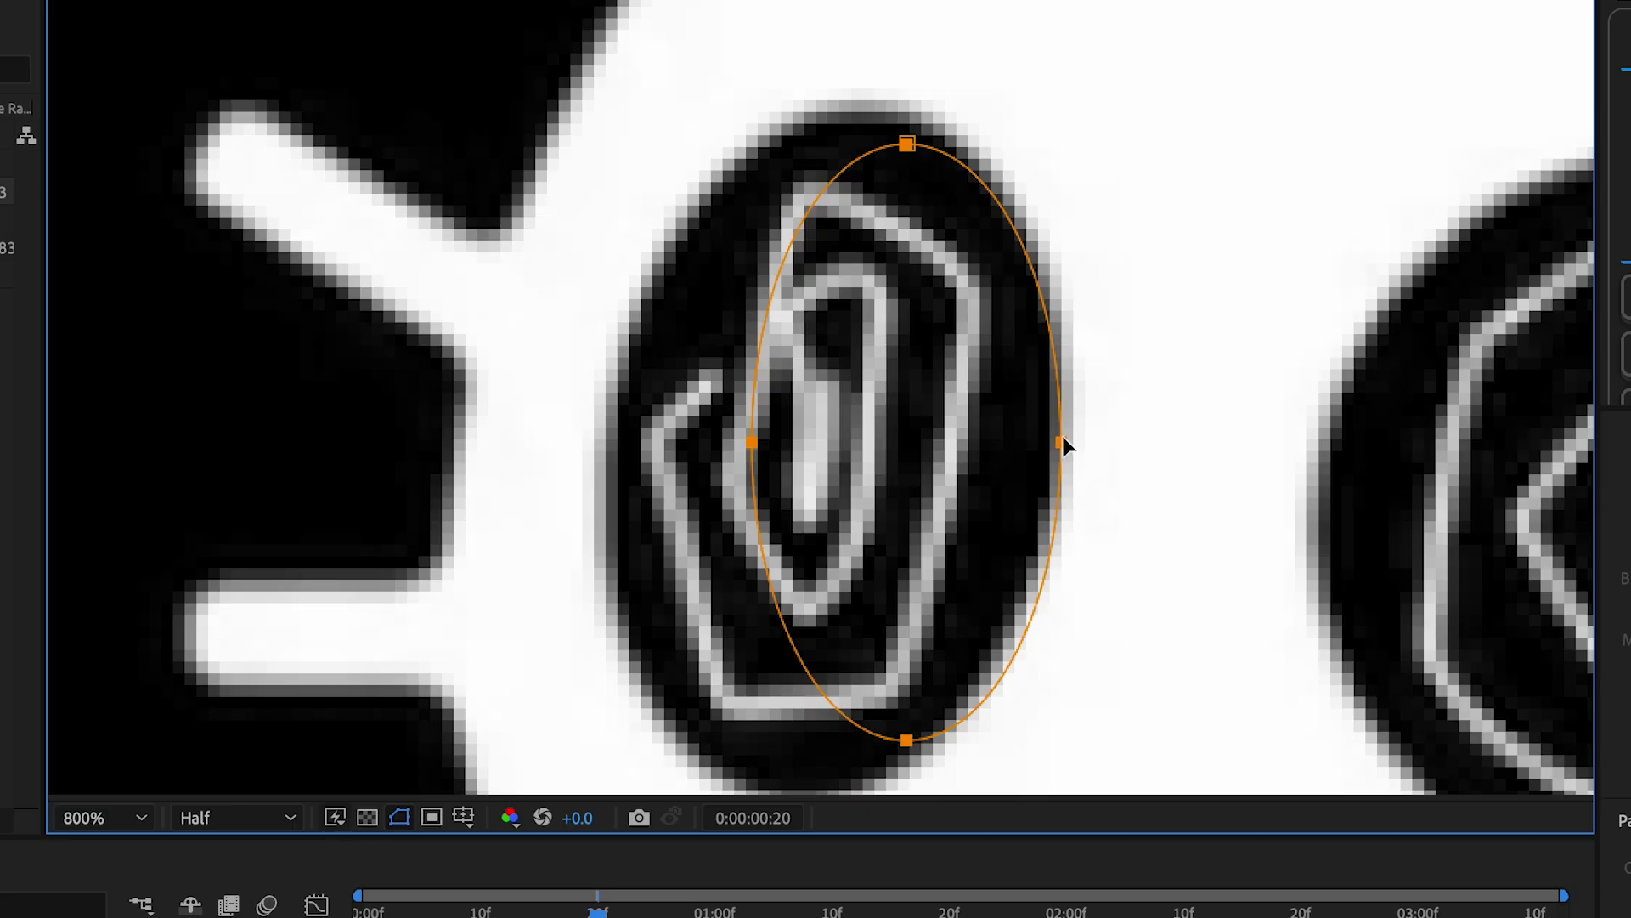
drag(982, 399, 900, 408)
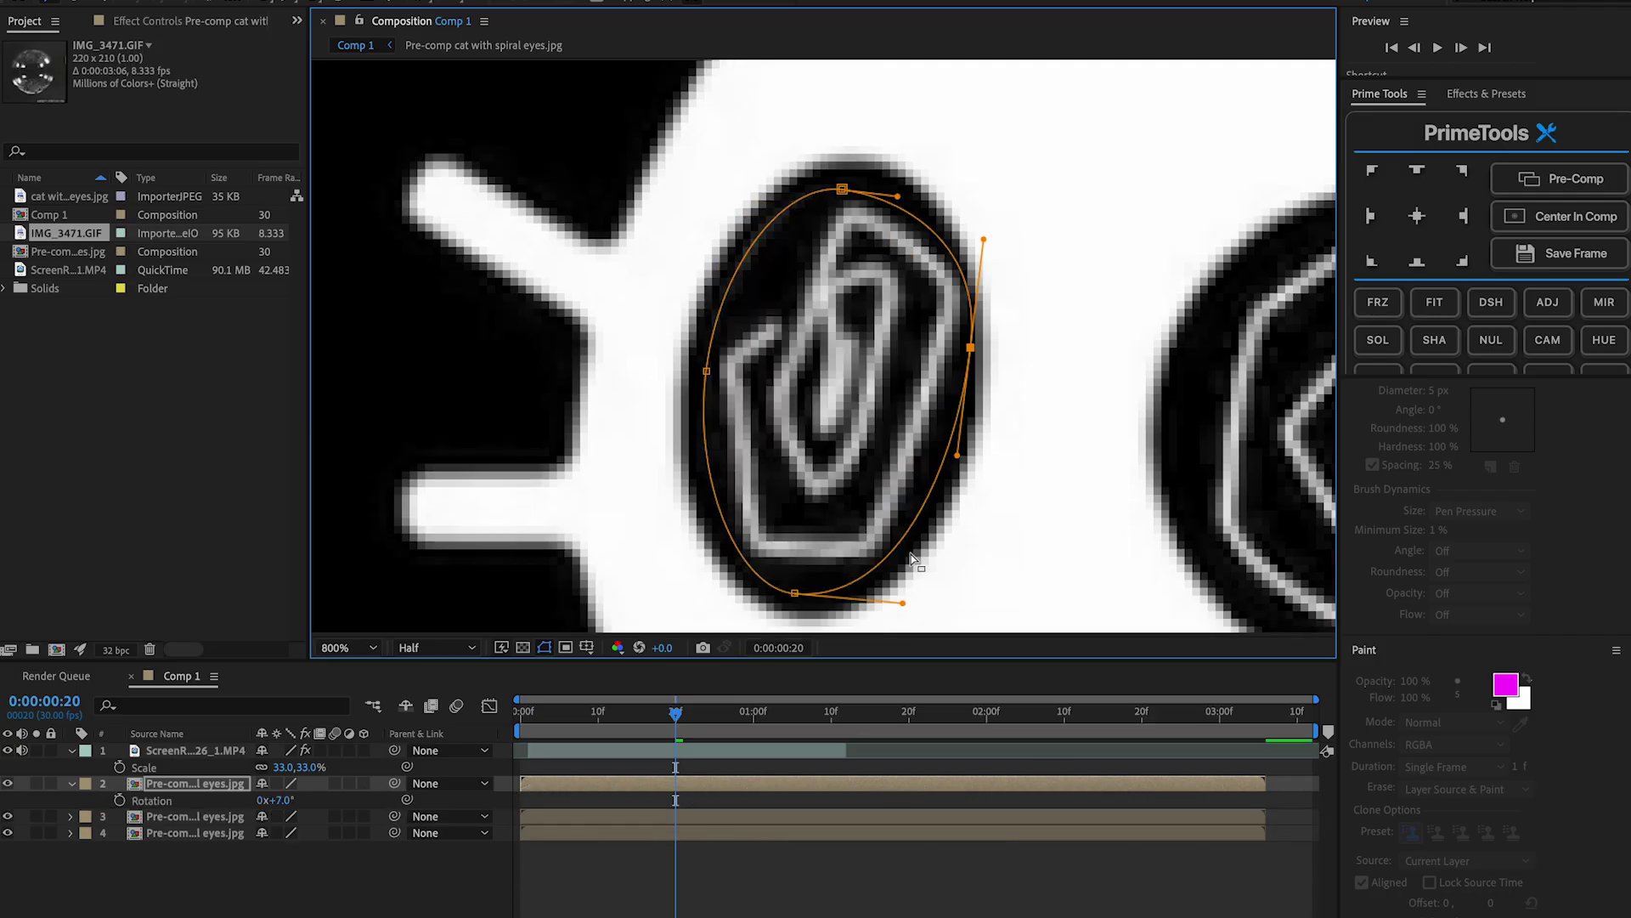
Draw a circular mask around the larger spiral eye on the second pre-comp copy and fit it to the eye.
click(722, 812)
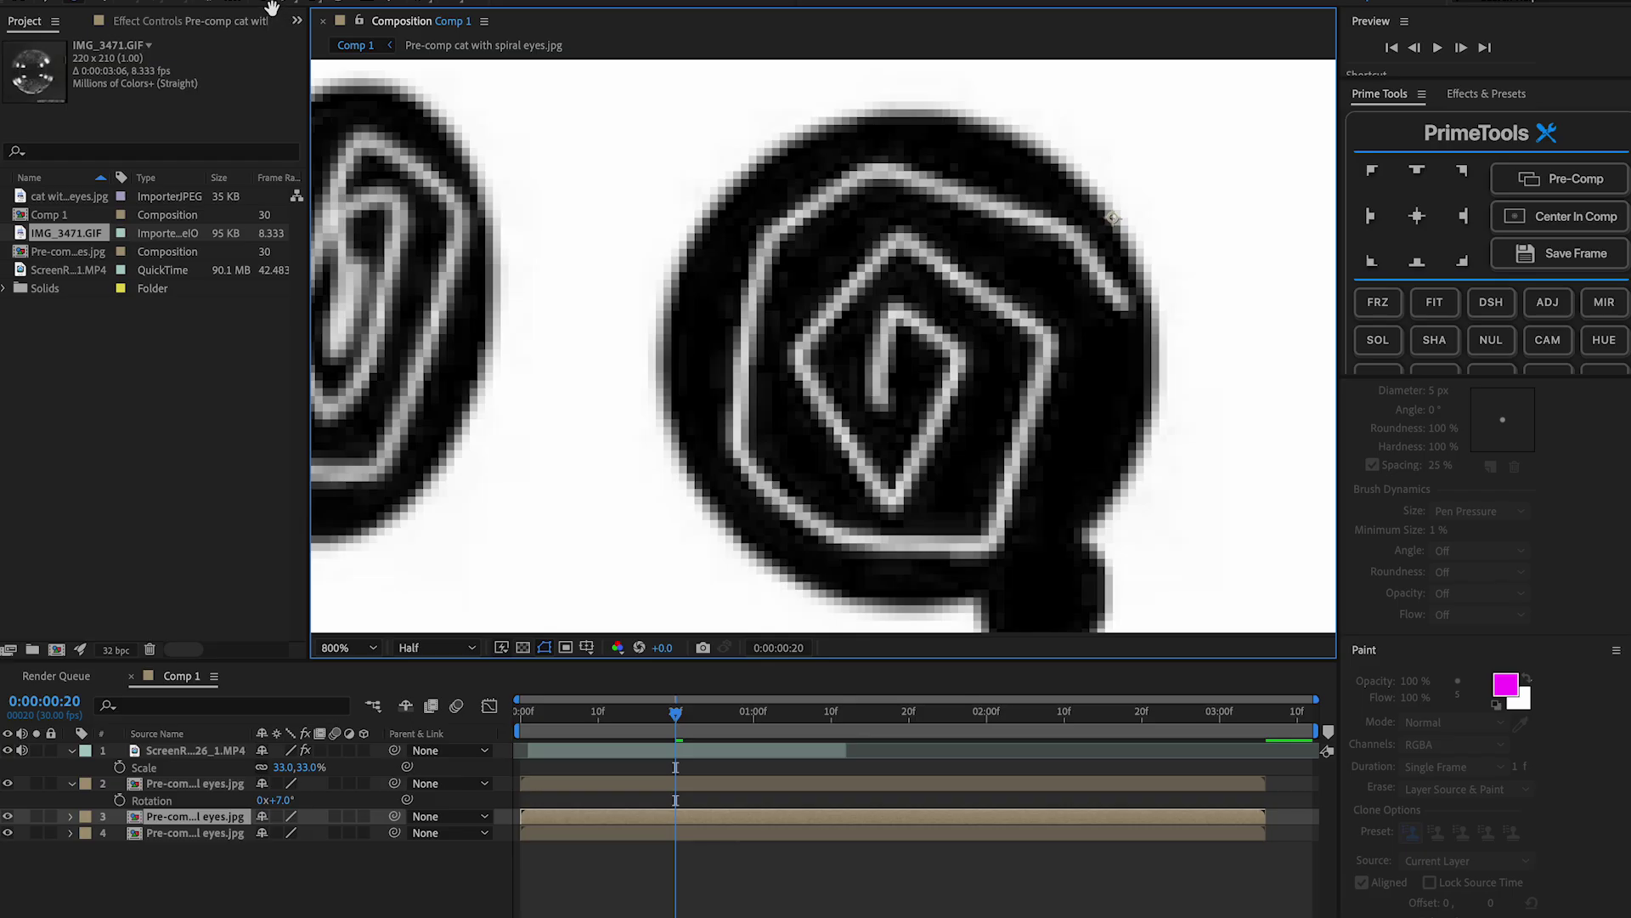
double_click(268, 5)
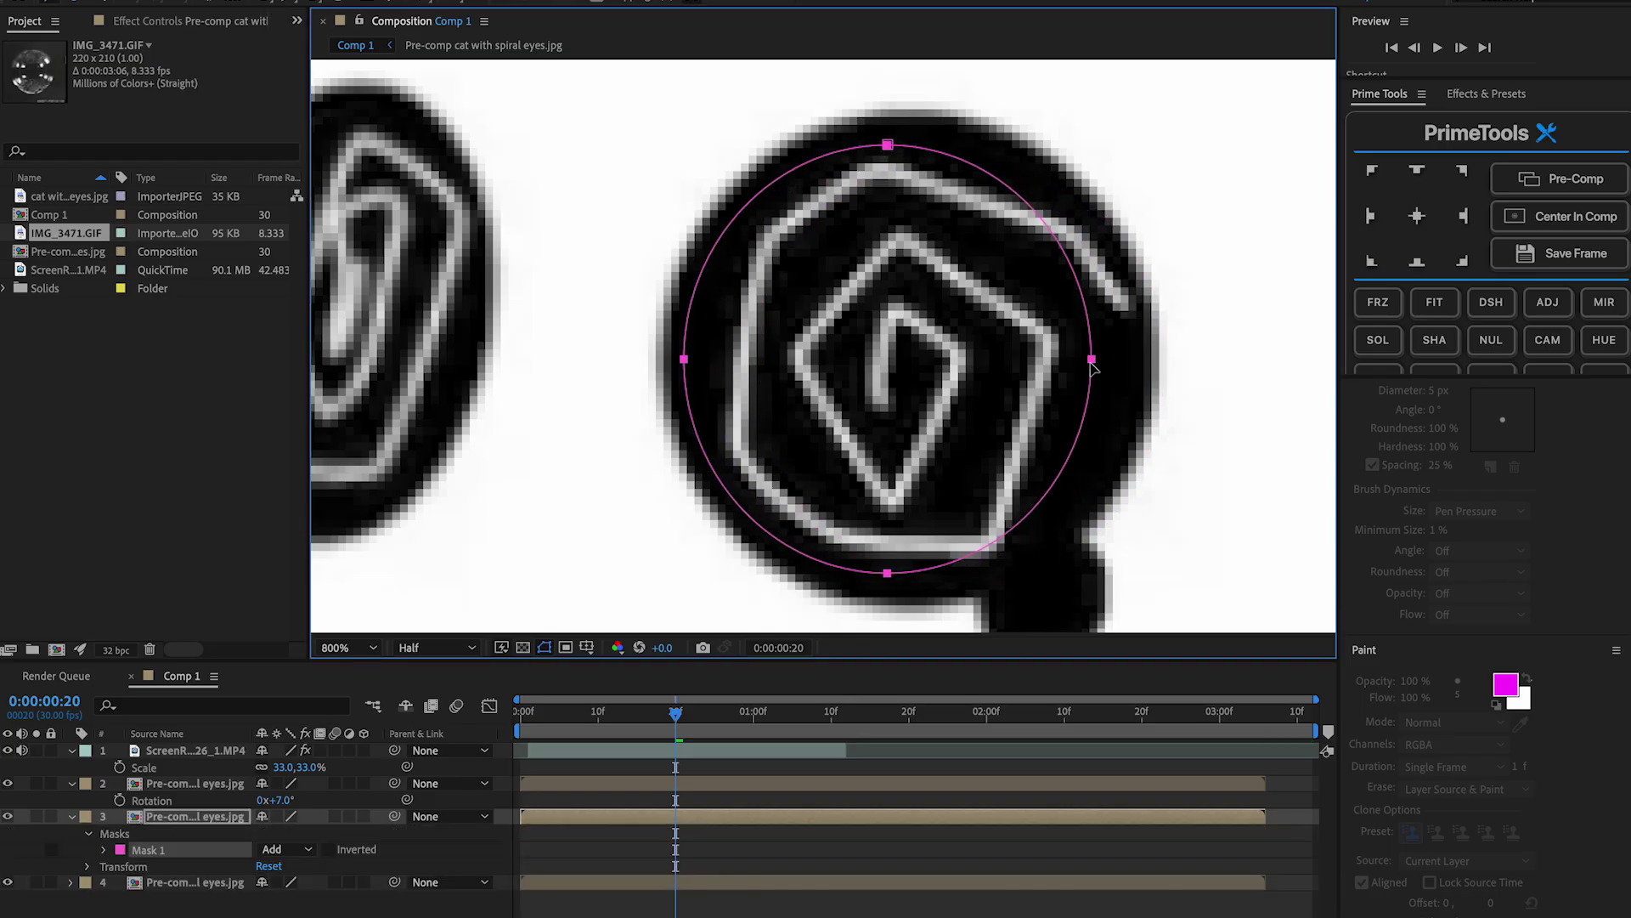
drag(915, 576, 914, 592)
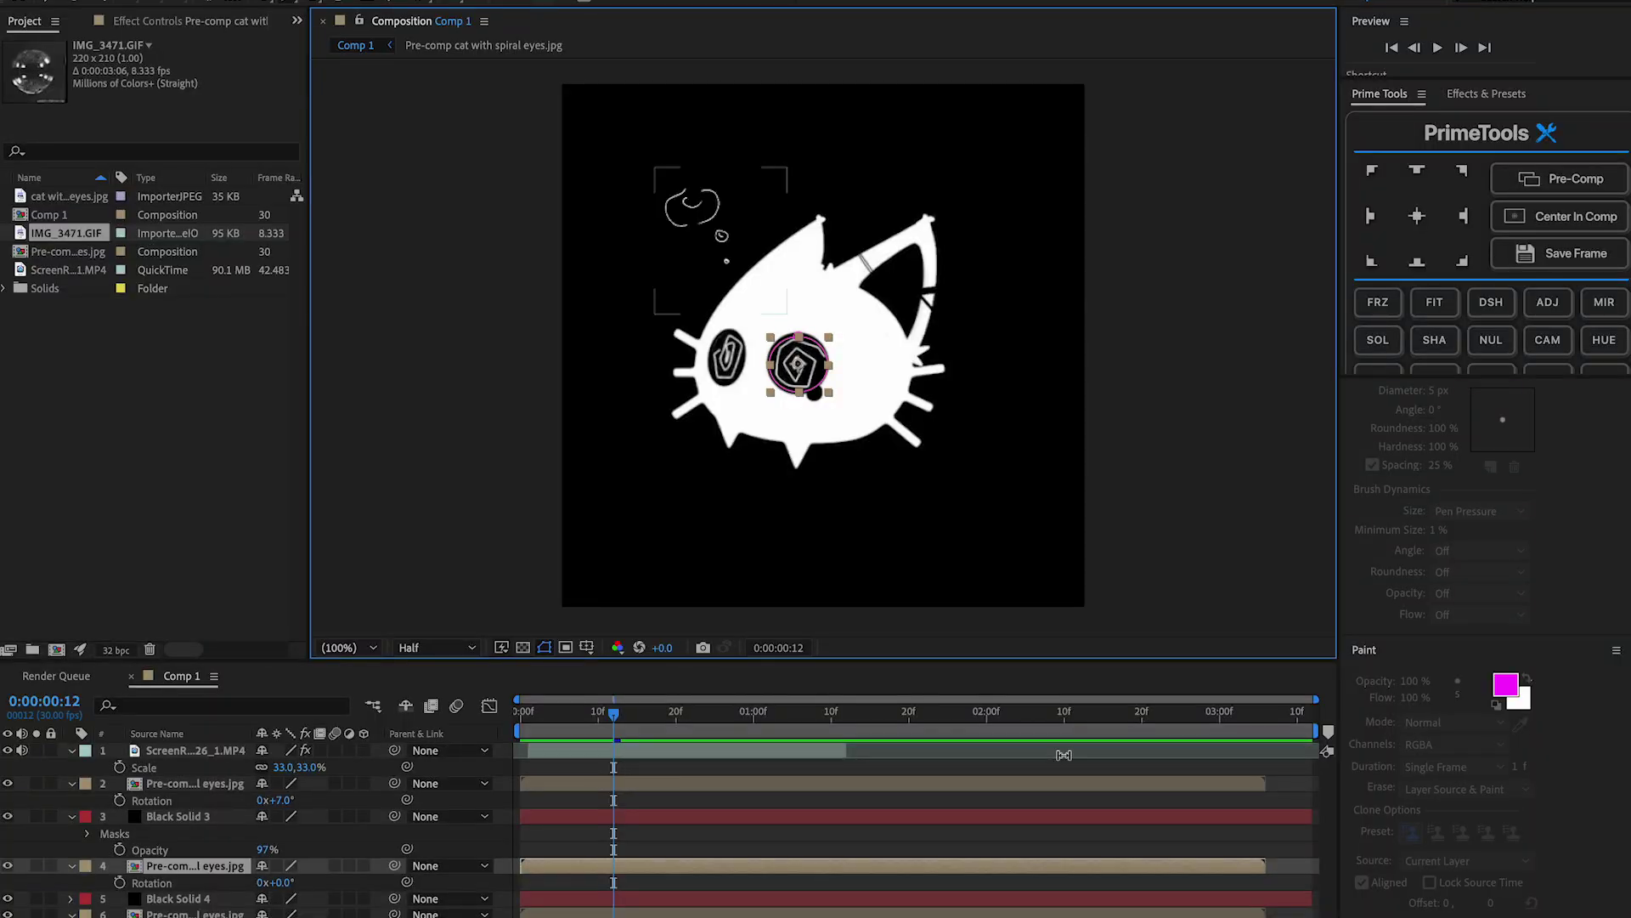
Set a starting Rotation keyframe at 0:00:00:00 on the larger eye's masked layer.
click(600, 717)
drag(532, 733, 510, 735)
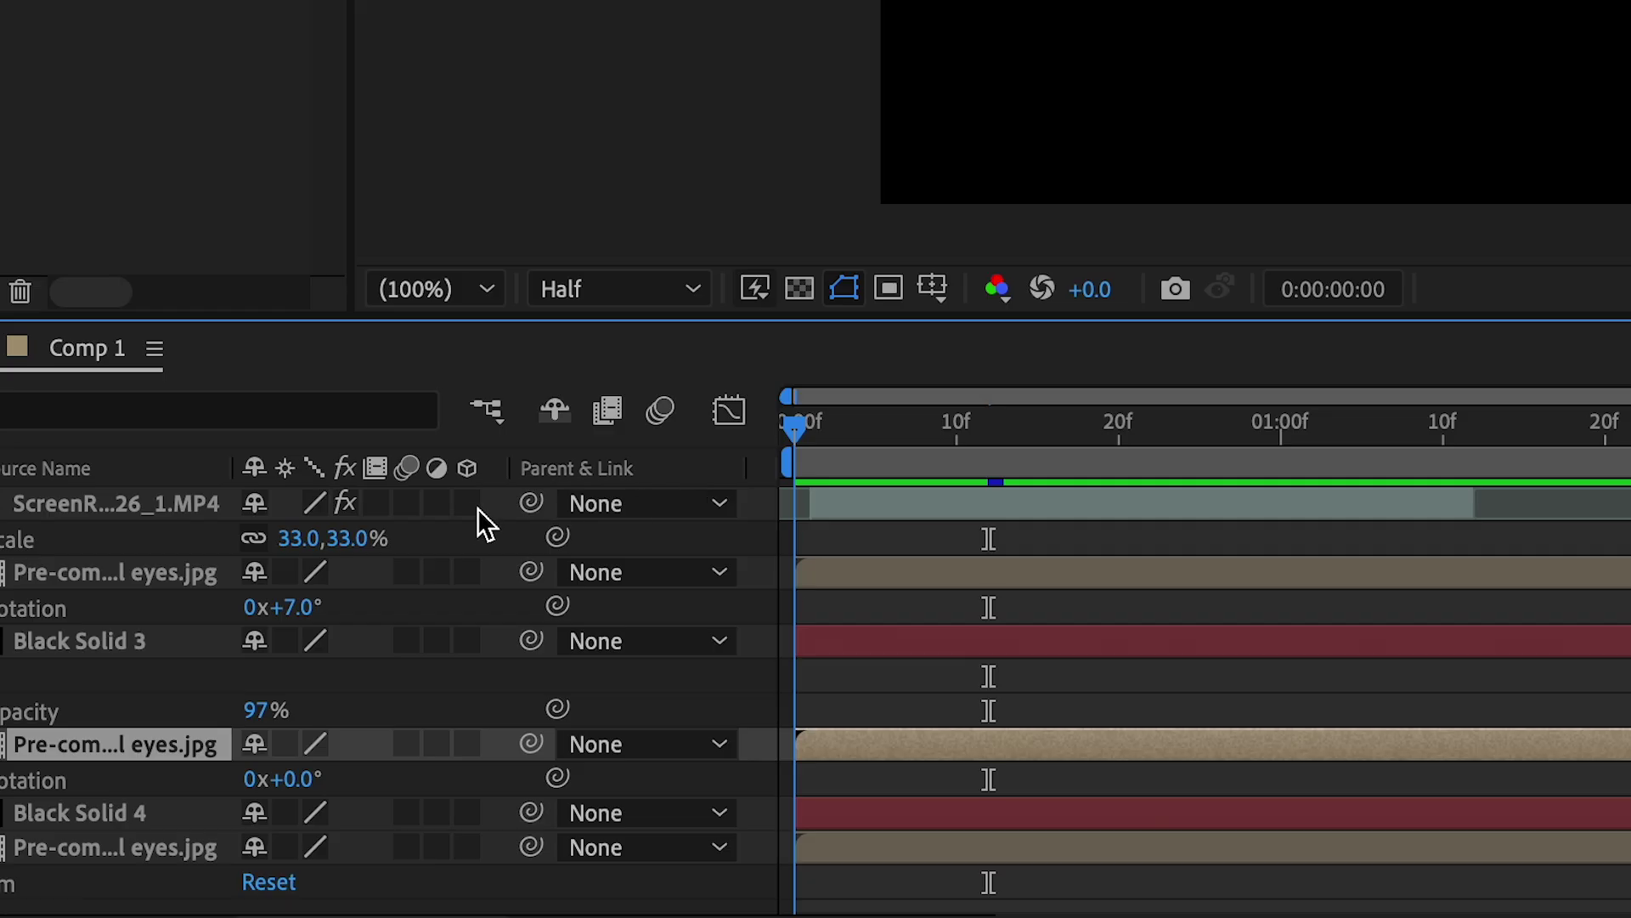
key(r)
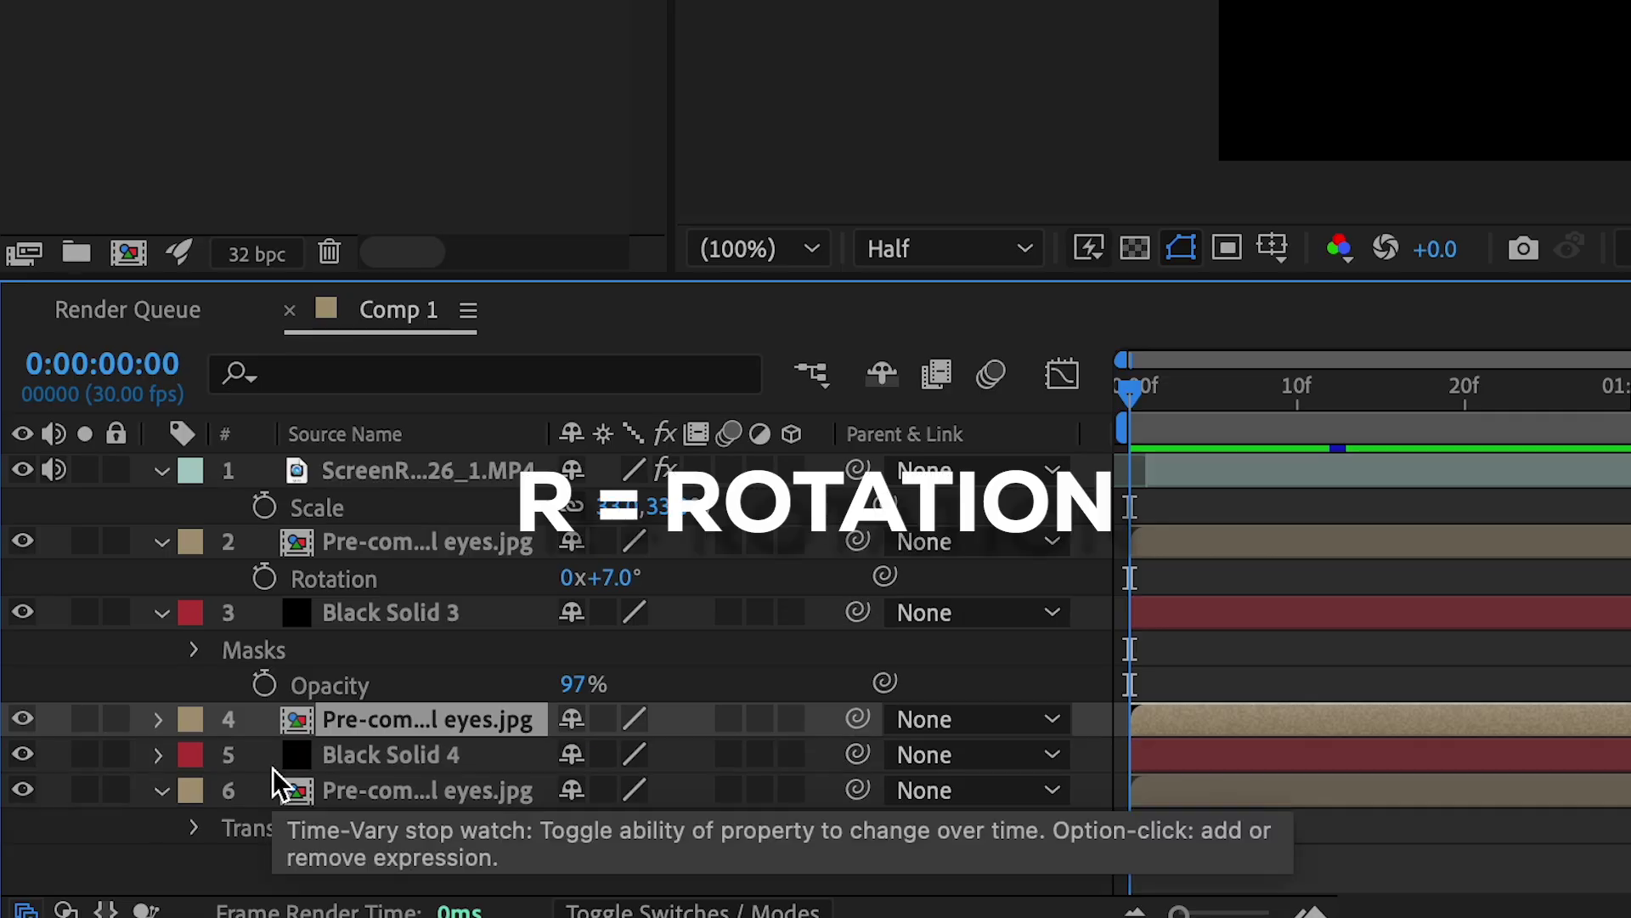
key(r)
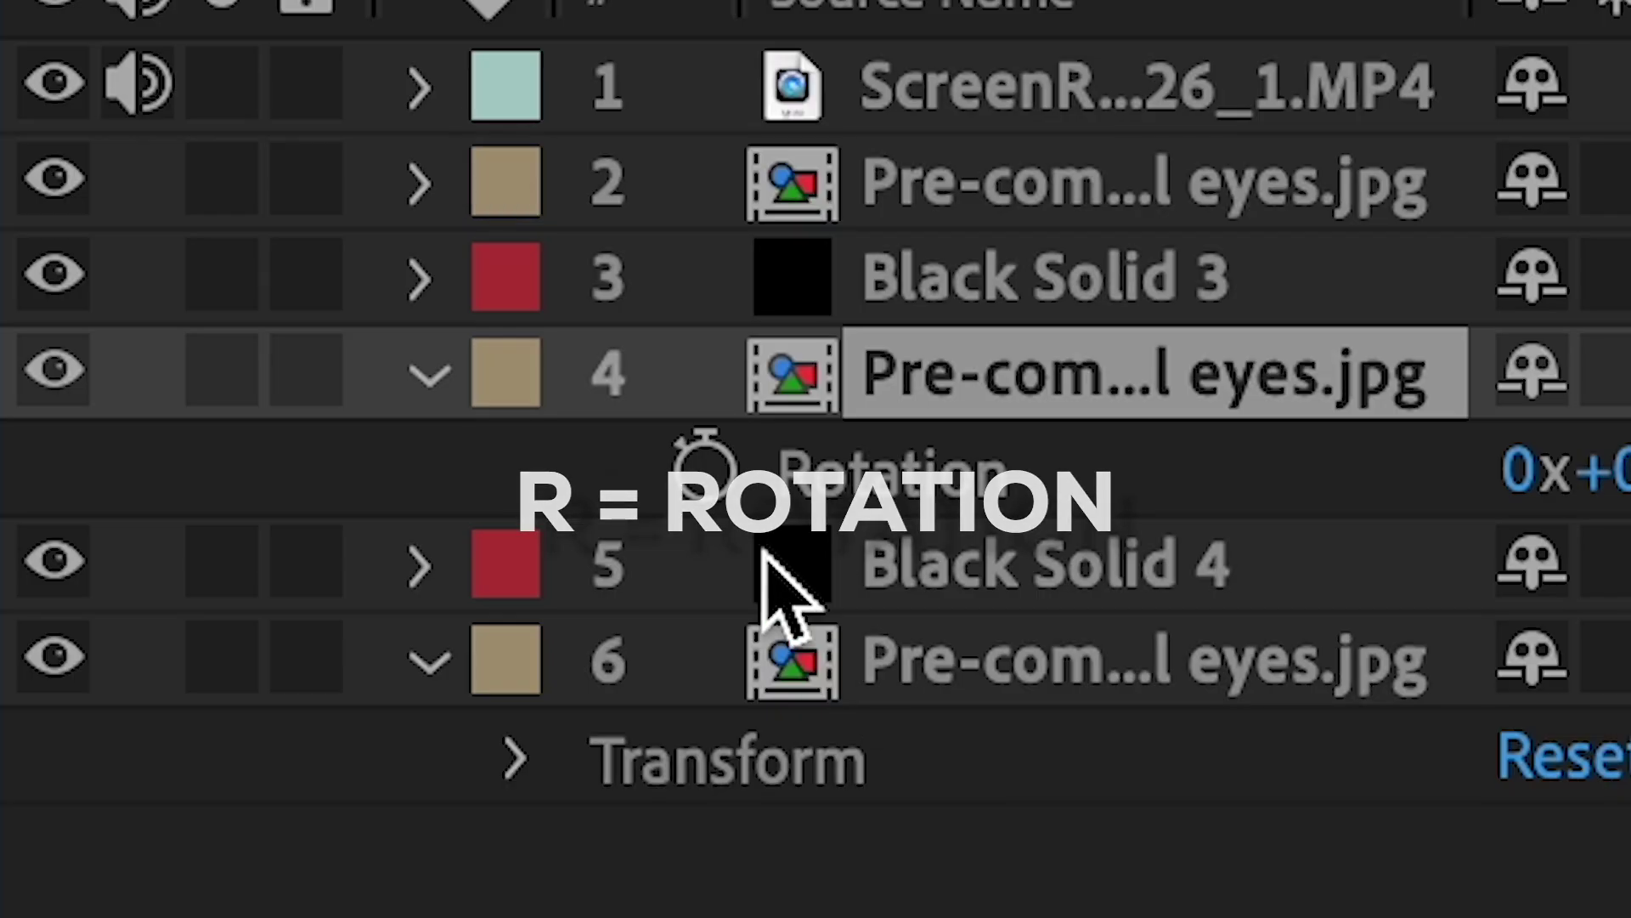
click(705, 468)
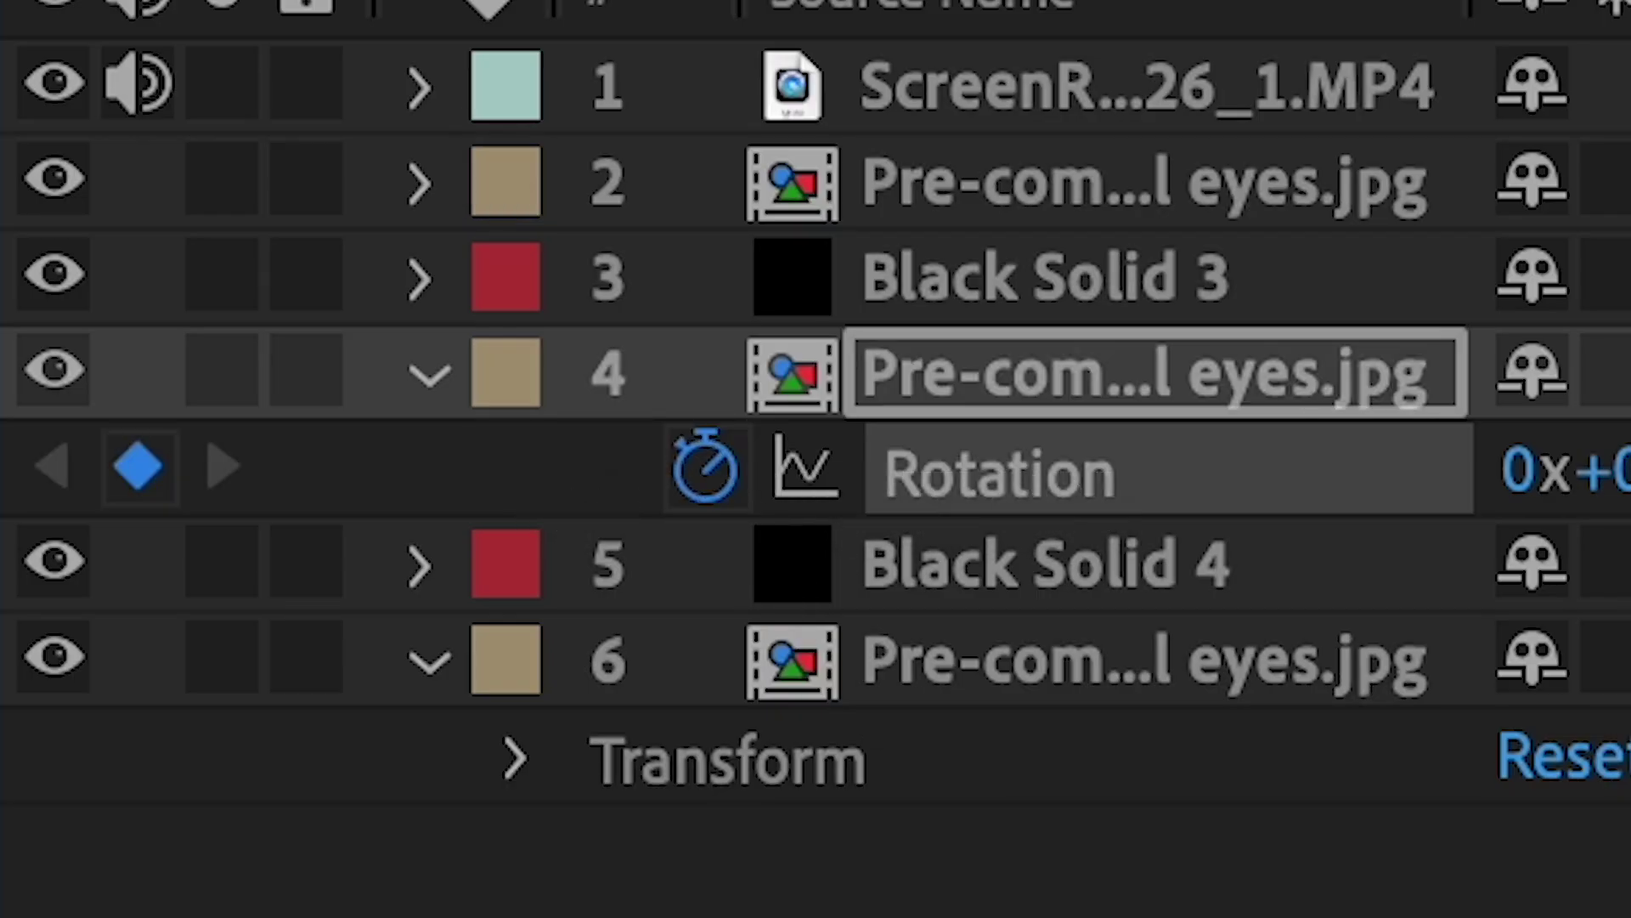
Add a second Rotation keyframe at 0:00:03:05 that spins the larger eye, and preview the rotation.
drag(408, 340, 486, 374)
drag(486, 374, 1193, 513)
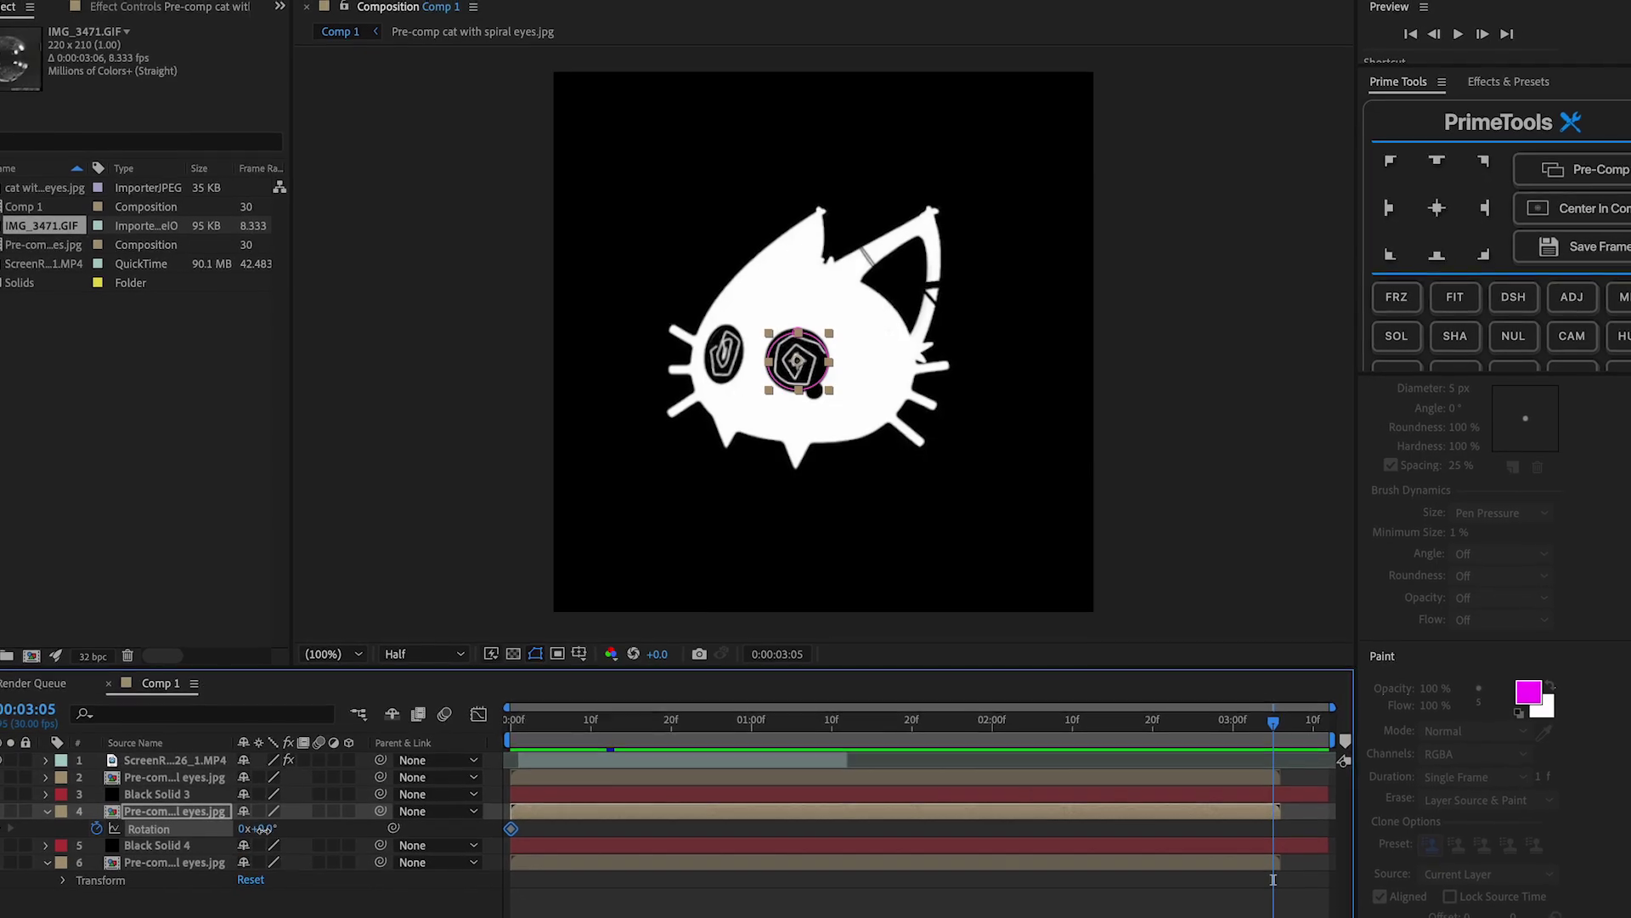
drag(265, 826, 1196, 722)
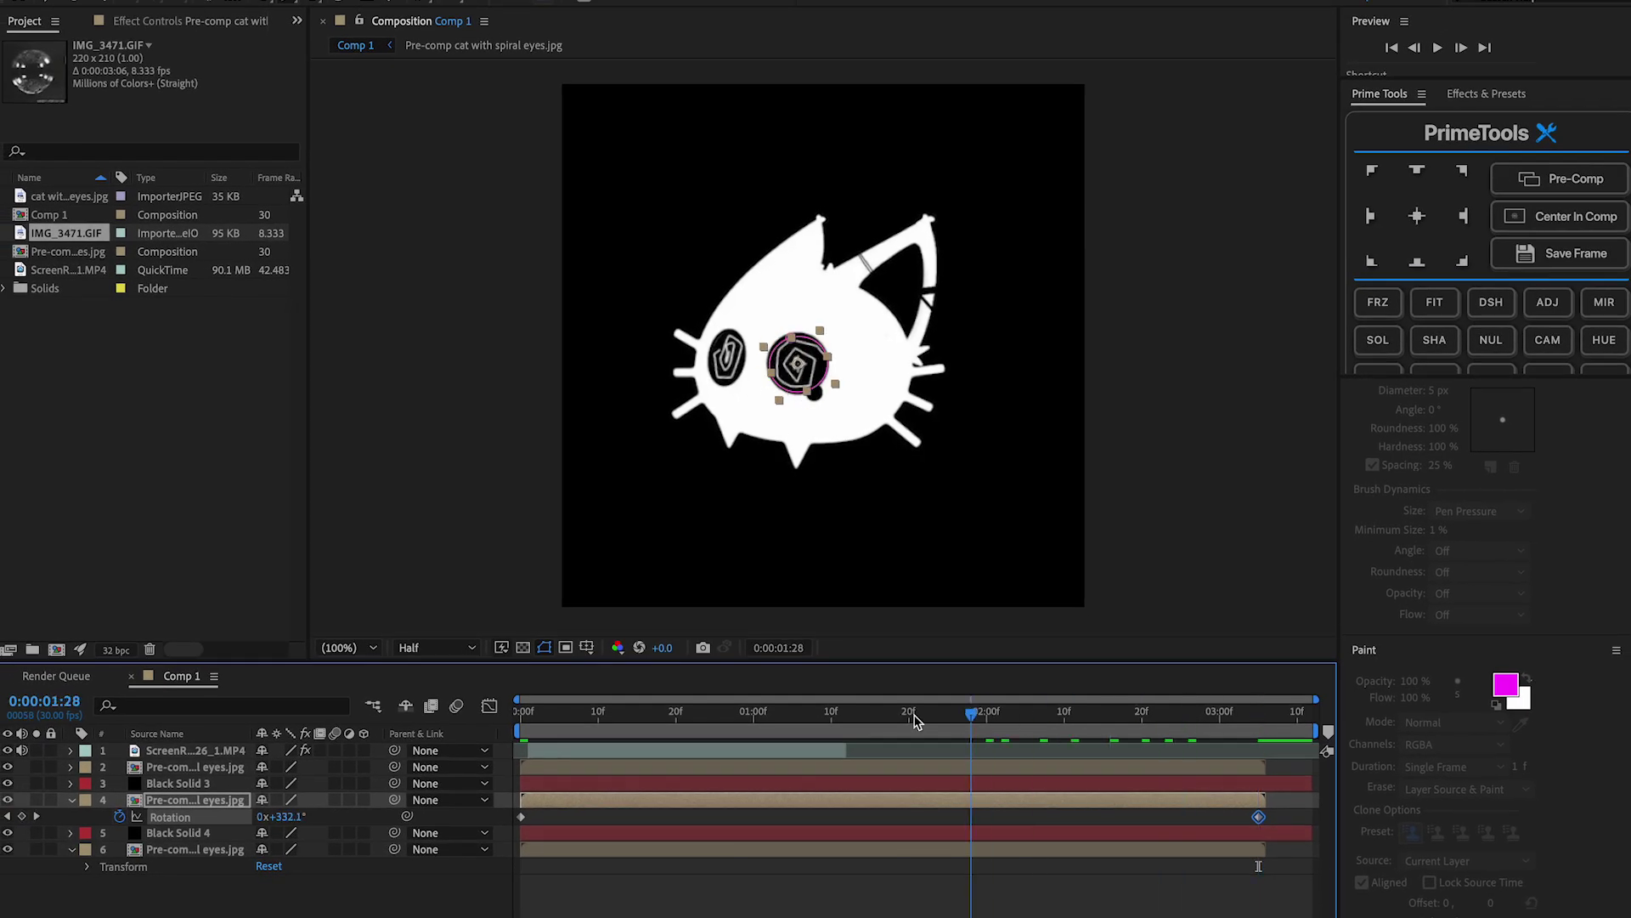
key(space)
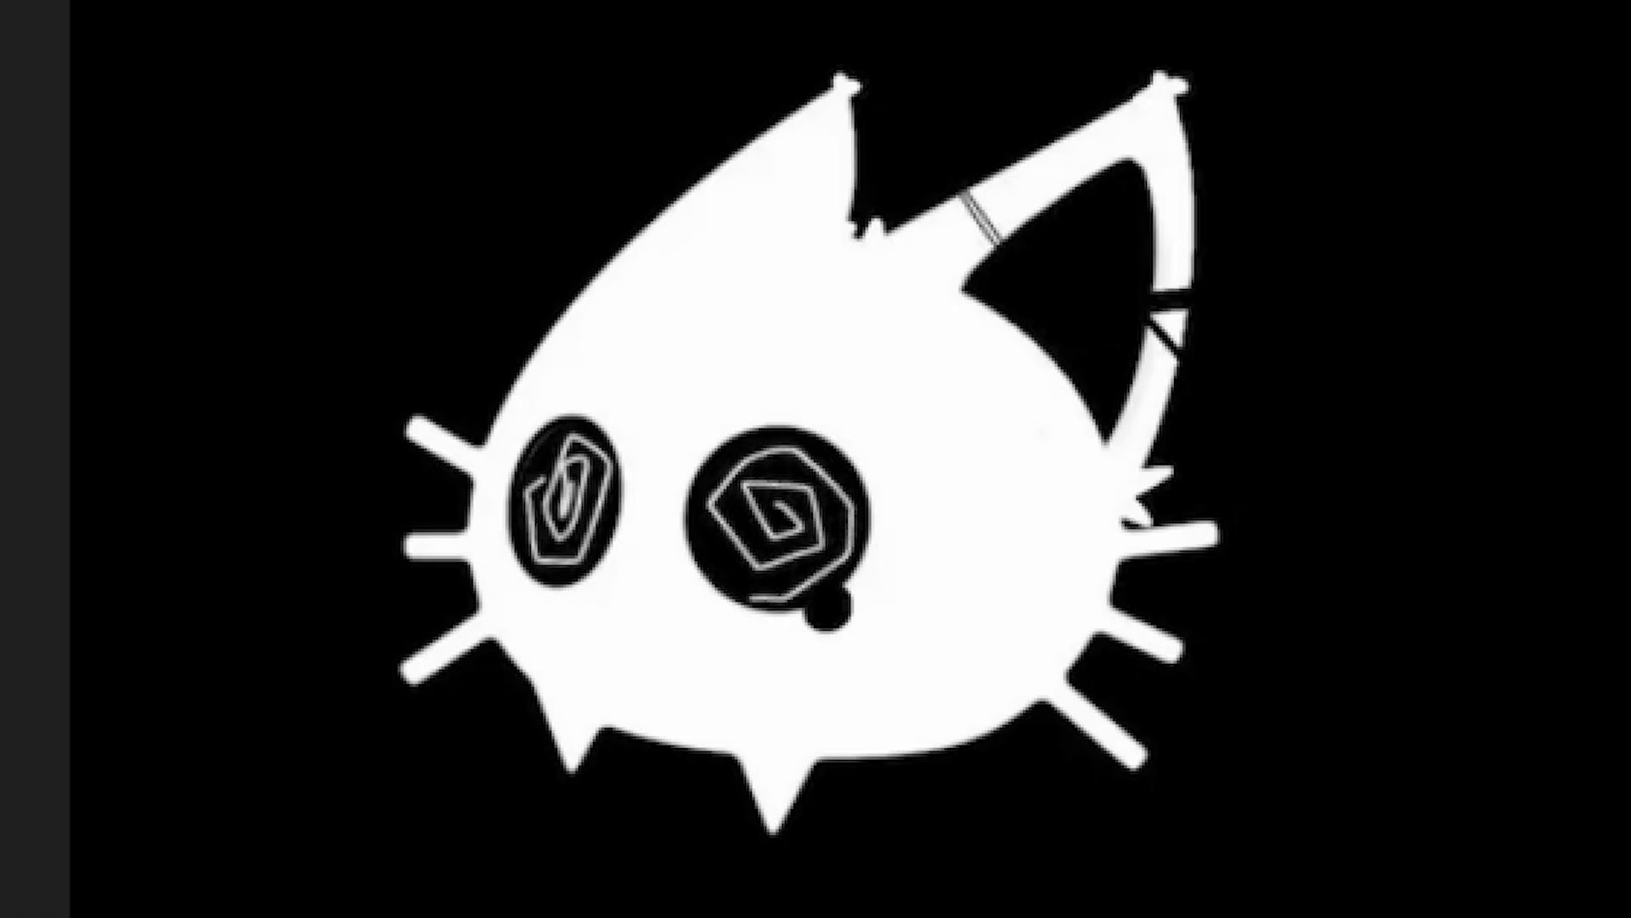
Replace the smaller eye's masked layer with a copy of the larger eye layer, positioned over the smaller eye and scaled to 63%.
click(611, 769)
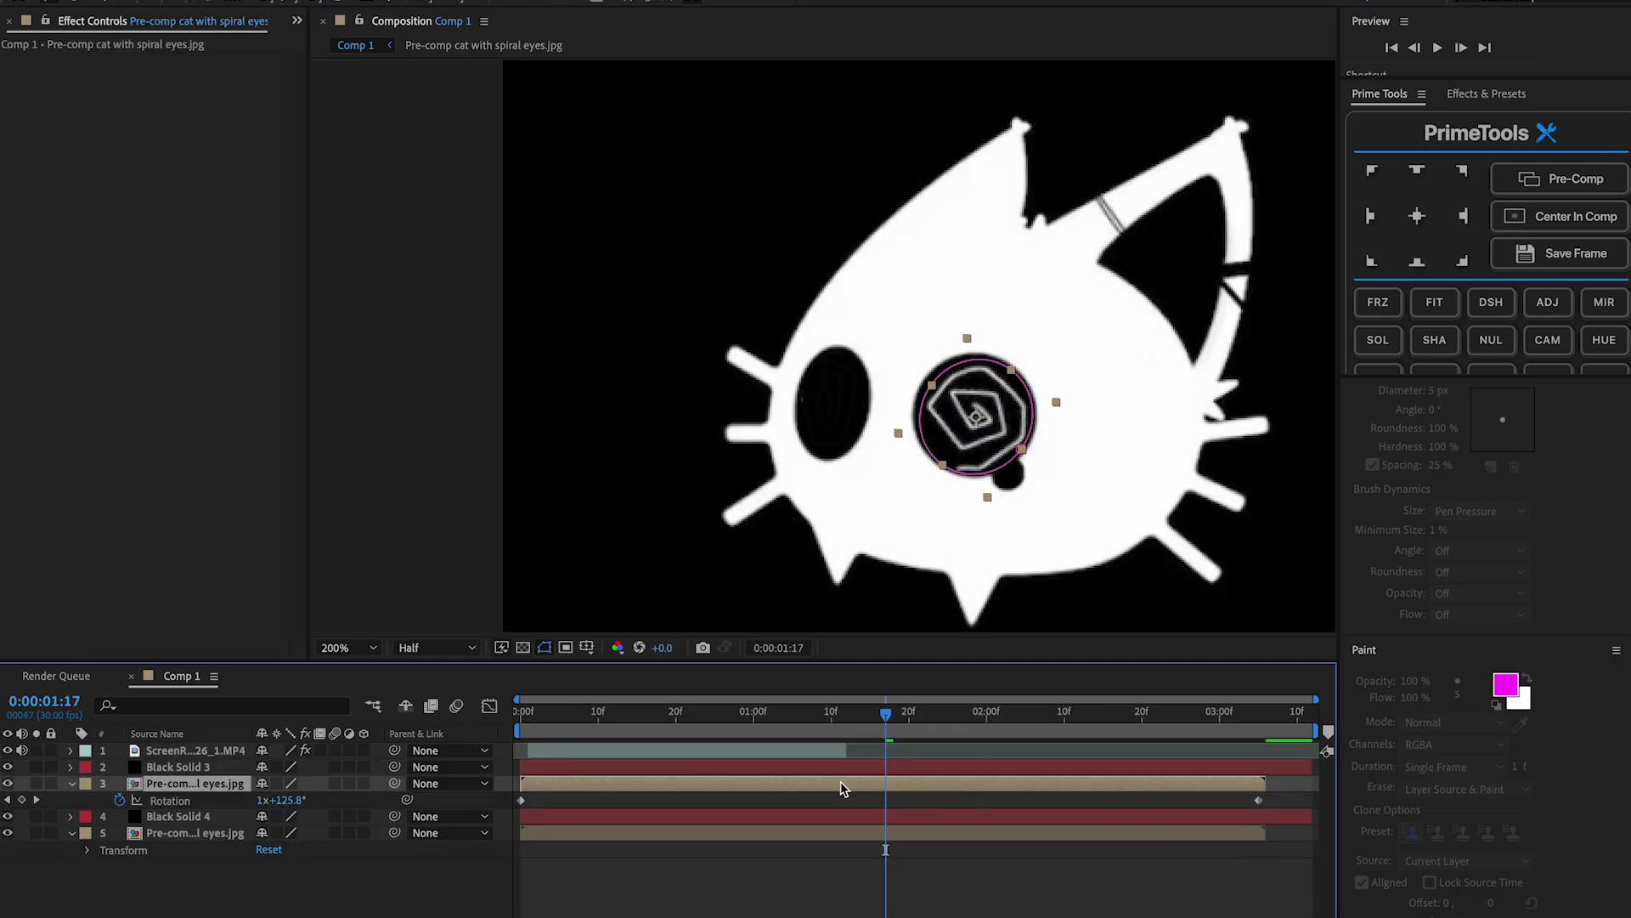
drag(197, 786, 198, 767)
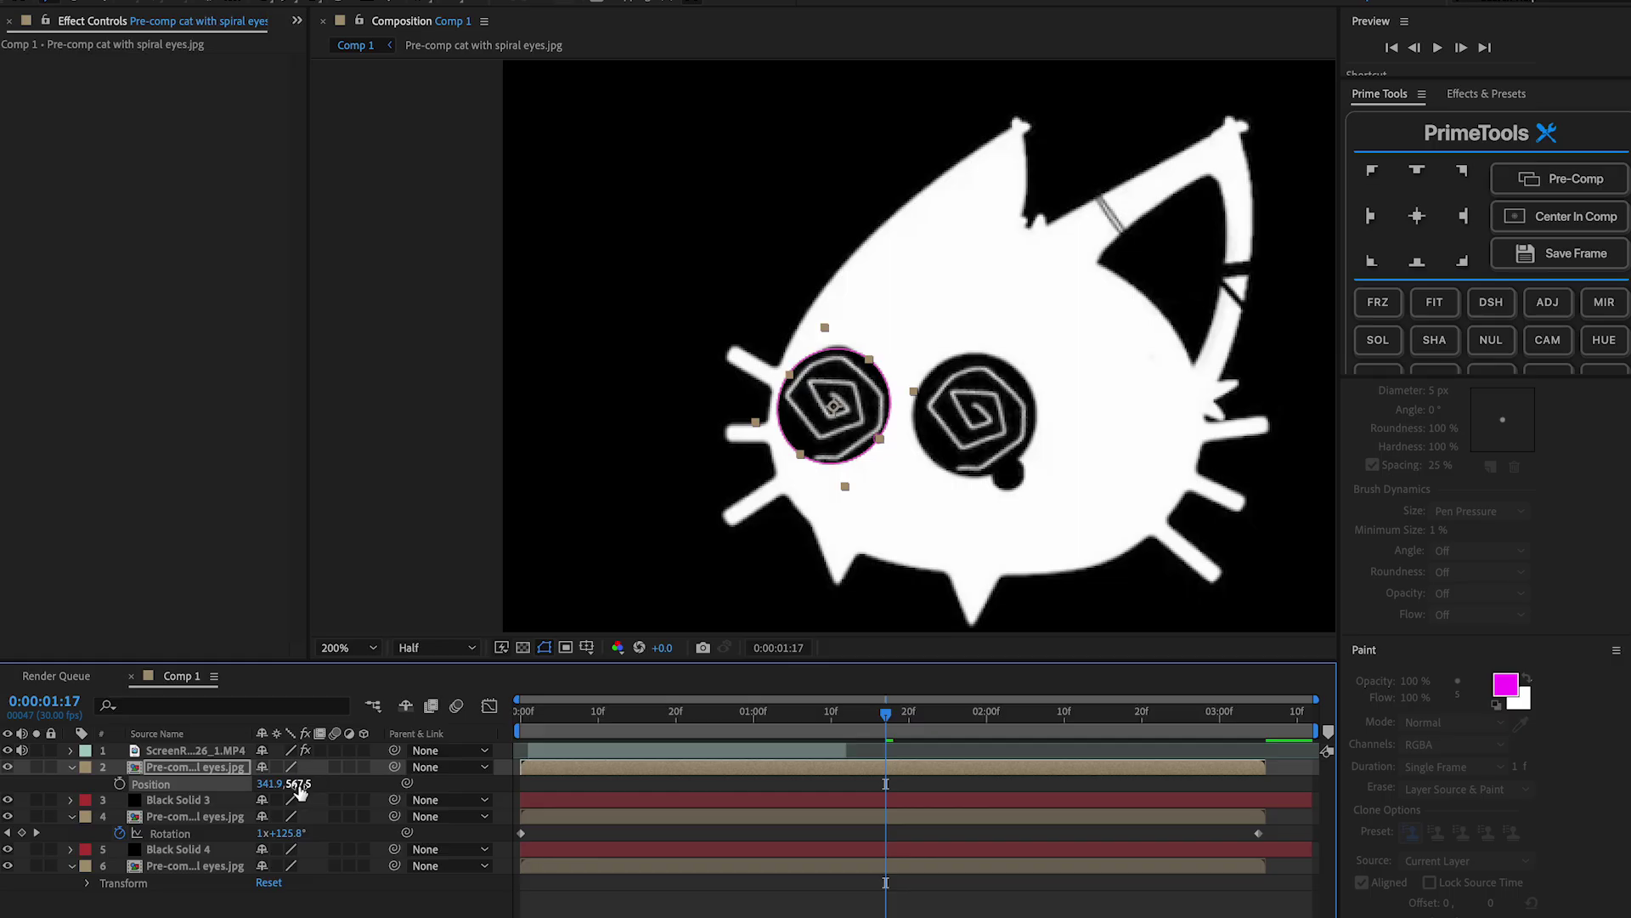
drag(307, 784, 332, 784)
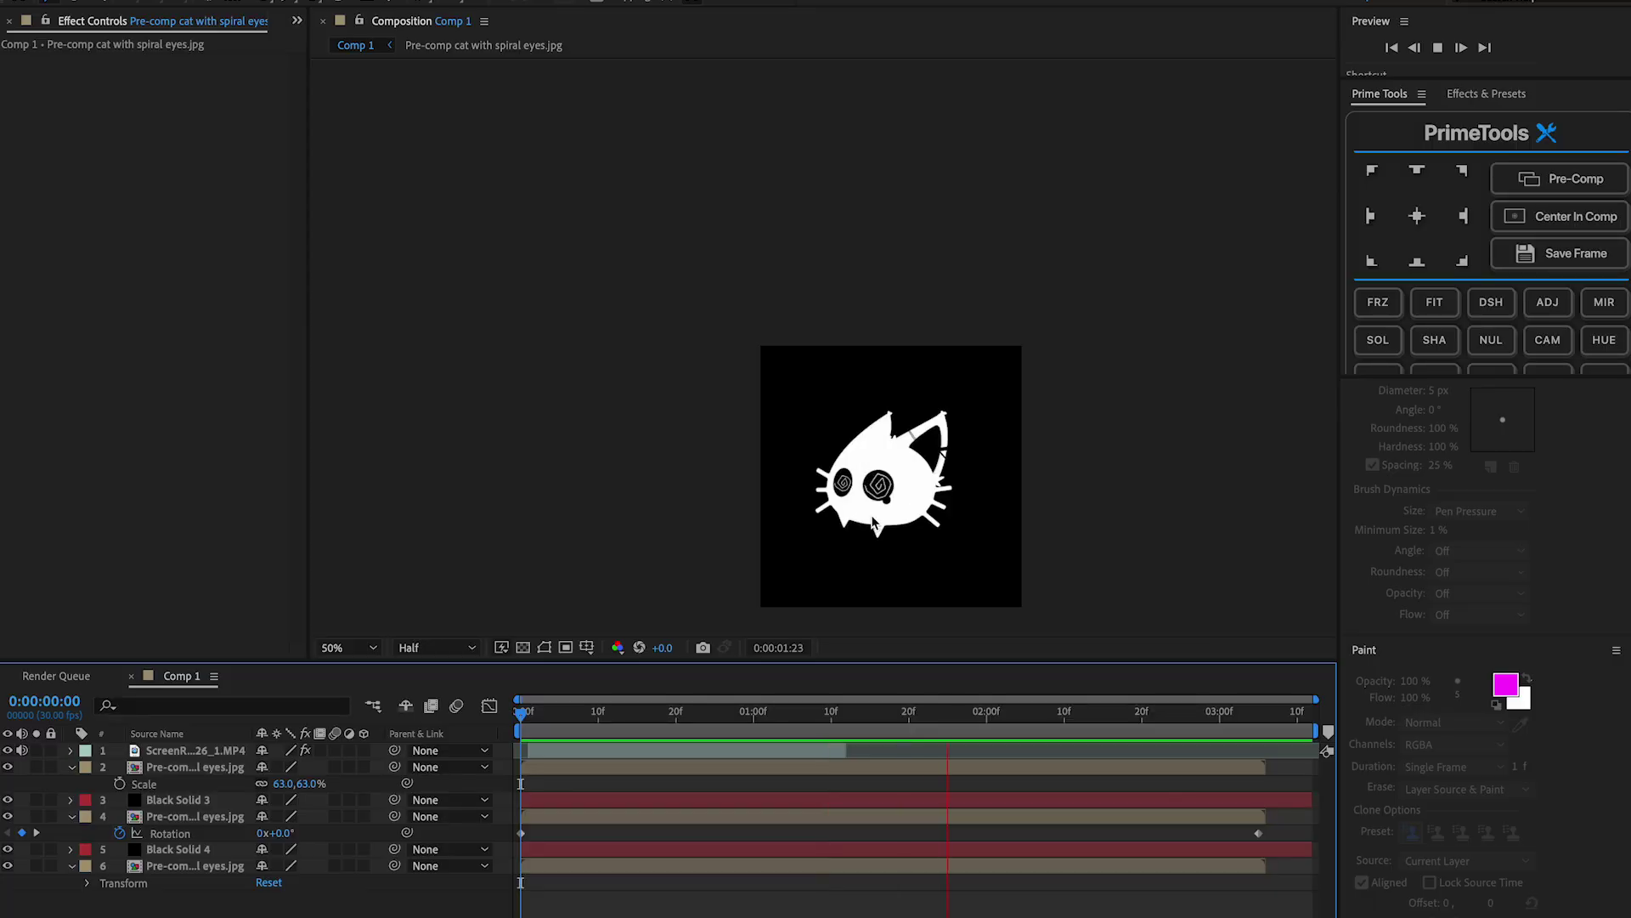
Try applying the Mirror effect to the smaller eye layer.
scroll(960, 570, up, 1)
click(1090, 768)
click(1486, 95)
click(1414, 122)
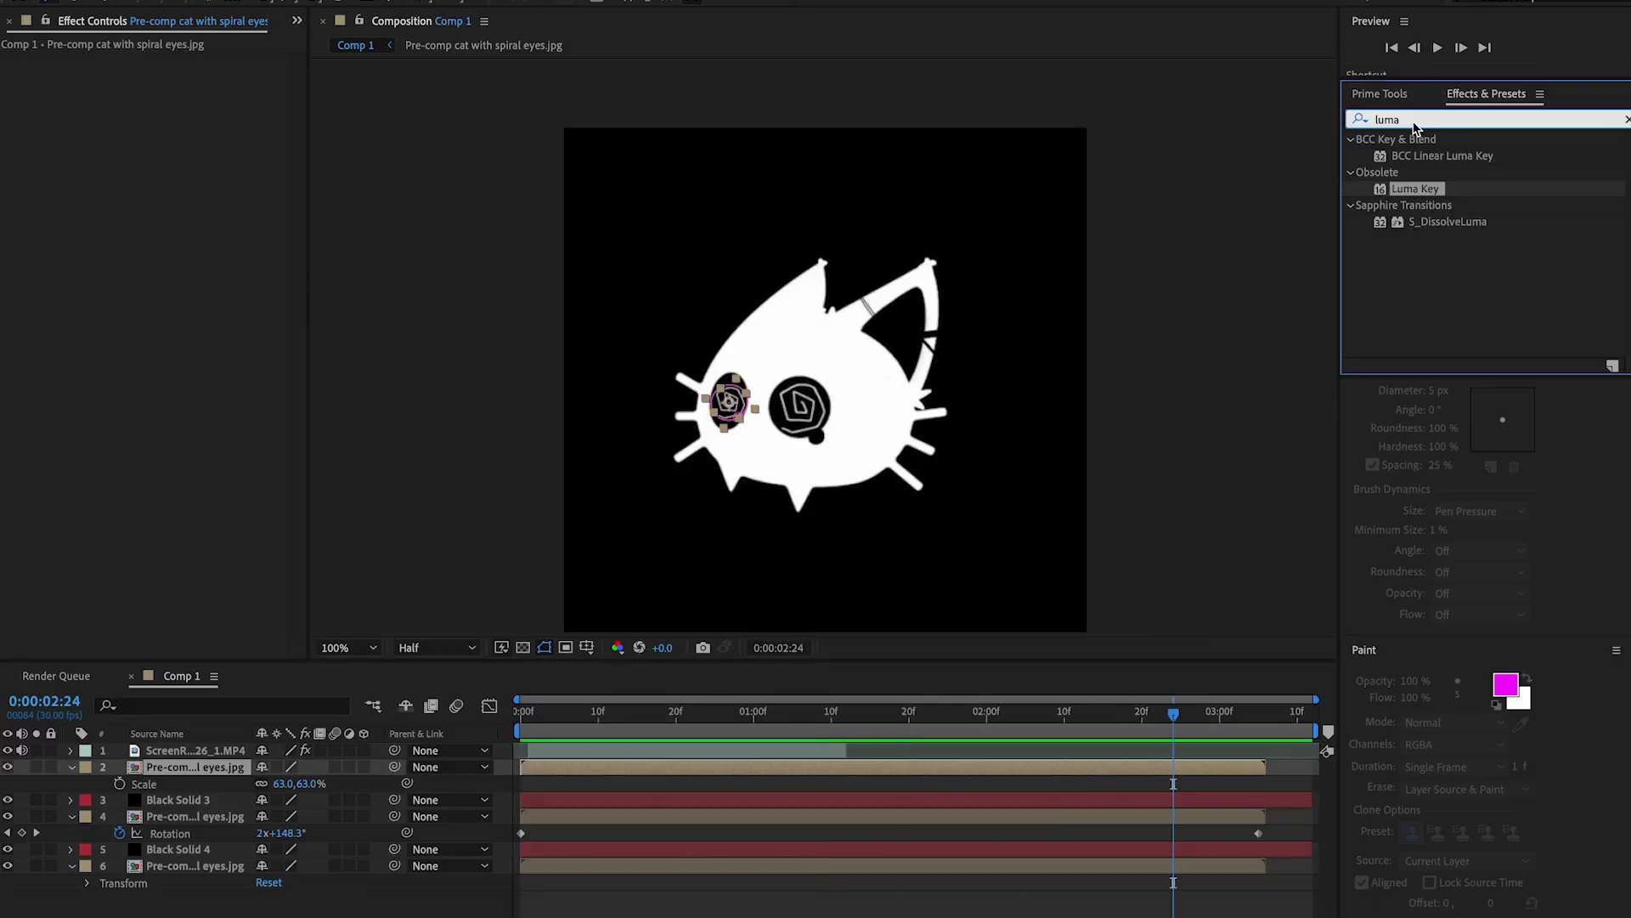
text(mirro)
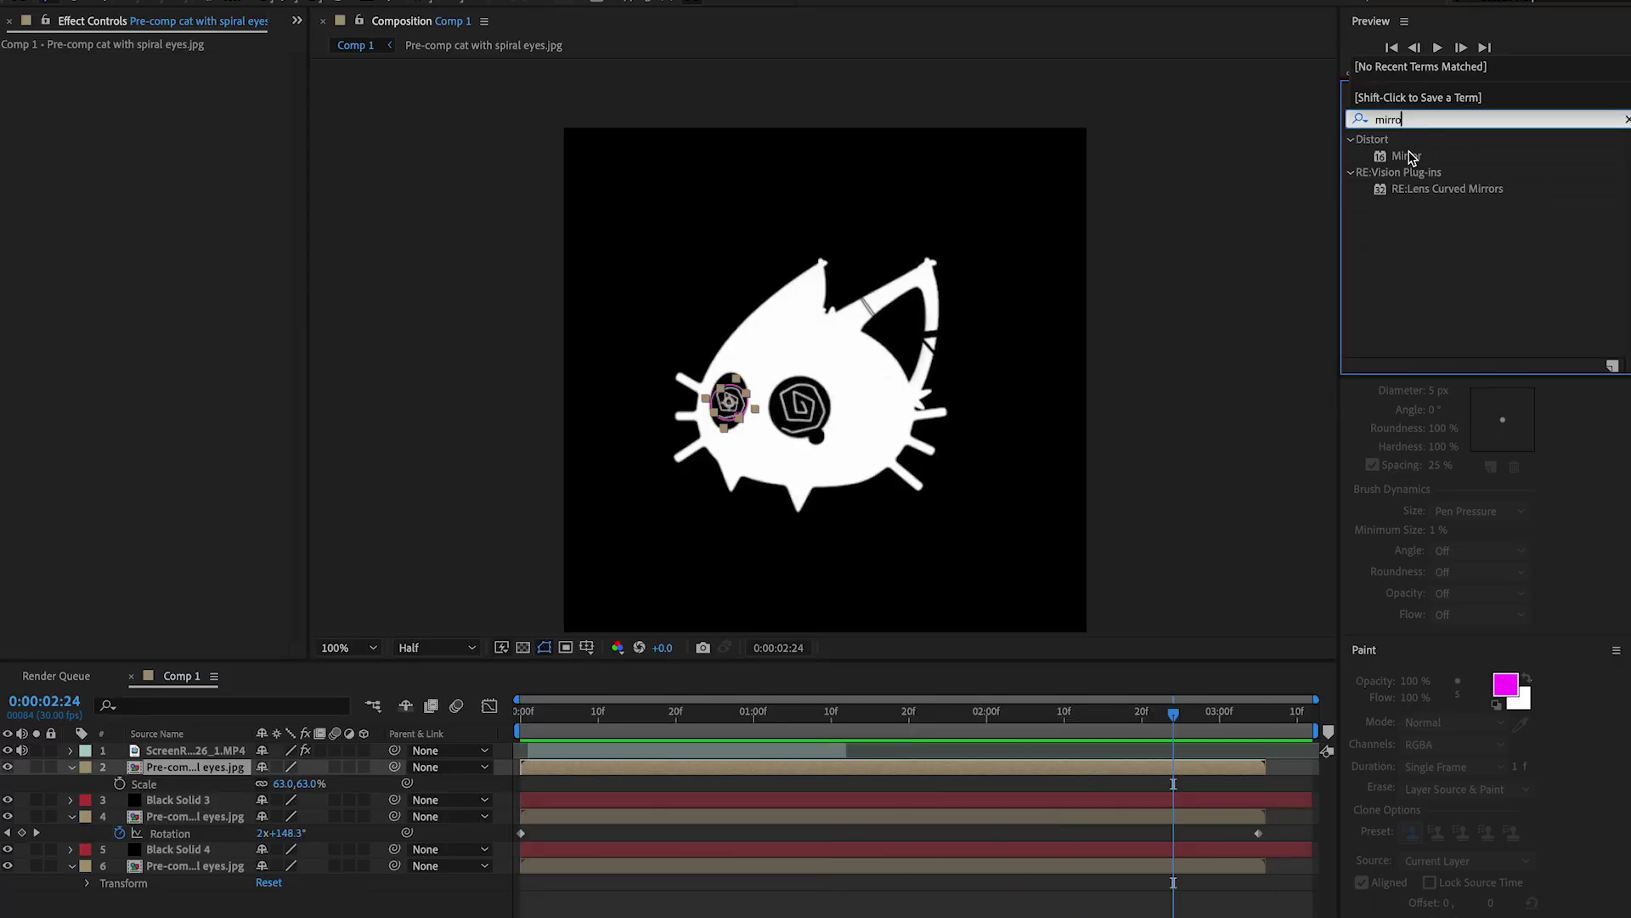
double_click(1407, 157)
key(Delete)
Reverse the smaller eye's rotation and brighten both spiral eye layers with Brightness & Contrast, using Brightness 65.
click(1394, 95)
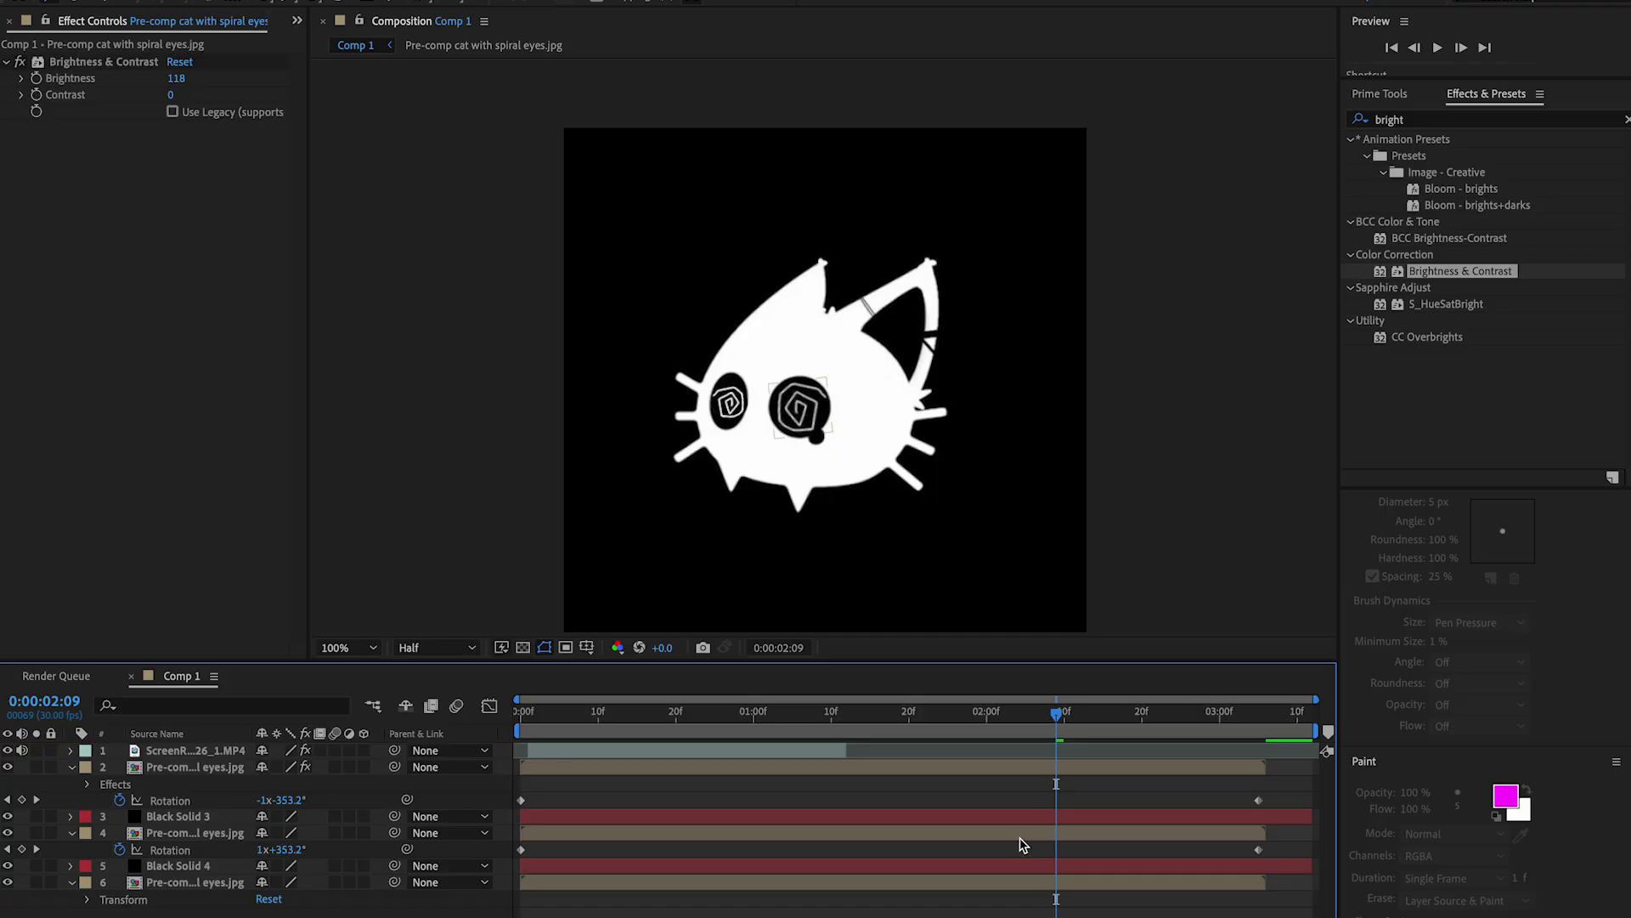
click(1023, 842)
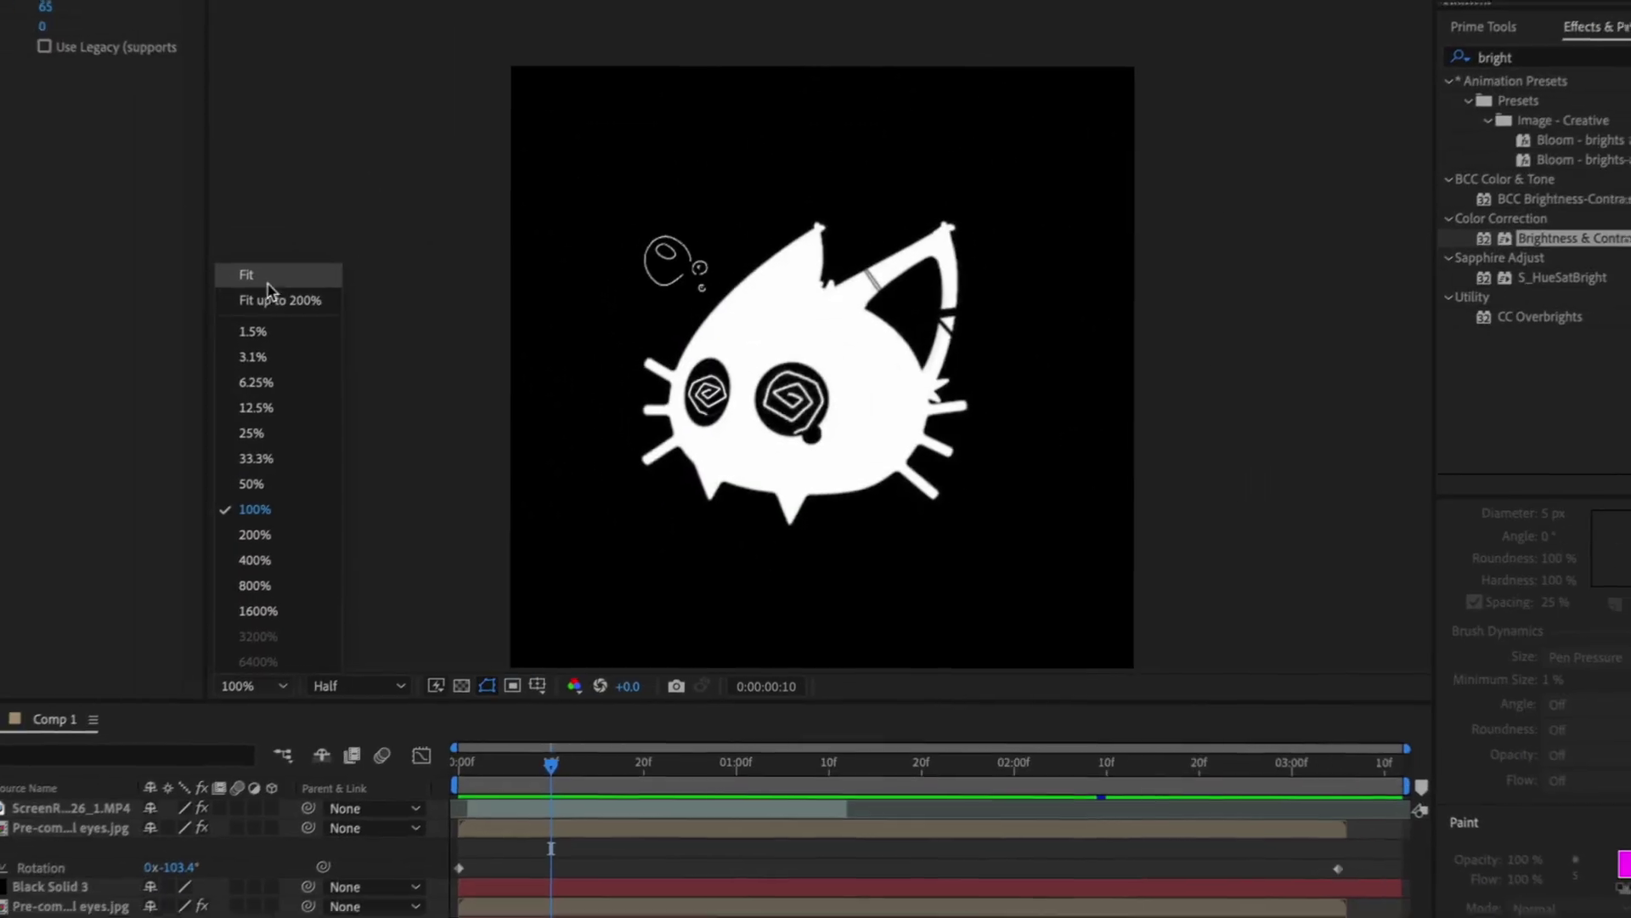
click(266, 281)
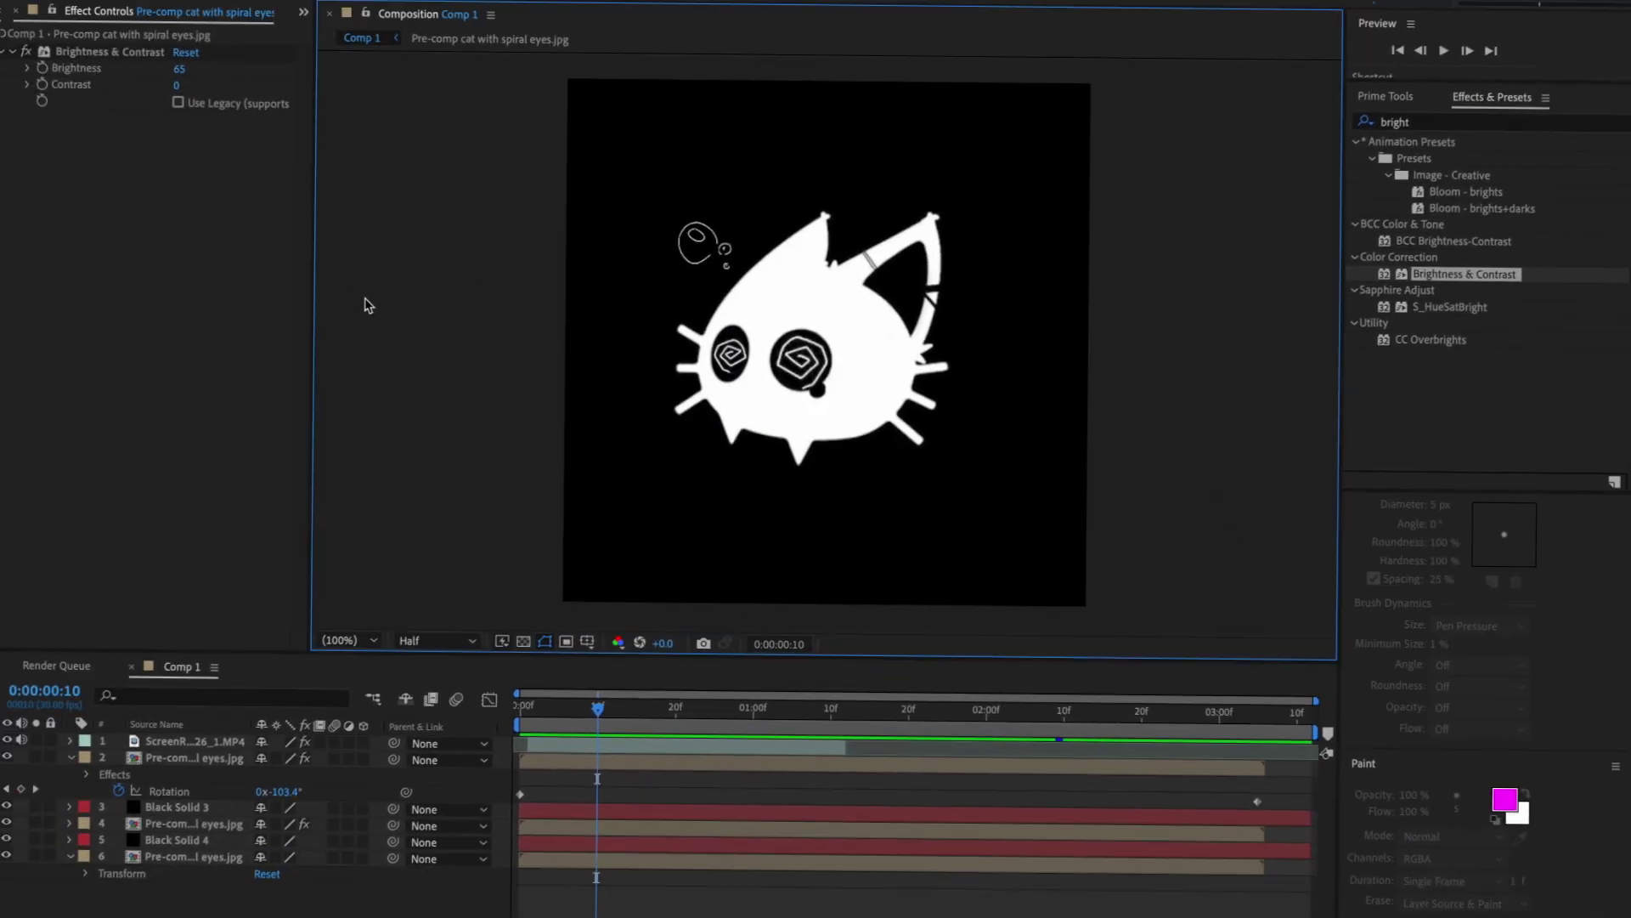
Enable motion blur on the larger eye and base cat layers and review the opening frames.
click(285, 868)
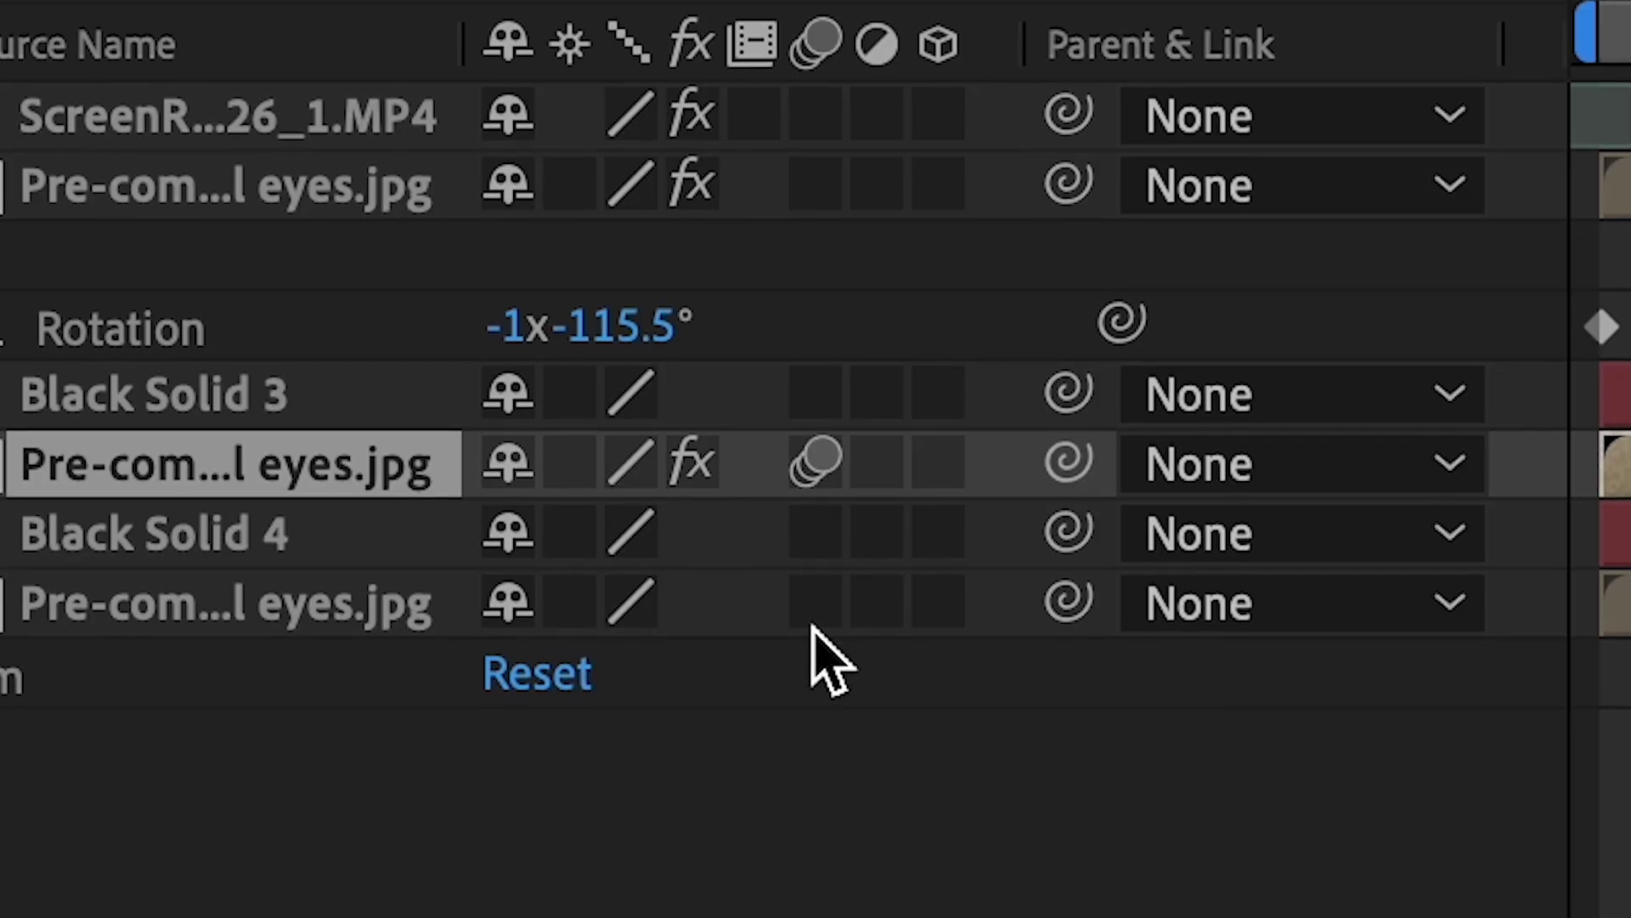
click(813, 624)
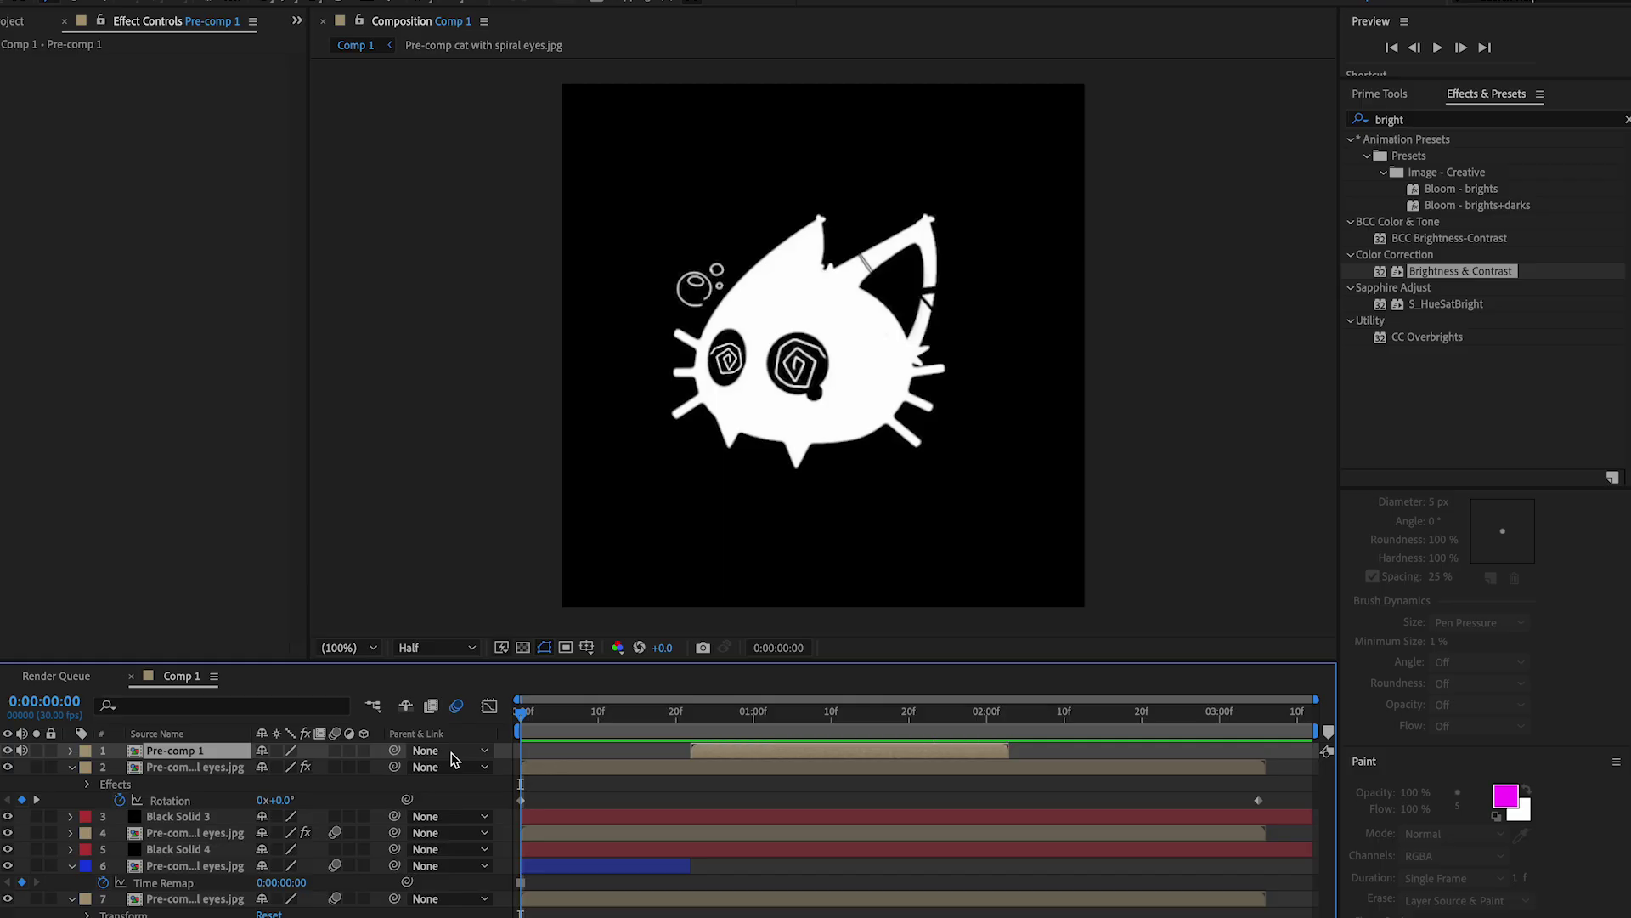
drag(520, 714, 592, 720)
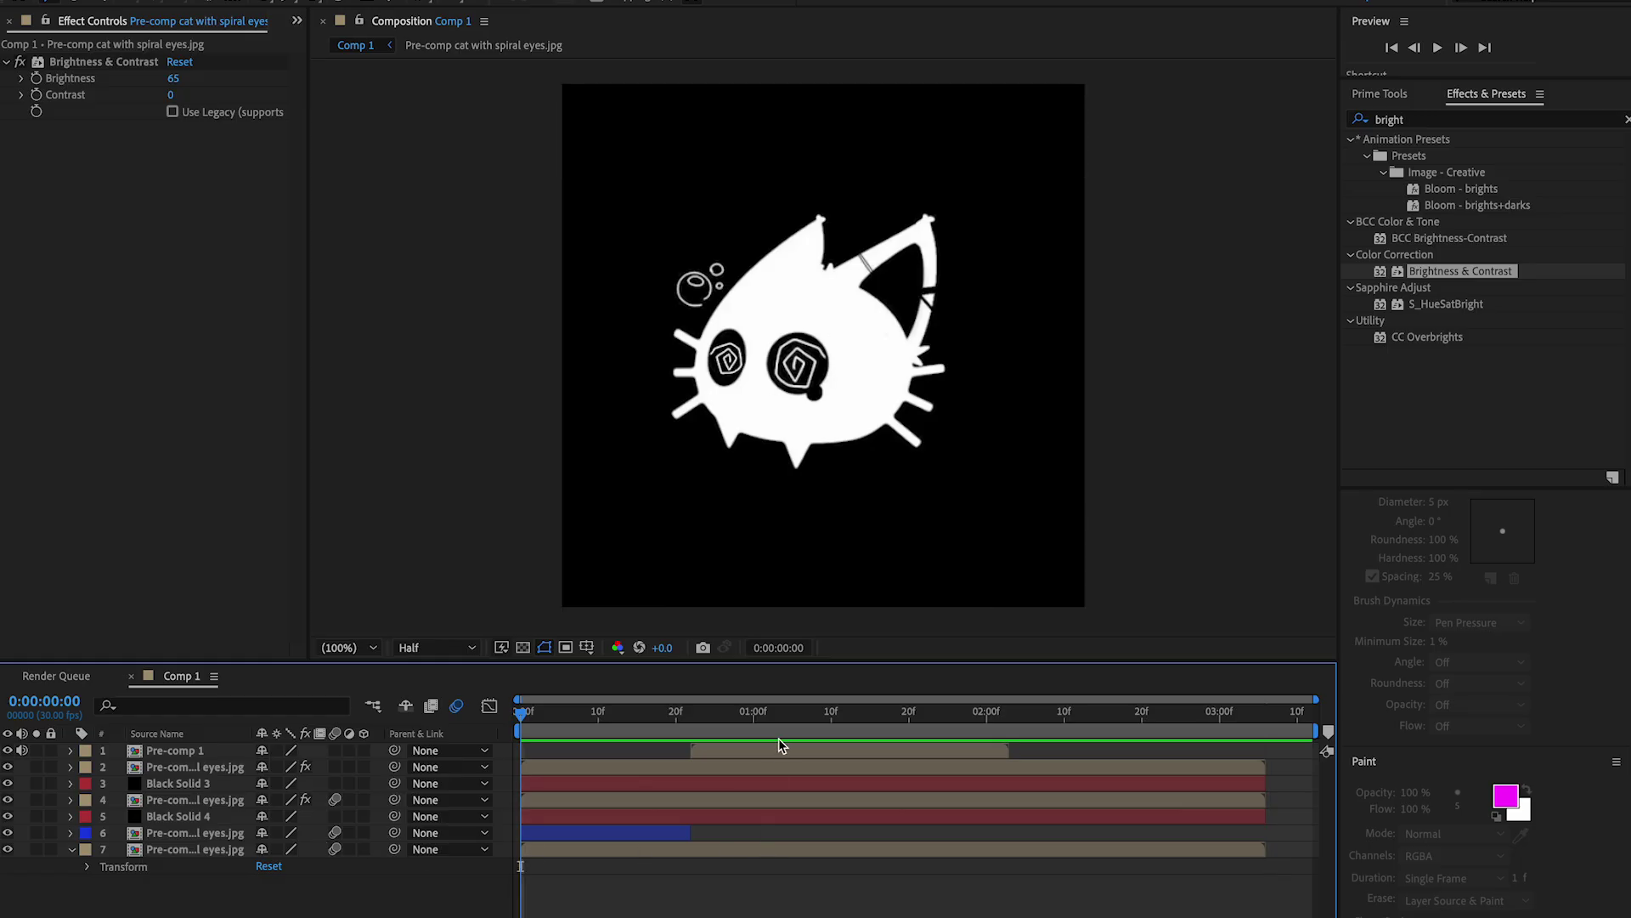
Pre-compose all seven layers as "Main Logo Movement", moving all attributes into the new composition, and scrub through the animation.
click(775, 752)
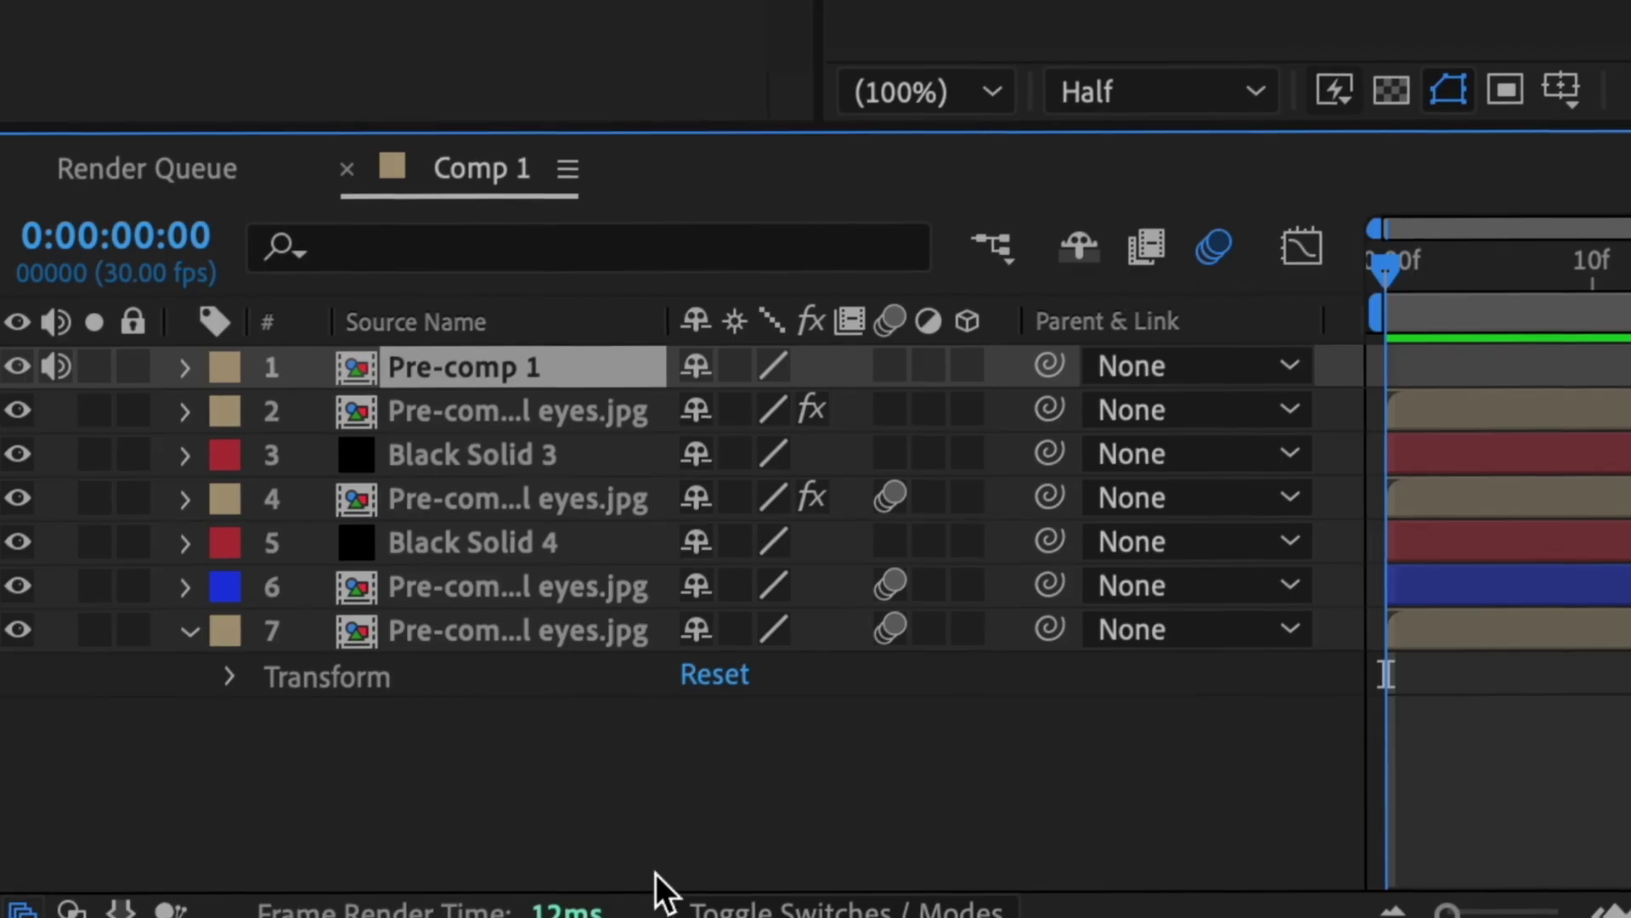
drag(257, 917, 154, 748)
drag(420, 354, 416, 355)
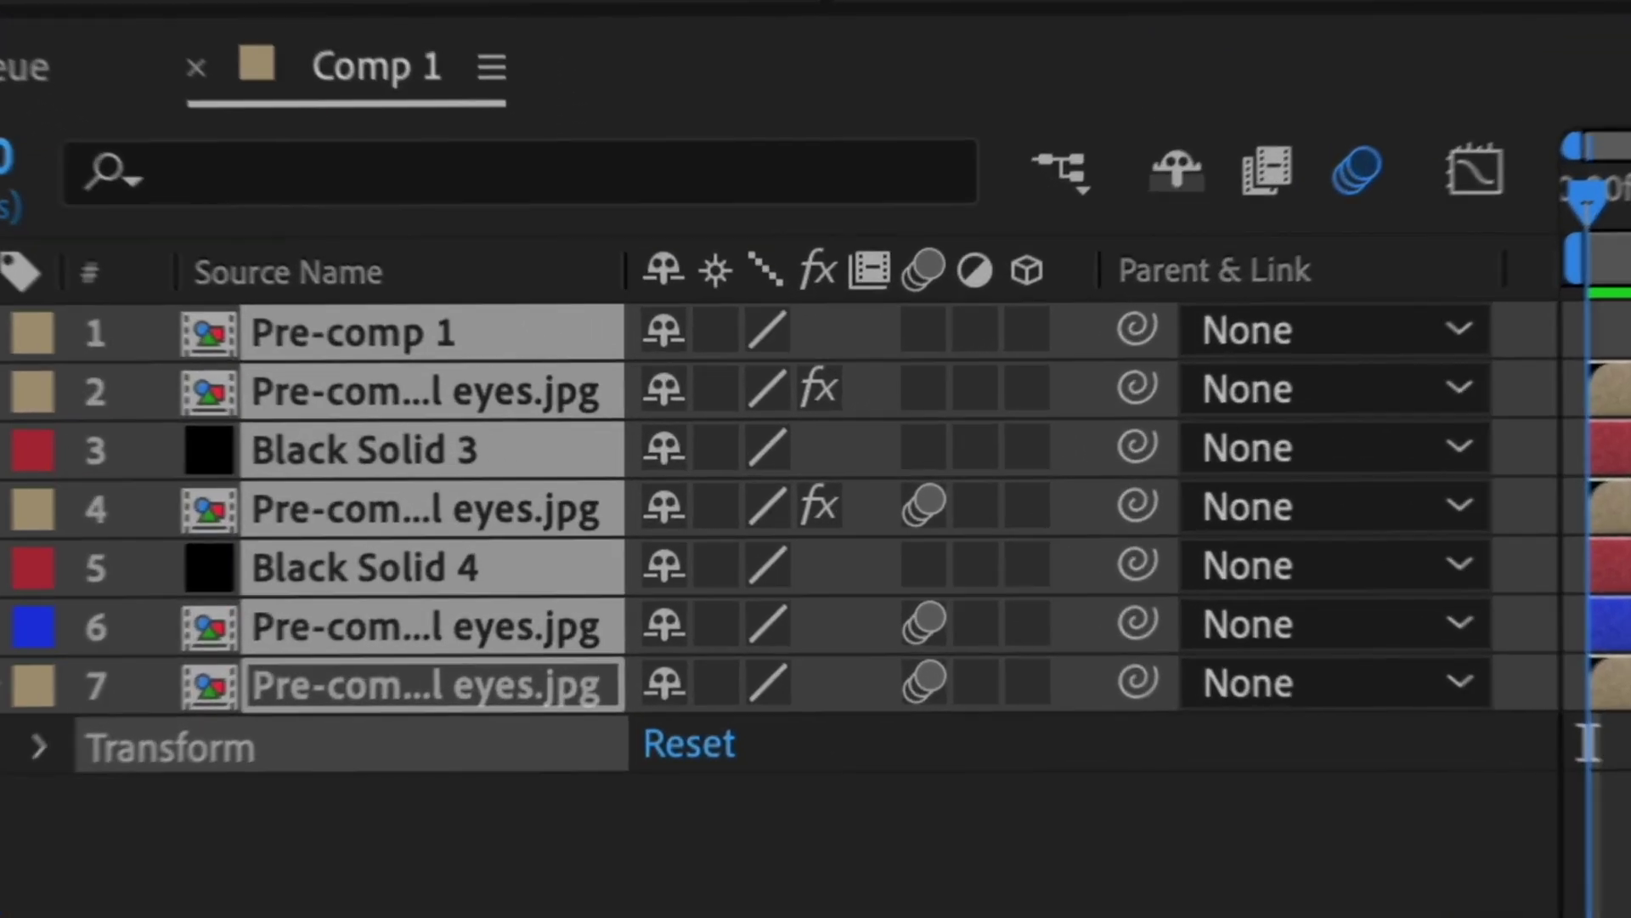
key(super+shift+c)
text(Main Lo)
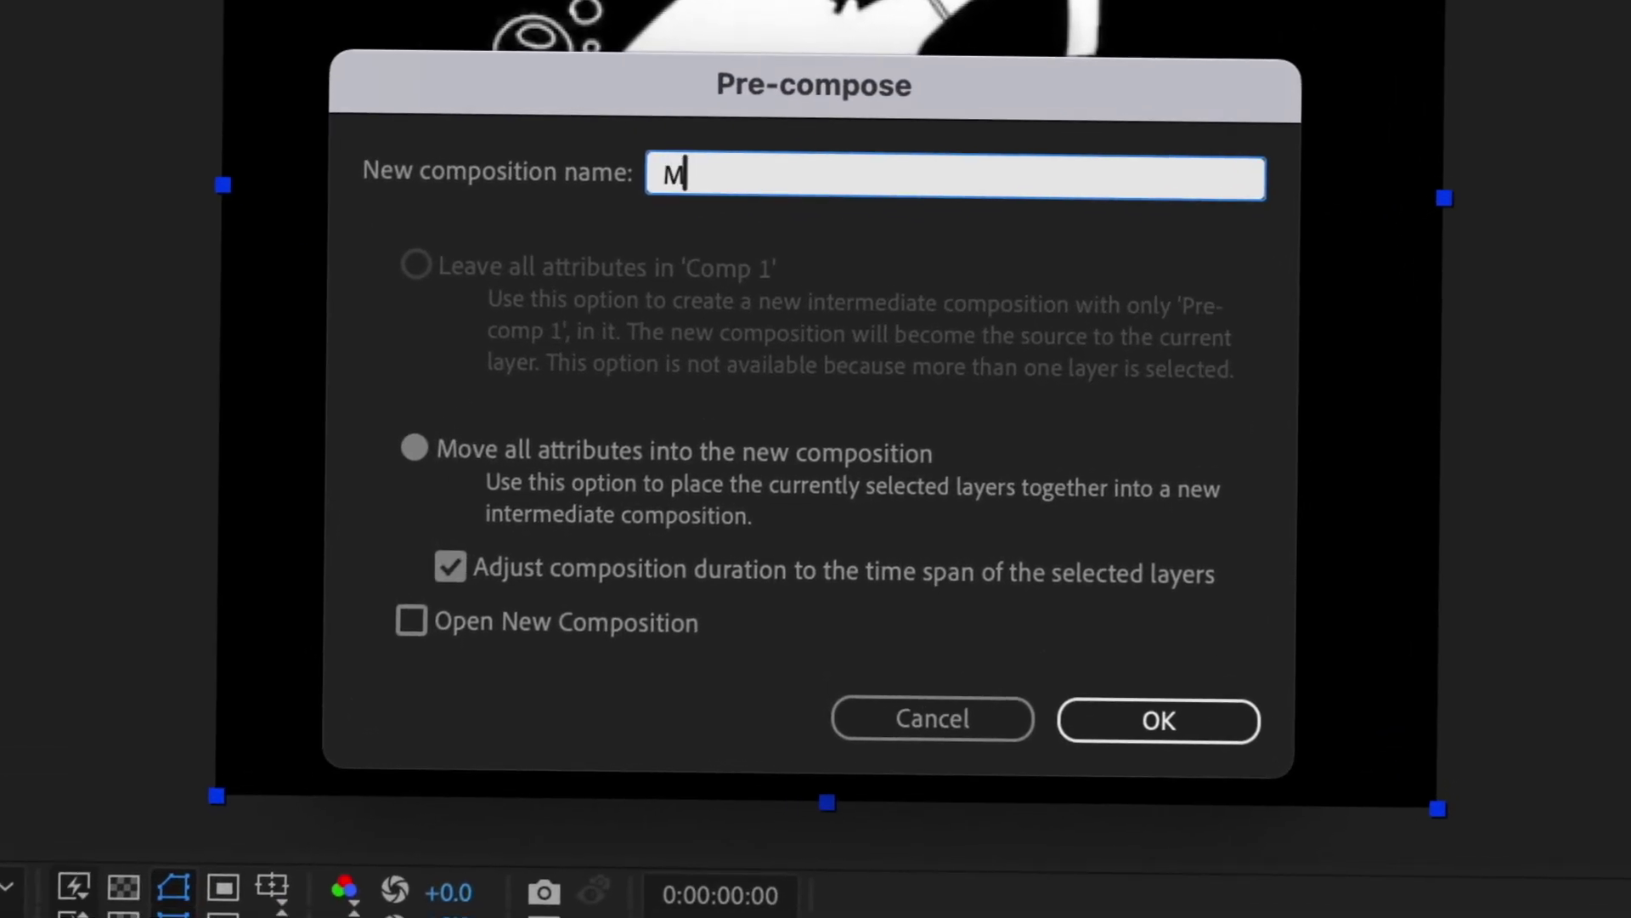
text(go Movement)
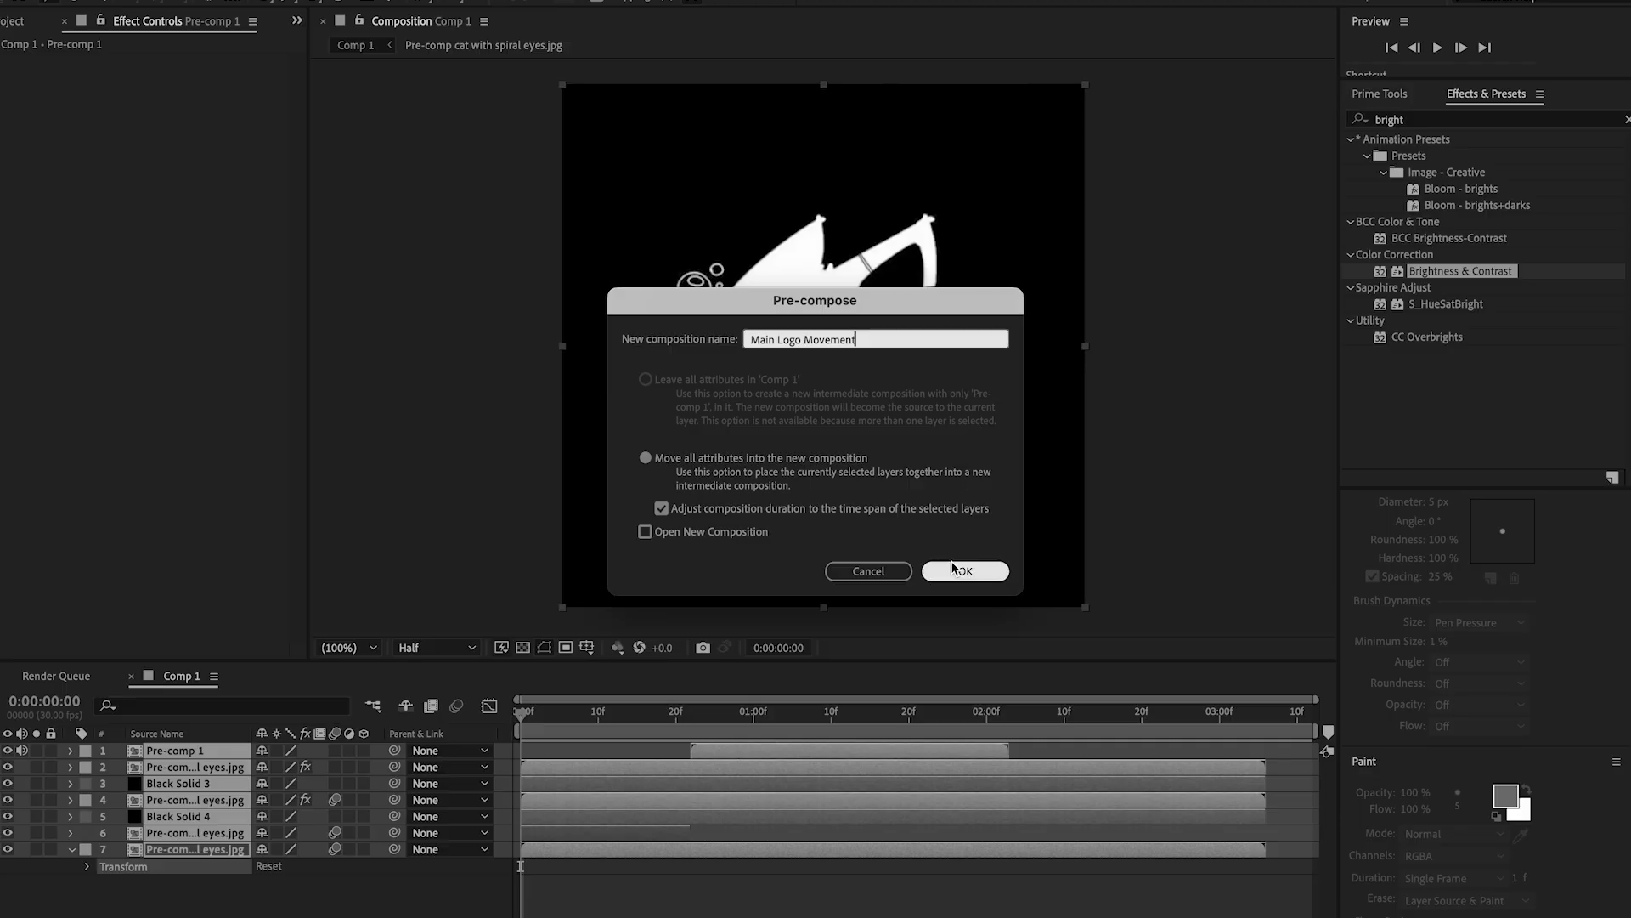
click(966, 571)
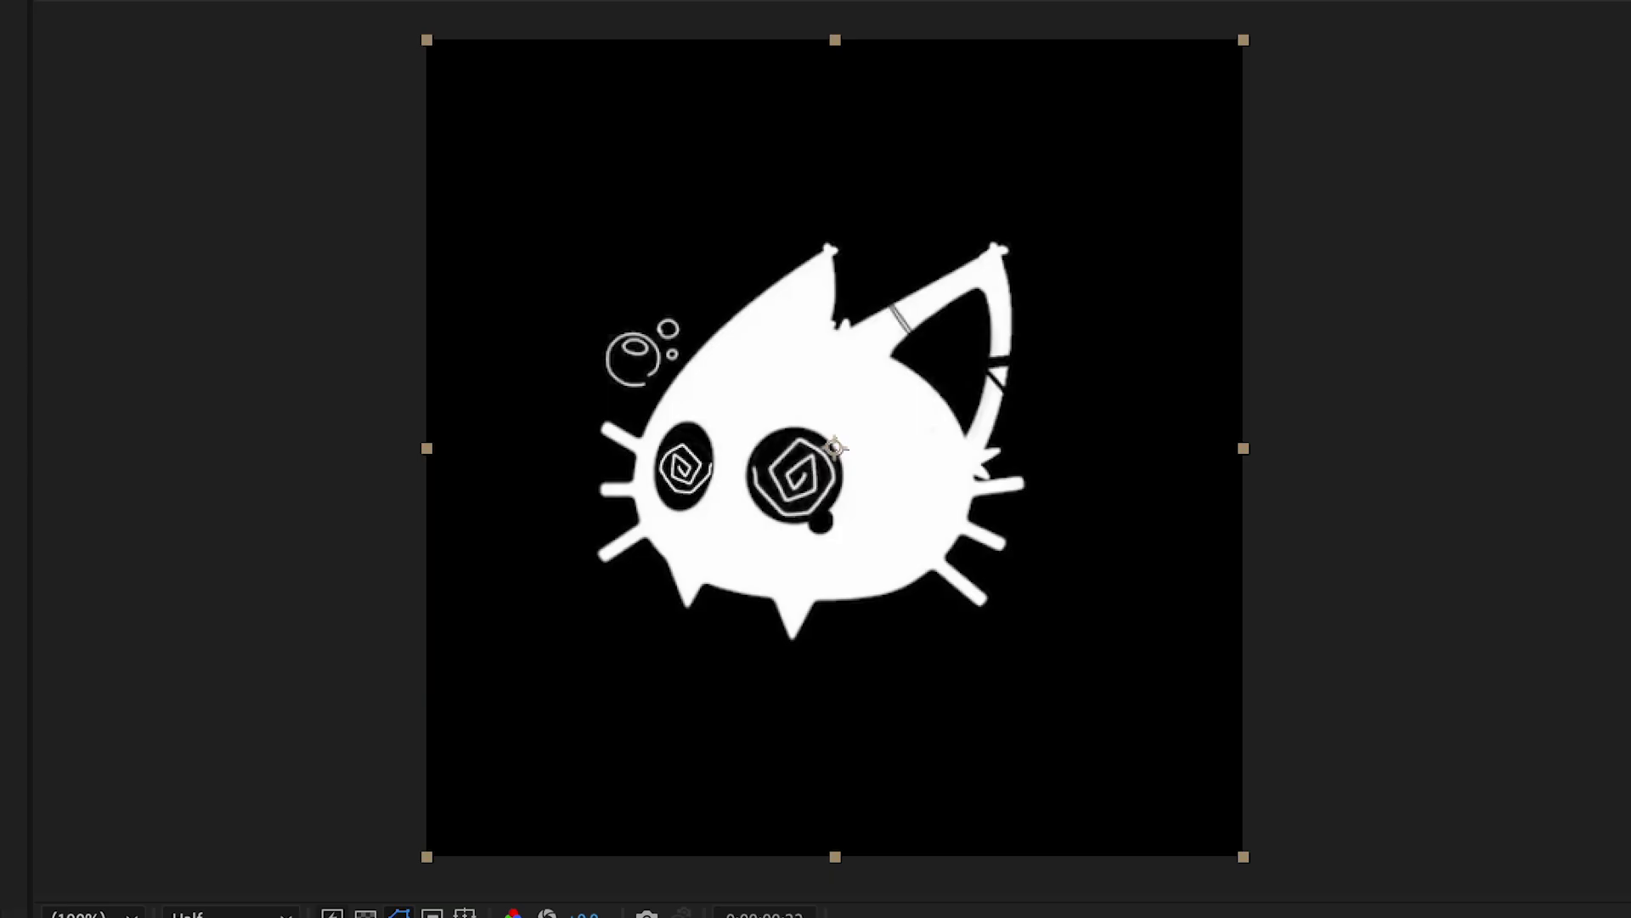
drag(522, 714, 932, 715)
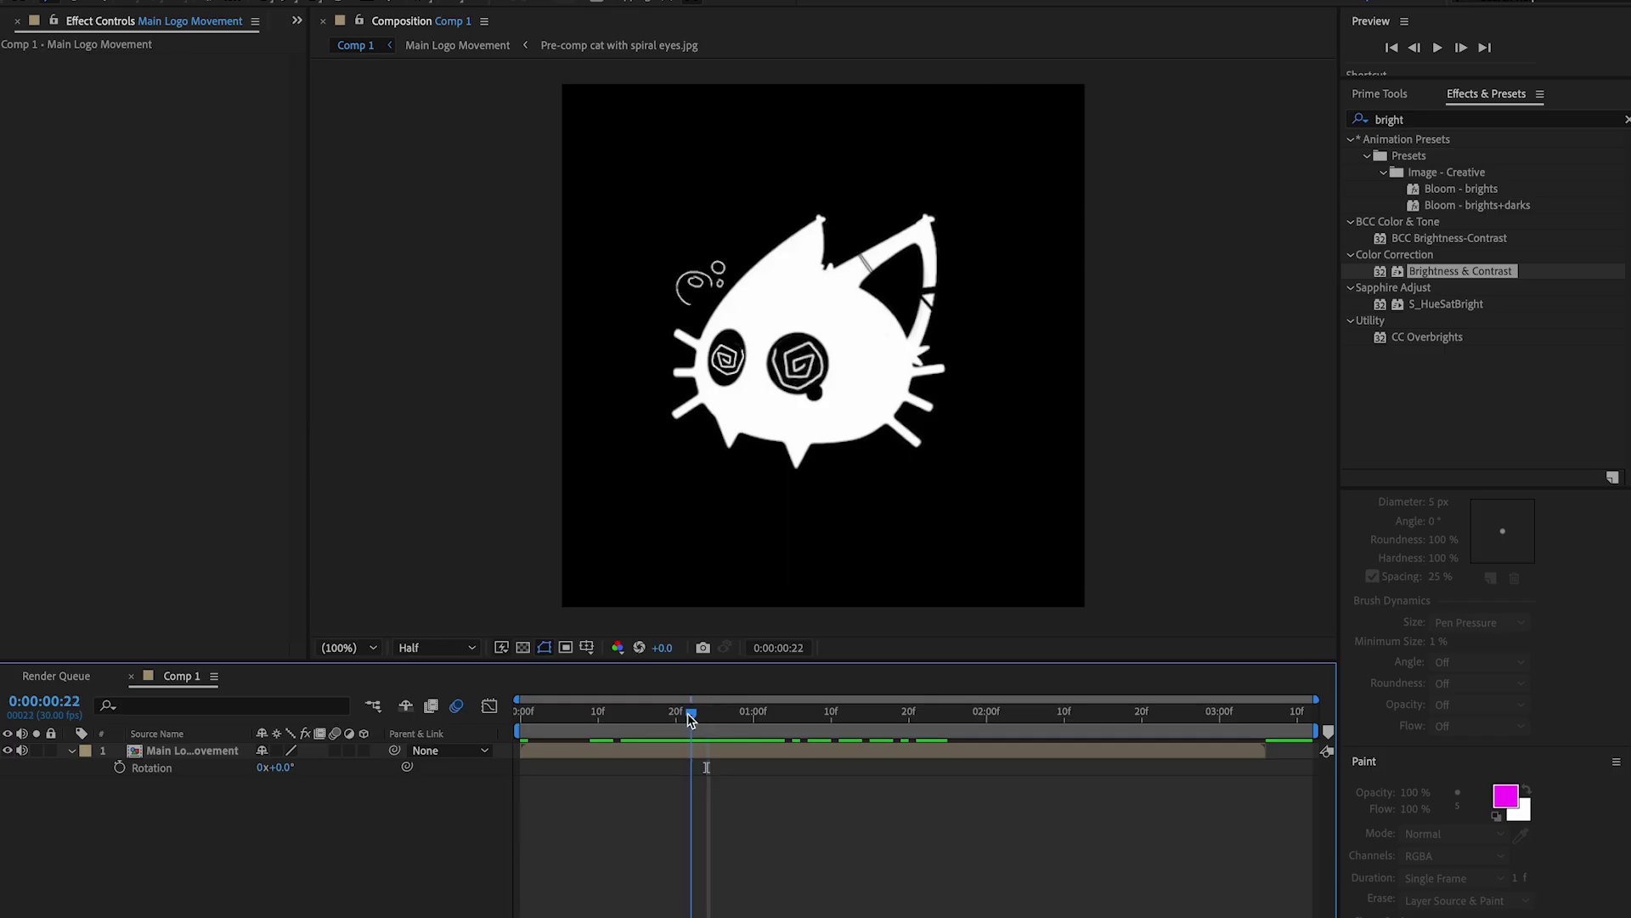
Keyframe the Main Logo Movement layer's scale from 0% at the first frame to 100% at 0:00:01:02 and preview the growth.
key(space)
drag(568, 717, 709, 753)
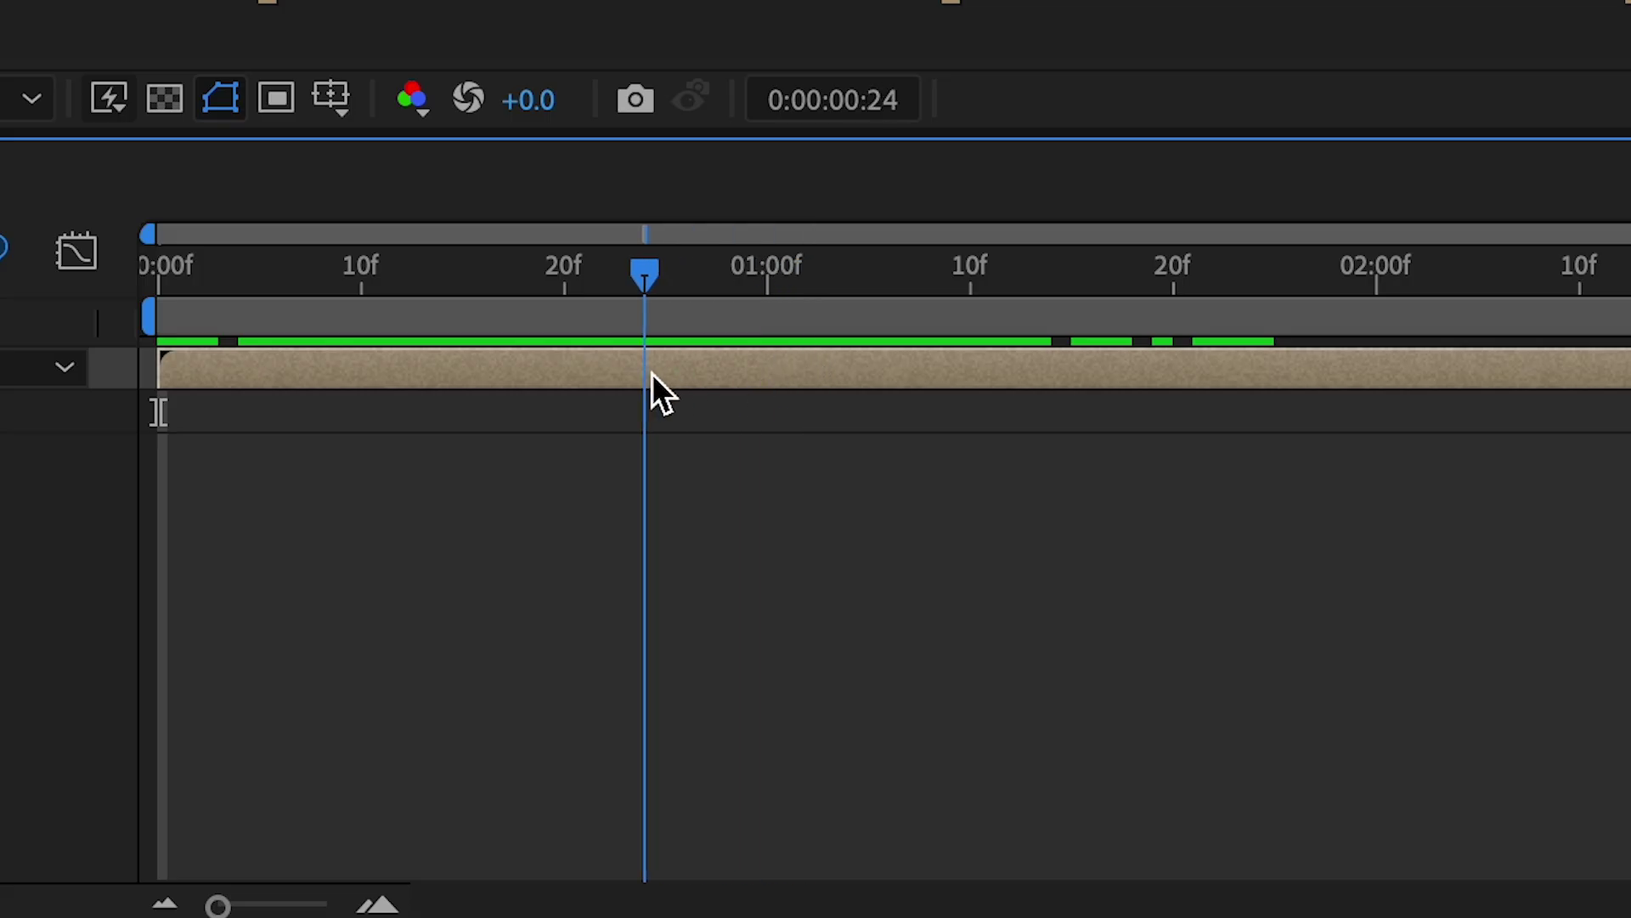
drag(652, 374, 673, 303)
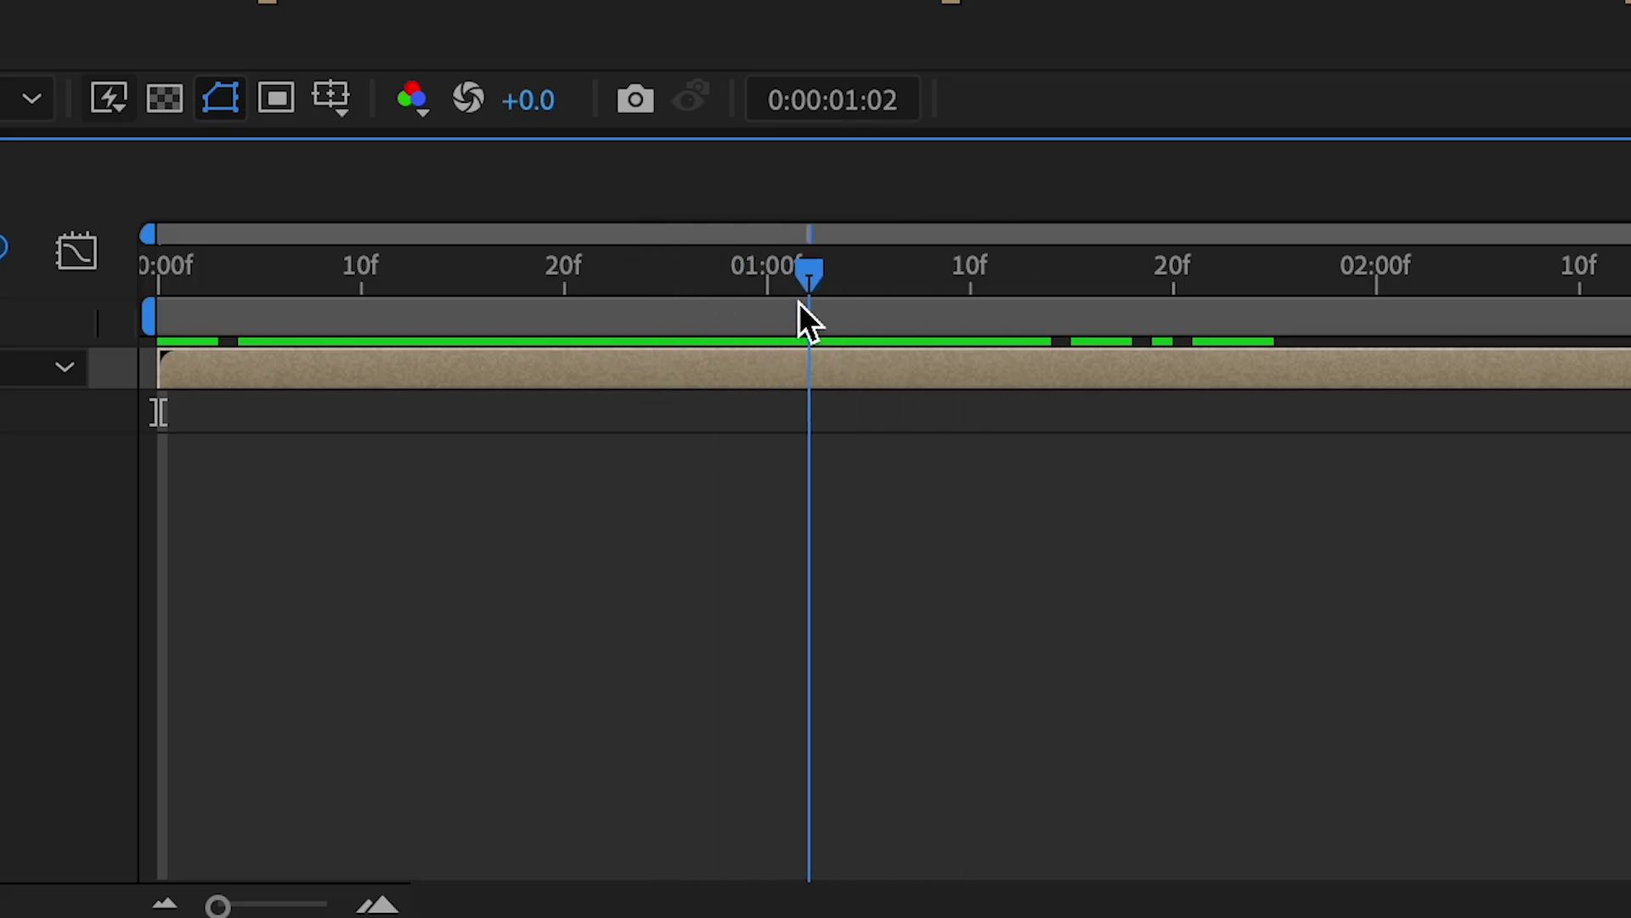
mouse_move(799, 301)
mouse_down()
mouse_move(828, 301)
mouse_move(809, 294)
mouse_up()
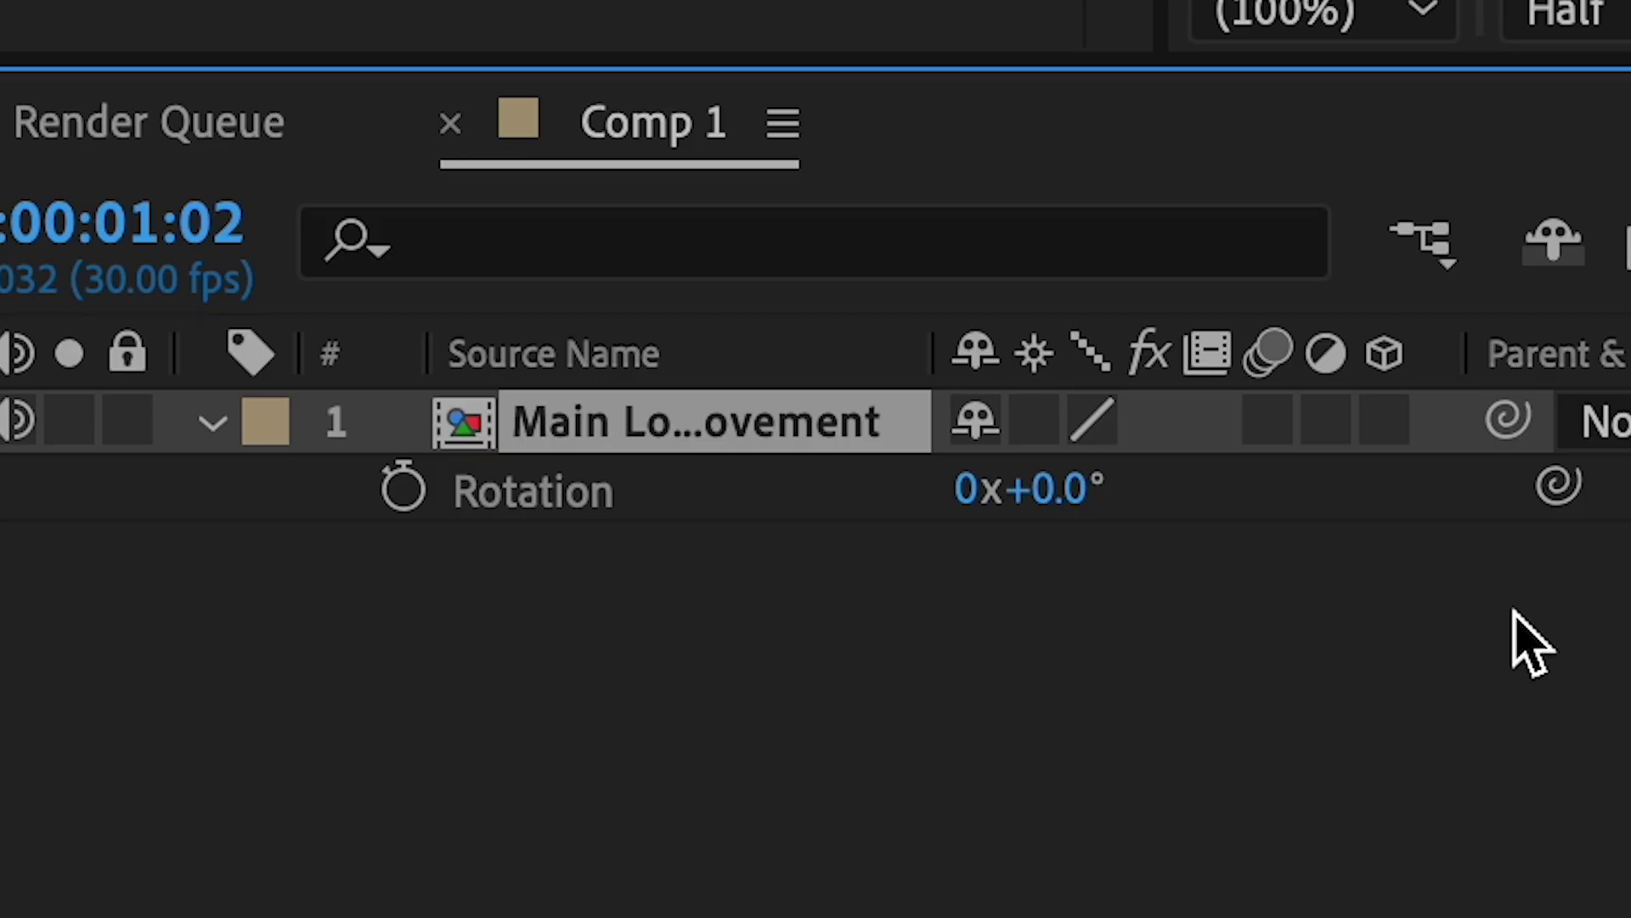
key(s)
click(403, 489)
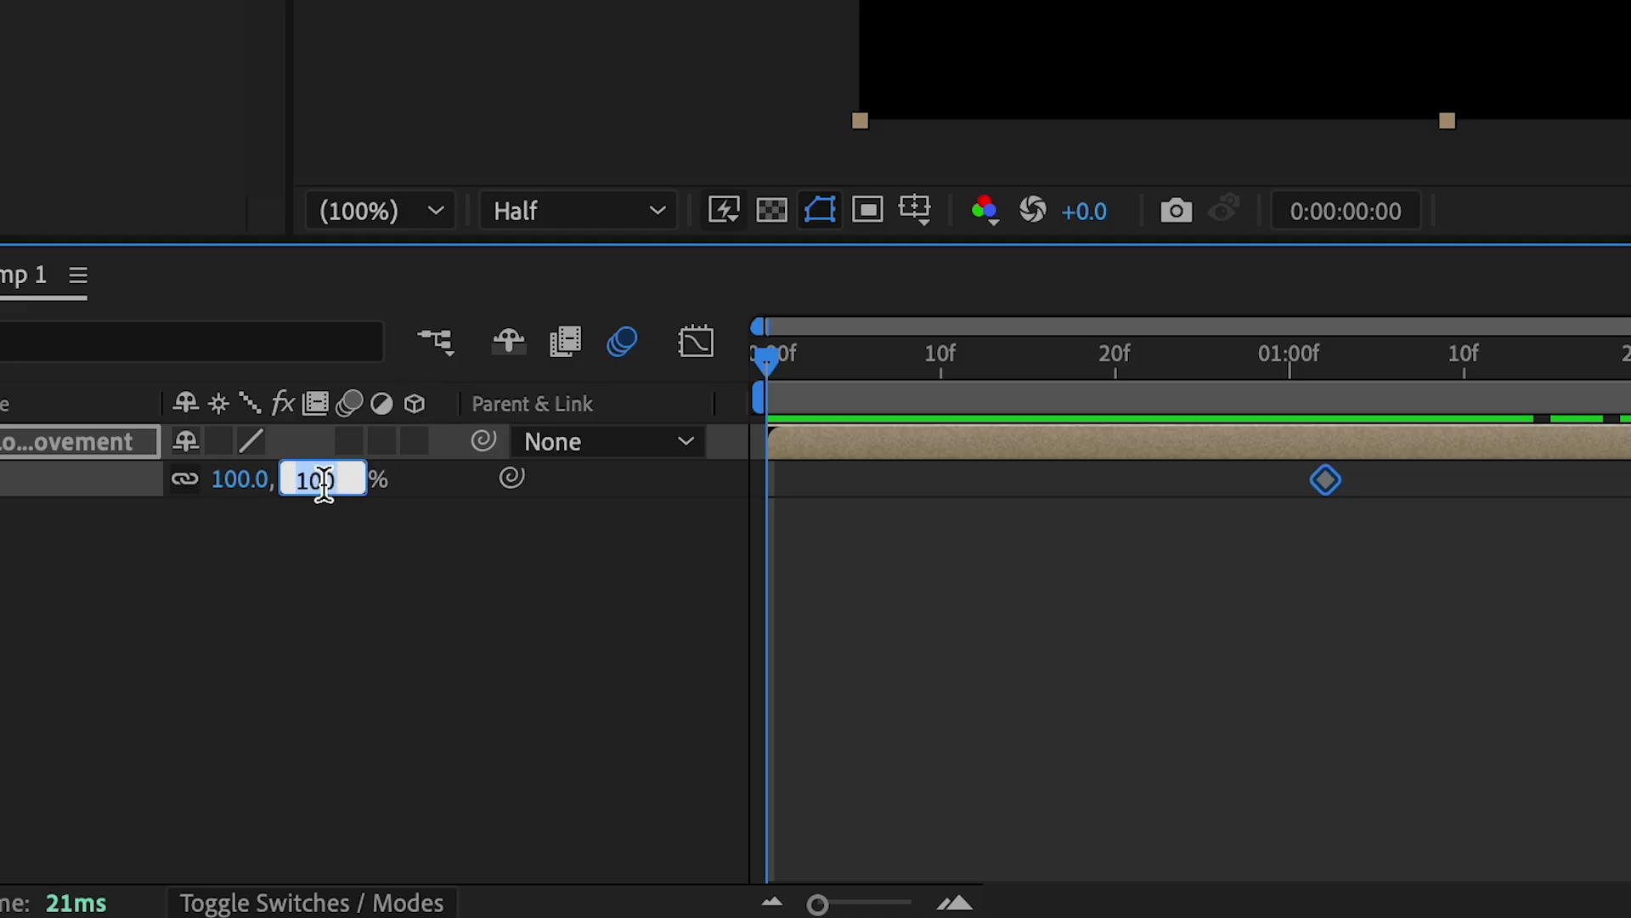
key(Return)
key(space)
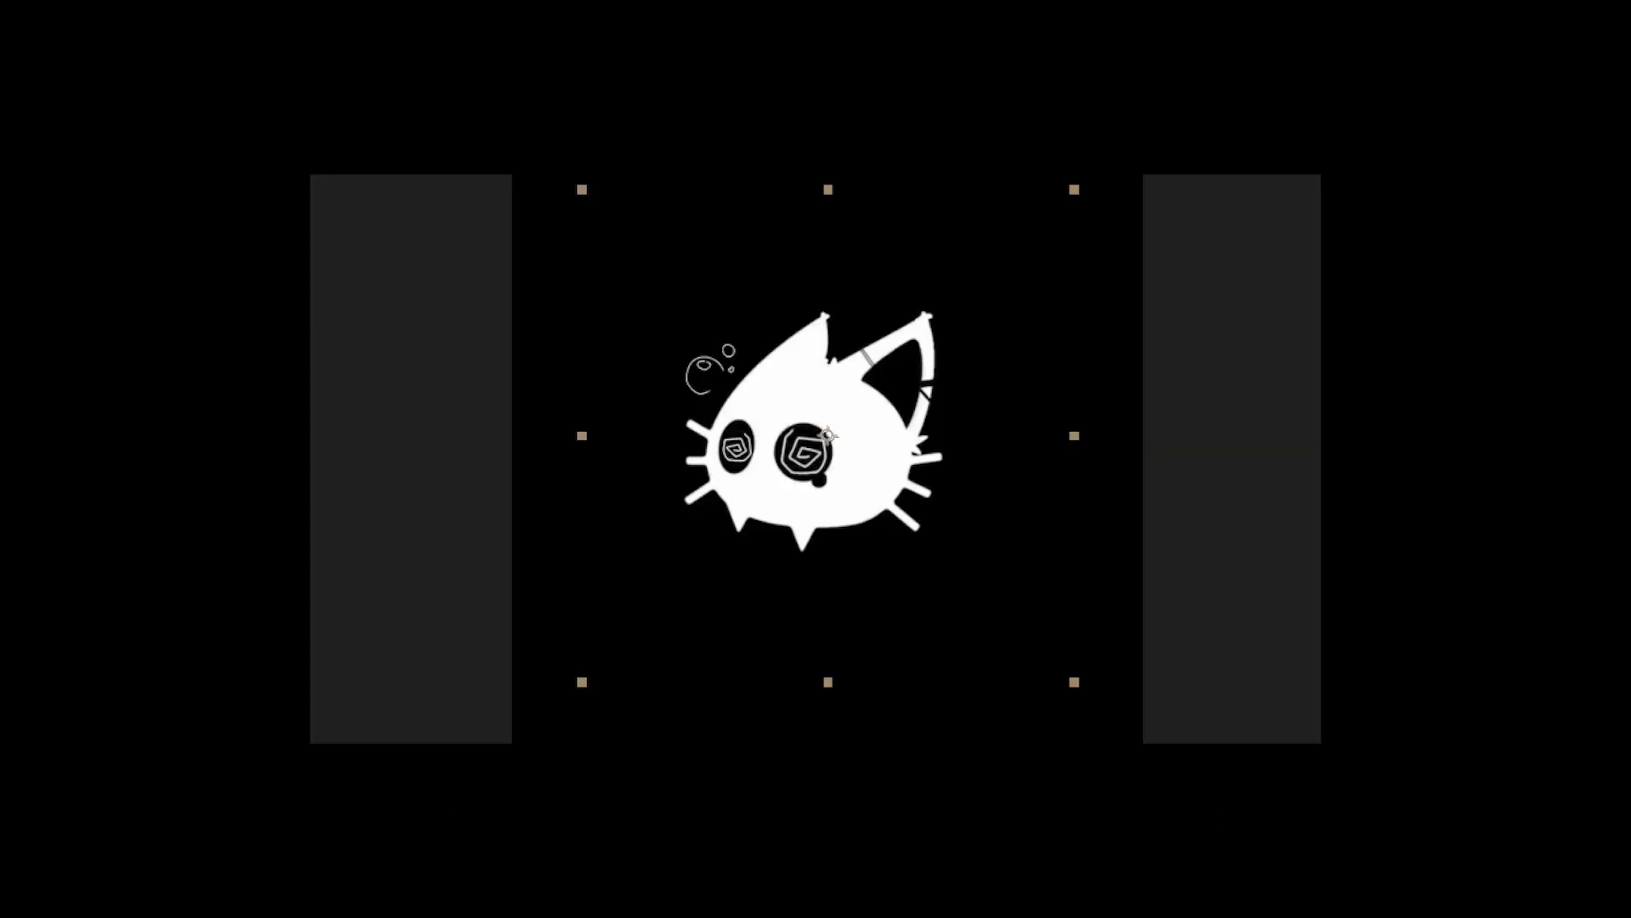
Apply Easy Ease to both scale keyframes of the Main Logo Movement layer.
drag(1129, 612, 426, 464)
right_click(486, 491)
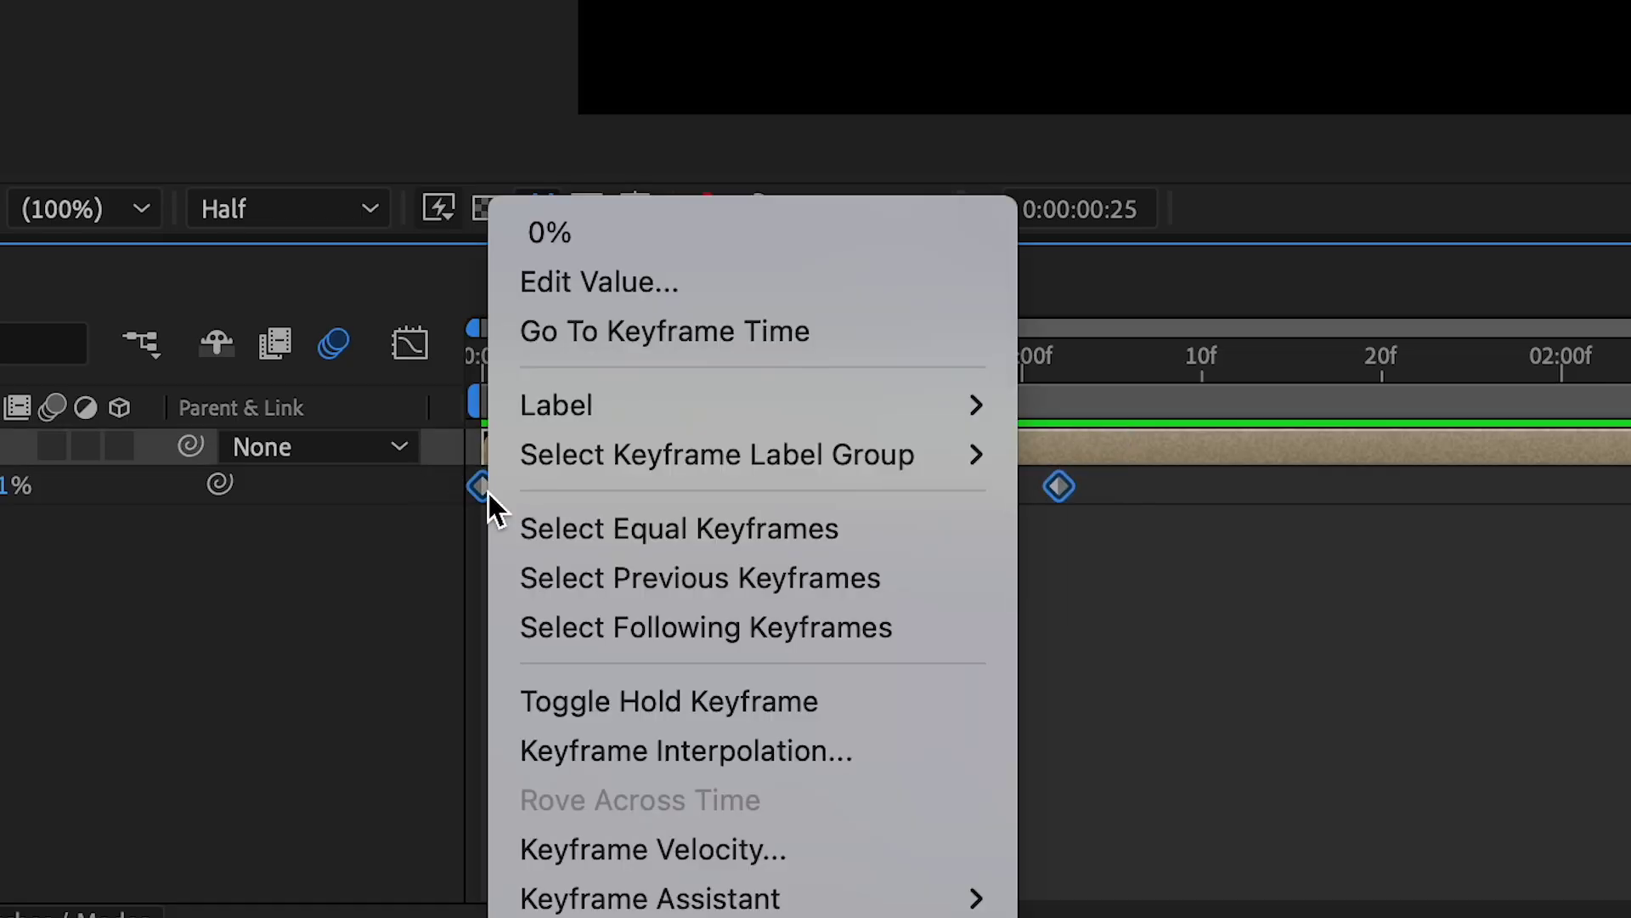
mouse_move(667, 892)
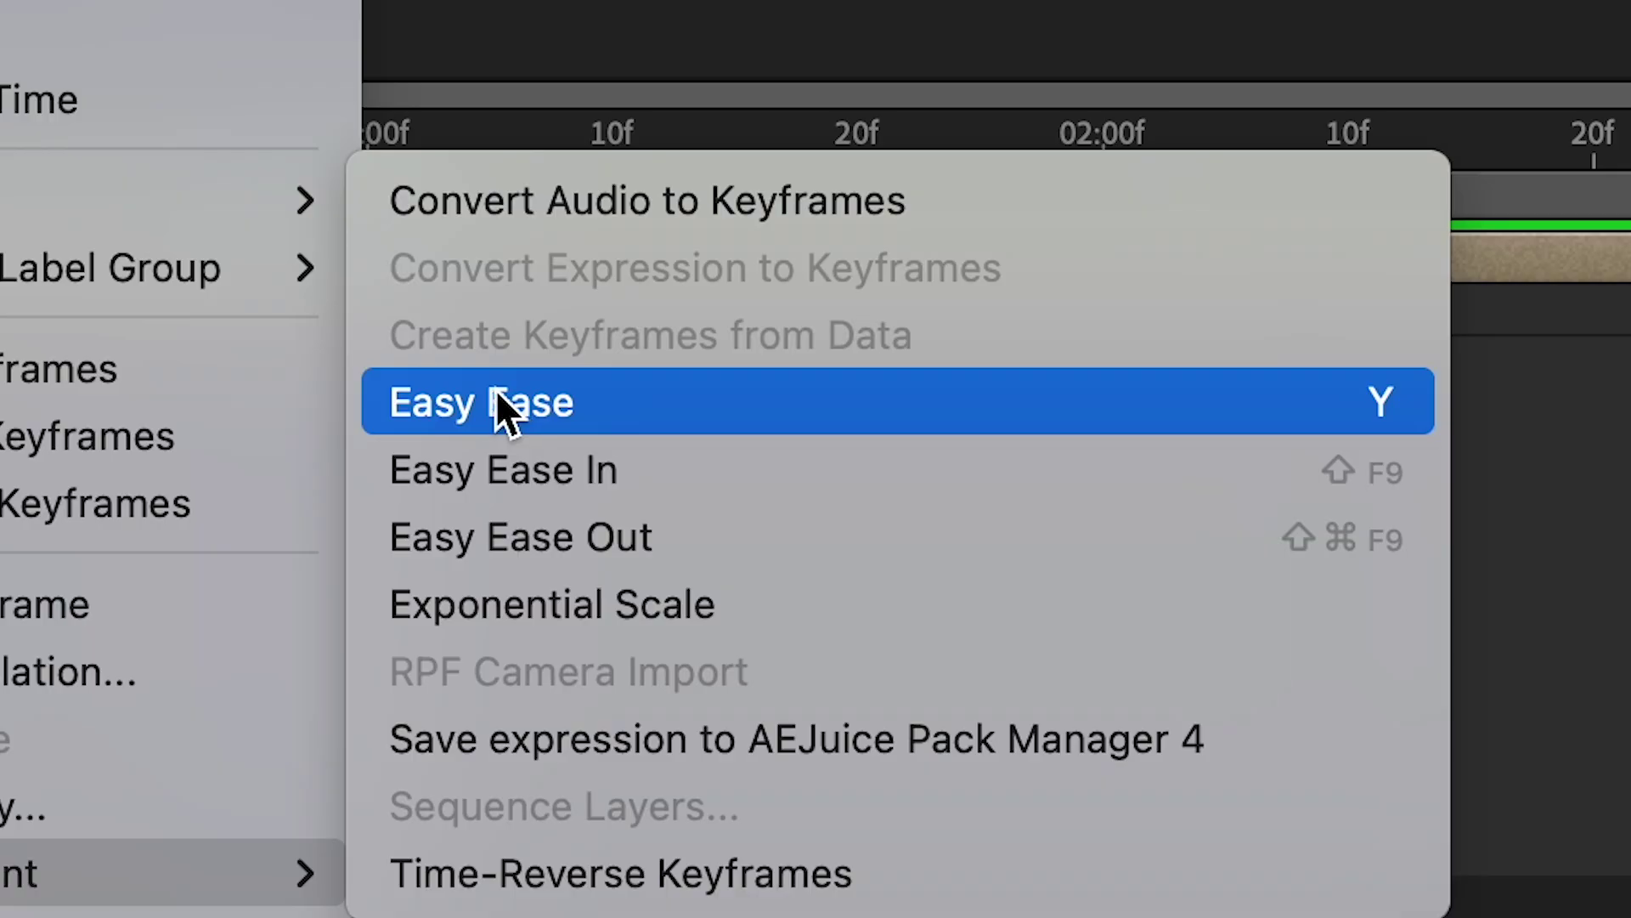
click(1118, 529)
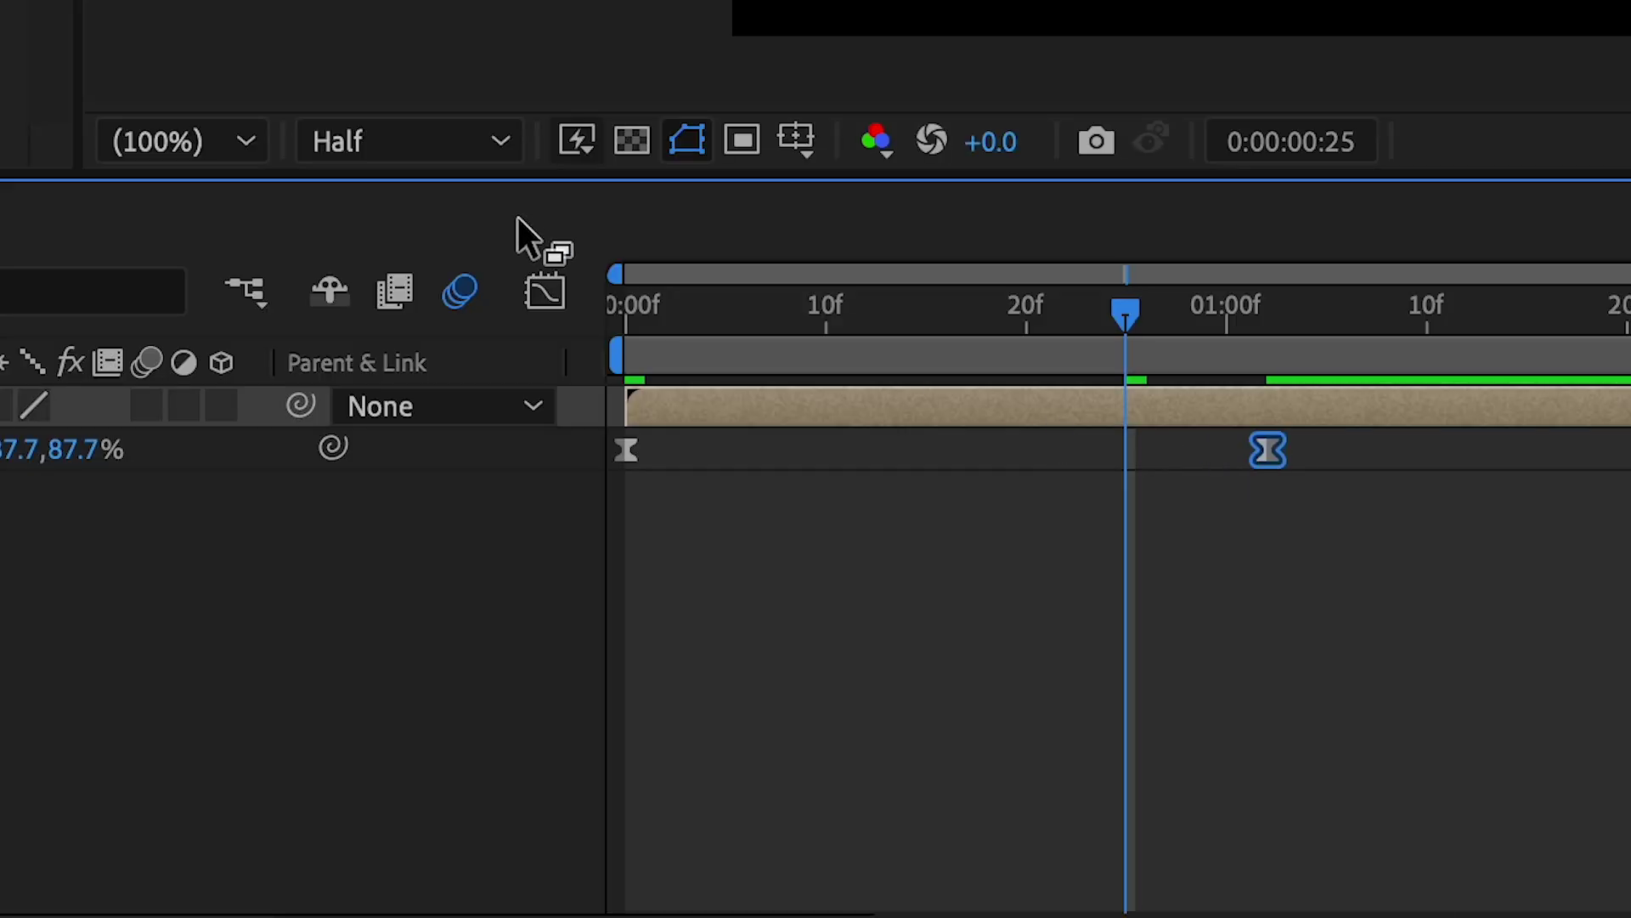
Reshape the logo's scale curve in the graph editor for a steep start and gradual finish, and move the end keyframe to 0:00:00:24.
click(545, 294)
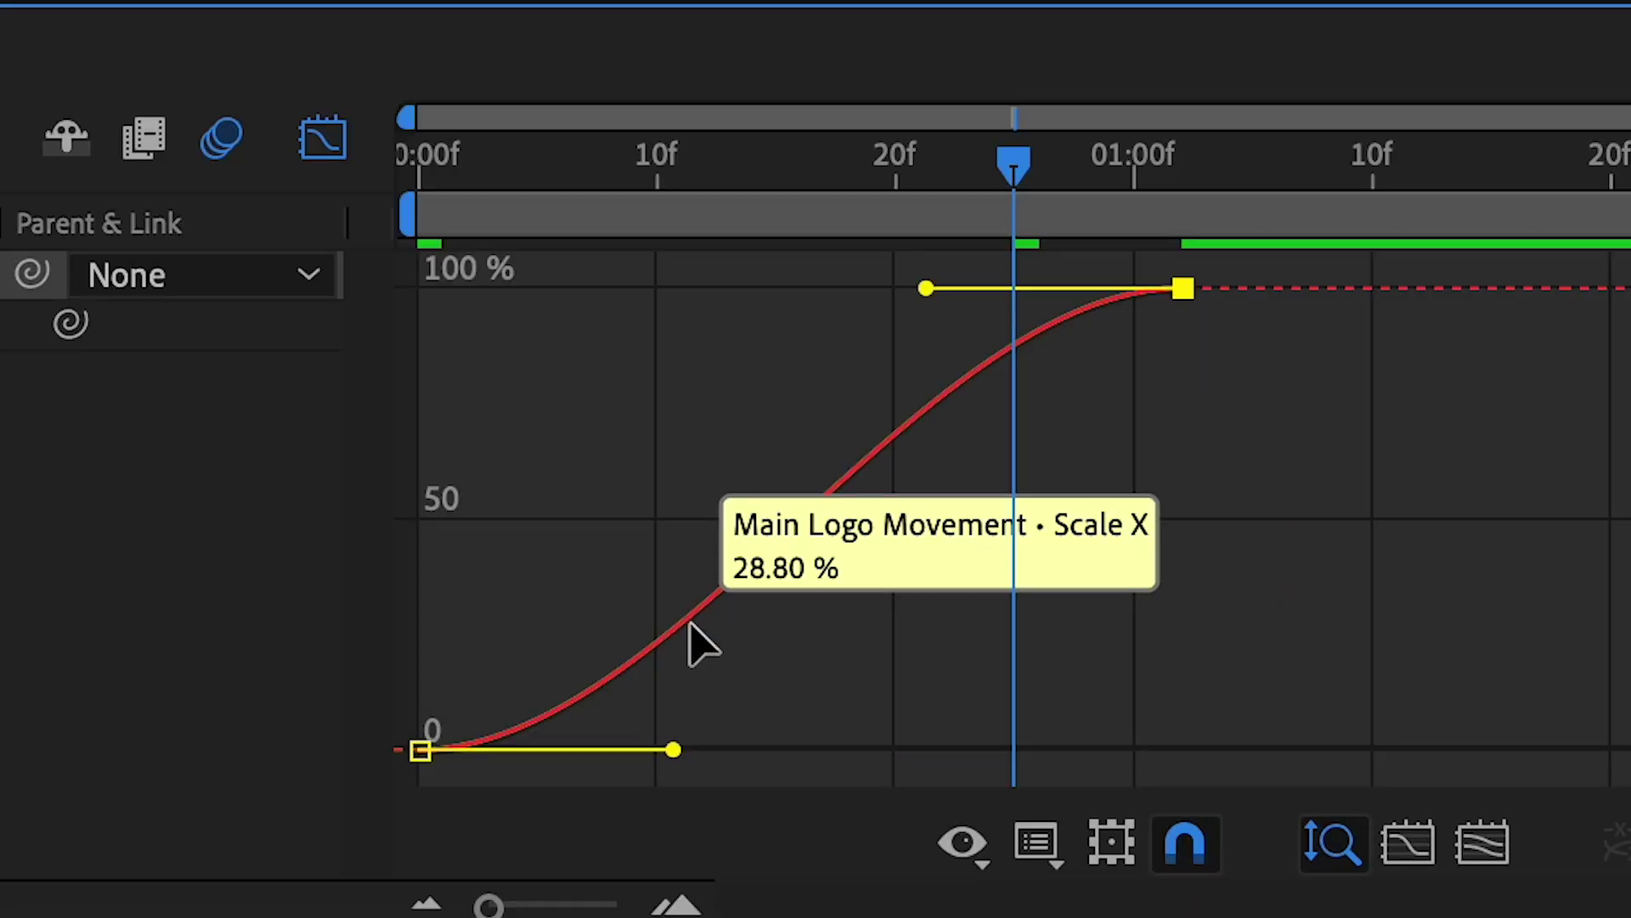
drag(673, 751, 456, 416)
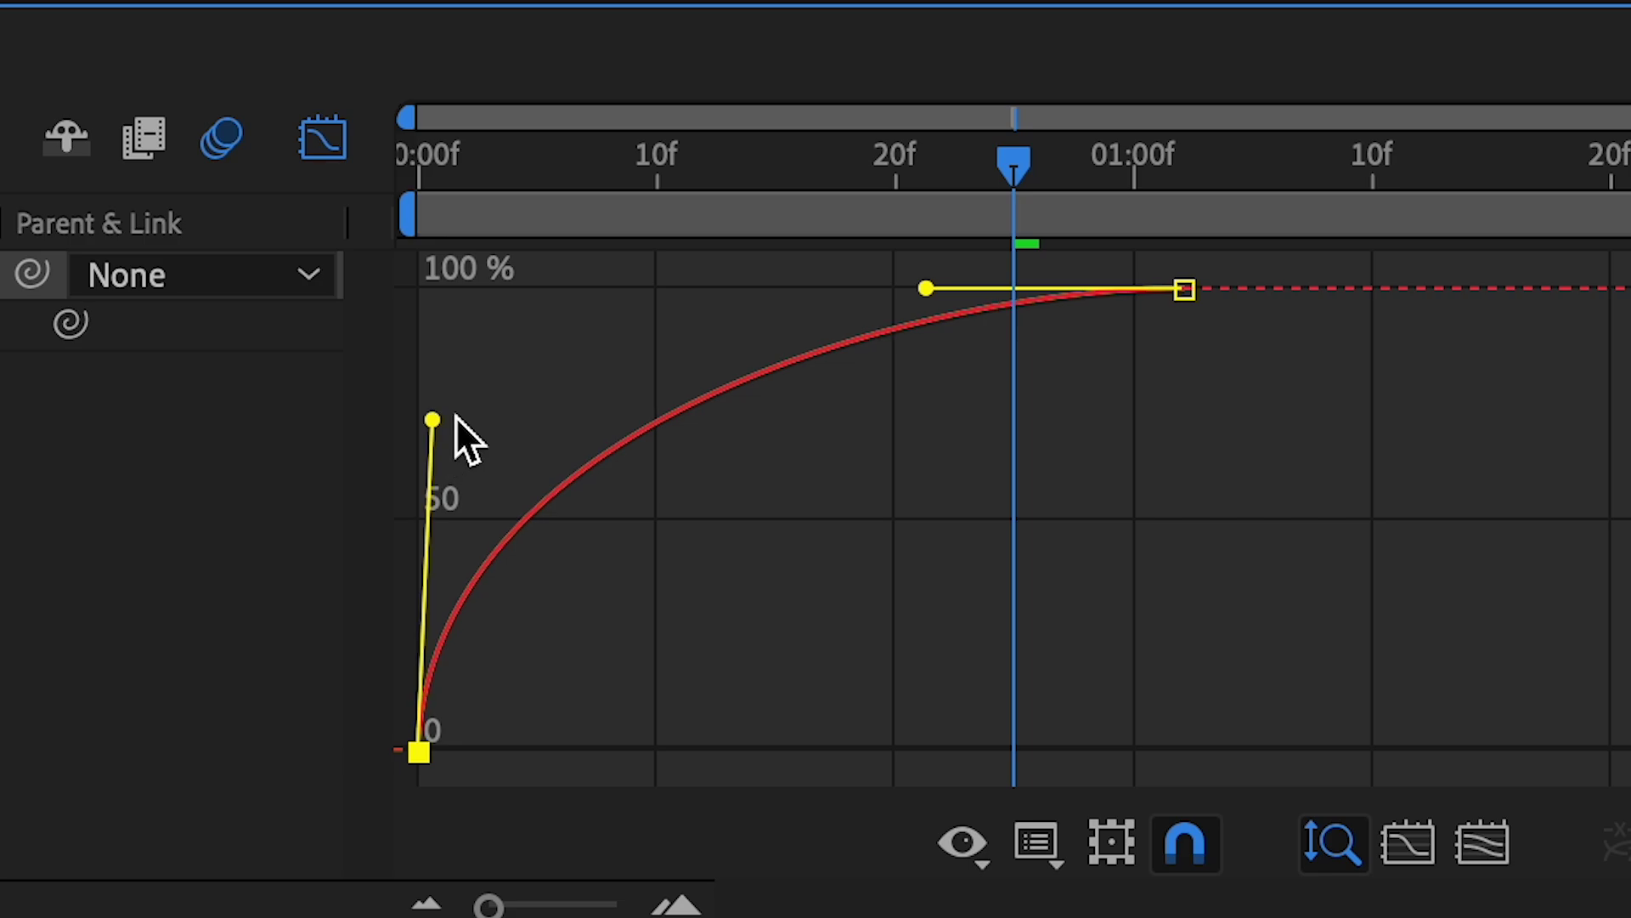
drag(455, 416, 450, 409)
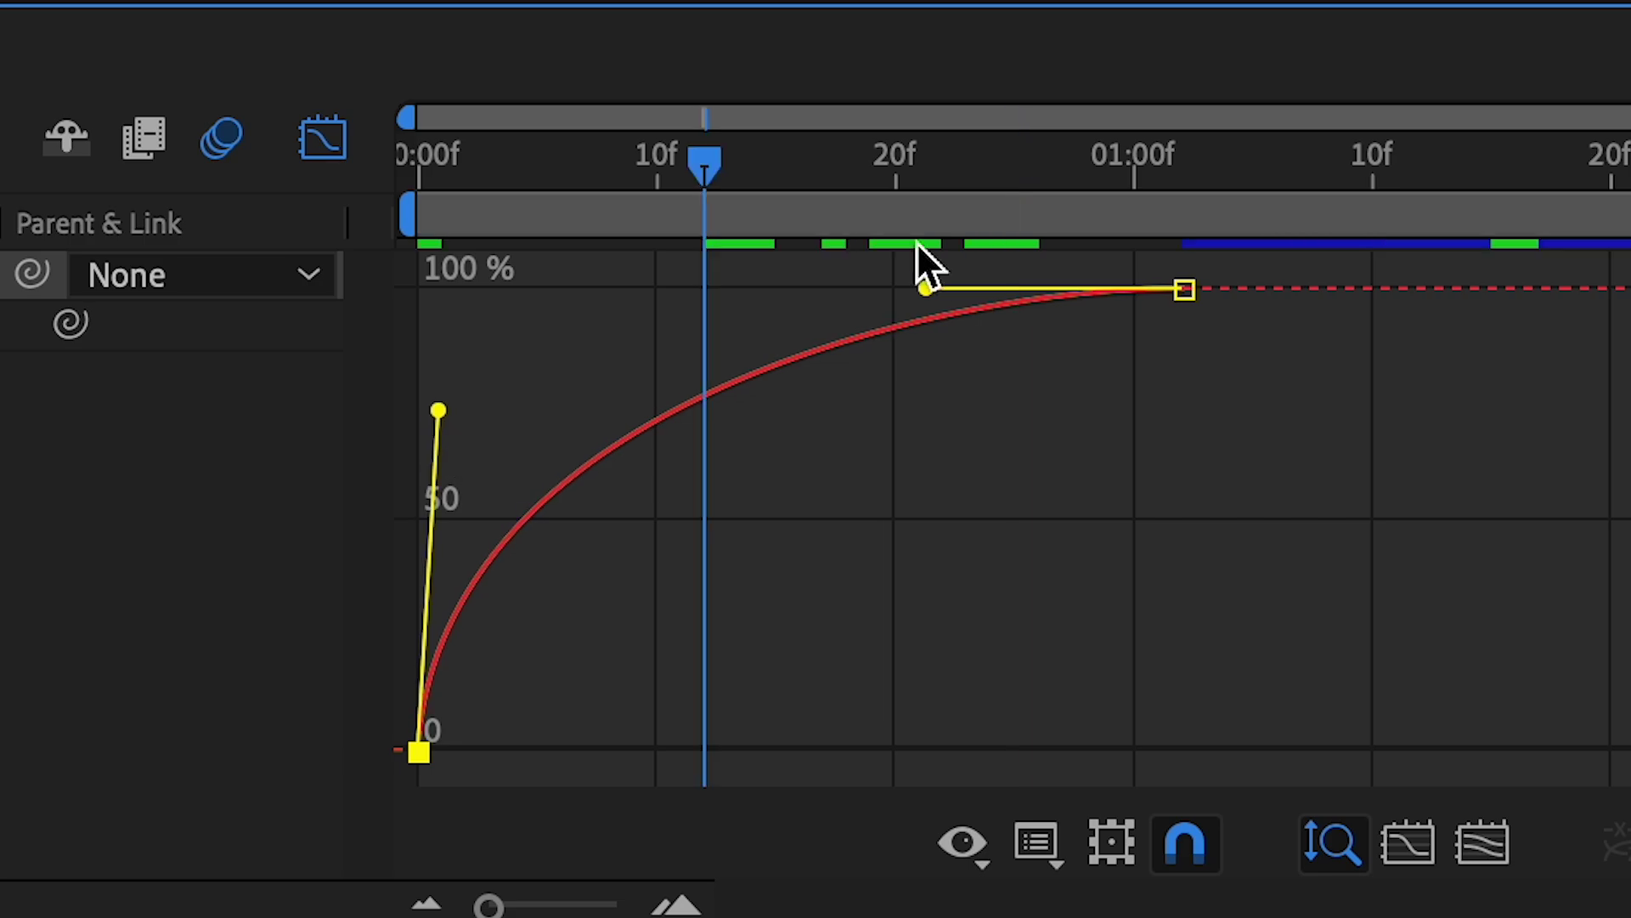
drag(913, 272, 599, 320)
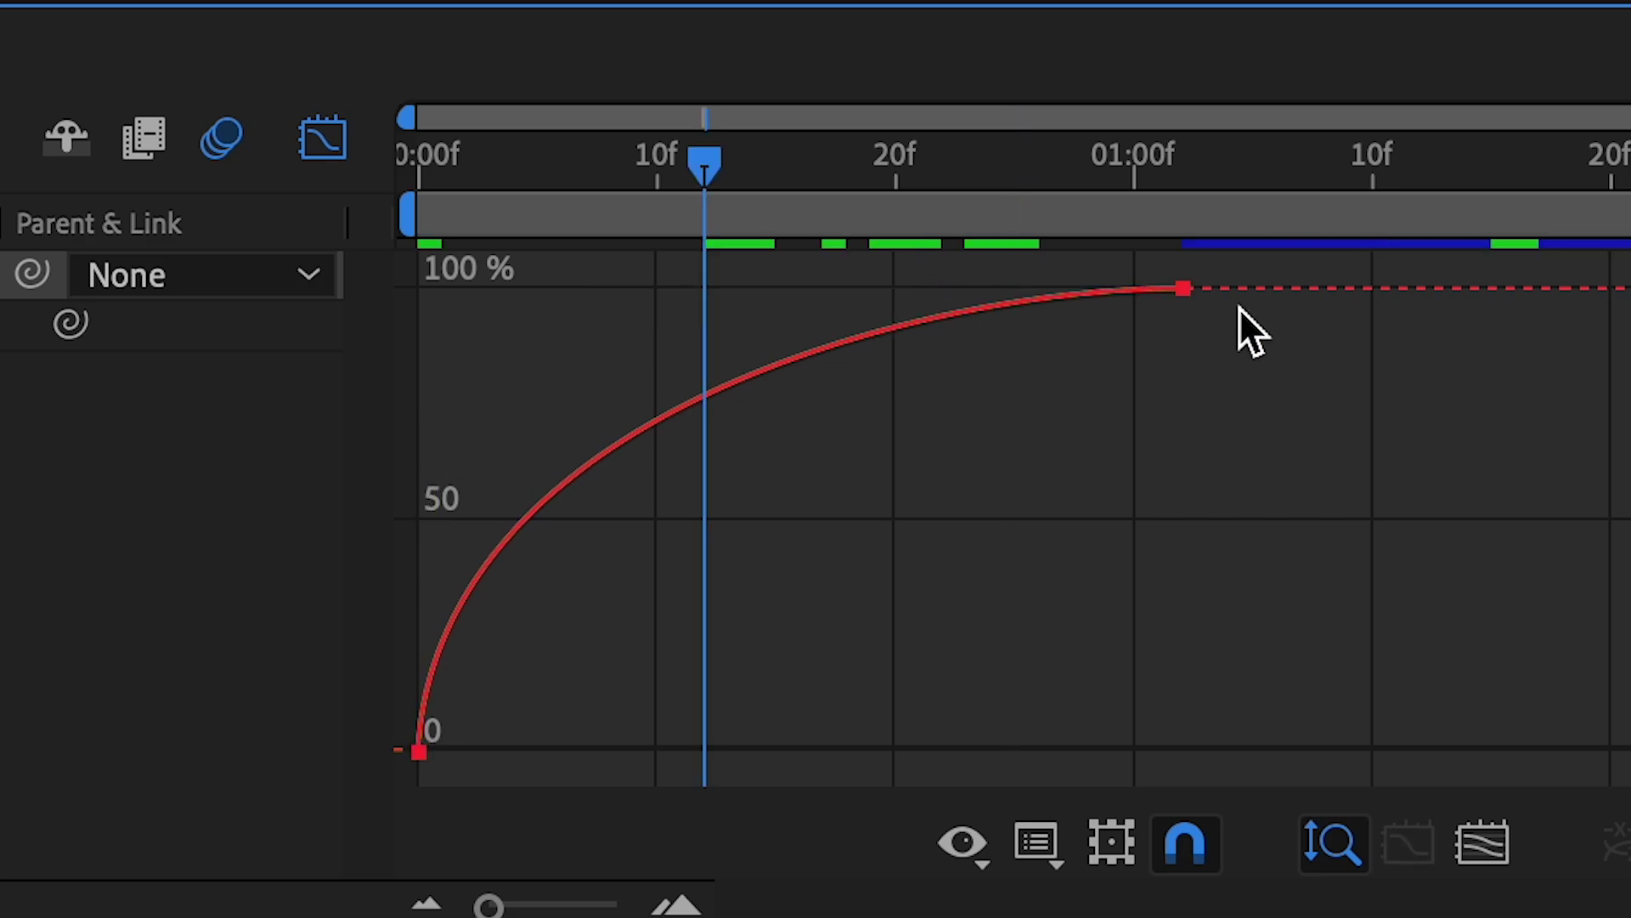
click(1184, 289)
click(1181, 291)
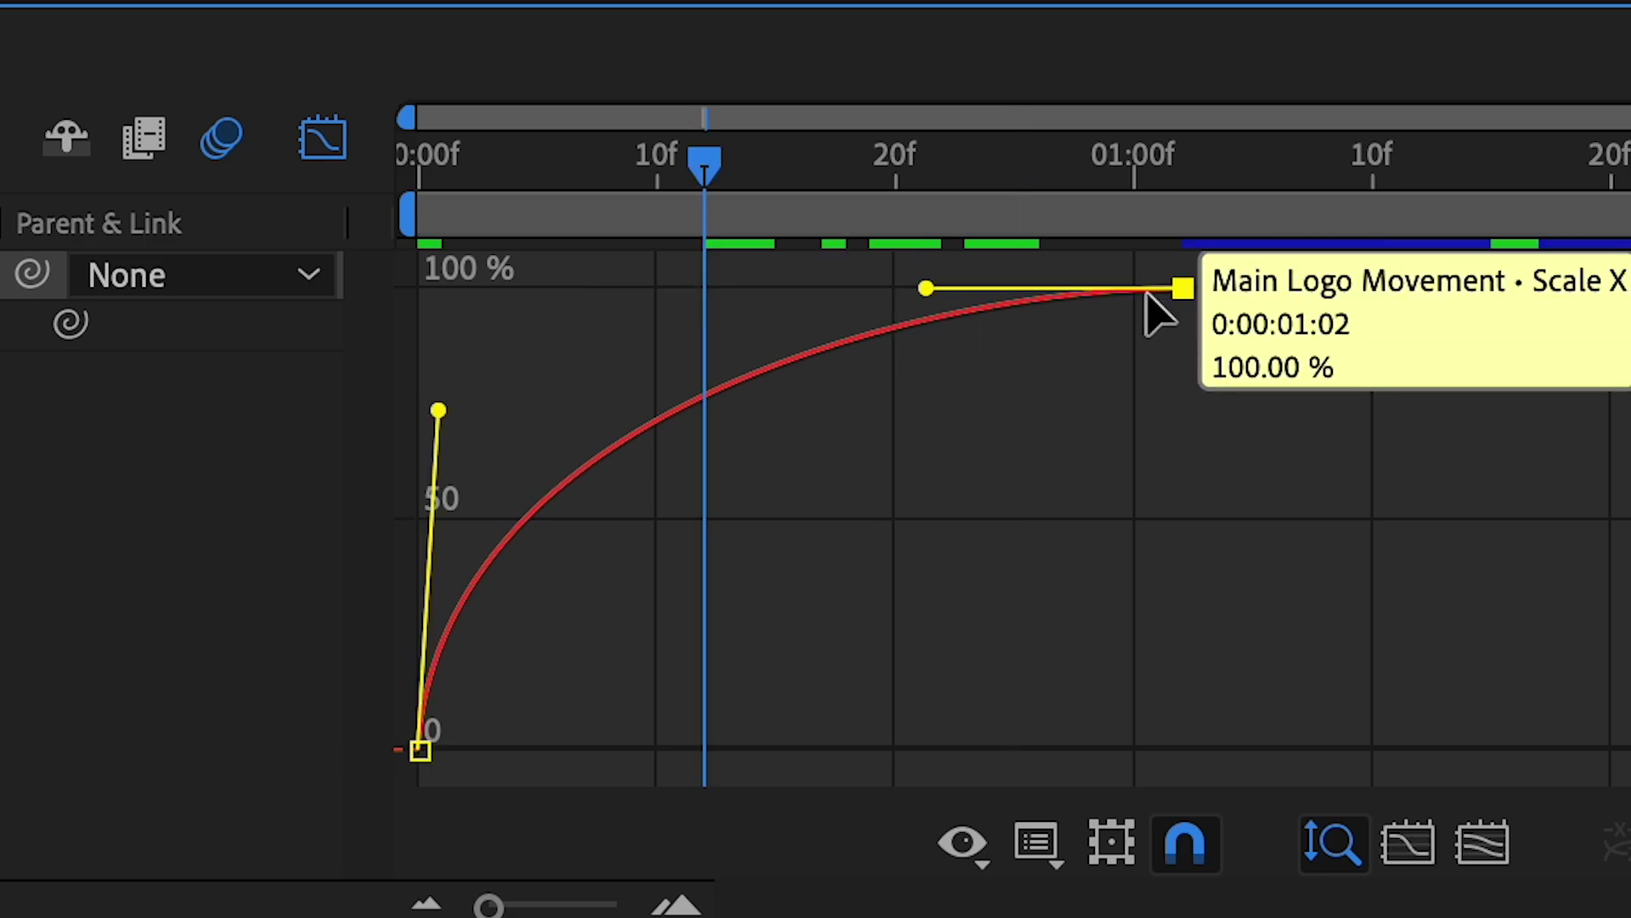
drag(925, 284, 478, 378)
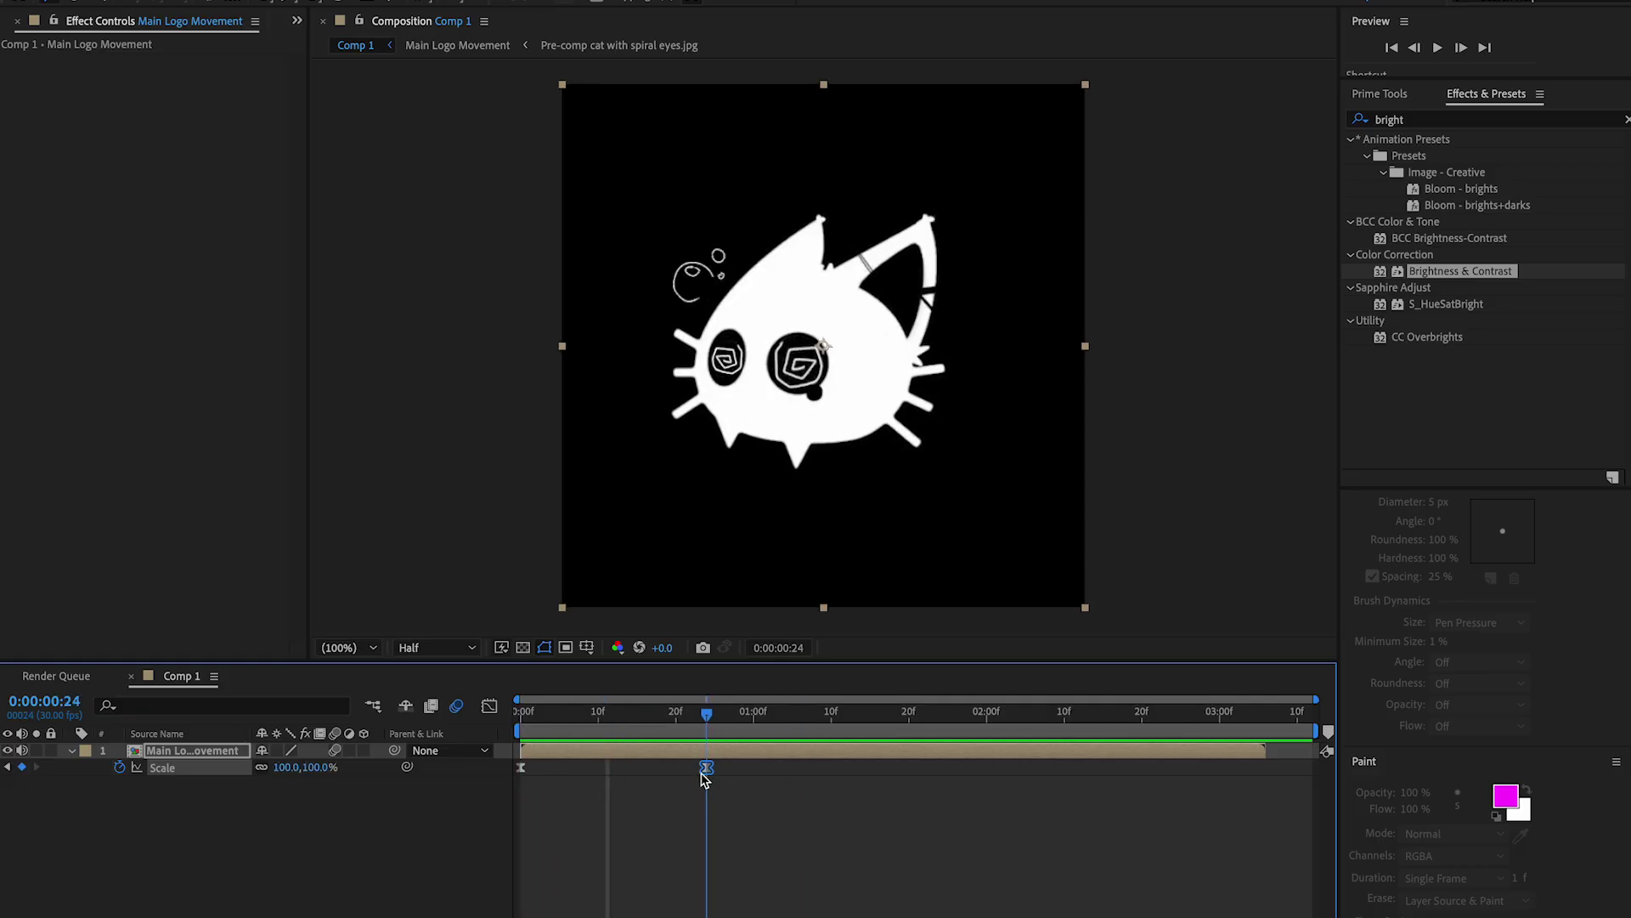
drag(521, 815, 664, 782)
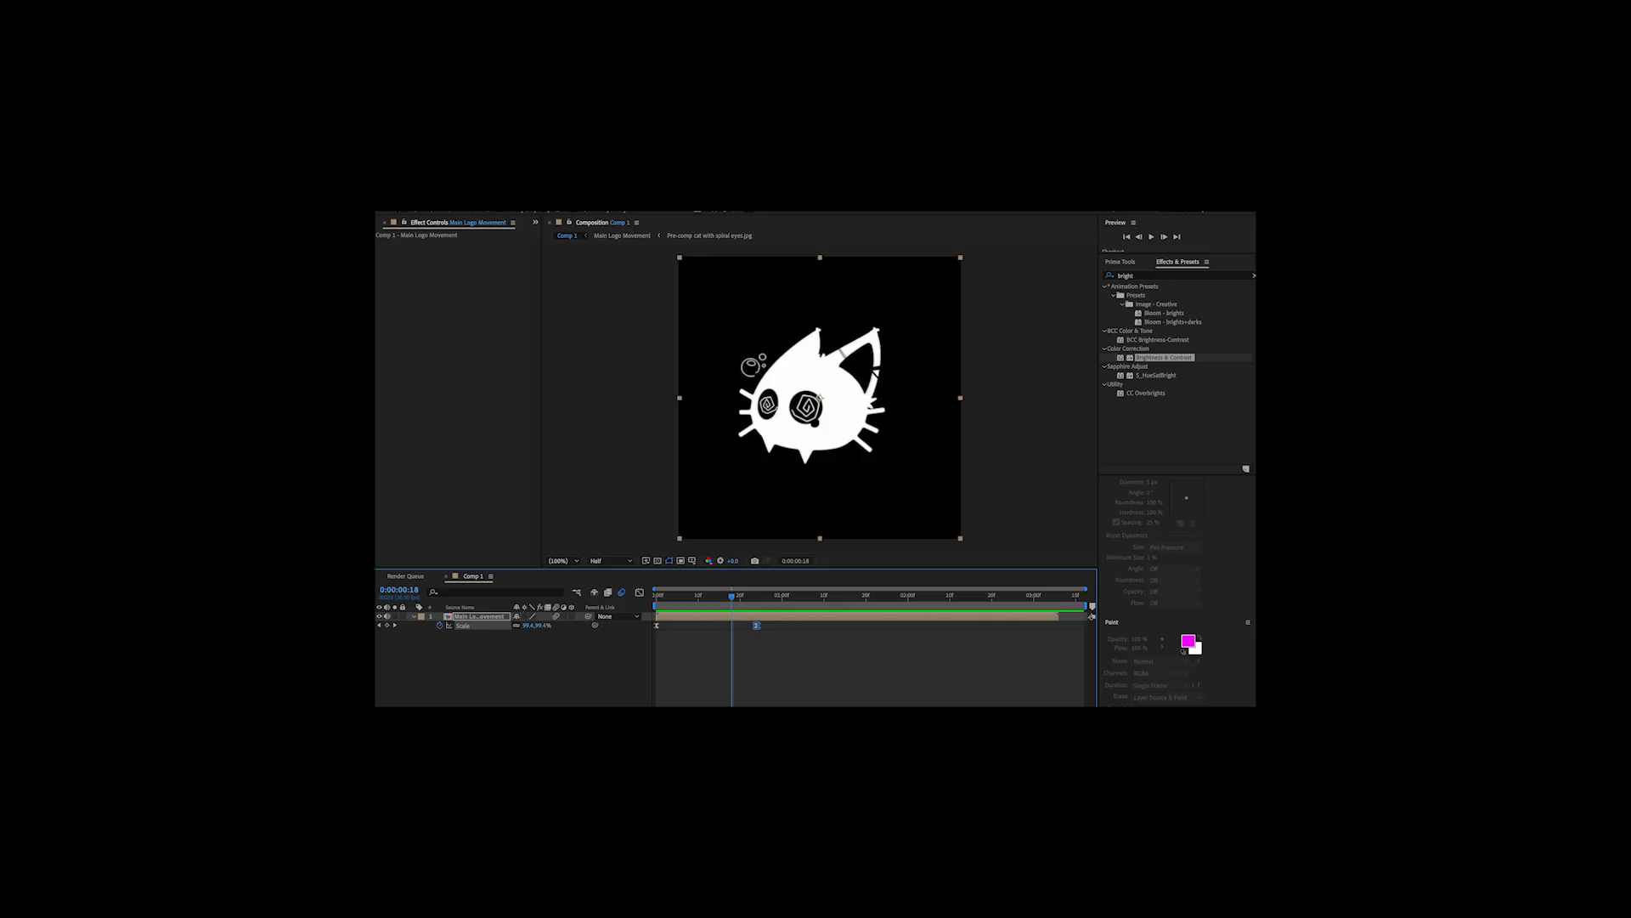
Add a new shape layer to Comp 1 and turn off the shape fill.
click(327, 2)
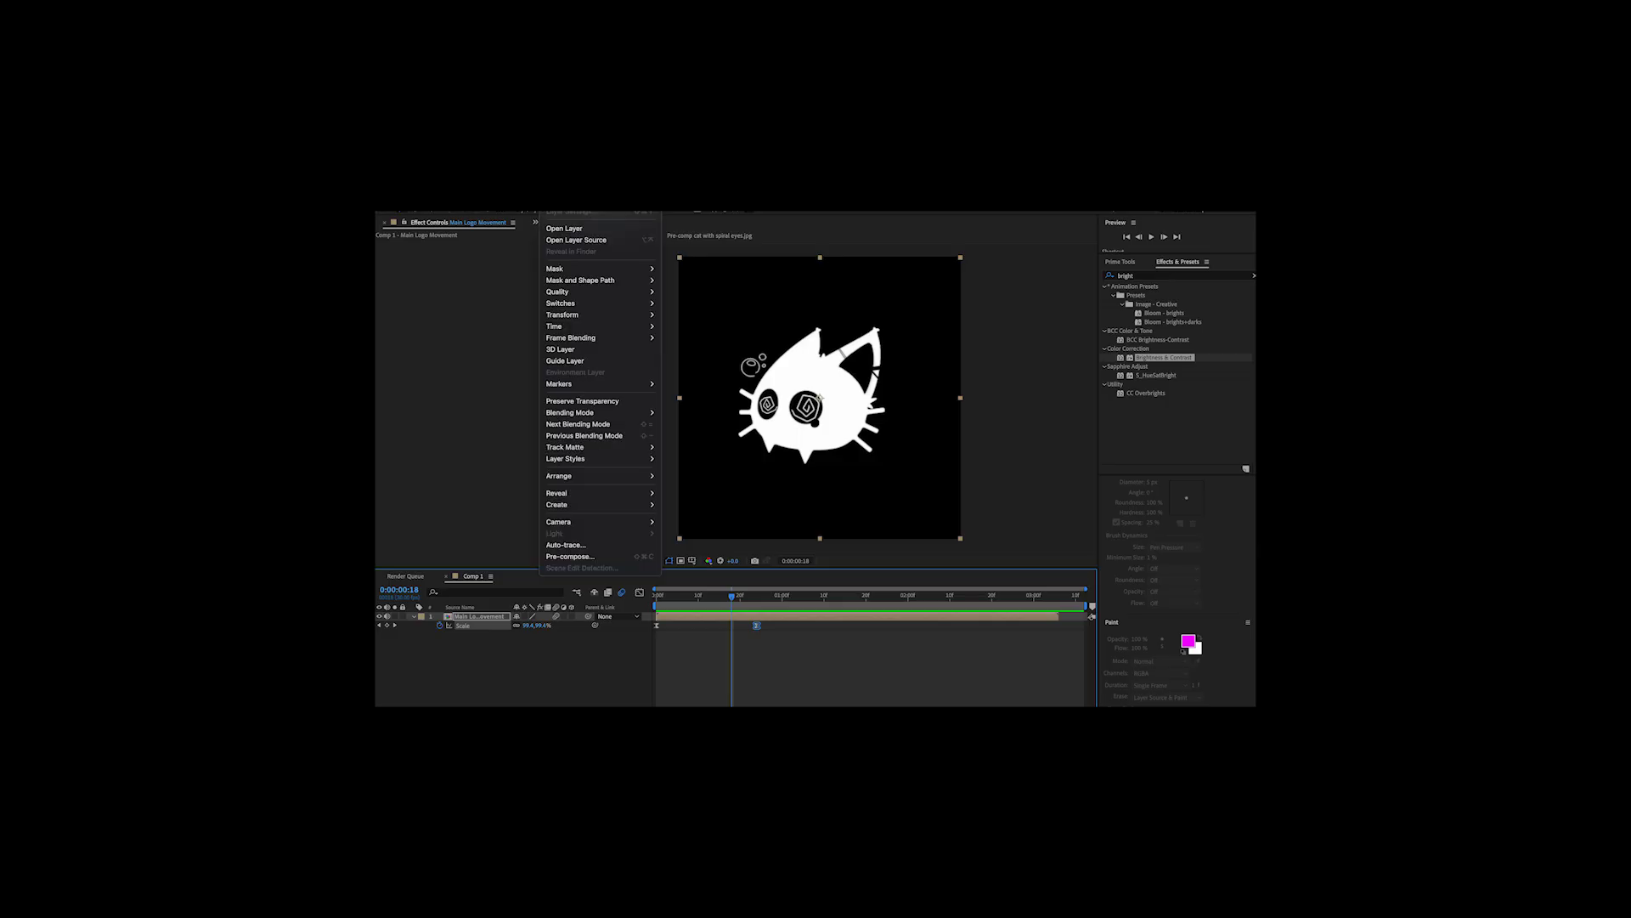
click(818, 593)
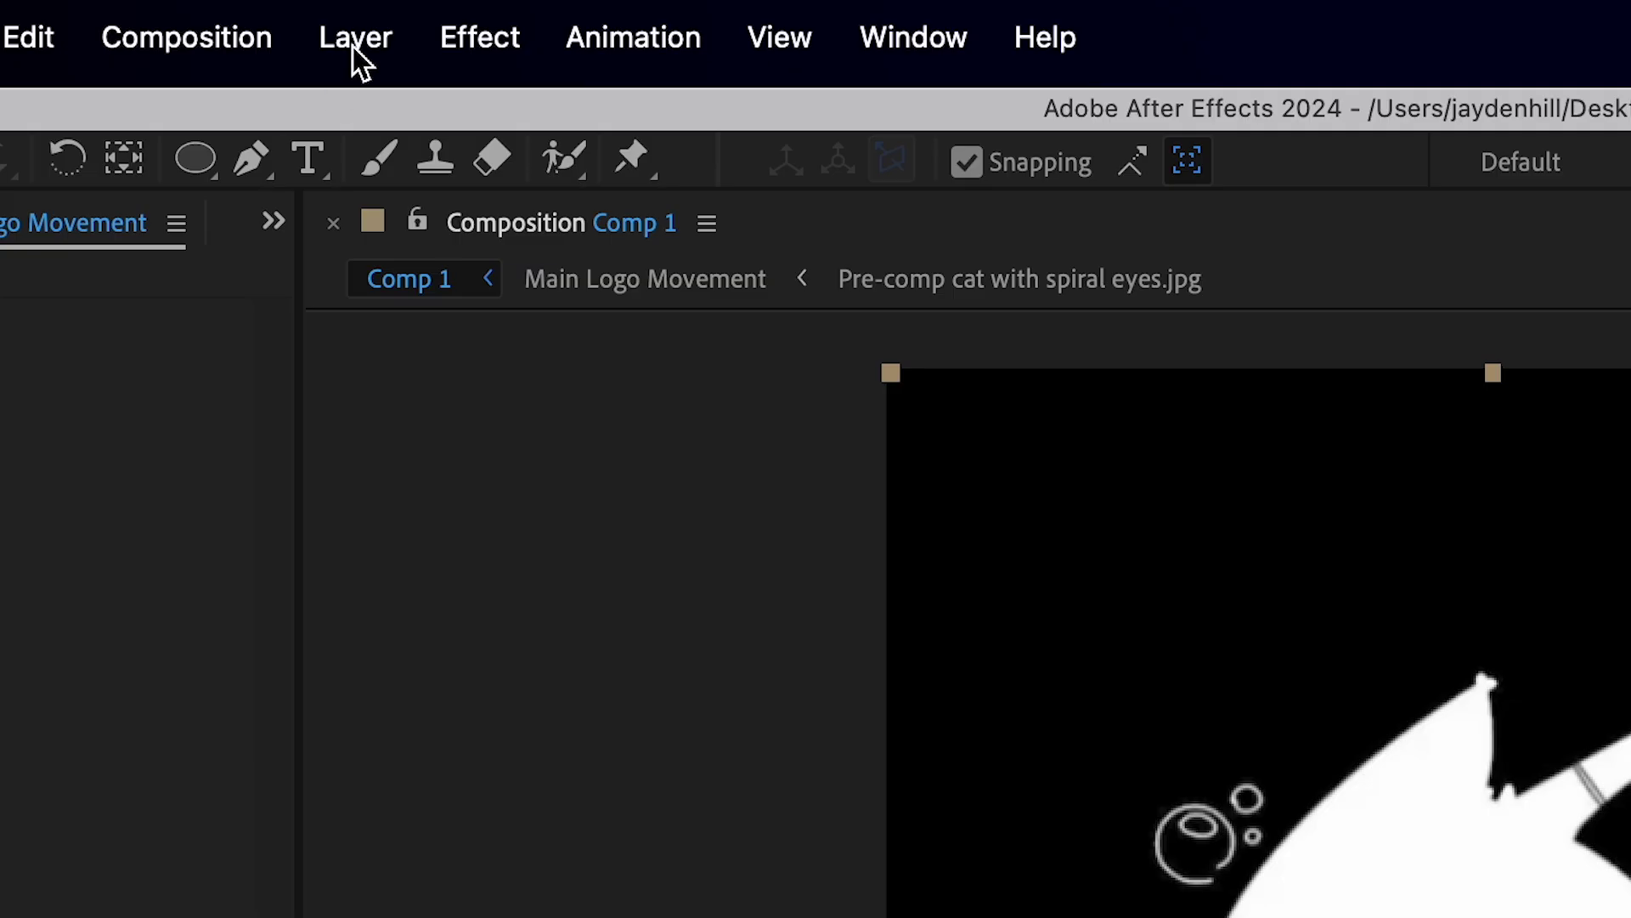
click(353, 42)
mouse_move(469, 136)
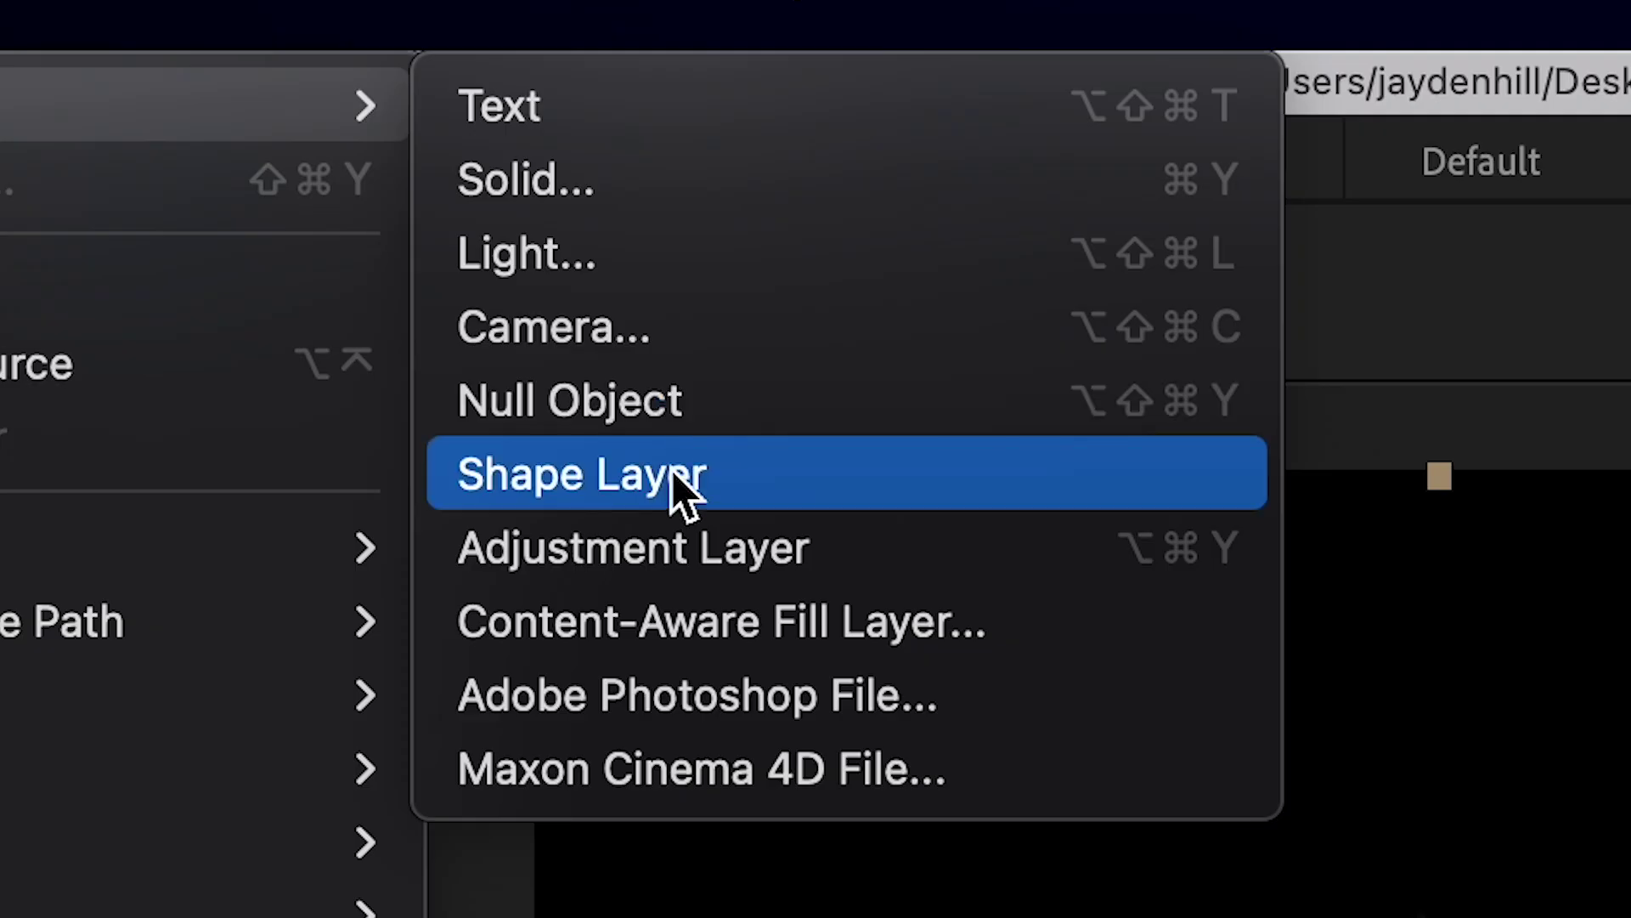
click(673, 474)
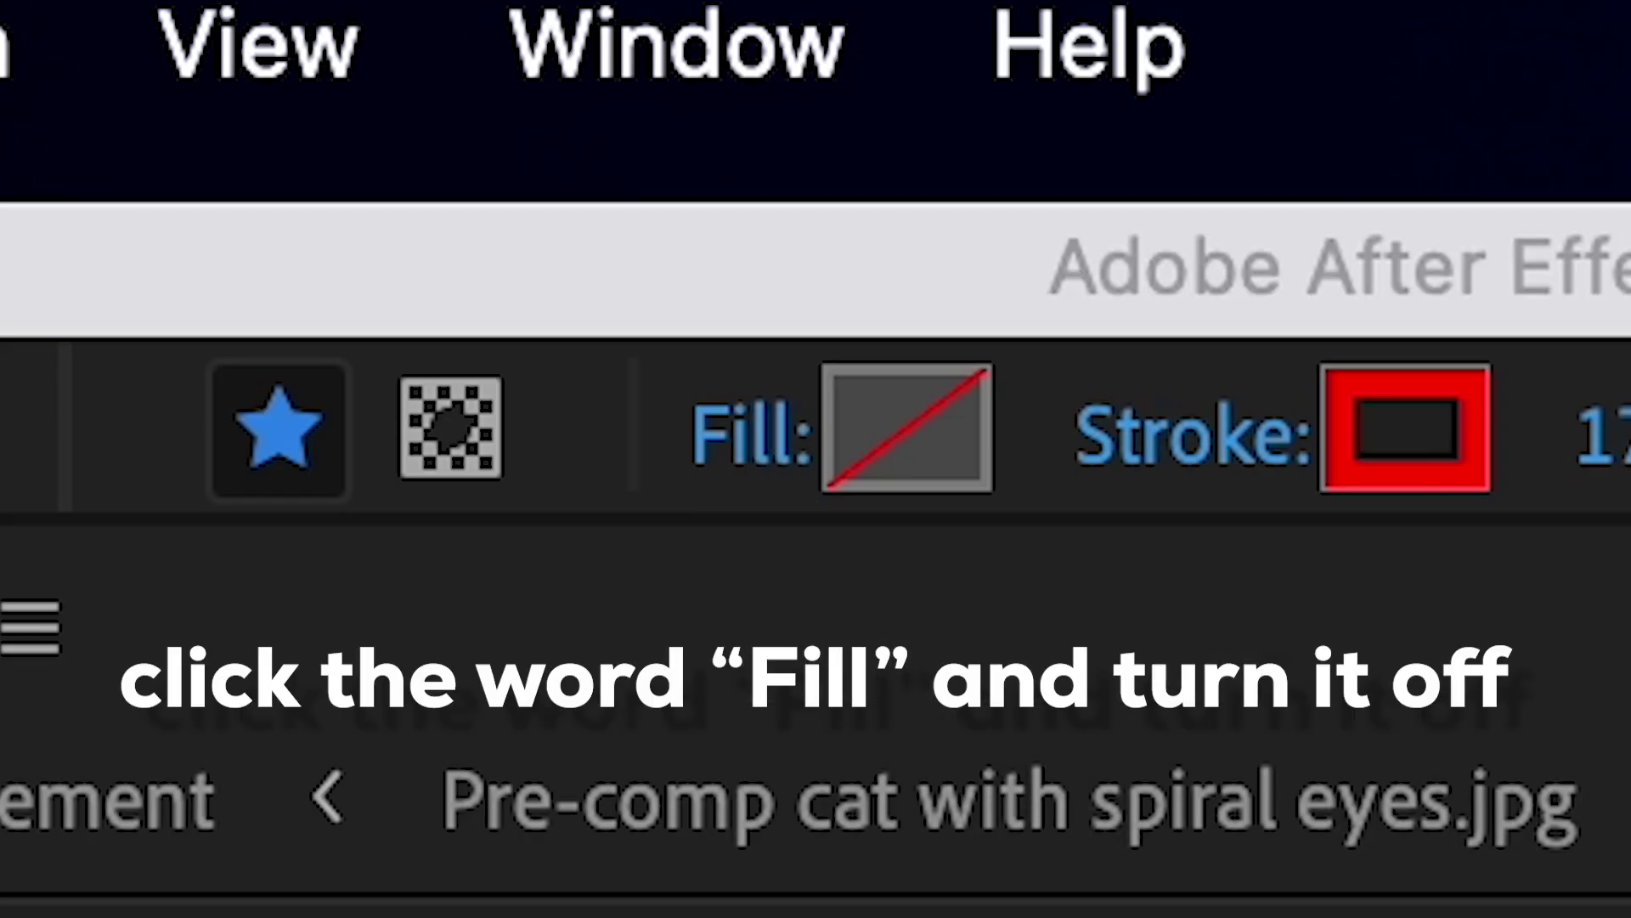
click(582, 2)
click(1129, 722)
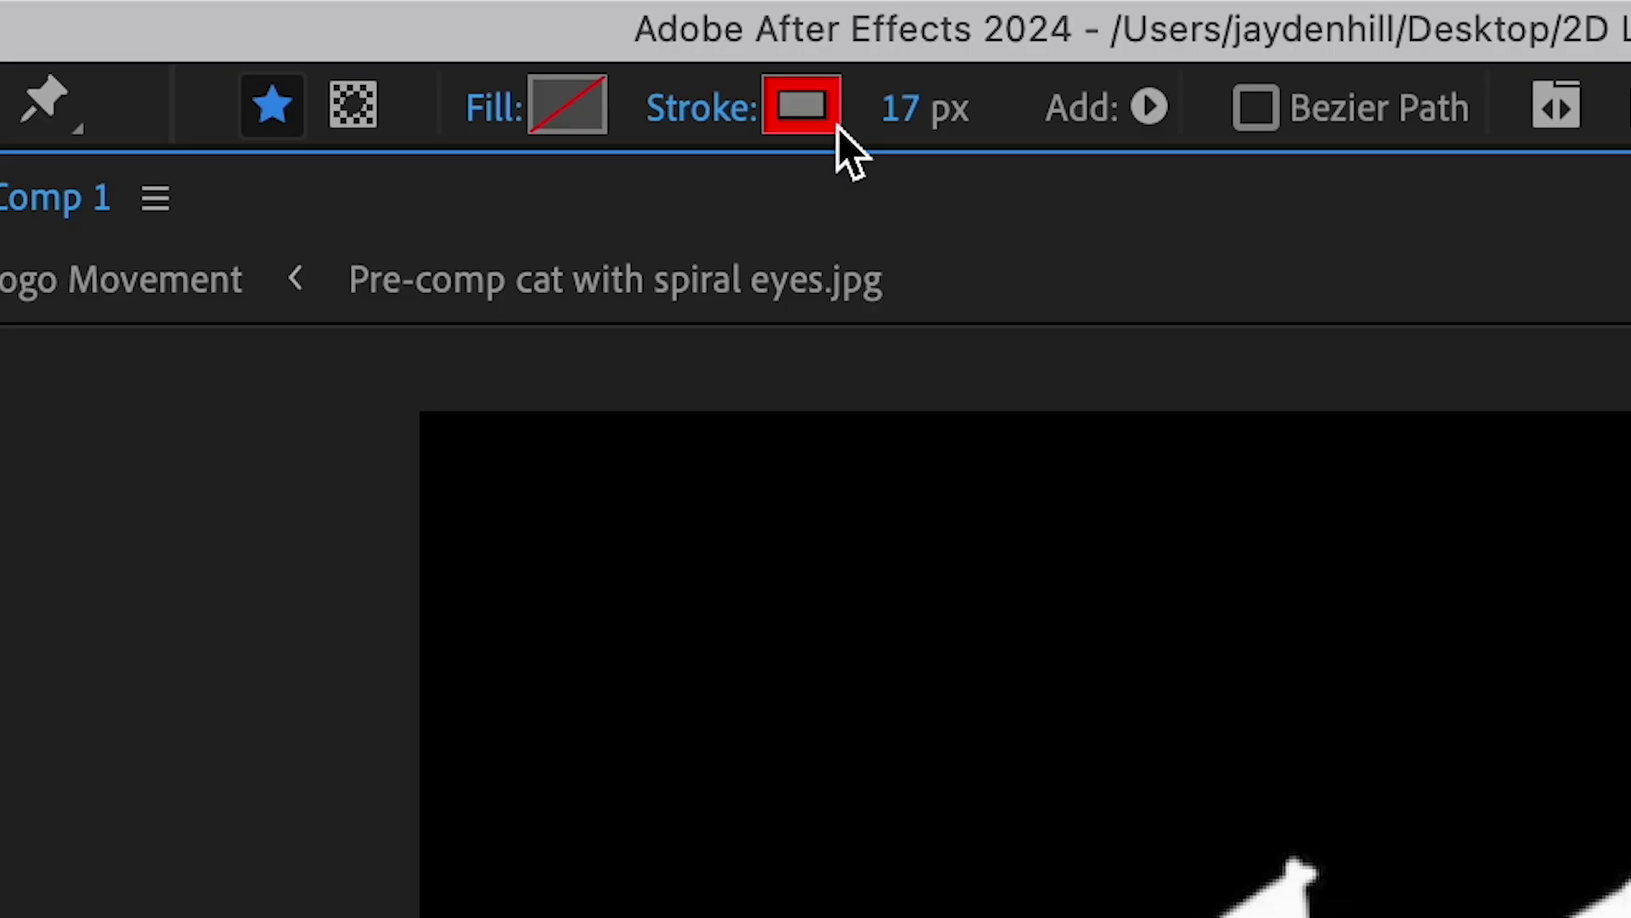
Set the stroke to white (FFFFFF) at 8 px and draw a circle about 658 px across over the cat.
click(838, 126)
drag(659, 510, 193, 160)
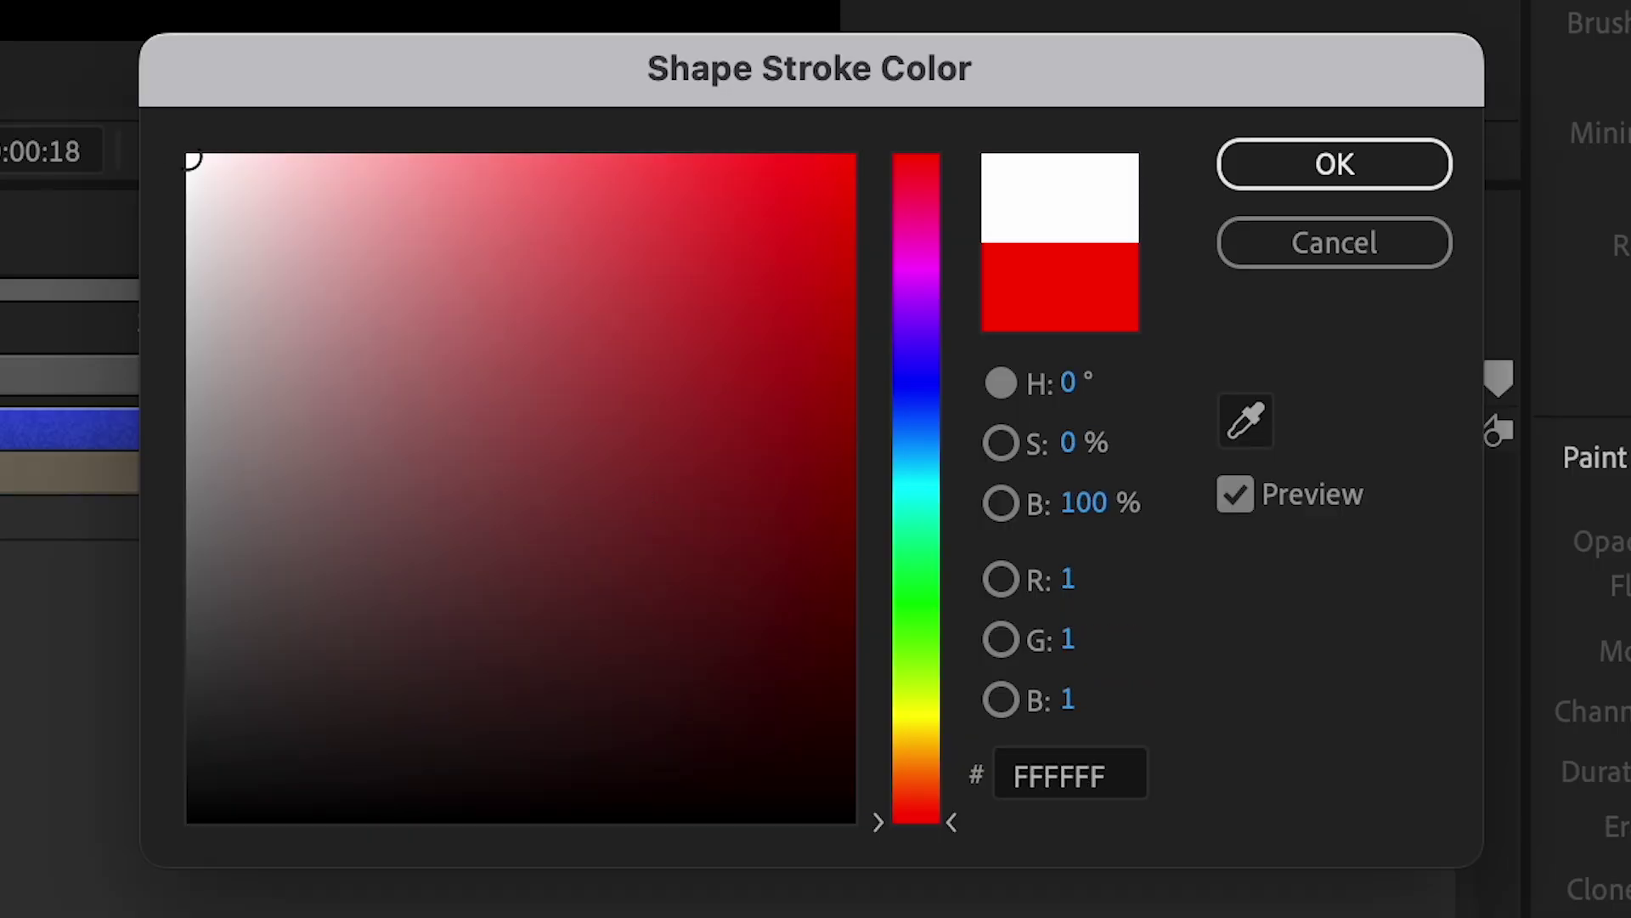
click(1436, 178)
drag(677, 219, 967, 468)
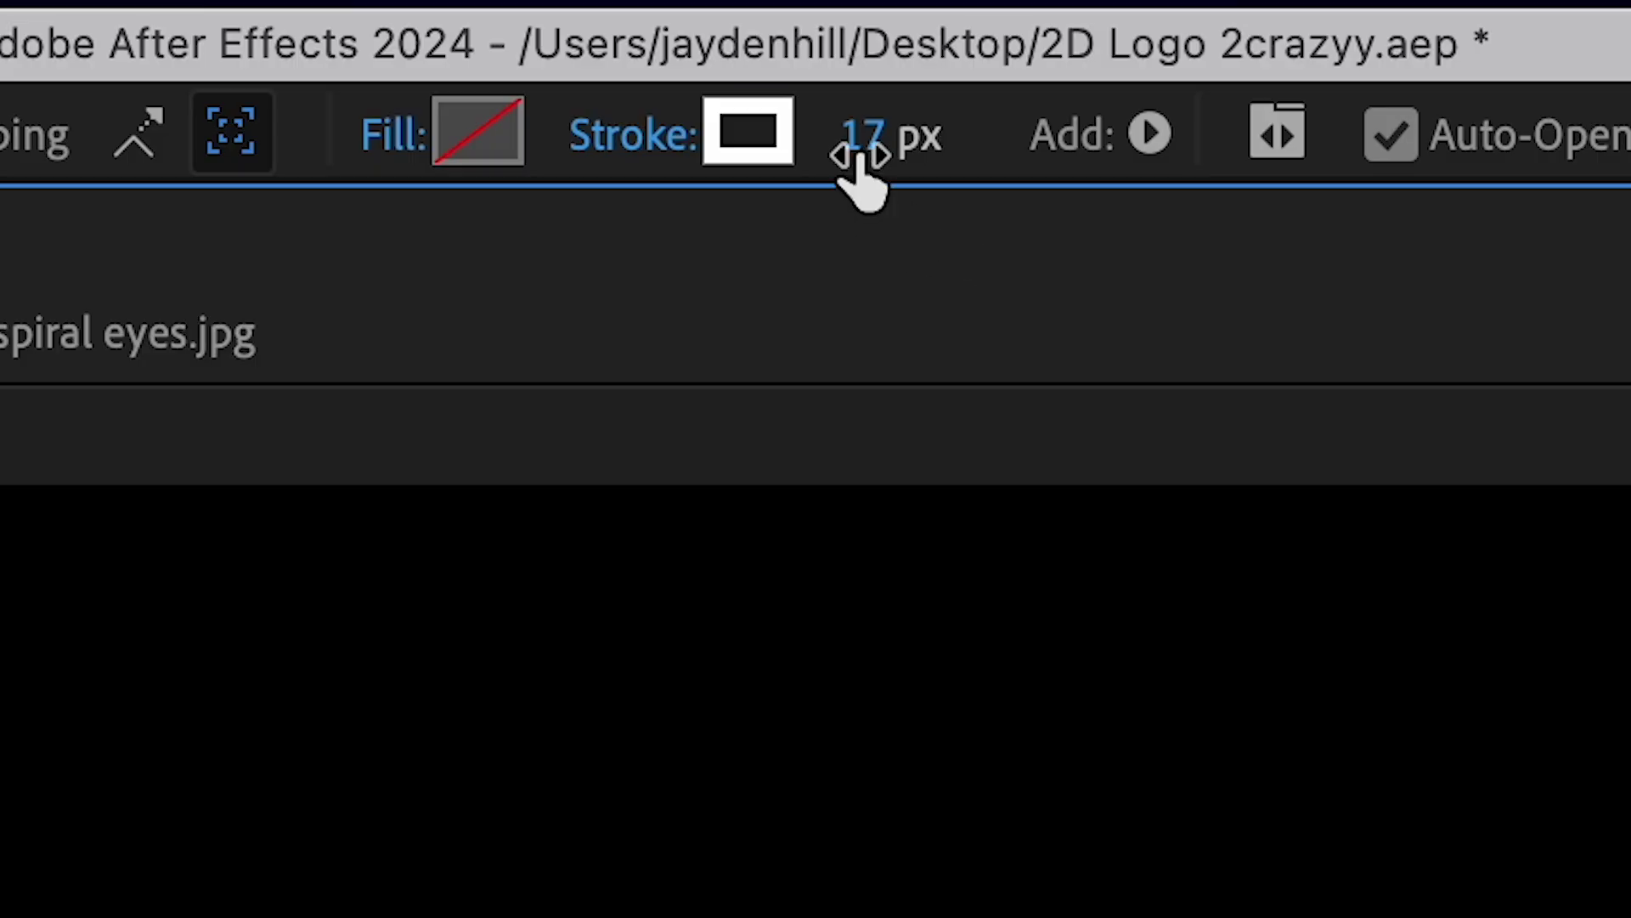
mouse_move(841, 167)
mouse_down()
mouse_move(731, 189)
mouse_move(787, 175)
mouse_move(776, 182)
mouse_up()
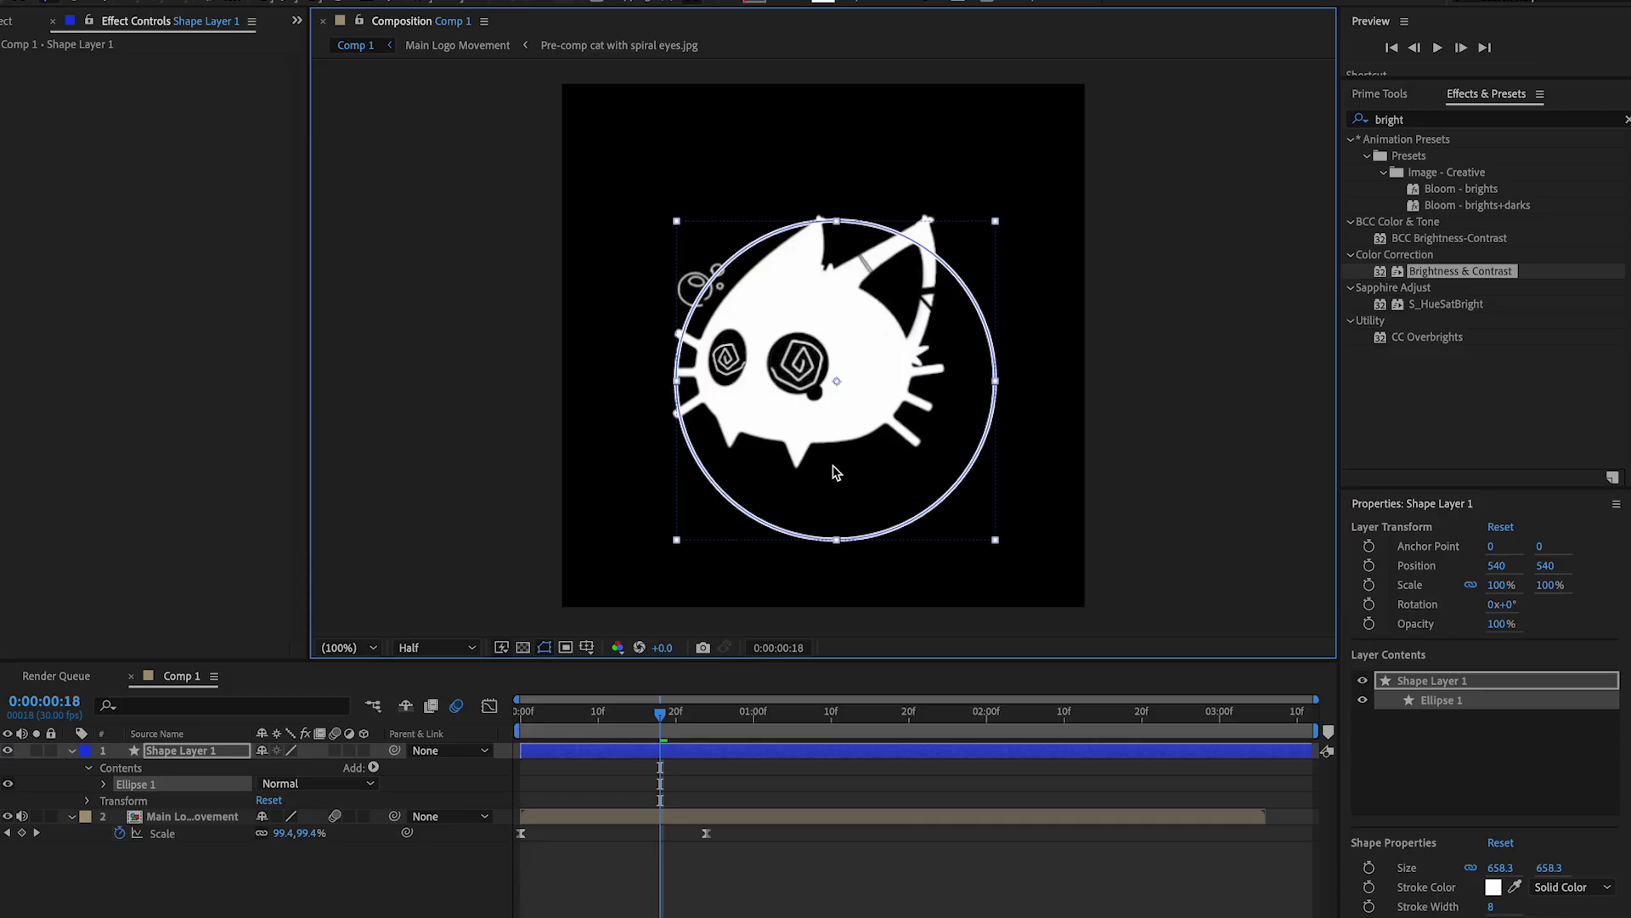
Center the circle around the cat by setting the shape layer's position to 475, 474.
click(788, 756)
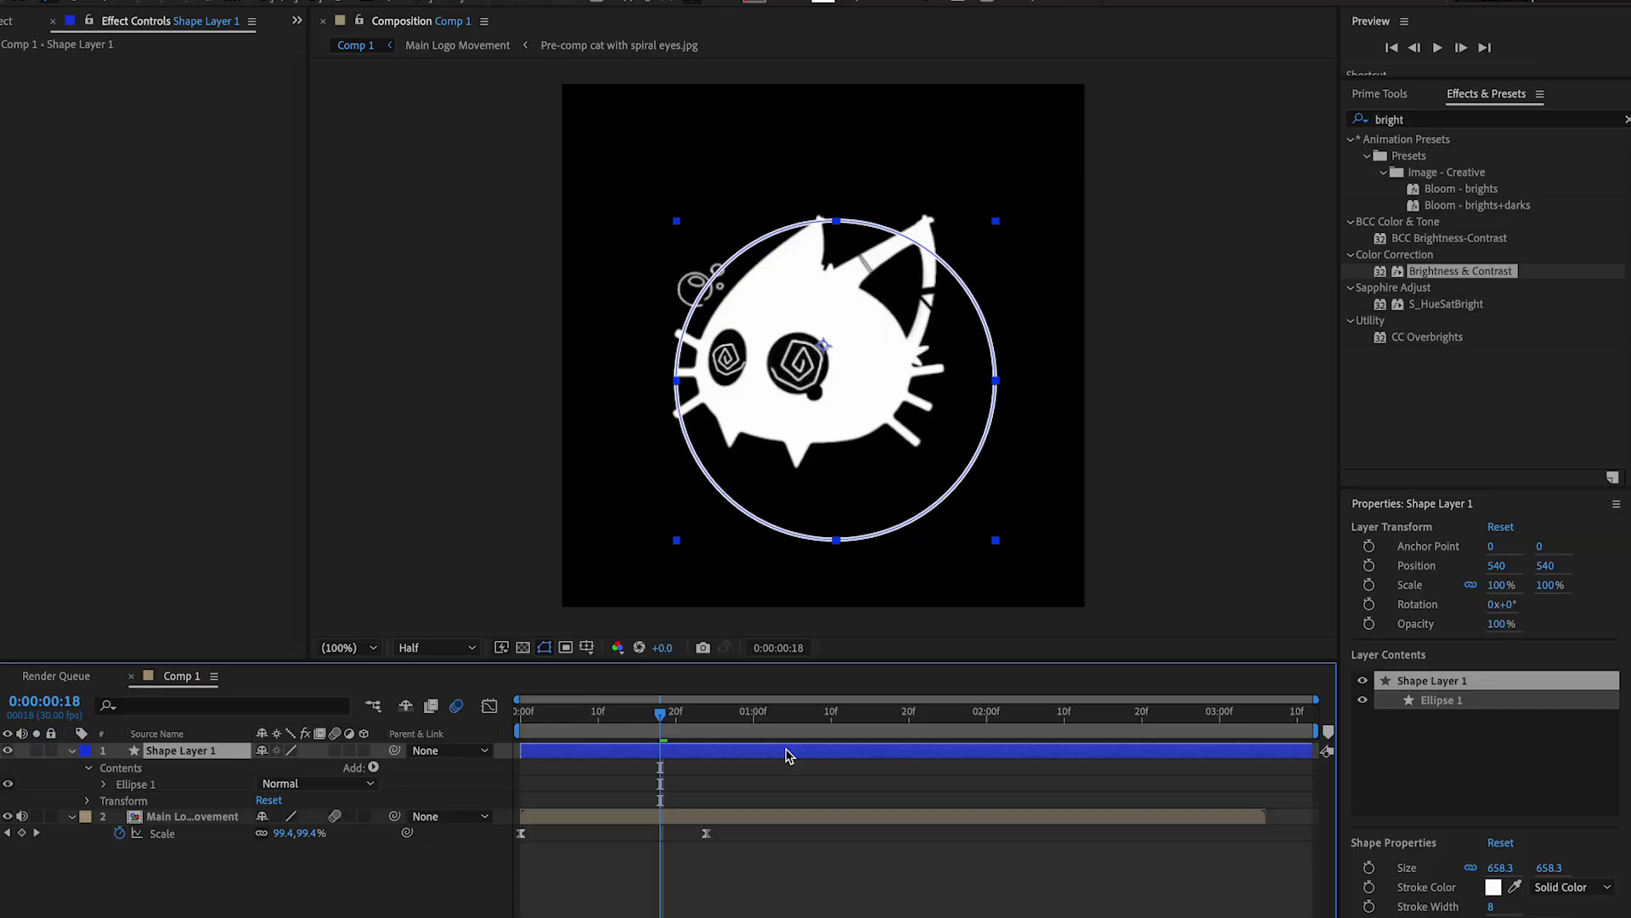
key(p)
drag(268, 768, 216, 782)
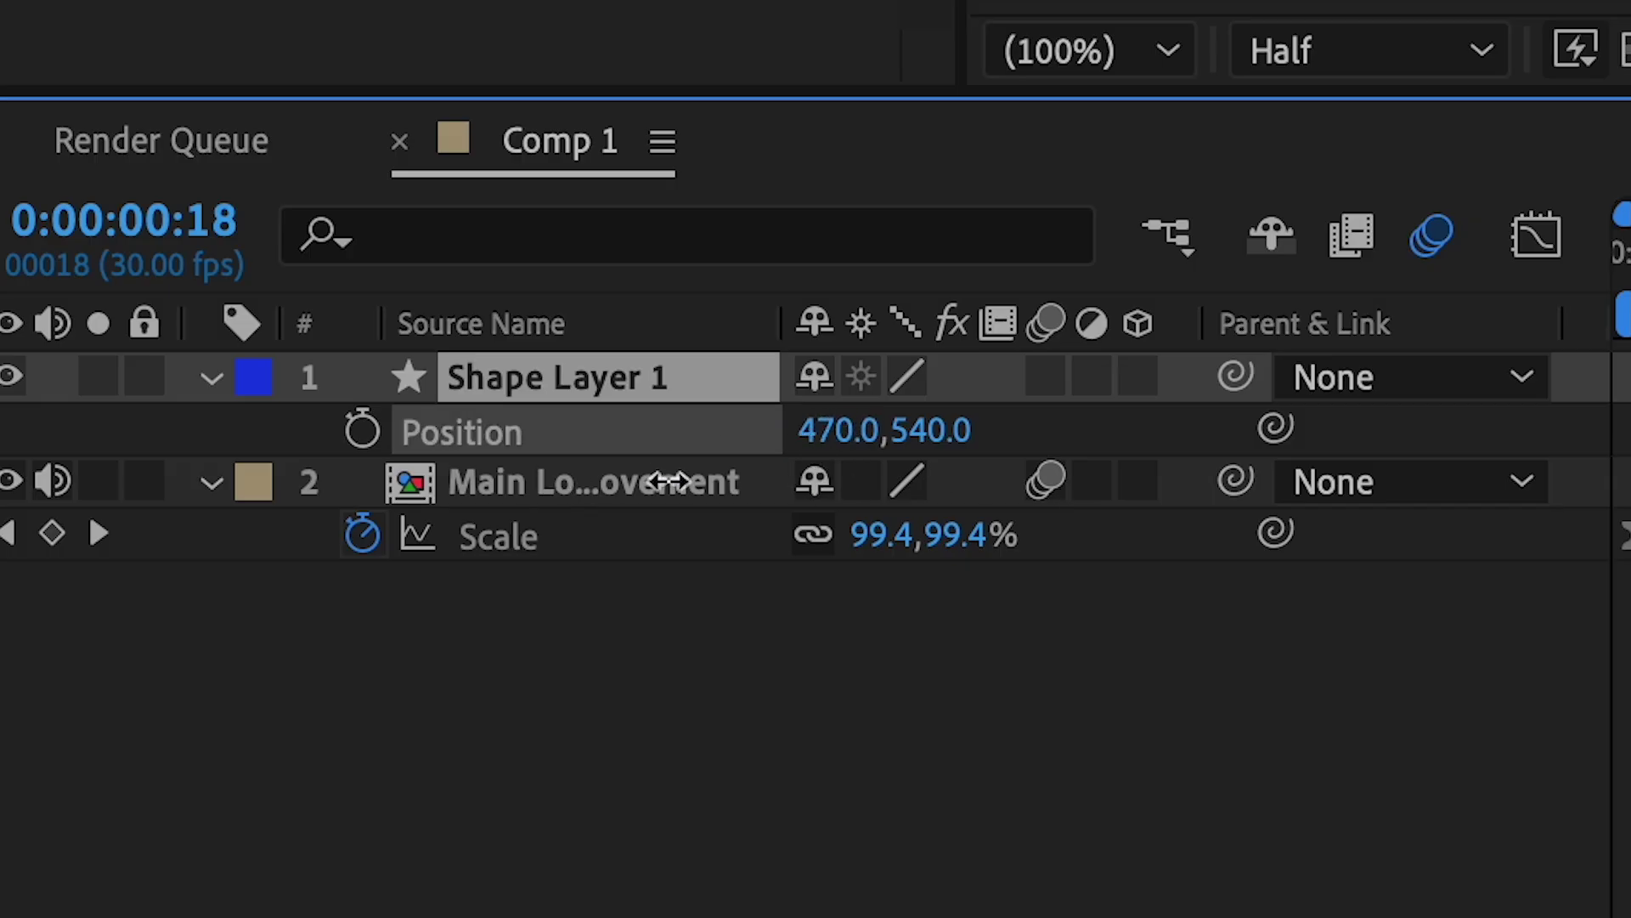
drag(669, 482, 671, 481)
drag(919, 439, 720, 439)
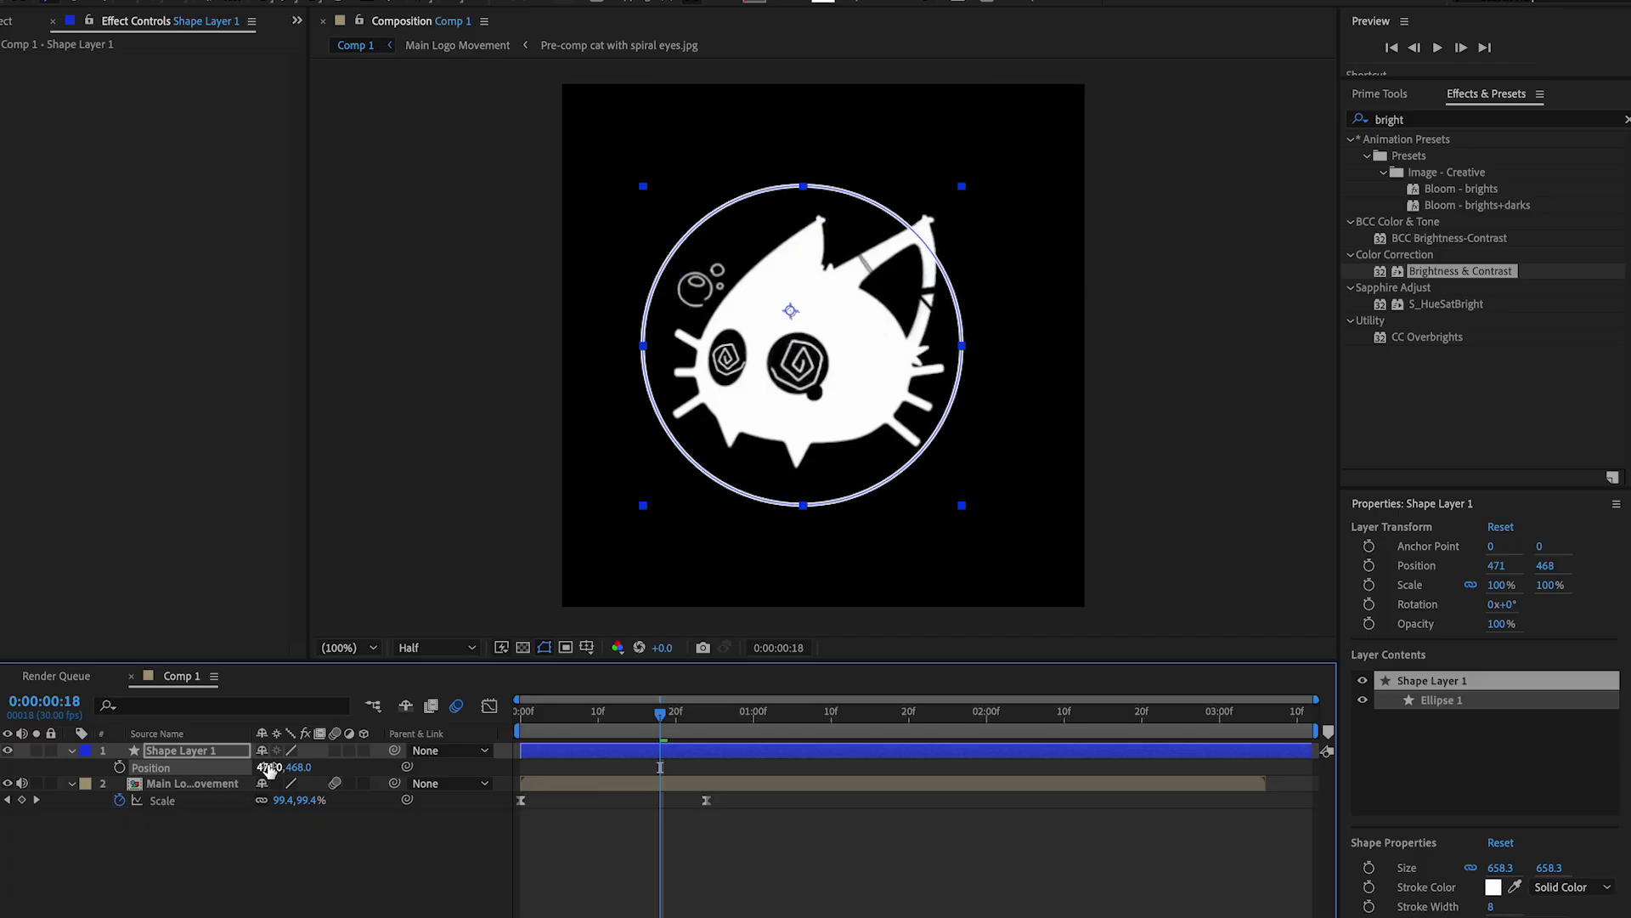
mouse_move(270, 769)
mouse_down()
mouse_move(286, 769)
mouse_move(271, 769)
mouse_up()
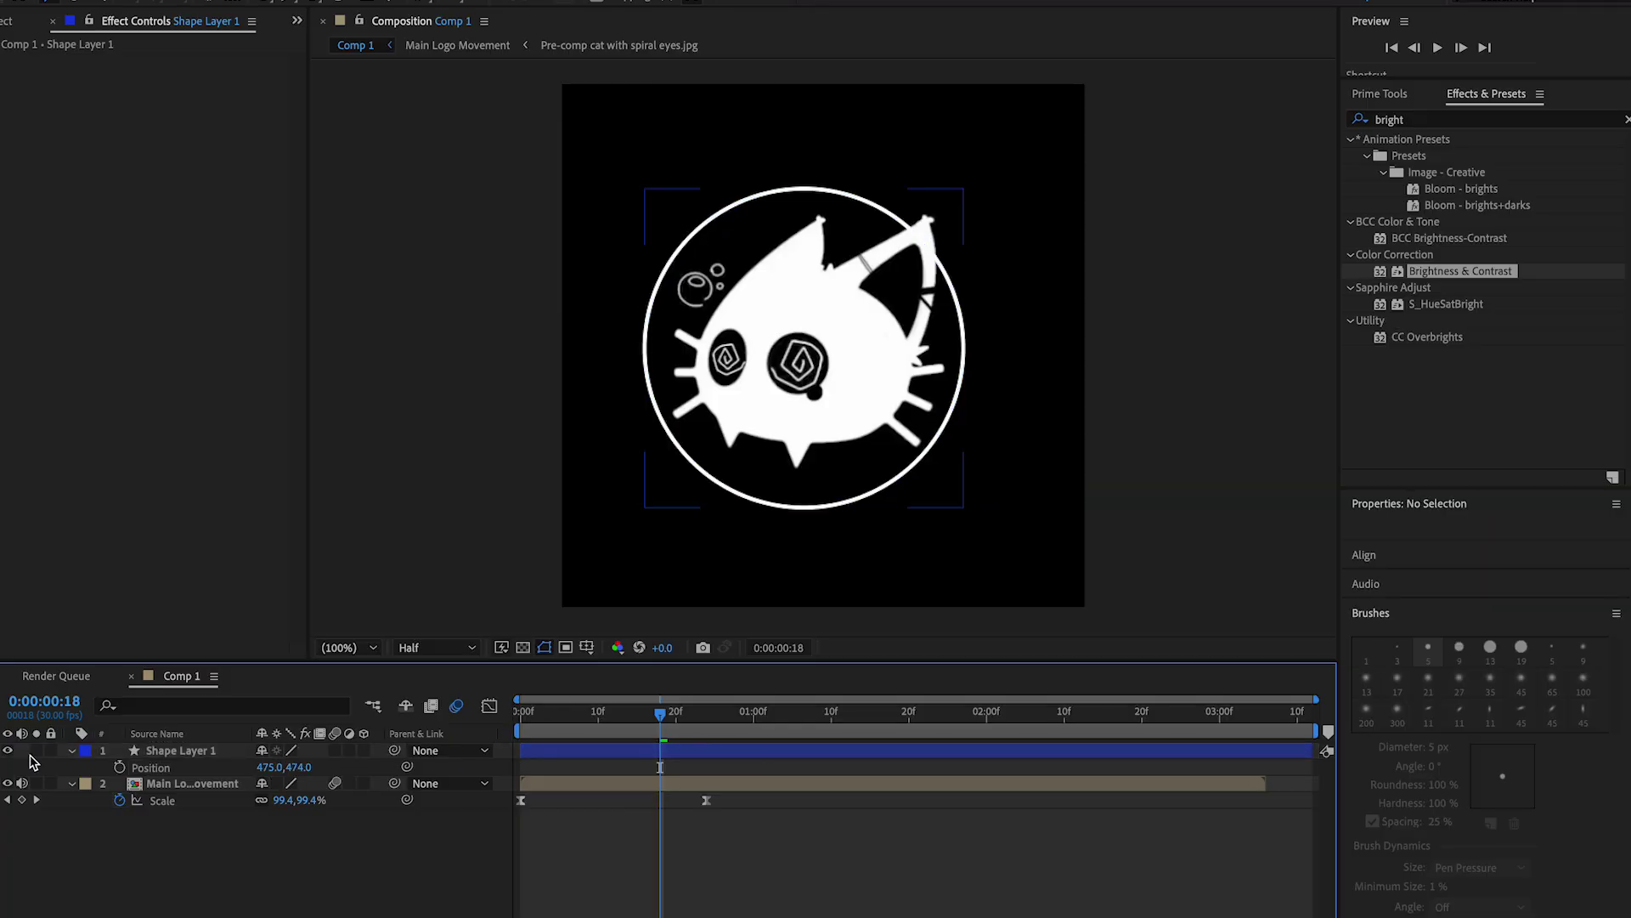
Make the circle layer 3D and tilt it to X Rotation -65° and Y Rotation -24°, positioned at 504, 479.
mouse_move(205, 756)
mouse_down()
mouse_move(201, 837)
mouse_move(219, 748)
mouse_up()
click(712, 843)
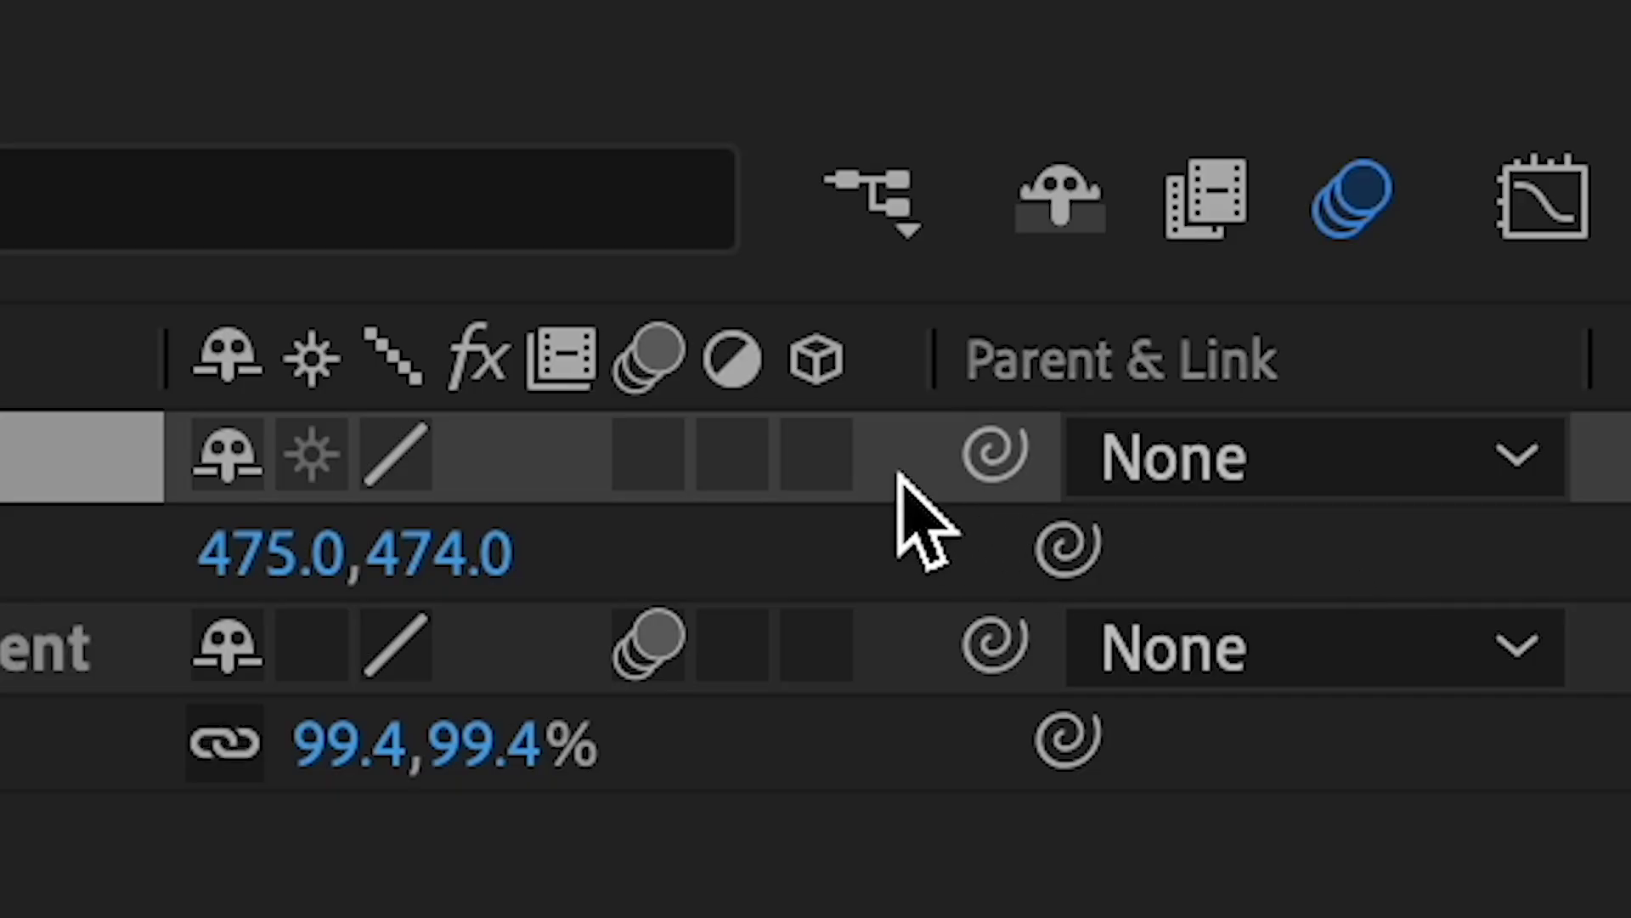
click(815, 455)
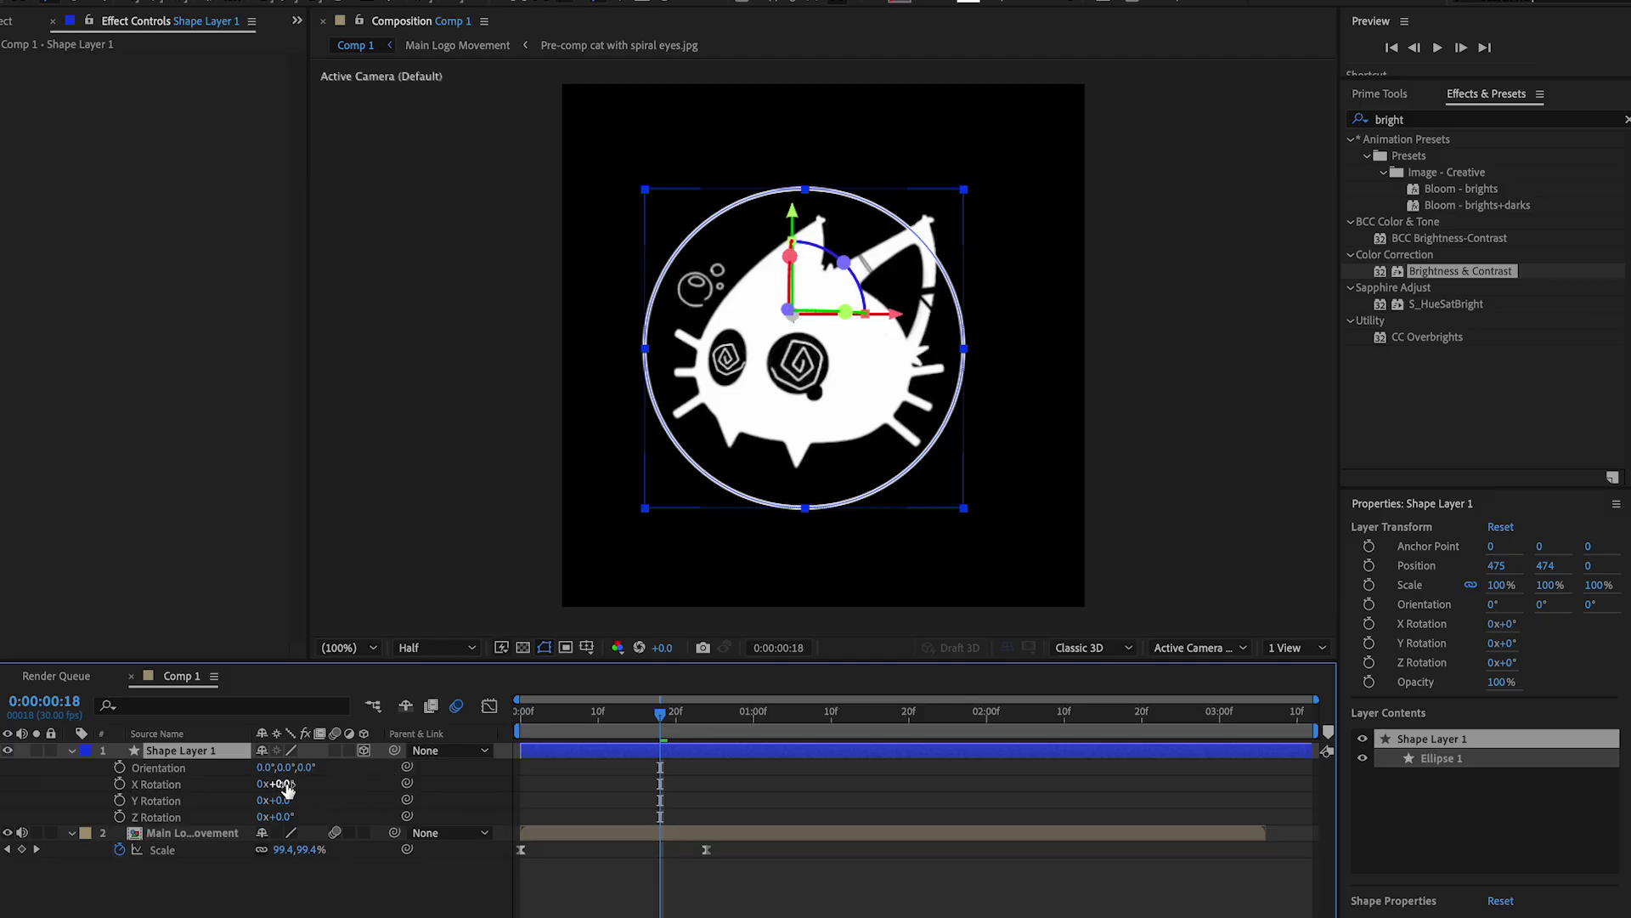
mouse_move(287, 788)
mouse_down()
mouse_move(246, 785)
mouse_move(296, 804)
mouse_move(274, 812)
mouse_move(270, 785)
mouse_move(258, 794)
mouse_move(285, 771)
mouse_move(309, 779)
mouse_up()
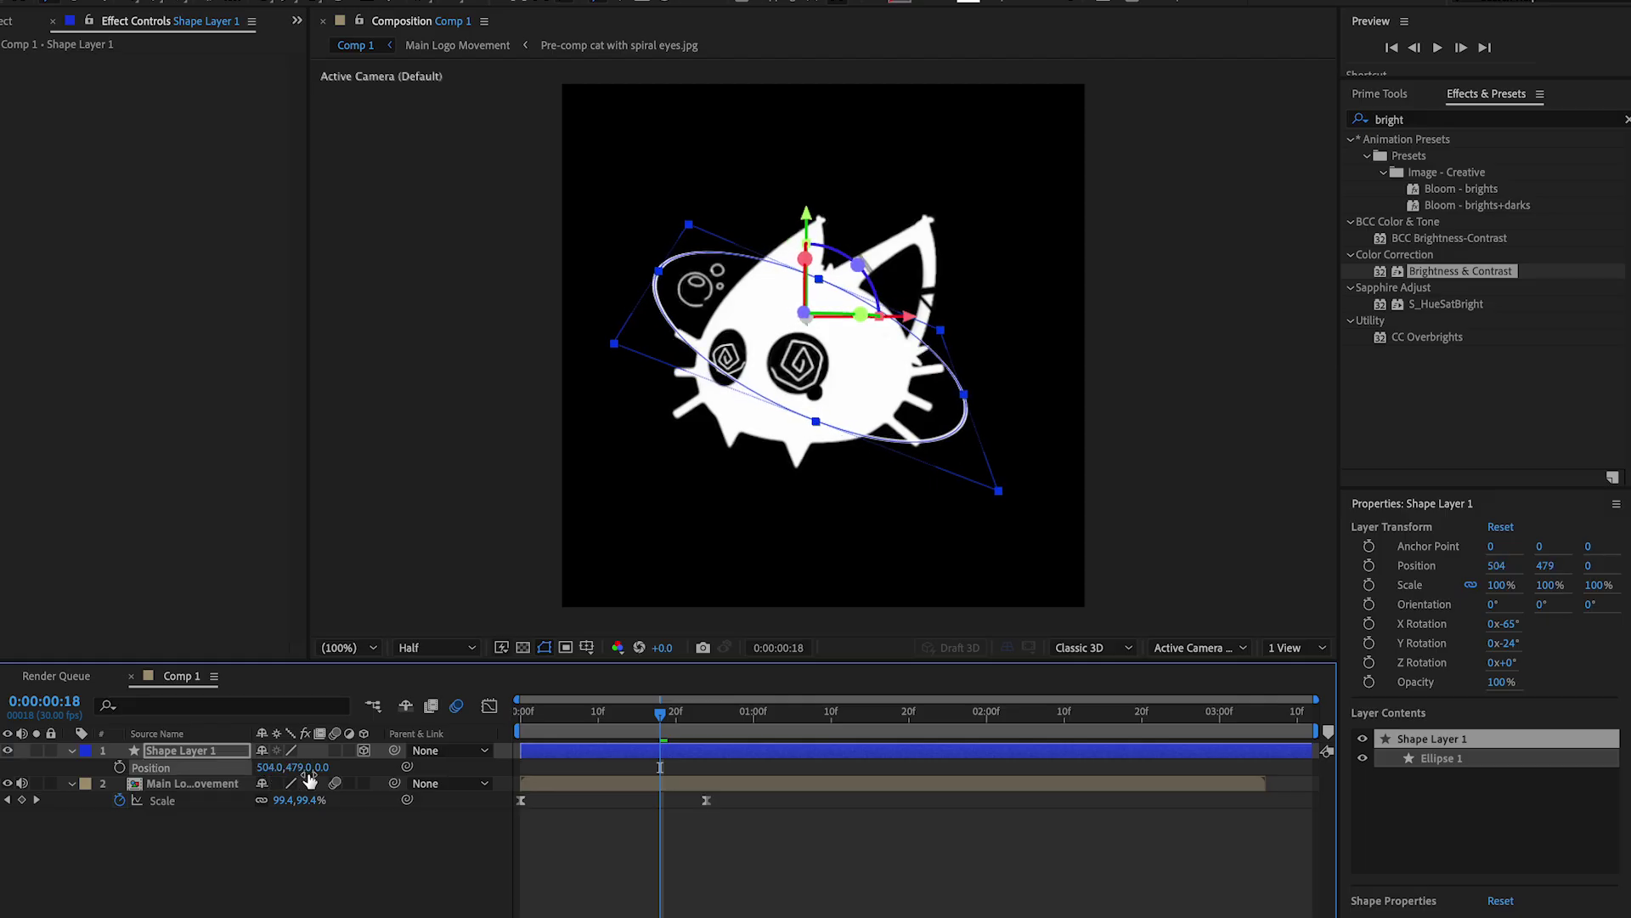
click(792, 841)
Fine-tune the tilted ring to Y Rotation -18° and position 509, 489.
click(332, 752)
key(r)
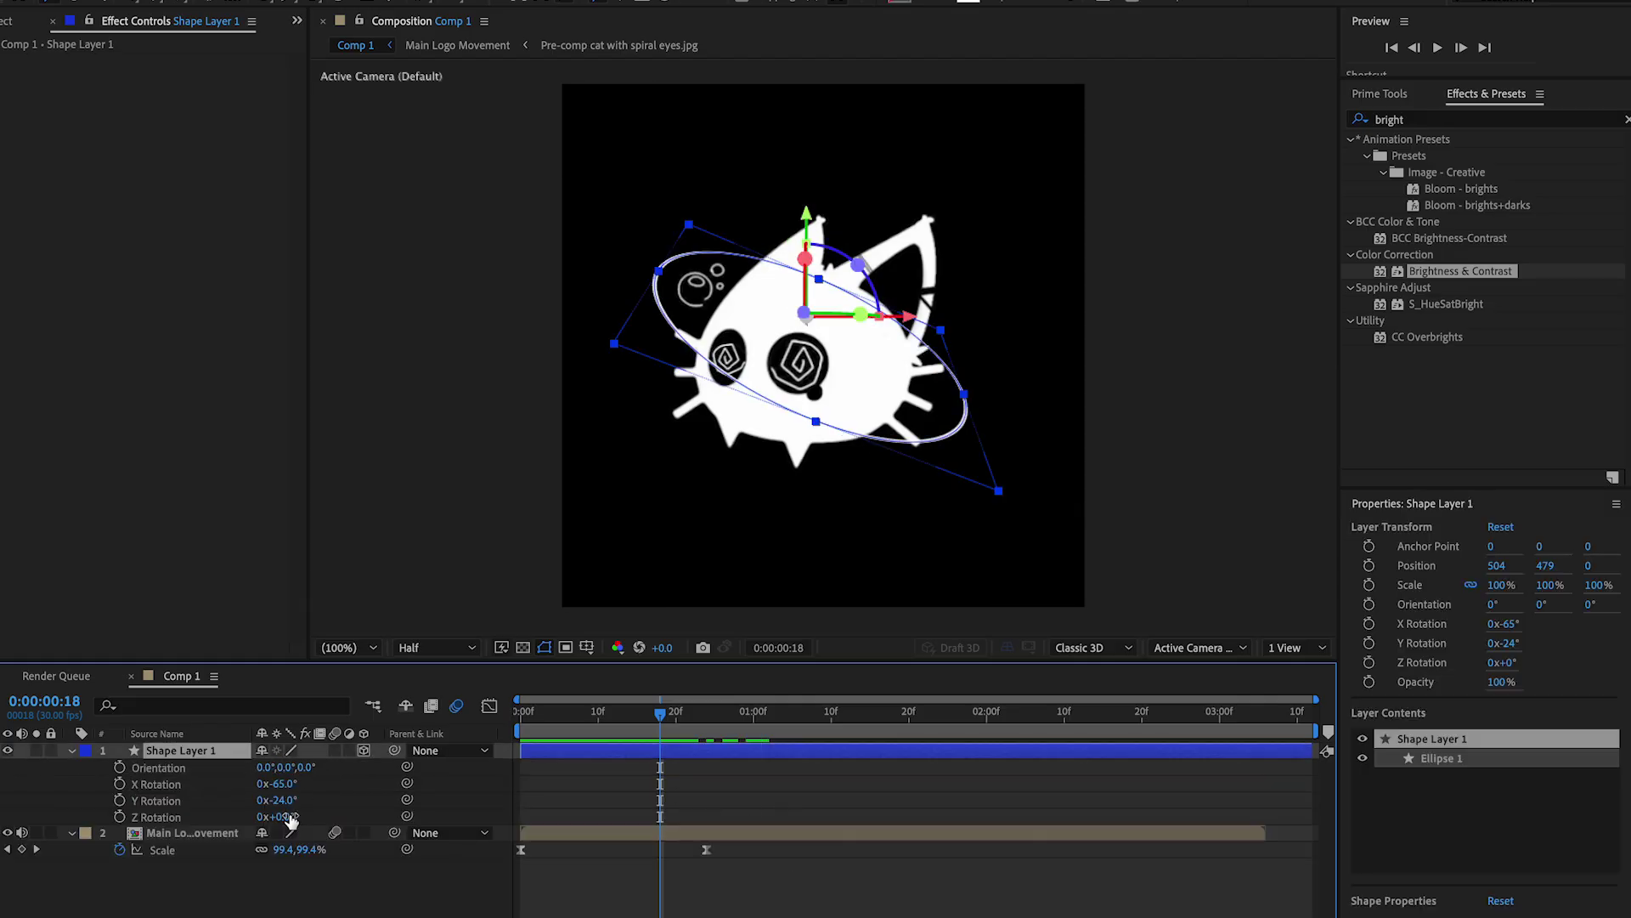
drag(284, 799, 328, 799)
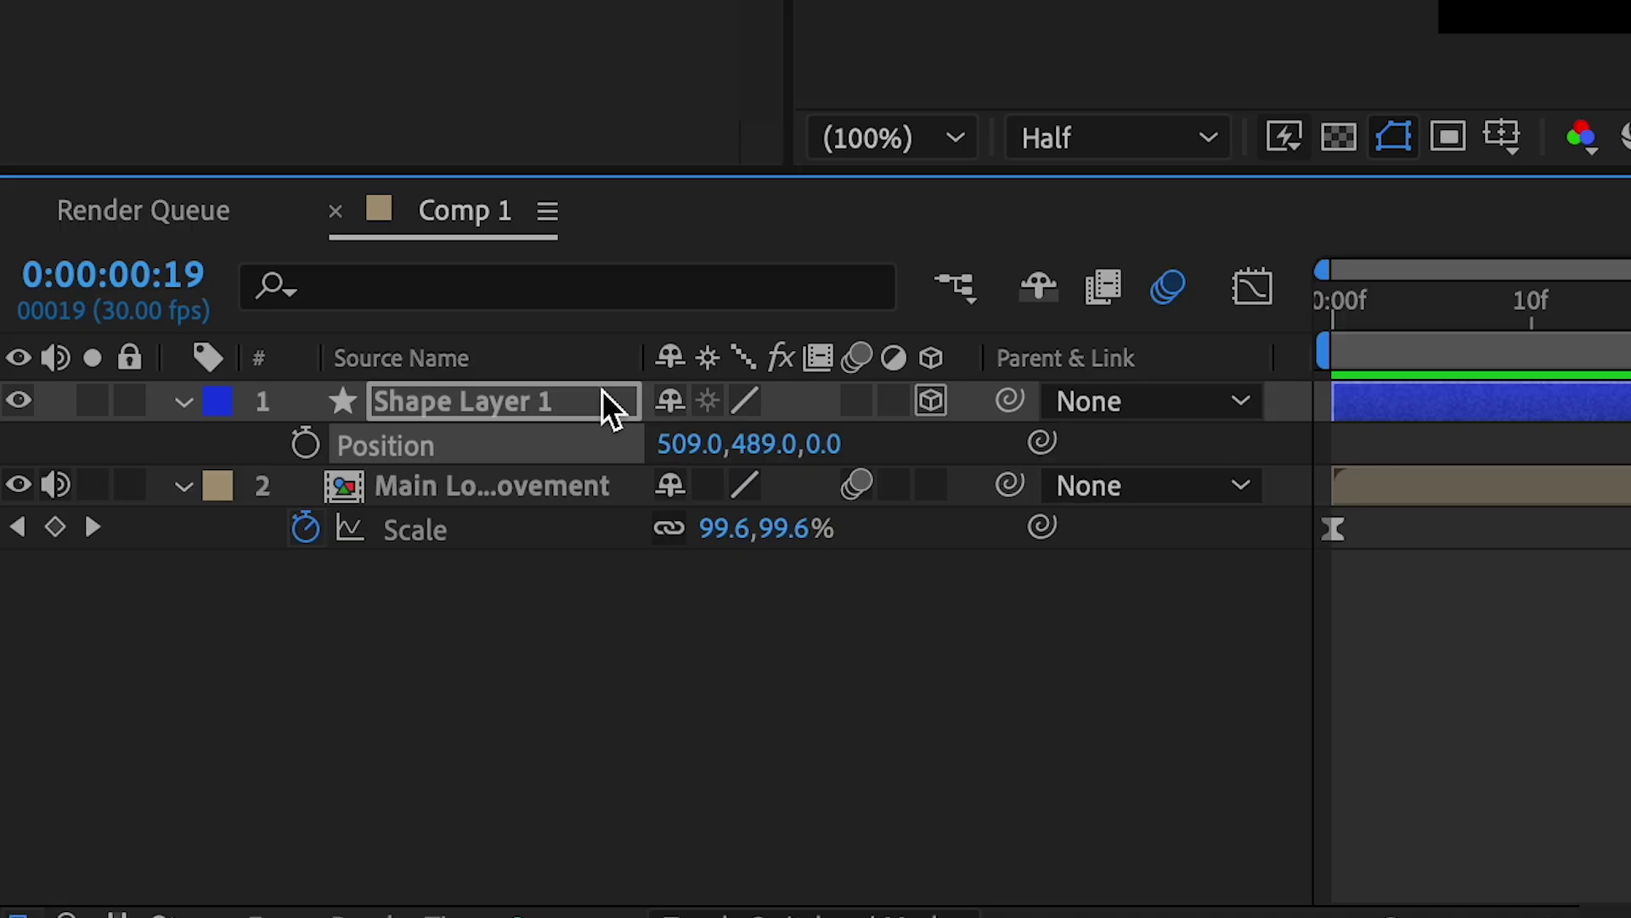
Expand the ring layer's properties and add Trim Paths to its contents.
click(178, 406)
click(170, 405)
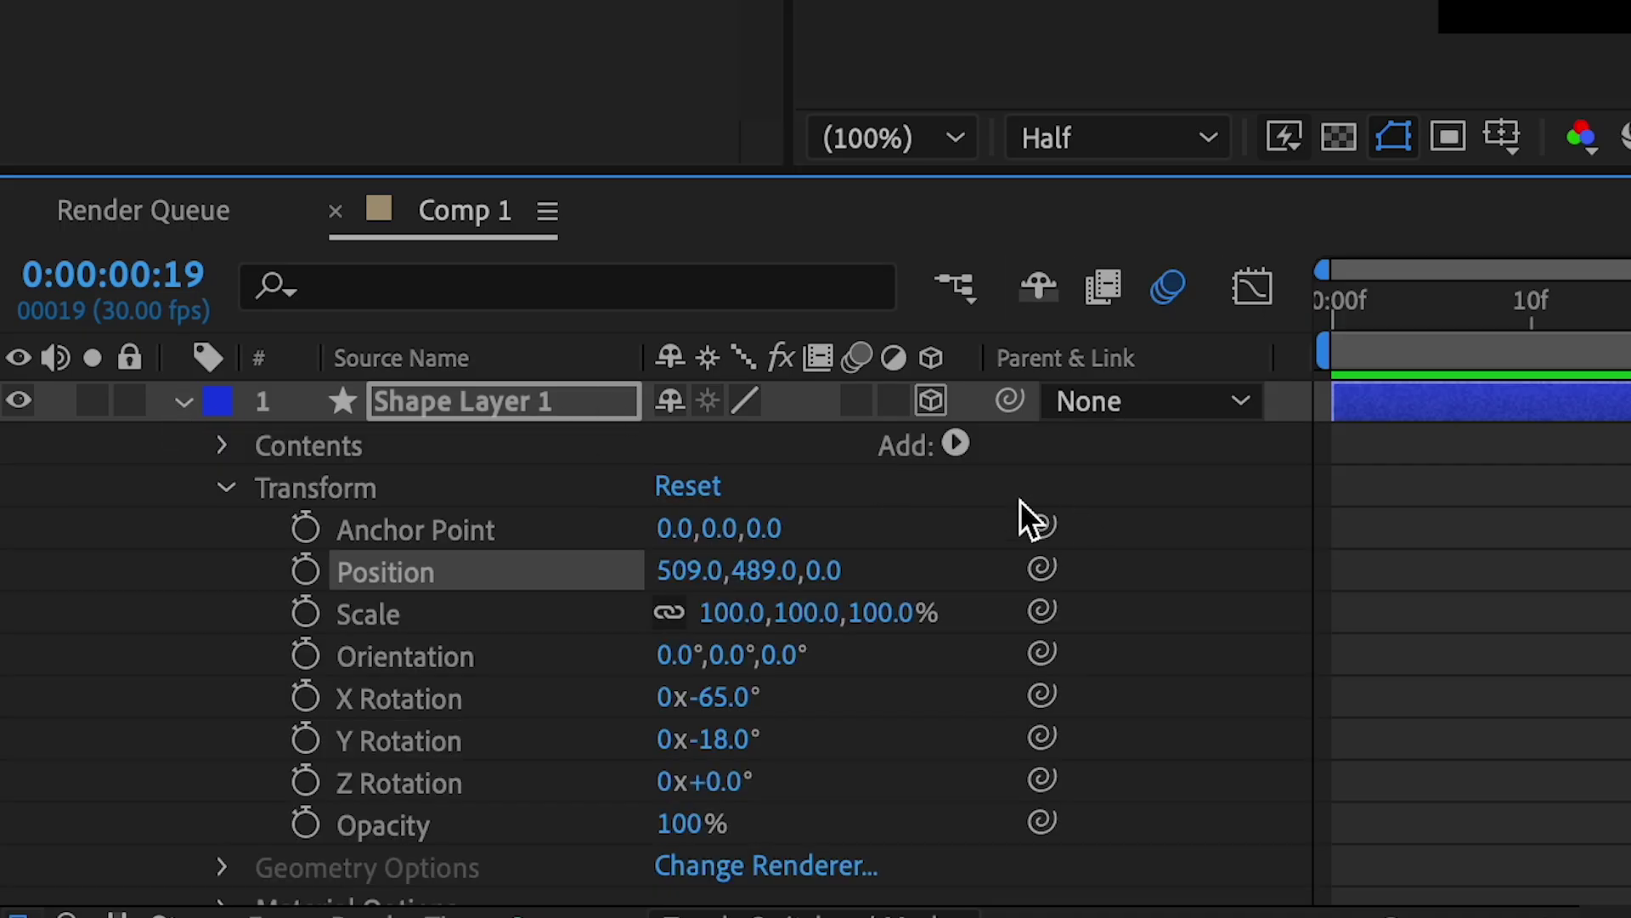
click(955, 443)
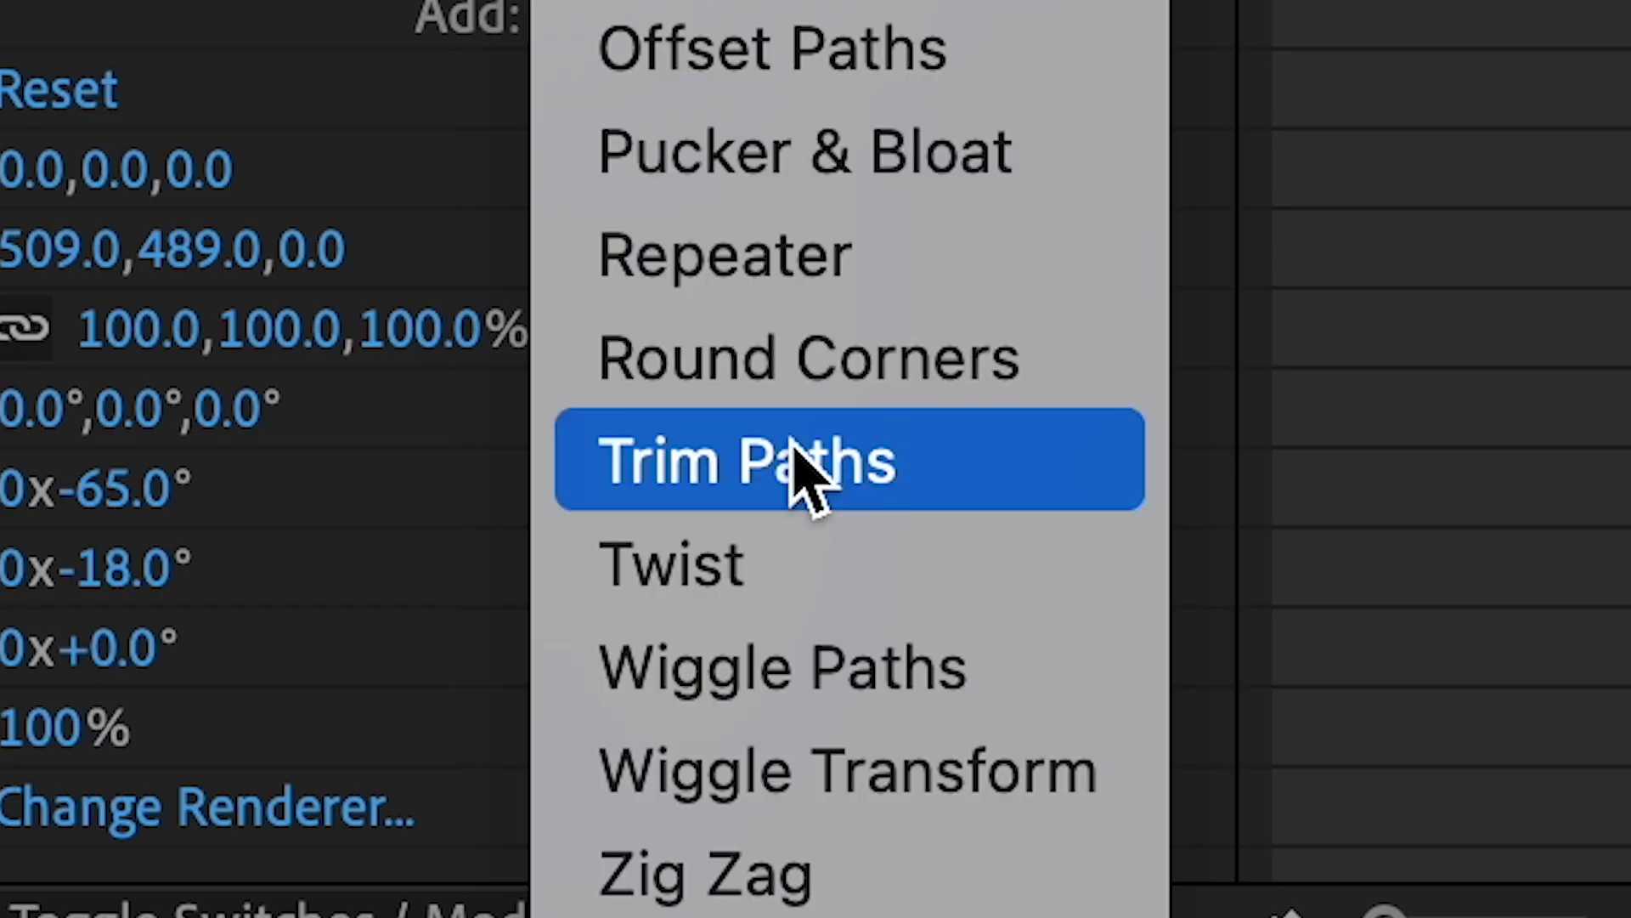
click(803, 471)
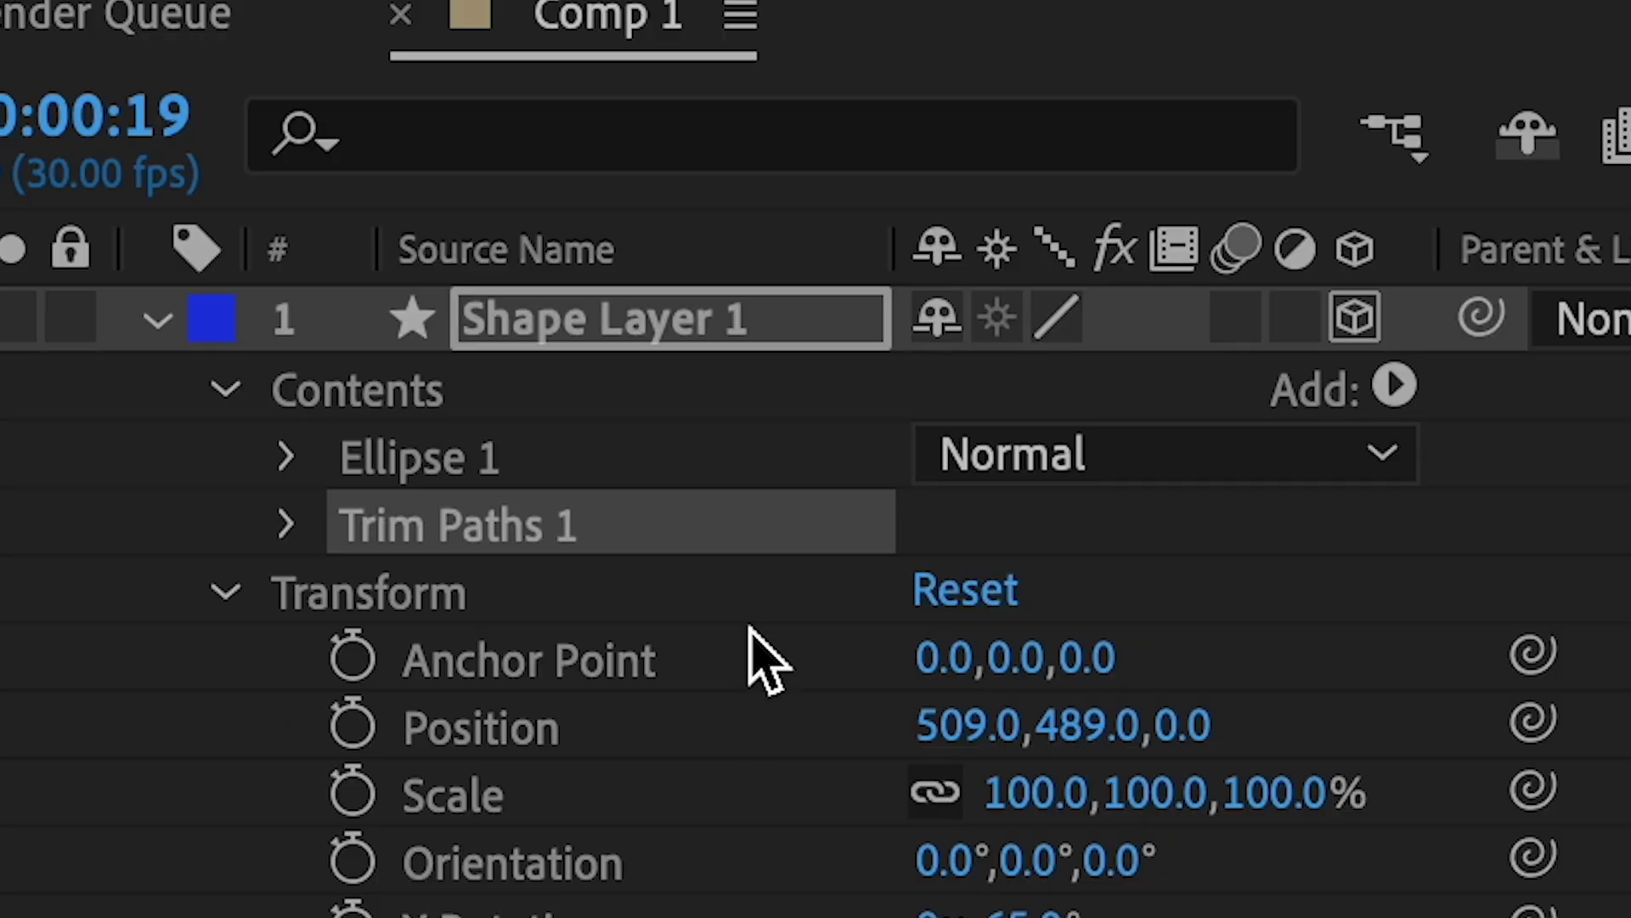
Keyframe the ring's Trim Paths Start at 100% on 0:00:00:19 and 0% on 0:00:01:04.
scroll(765, 659, down, 1)
click(286, 441)
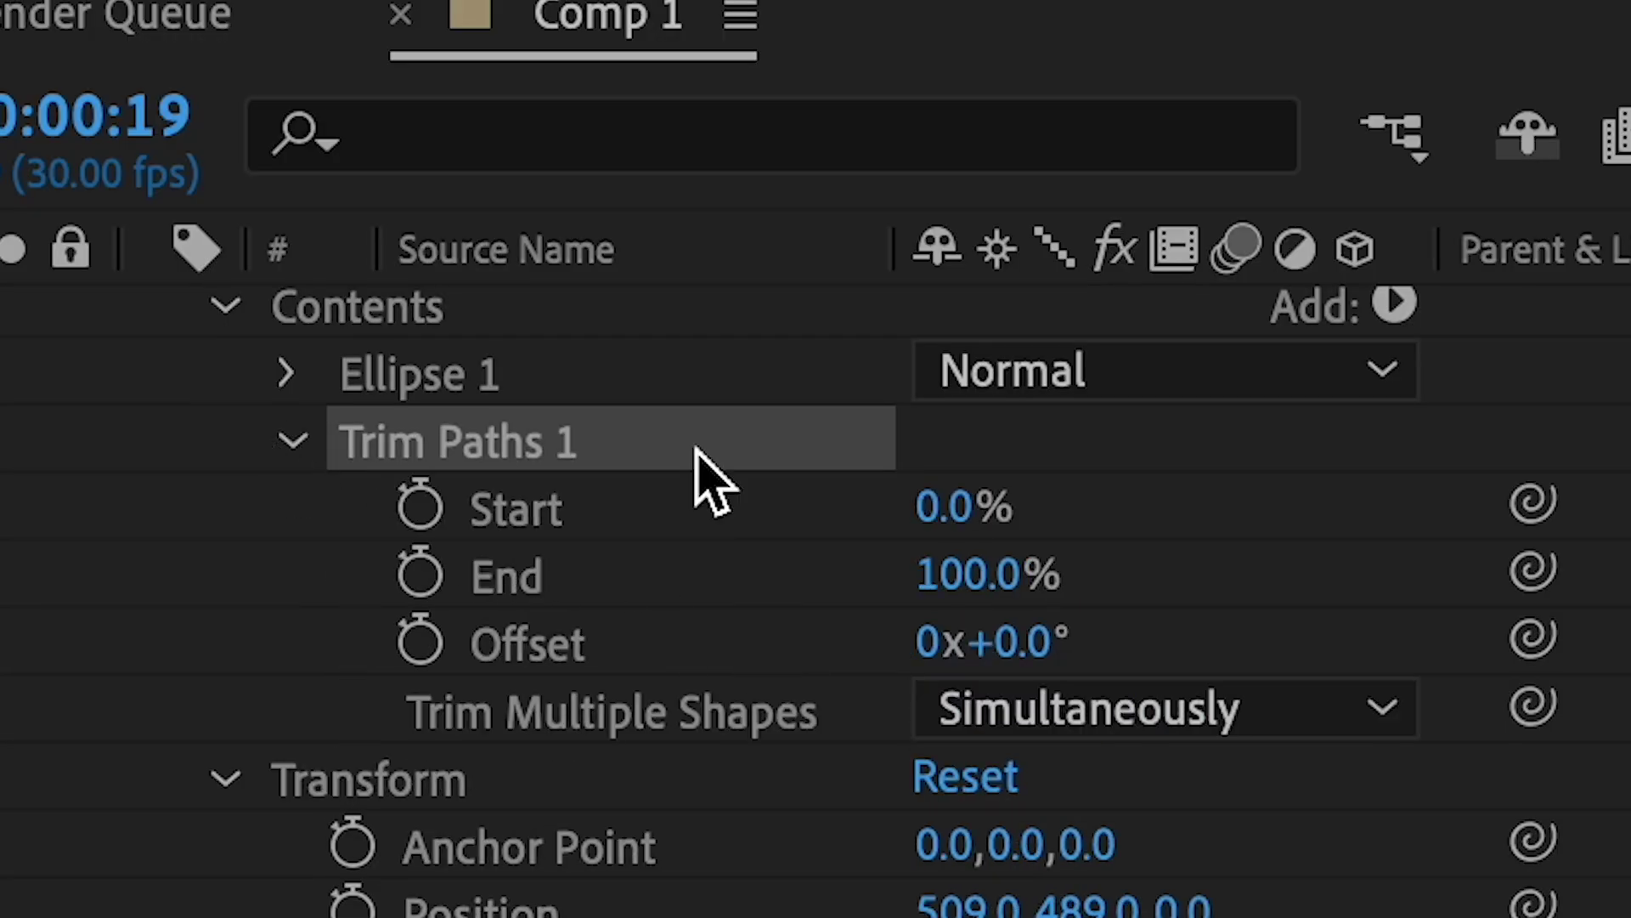
drag(944, 507, 1280, 474)
click(420, 507)
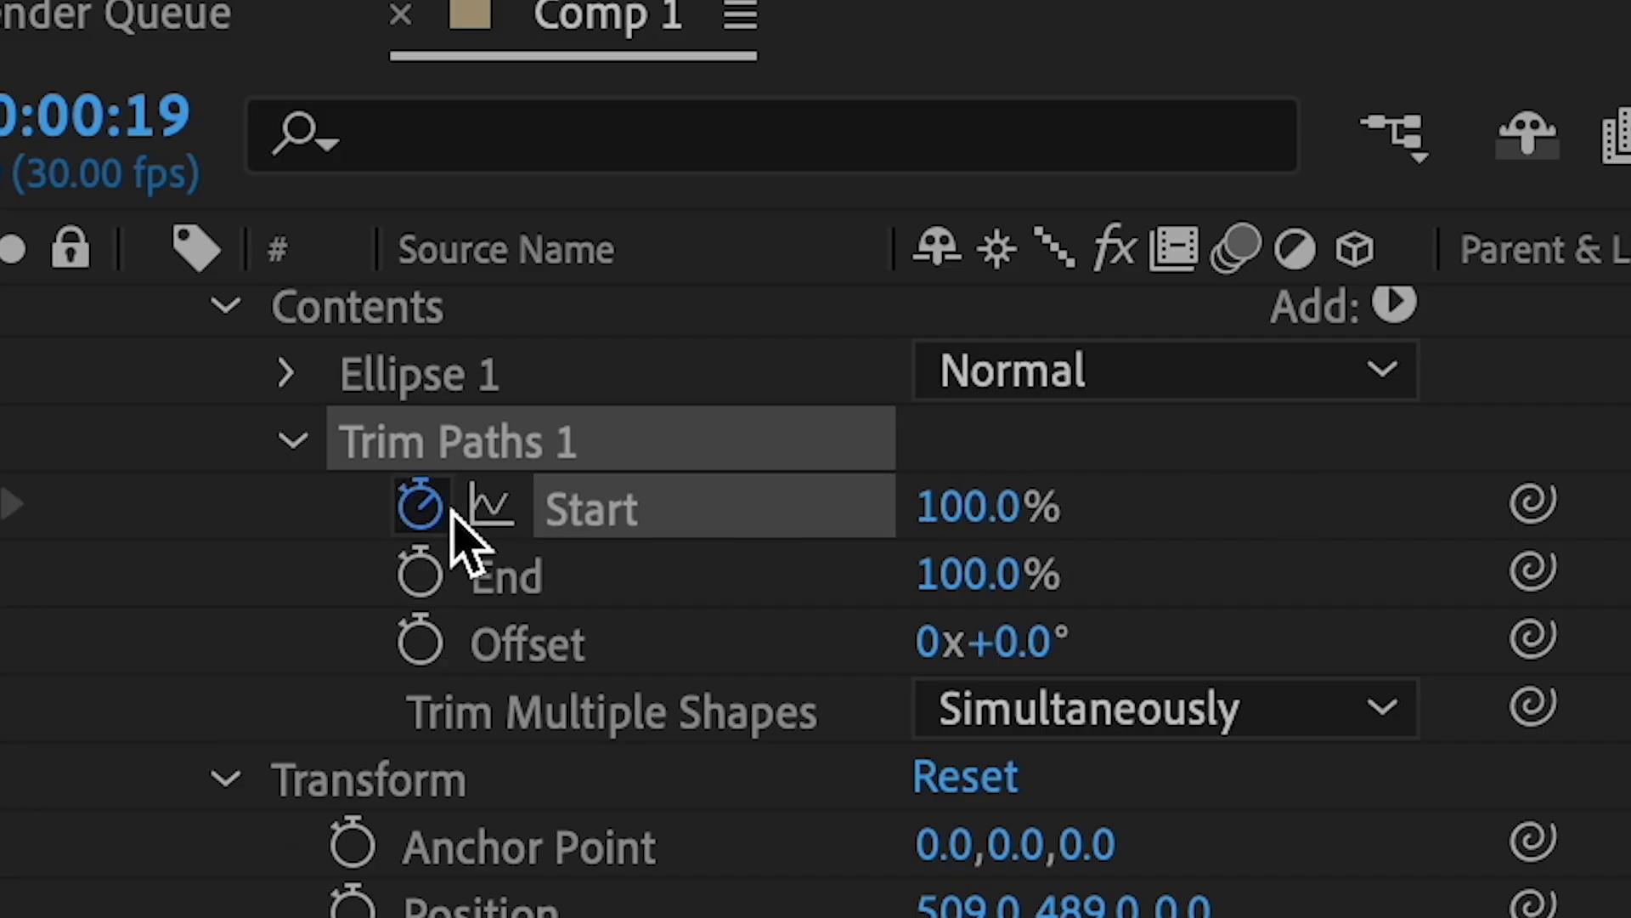
drag(601, 219, 959, 181)
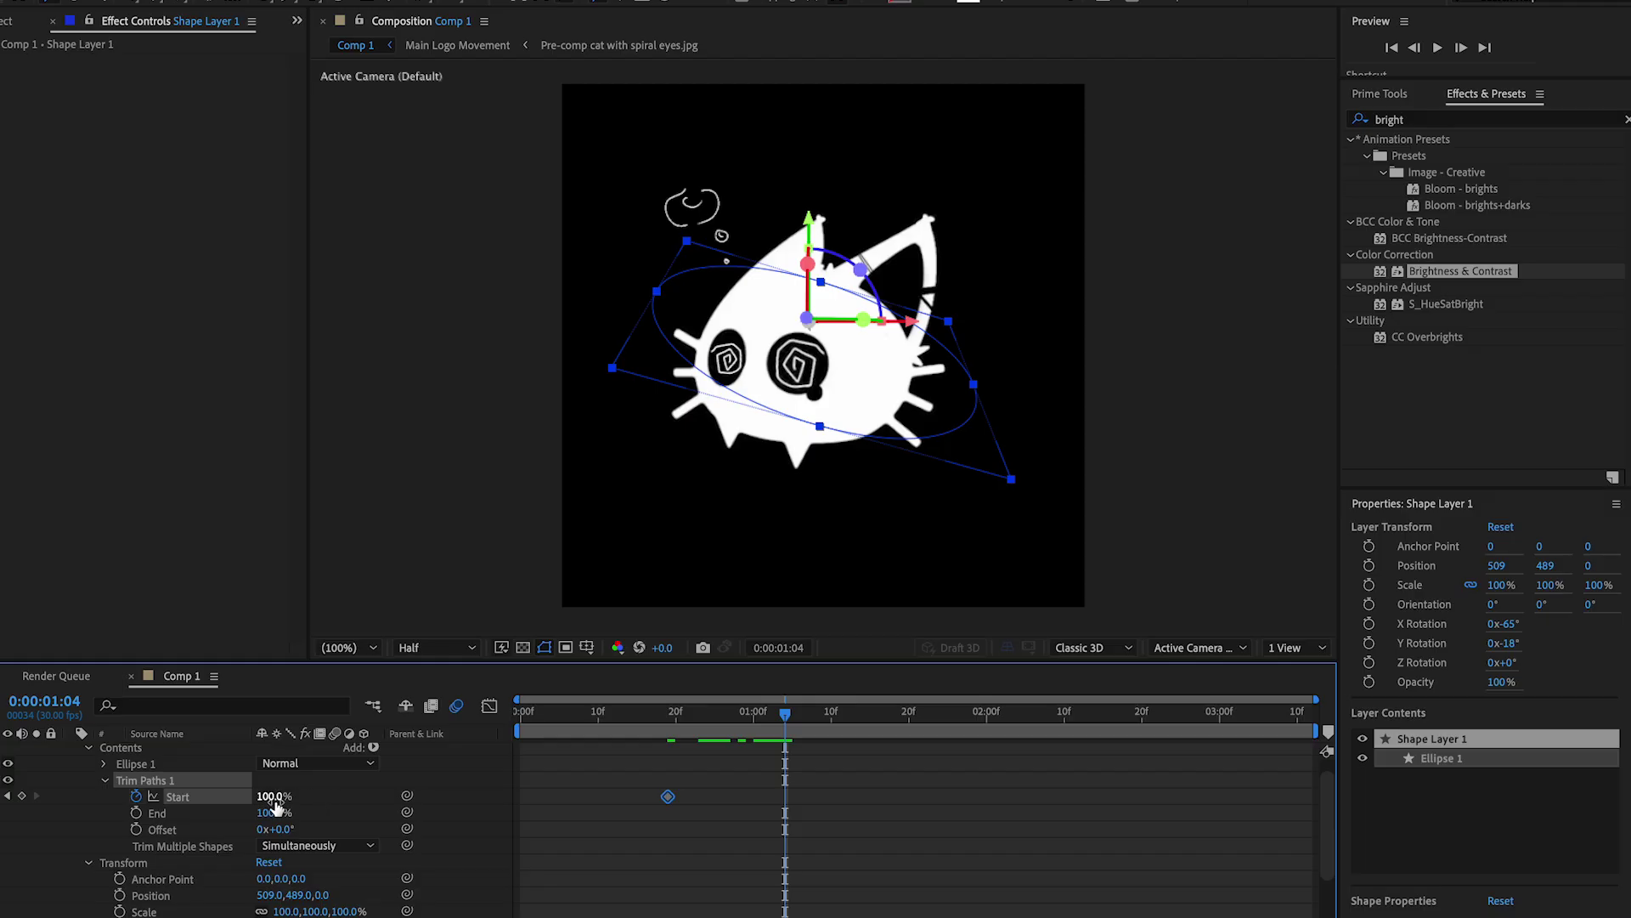
drag(344, 793, 175, 833)
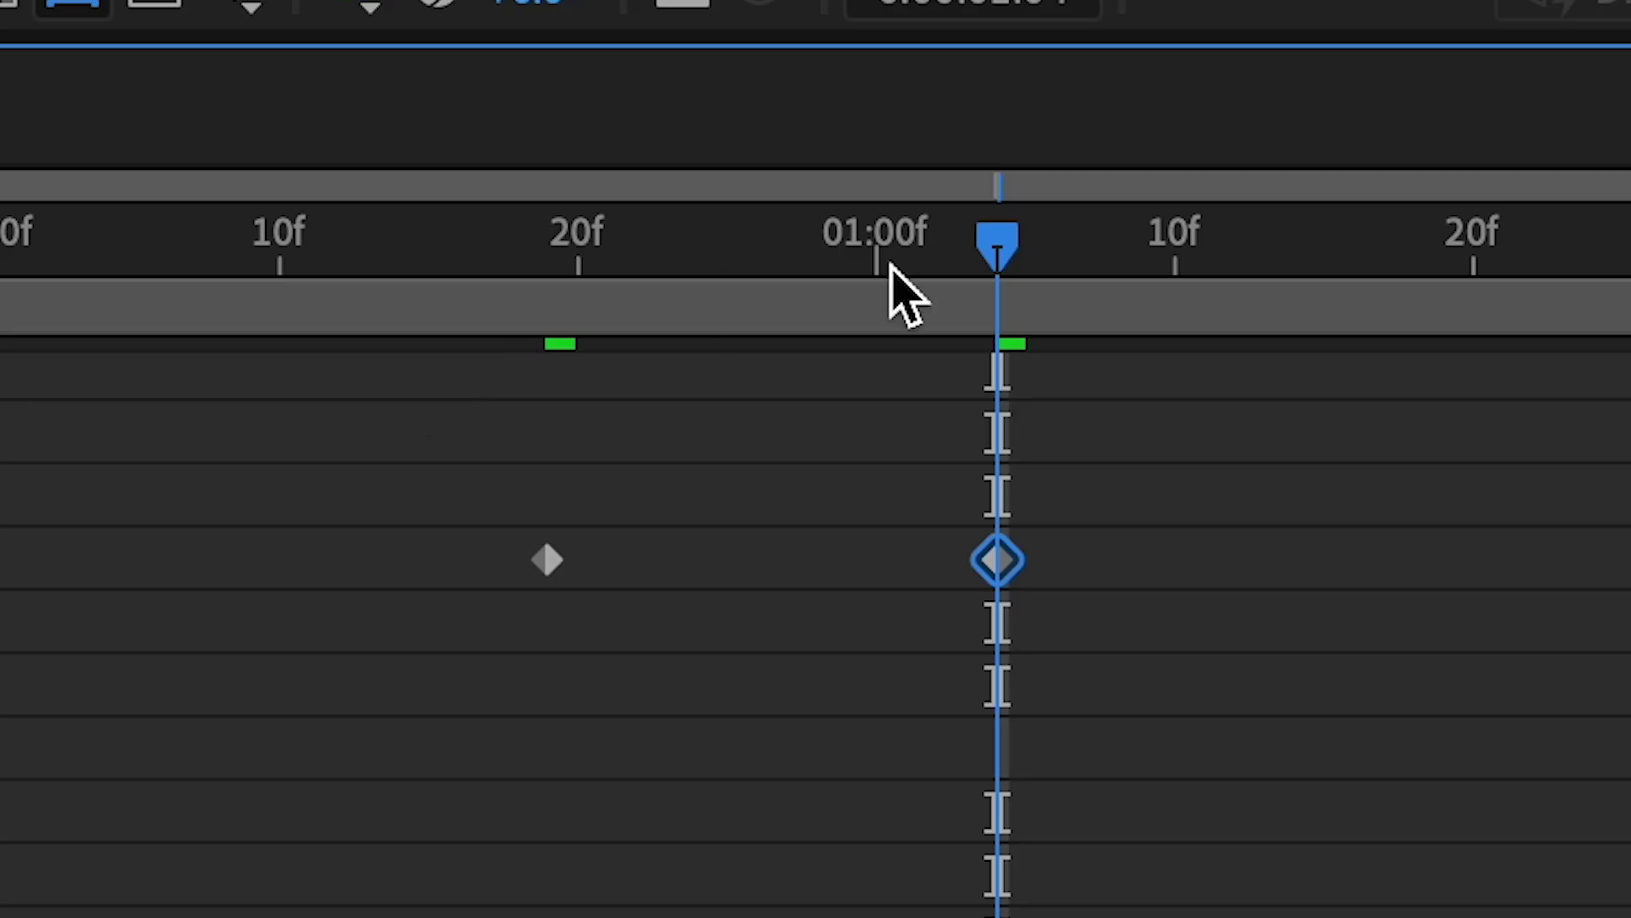
Keyframe the ring's Trim Paths End at 100% on 0:00:00:28 and 0% on 0:00:01:10.
drag(1006, 259, 816, 289)
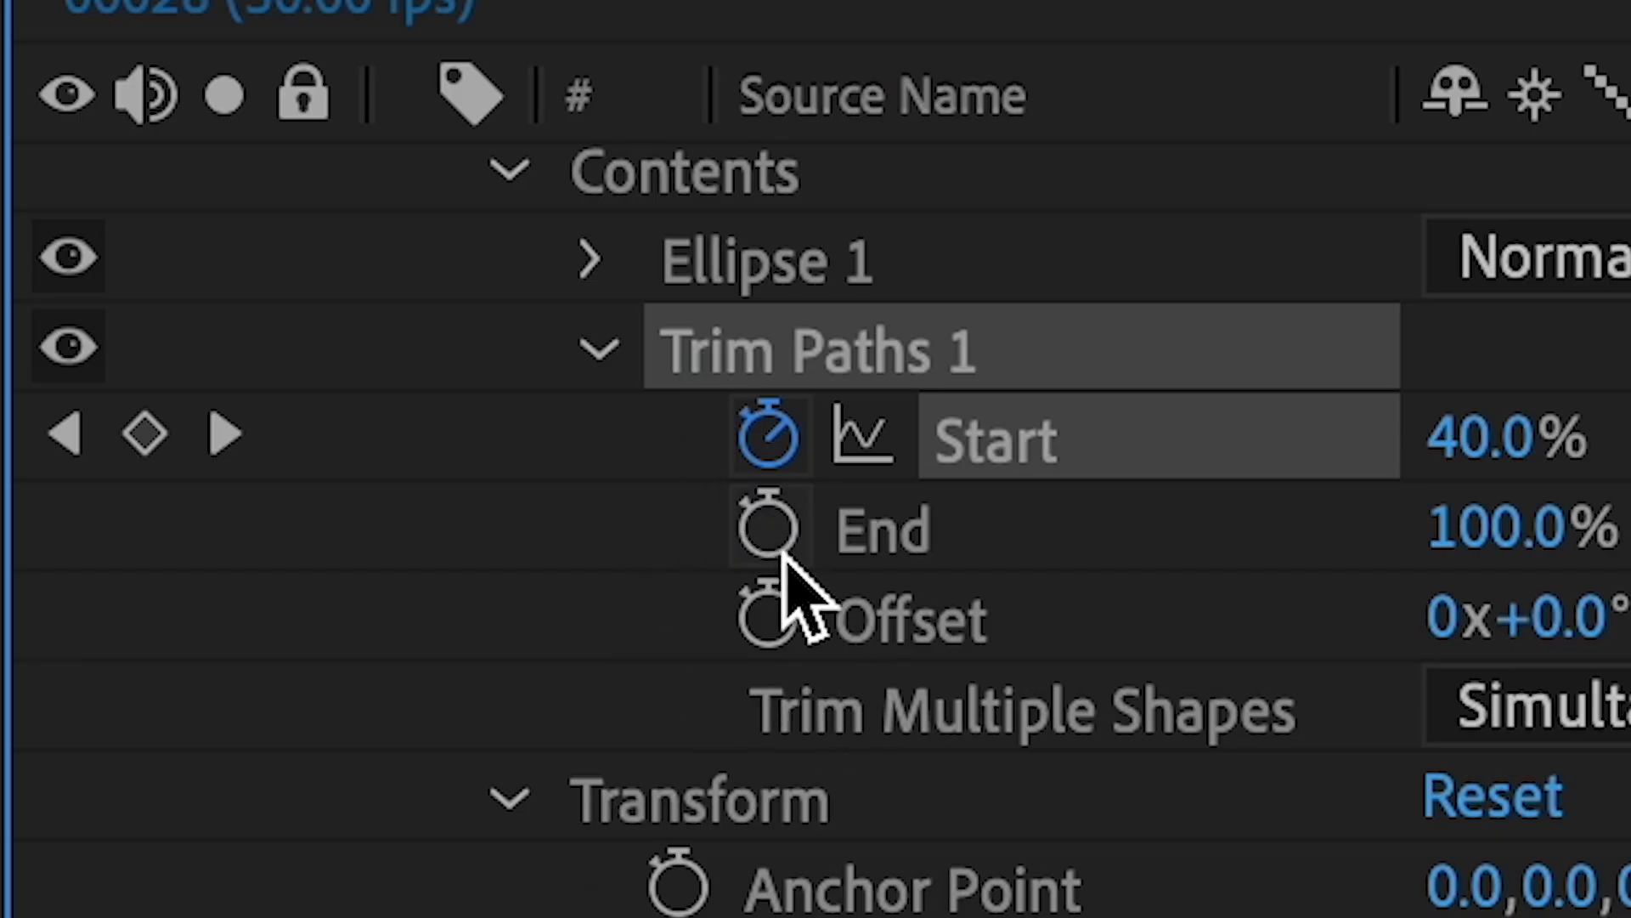
click(764, 528)
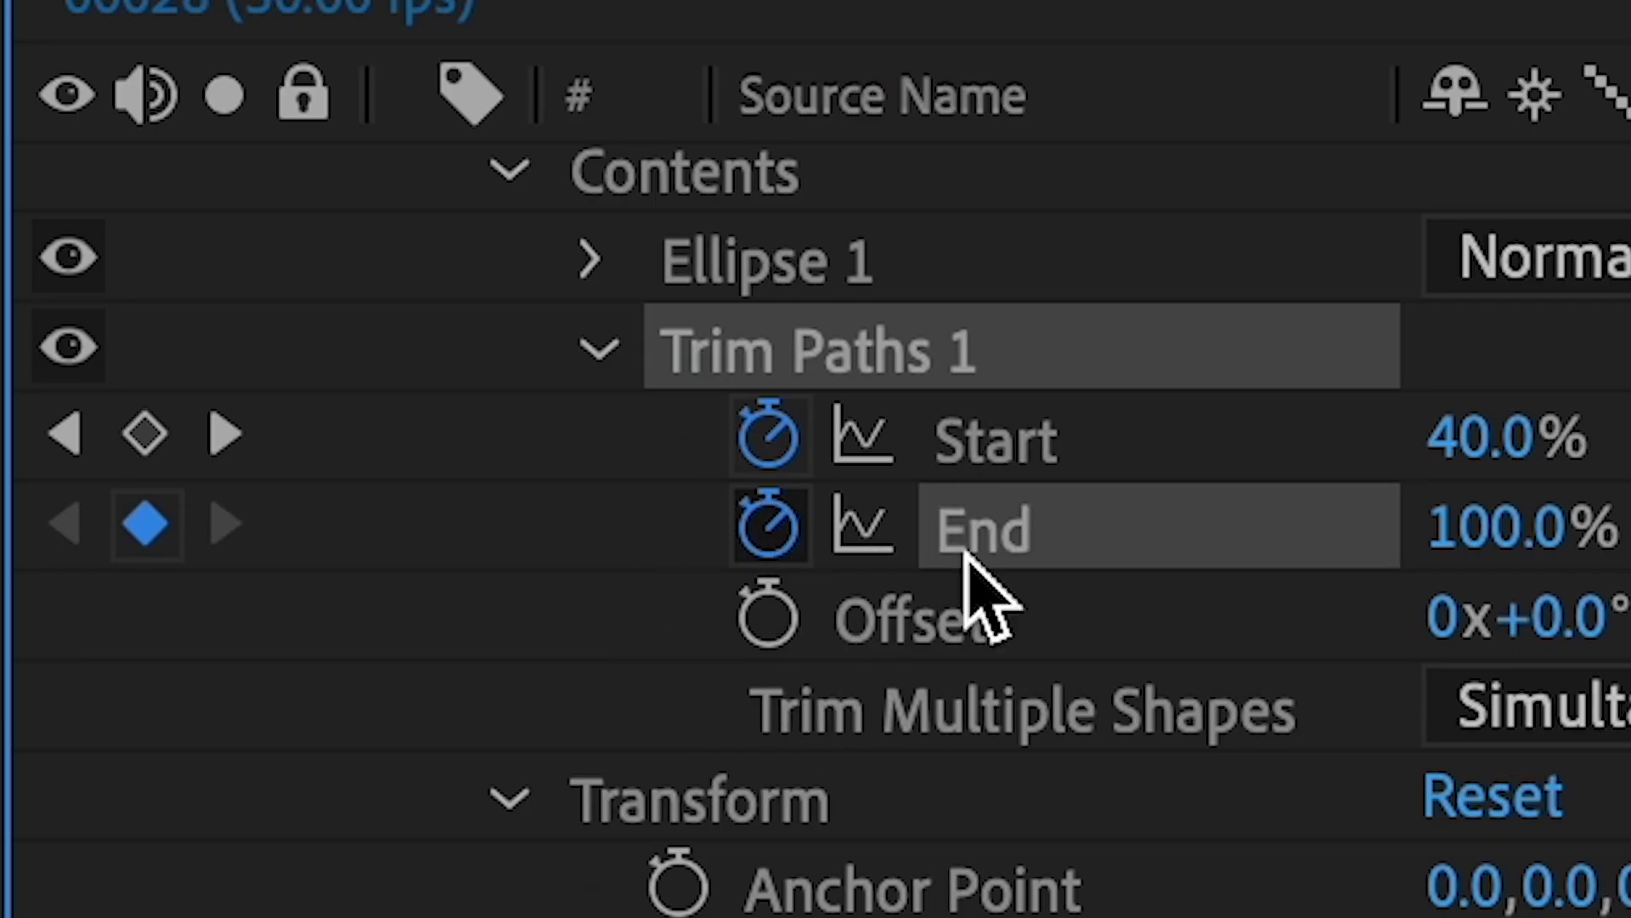
drag(724, 87, 1189, 111)
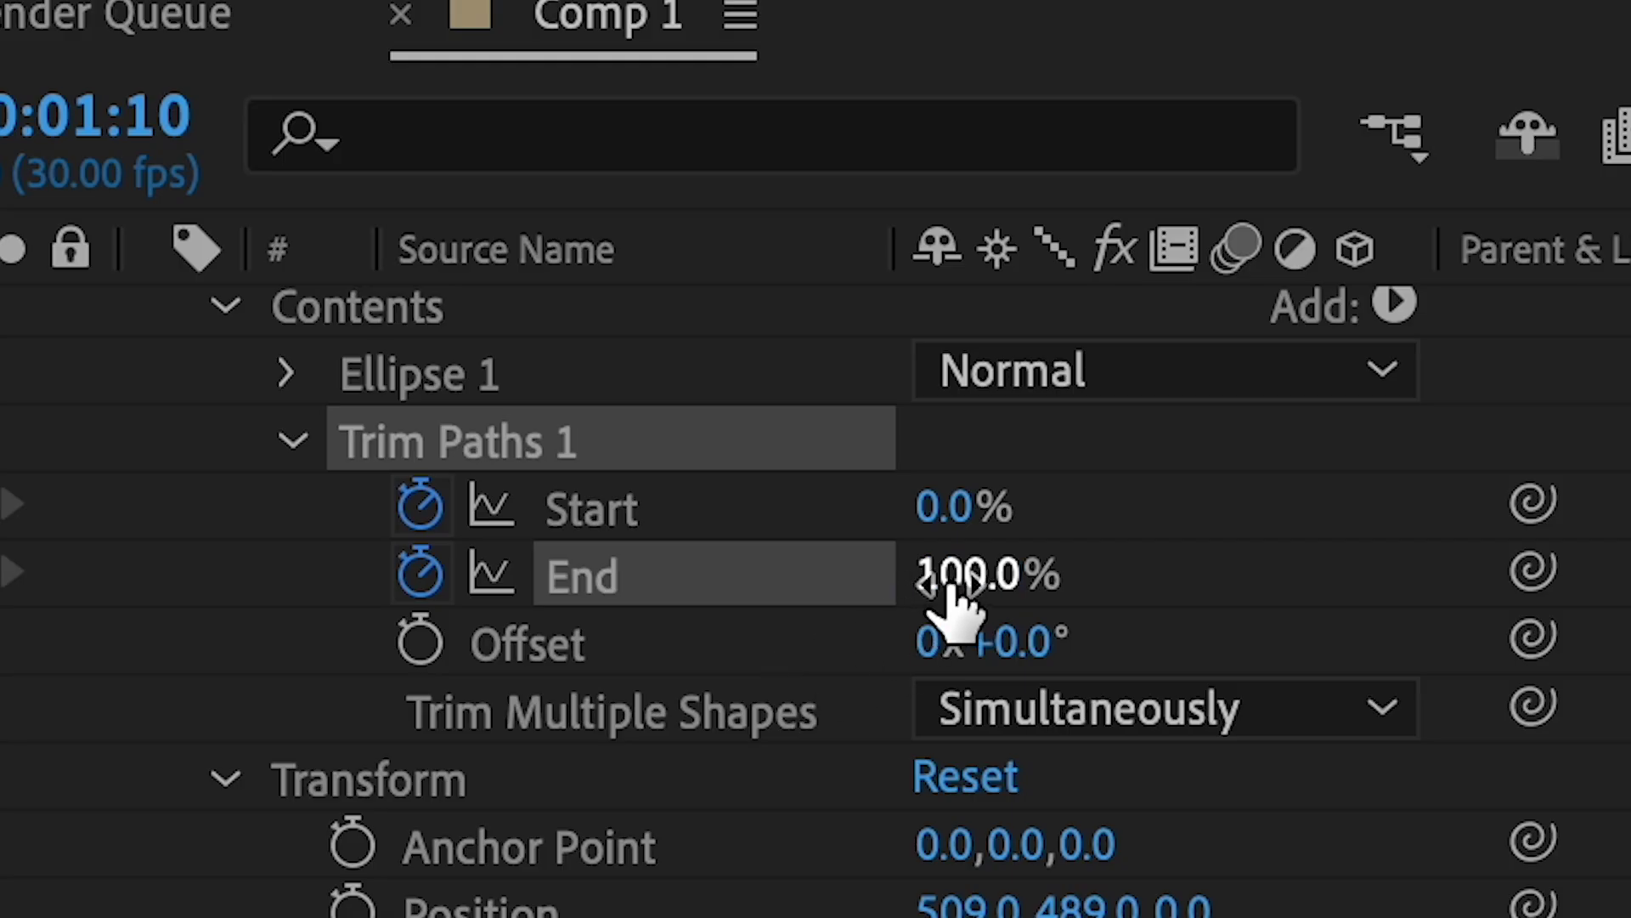
click(956, 578)
text(00)
key(Return)
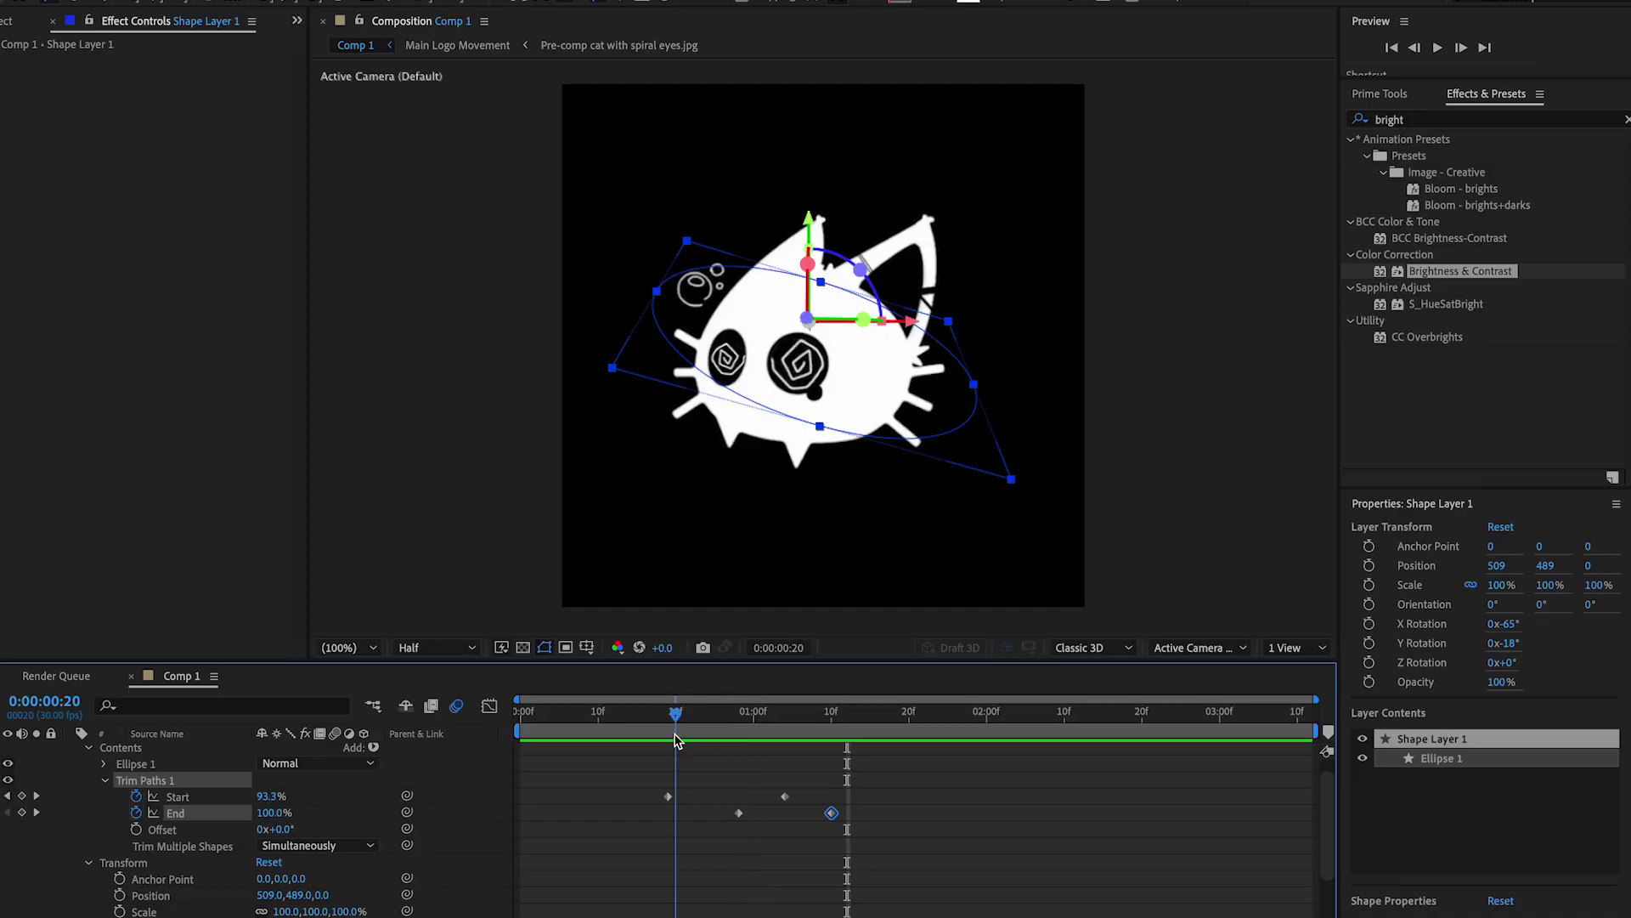
Preview the ring animation and enable motion blur on Shape Layer 1.
drag(677, 739, 577, 759)
key(space)
key(space)
key(space)
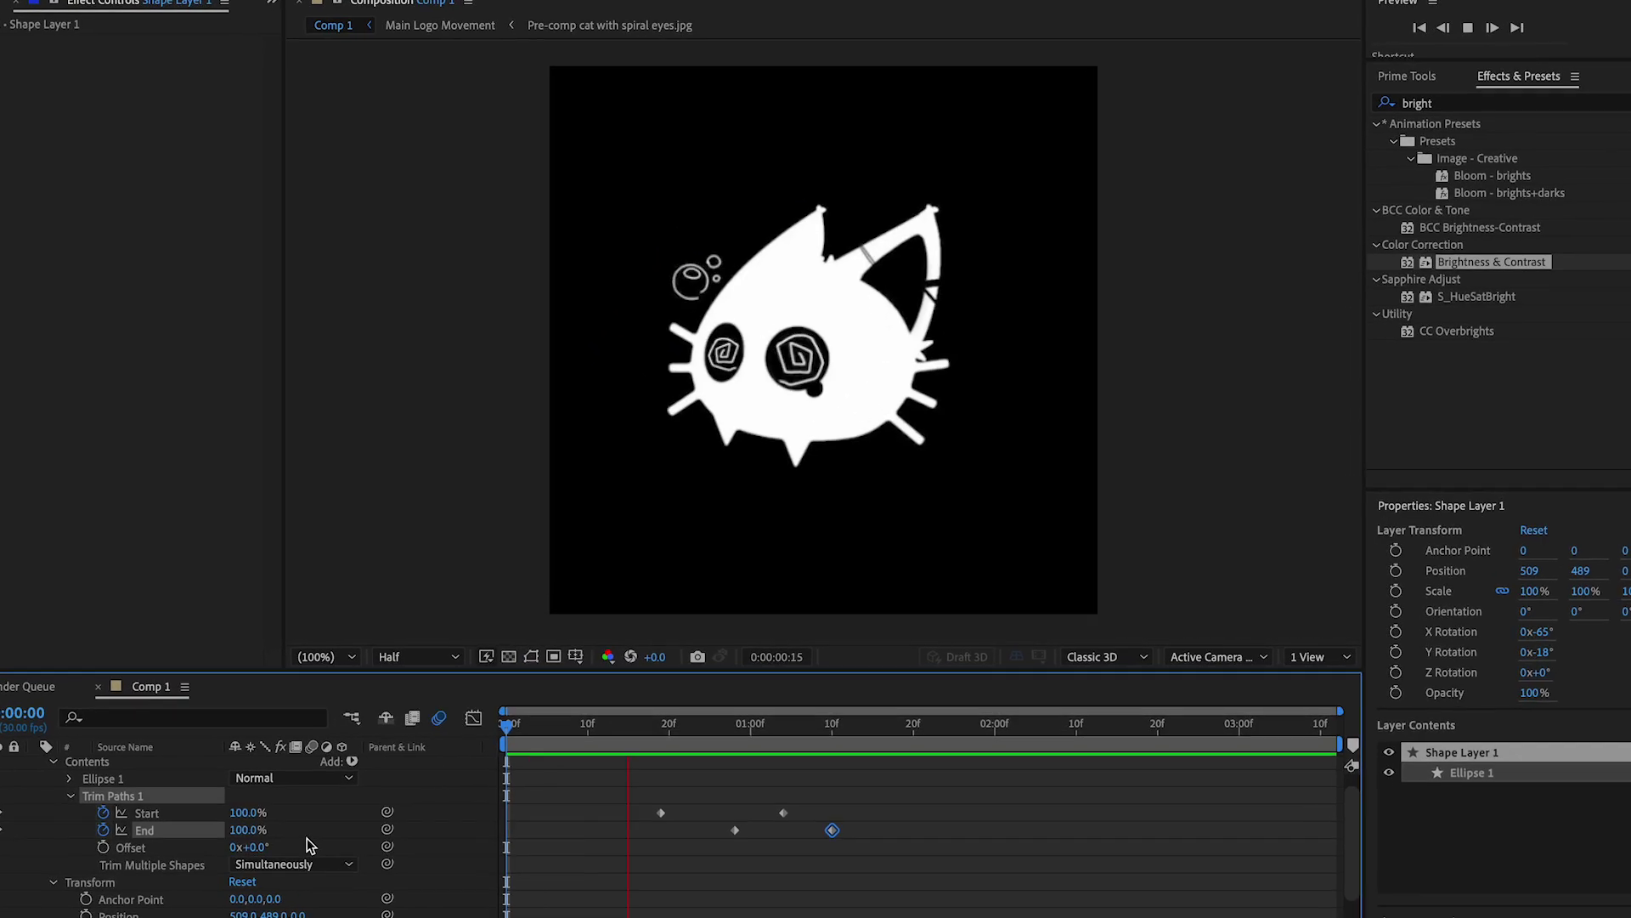
key(space)
drag(568, 716, 554, 802)
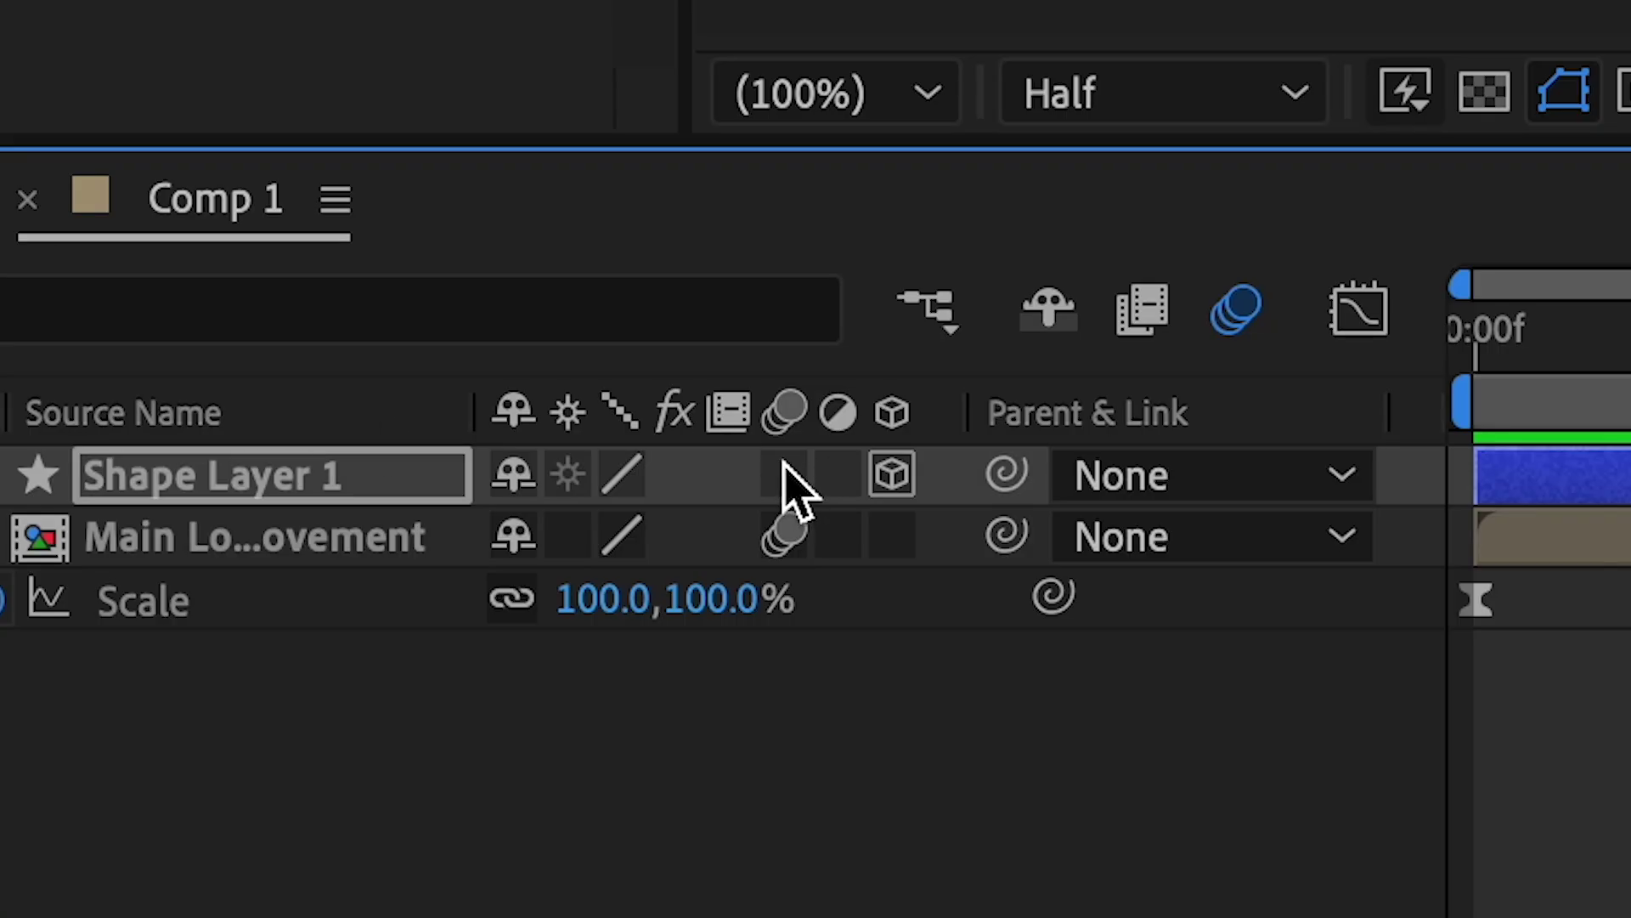
click(786, 476)
key(space)
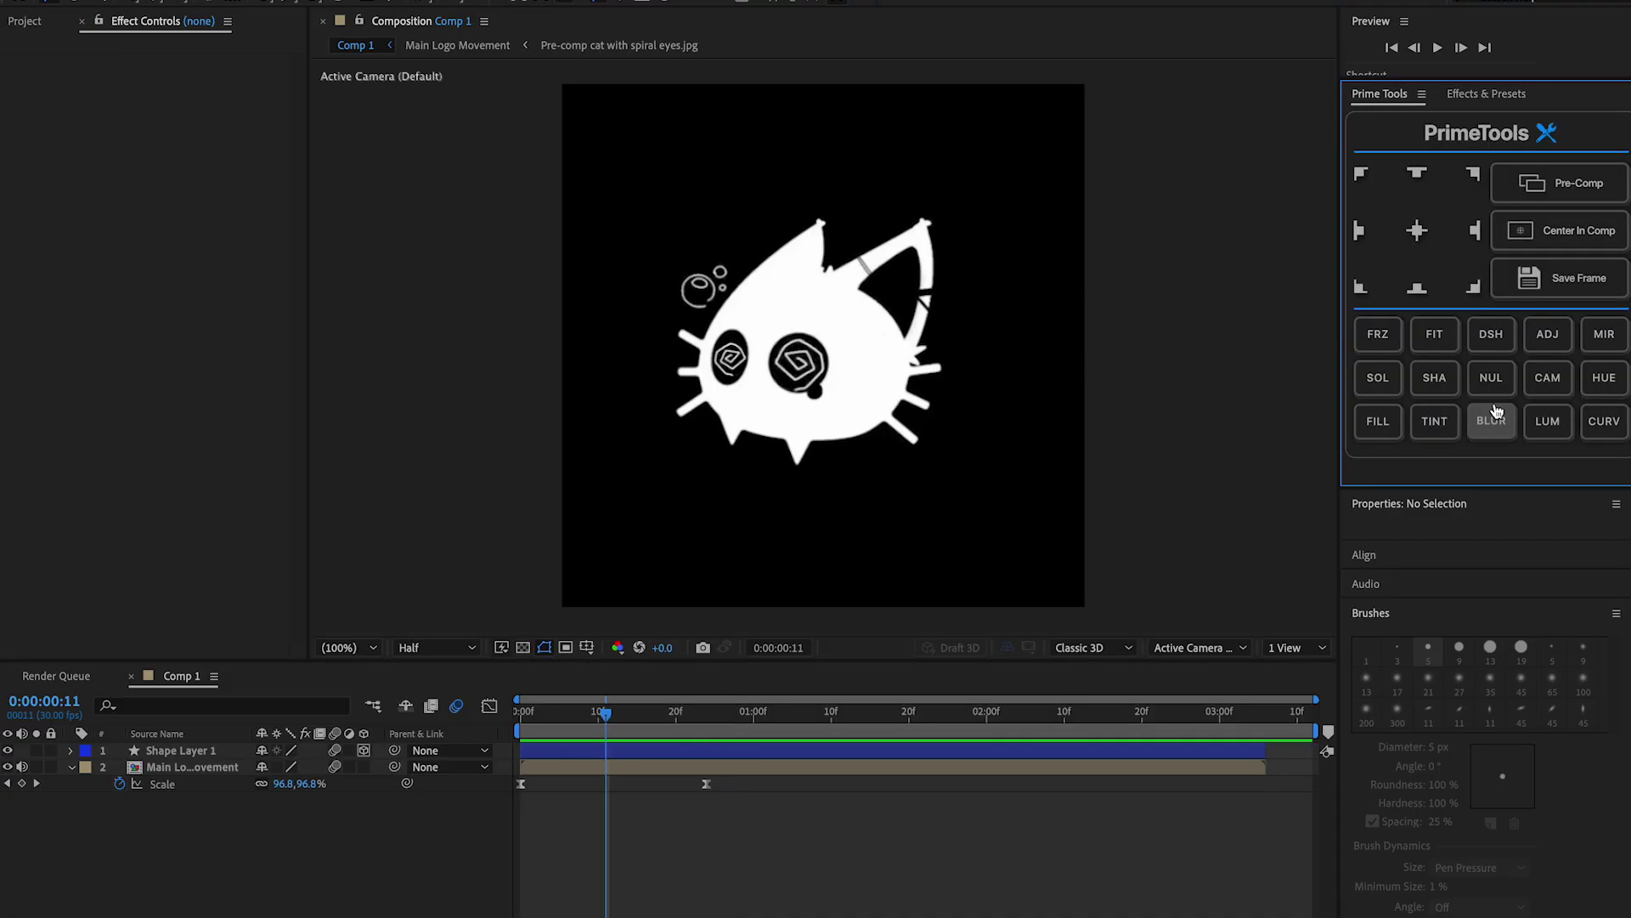
Create a null object and parent Shape Layer 1 and Main Logo Movement to it.
click(1495, 384)
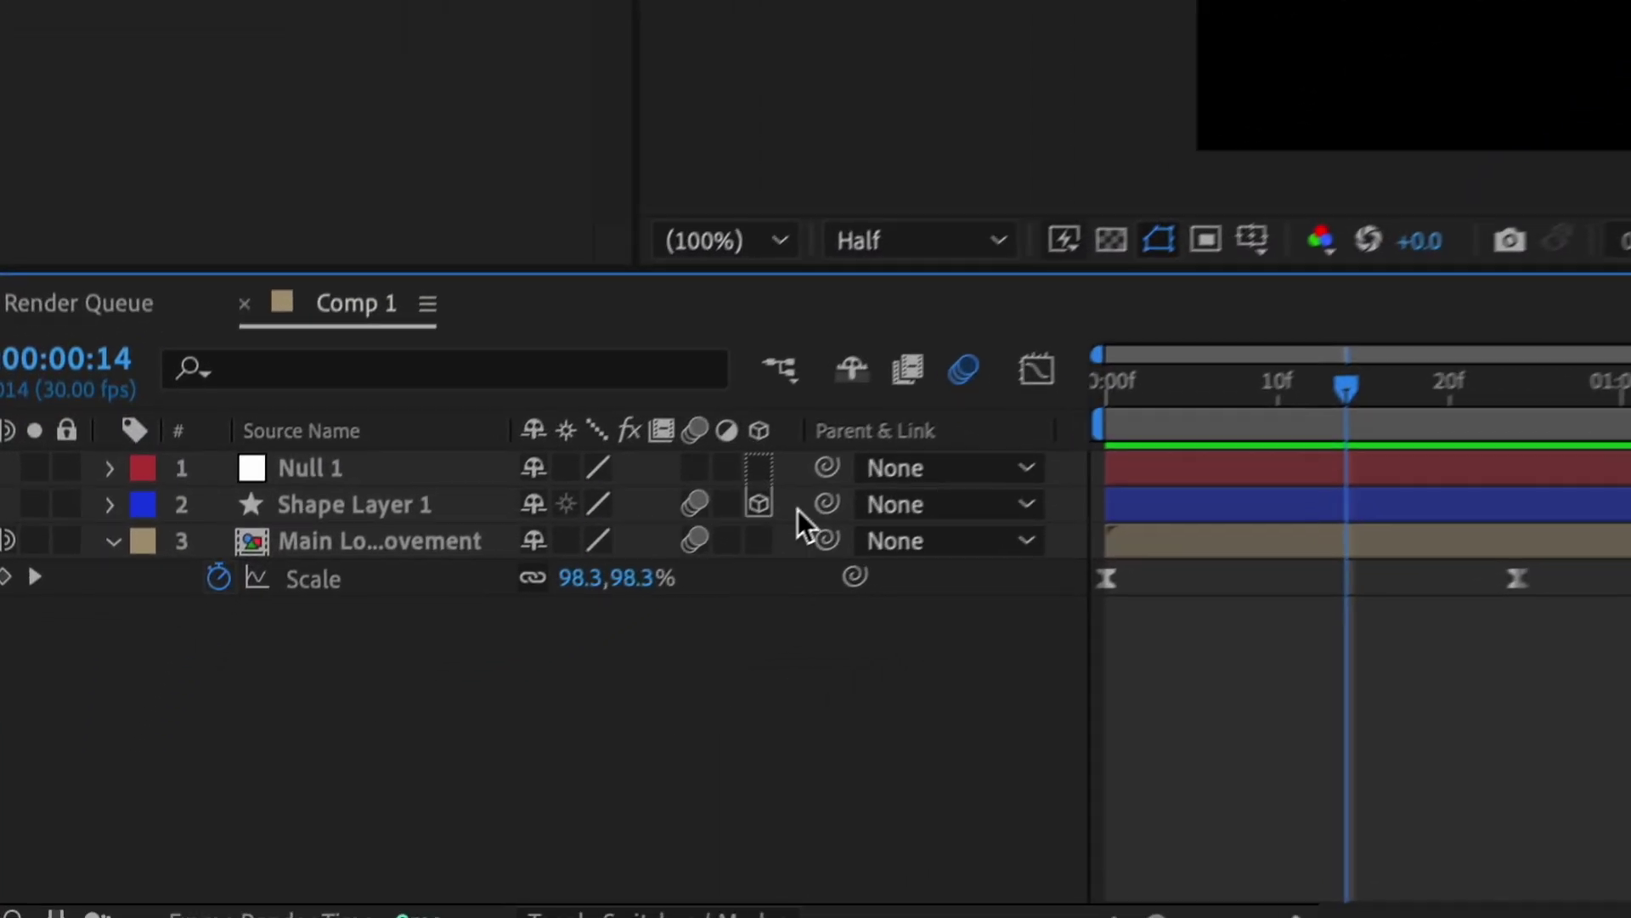
click(382, 635)
shift+click(293, 604)
drag(664, 604, 274, 577)
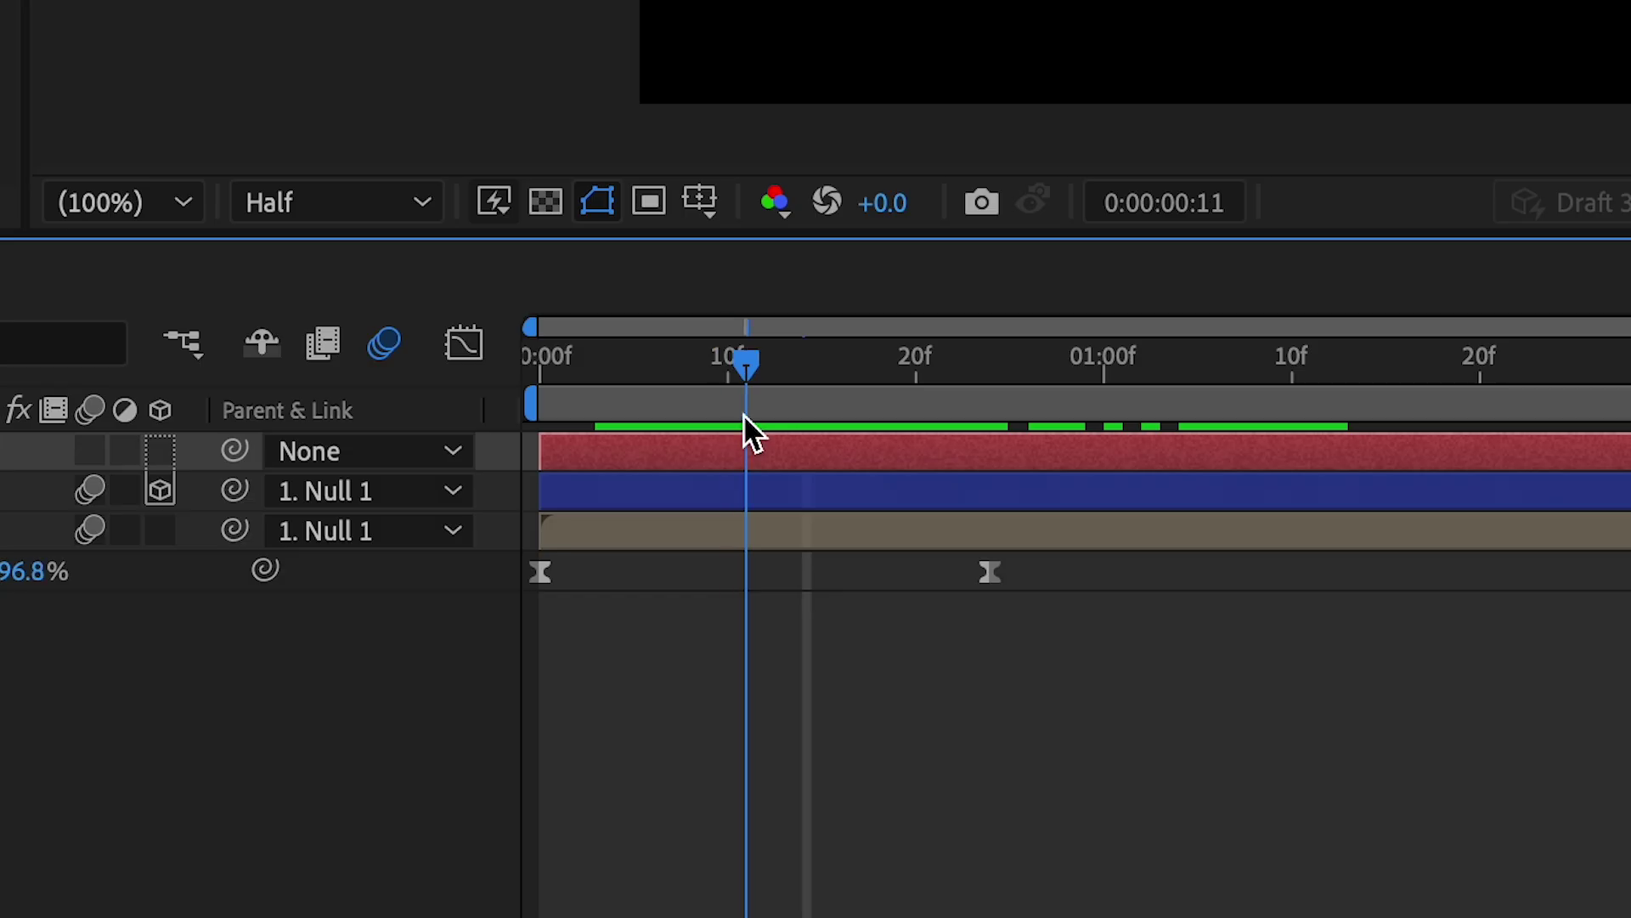
Keyframe the null's Scale at 100% on 0:00:00:13 and 114% on 0:00:01:09.
drag(745, 416, 780, 413)
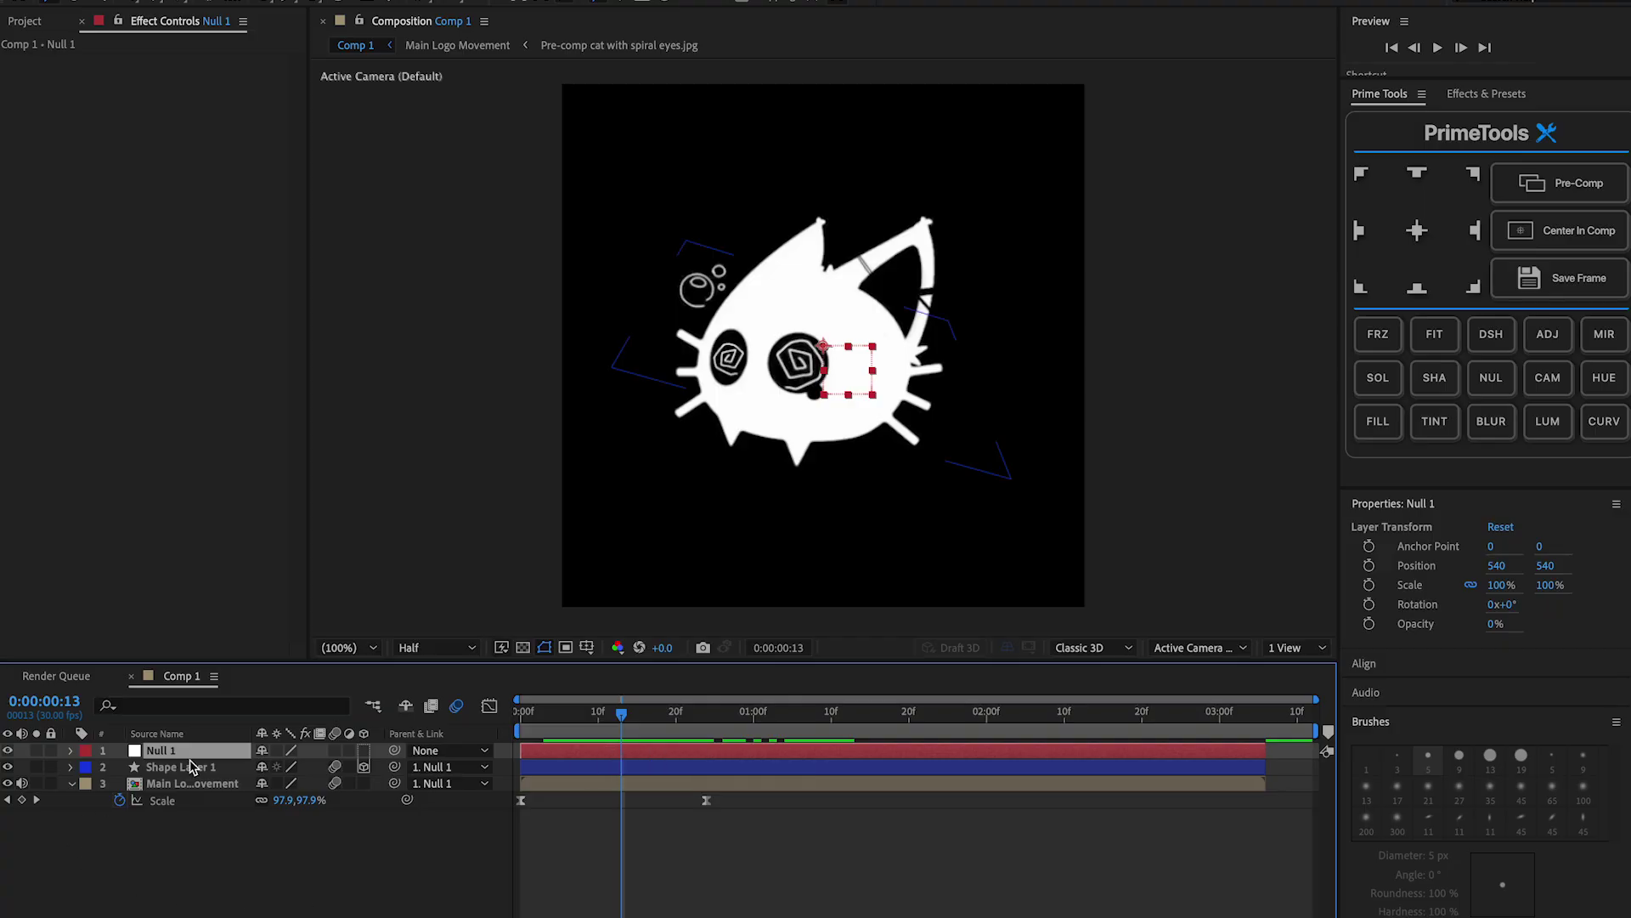
click(120, 768)
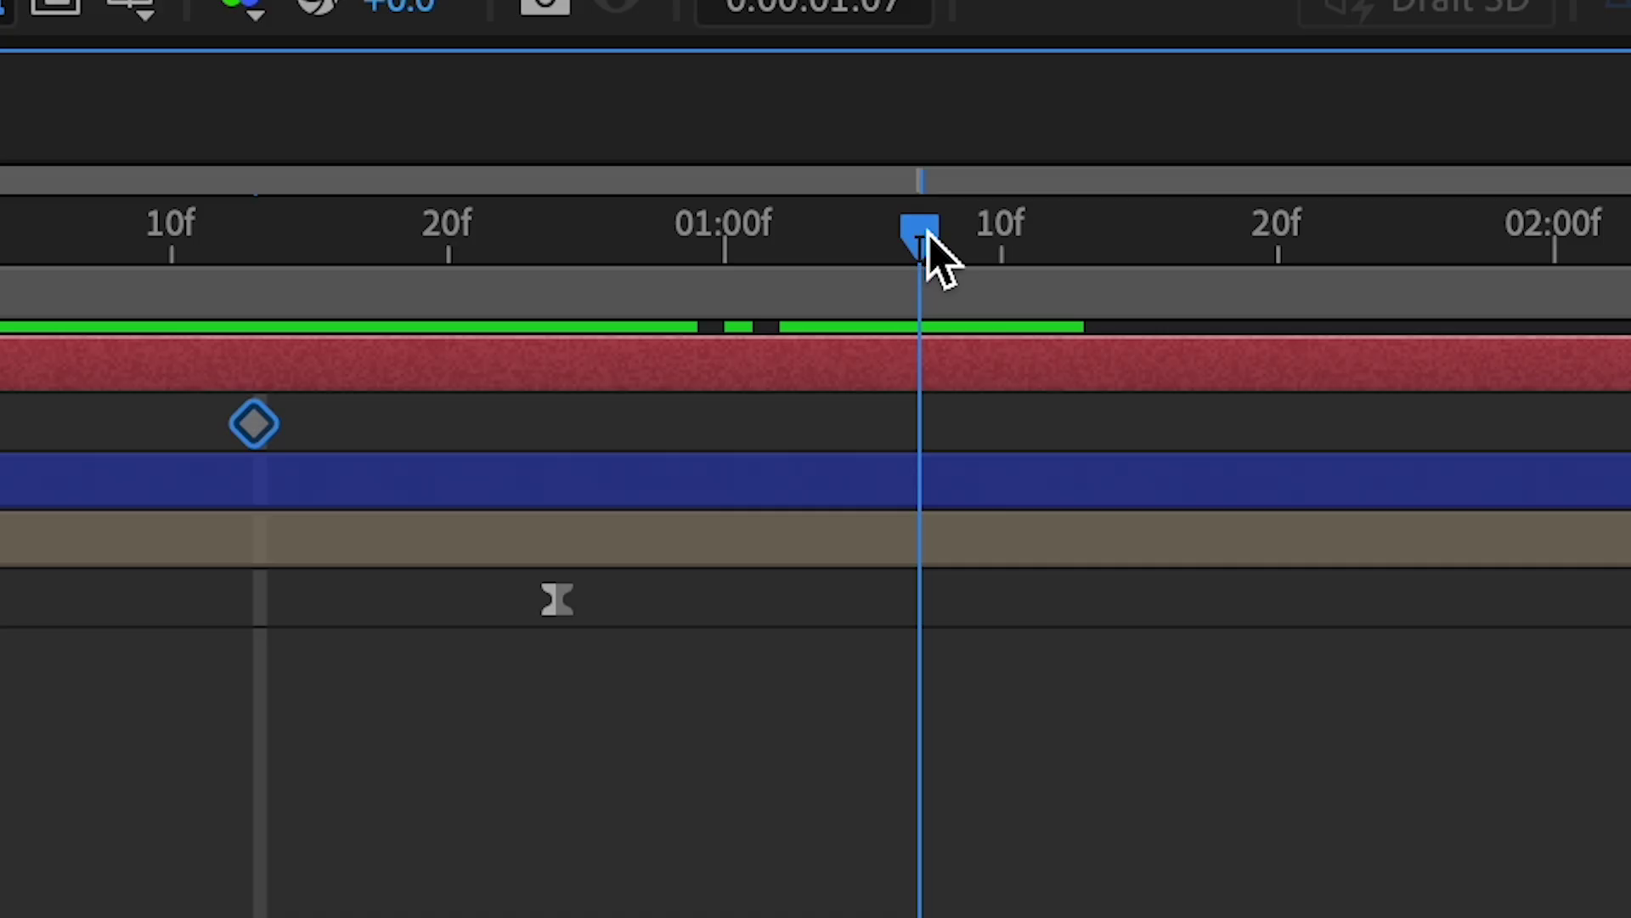
drag(926, 231, 982, 241)
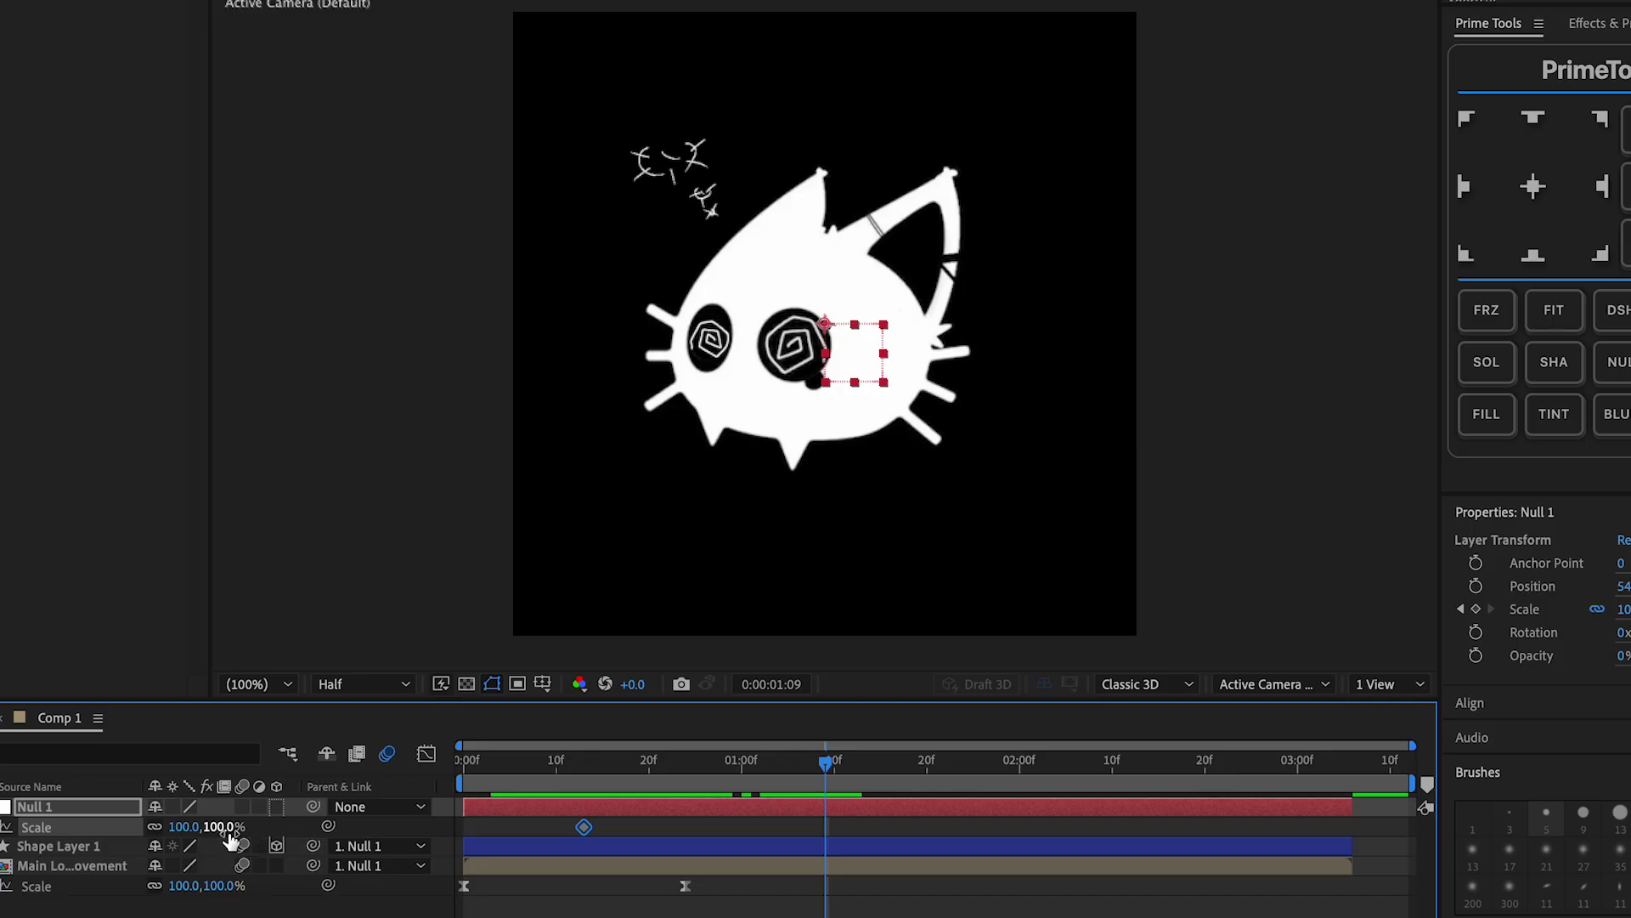
drag(225, 828, 247, 829)
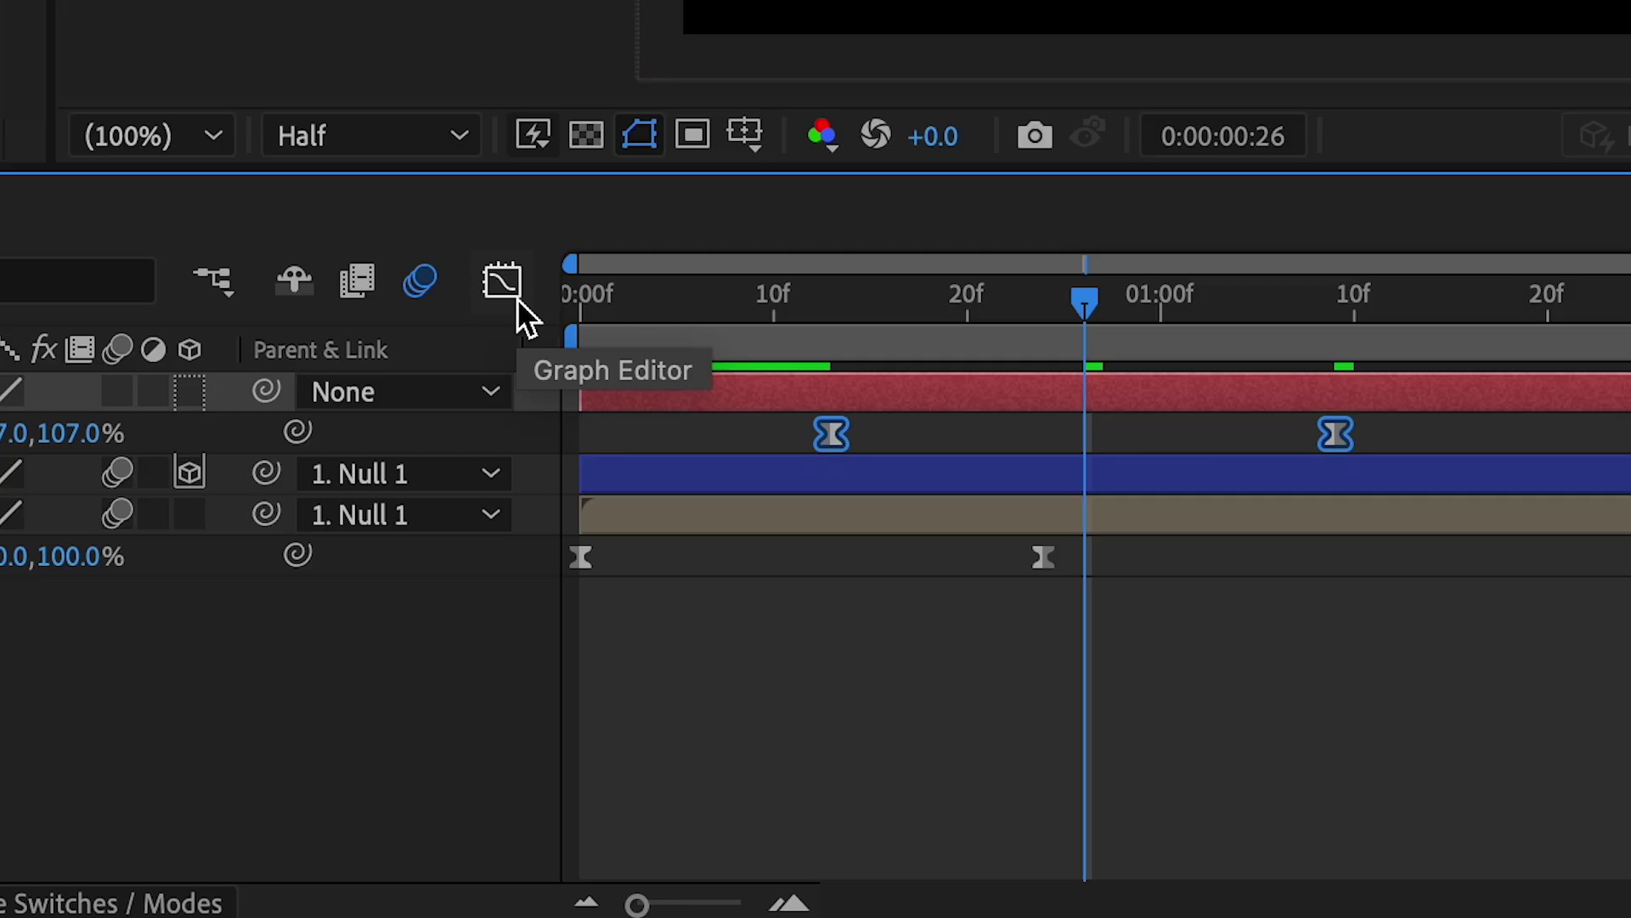
Ease the null's Scale keyframes and lengthen both influence handles in the speed graph for a sharper central peak.
click(513, 301)
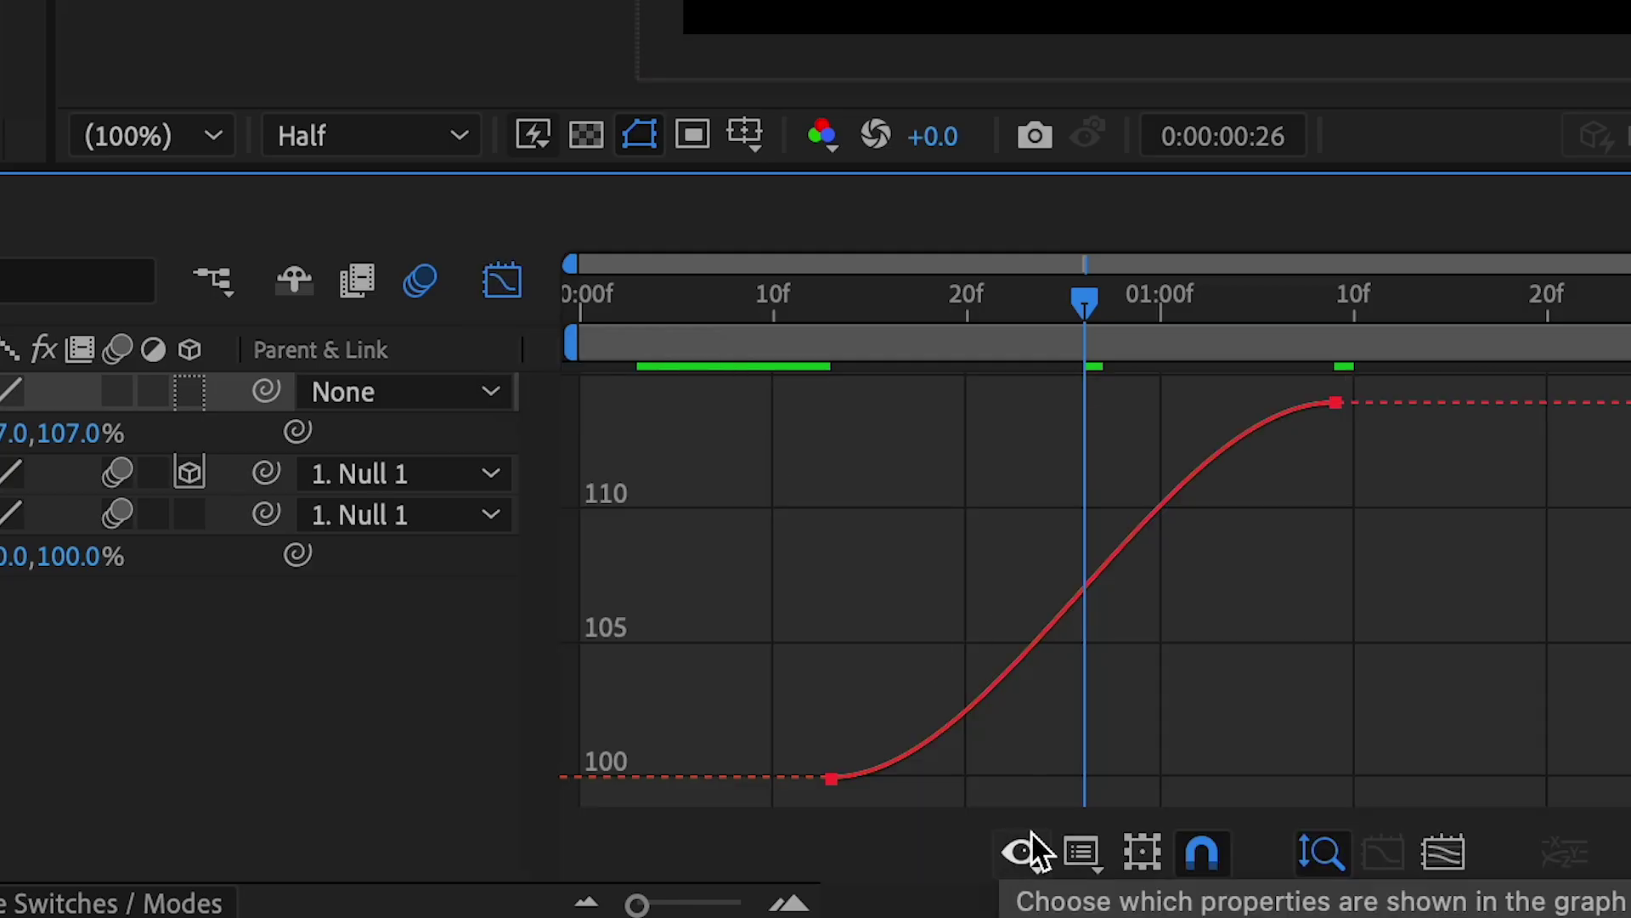
click(1078, 852)
click(1240, 466)
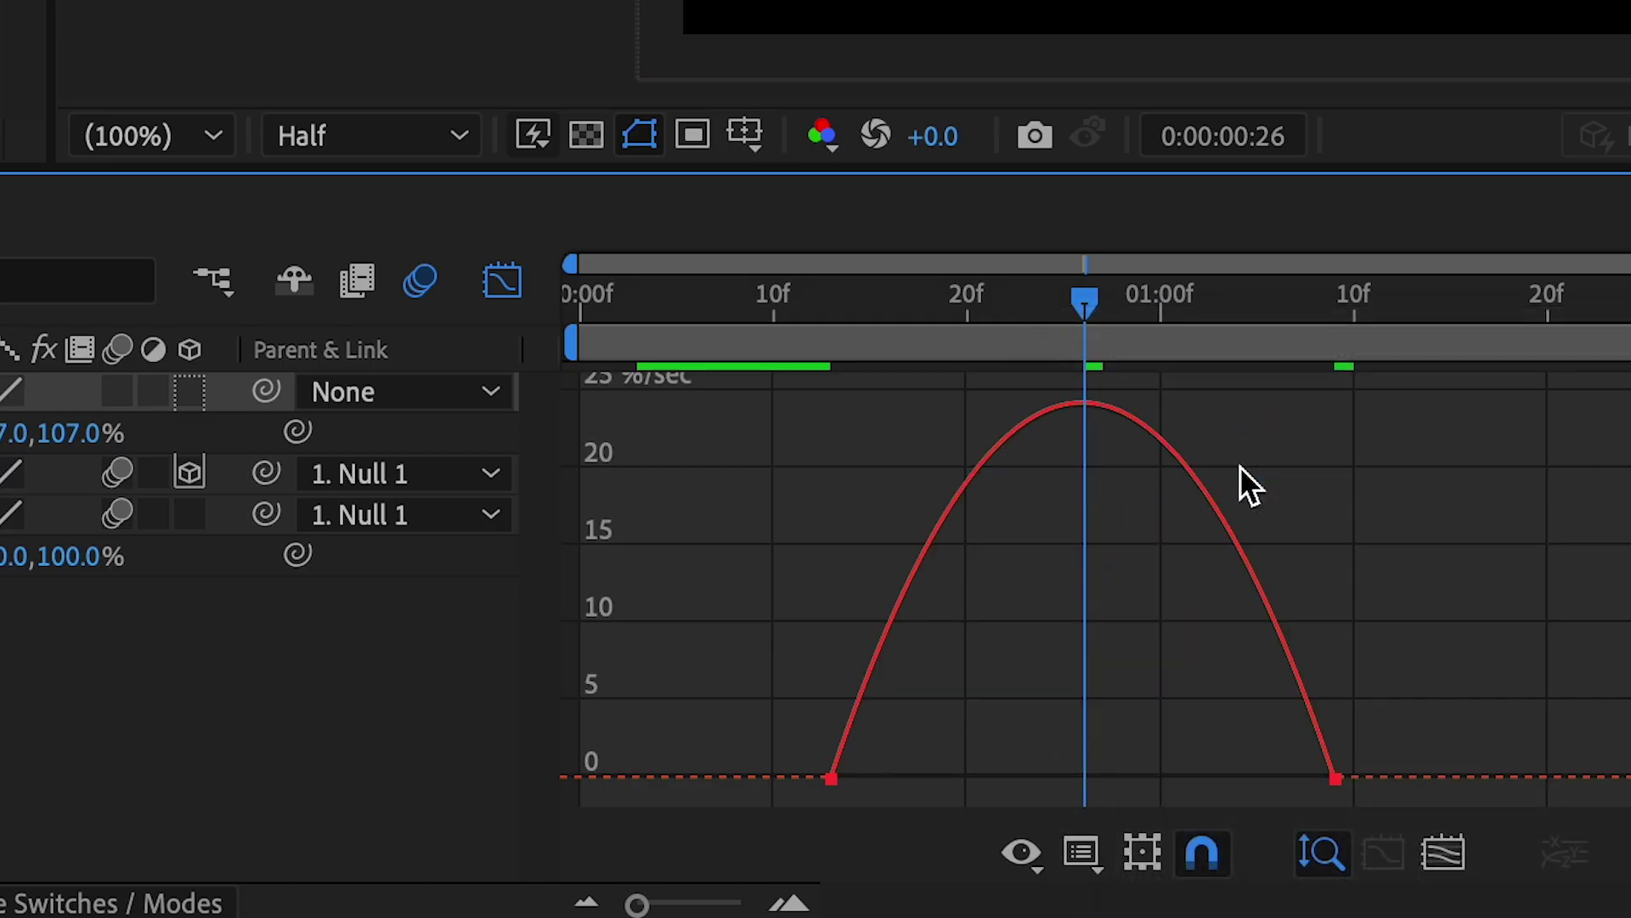
drag(915, 776, 980, 777)
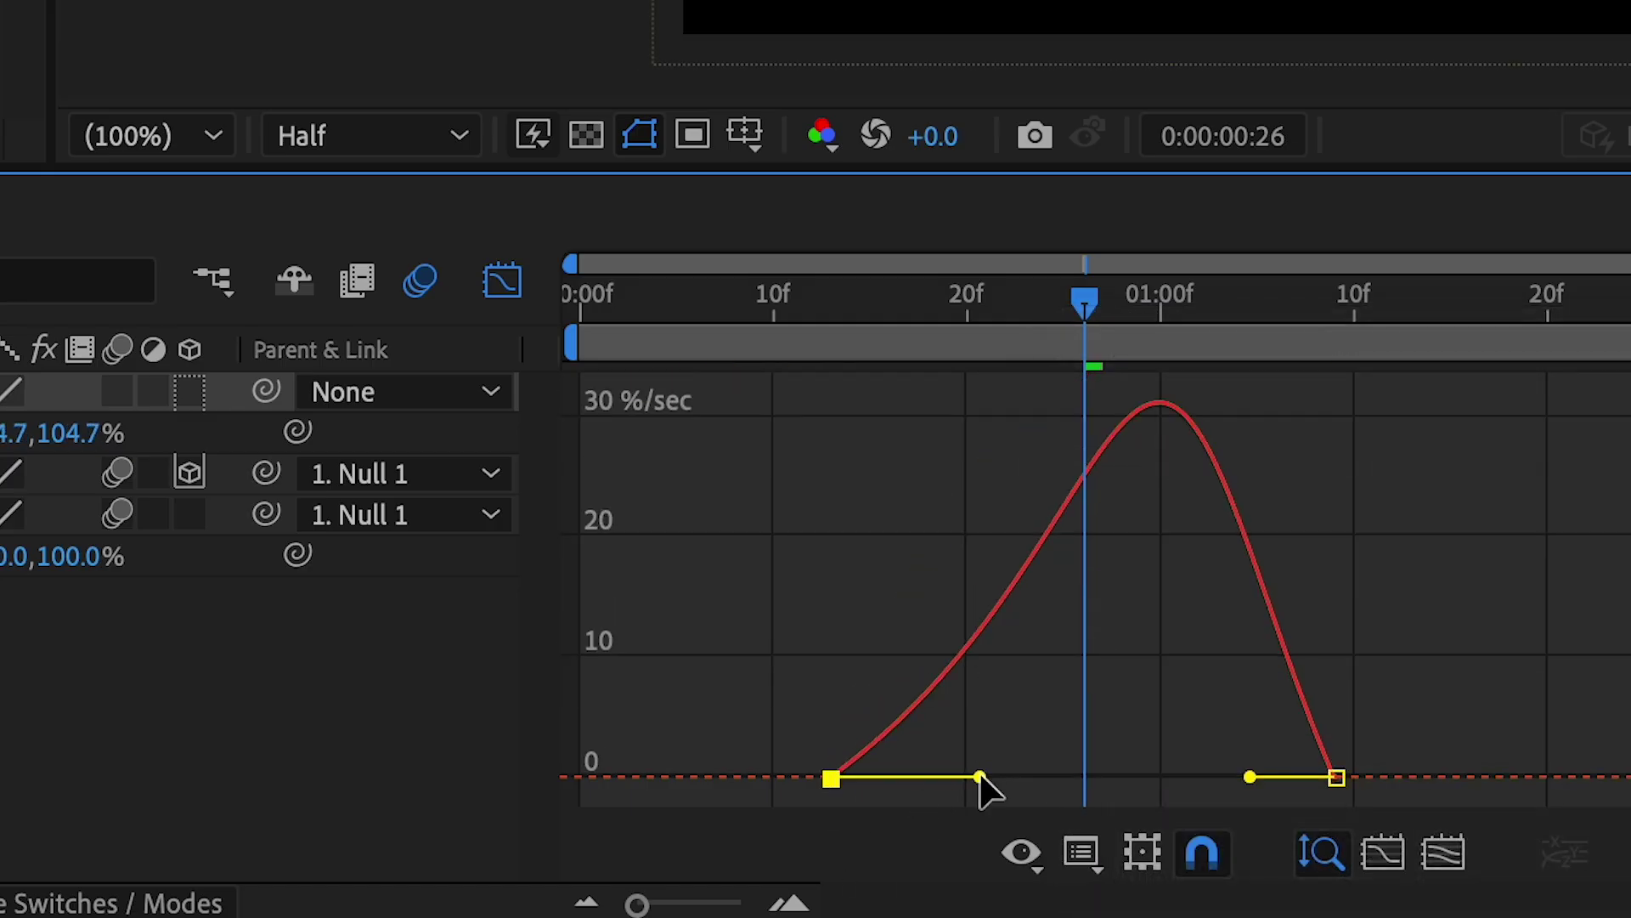
drag(1246, 782, 1154, 778)
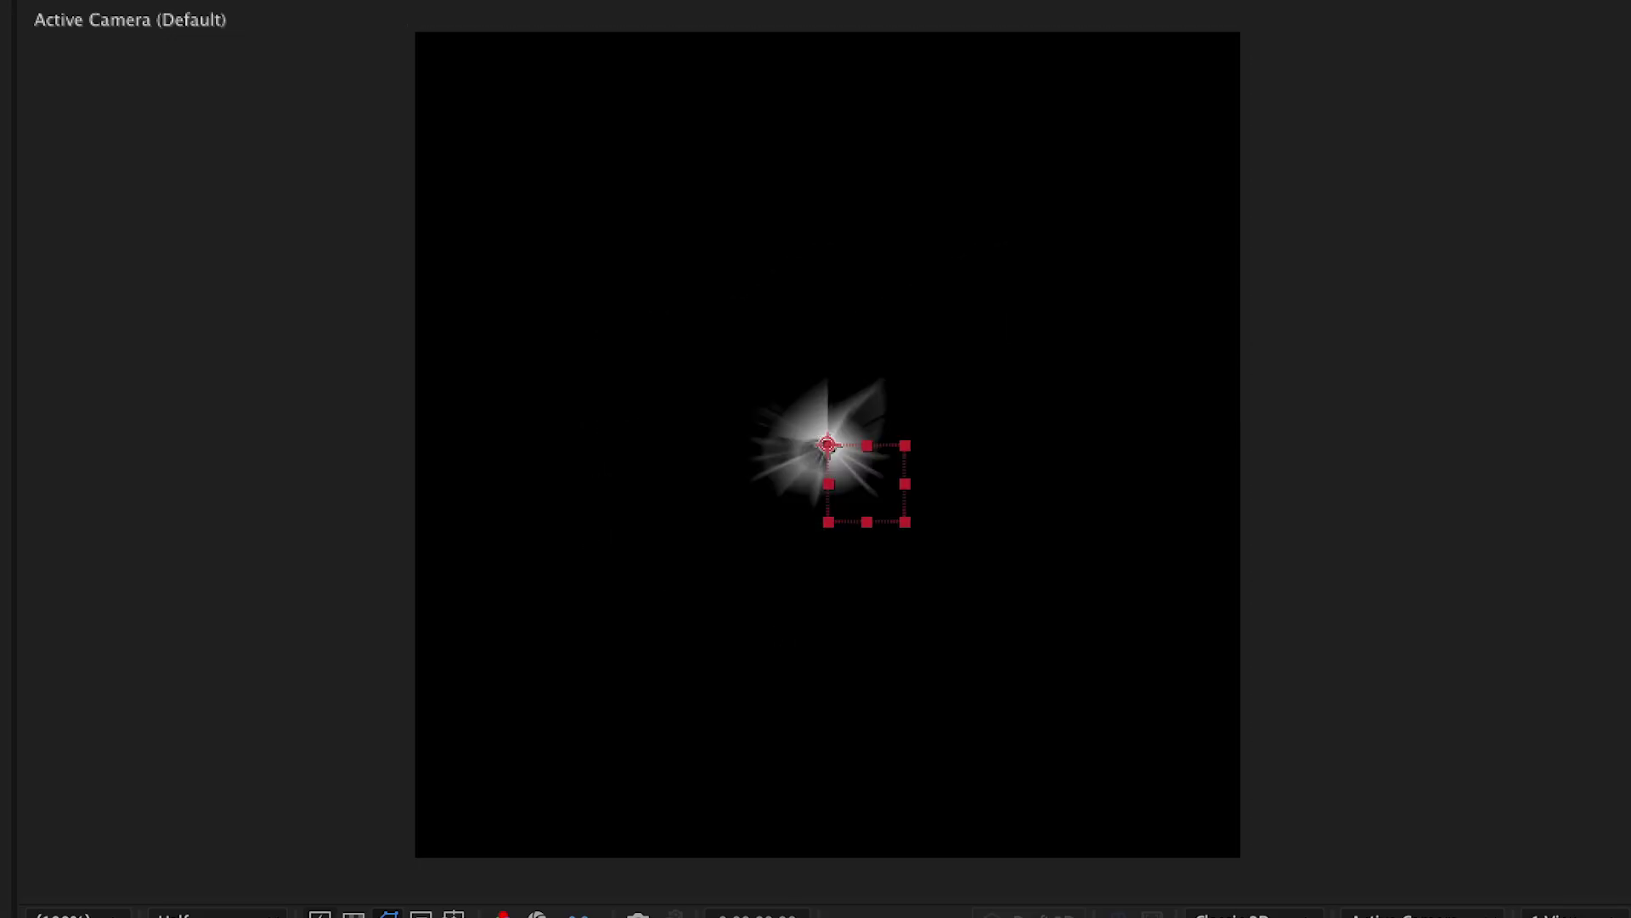
Preview the composition, delay Main Logo Movement's last Scale keyframe to about 0:00:01:04 and open its speed graph.
key(space)
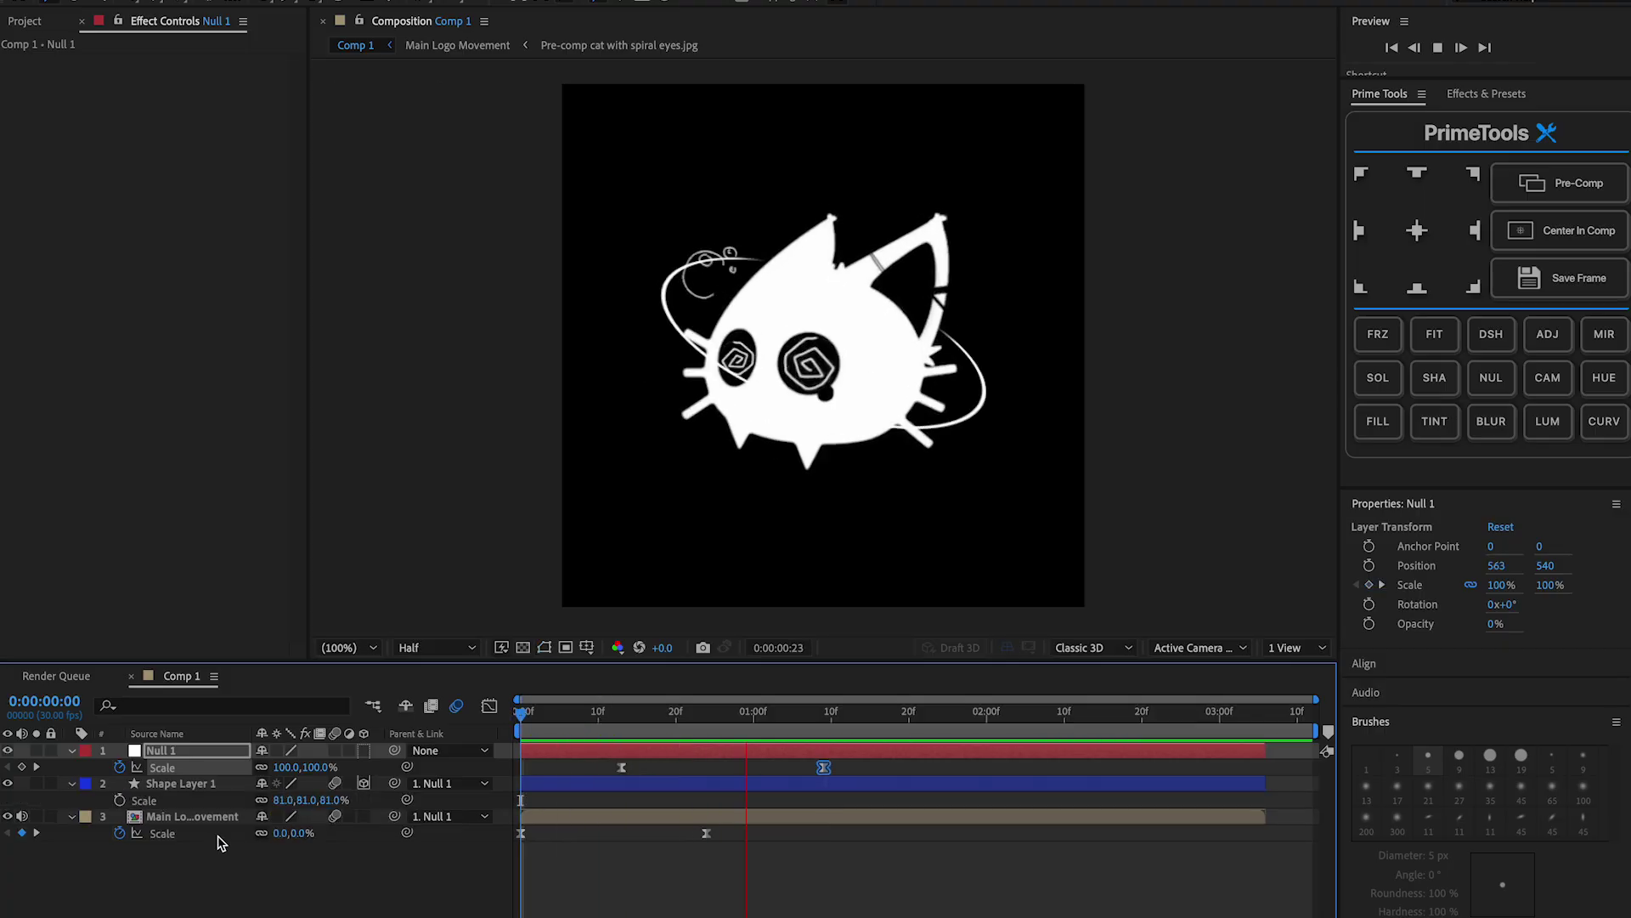
drag(706, 834, 786, 841)
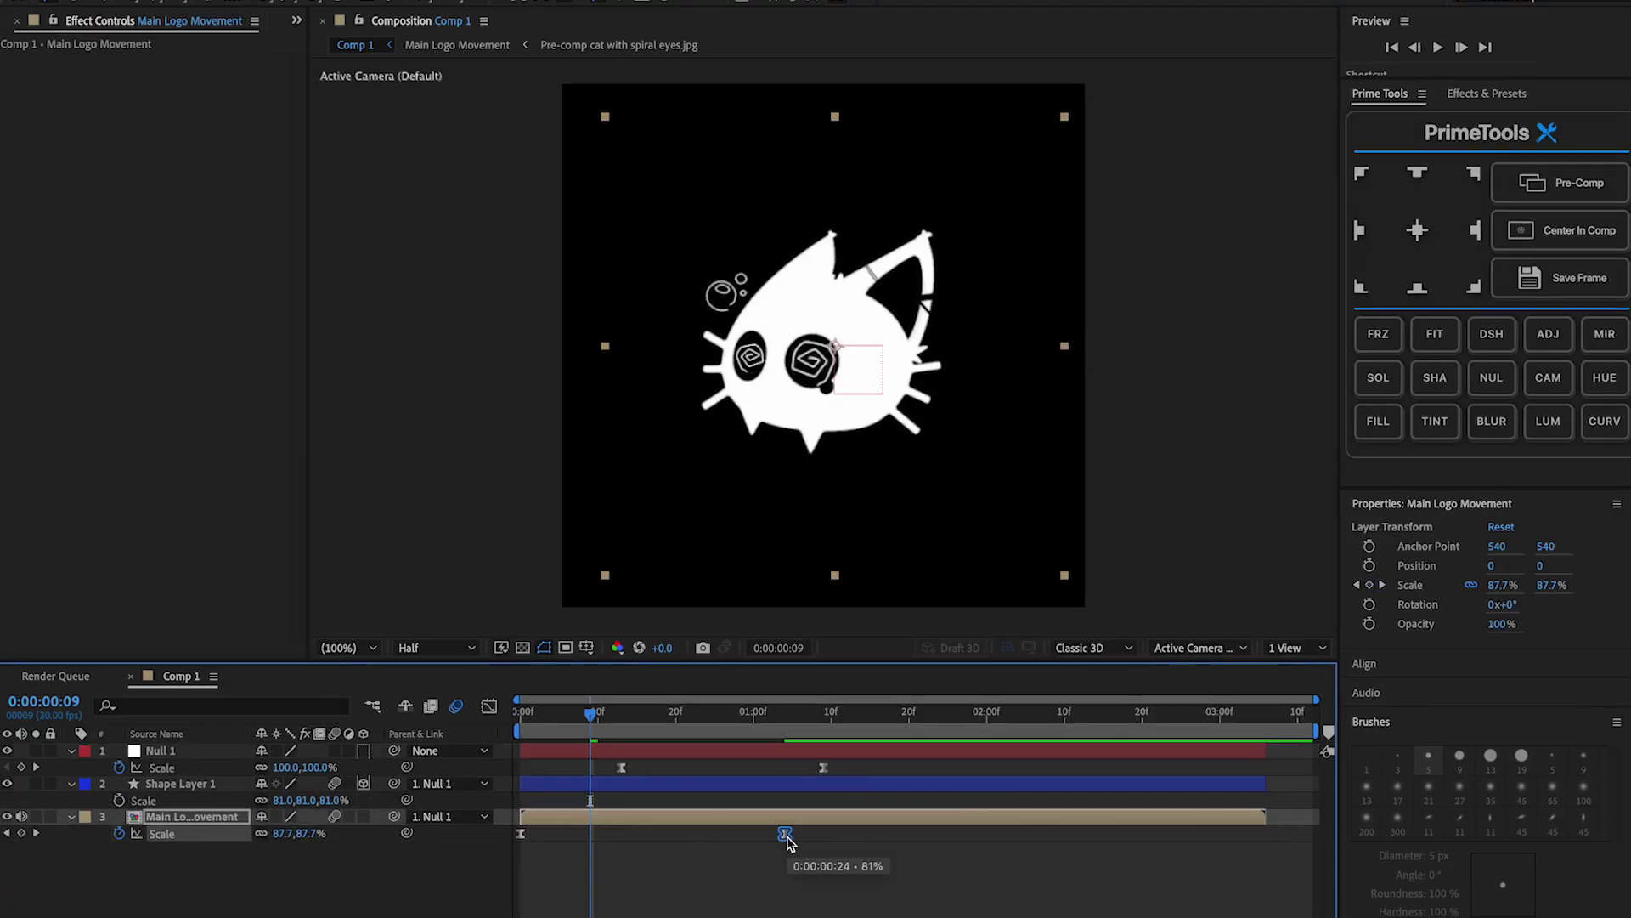
click(489, 707)
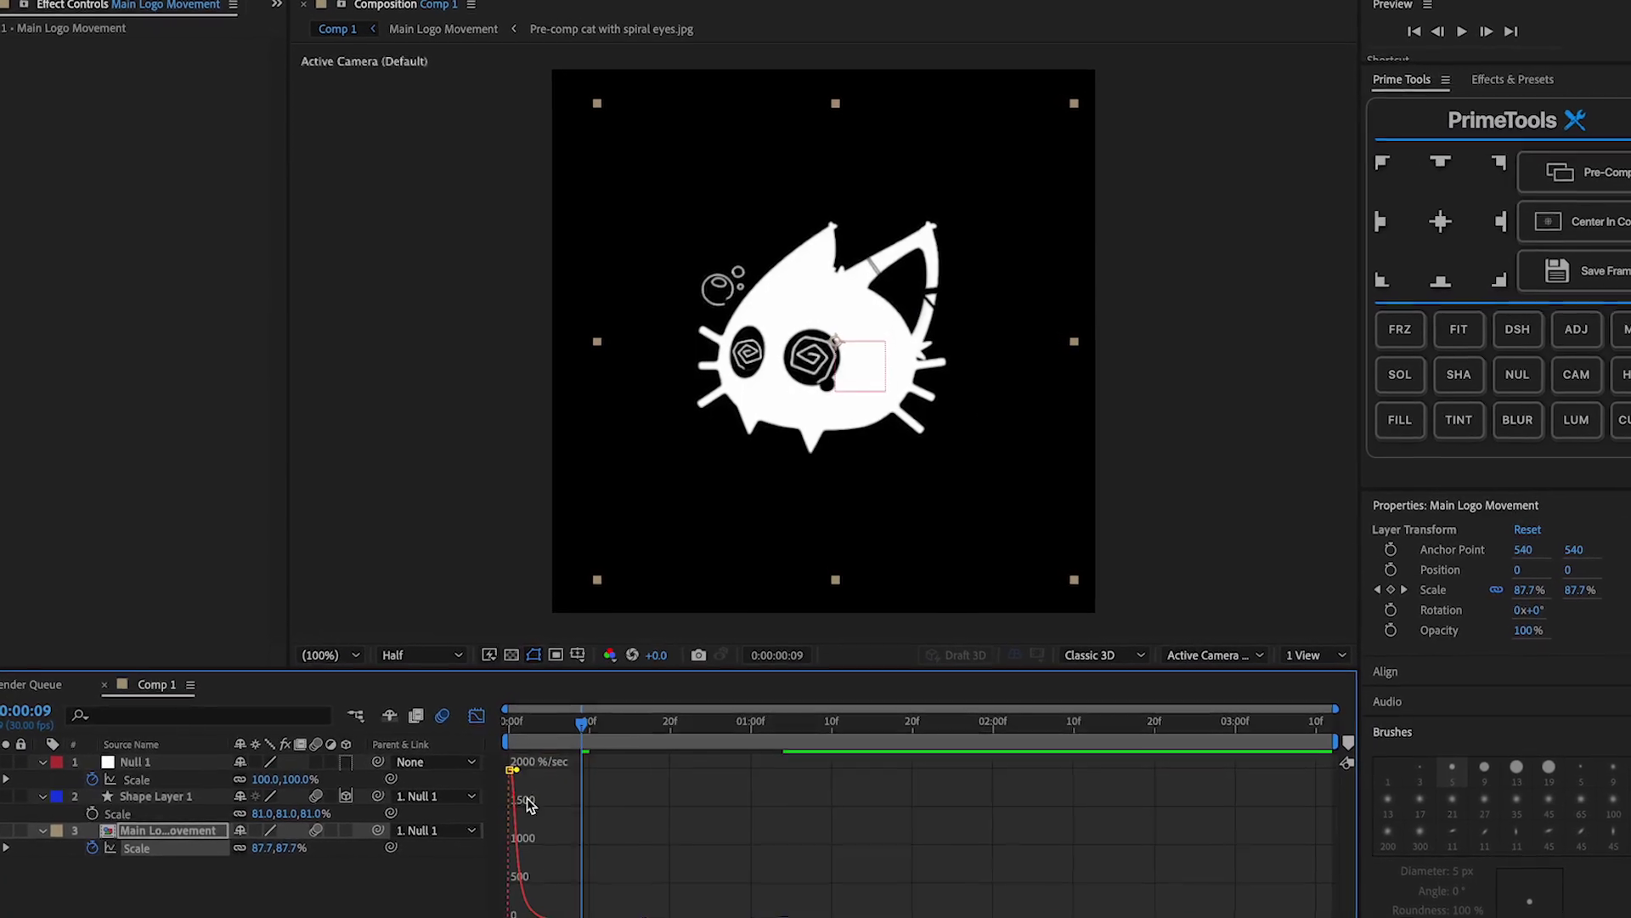
right_click(712, 854)
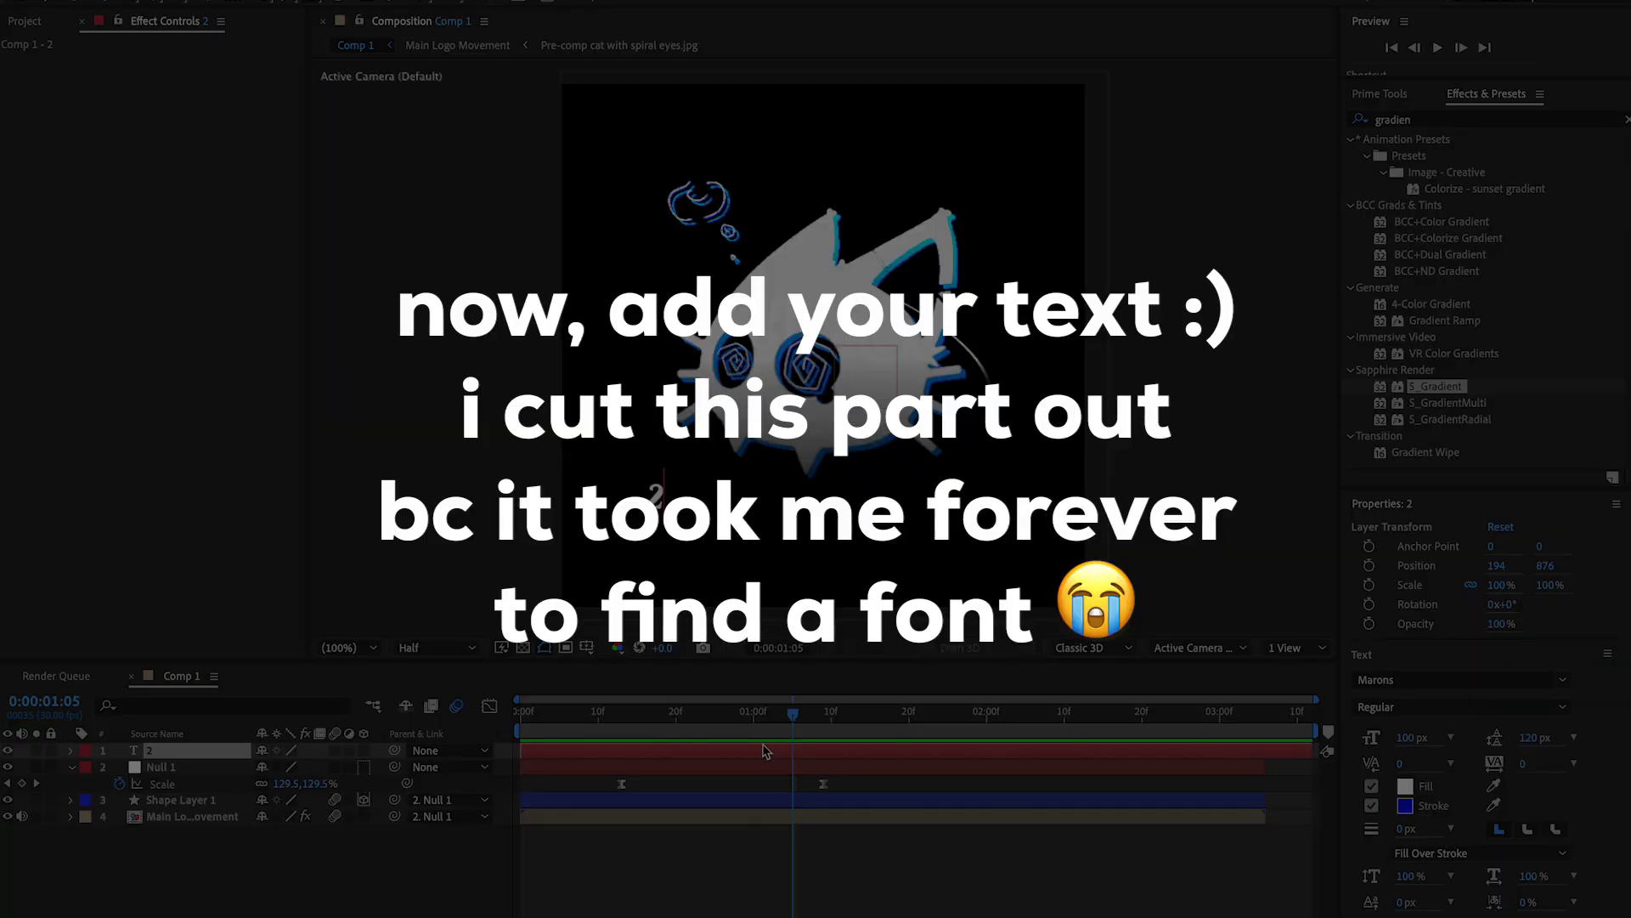
Add the text "2Alive" in the CHARLEY font under the cat, at 85% scale and position 669.9, 756.6.
double_click(763, 751)
click(764, 751)
double_click(748, 754)
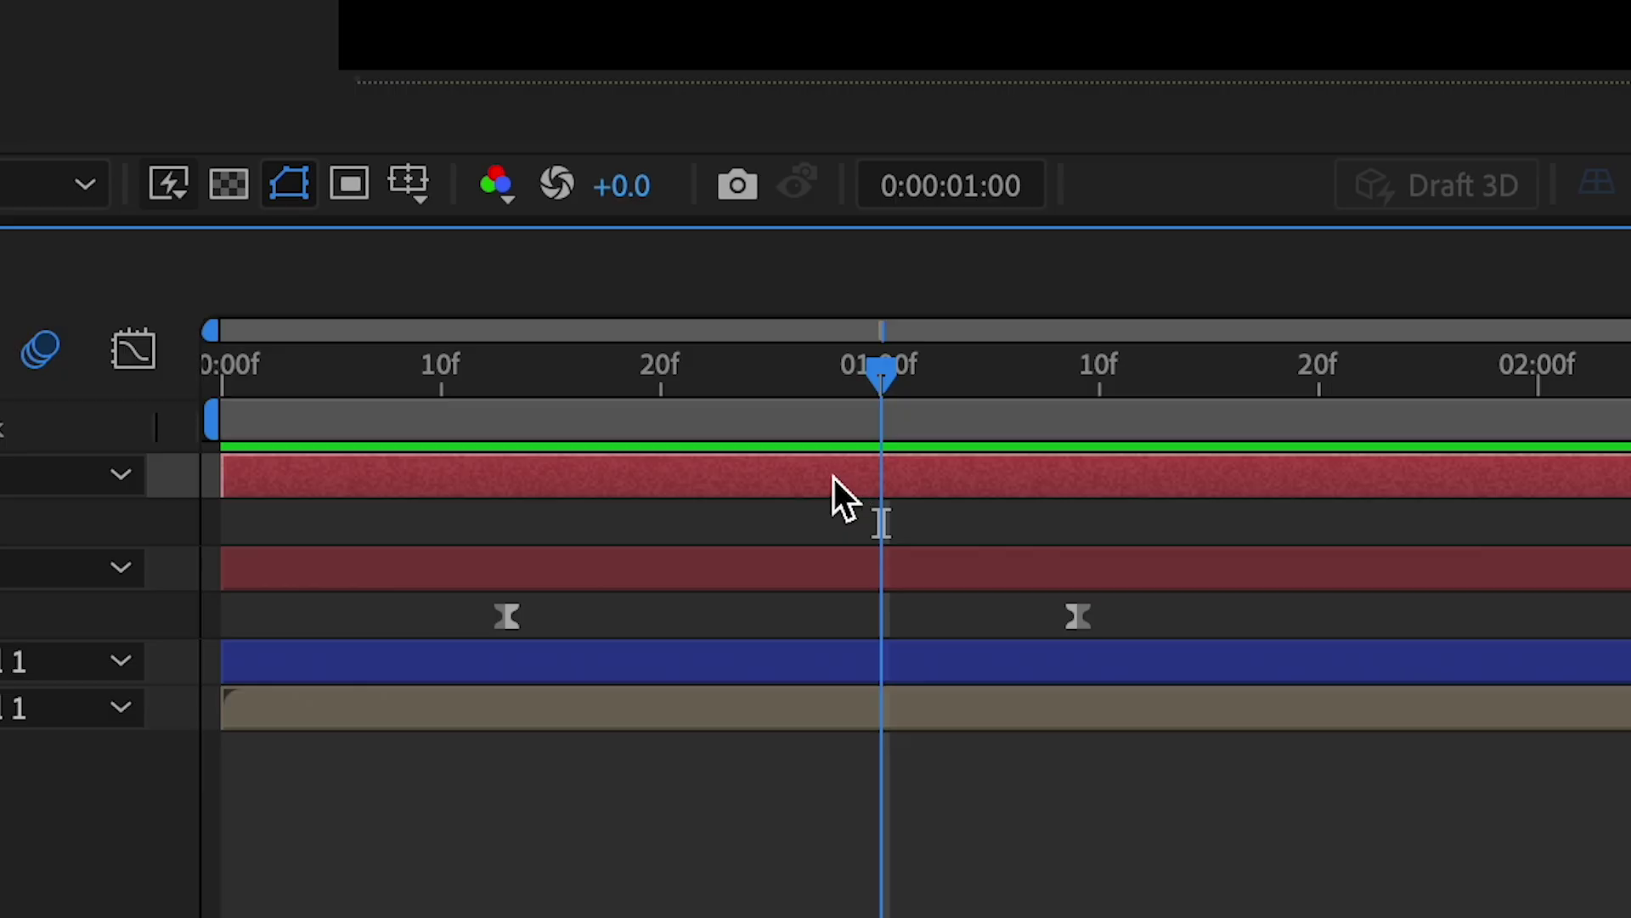
Trim the 2Alive text layer to begin at about 0:00:00:22 and preview its entrance.
drag(230, 477, 593, 578)
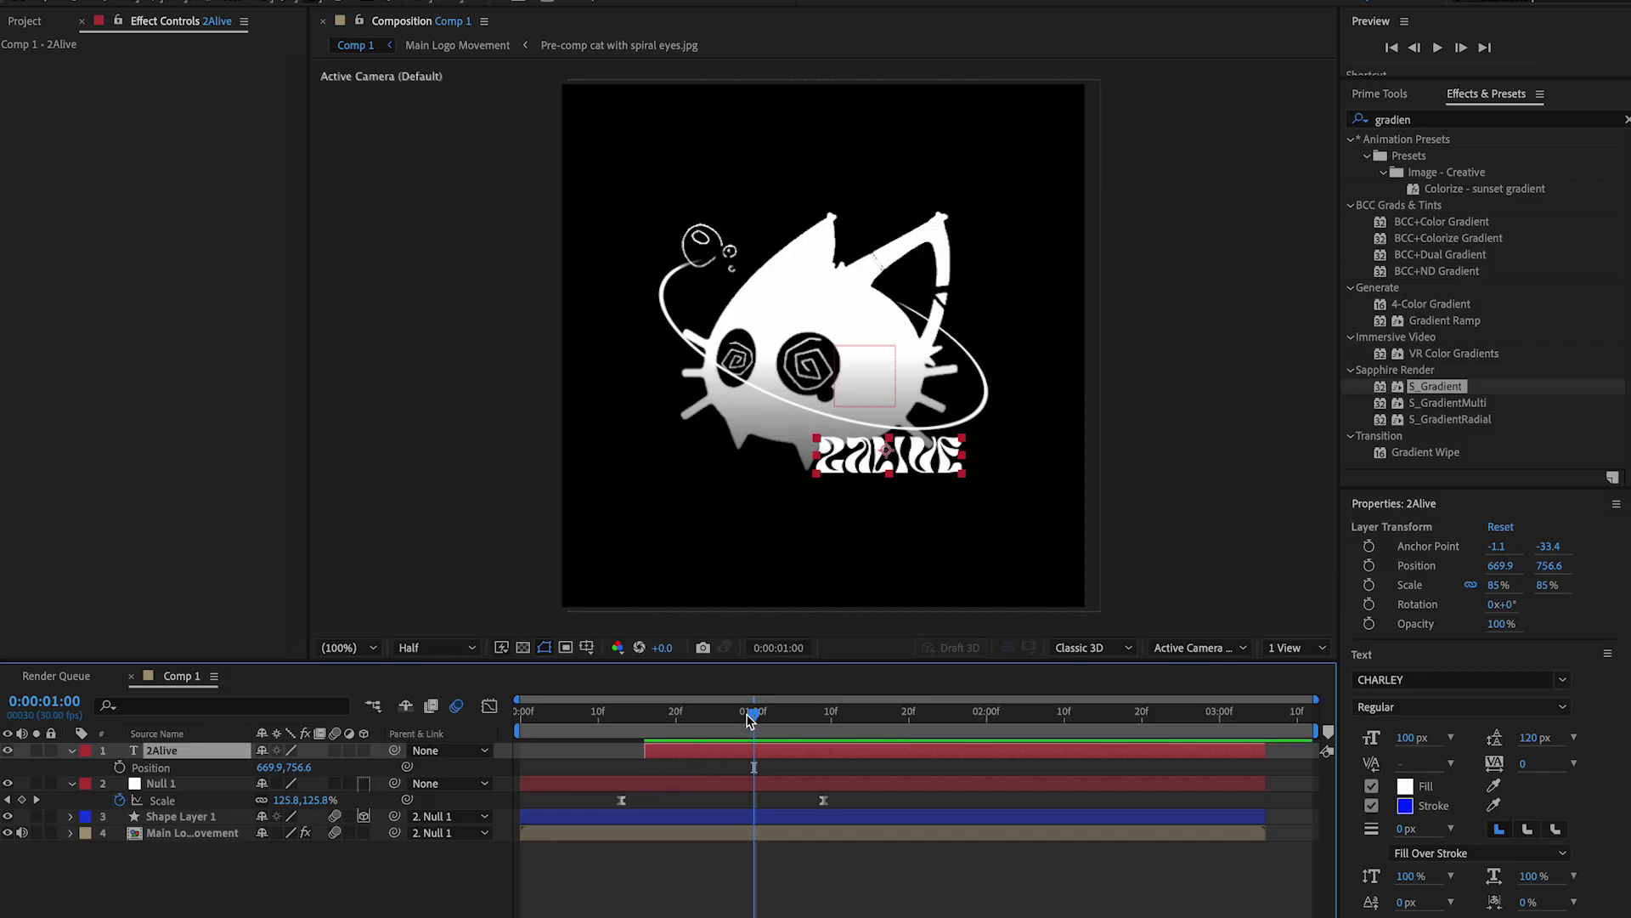
drag(750, 718, 689, 751)
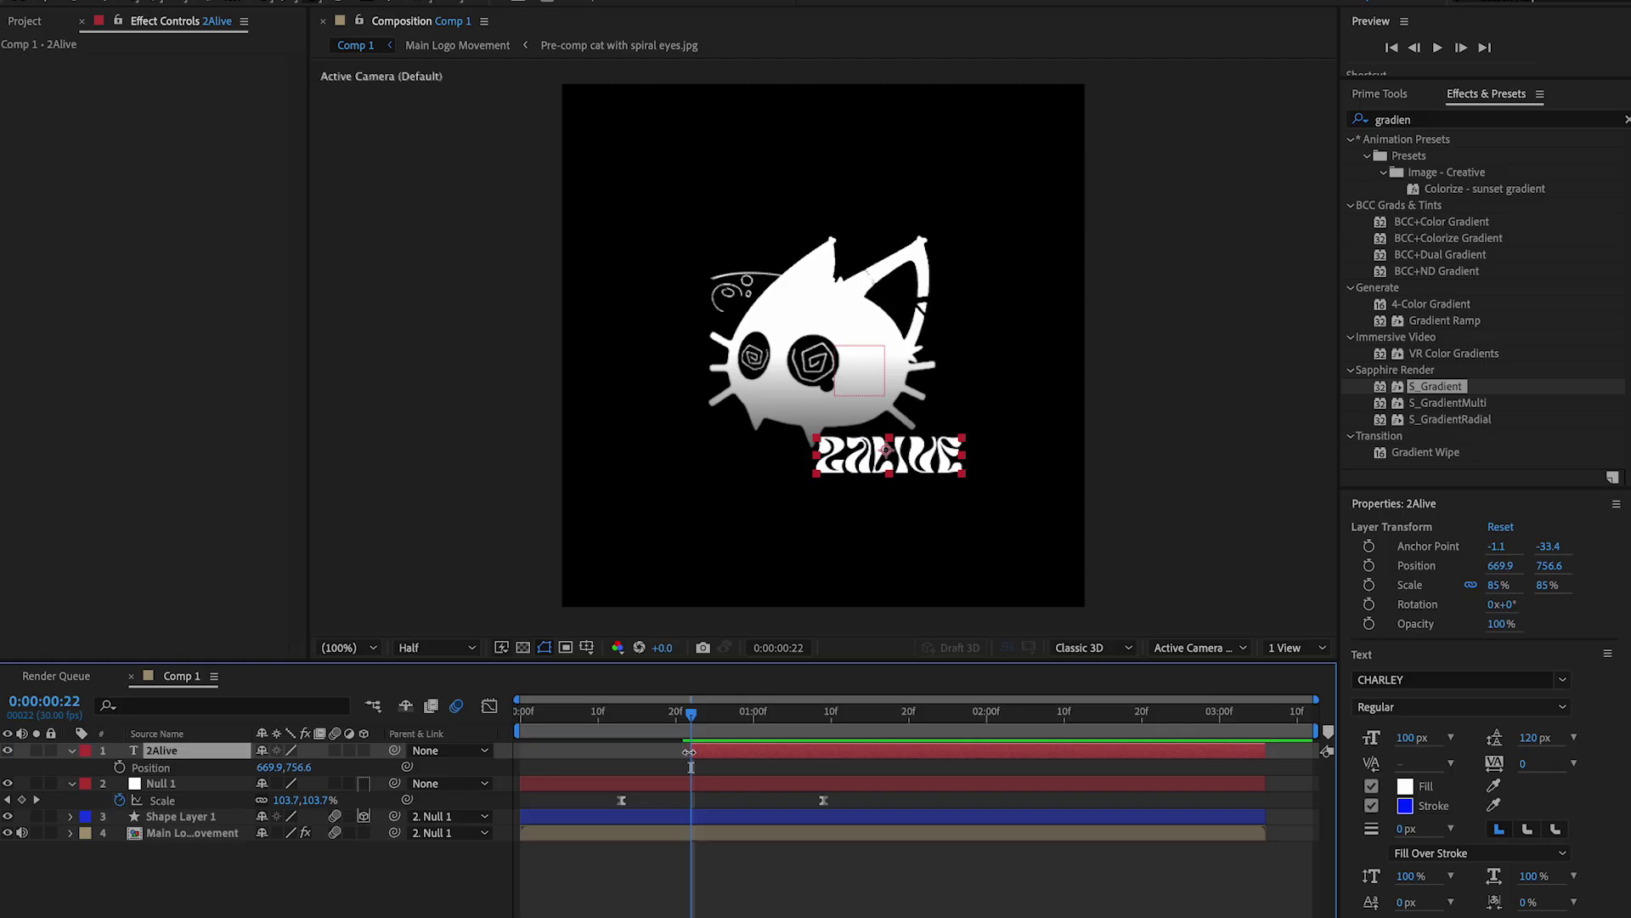
key(space)
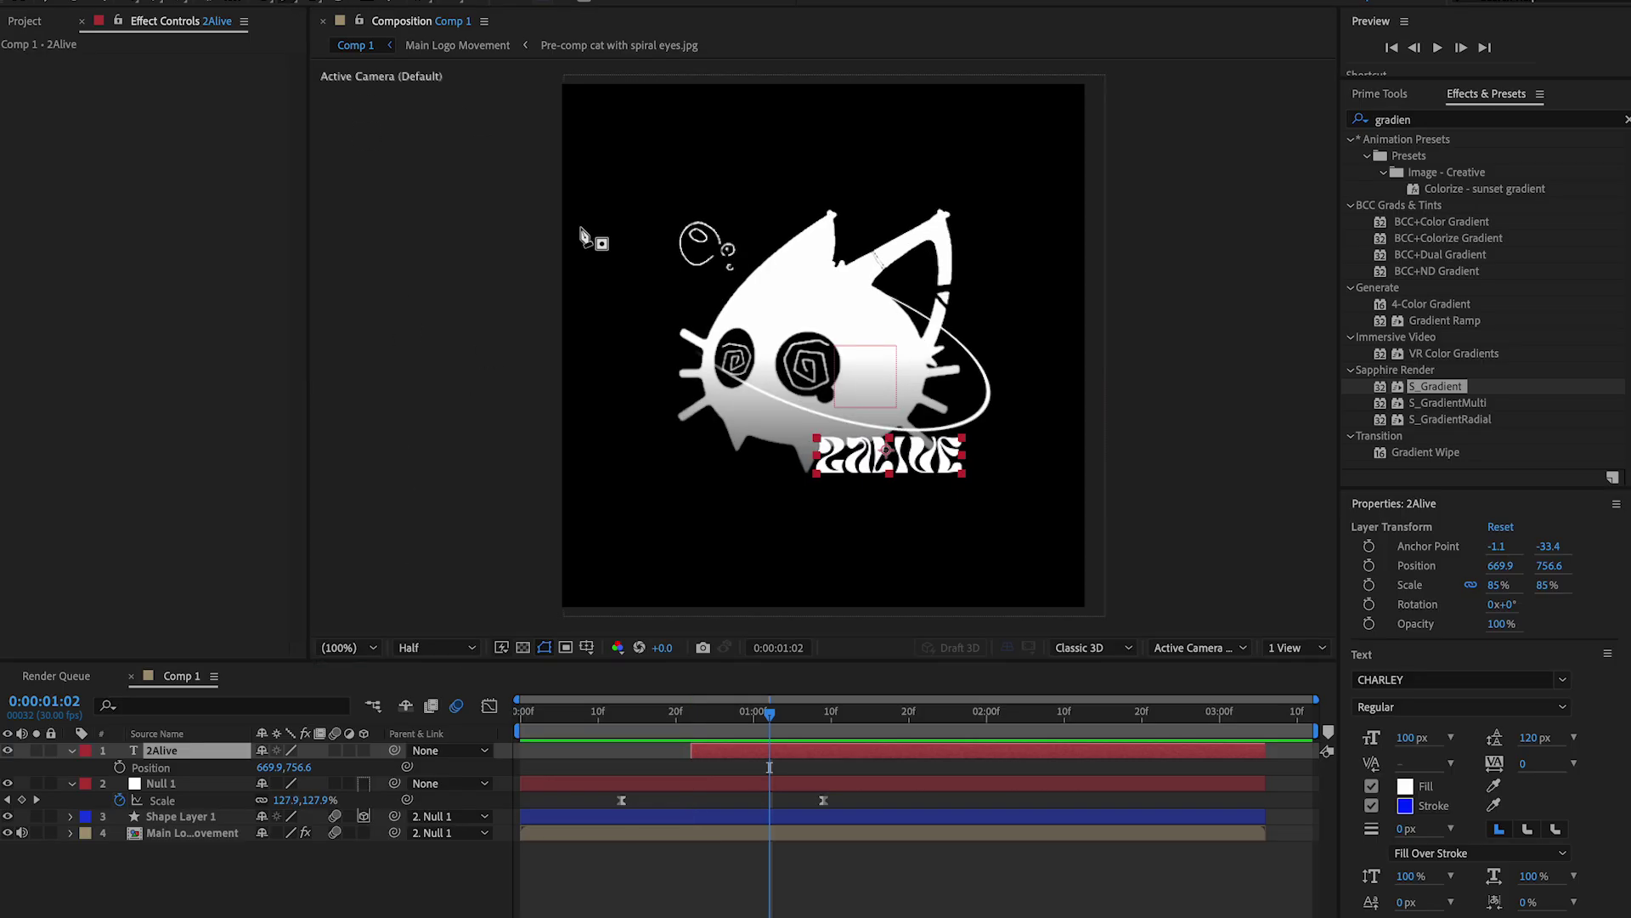
Draw an open curved mask path on the 2Alive layer with the Pen tool, sweeping from below the text up around the cat's right side.
click(781, 486)
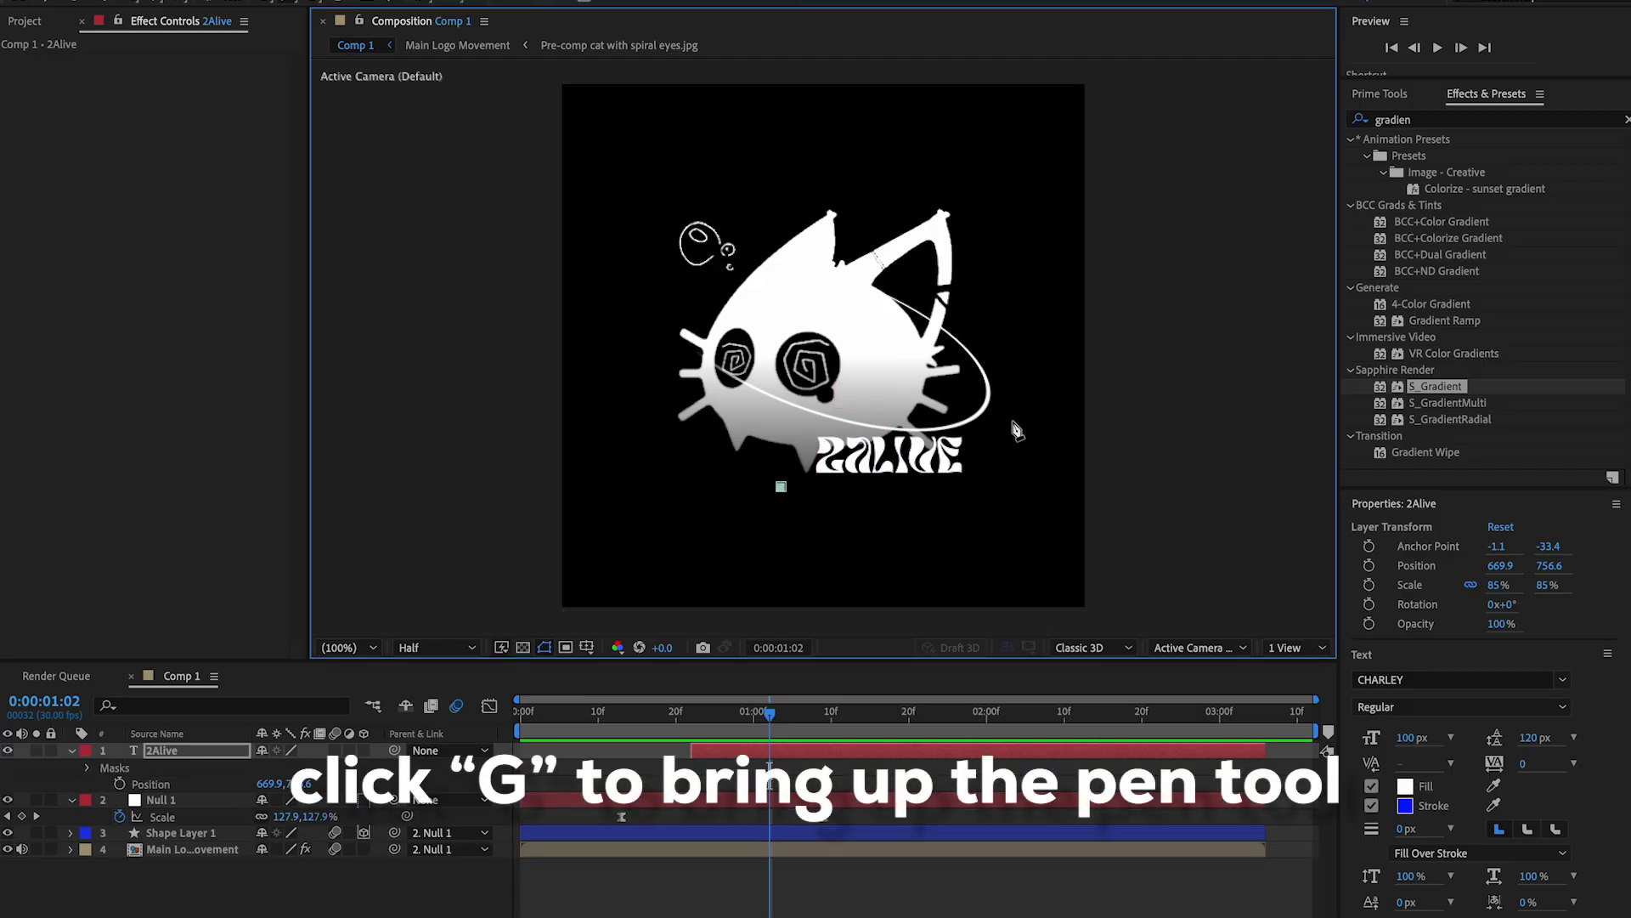
drag(1002, 440, 1037, 424)
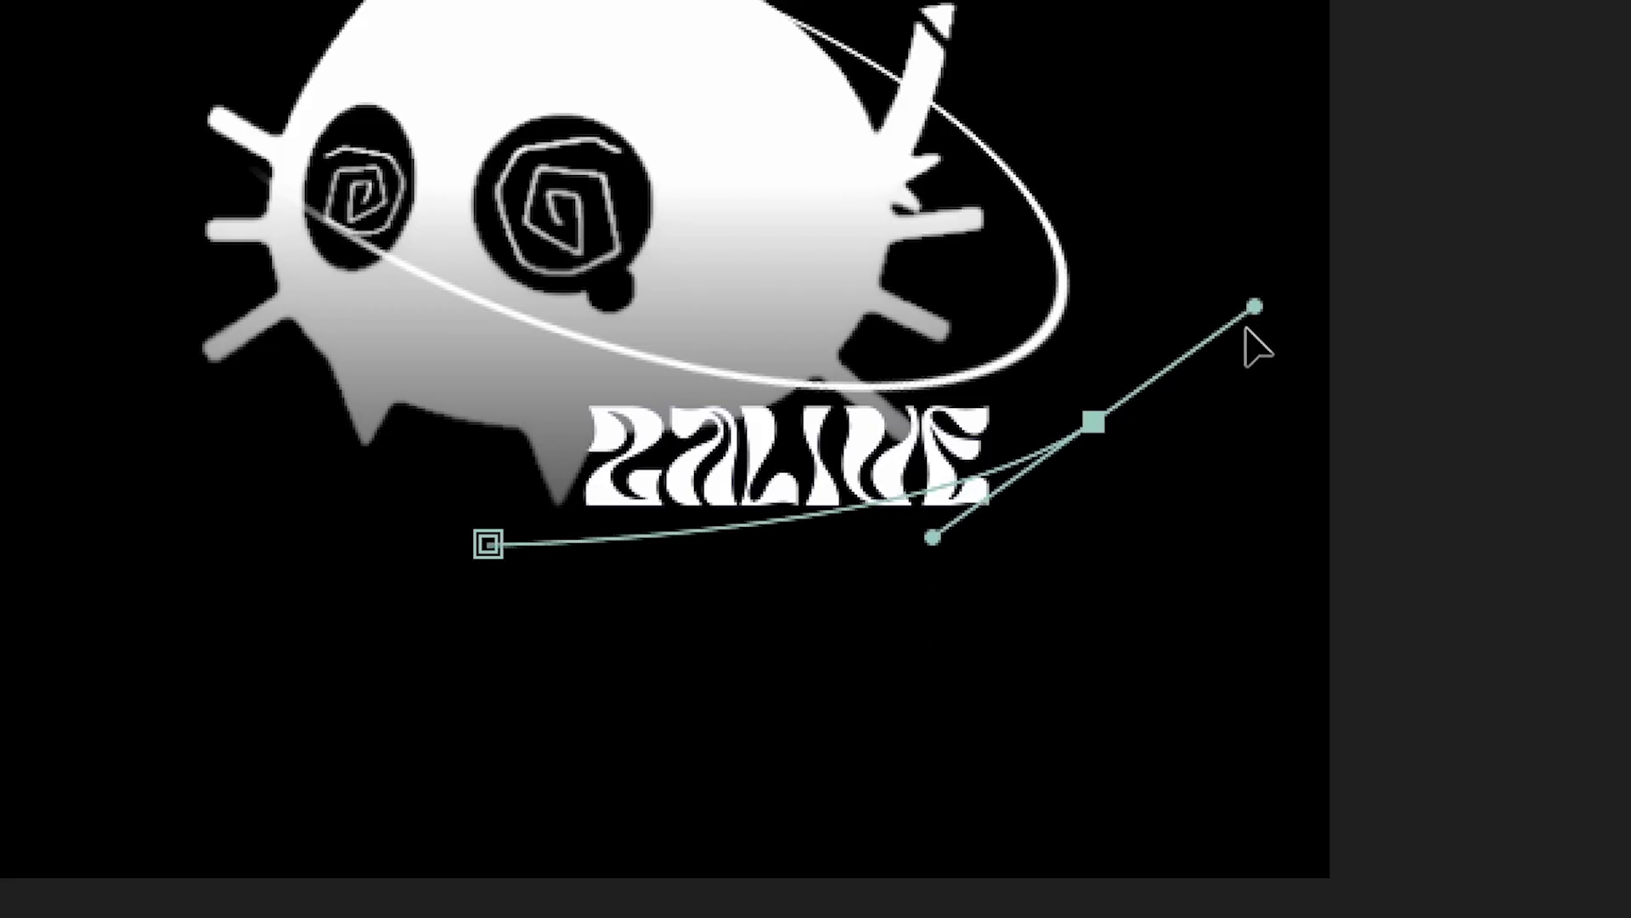
drag(1213, 374, 1280, 153)
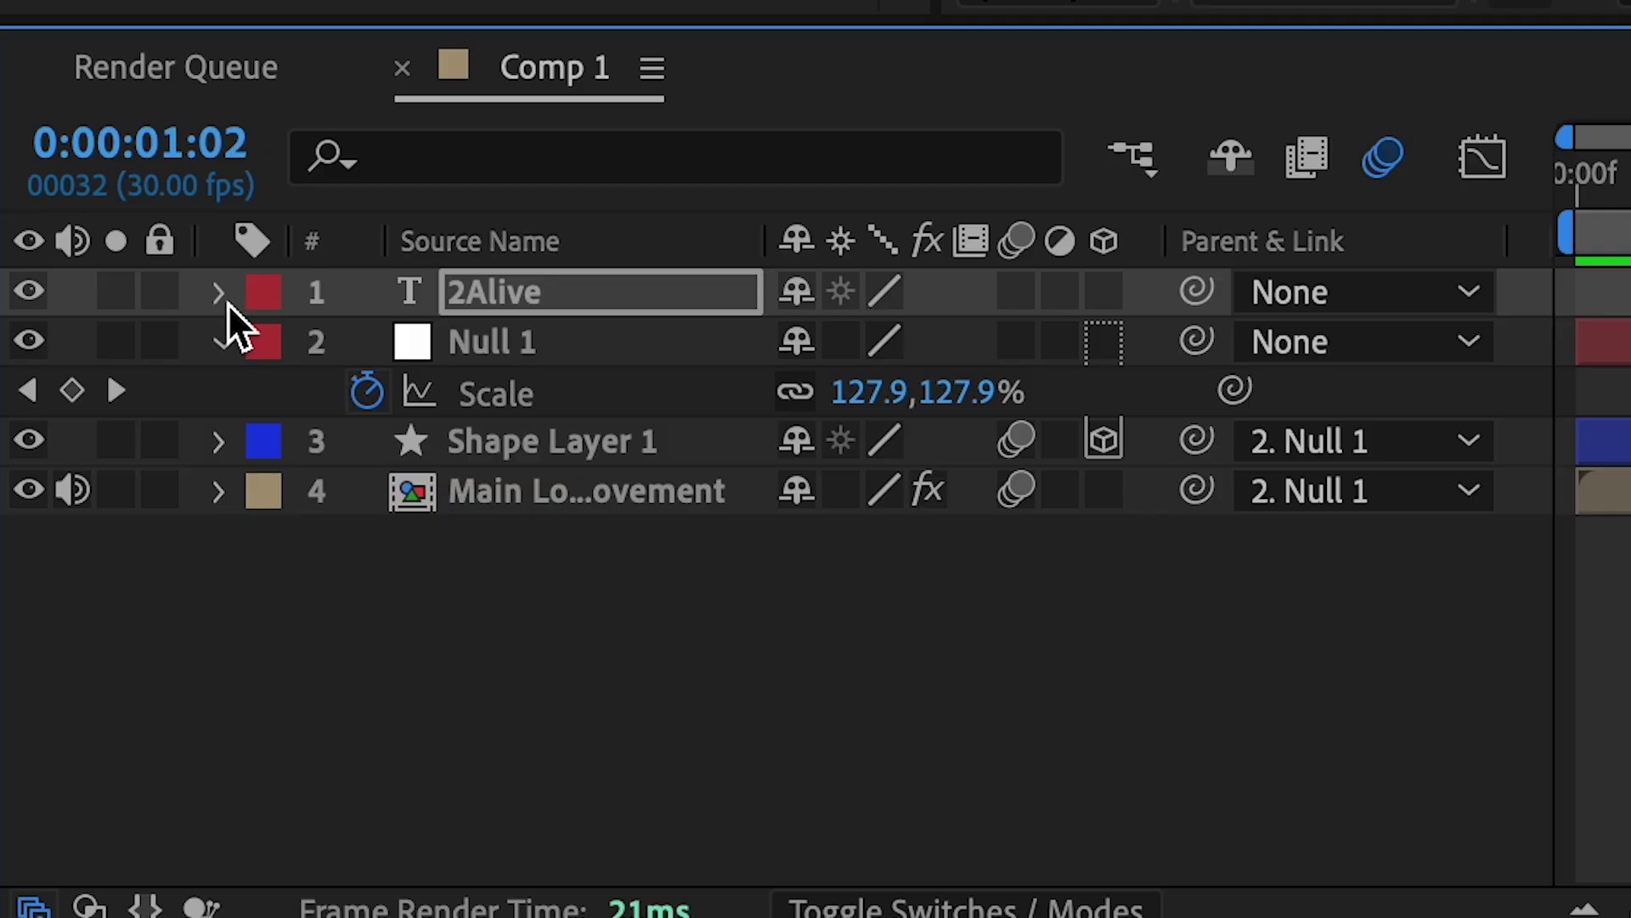
Make the 2Alive text follow Mask 1 and pull the path's far end up closer around the cat's cheek.
click(225, 297)
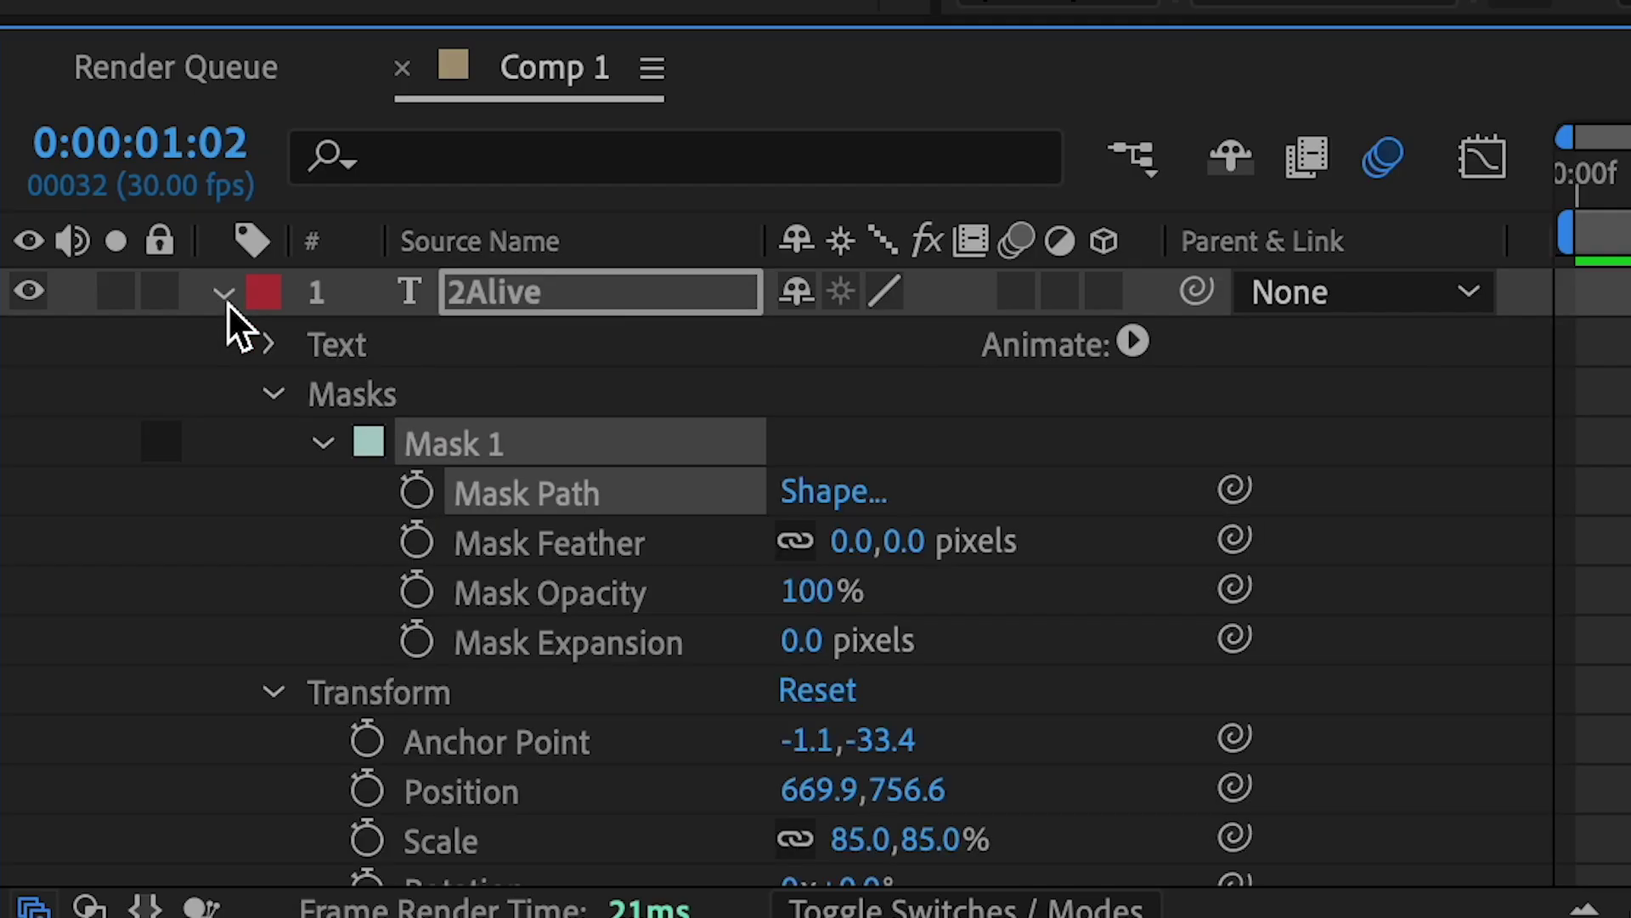
click(272, 393)
click(269, 347)
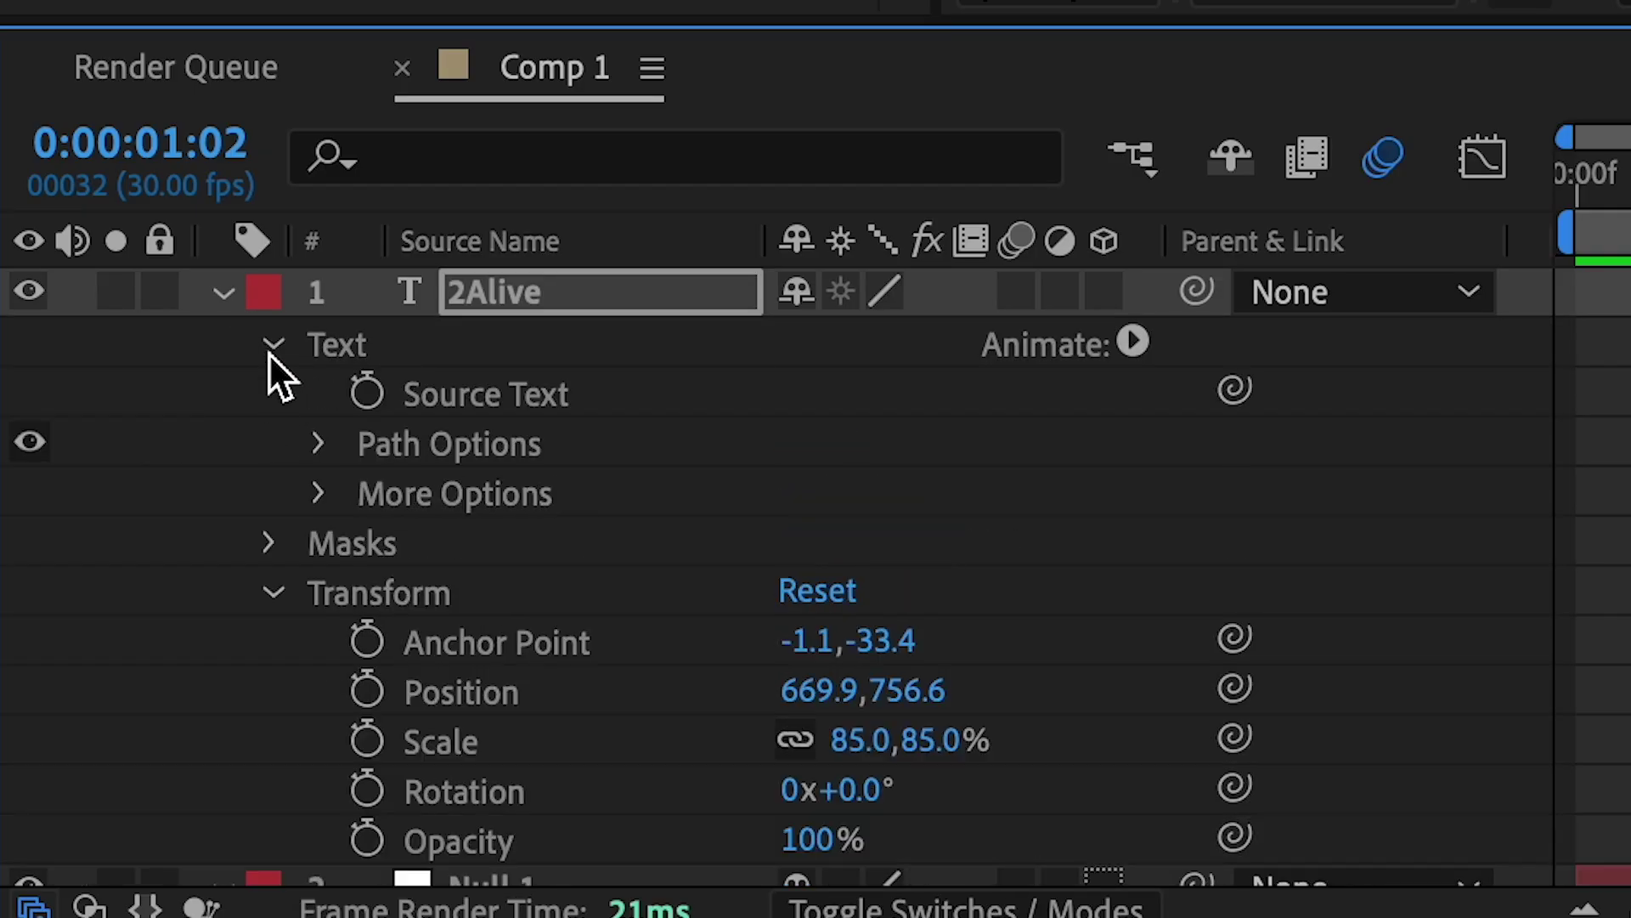
click(322, 448)
click(807, 492)
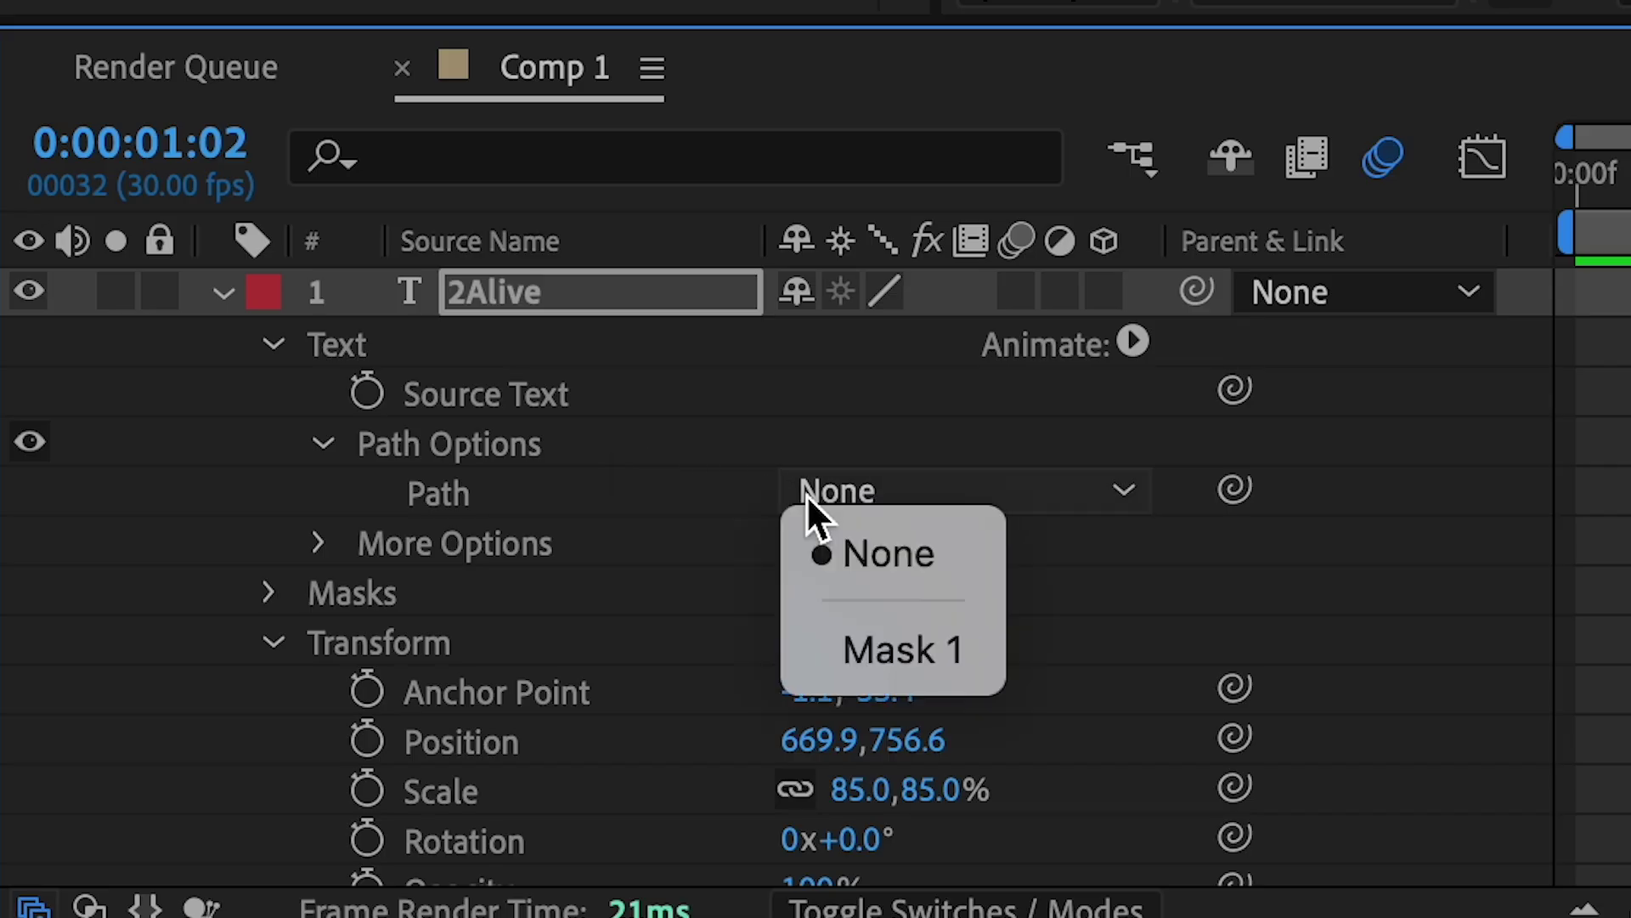
click(953, 675)
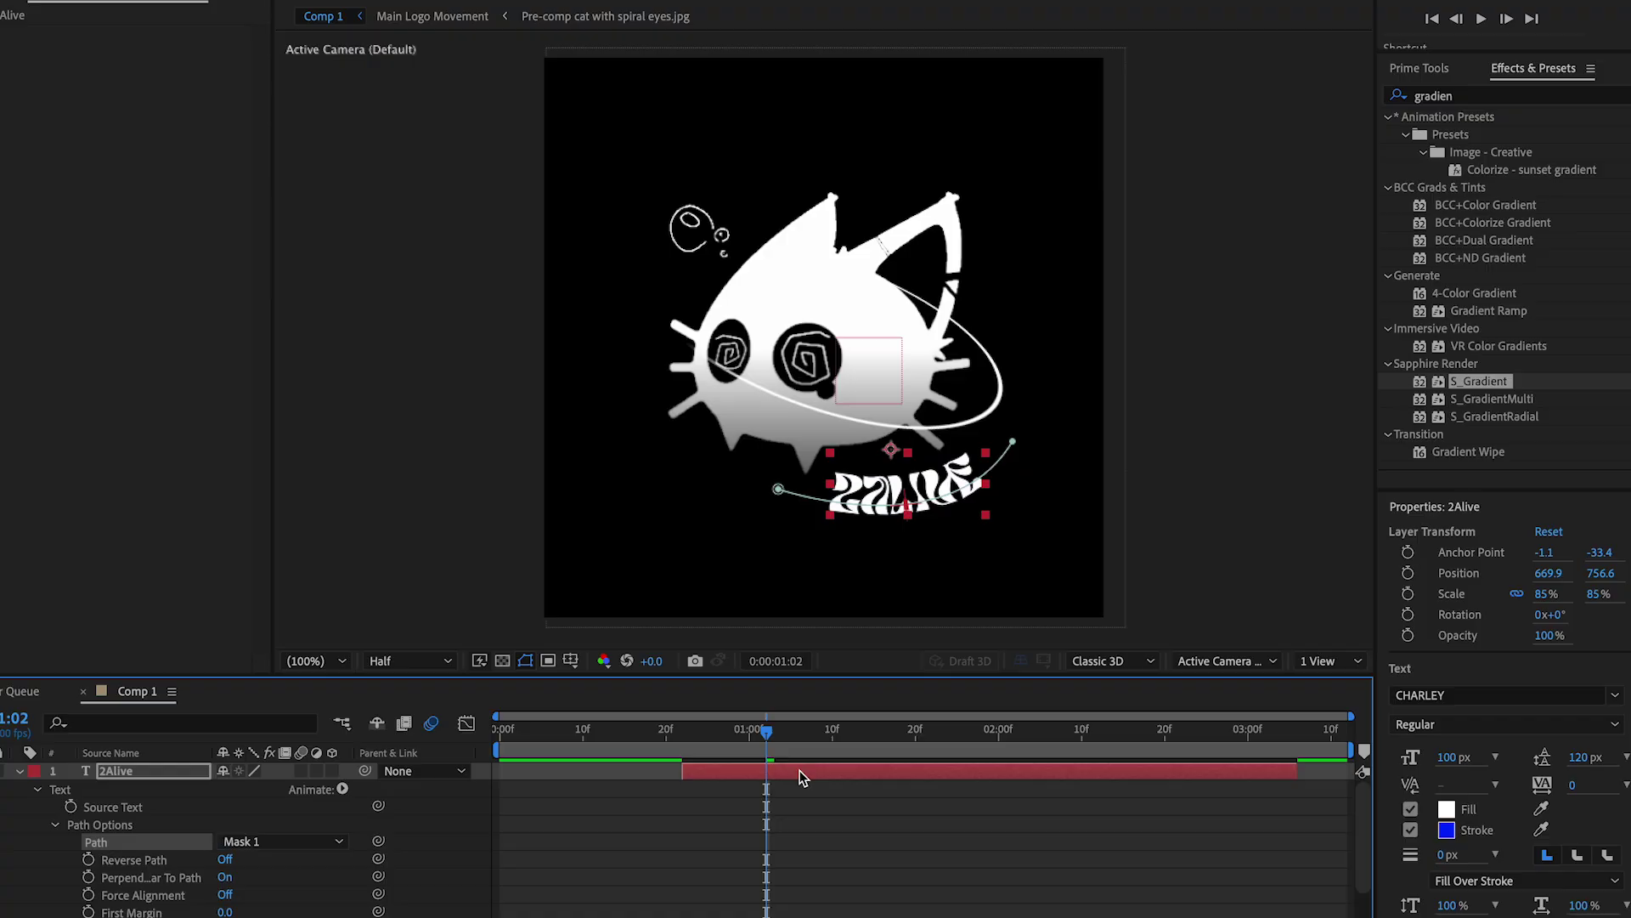
click(831, 764)
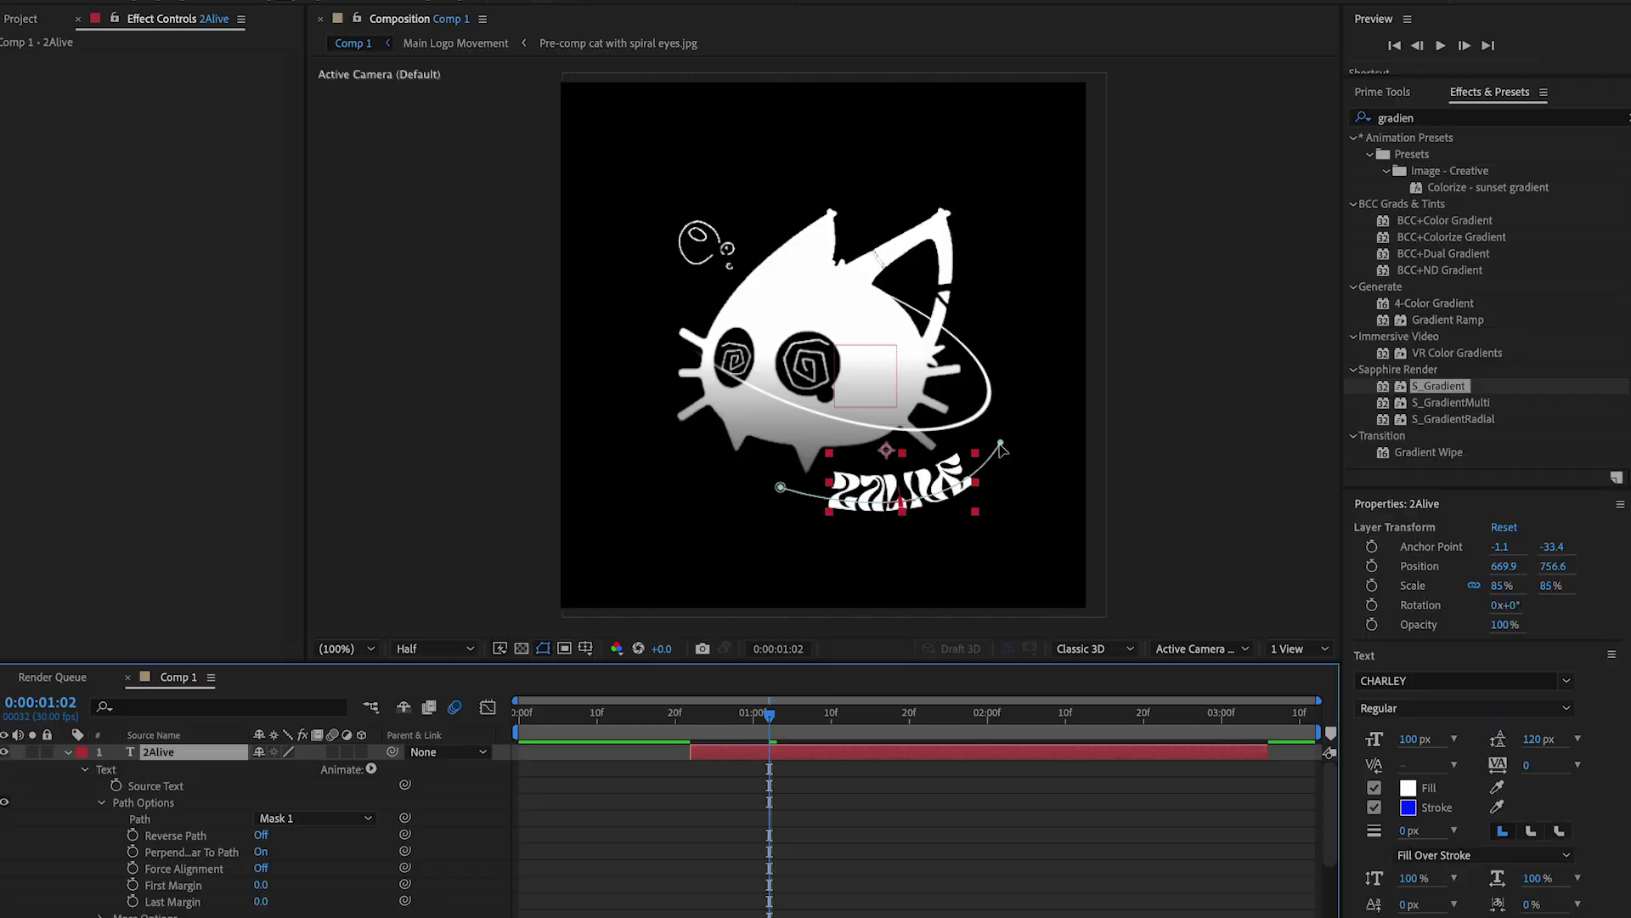
drag(1001, 449, 976, 395)
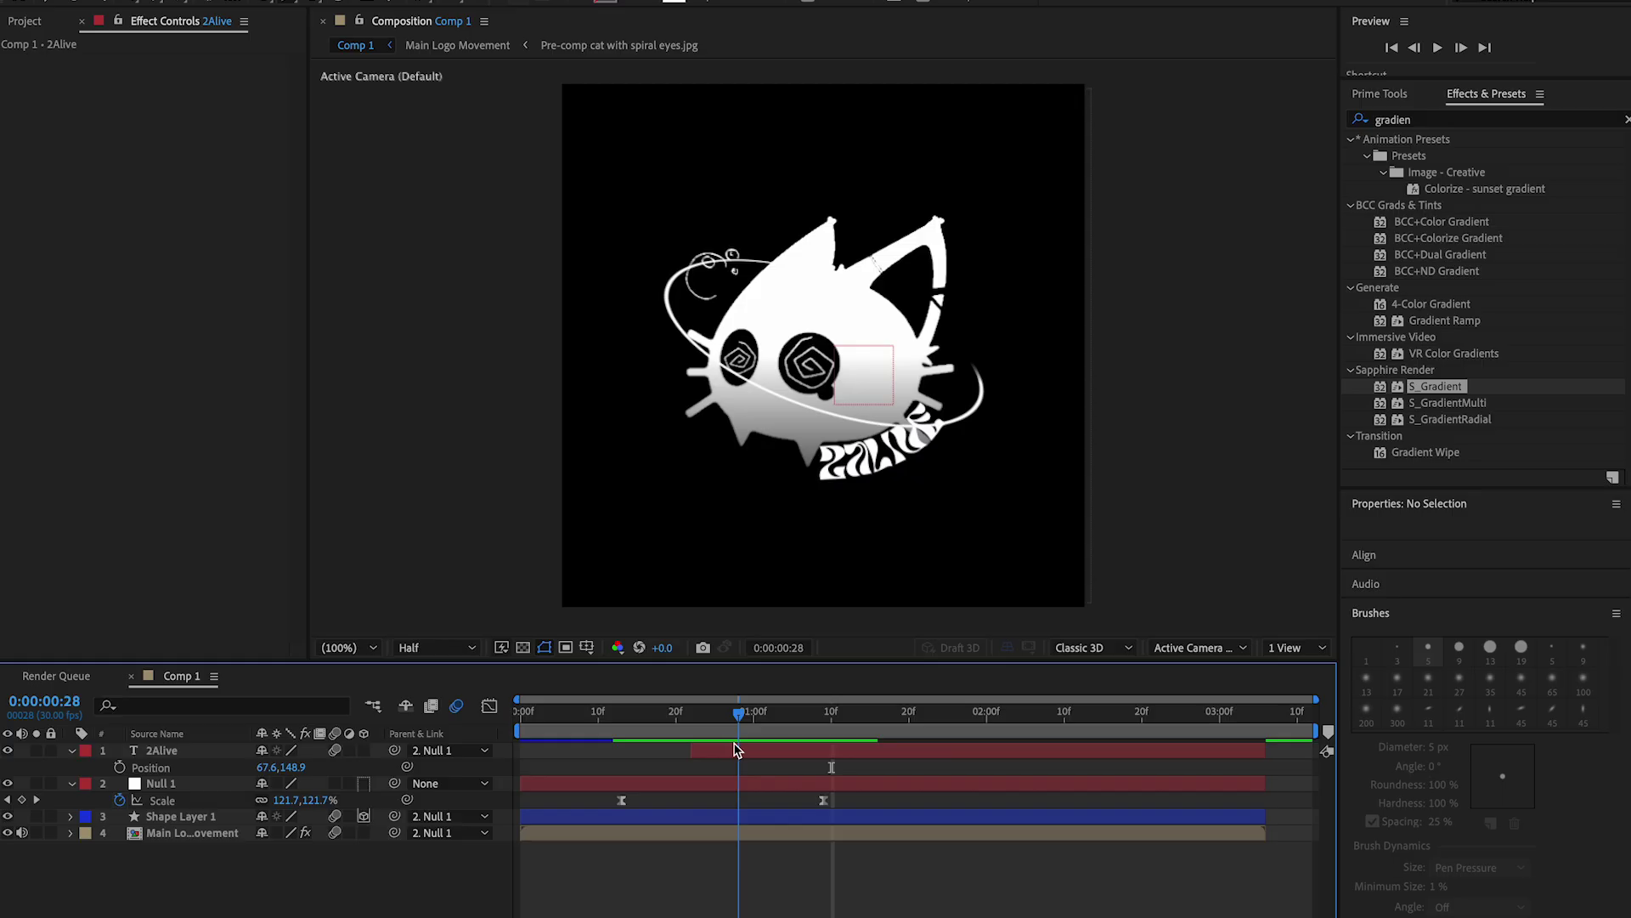
Duplicate Shape Layer 1, set the copy's Y Rotation to -148° and shift its start to about 0:00:00:09.
key(Page_Down)
click(719, 816)
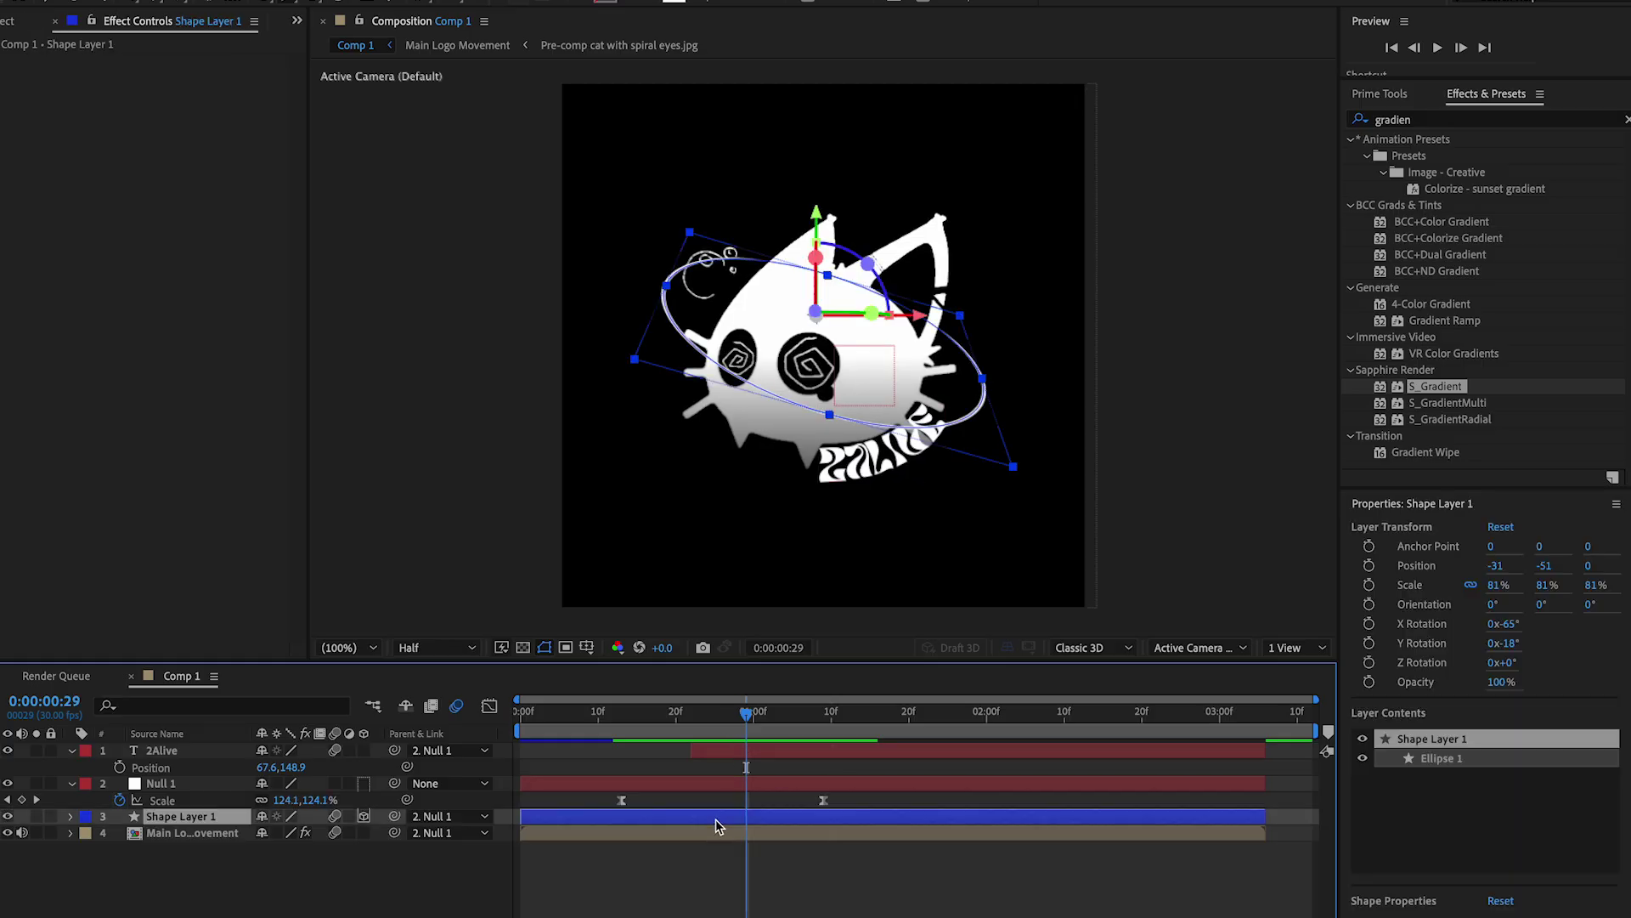
key(ctrl+d)
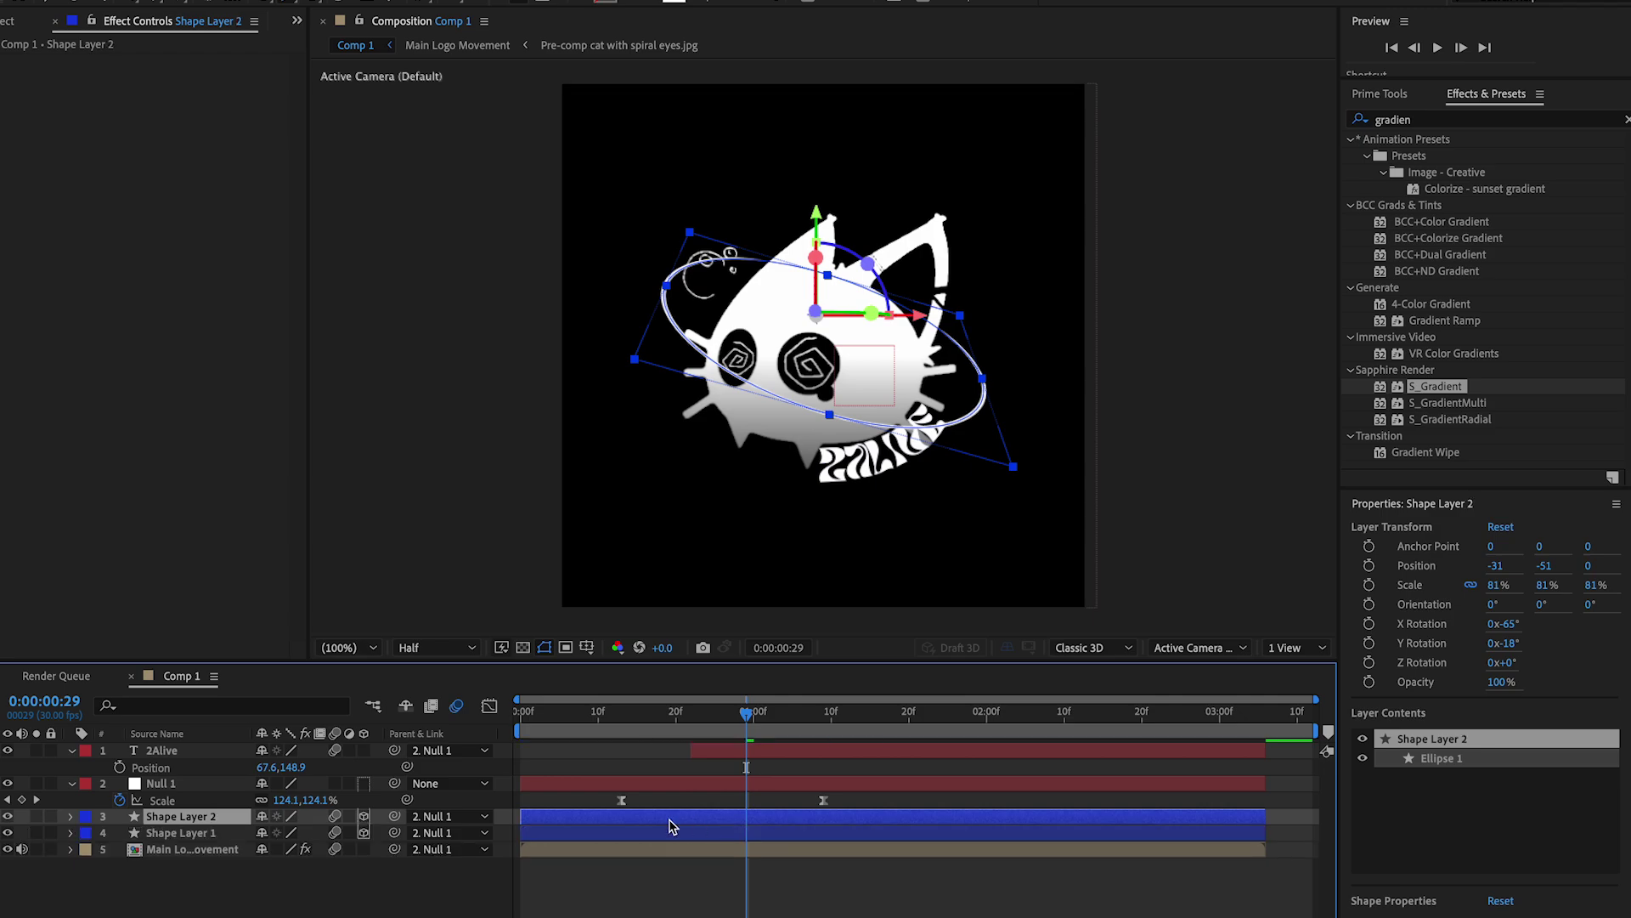
key(r)
drag(283, 869, 175, 871)
click(655, 879)
drag(600, 826, 639, 824)
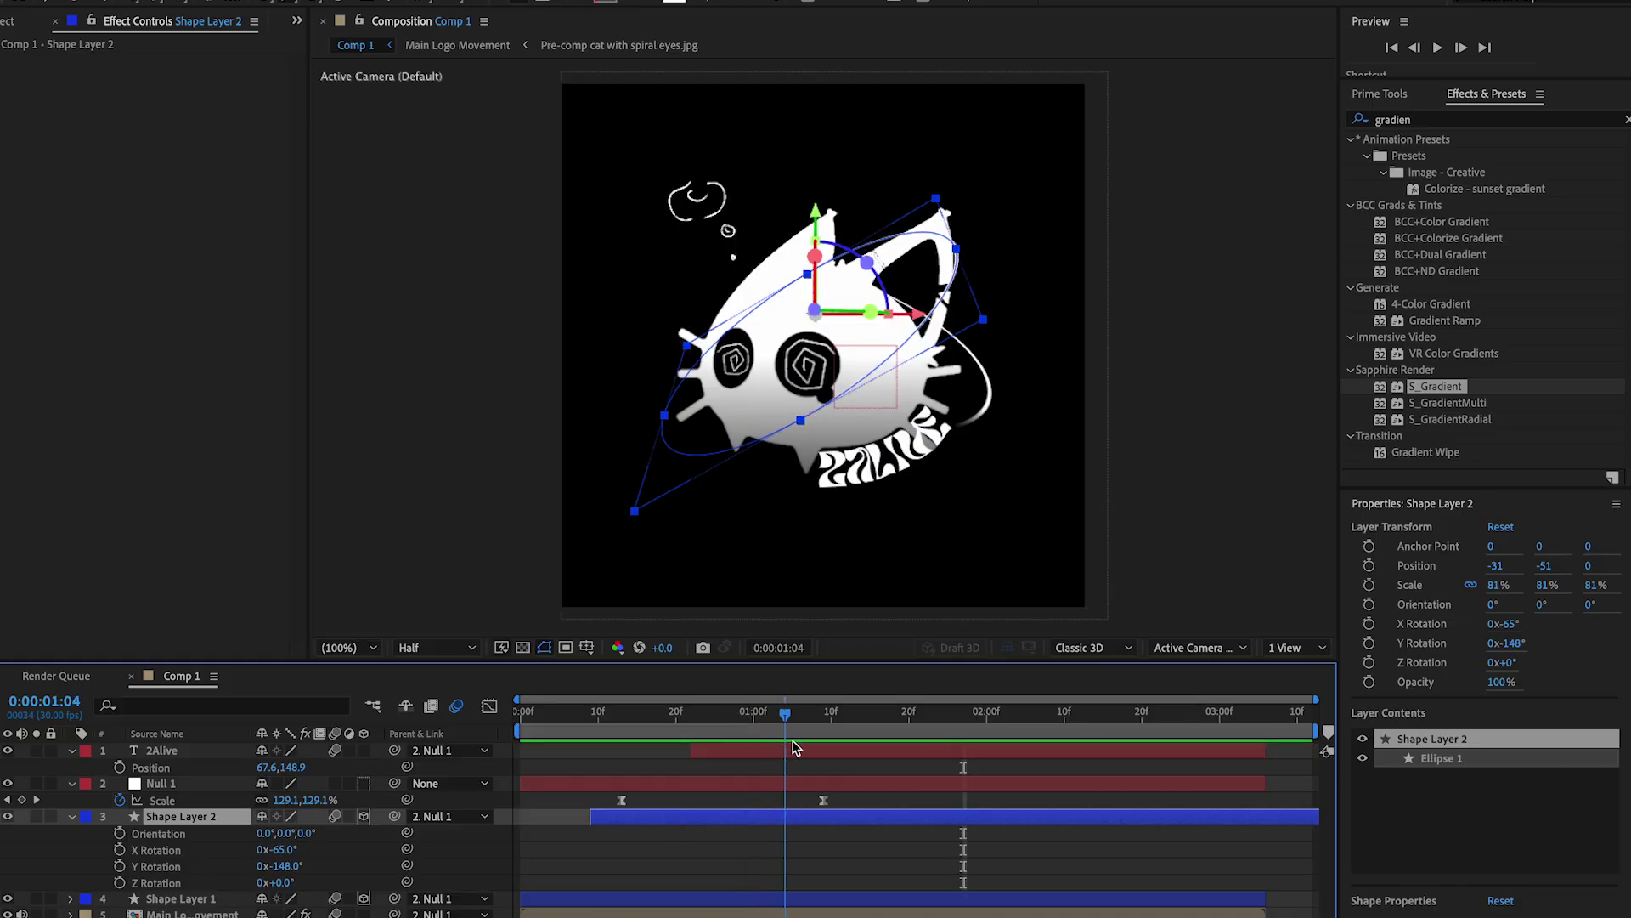
Check the second ring's trim animation, set its Y Rotation to -157° and reposition it to -16, -40.
drag(791, 741, 828, 736)
key(u)
click(880, 914)
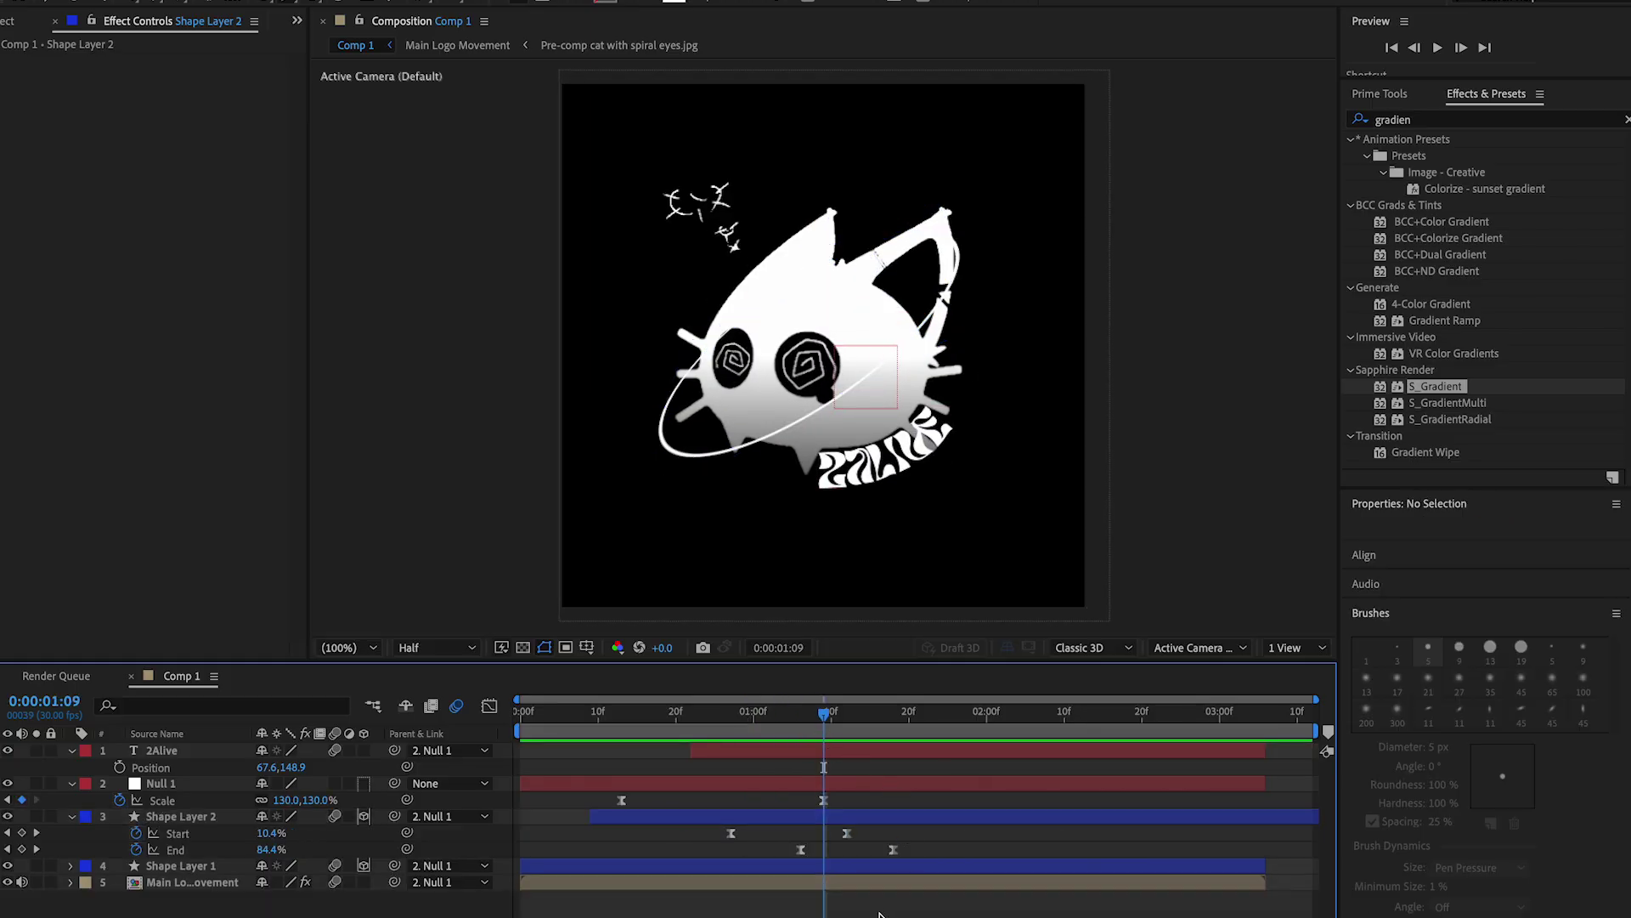
click(192, 817)
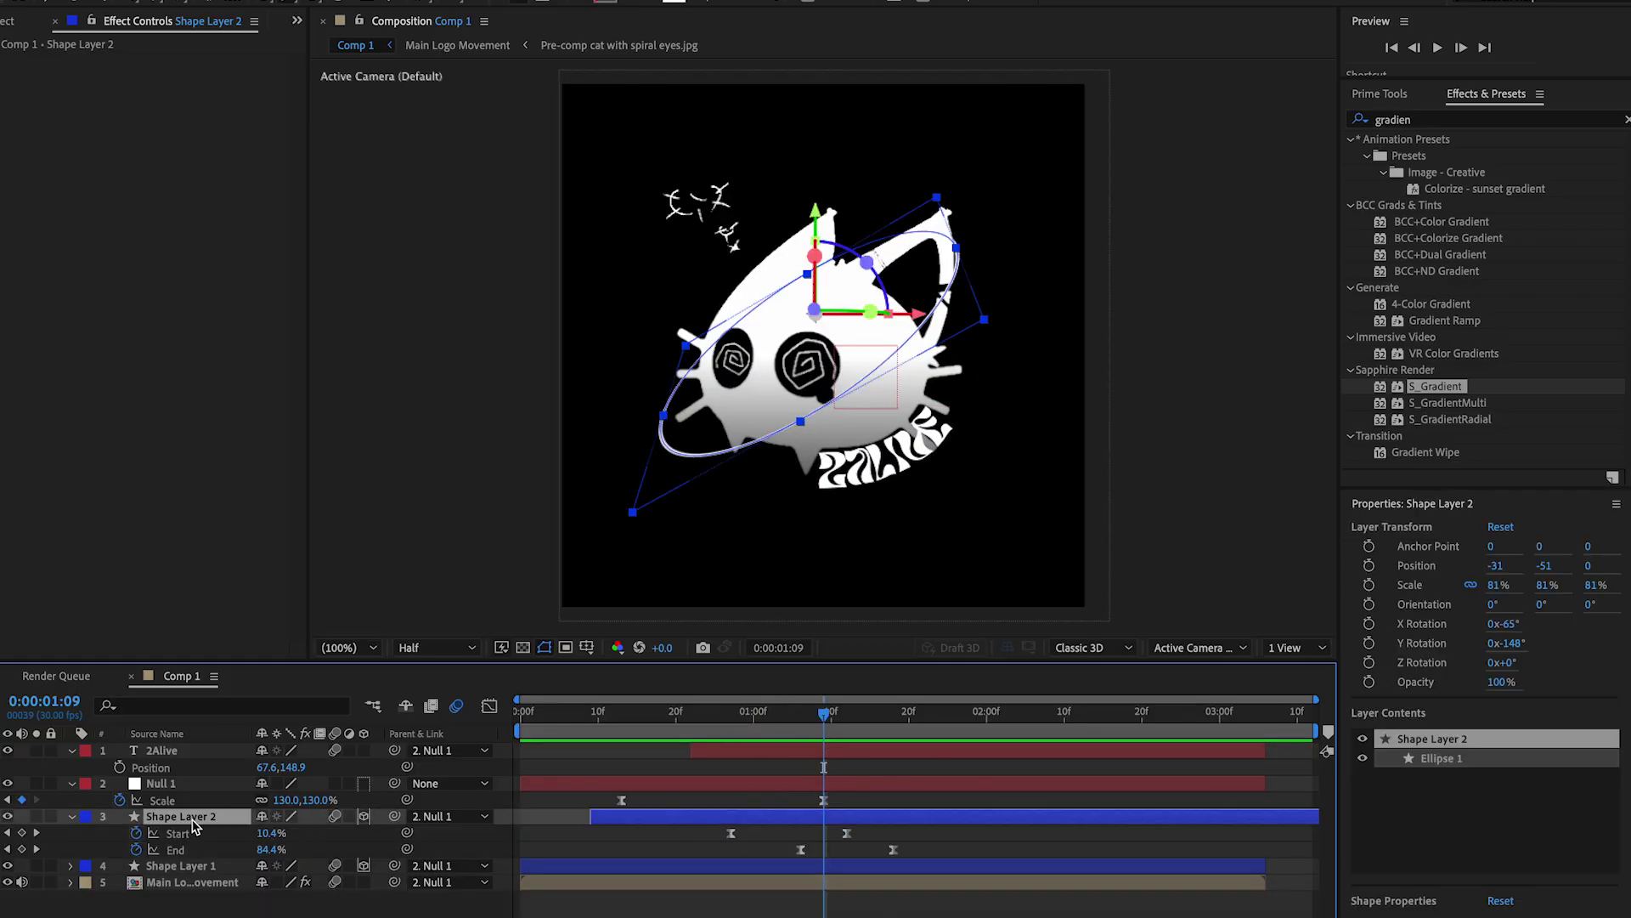
key(r)
drag(284, 834, 297, 837)
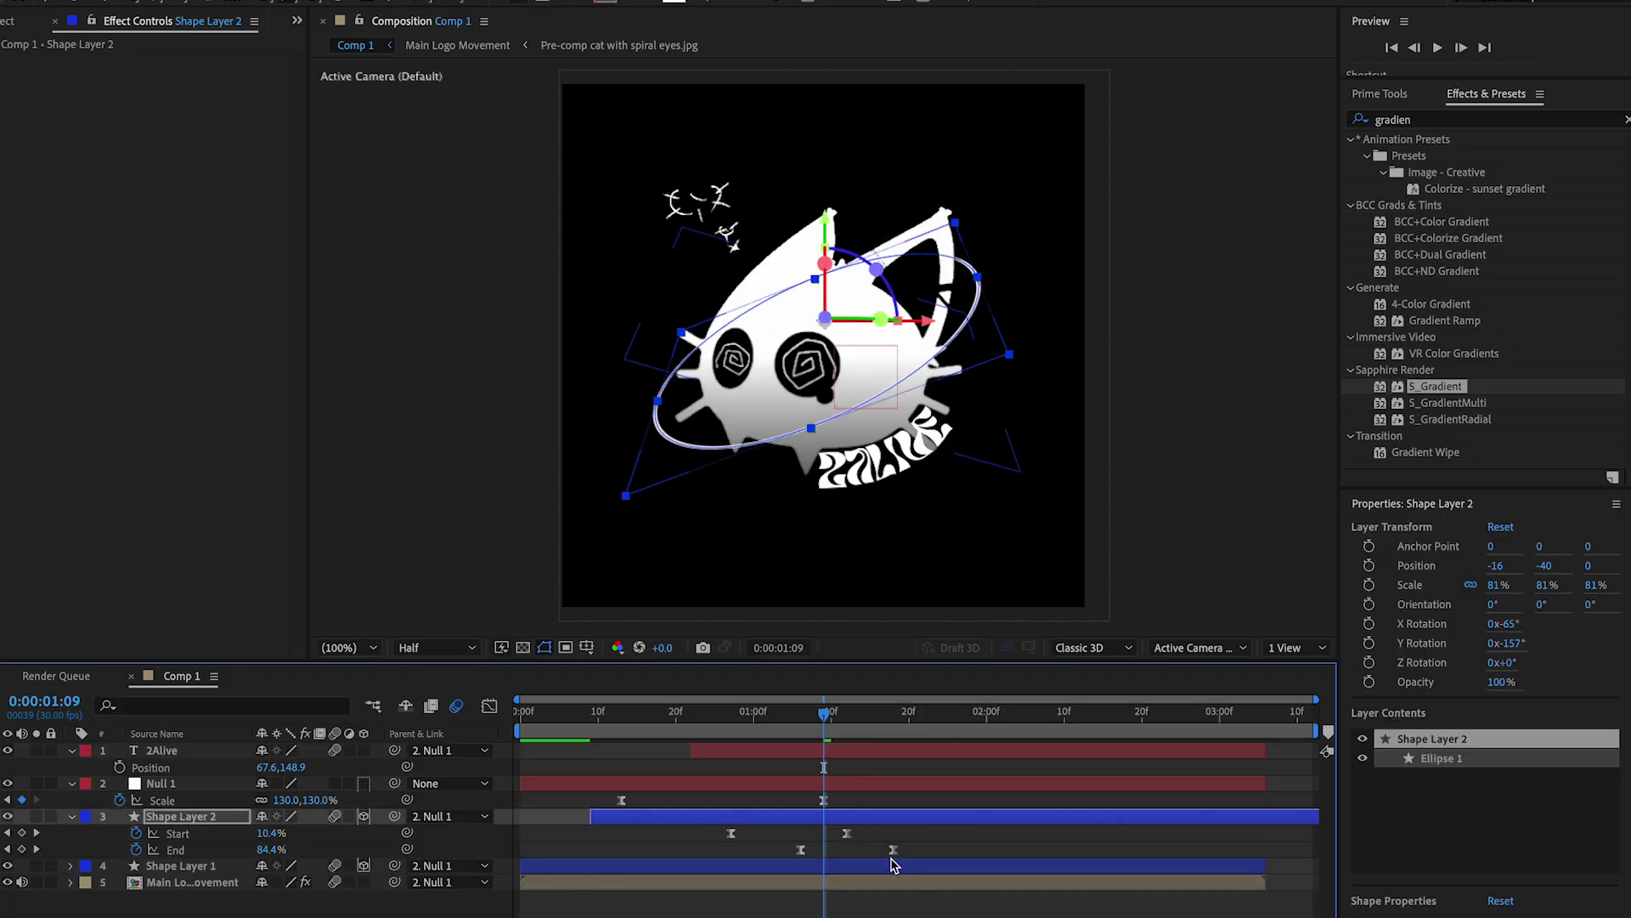
Delay Shape Layer 2's last Start keyframe to about 0:00:01:18 and last End keyframe to about 0:00:02:11, and preview the composition.
drag(926, 831, 835, 850)
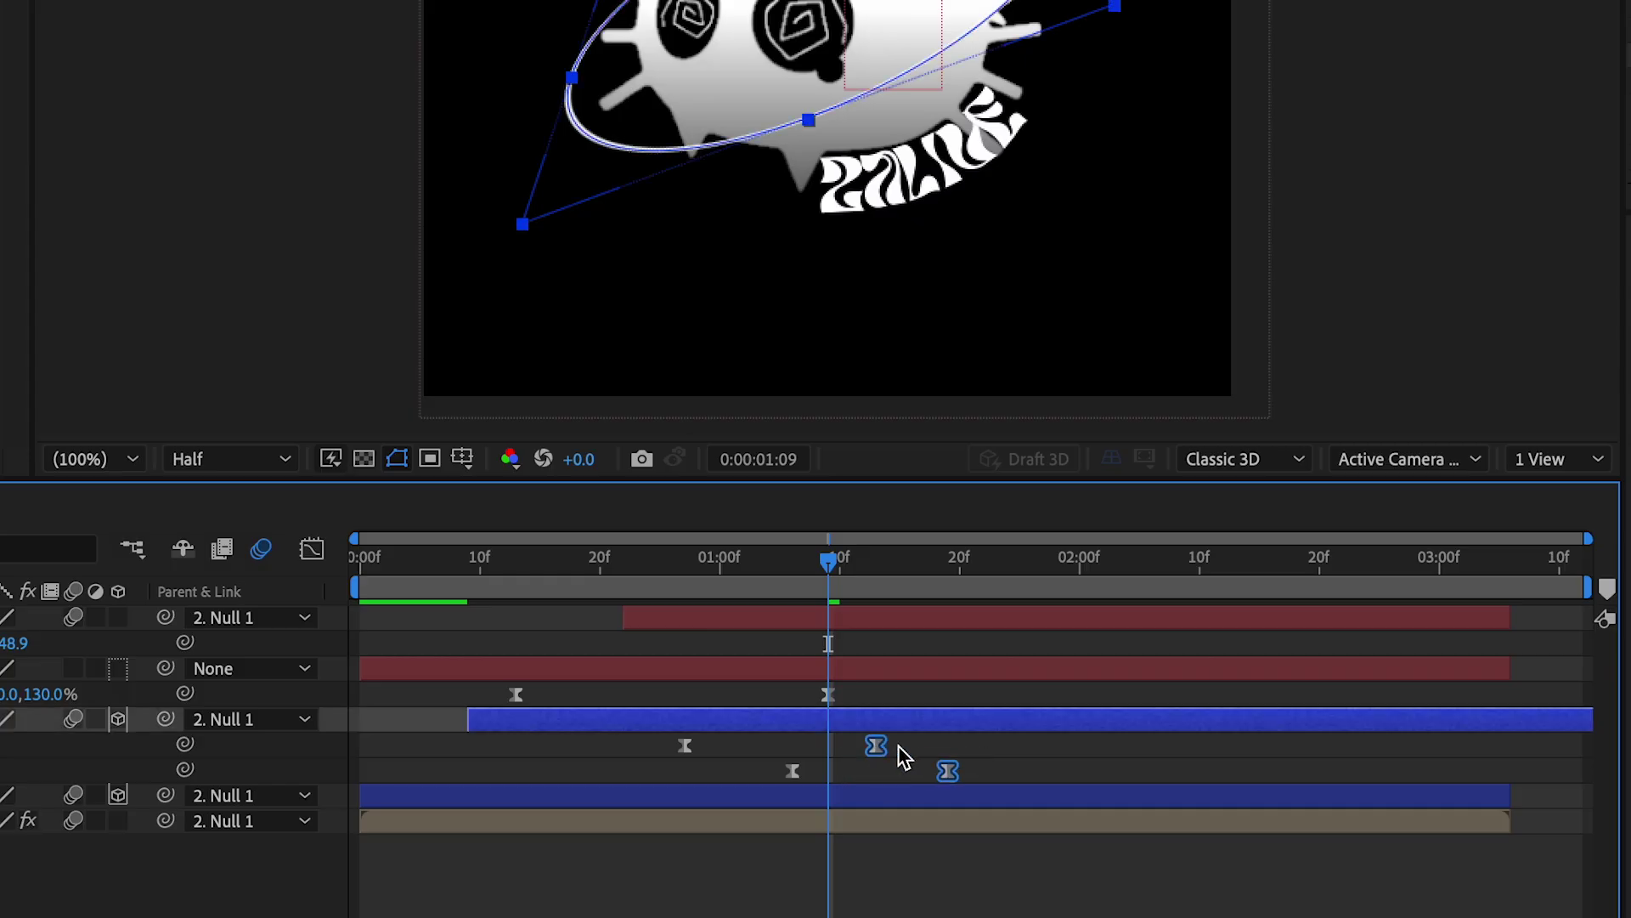
key(space)
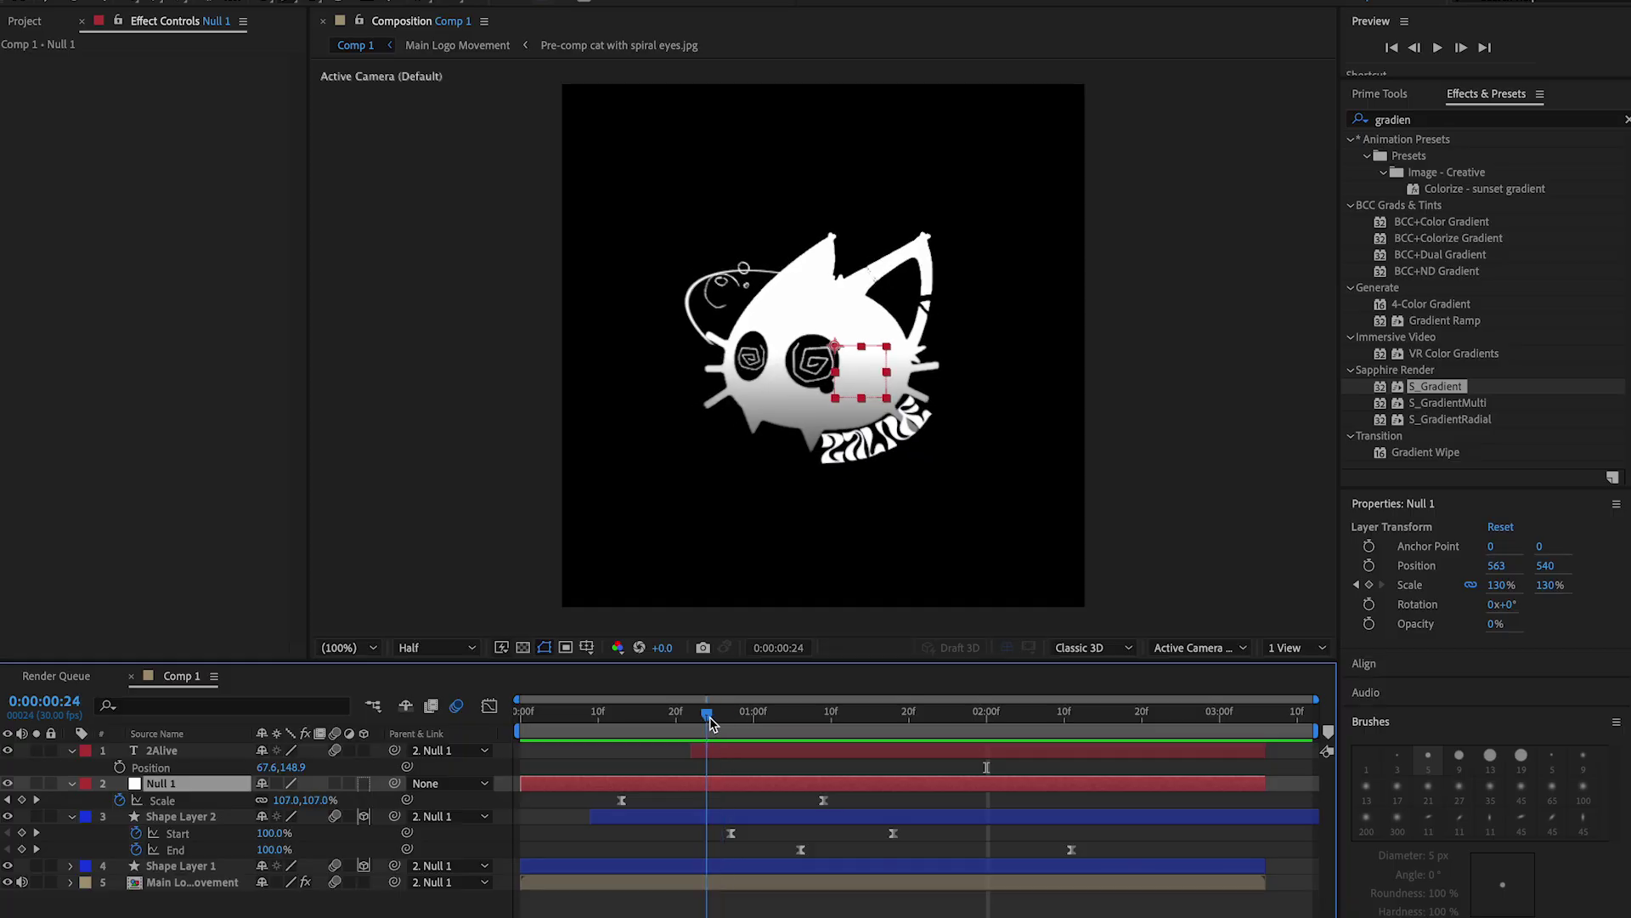
drag(709, 723, 693, 726)
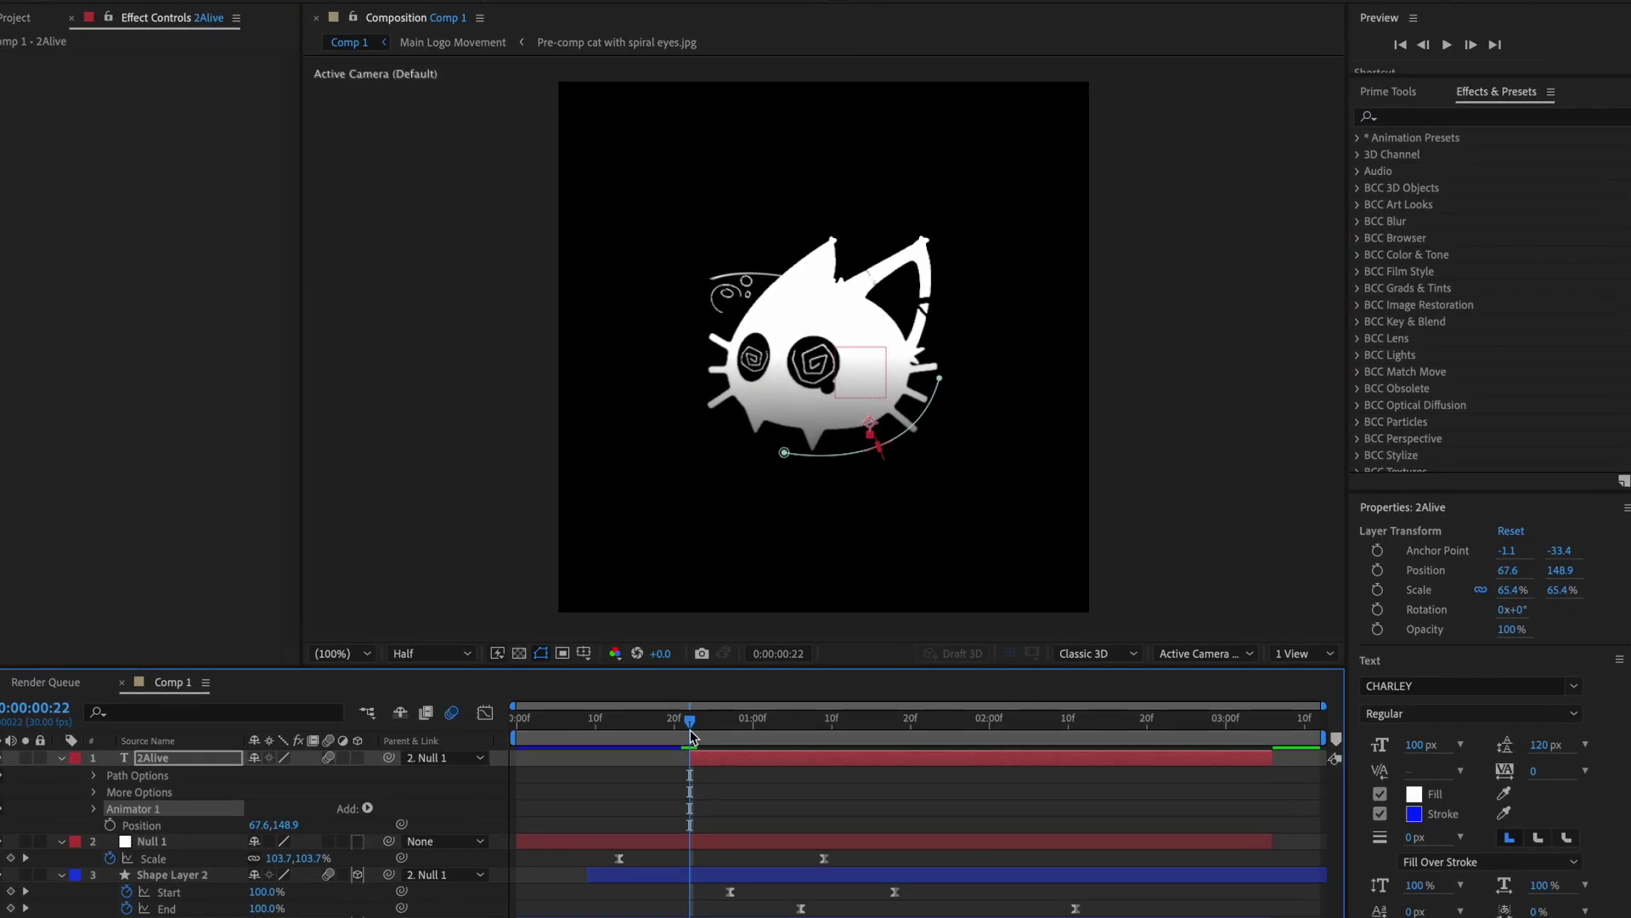
Preview the 2Alive text entrance and examine Animator 1's range selector, expression selector and transform values.
drag(686, 729, 825, 724)
drag(836, 825, 614, 826)
key(space)
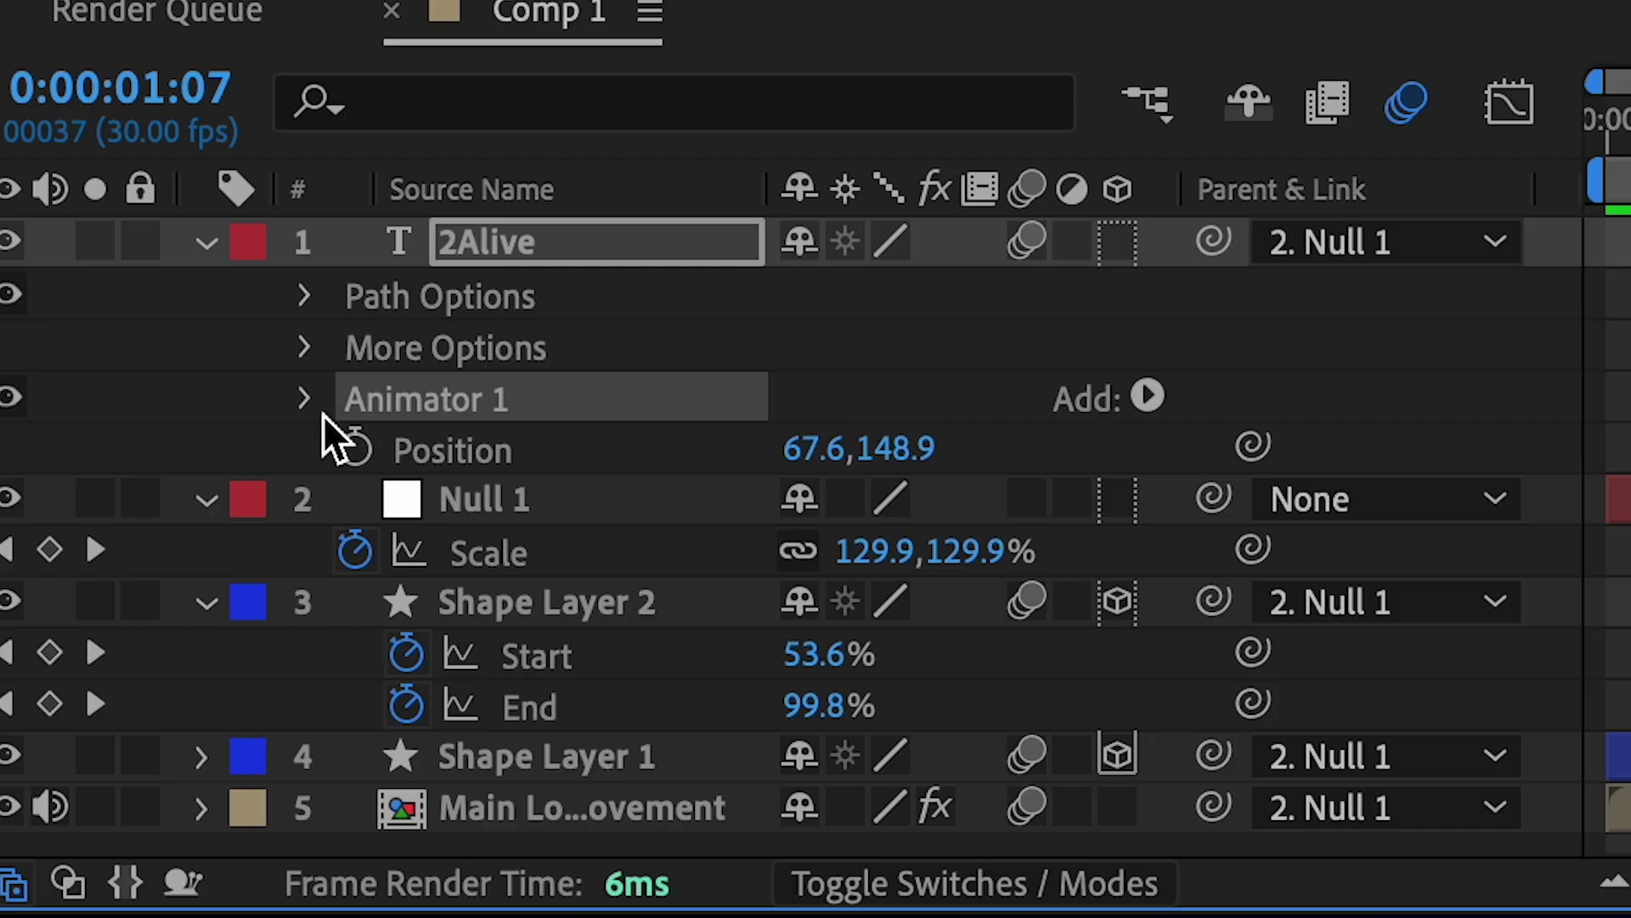
click(311, 400)
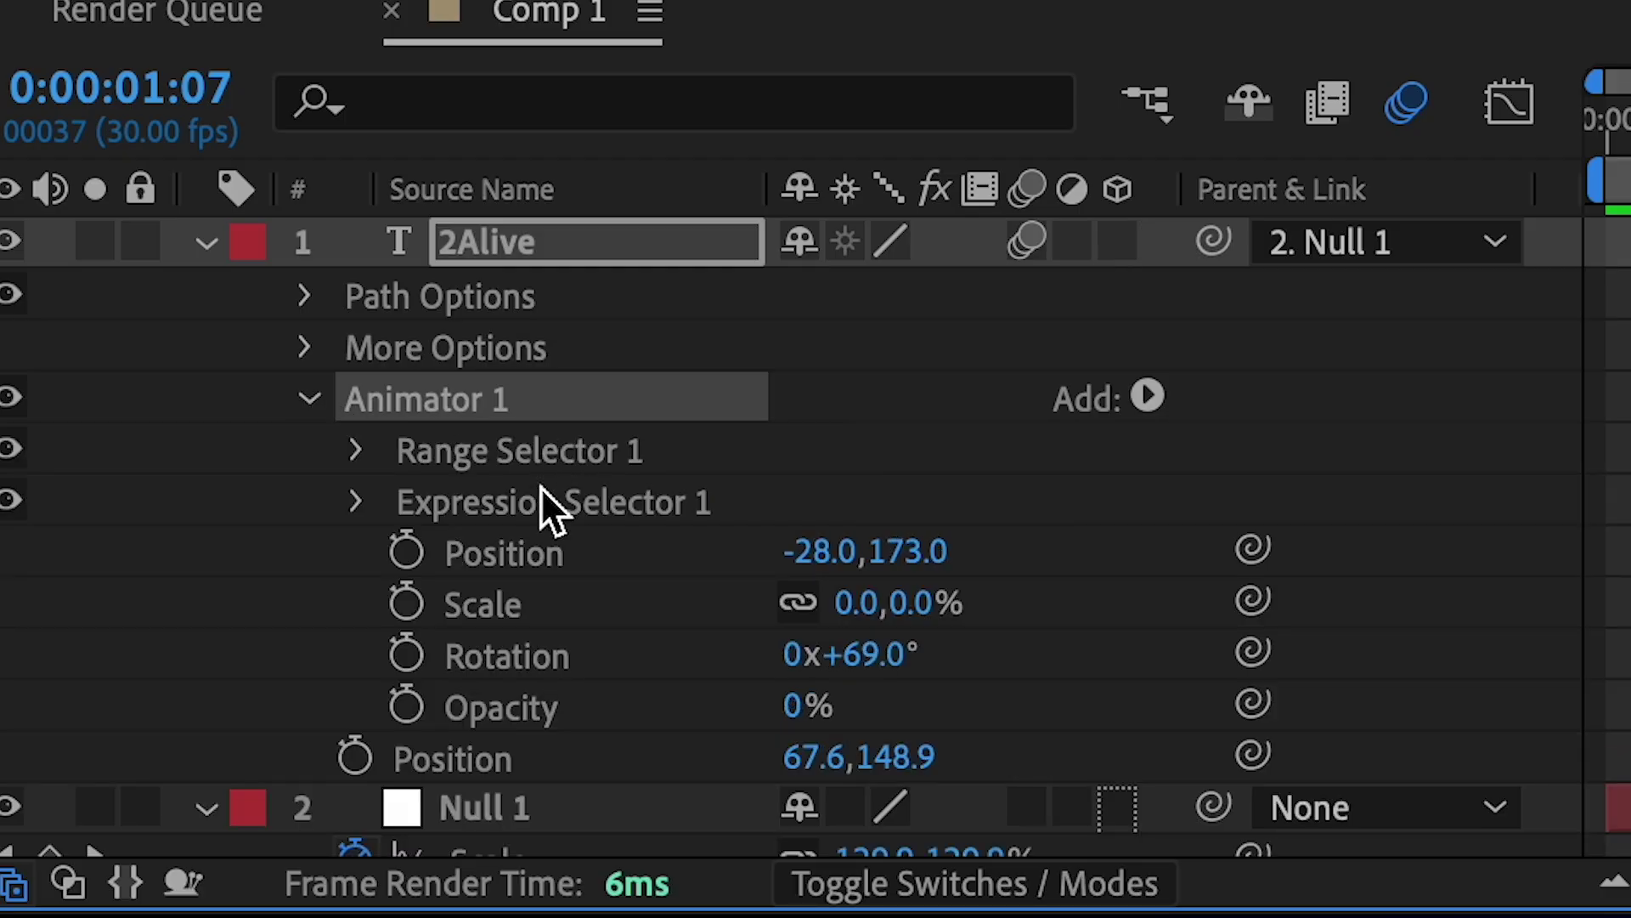
click(360, 452)
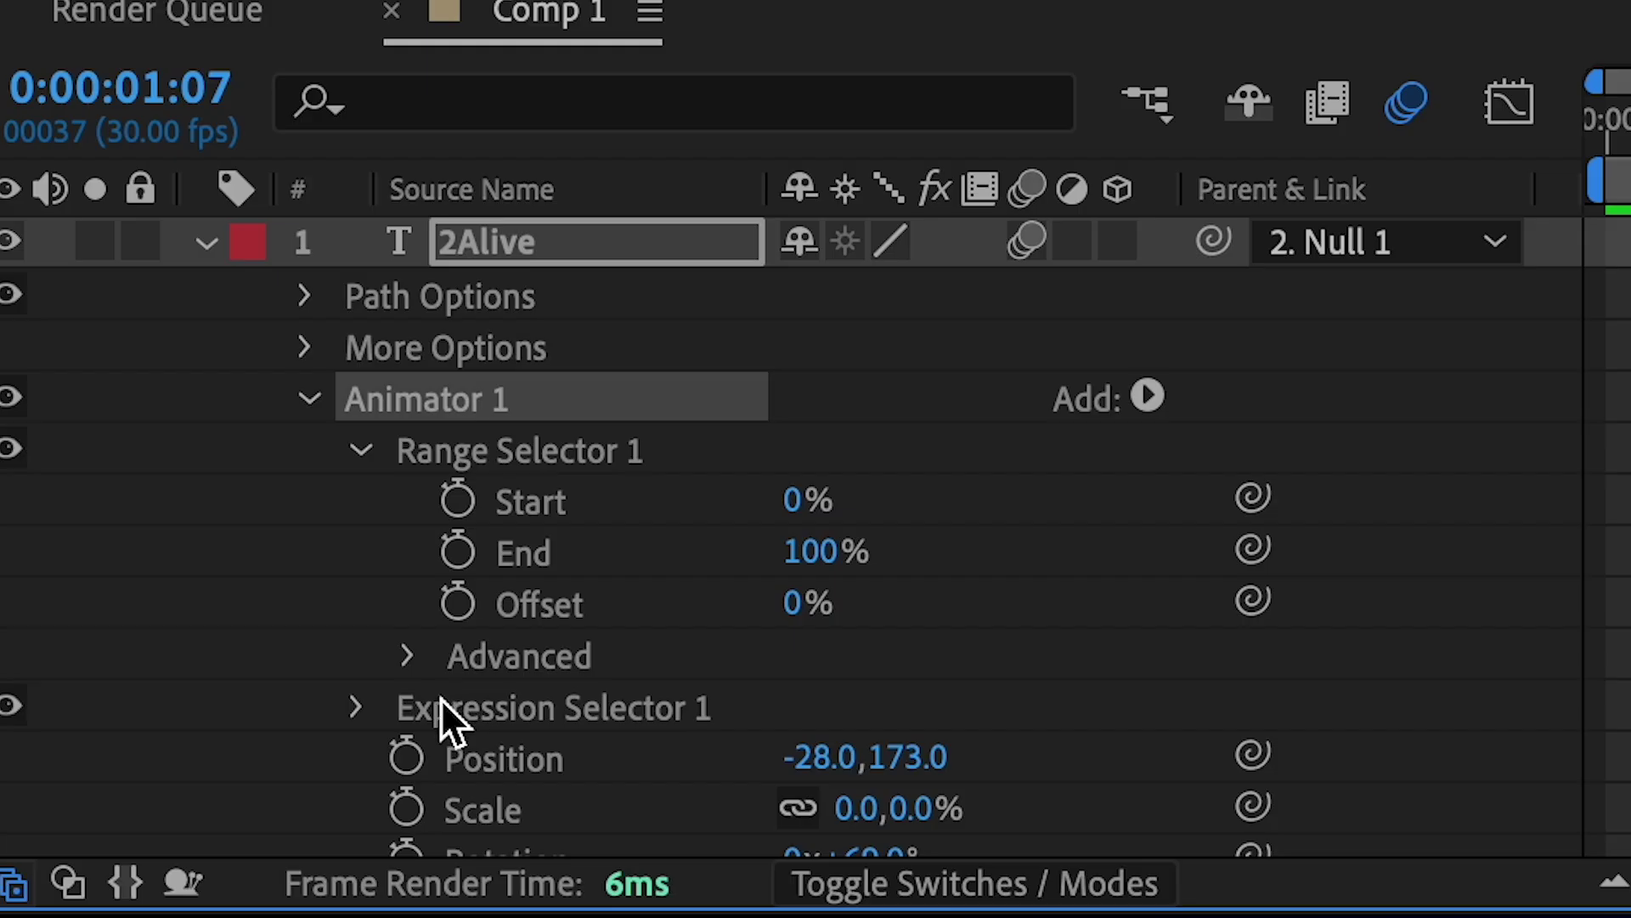
scroll(375, 711, down, 3)
click(358, 548)
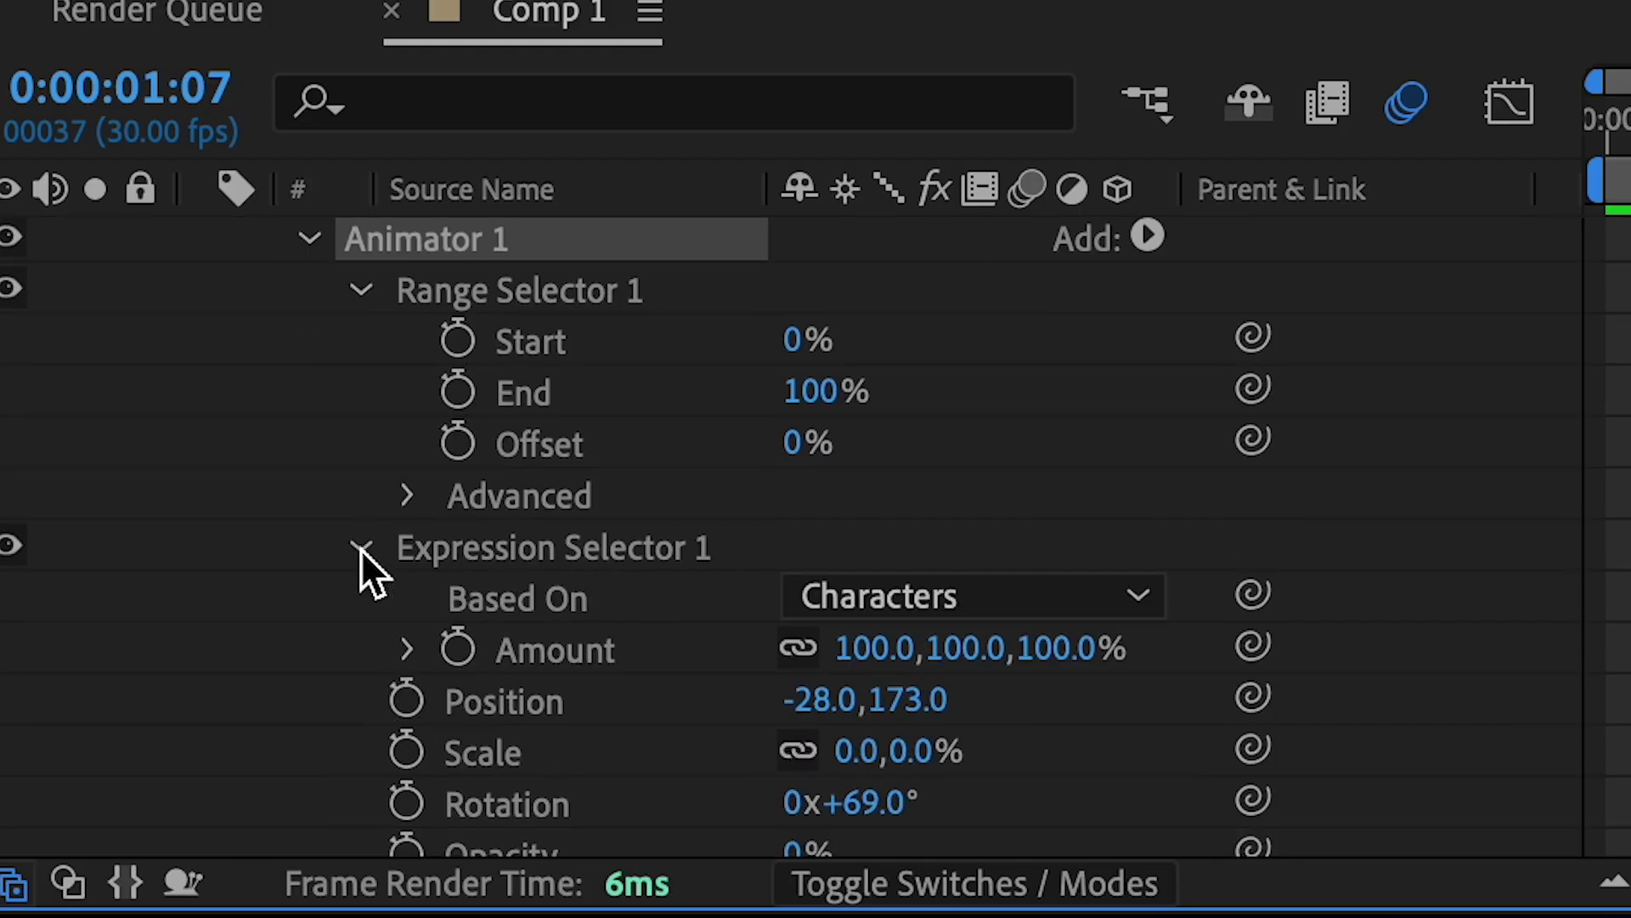
scroll(374, 549, down, 4)
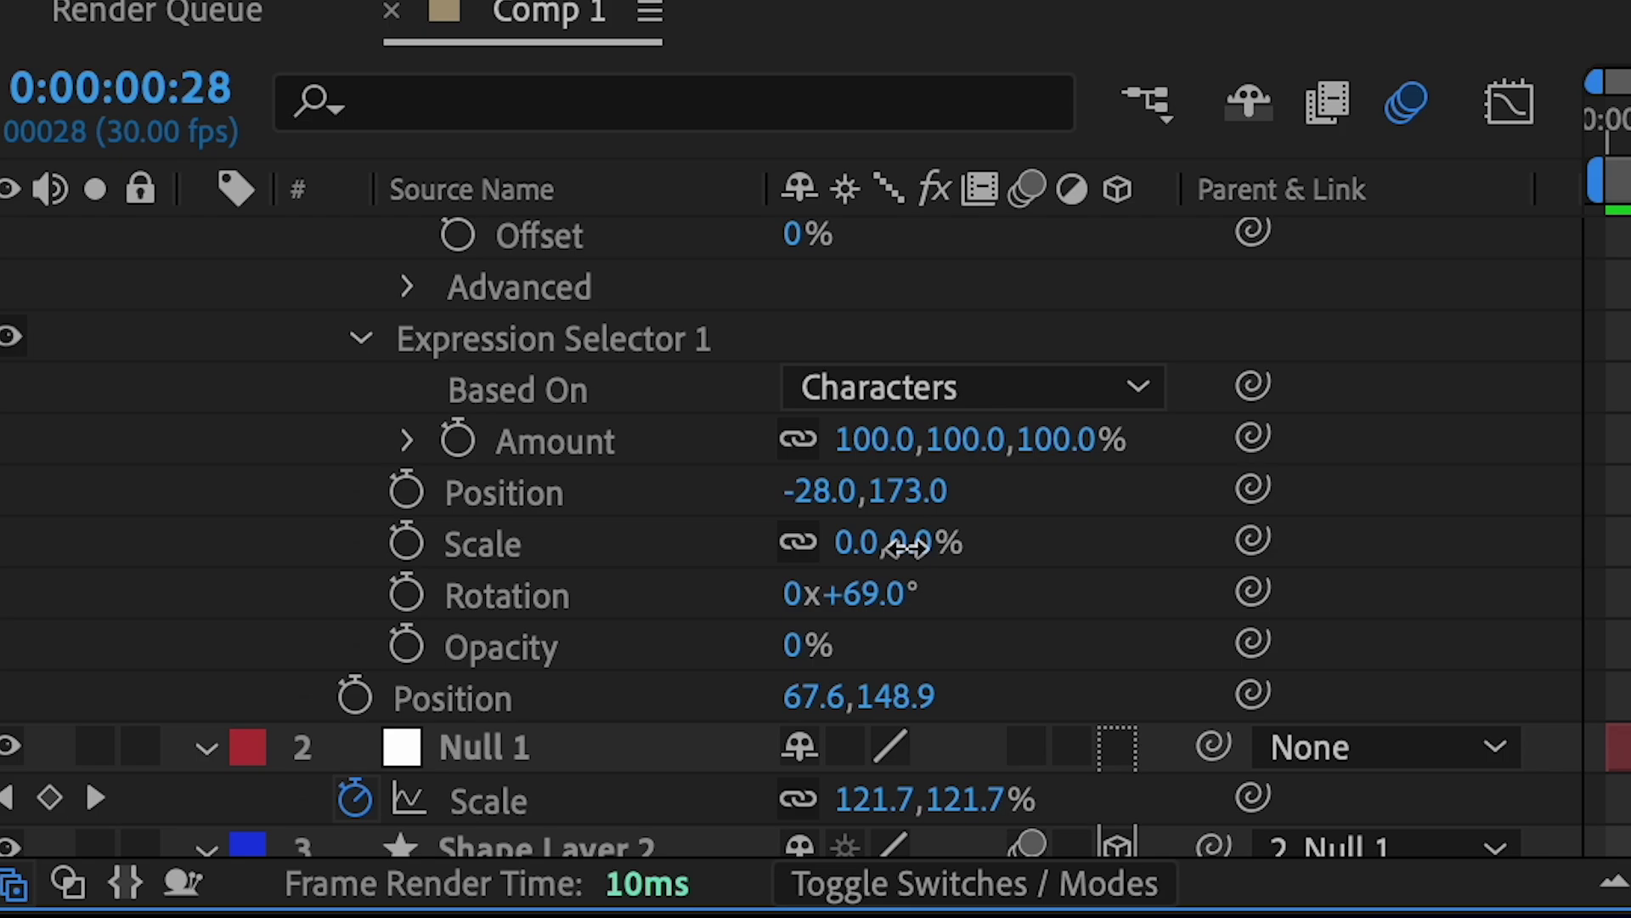
Raise Animator 1's Scale to 600%, refine it to 484% and preview the text entrance.
drag(905, 547, 1141, 545)
key(space)
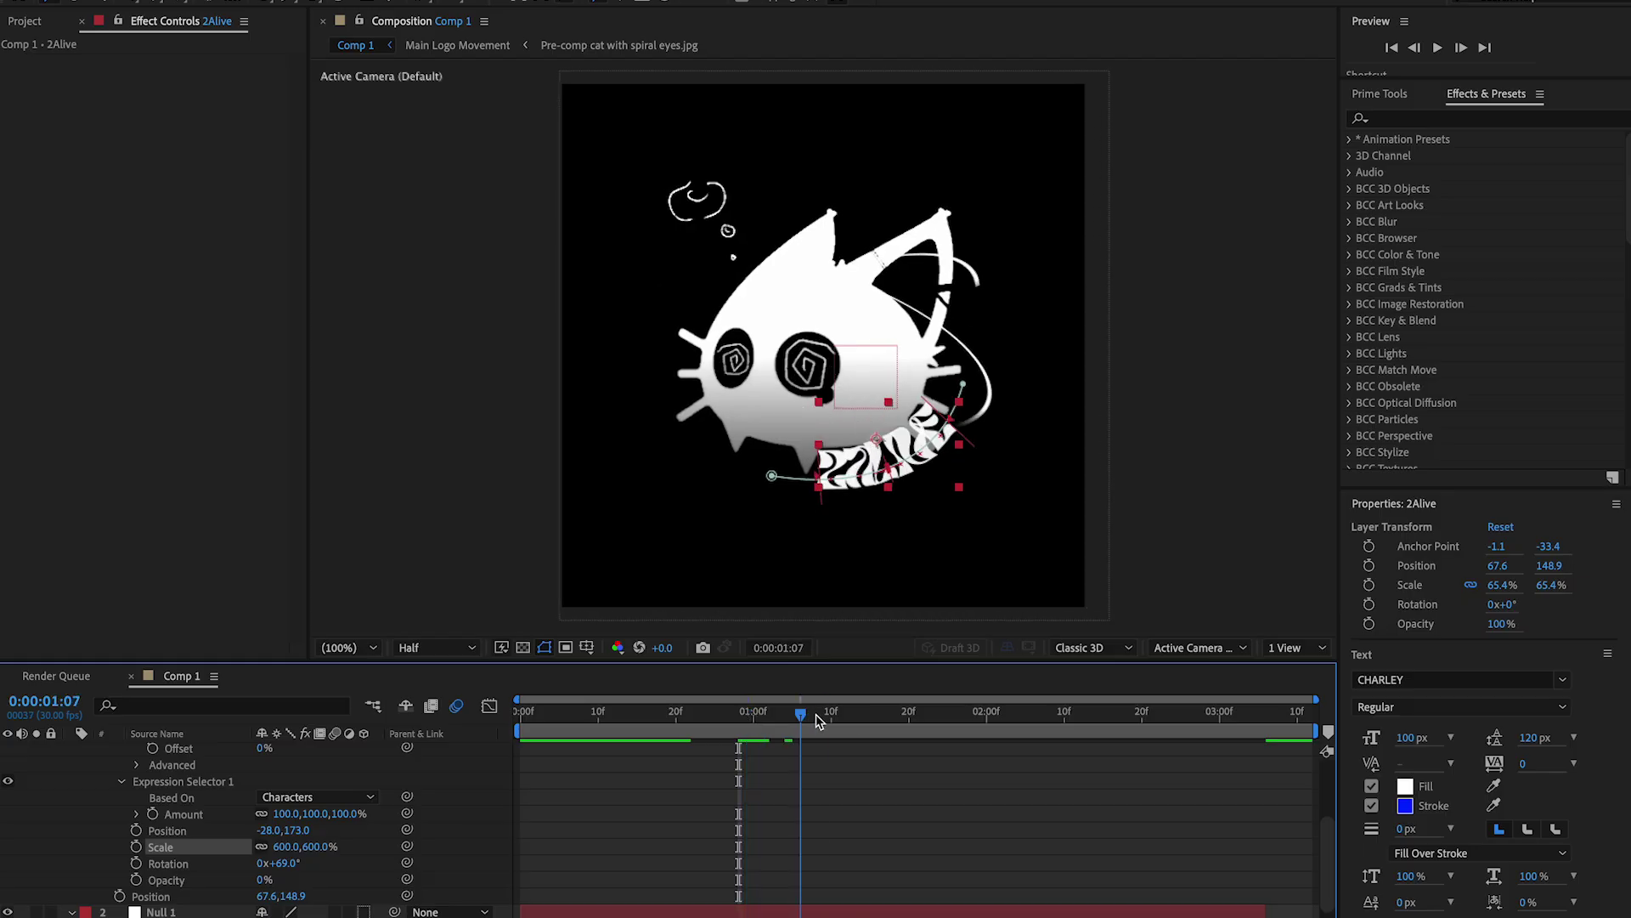
click(594, 714)
key(space)
key(space)
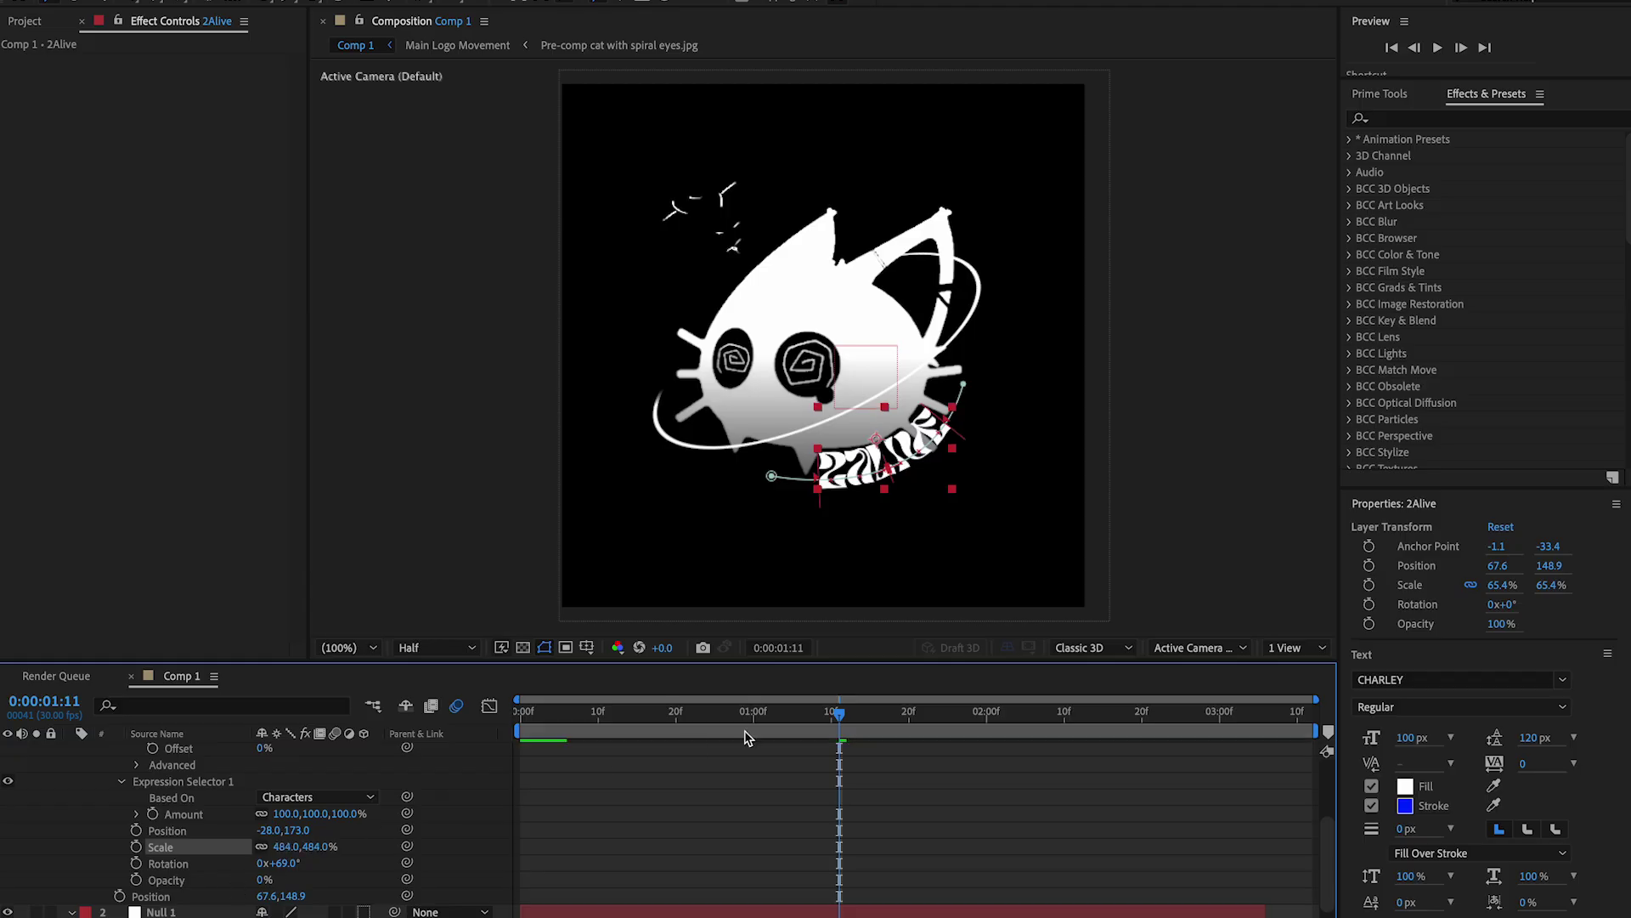
Set Animator 1's Position to -28, -40 and Rotation to 295°, and fine-tune the vertical offset.
click(715, 713)
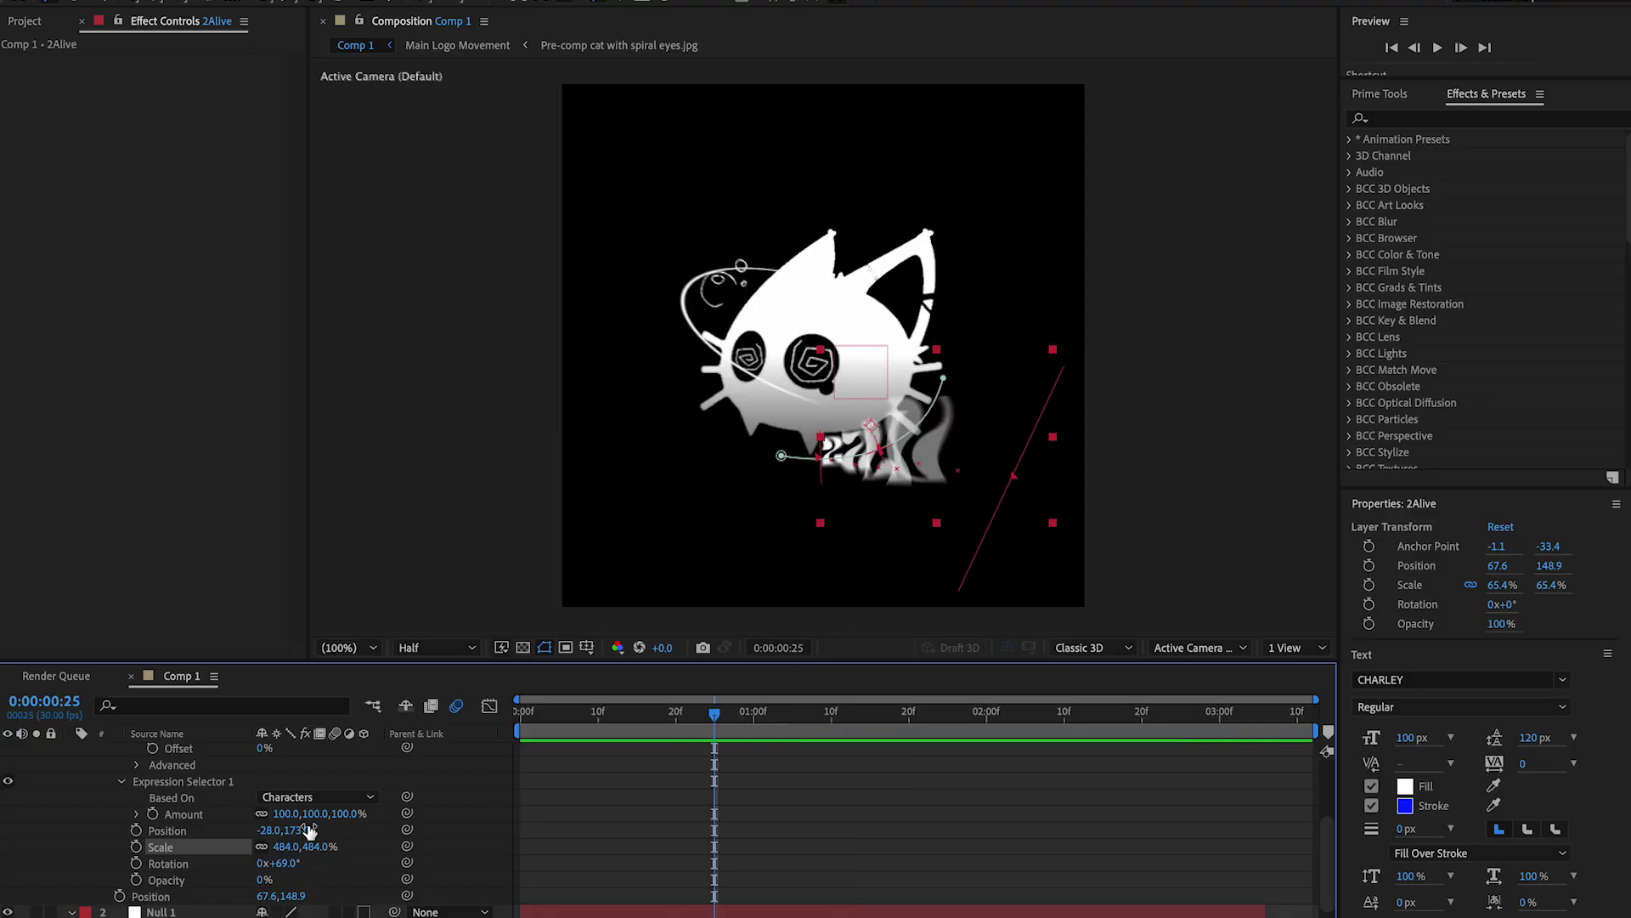
drag(317, 831, 85, 853)
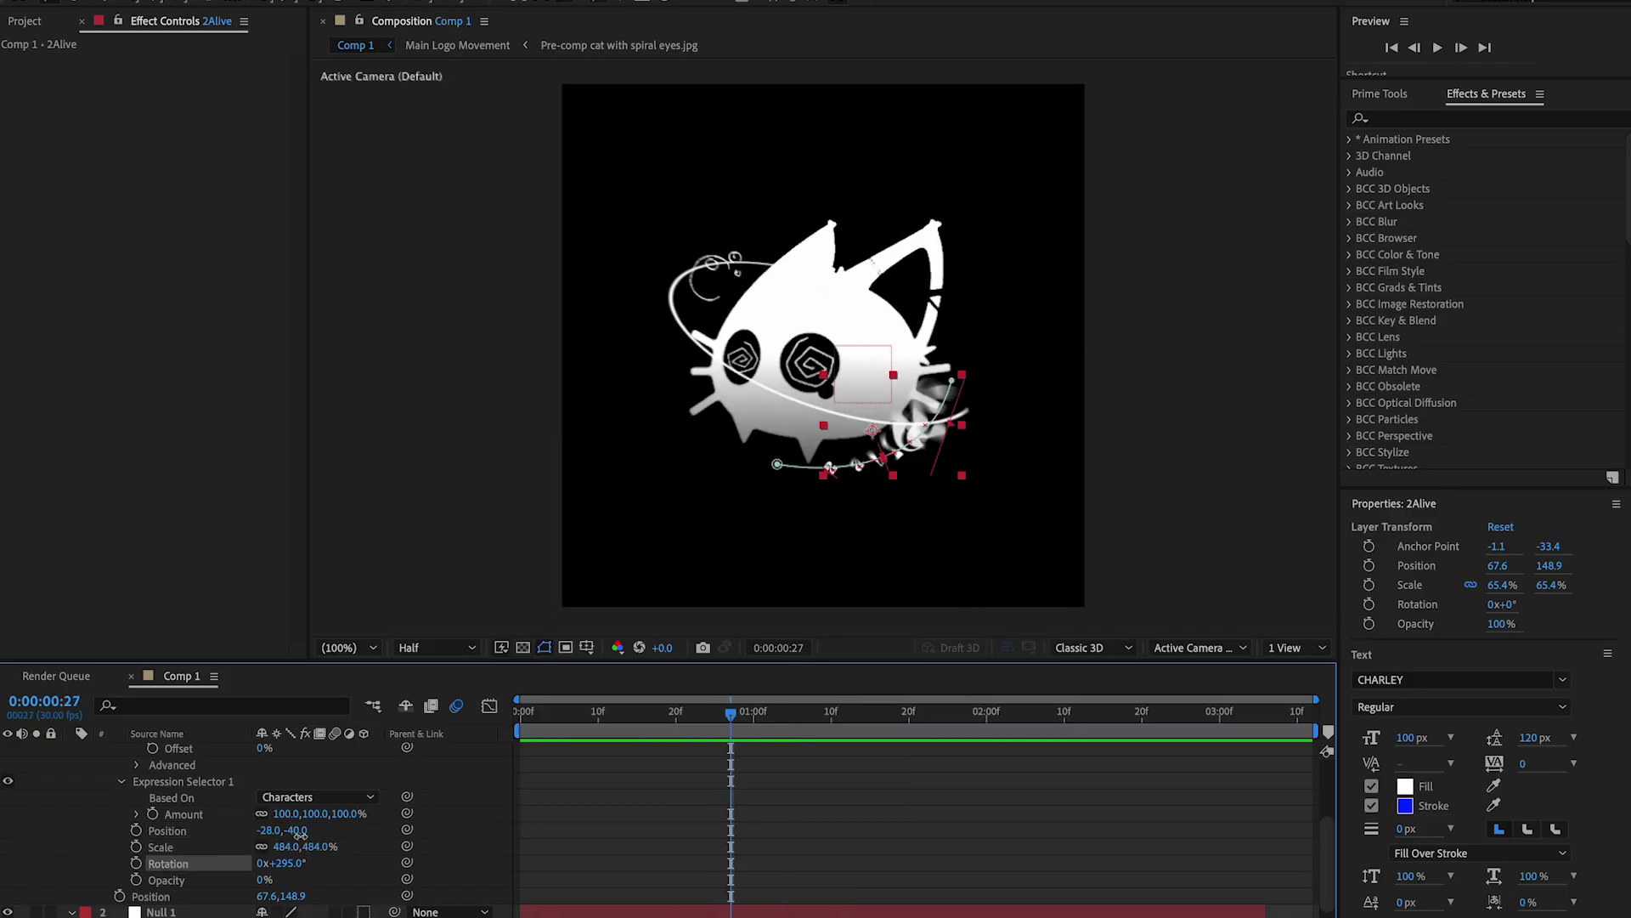
drag(299, 831, 362, 827)
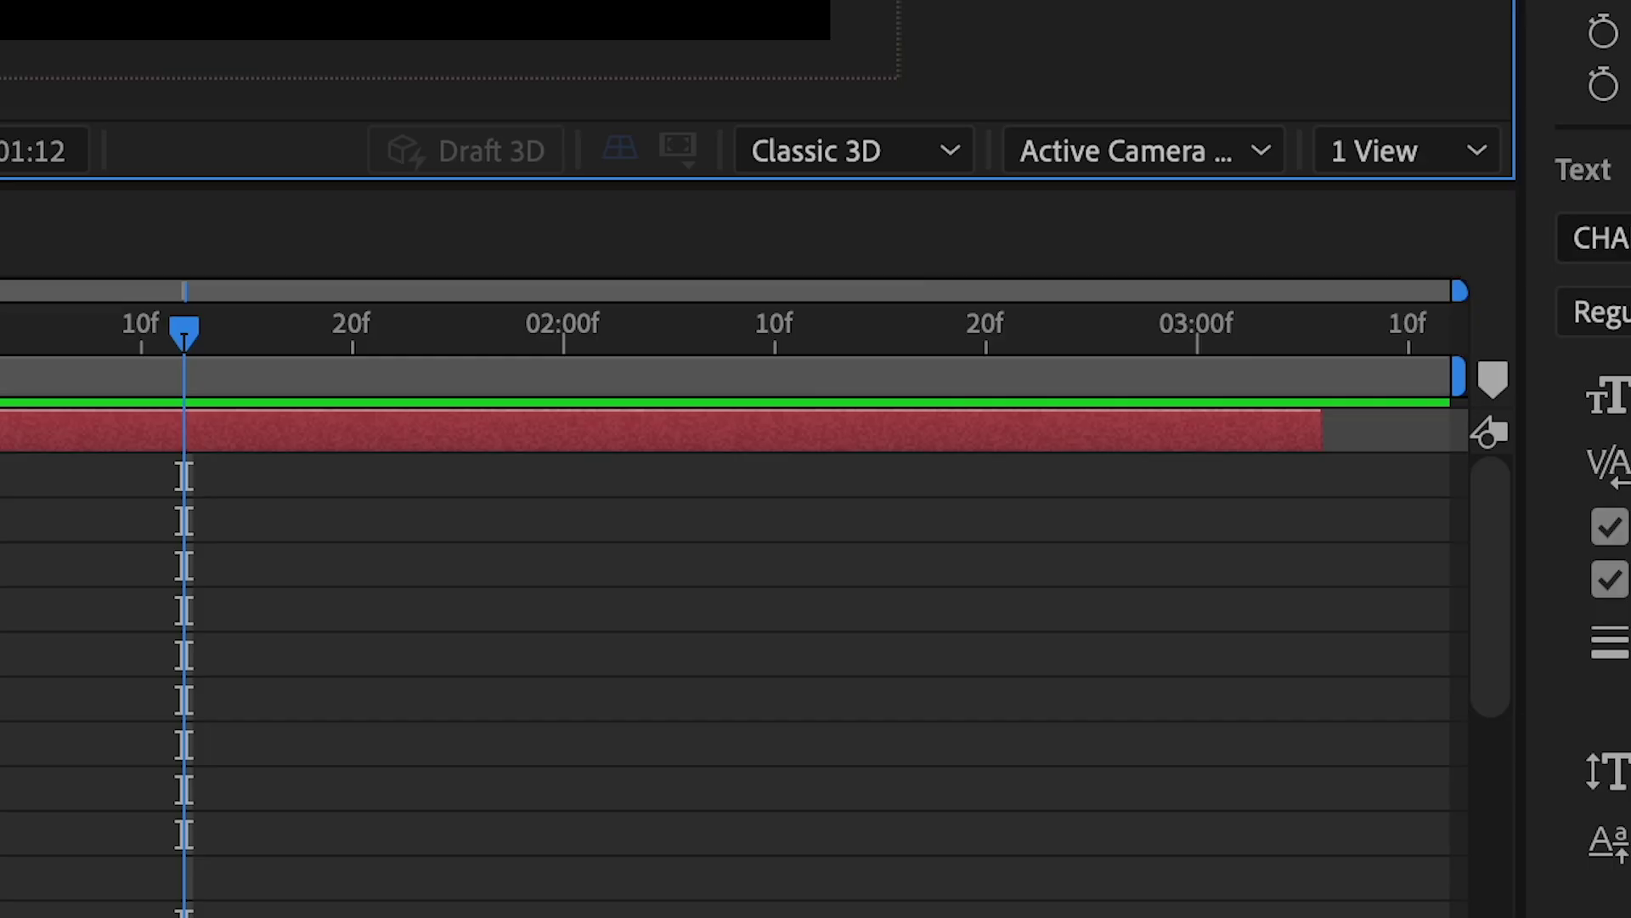
Recolour the 2Alive letters individually in blue and cyan shades, trying purple CE93FF and using 69A8FF for the first character.
click(1044, 506)
drag(712, 637, 575, 150)
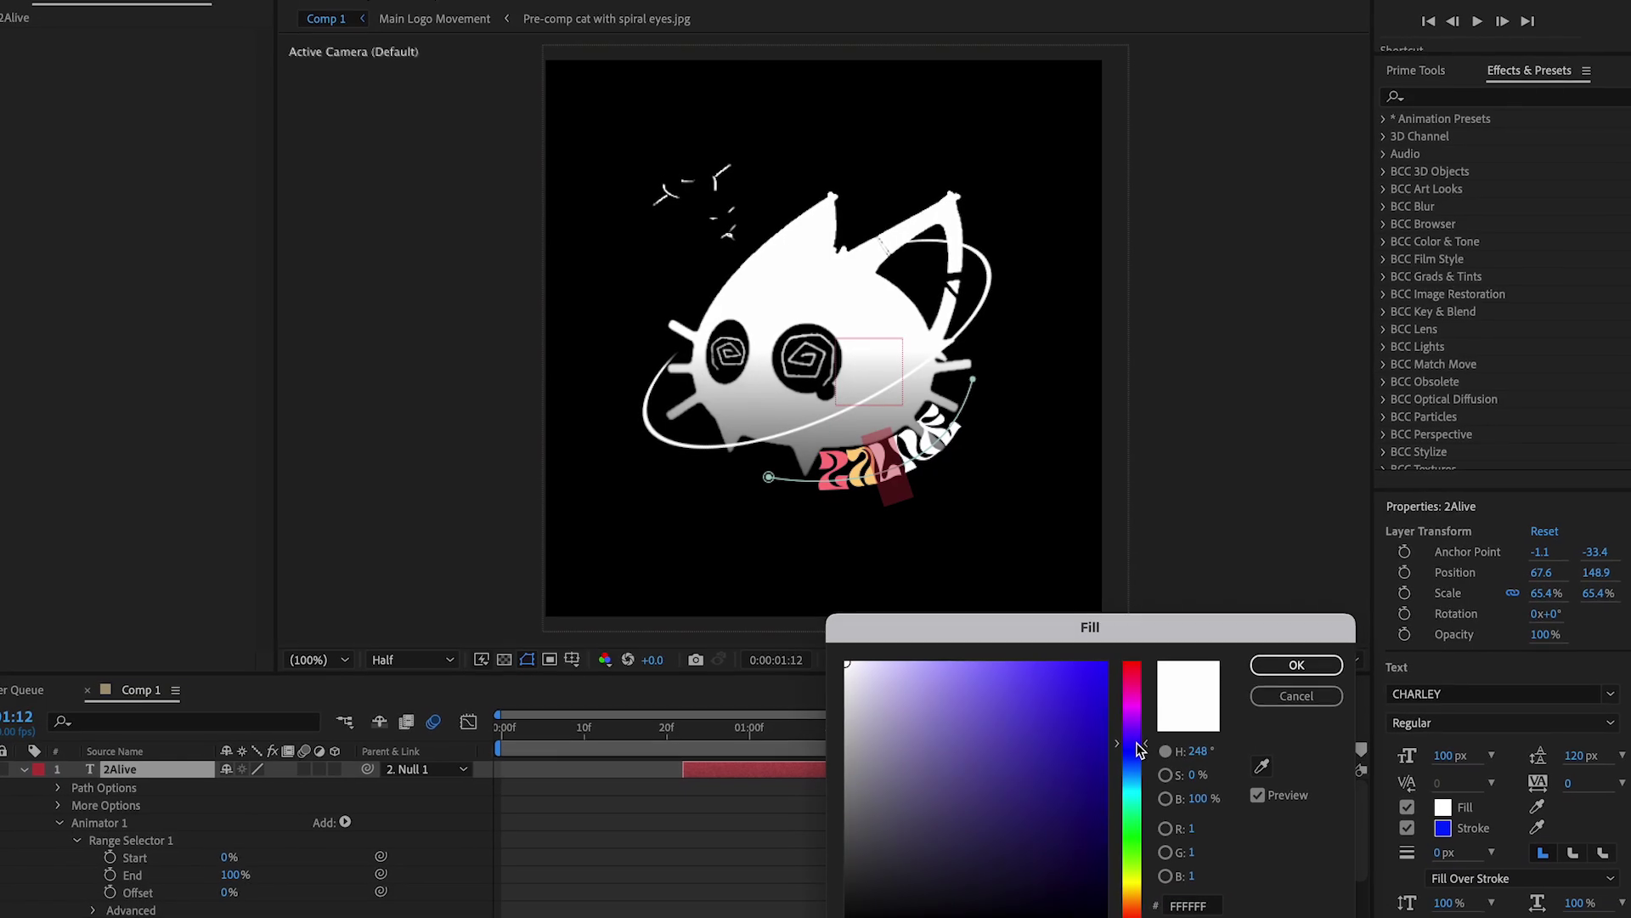
drag(1132, 751, 1126, 721)
drag(1015, 709, 947, 641)
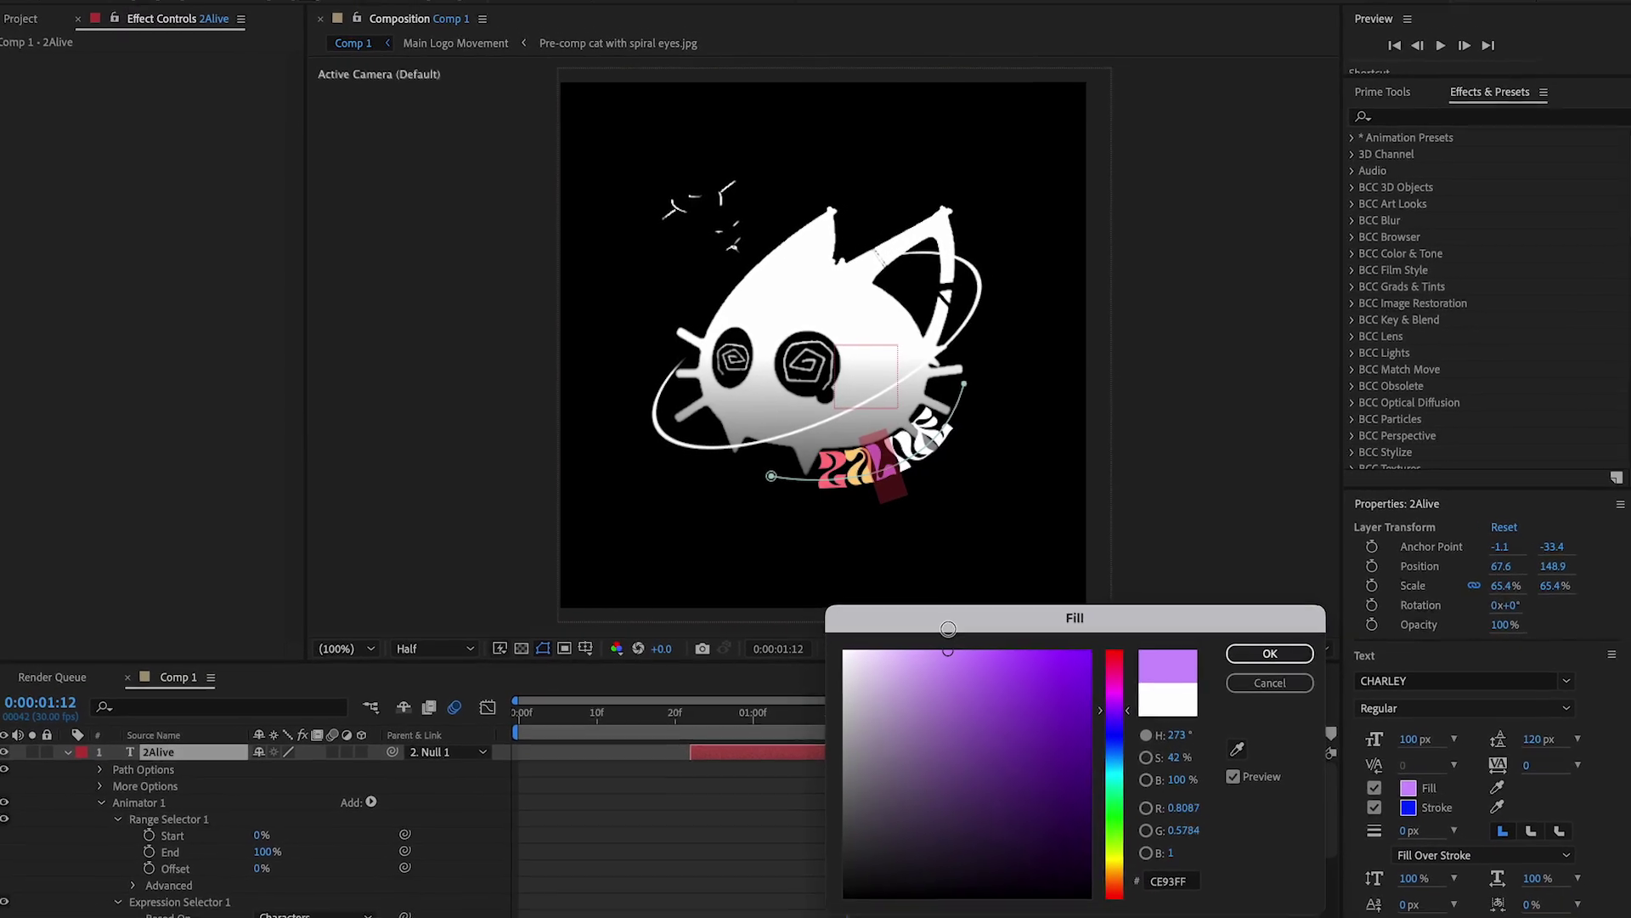
drag(1122, 727, 1122, 755)
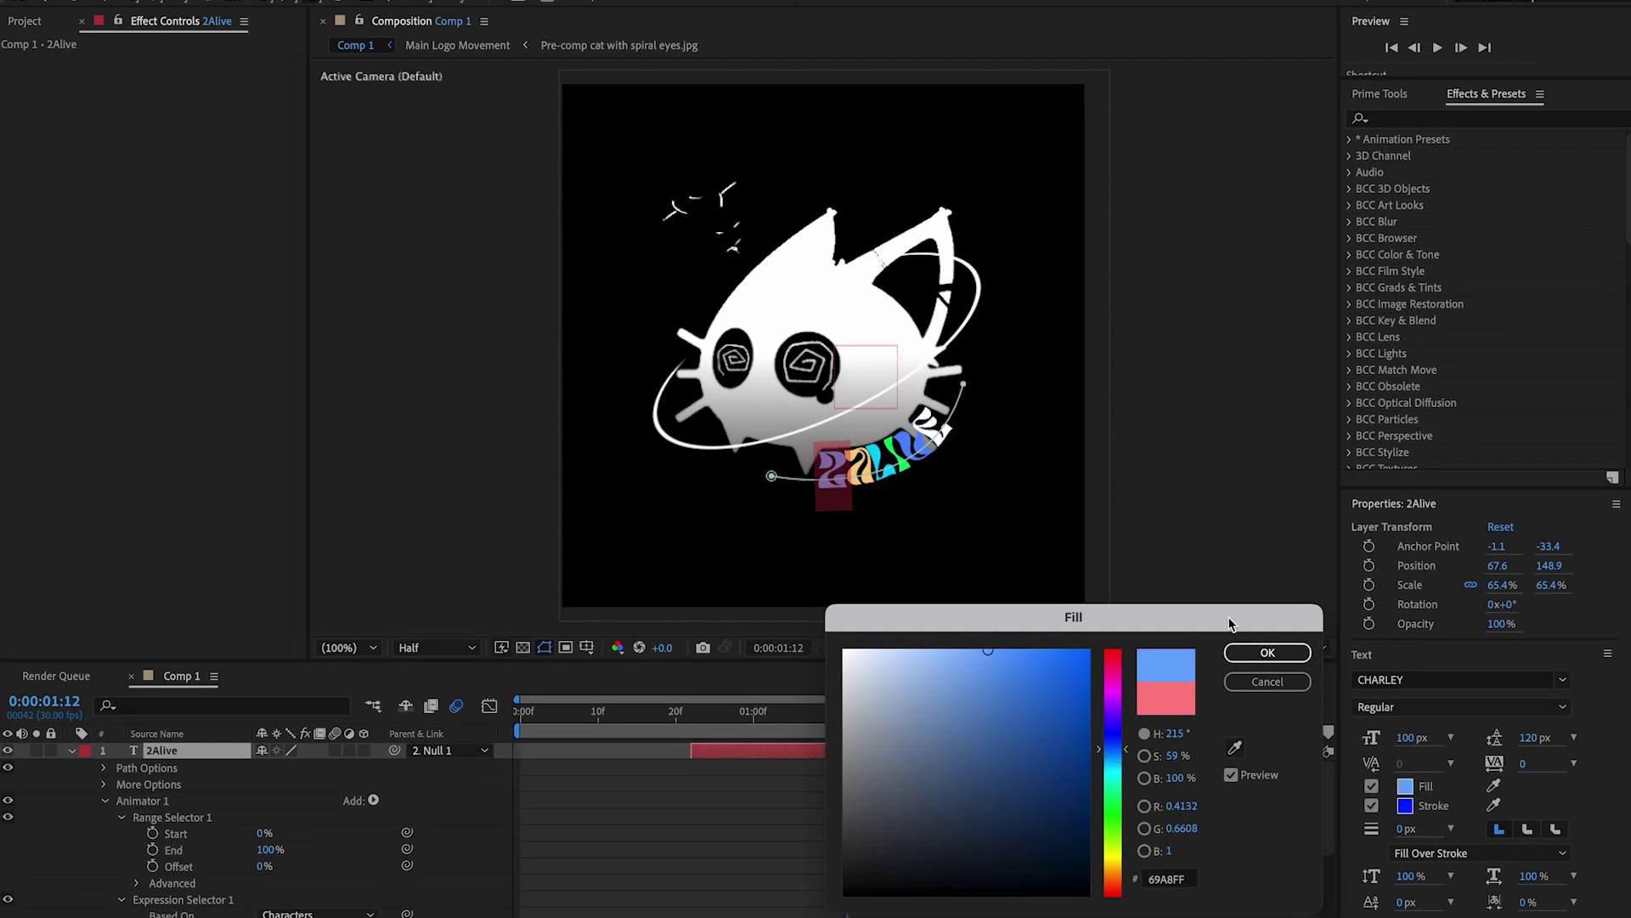
click(1267, 653)
click(1096, 789)
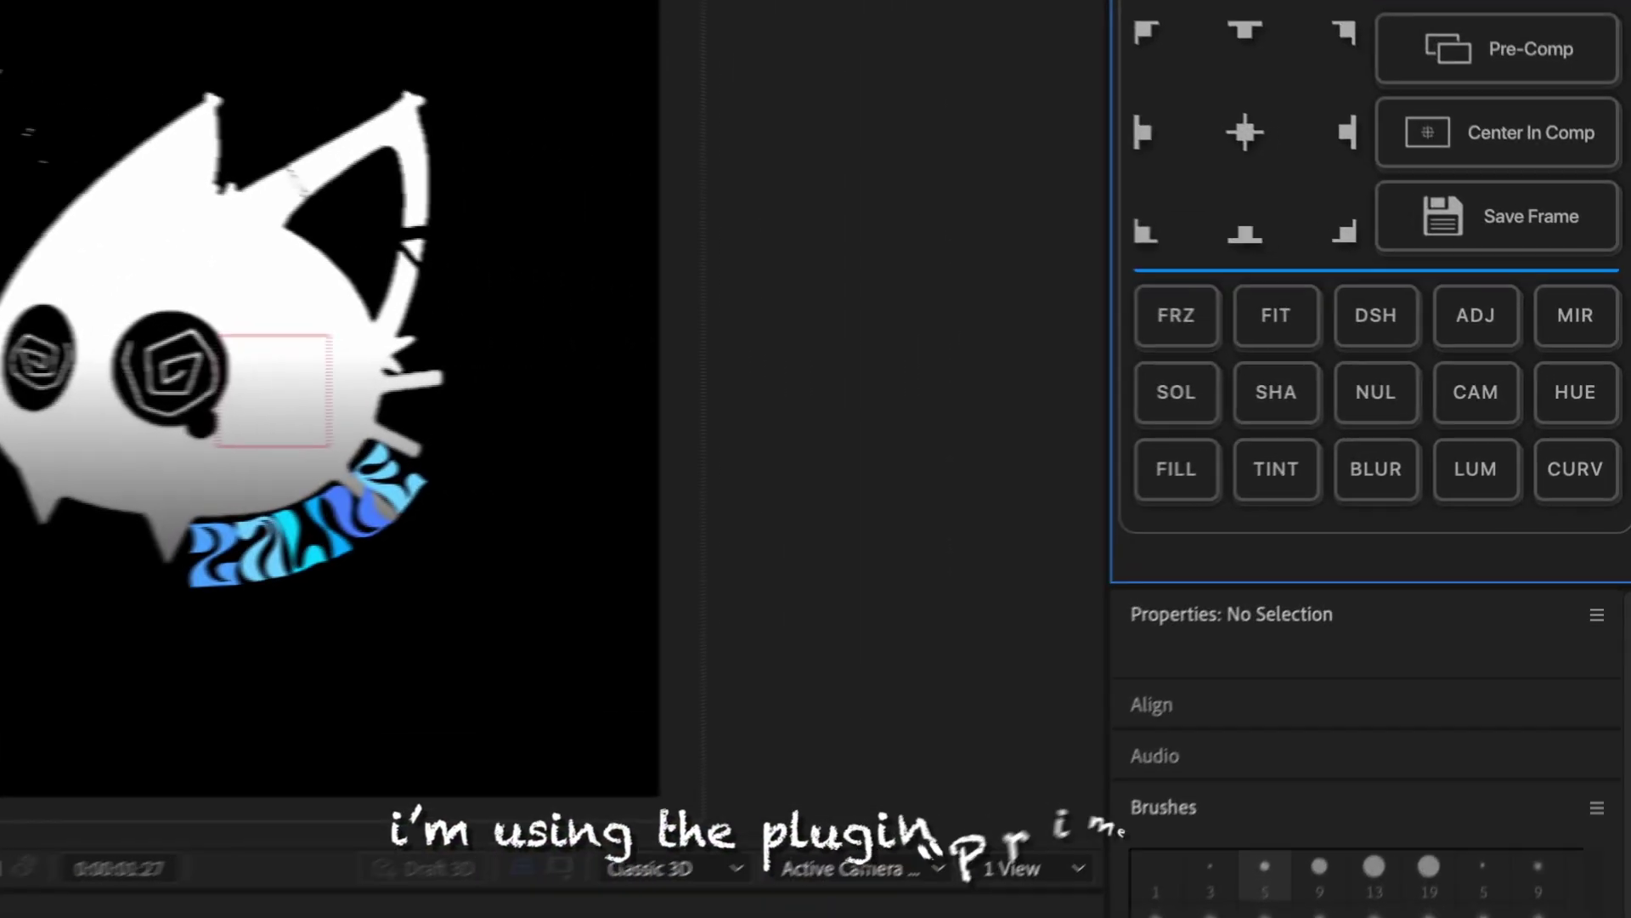
Create a second null with PrimeTools and trim its end to the other layers' end at about 0:00:03:06.
click(1372, 395)
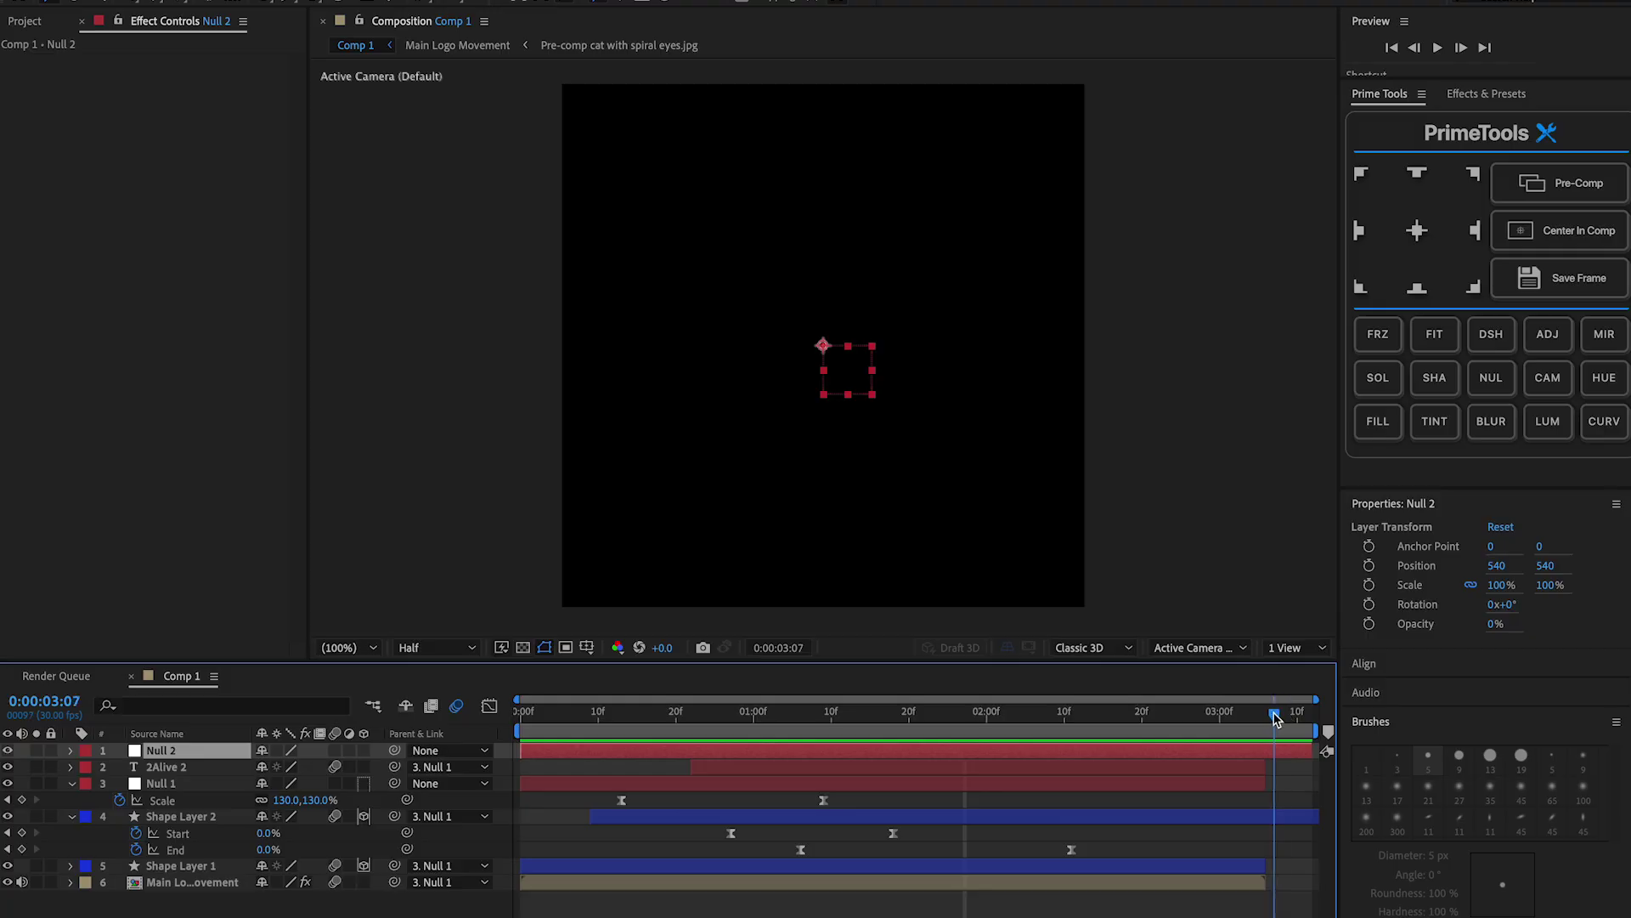
key(ctrl+shift+d)
key(Delete)
Move the current time to 0:00:02:21 and parent Null 1 to Null 2.
drag(1268, 715, 1149, 715)
click(546, 481)
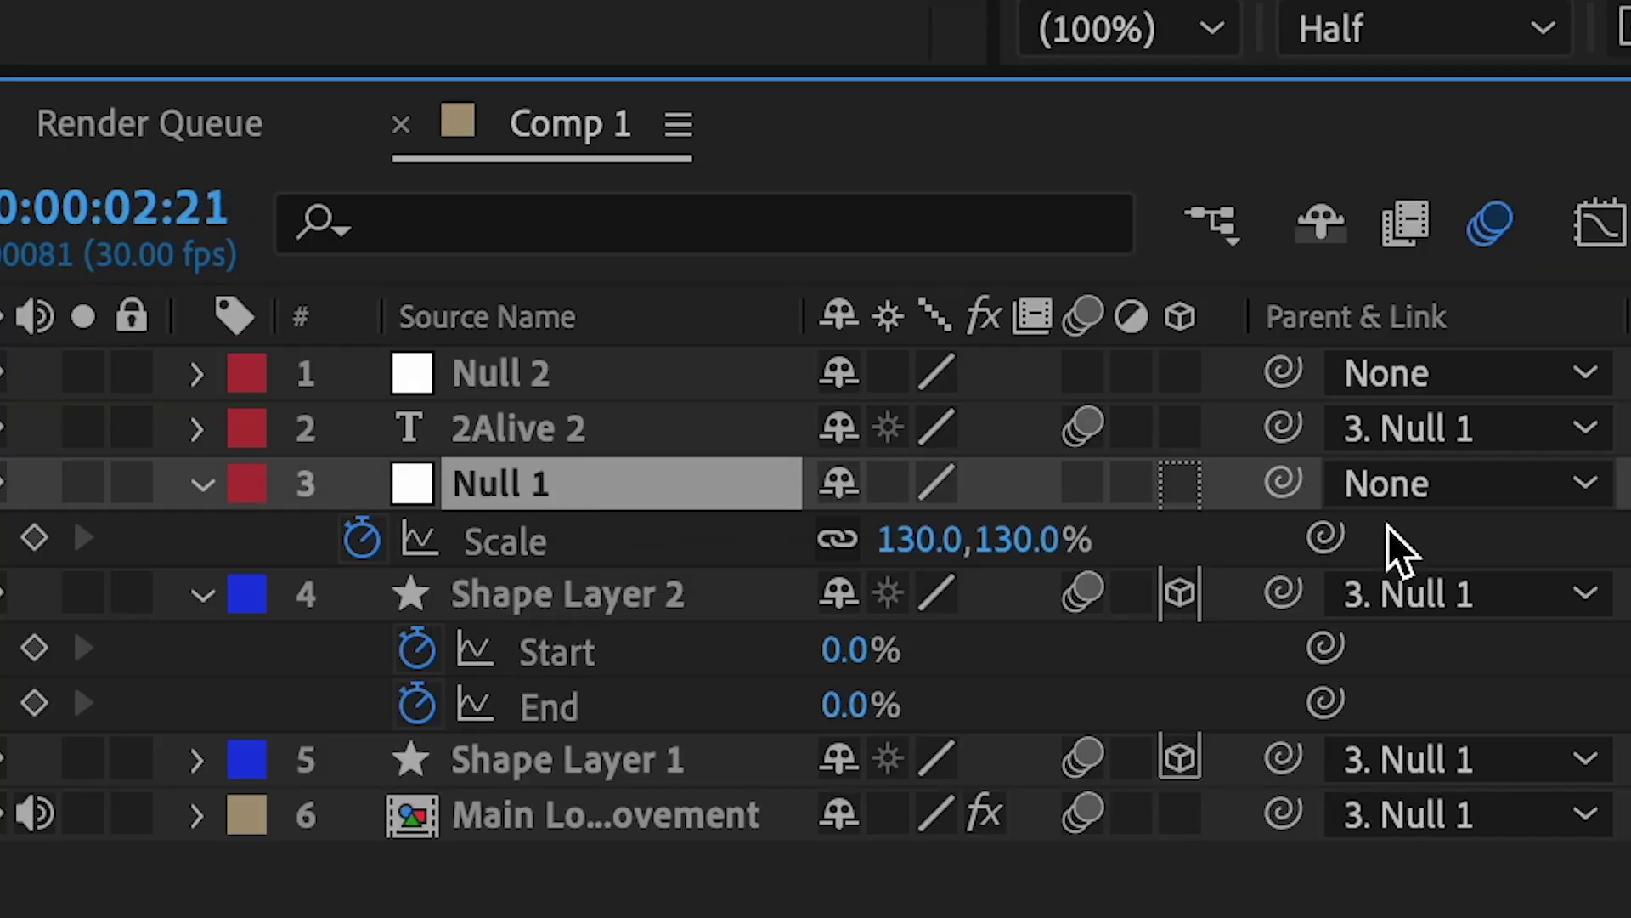
drag(1287, 486, 599, 391)
click(813, 765)
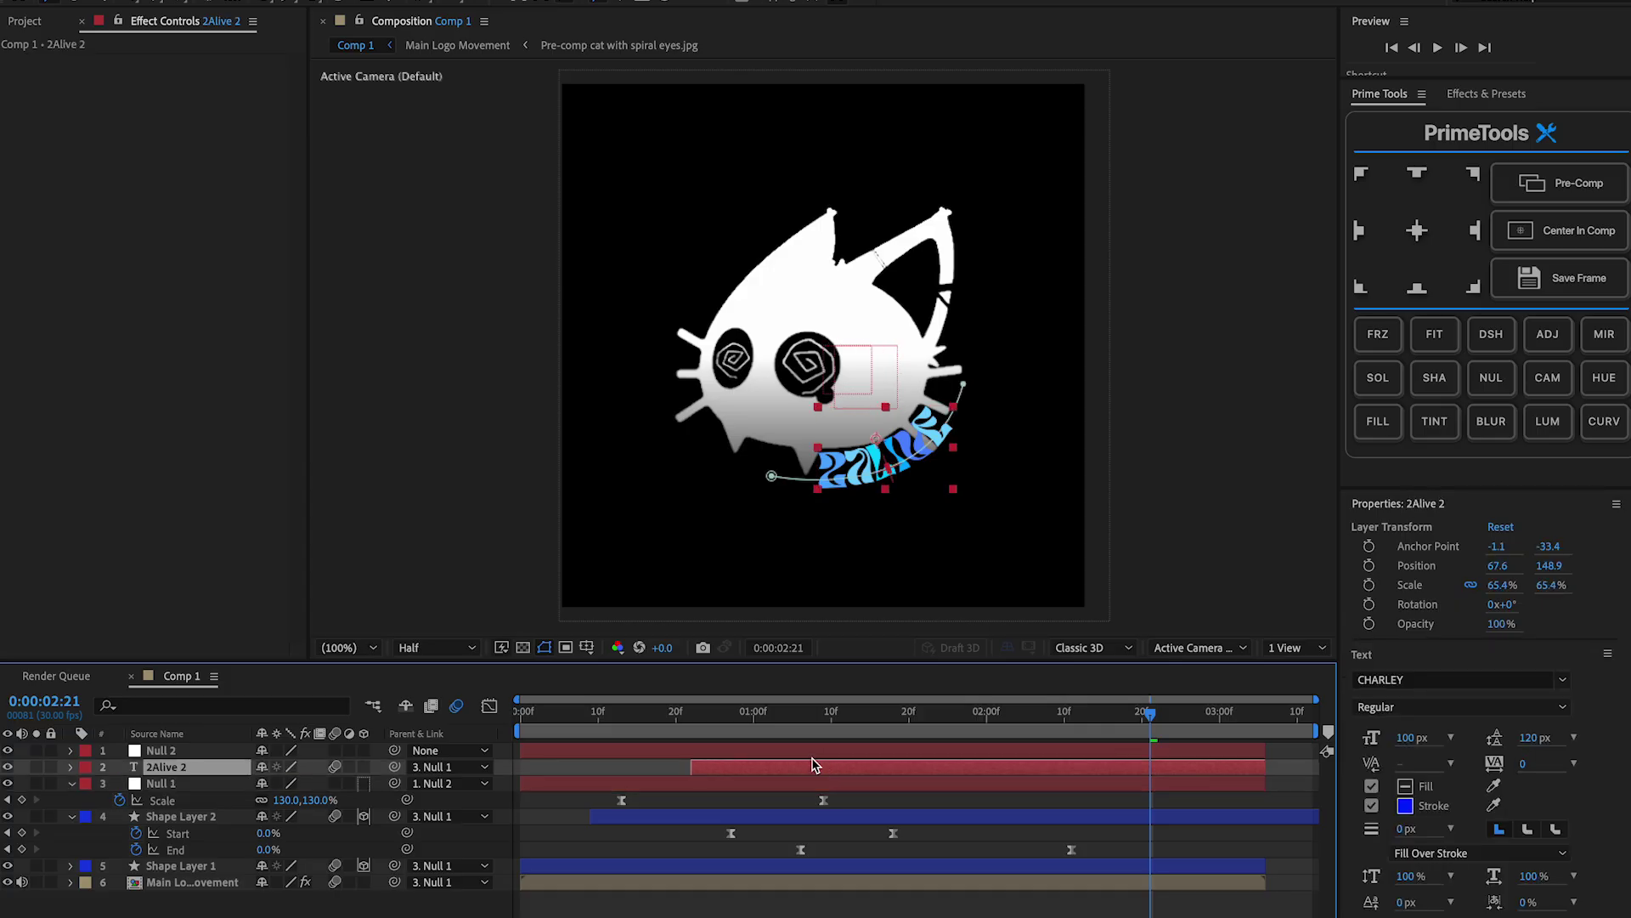
Add a 100% Scale keyframe to Null 2 and move it to 0:00:02:07.
click(806, 752)
key(s)
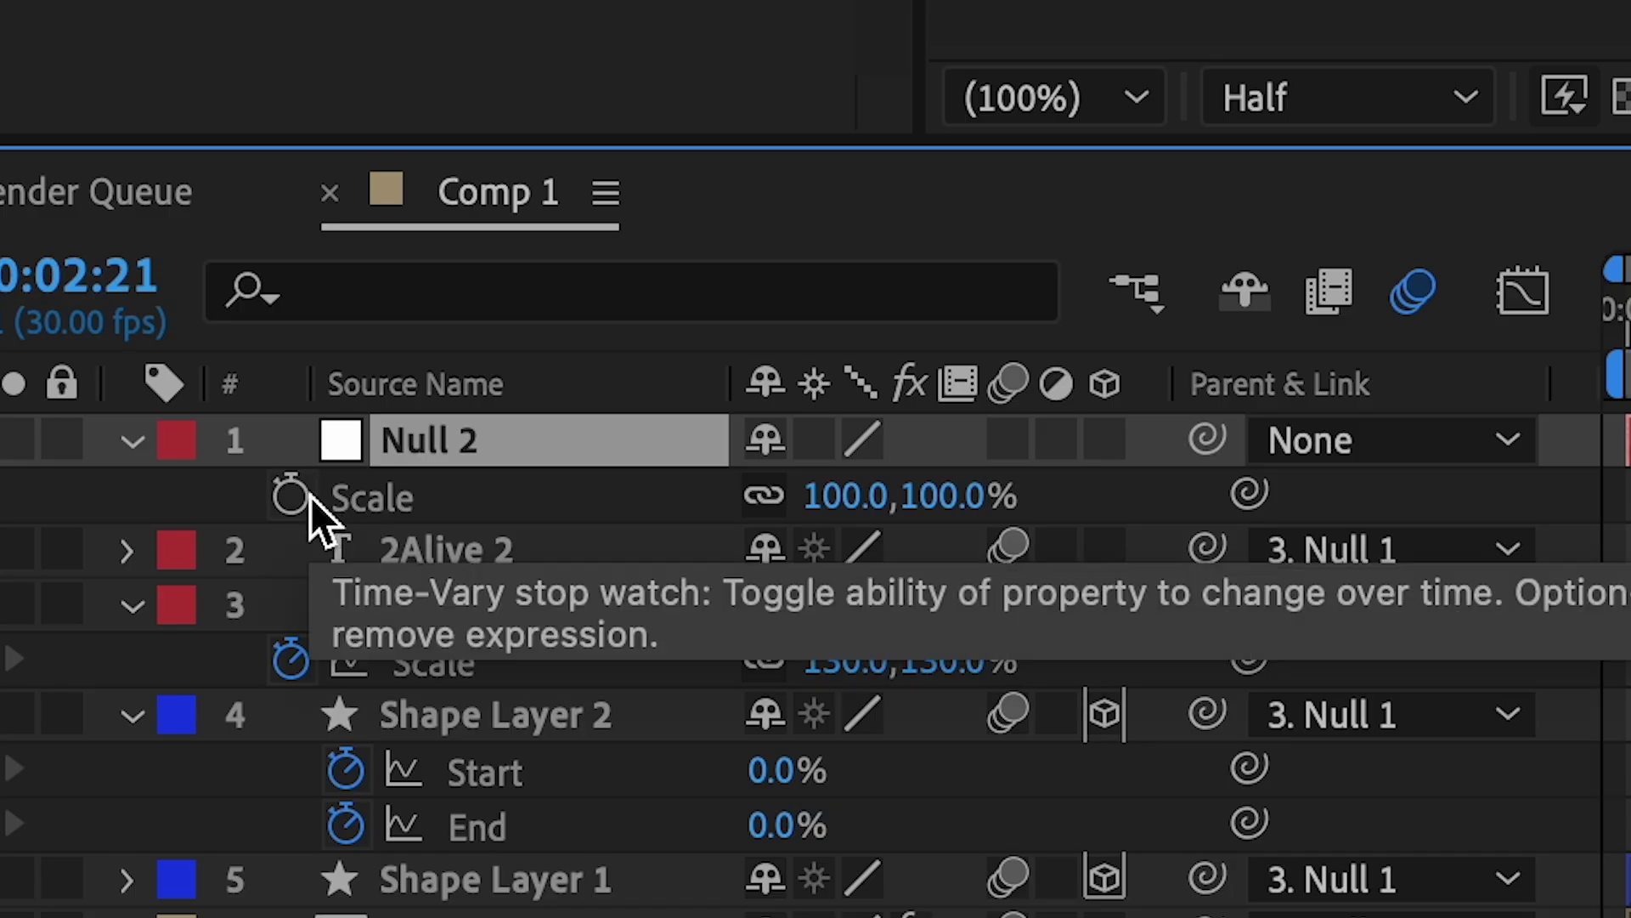
click(302, 500)
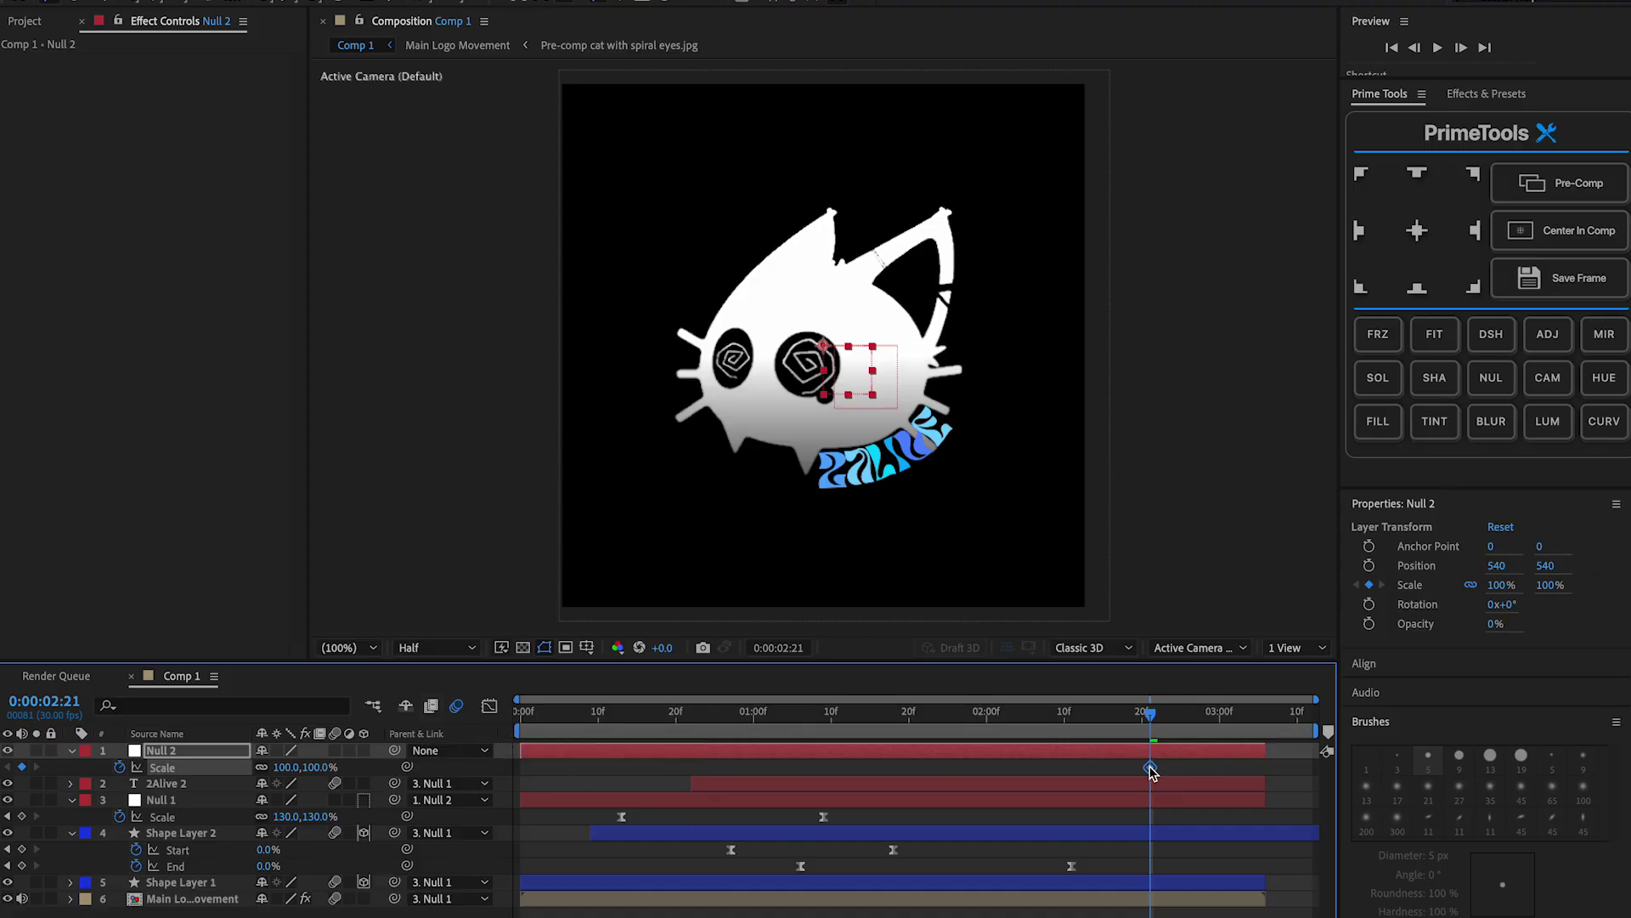
mouse_move(1033, 775)
mouse_down()
mouse_move(1149, 772)
mouse_move(1044, 775)
mouse_up()
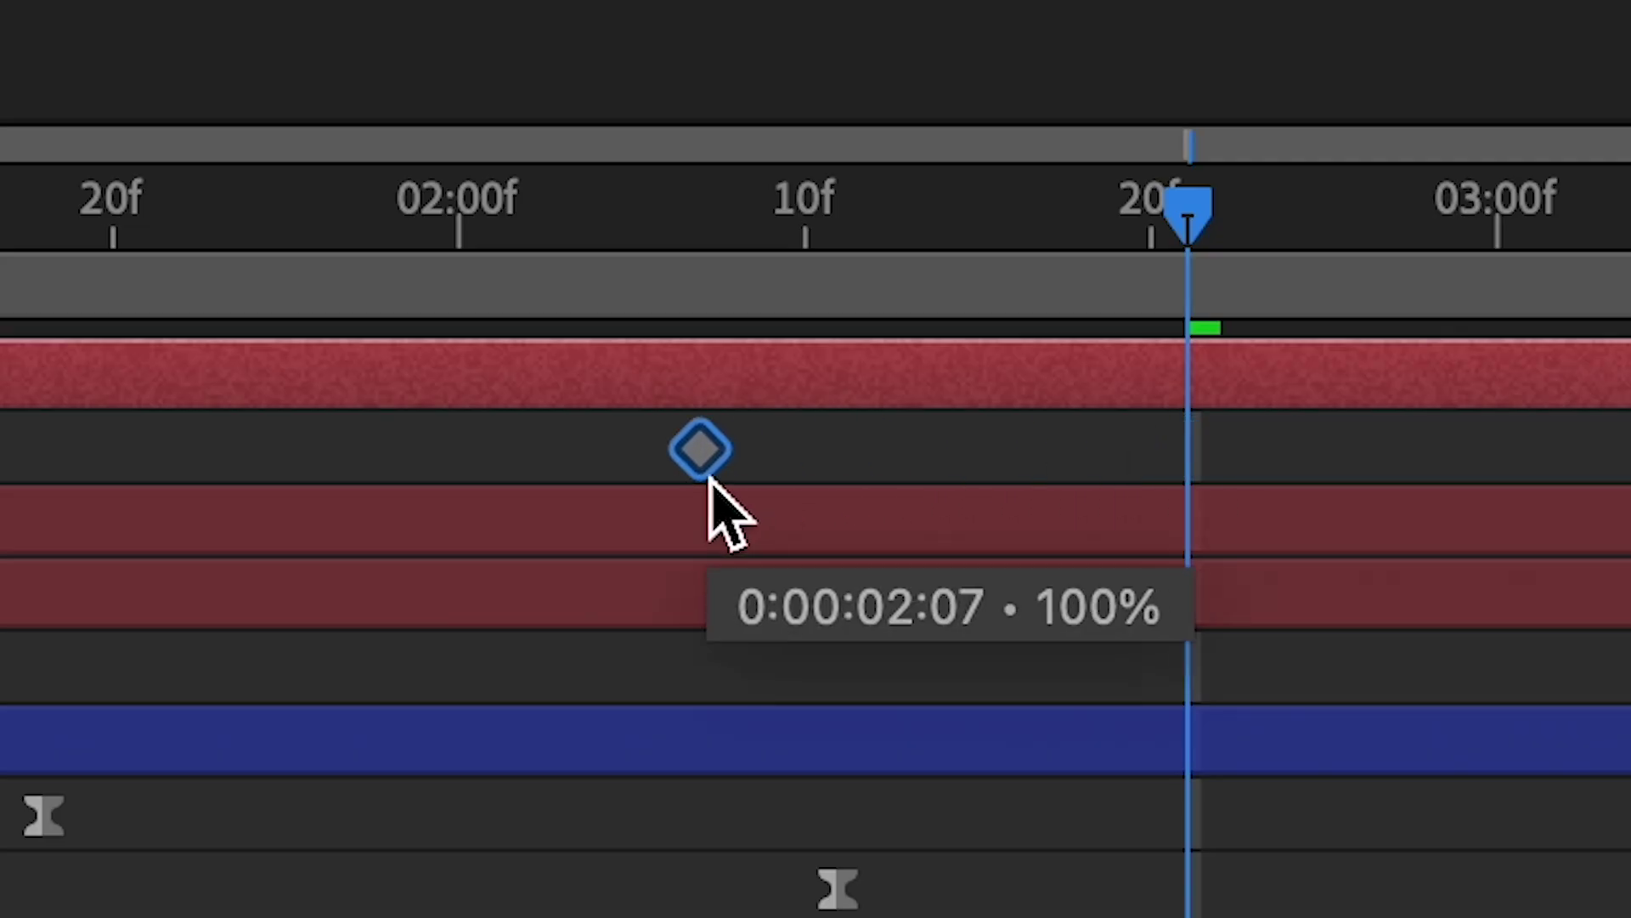
Add a second Scale keyframe to Null 2 at 0:00:03:05 that shrinks the logo at the end of the animation.
click(1233, 221)
drag(828, 427, 881, 432)
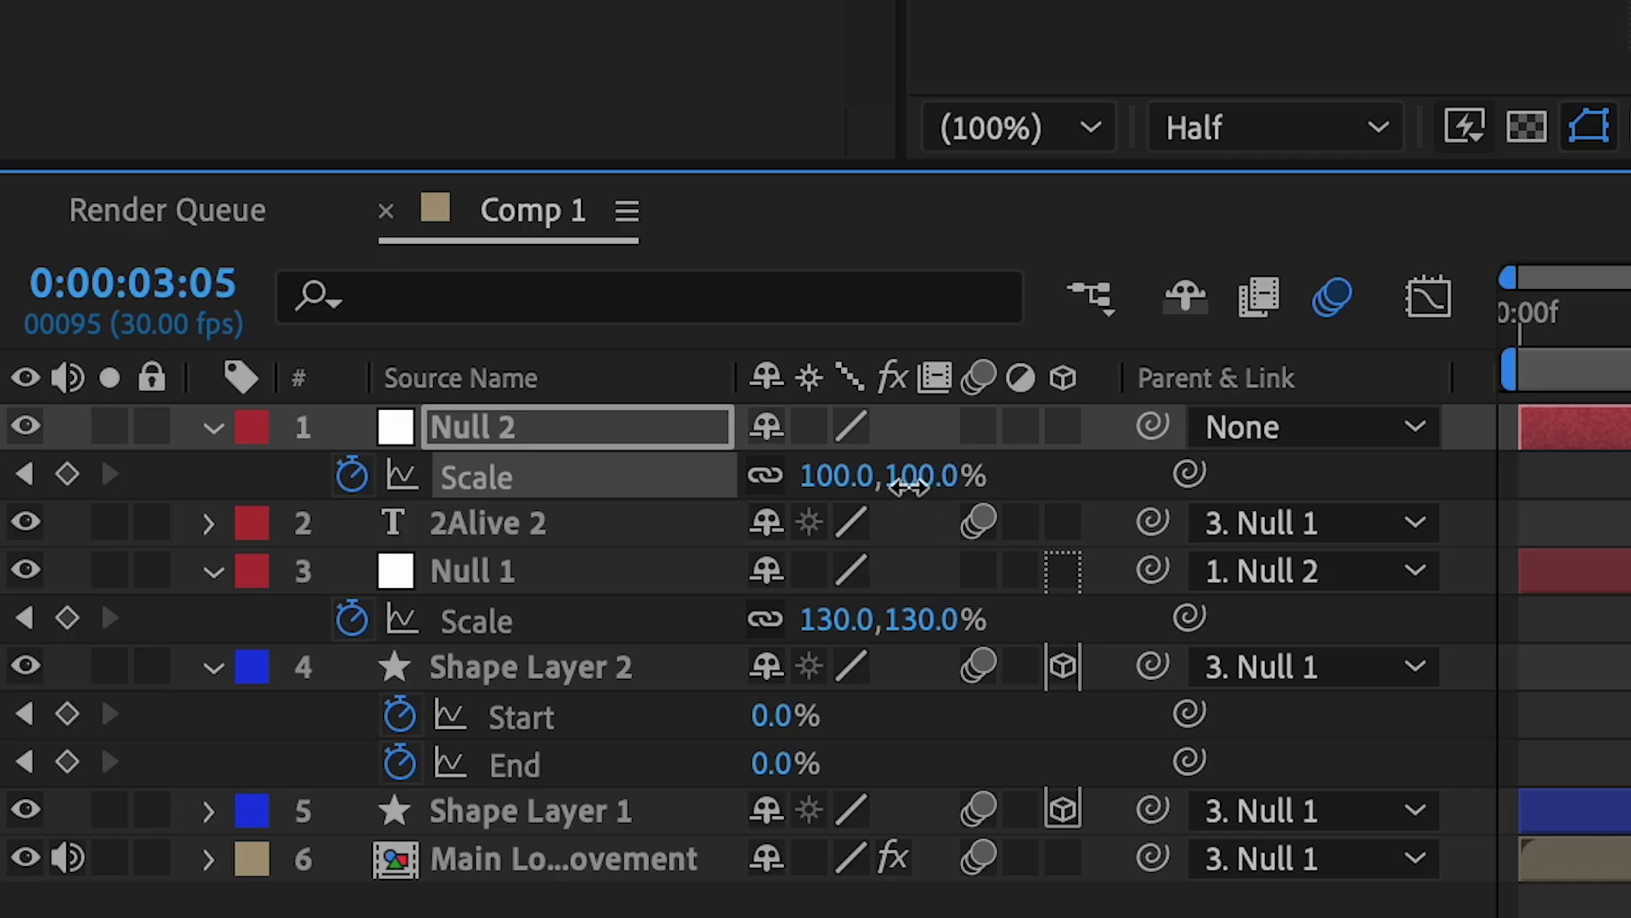
click(907, 485)
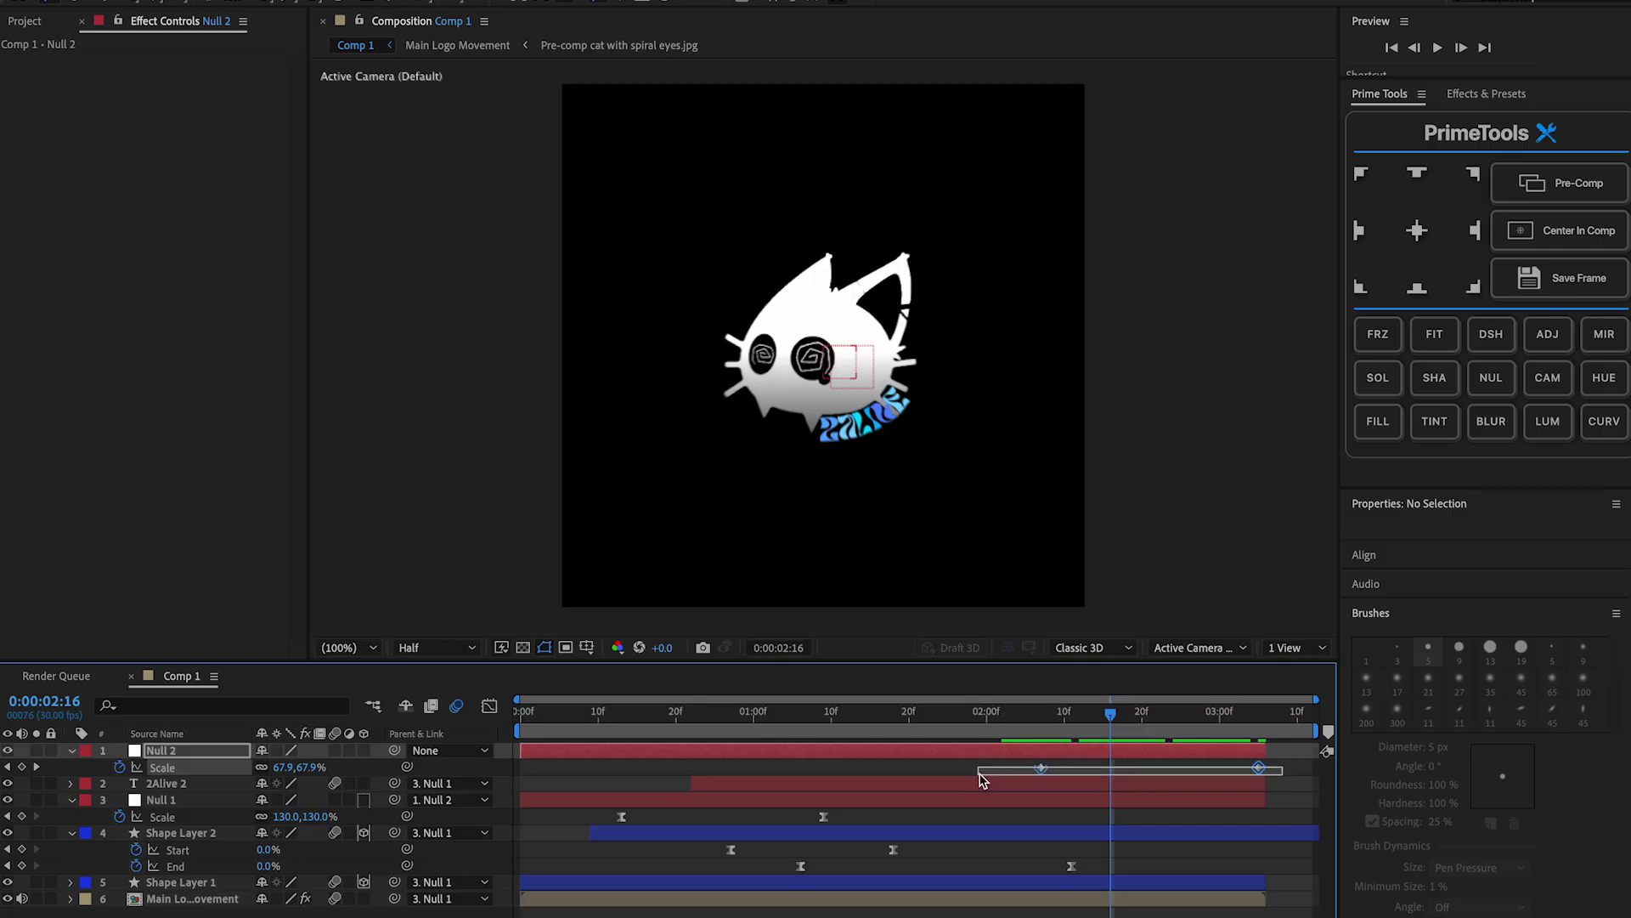
Apply Easy Ease to both of Null 2's Scale keyframes and show their value graph for editing.
drag(981, 779, 982, 779)
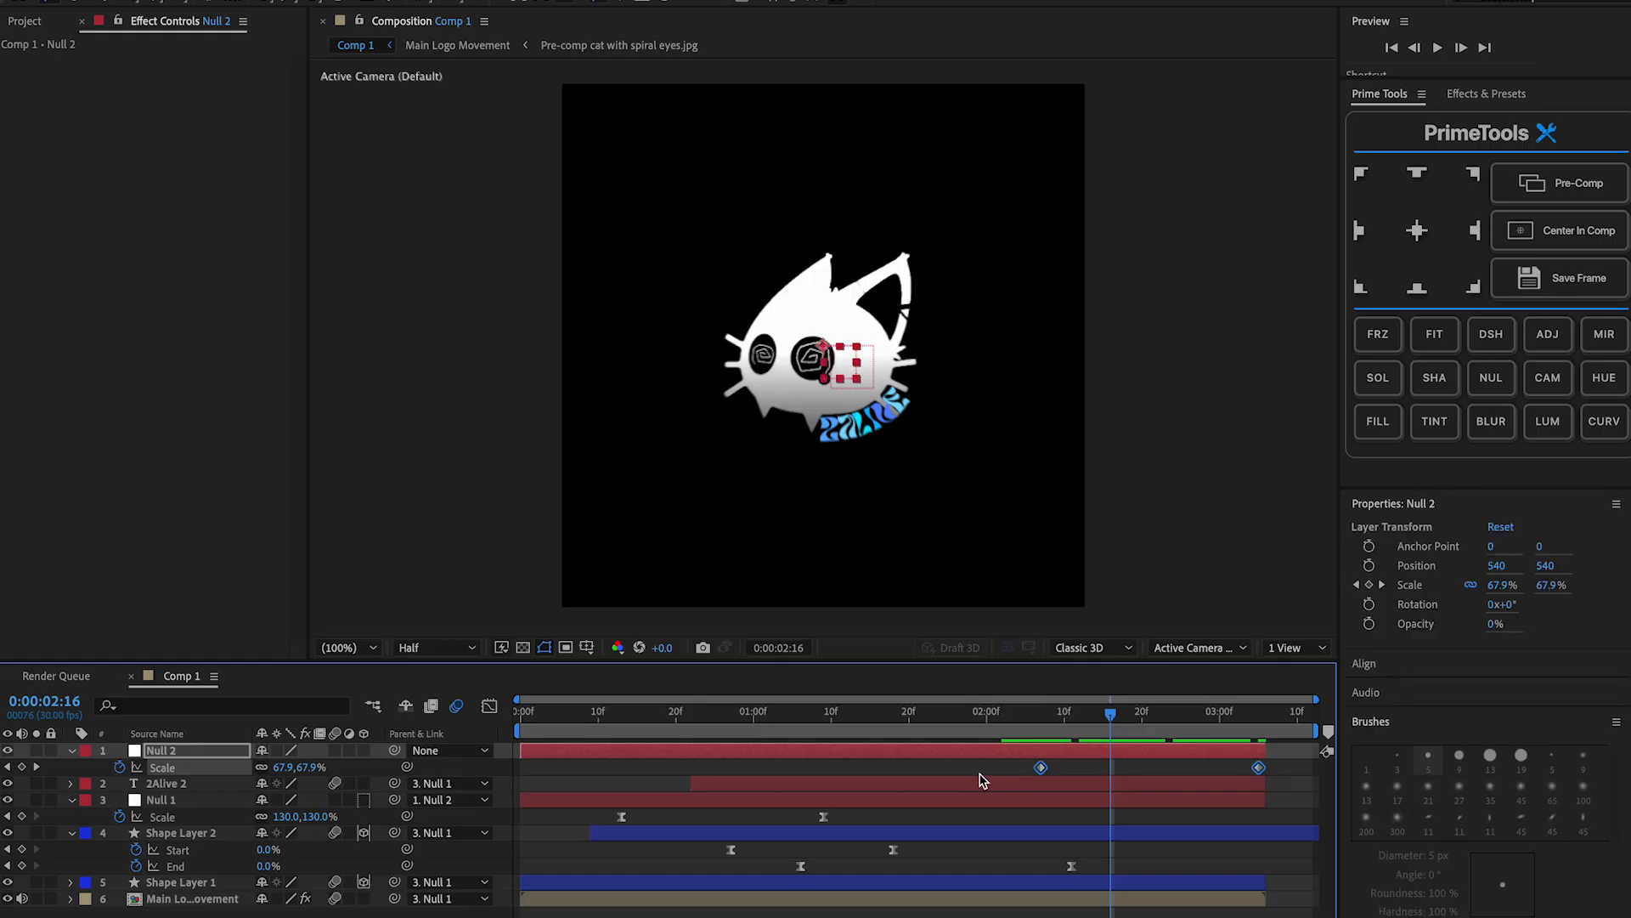
key(F9)
click(489, 705)
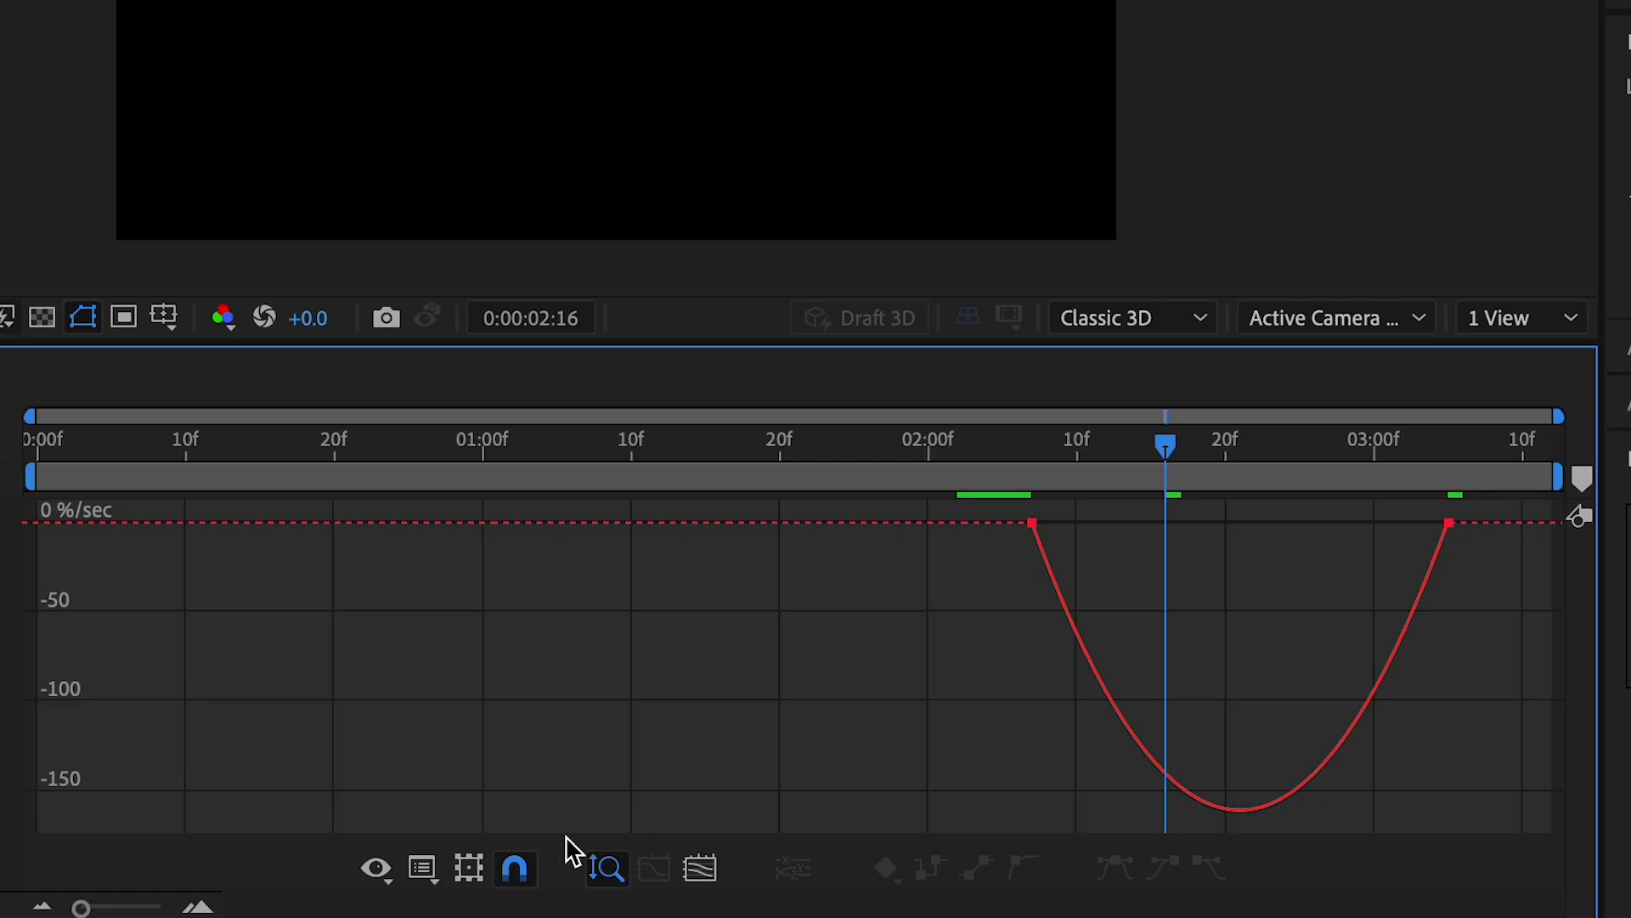
click(422, 868)
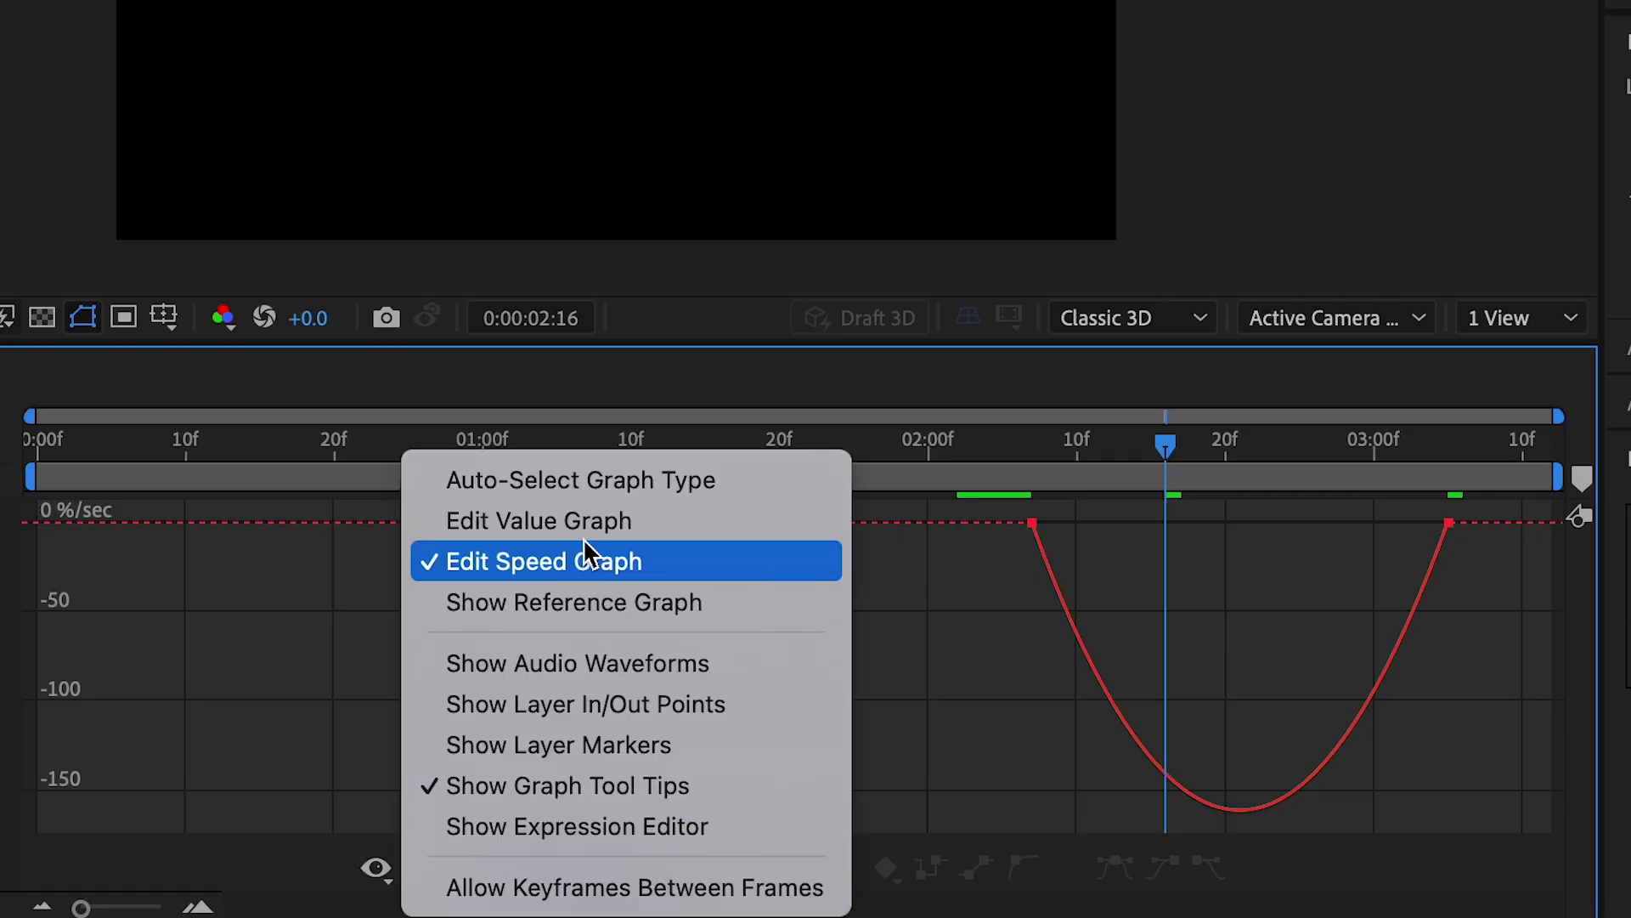
click(583, 522)
Reshape Null 2's Scale curve so it rises slightly before dropping steeply near the end, and check the motion.
click(1032, 522)
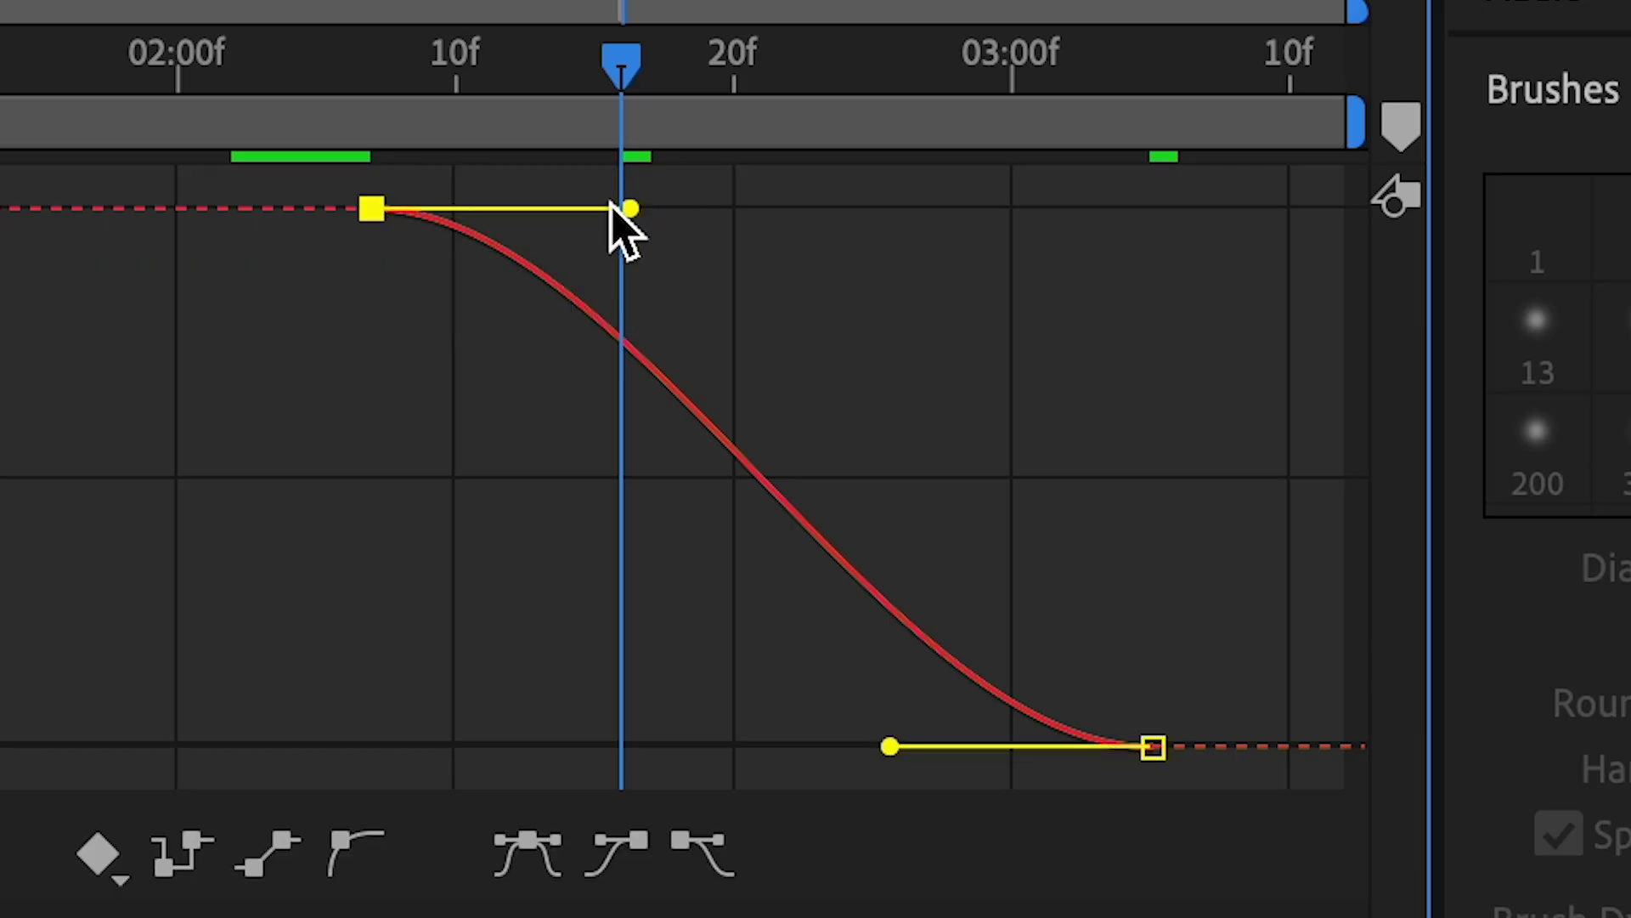
drag(629, 208, 1016, 326)
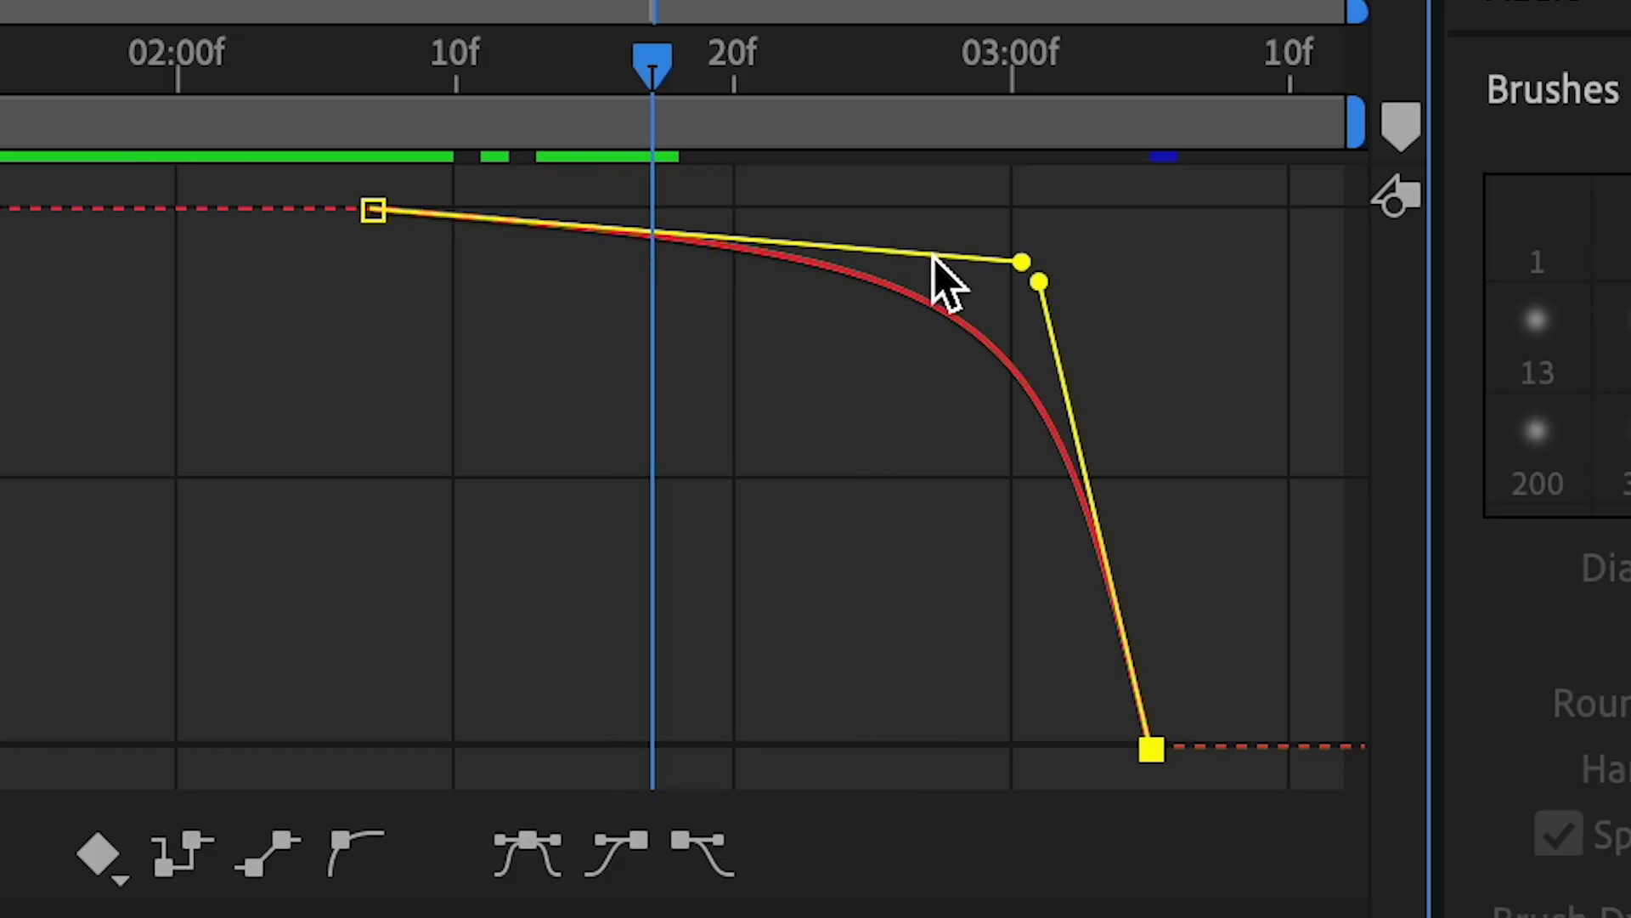
drag(1032, 265, 921, 158)
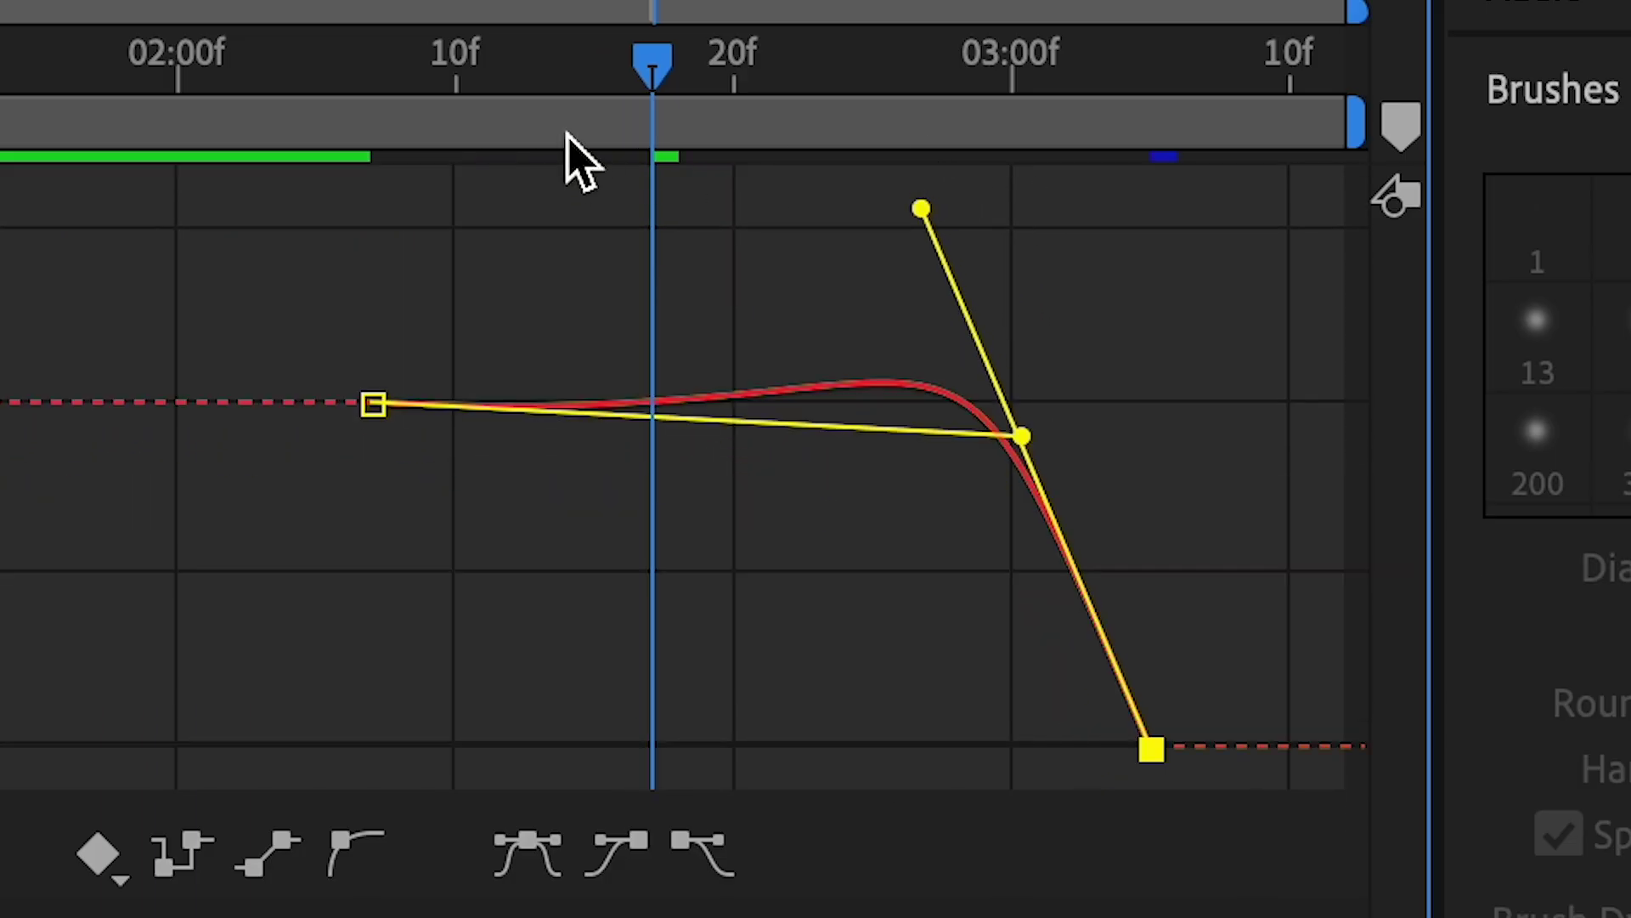
drag(655, 102, 649, 189)
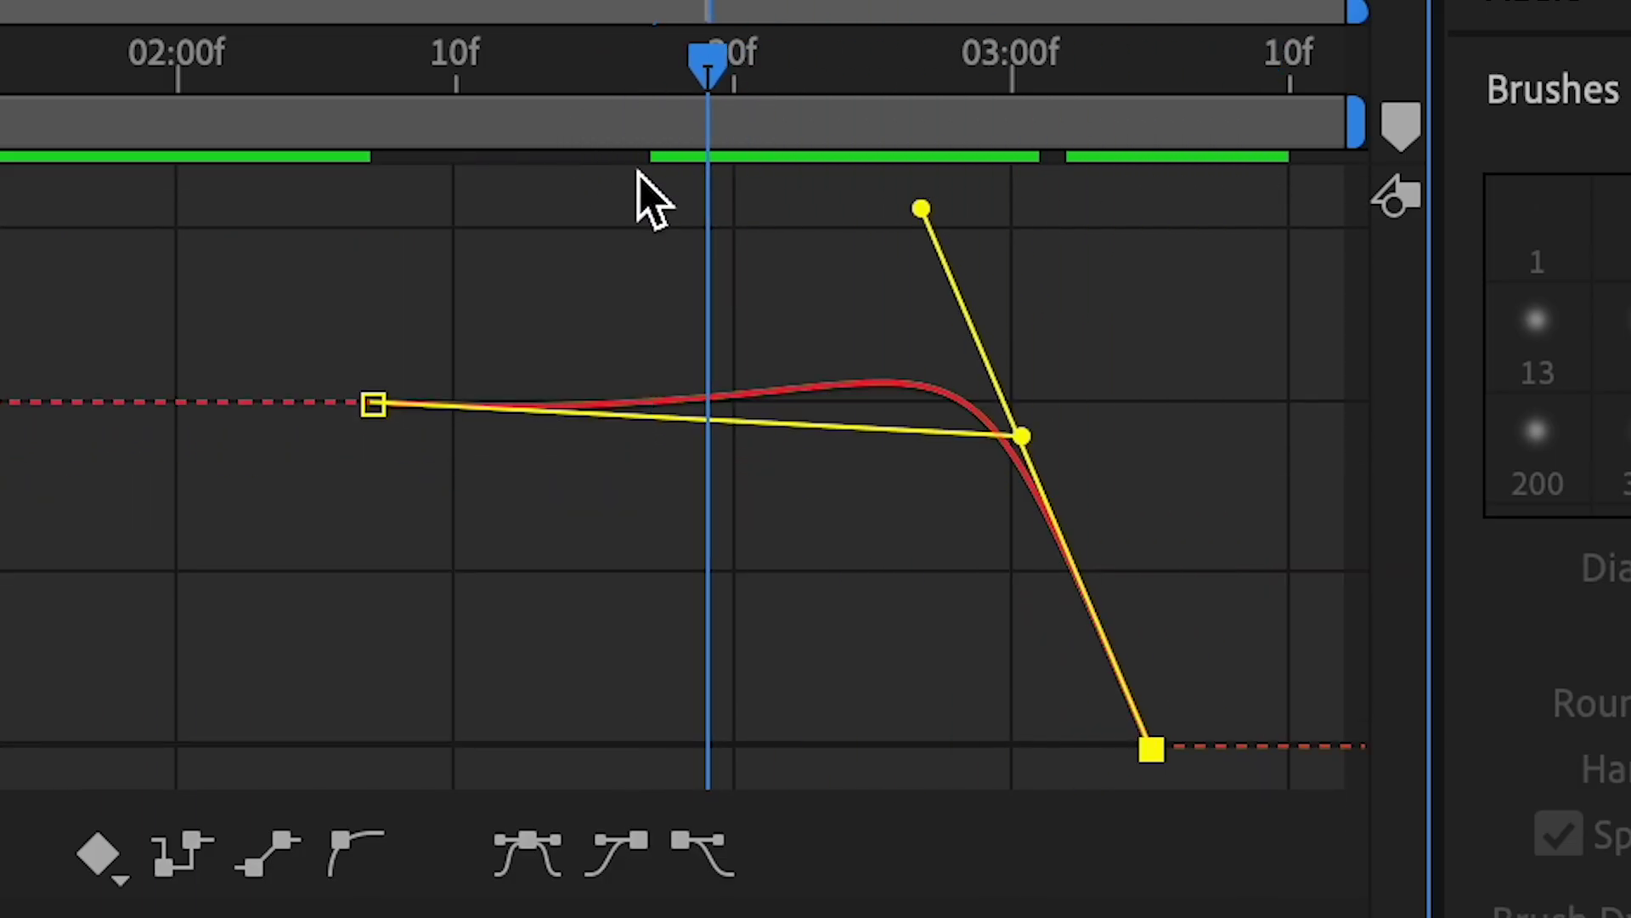
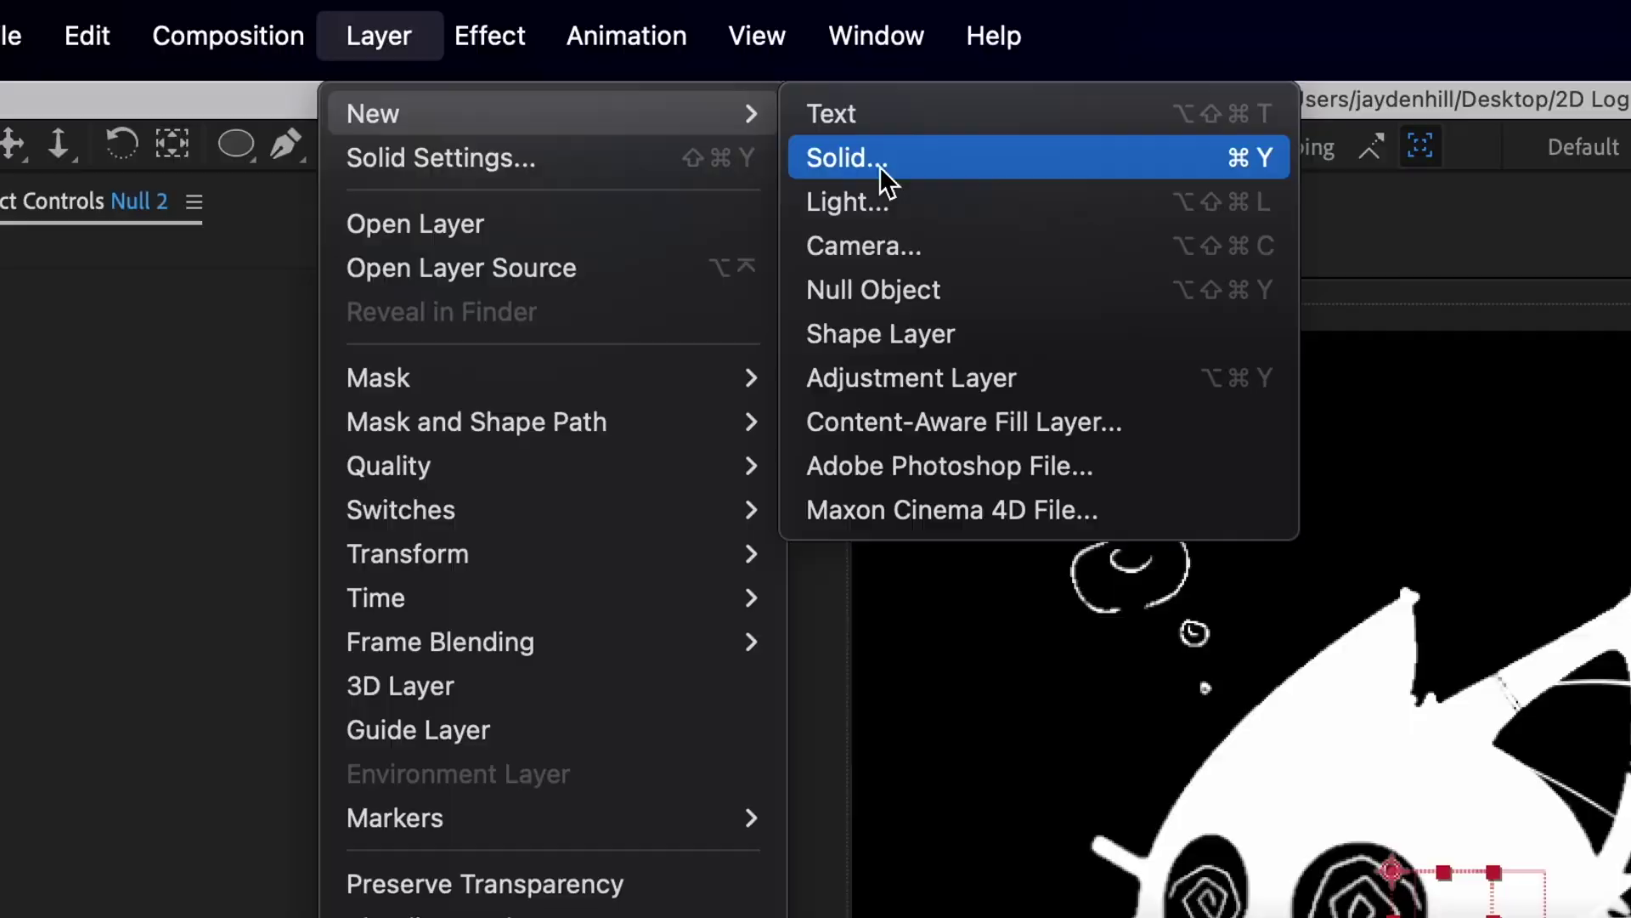
Create a 1080 x 1080 px solid layer coloured white FFFFFF.
click(884, 174)
click(230, 643)
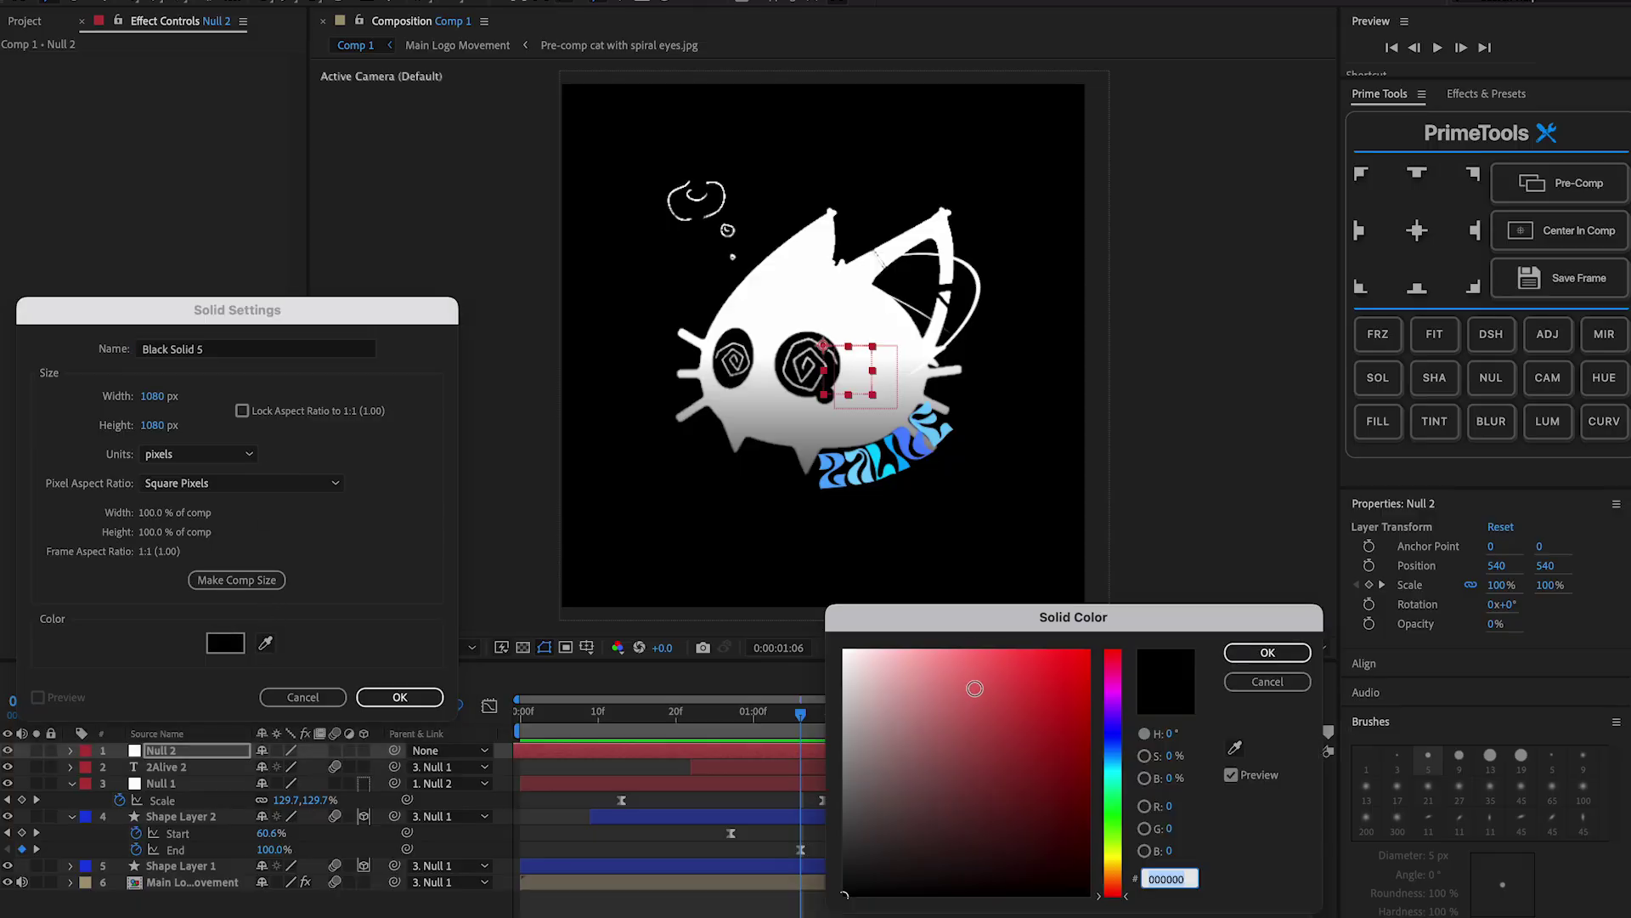
drag(975, 688, 745, 600)
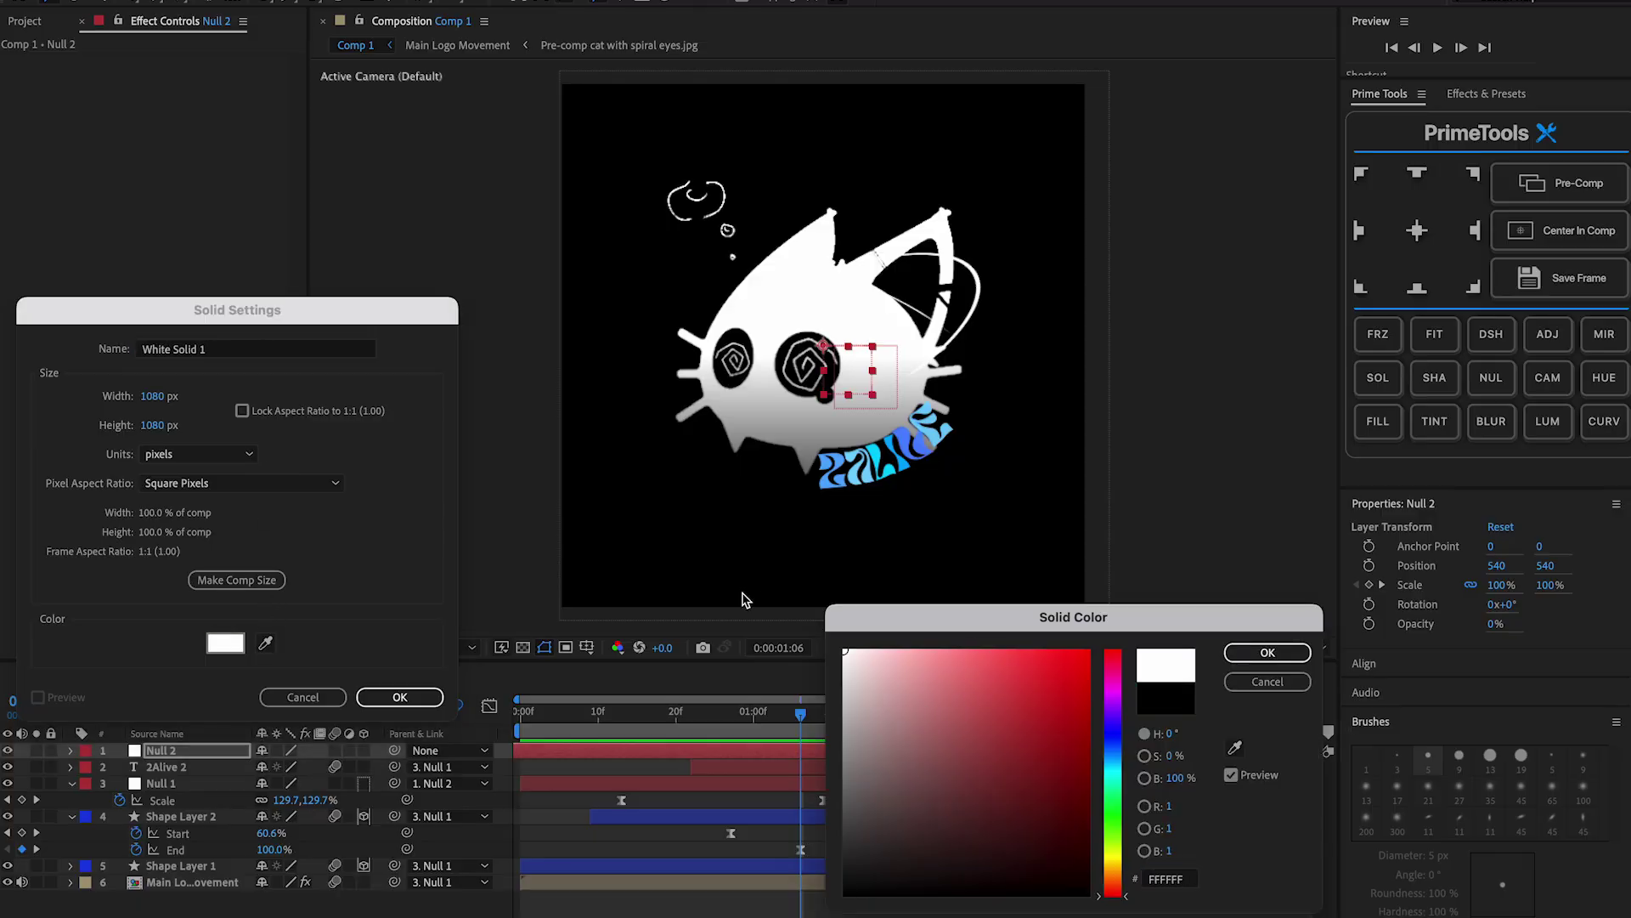
click(1267, 653)
key(Return)
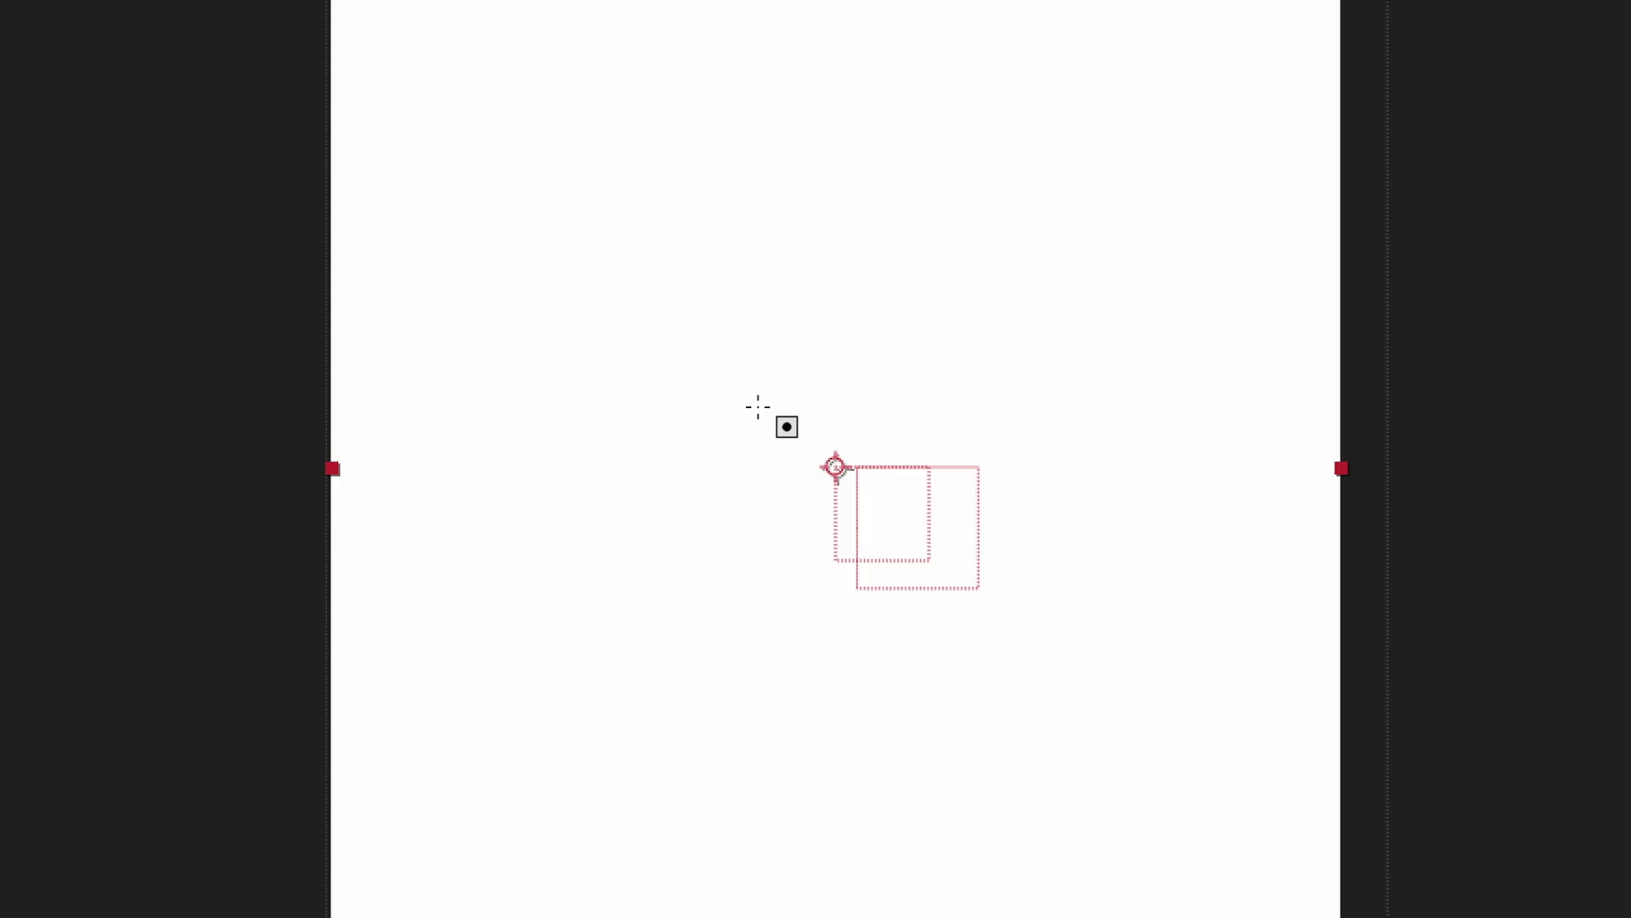
Mask the white solid to a circle around the composition's centre and place the layer beneath the main logo layer.
drag(758, 407, 921, 570)
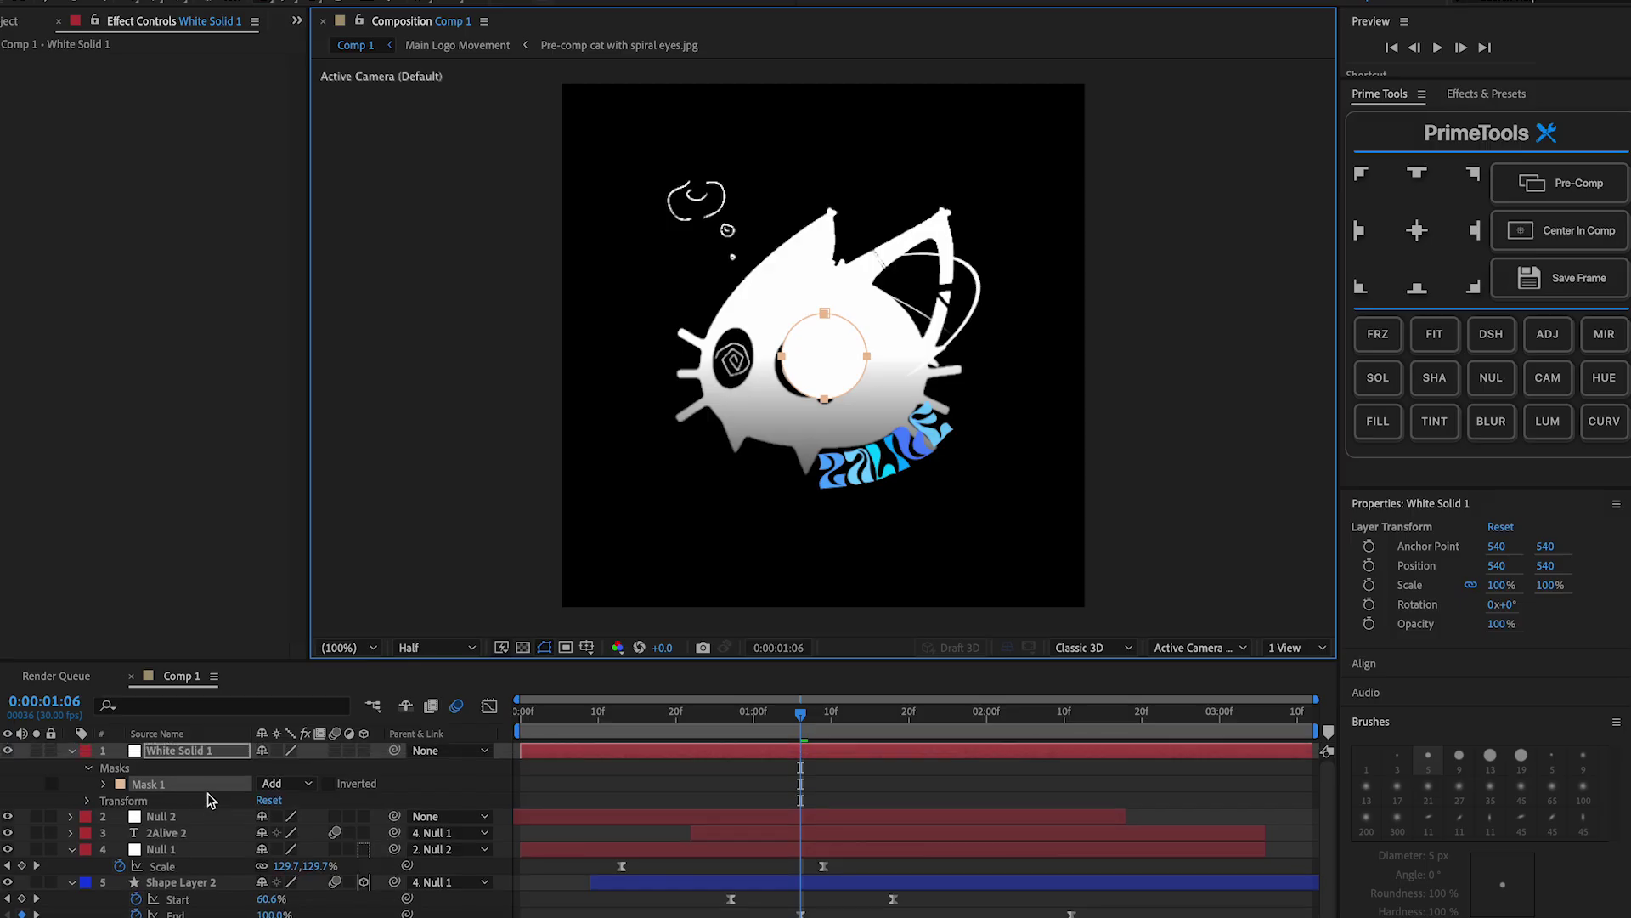
drag(194, 754, 196, 916)
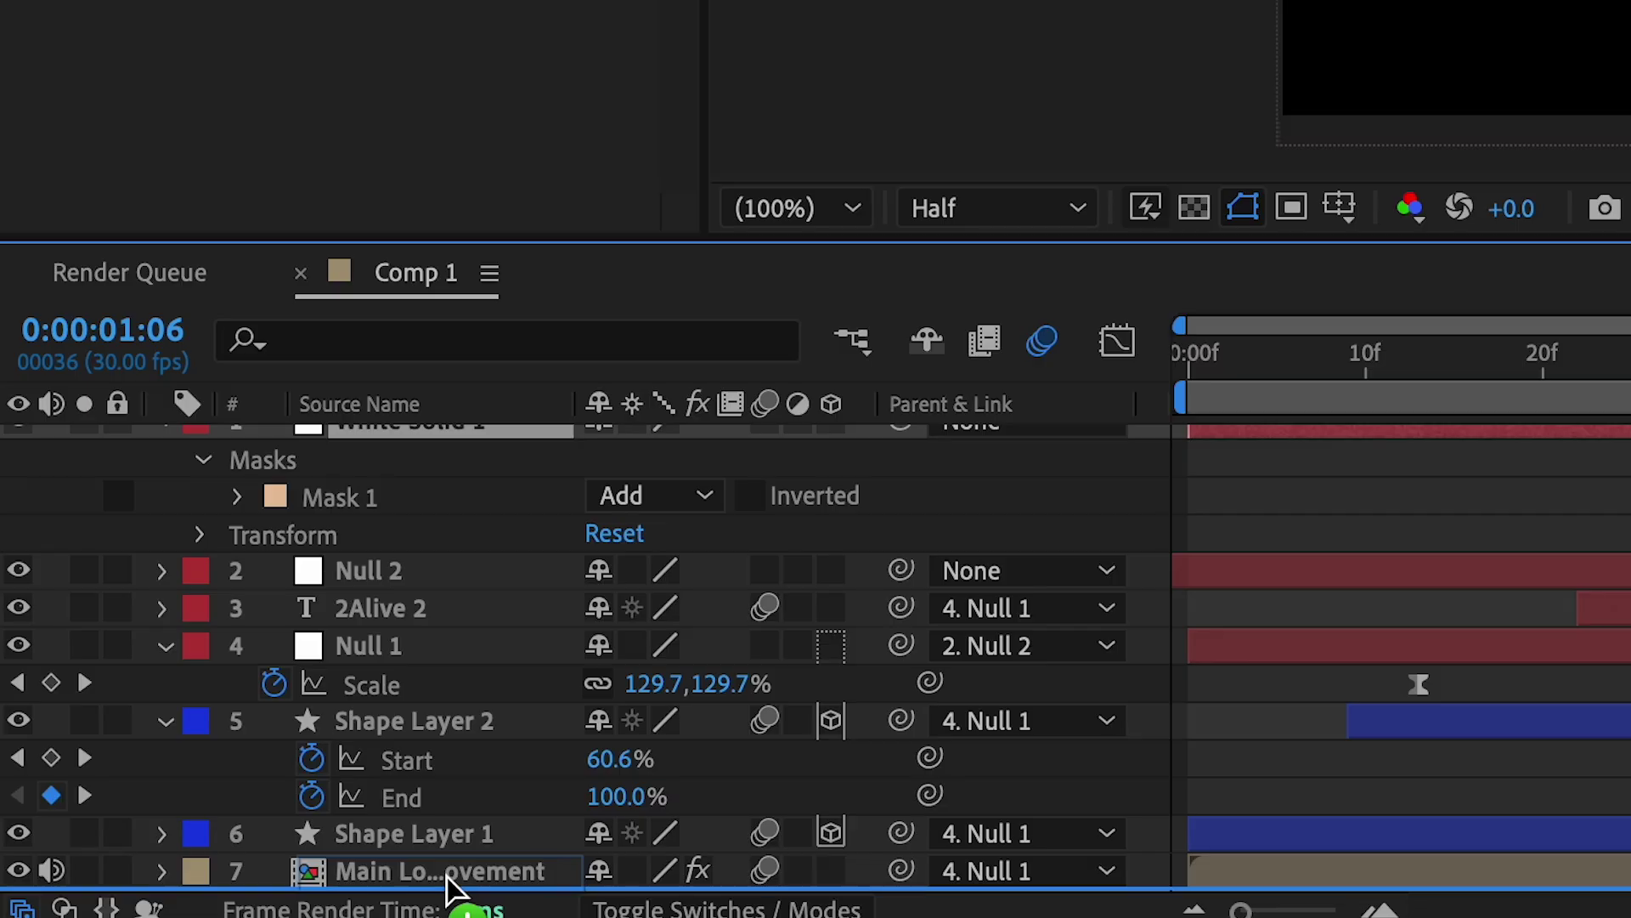
drag(450, 888, 450, 885)
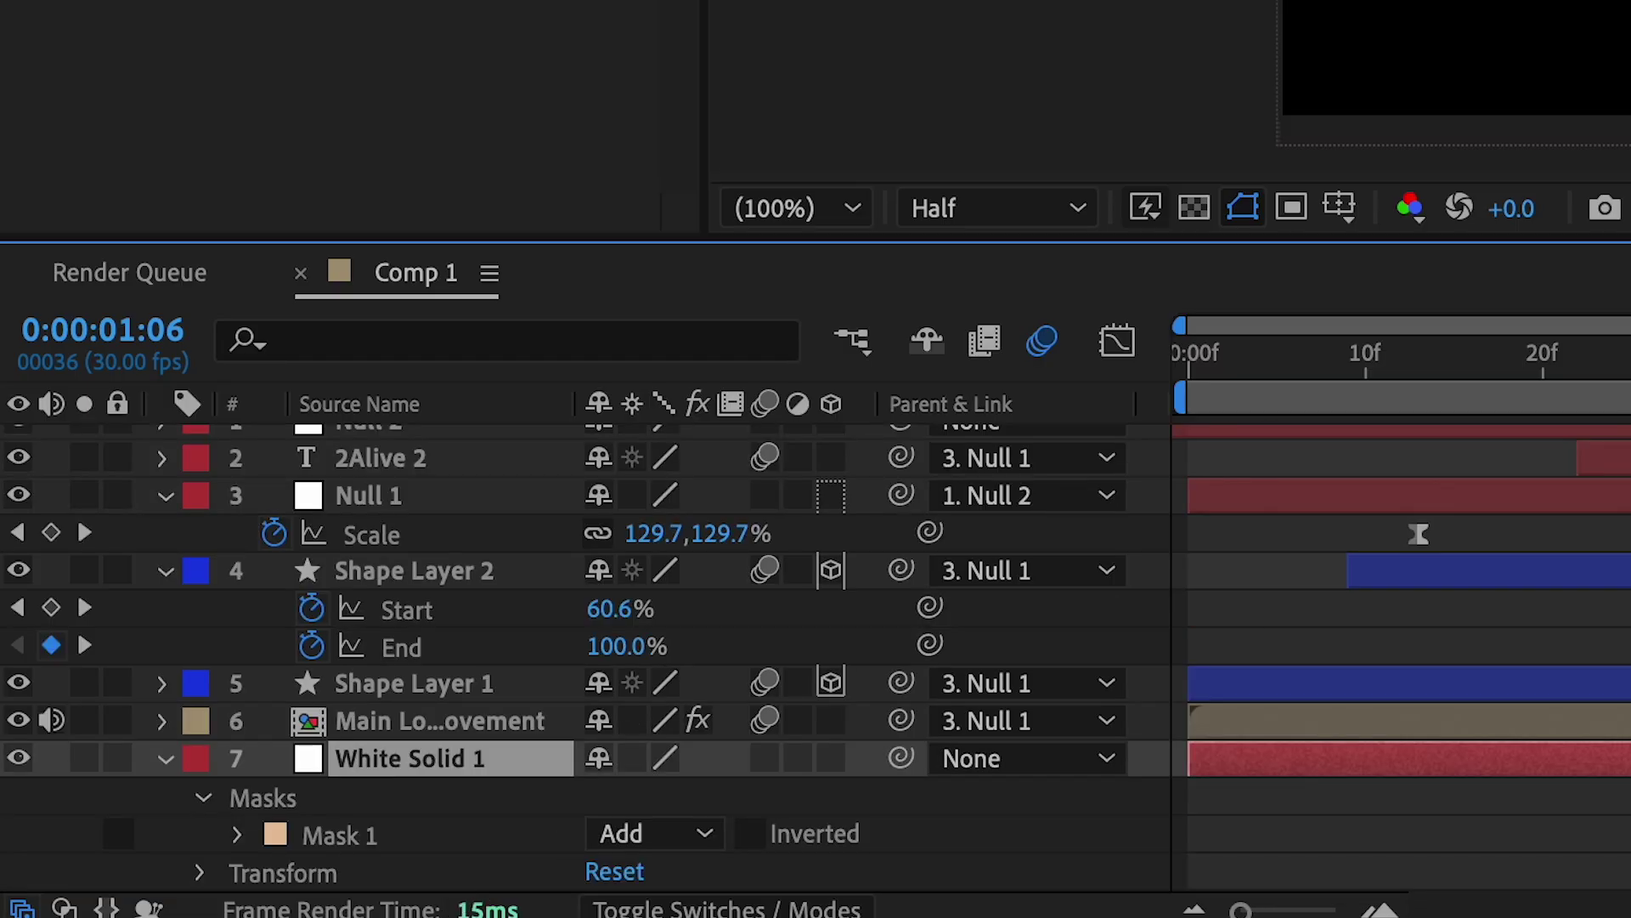
Scale the white circle down to 34% and move it away from the centre to beside the cat's left side.
key(p)
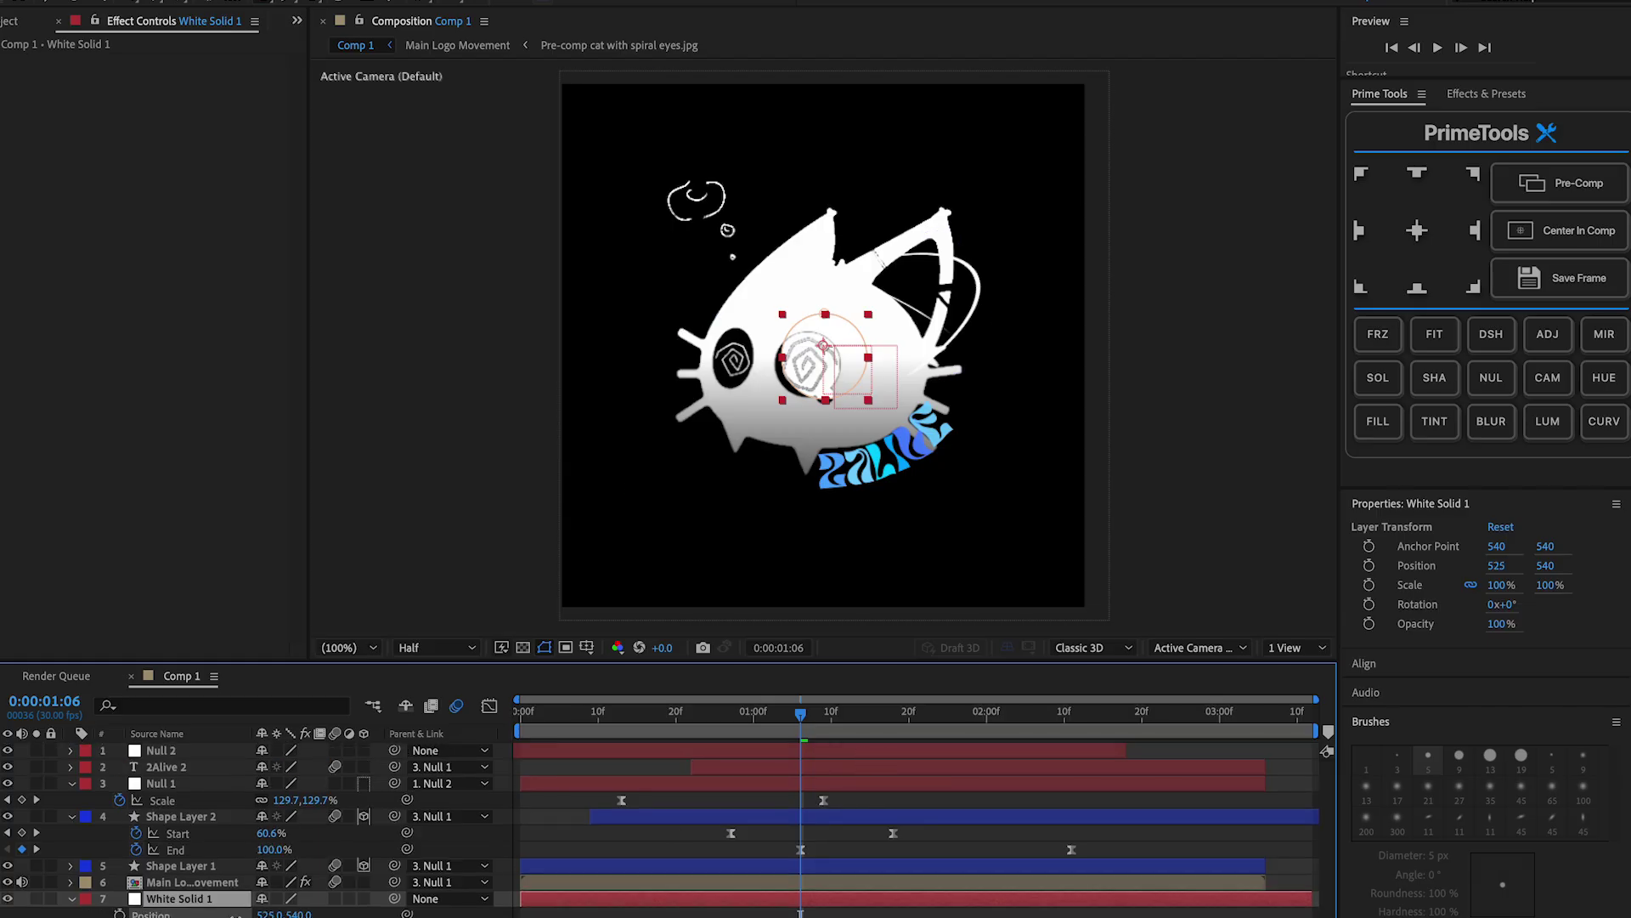
drag(236, 917, 1, 916)
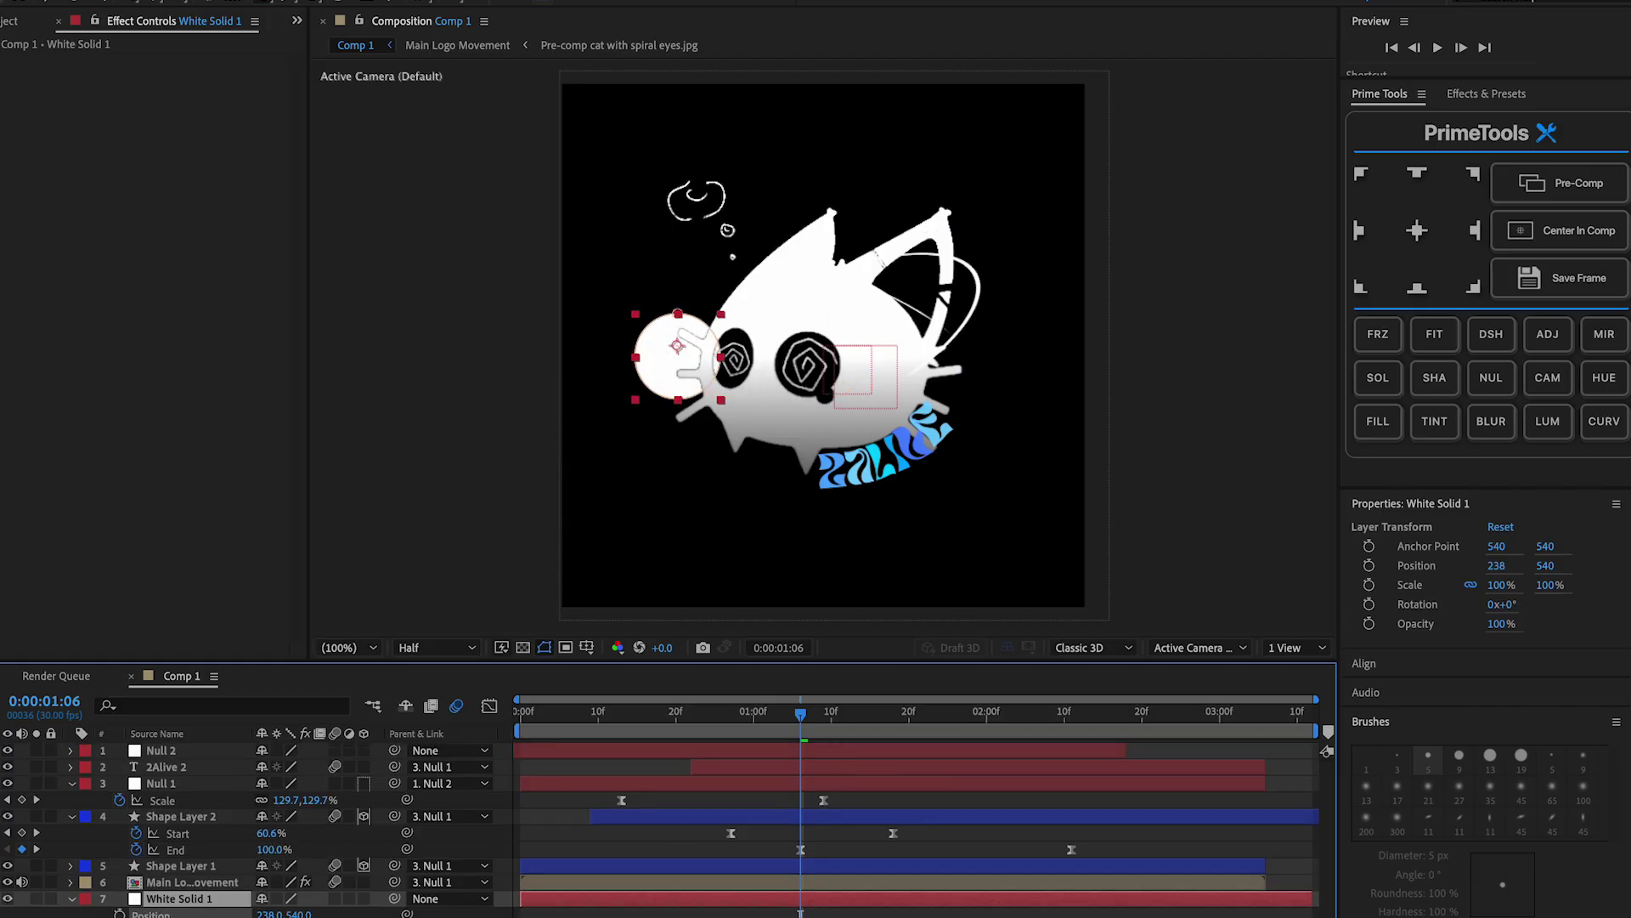
drag(294, 915, 127, 915)
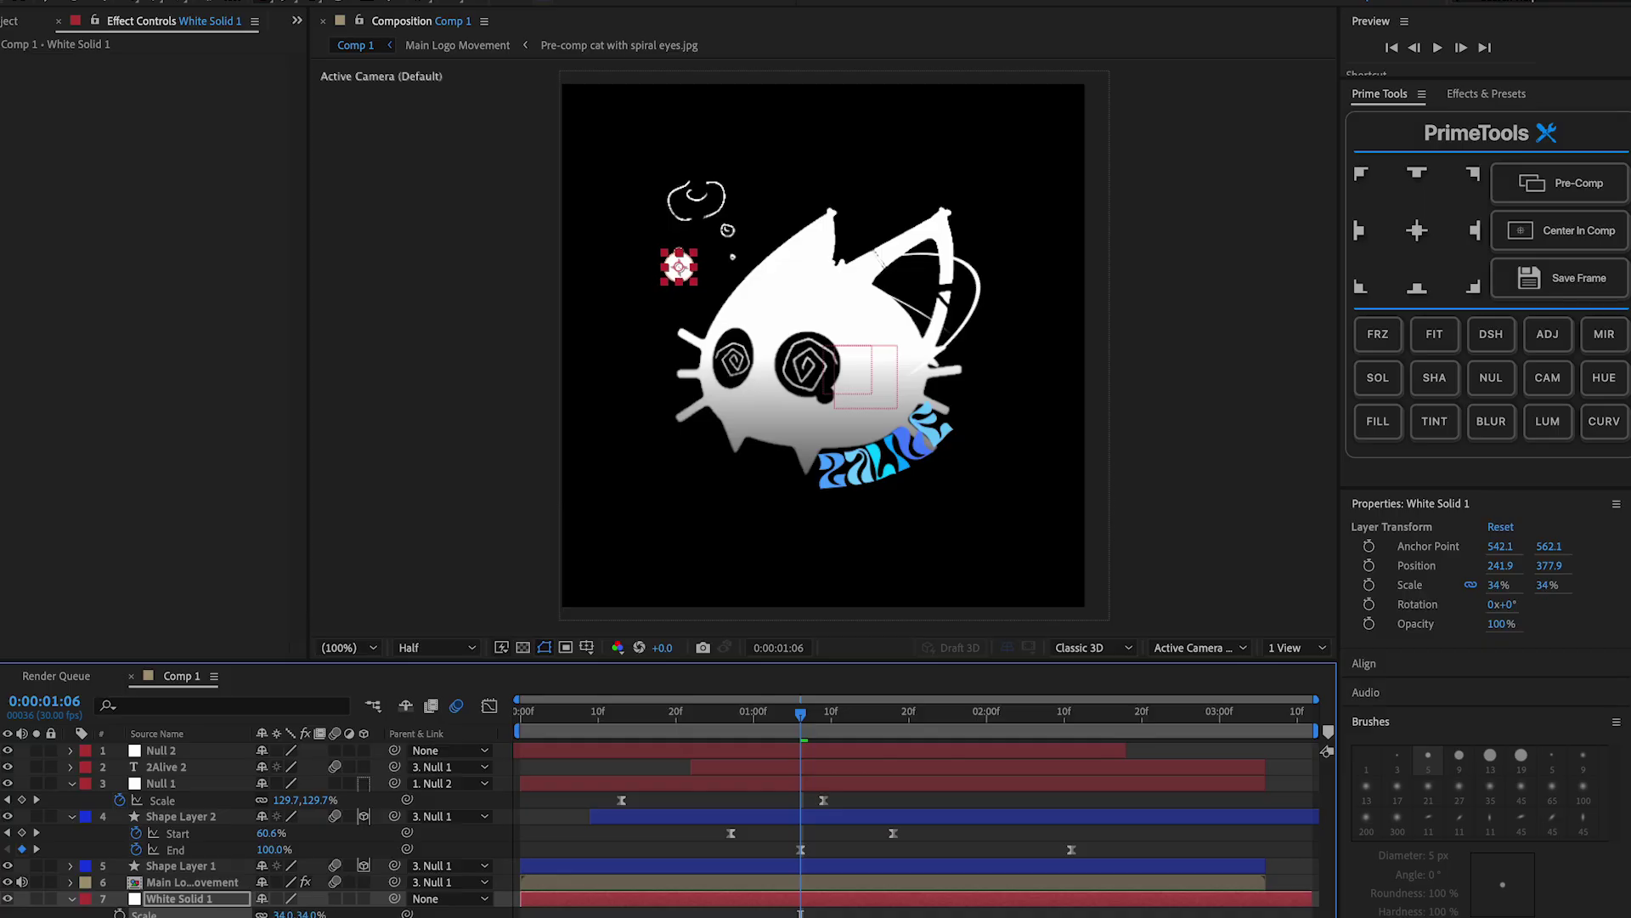
scroll(689, 274, up, 4)
drag(678, 271, 706, 355)
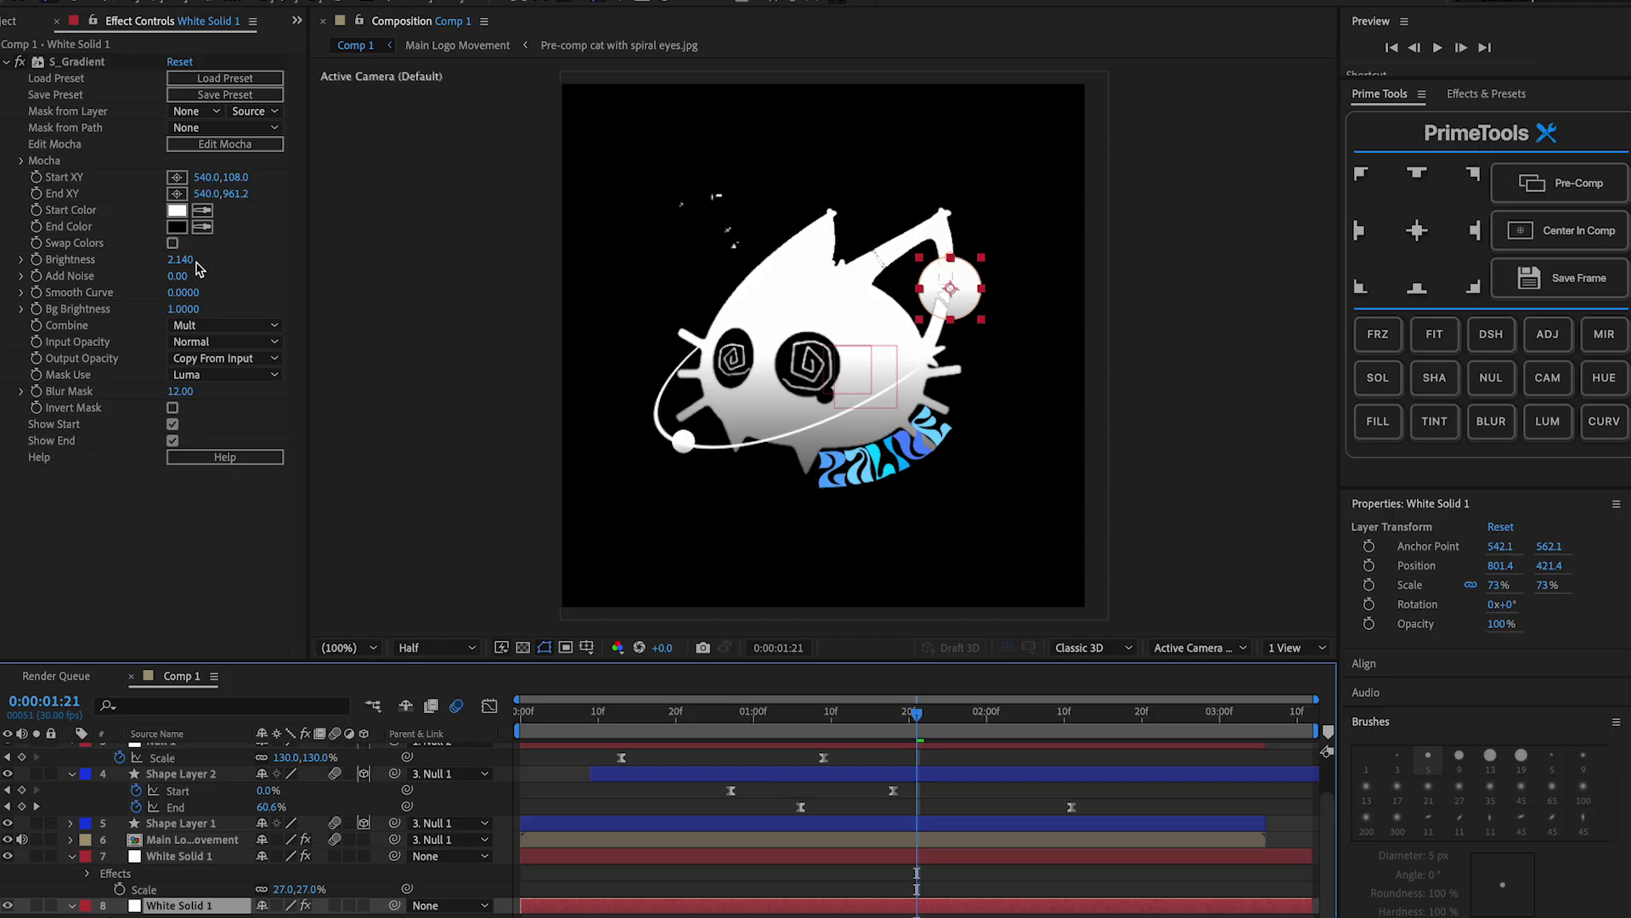
Set the larger circle's S_Gradient start to 747.0,318.0 and end to 540.0,707.2, and paste the effect onto the smaller circle.
drag(537, 321, 983, 309)
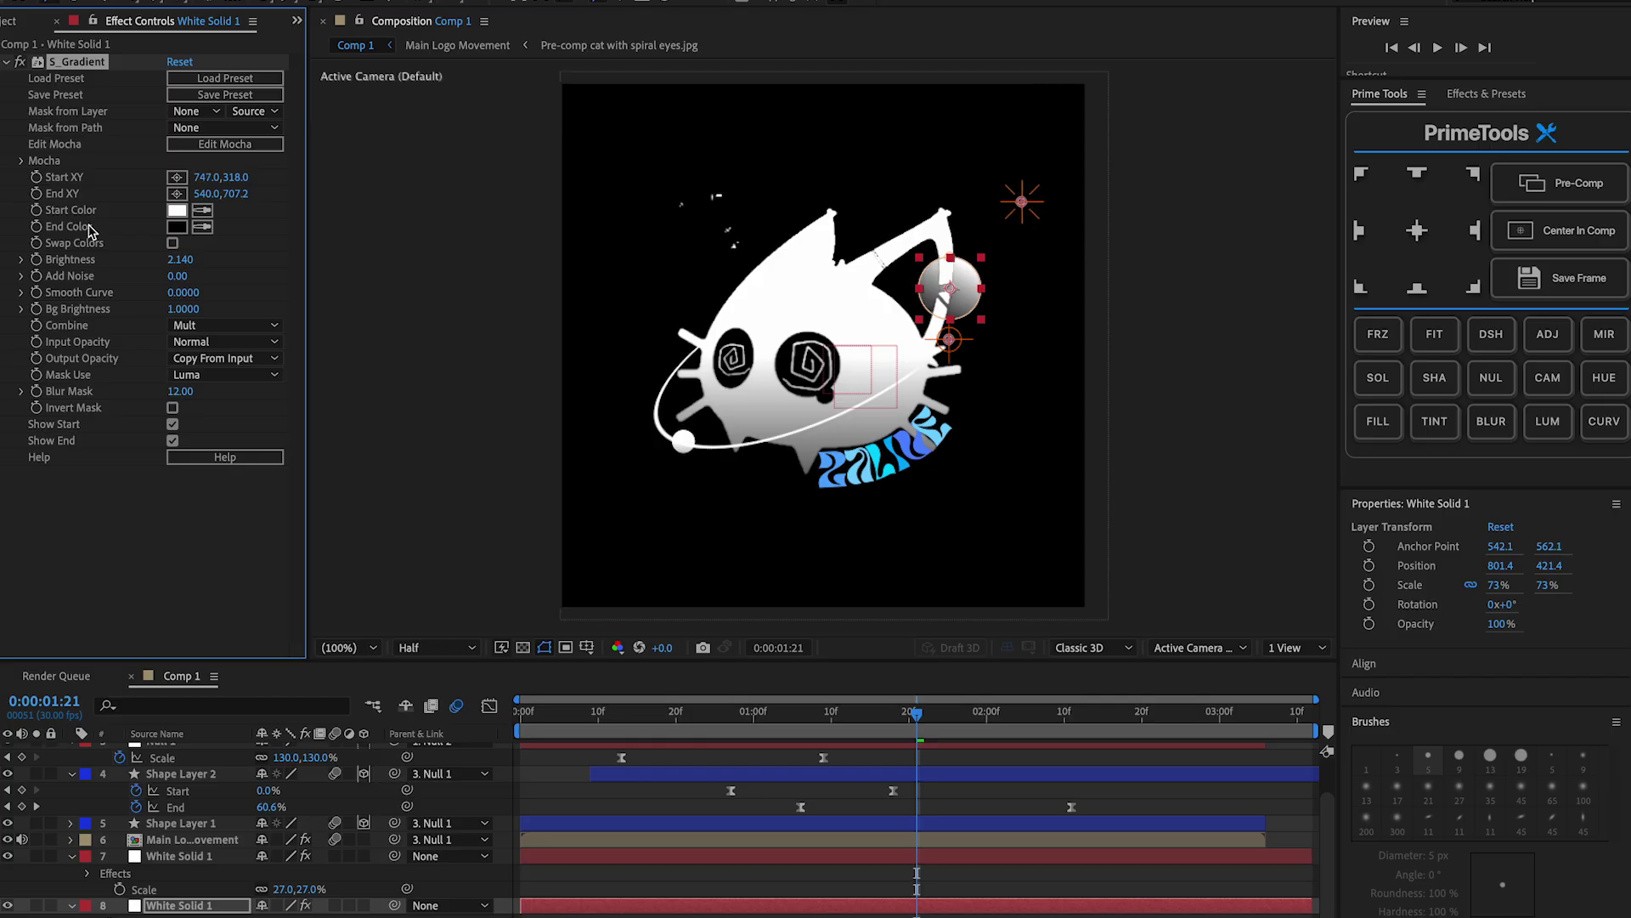
click(586, 858)
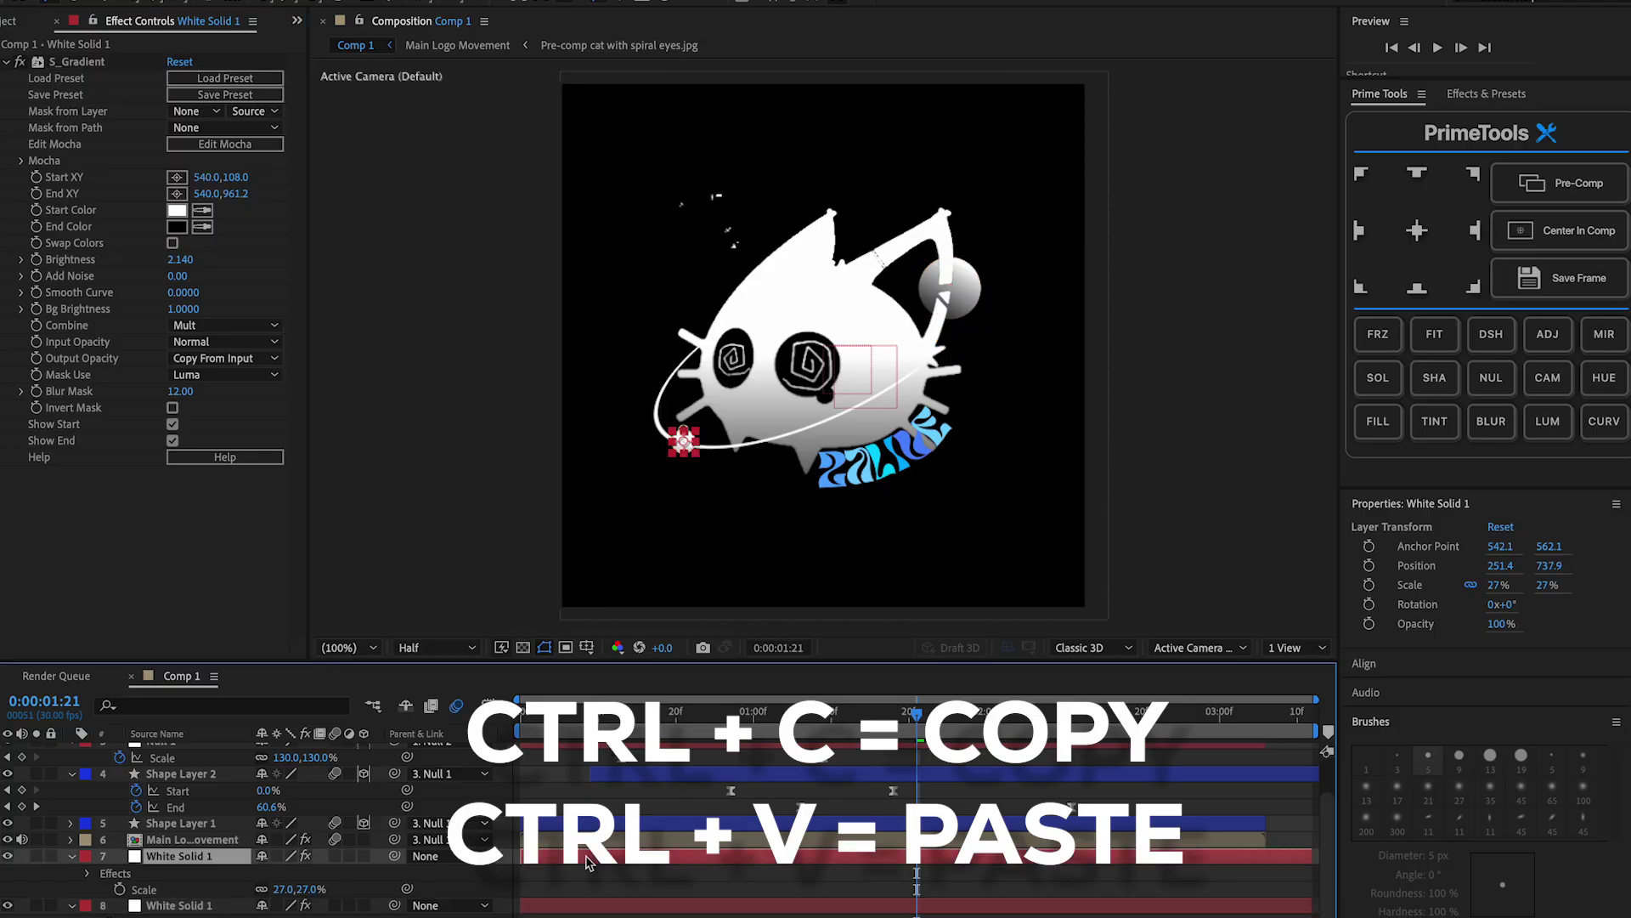
key(ctrl+v)
click(932, 884)
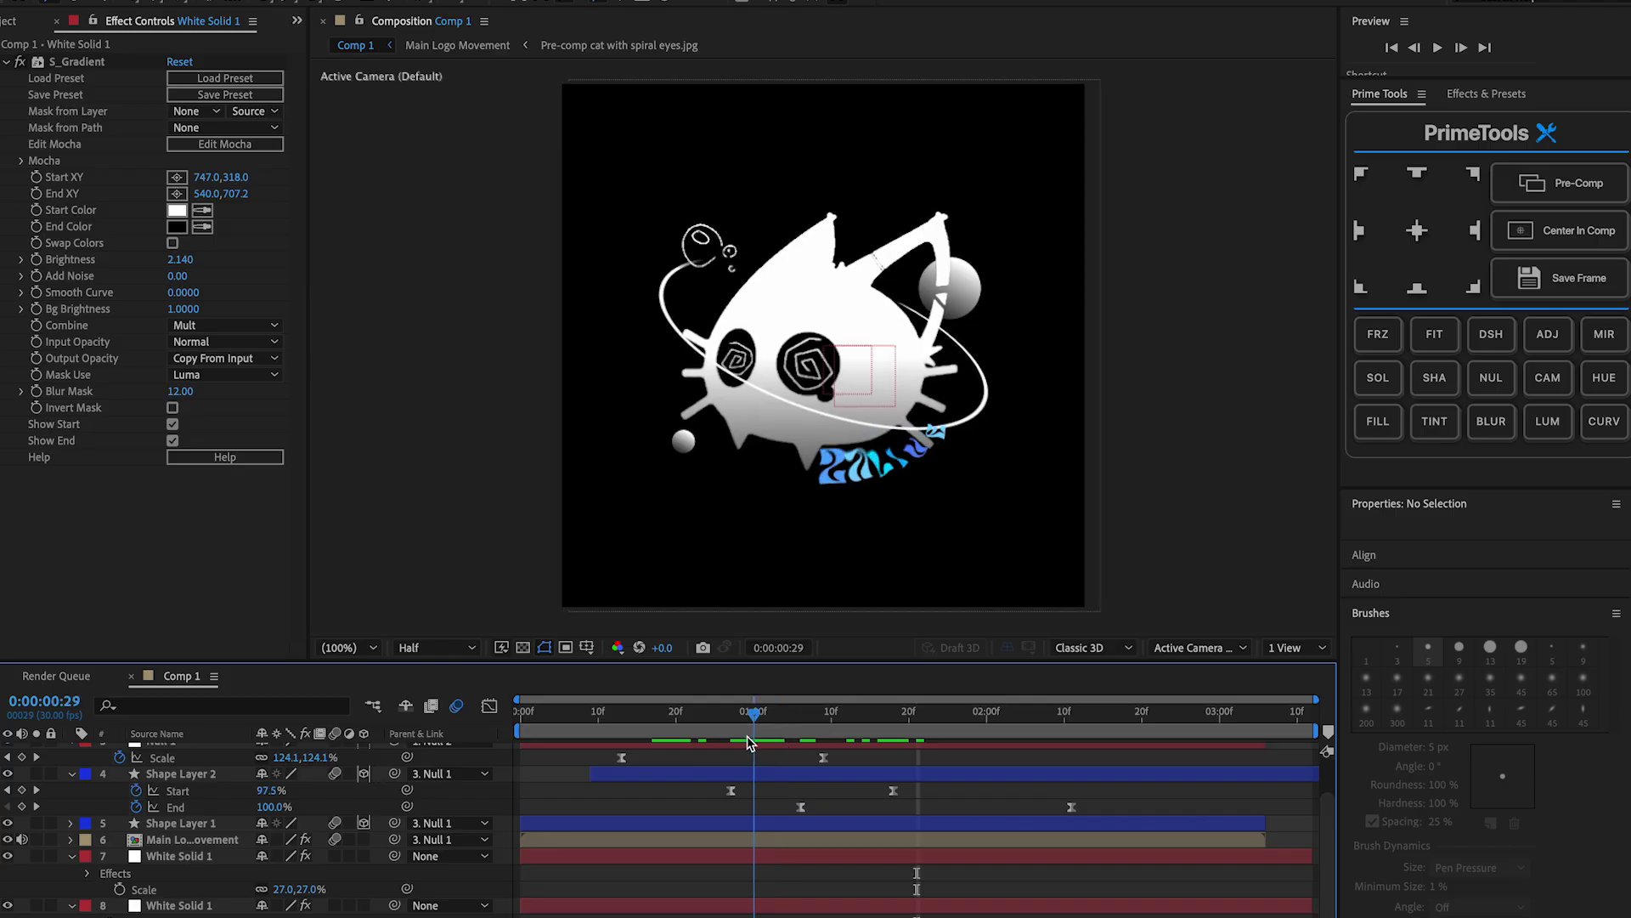
Keyframe both circles' Position at about 0:00:01:15 and place them inward behind the cat at 0:00:00:27, the smaller one at 374.4,654.9.
drag(748, 742, 920, 731)
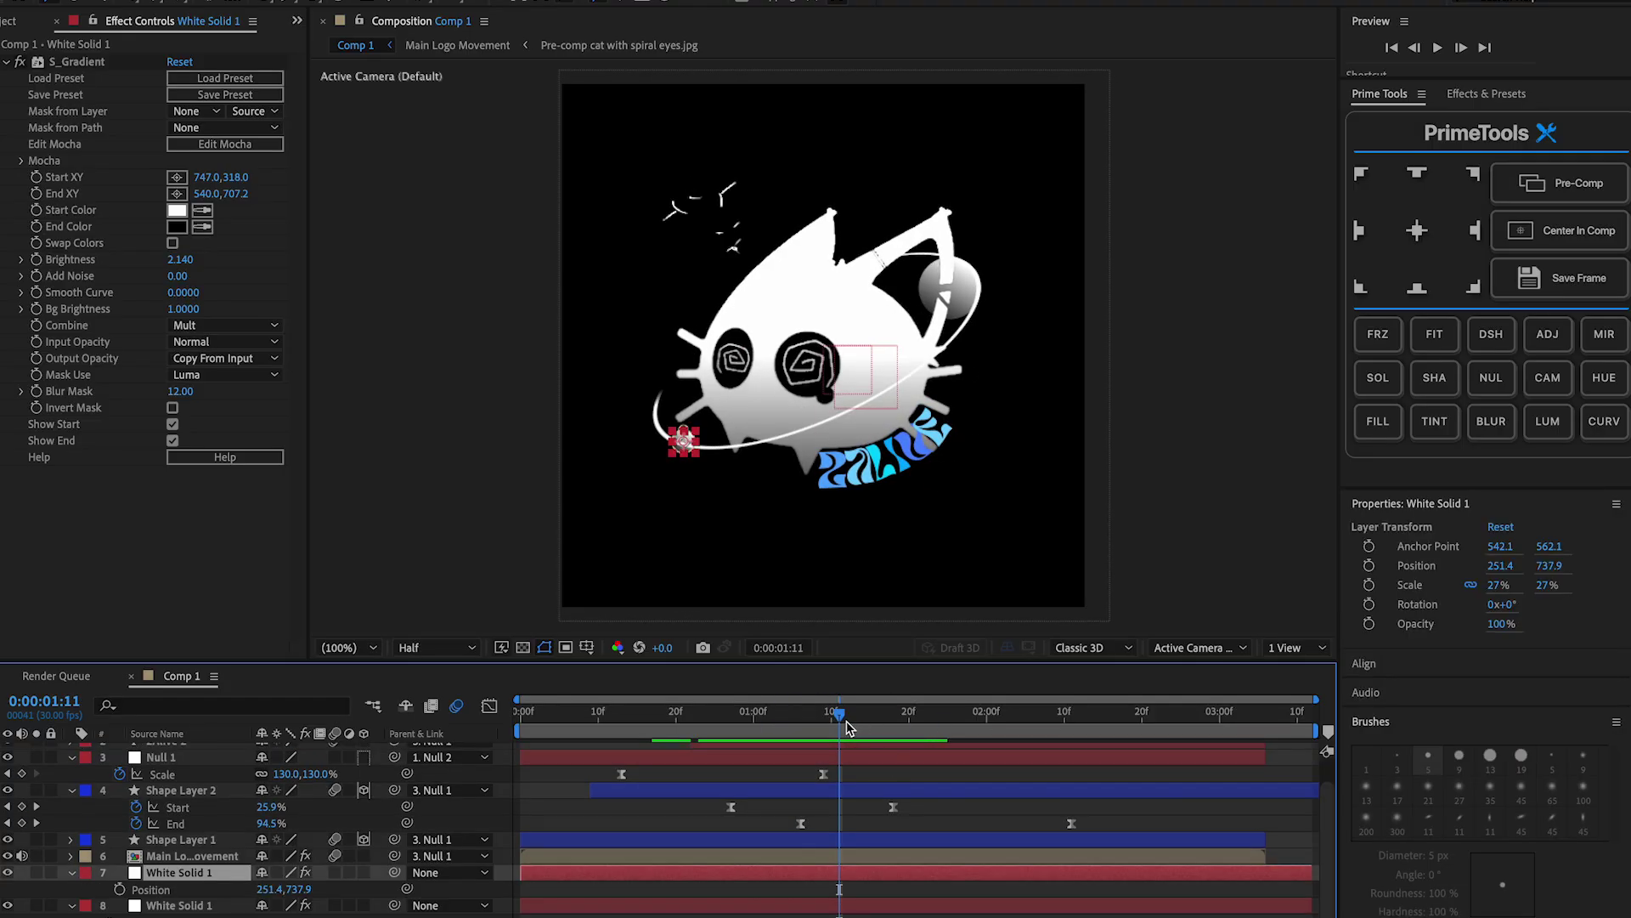
drag(845, 727, 901, 746)
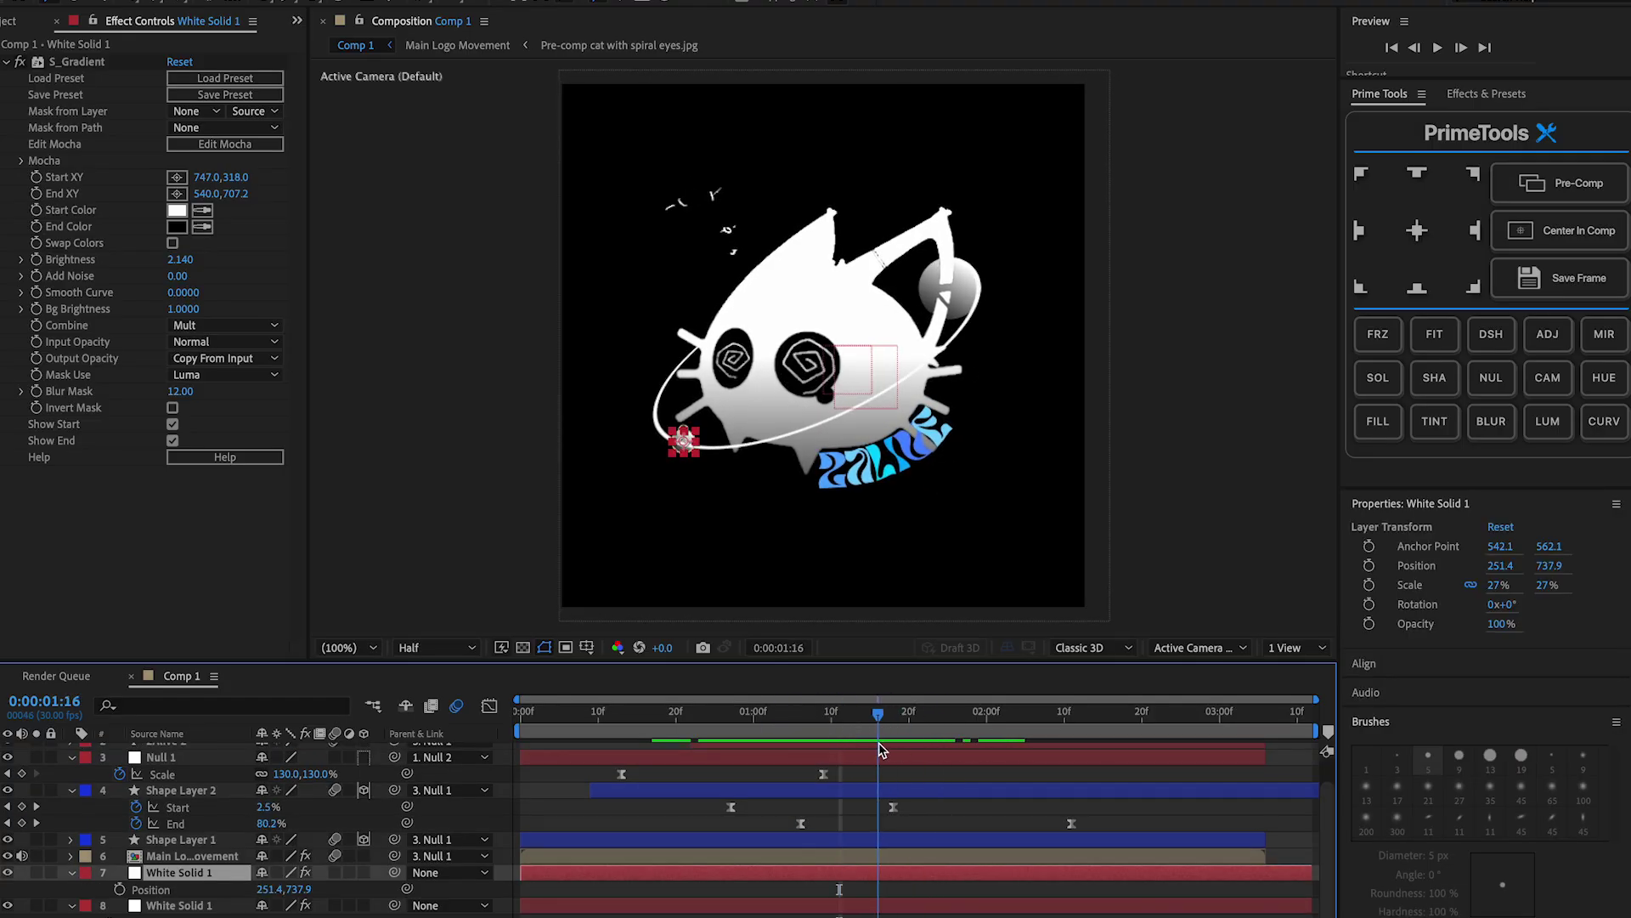
click(195, 905)
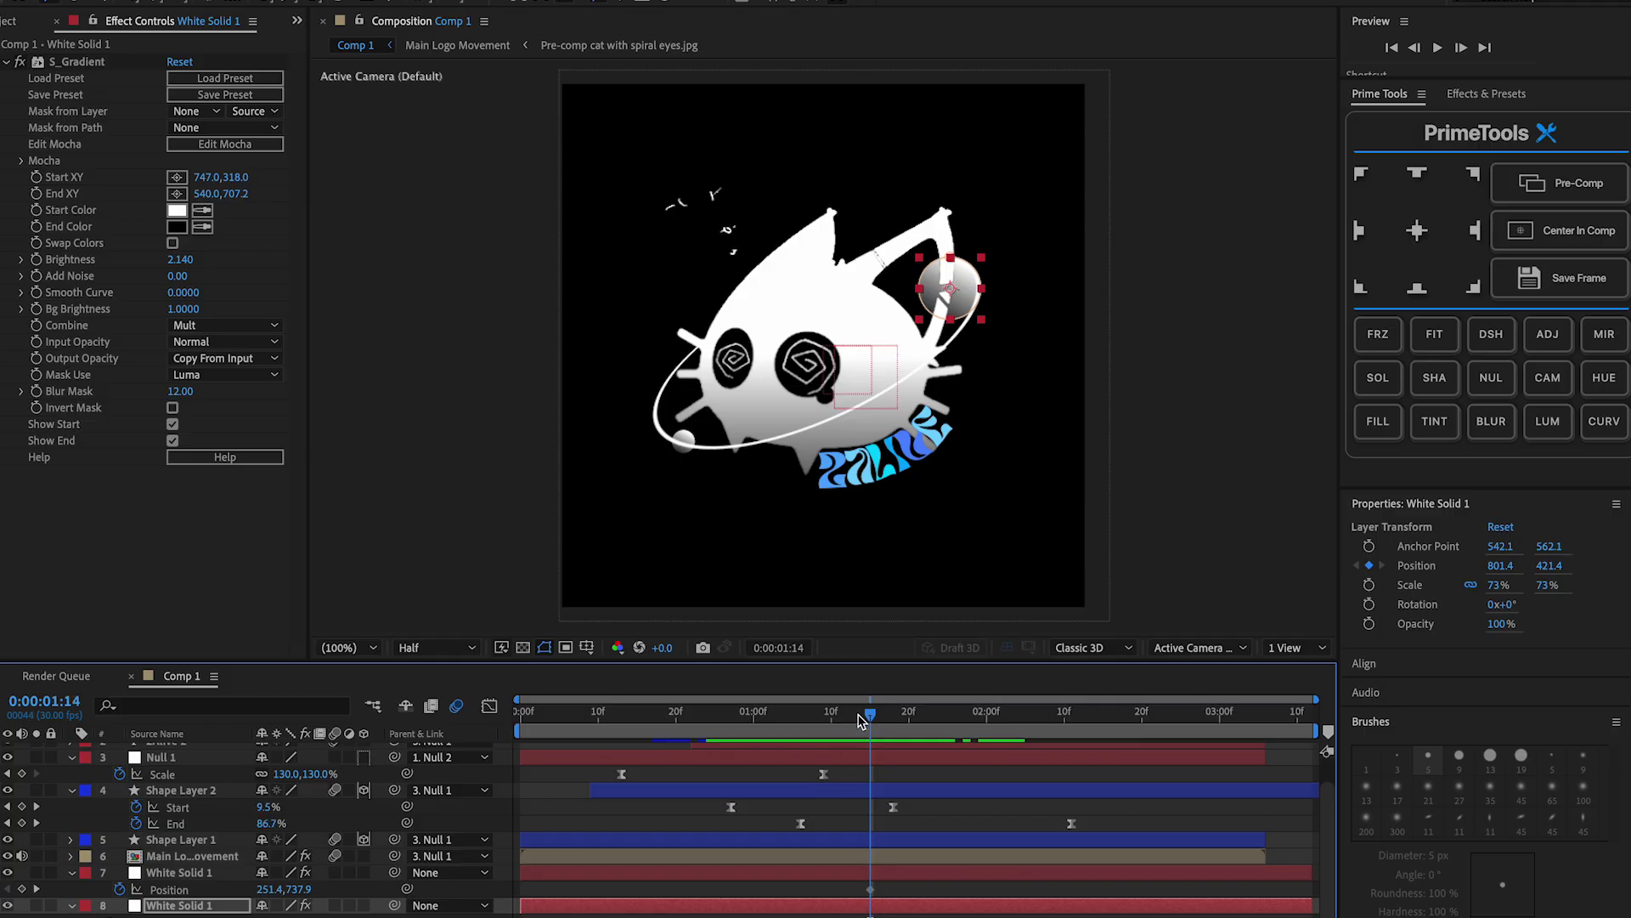
drag(860, 721, 733, 743)
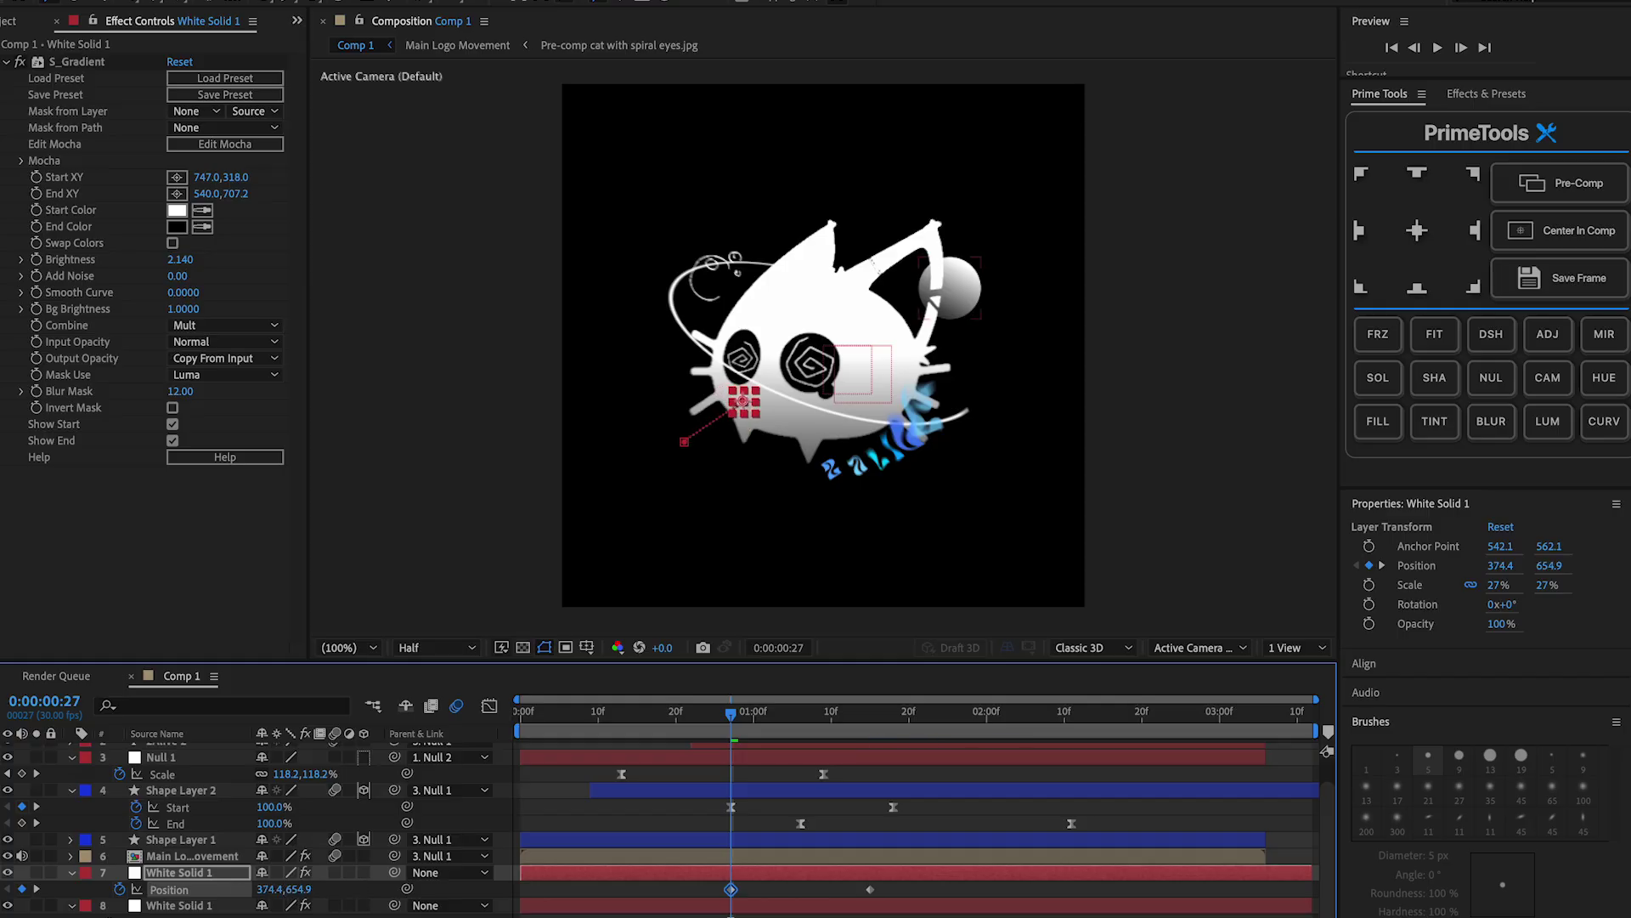
drag(951, 289, 855, 290)
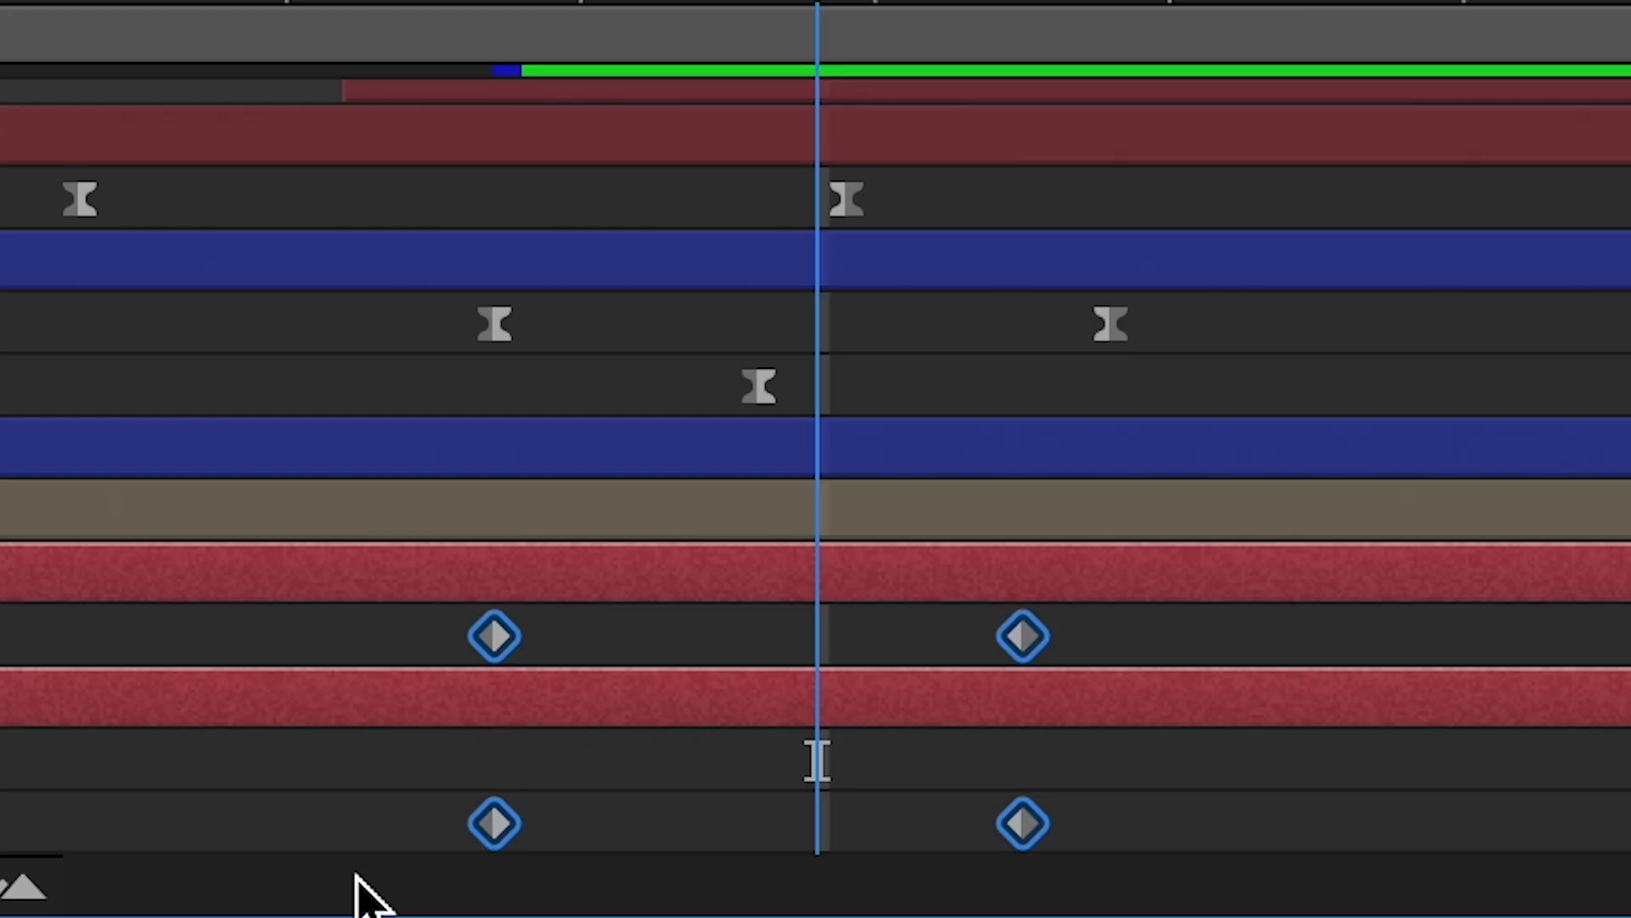
Apply Easy Ease to both circles' Position keyframes and display their speed graph.
key(F9)
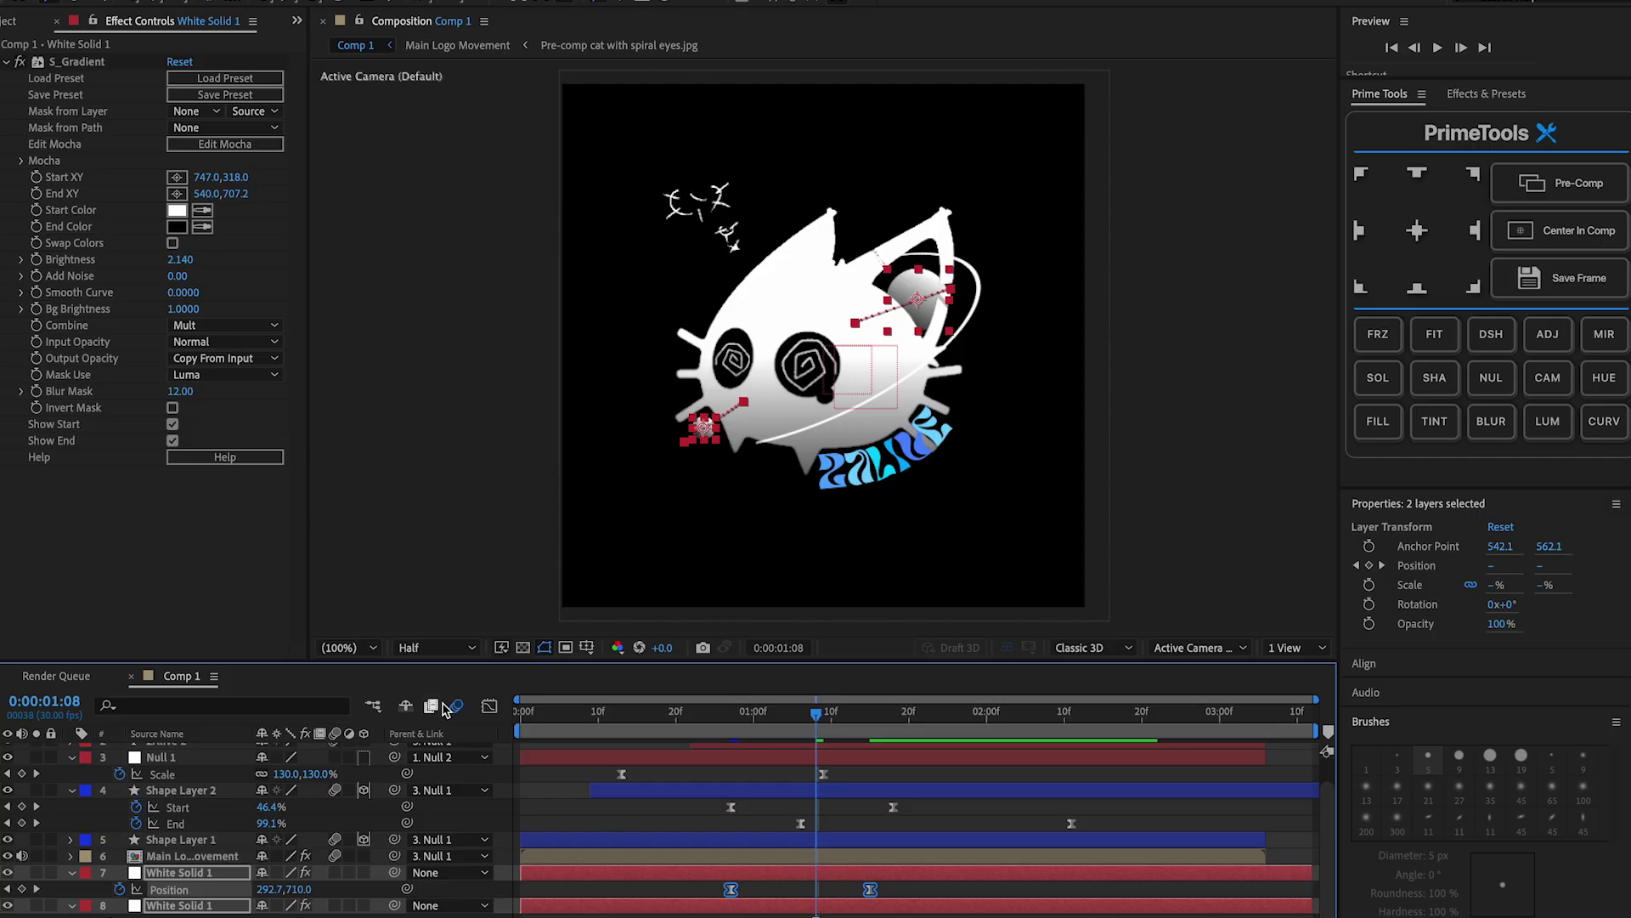
click(490, 707)
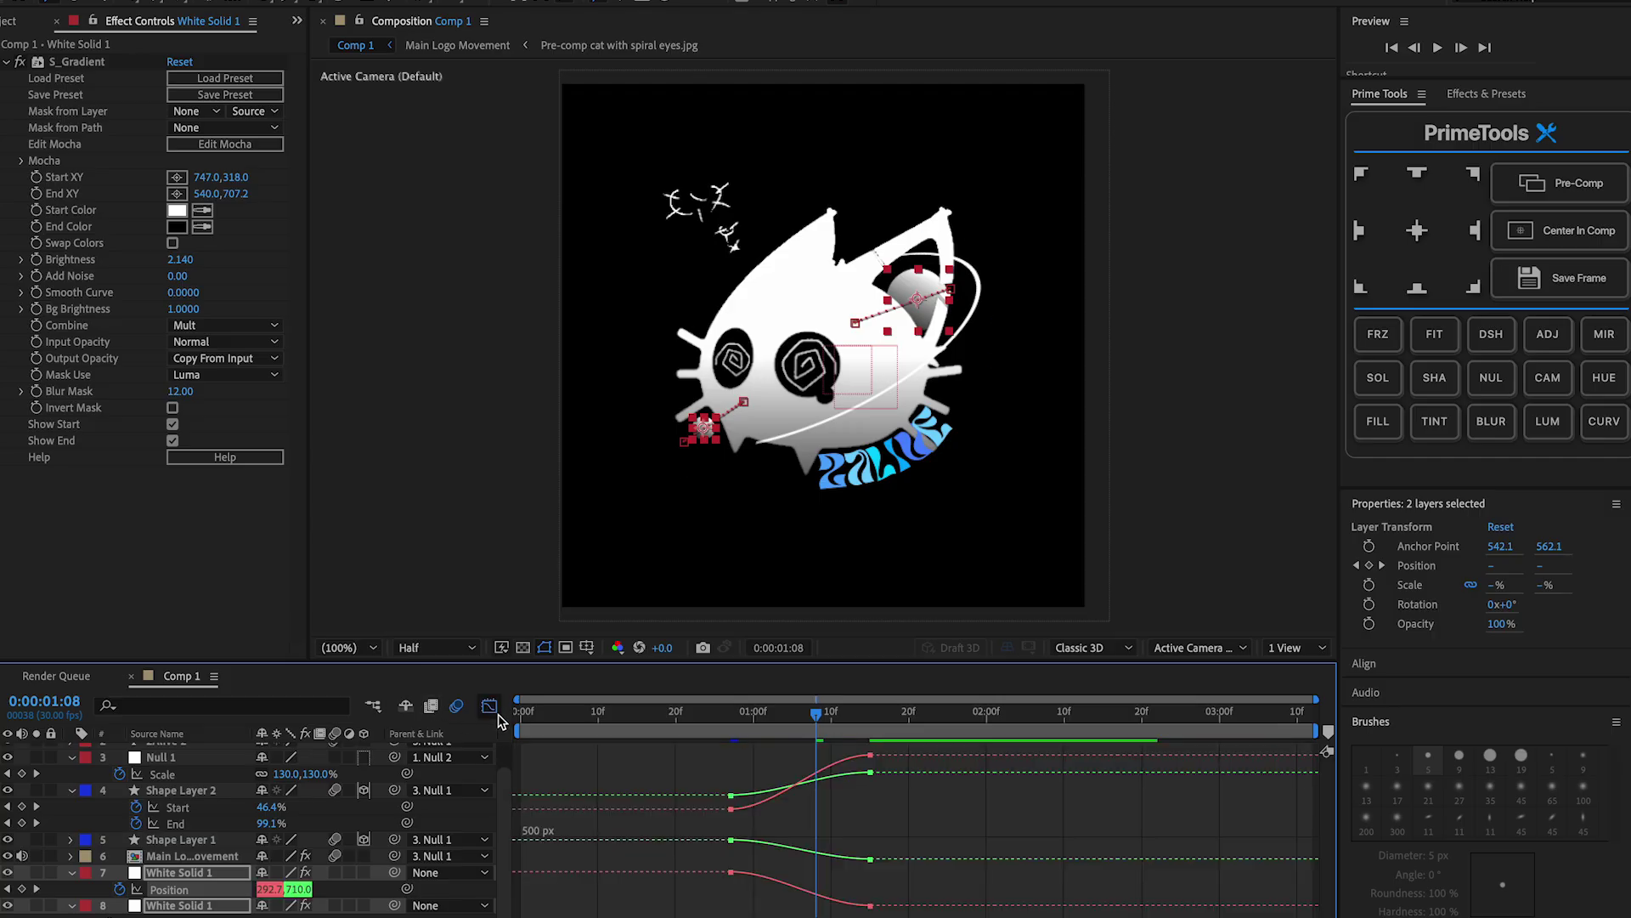
click(696, 917)
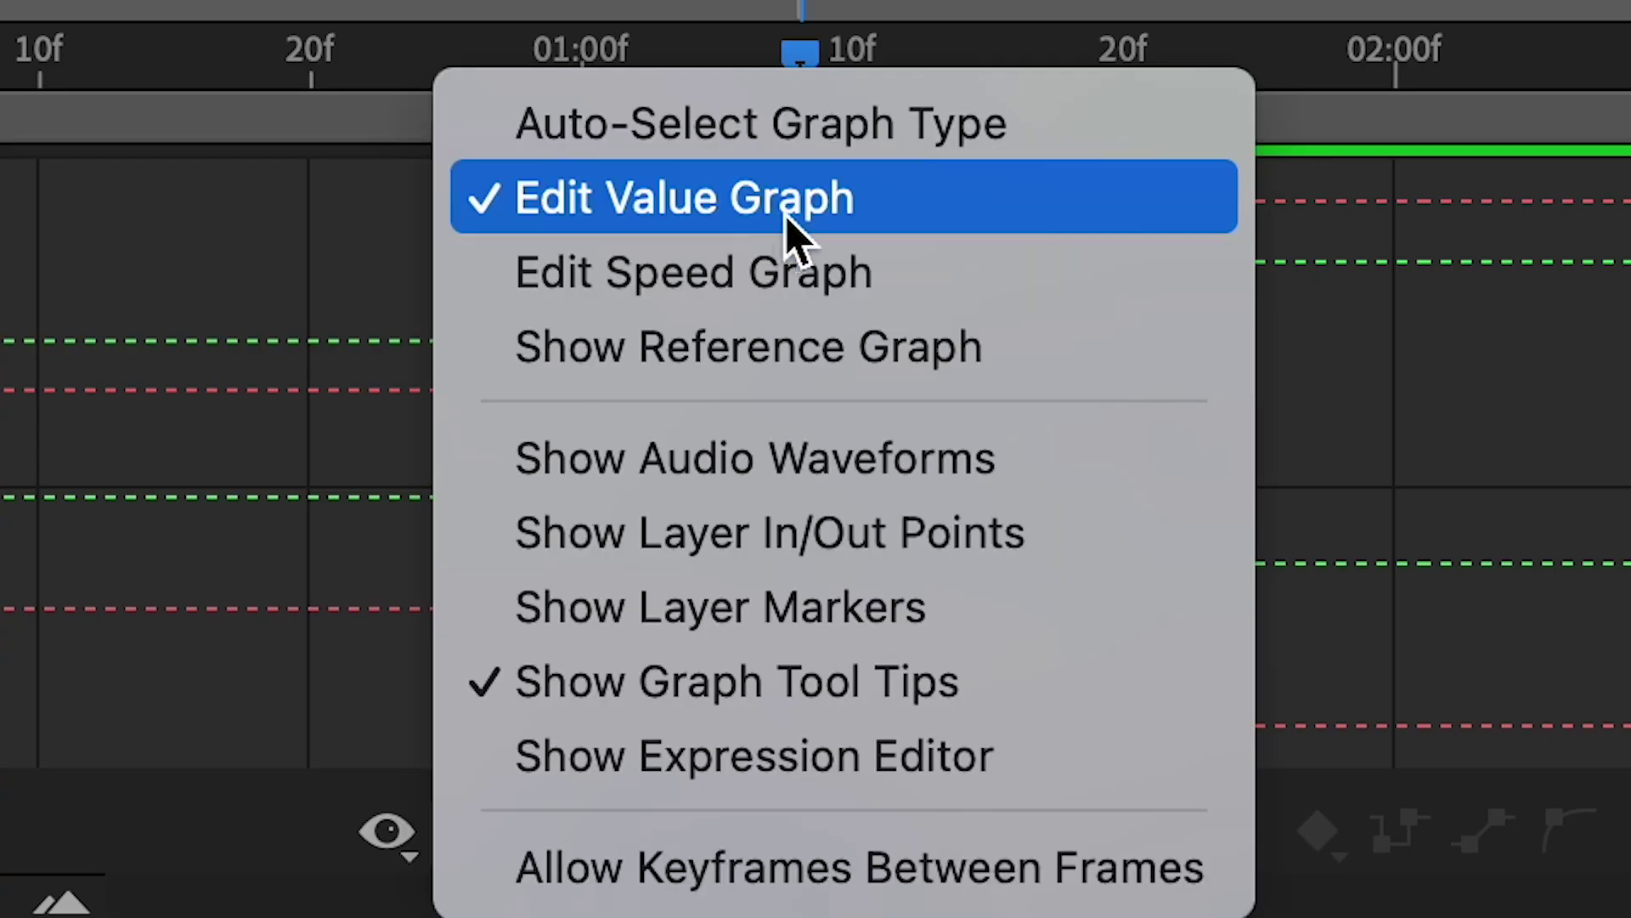
click(811, 777)
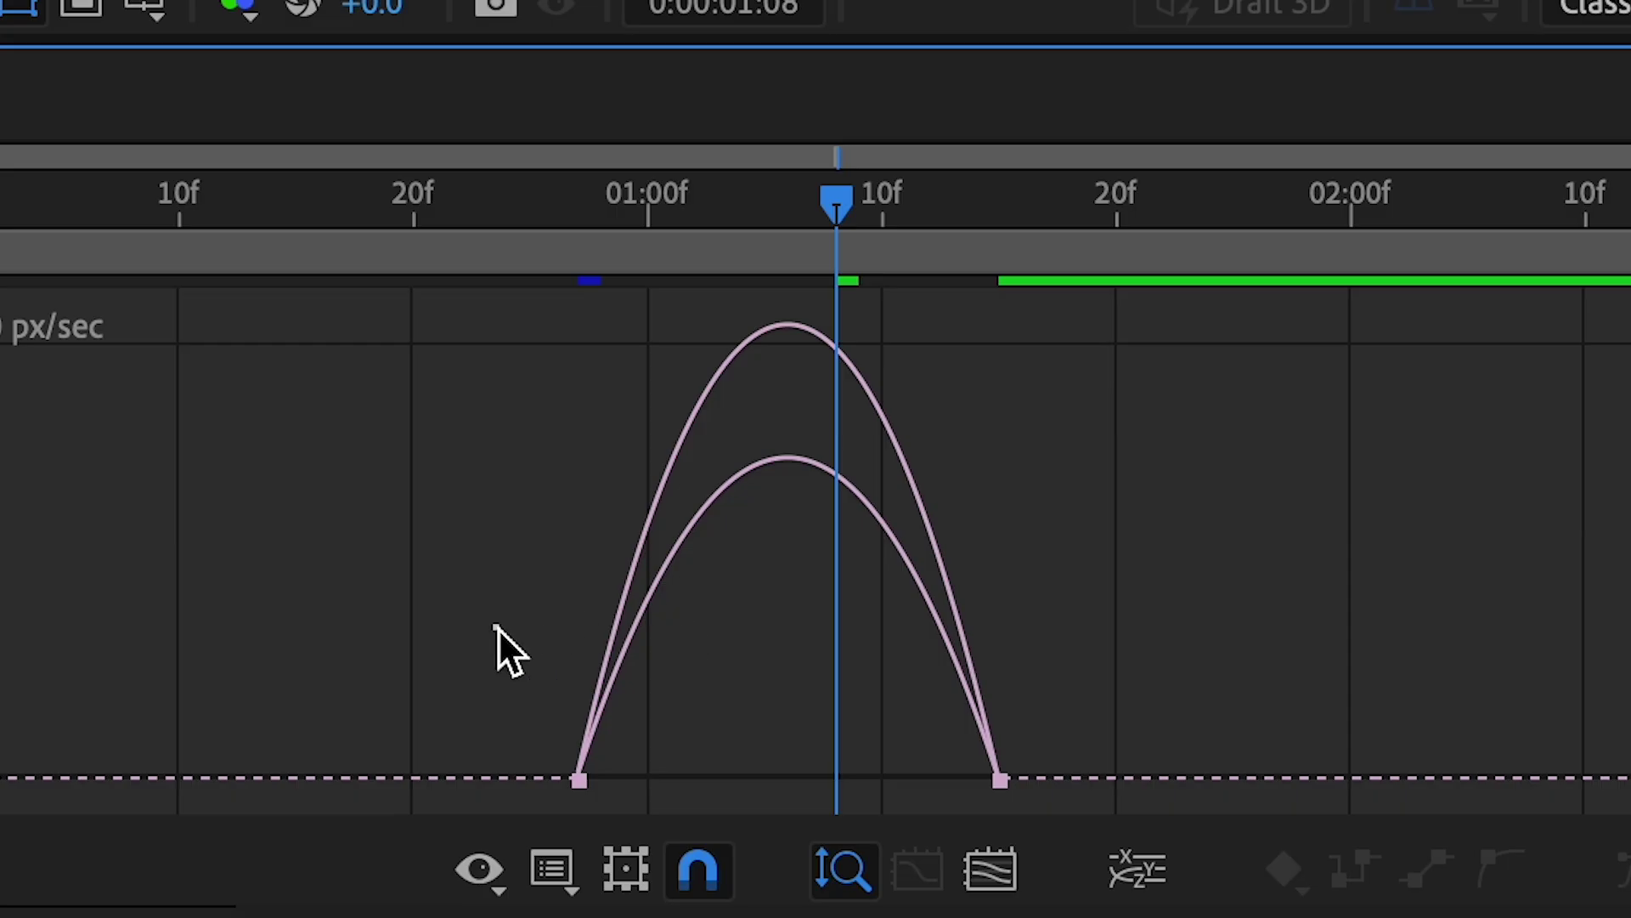
Lengthen the outgoing speed handles of both circles' first Position keyframes and return the current time to 0:00:00:27.
drag(498, 627, 658, 832)
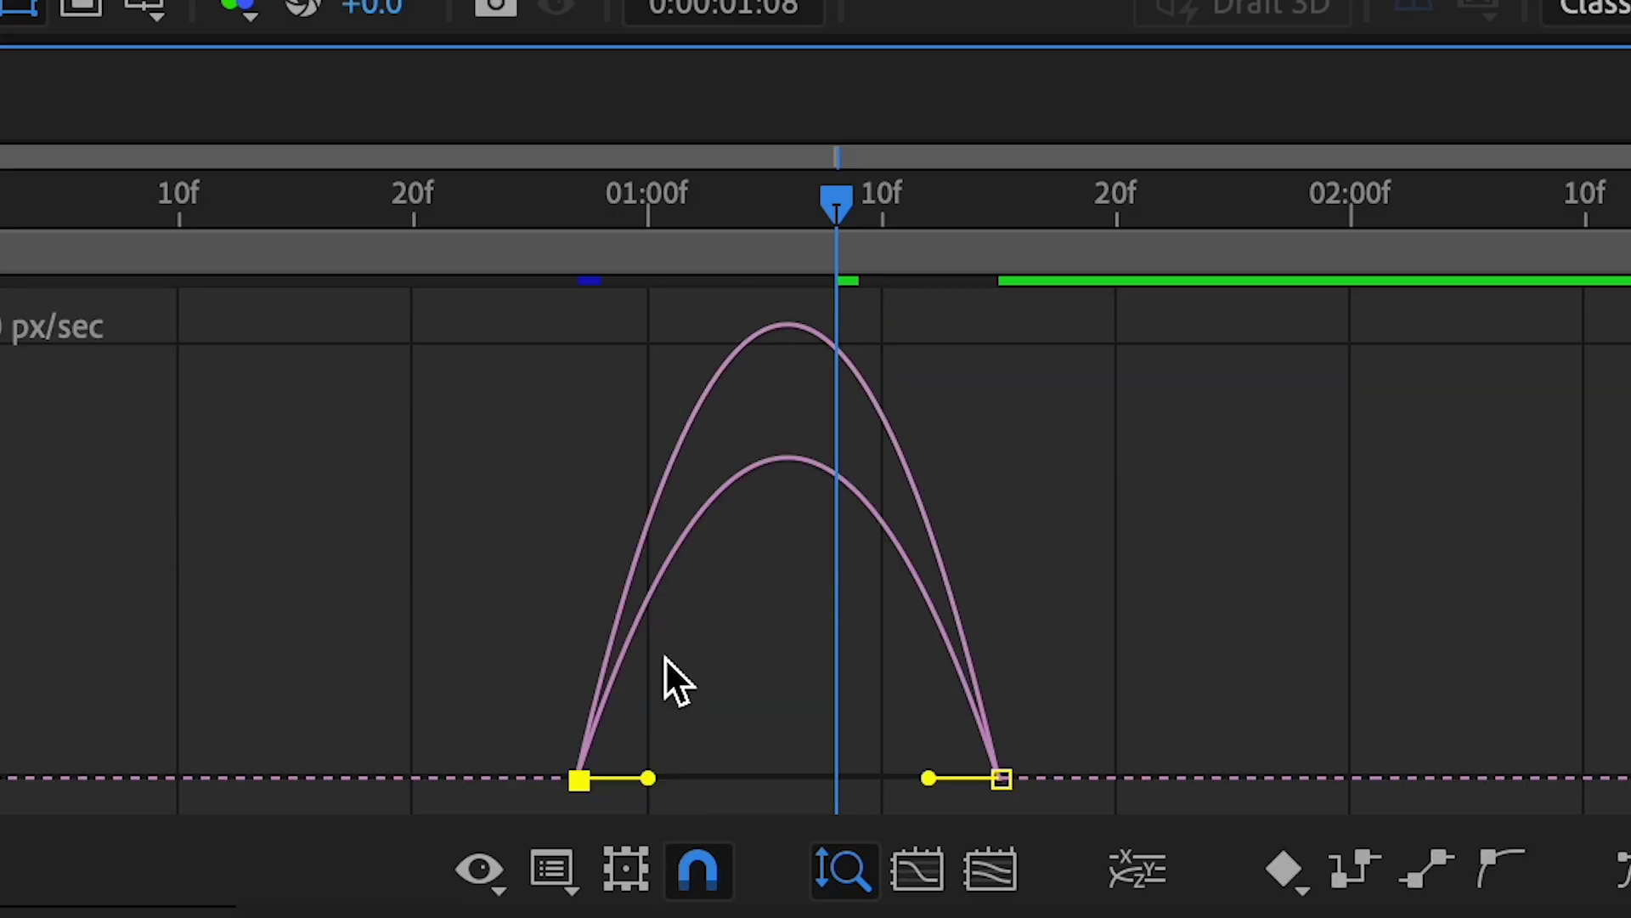
drag(647, 777, 733, 782)
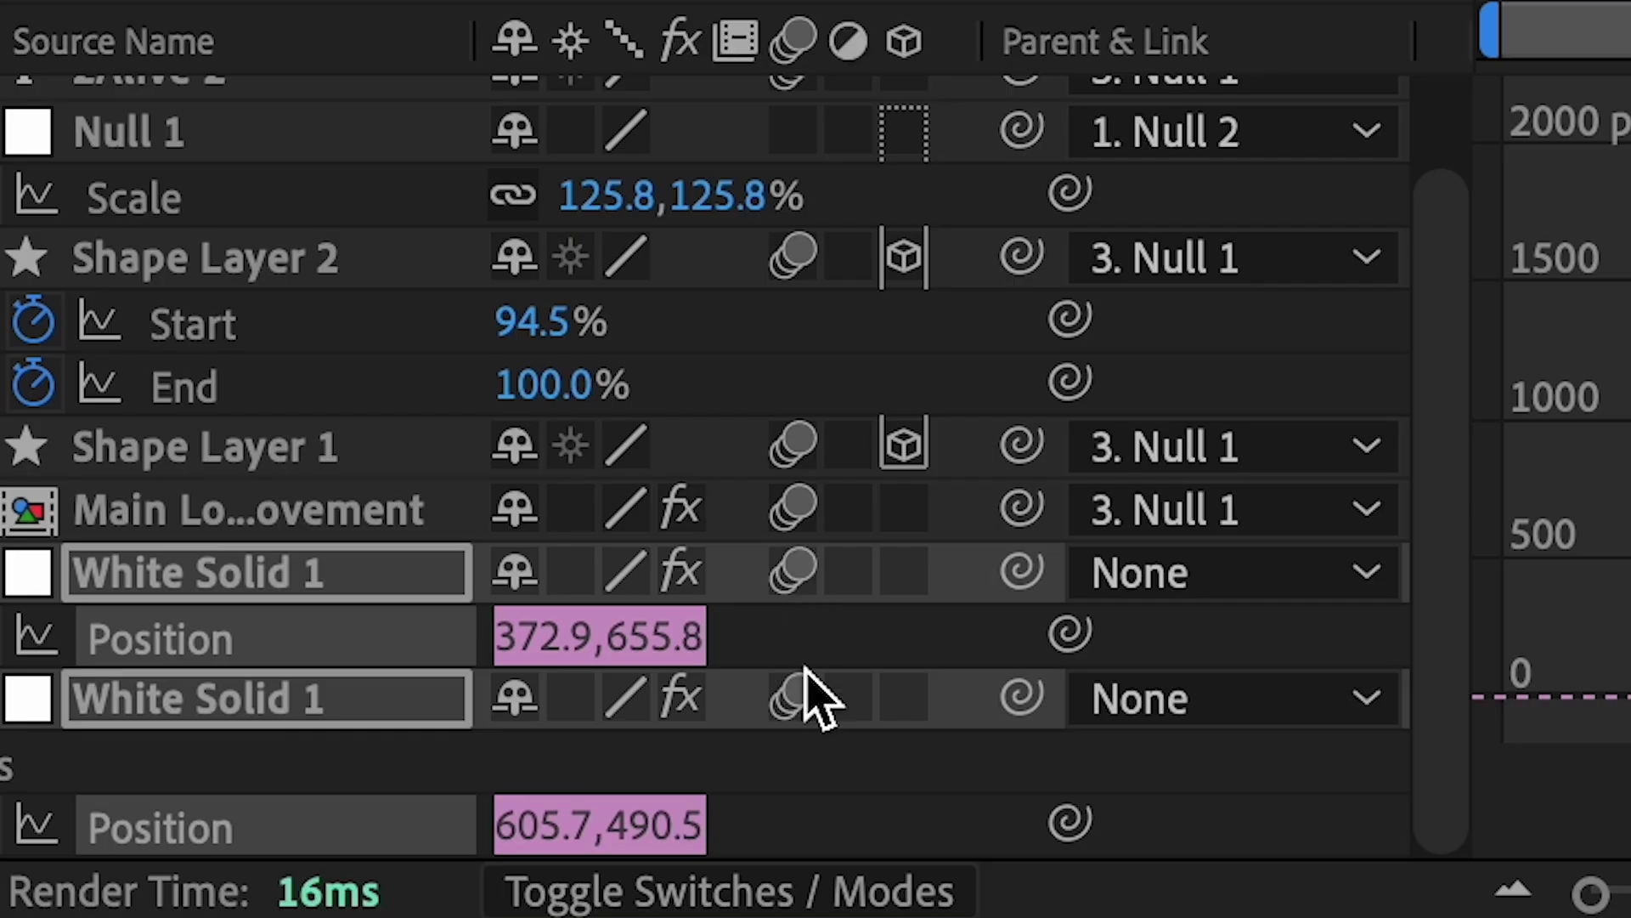
drag(732, 372, 679, 358)
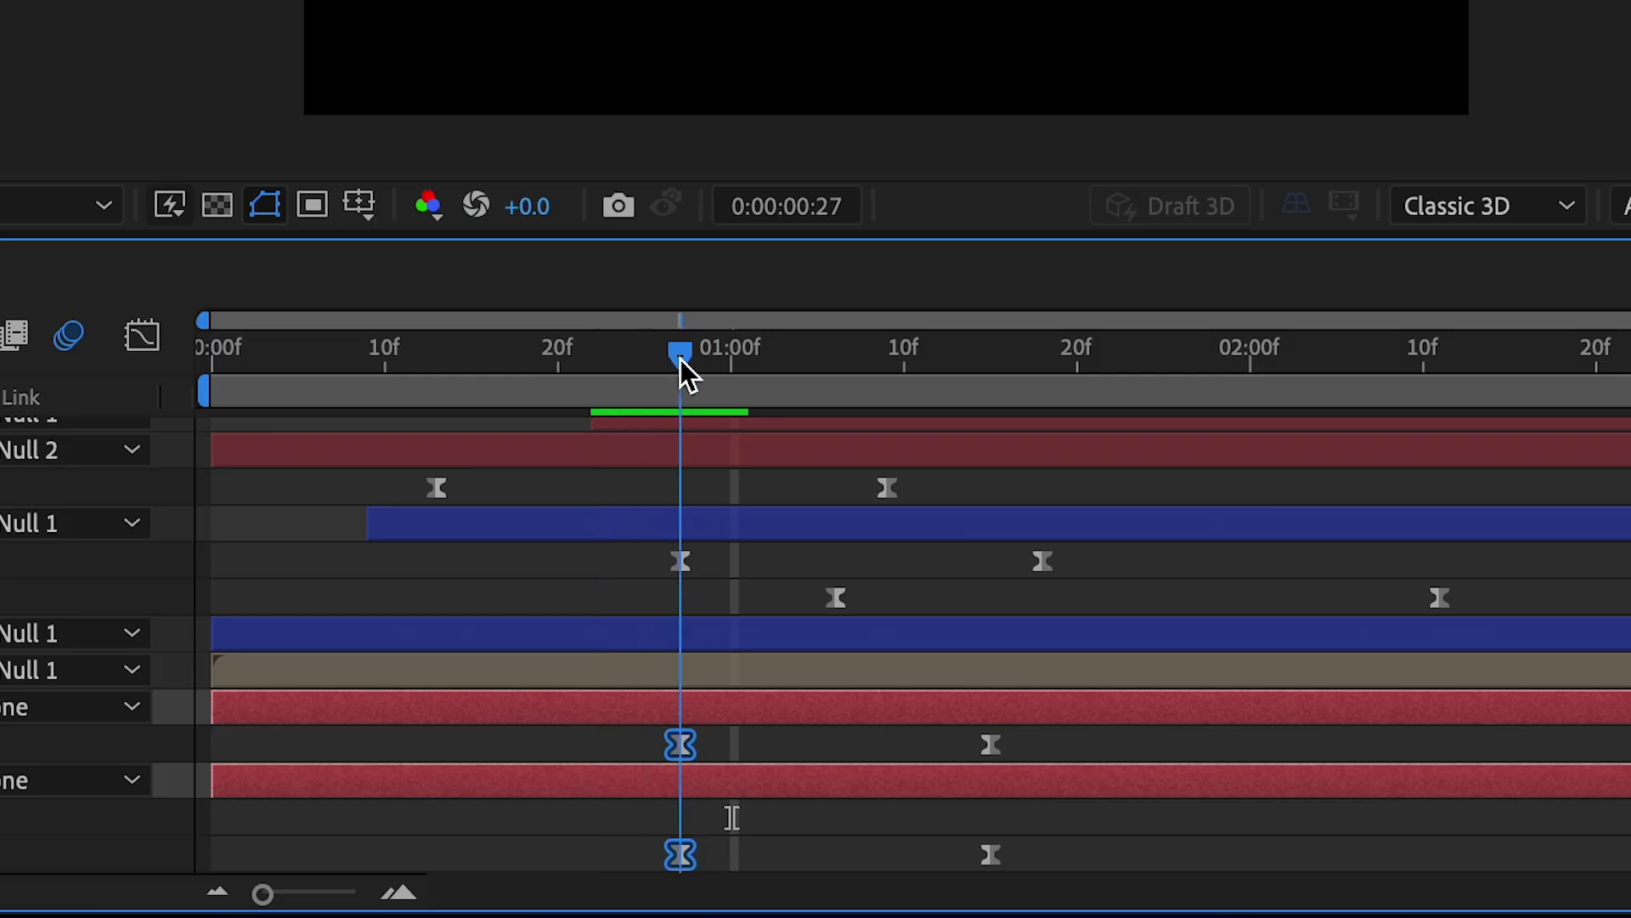
Split both circle layers at 0:00:00:27 and delete the parts before that time.
key(super+shift+d)
scroll(634, 702, down, 2)
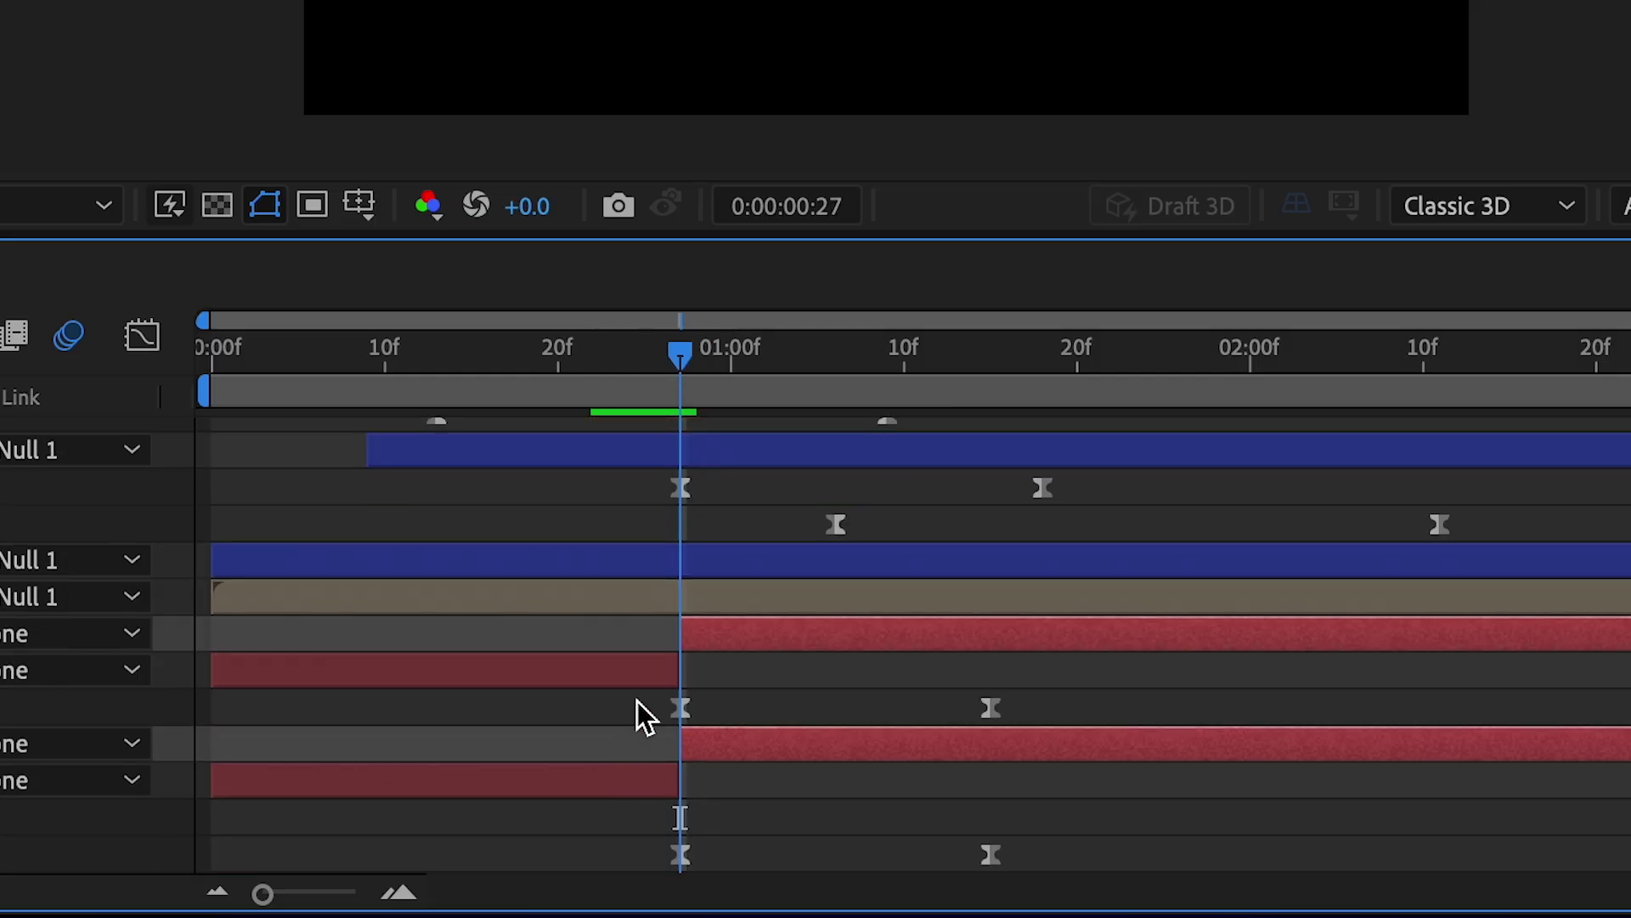
click(649, 677)
key(Delete)
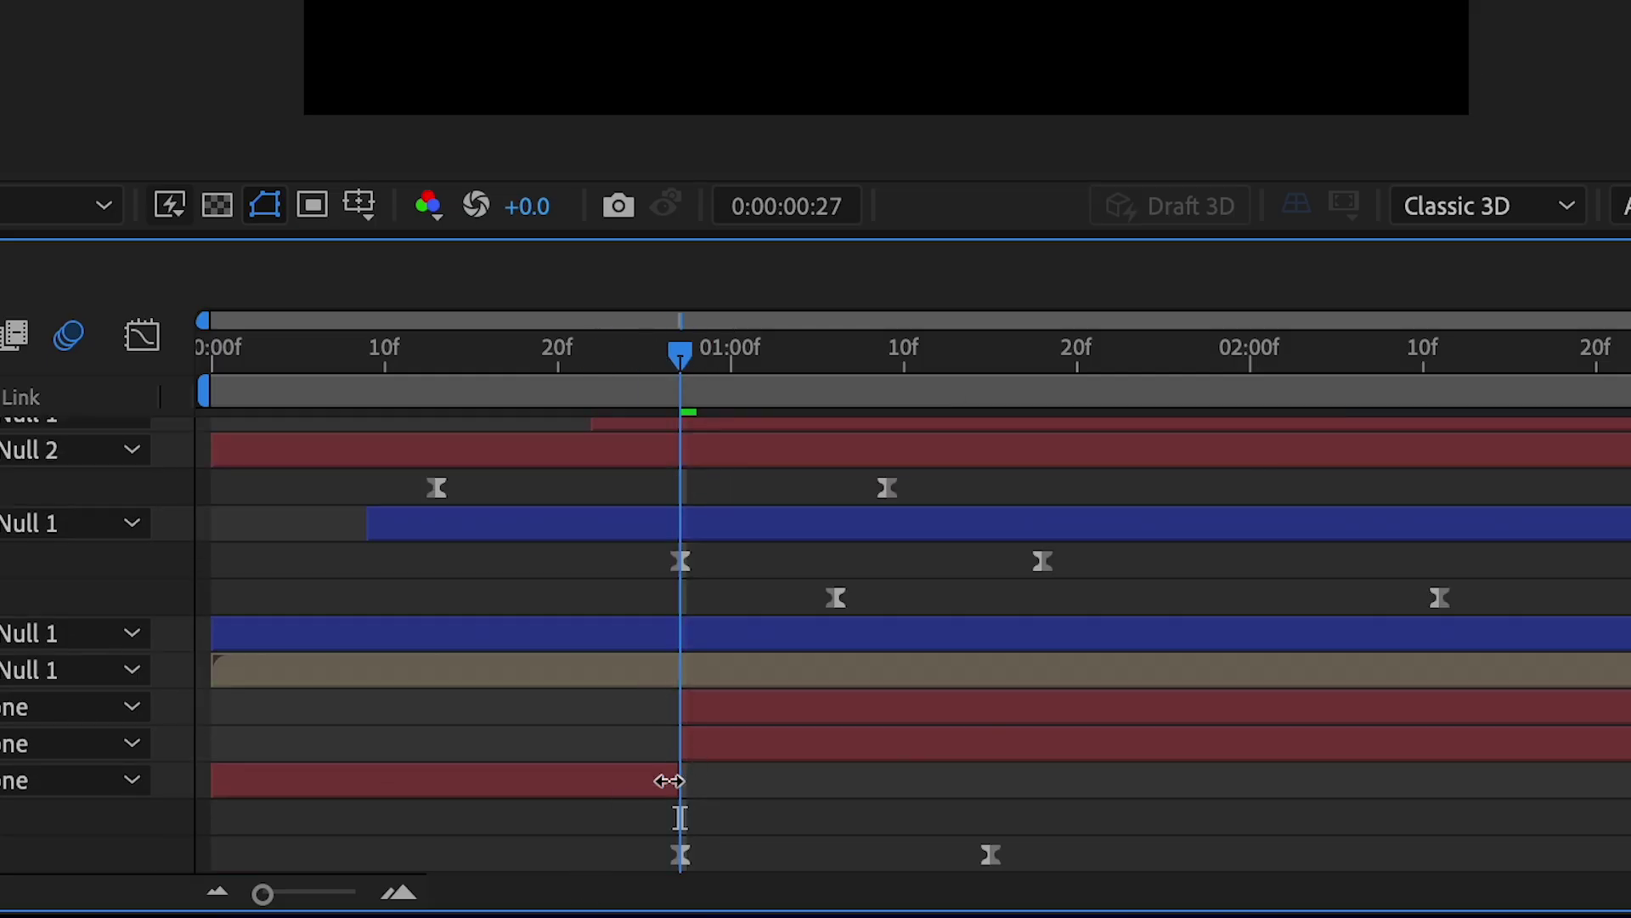
scroll(670, 780, up, 2)
drag(747, 387, 1041, 396)
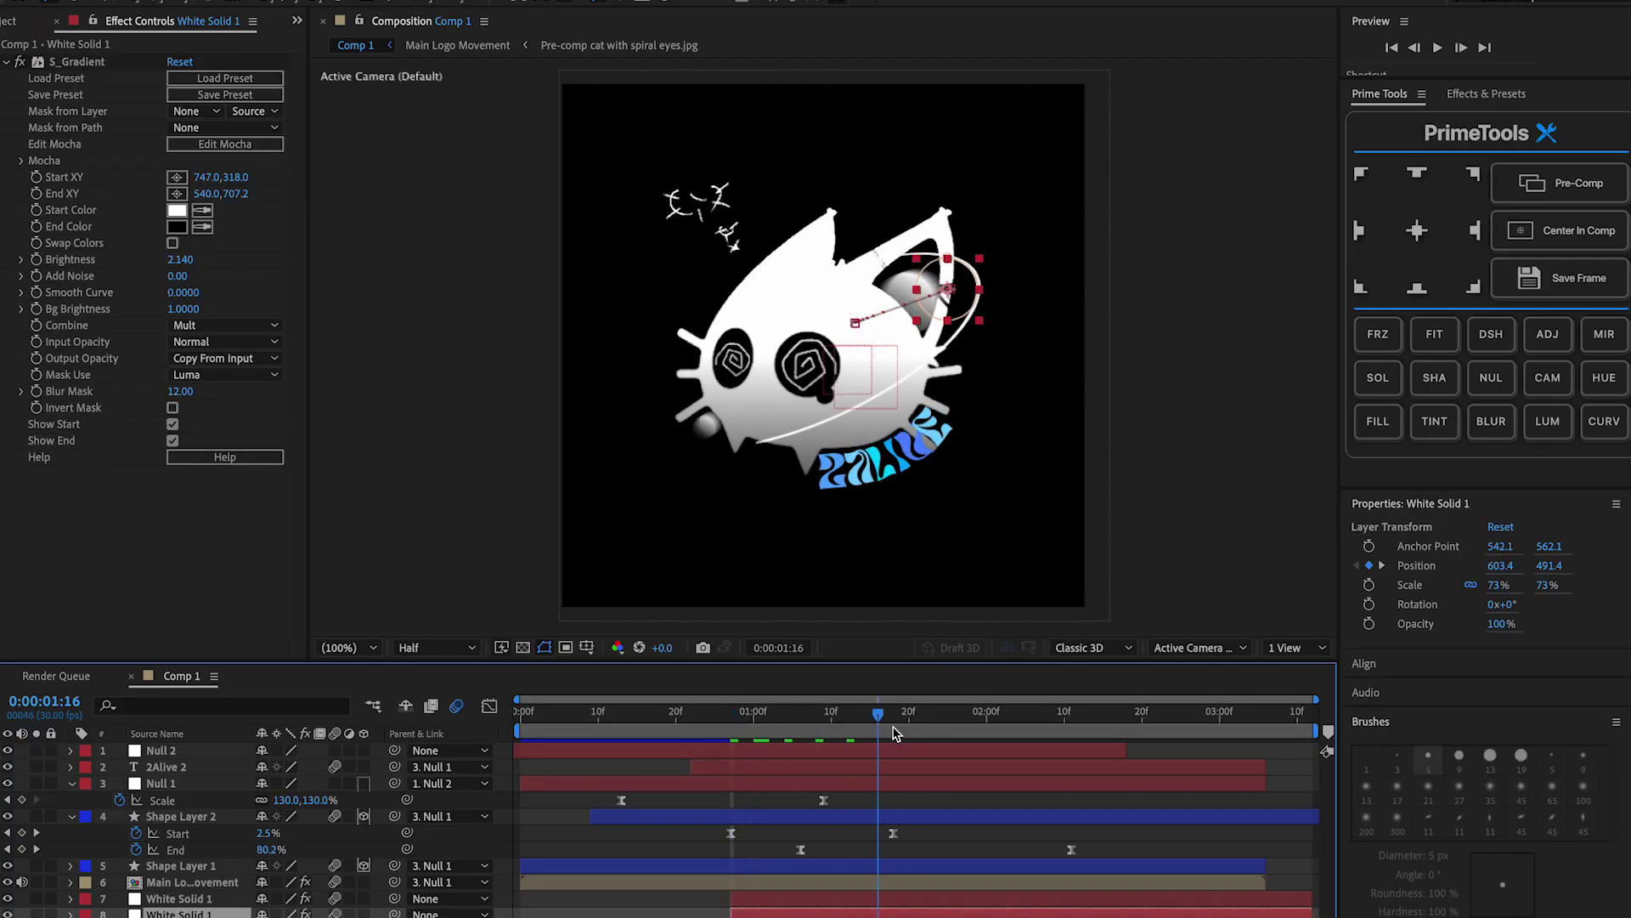
mouse_move(894, 732)
mouse_down()
mouse_move(955, 732)
mouse_move(839, 733)
mouse_move(871, 732)
mouse_up()
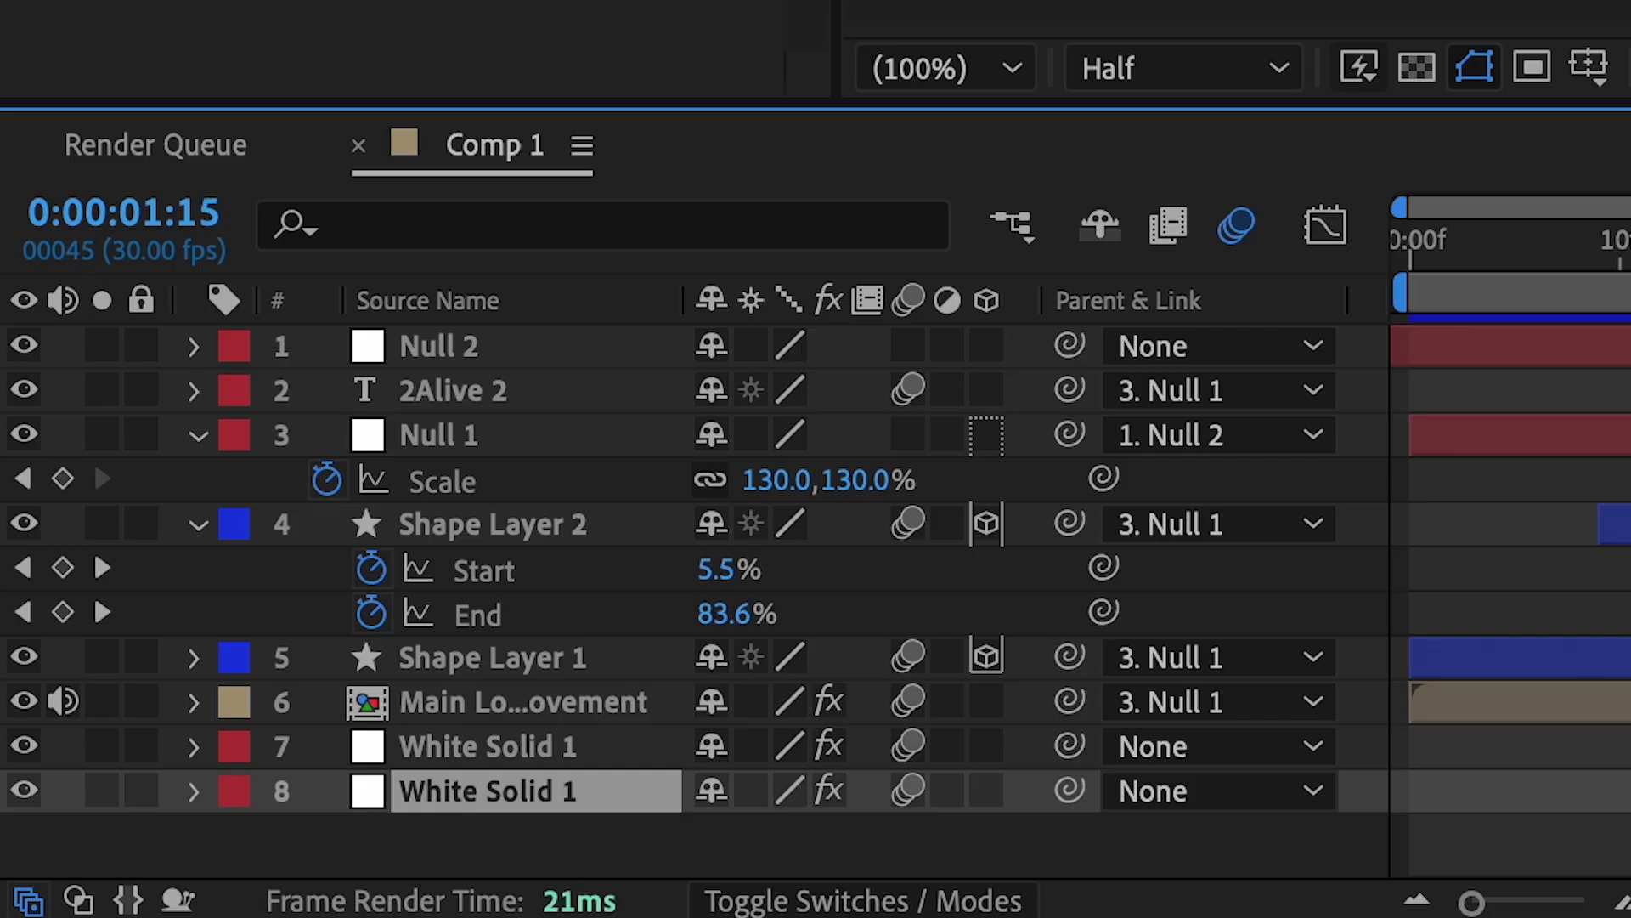
Parent both White Solid 1 circle layers to Null 1 and preview the animation.
shift+click(488, 746)
drag(1069, 746, 473, 450)
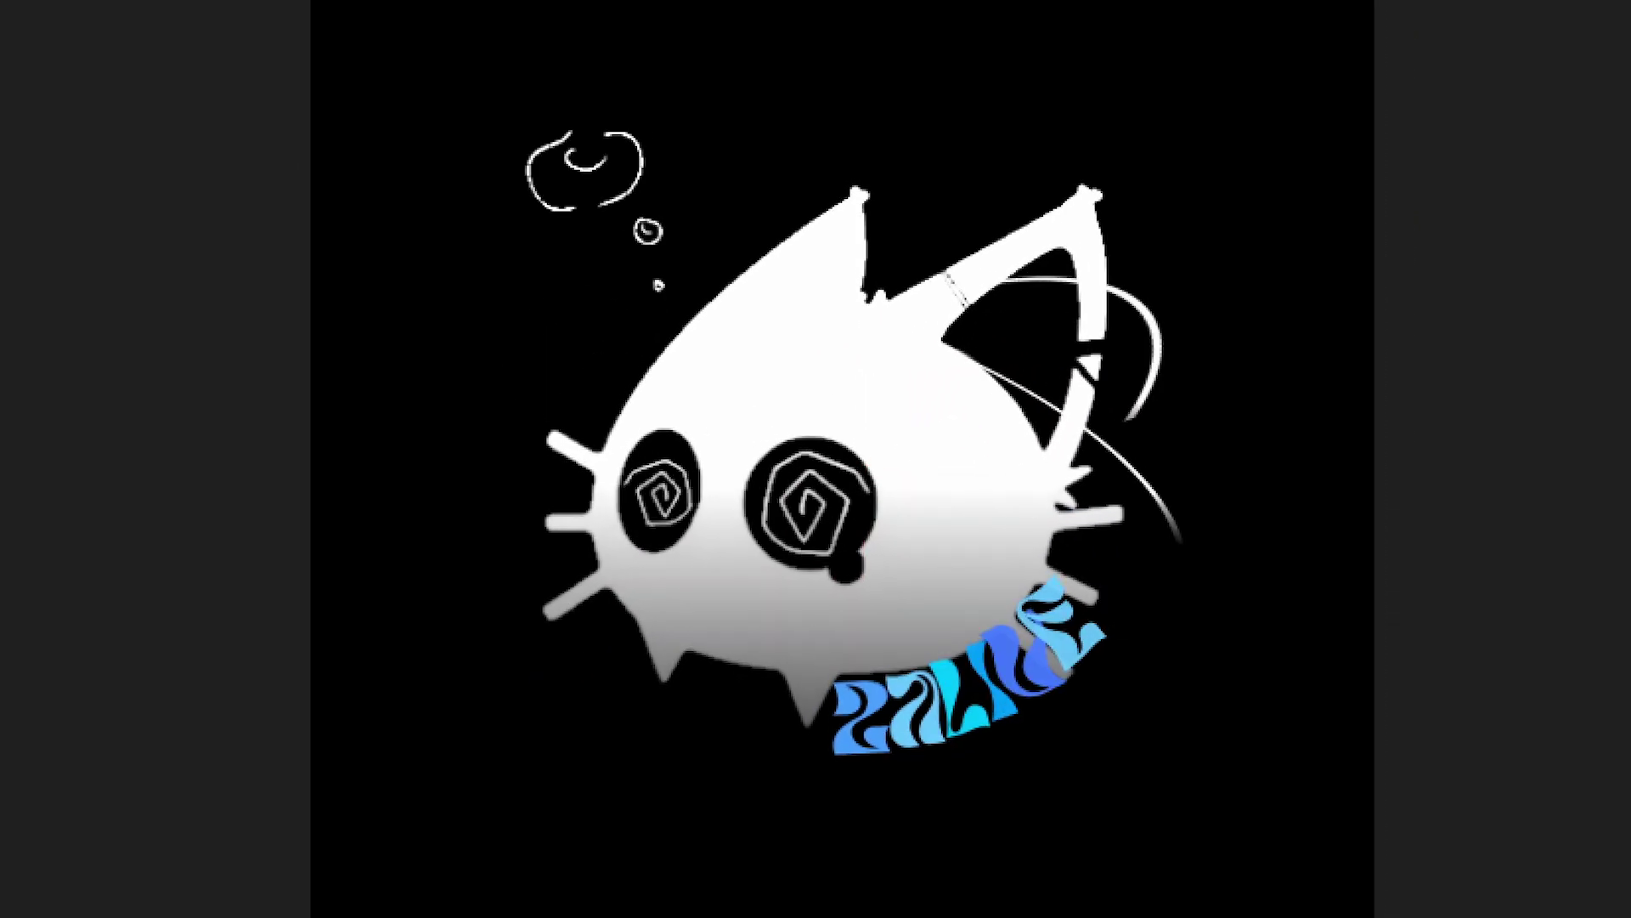
key(space)
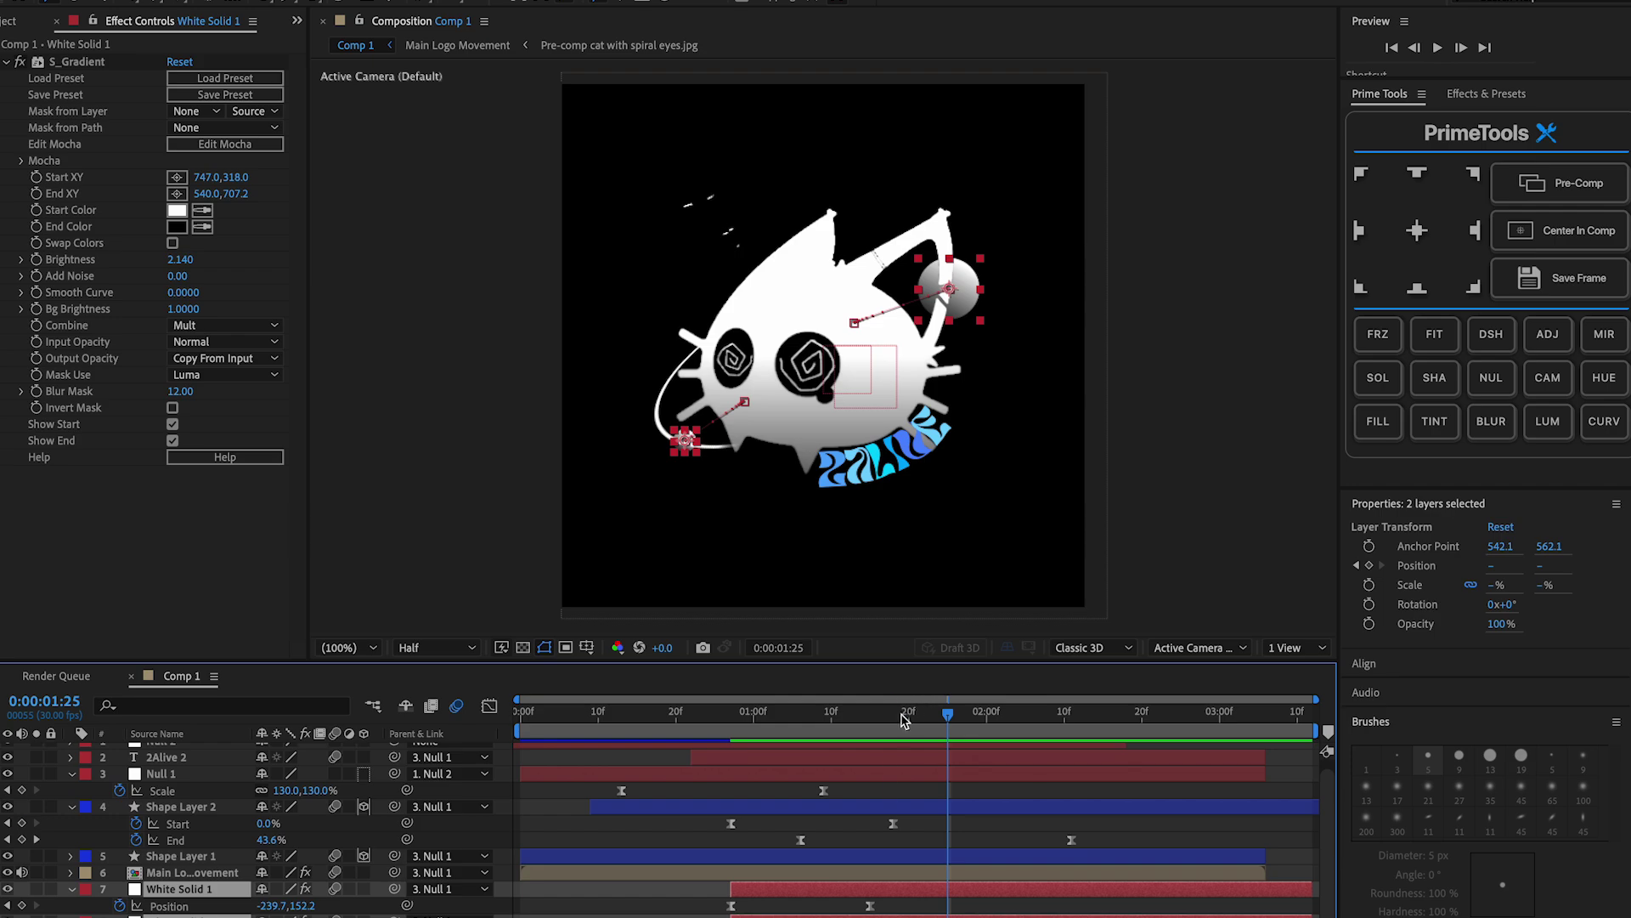
Move both circles' second Position keyframes to about 0:00:02:03 and reshape the speed curves at their first keyframes.
drag(903, 717, 816, 735)
click(888, 910)
drag(889, 910, 806, 908)
key(shift+F3)
drag(708, 874, 737, 902)
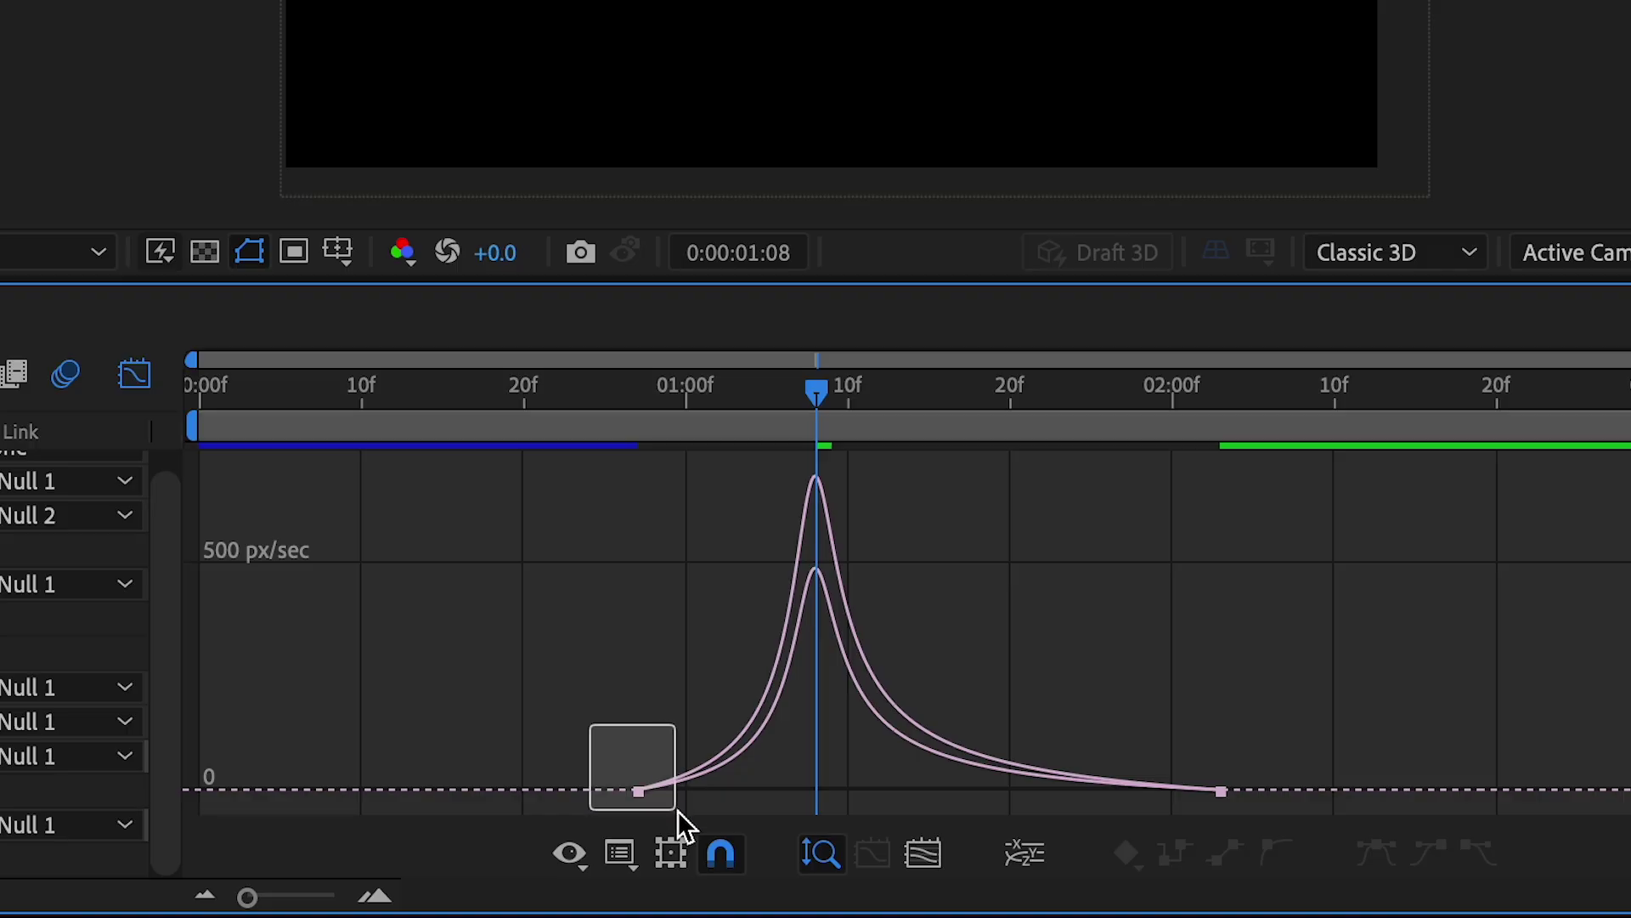
drag(678, 811, 681, 812)
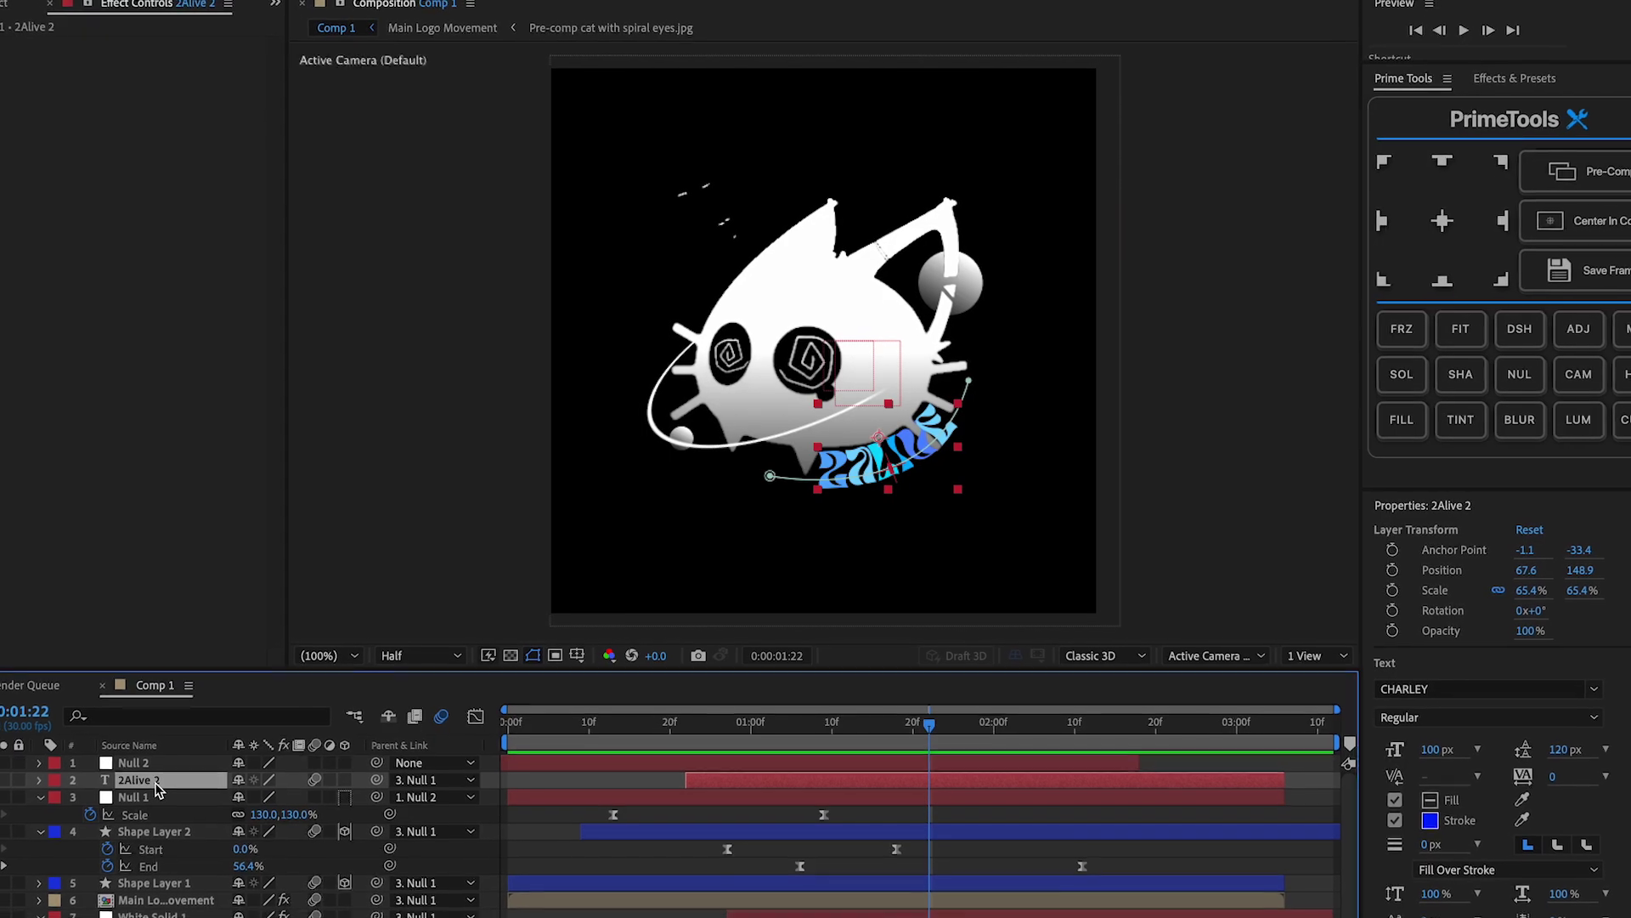
Paste the S_Gradient effect onto the 2Alive text and shift its start point horizontally so the text's left end darkens.
key(super+v)
drag(190, 172, 310, 175)
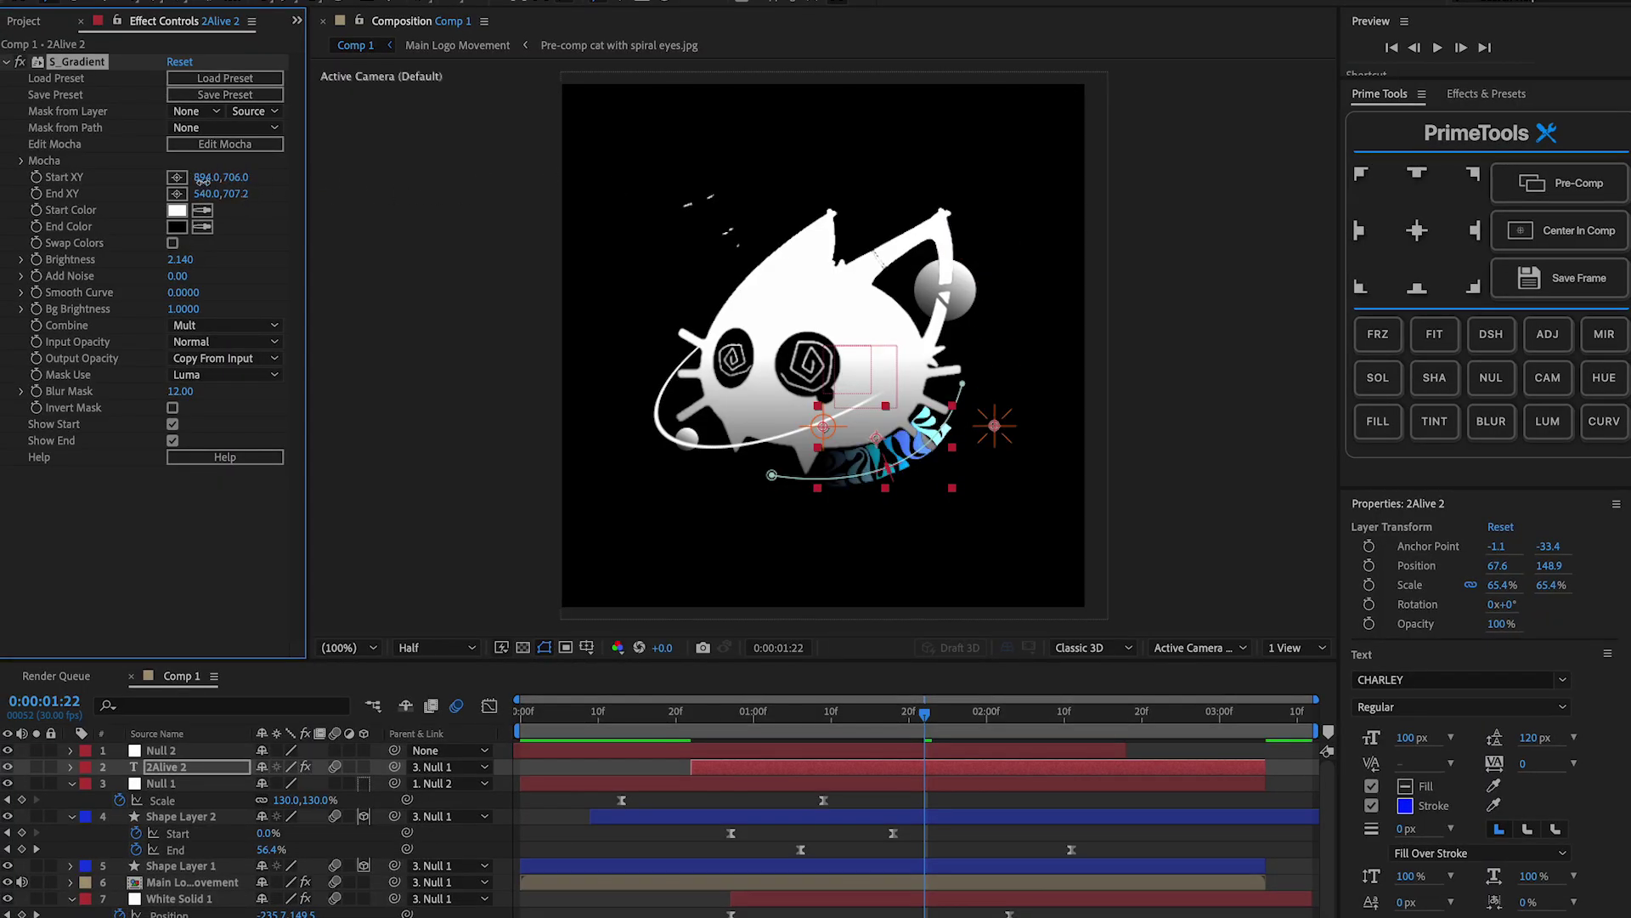
drag(207, 177, 268, 178)
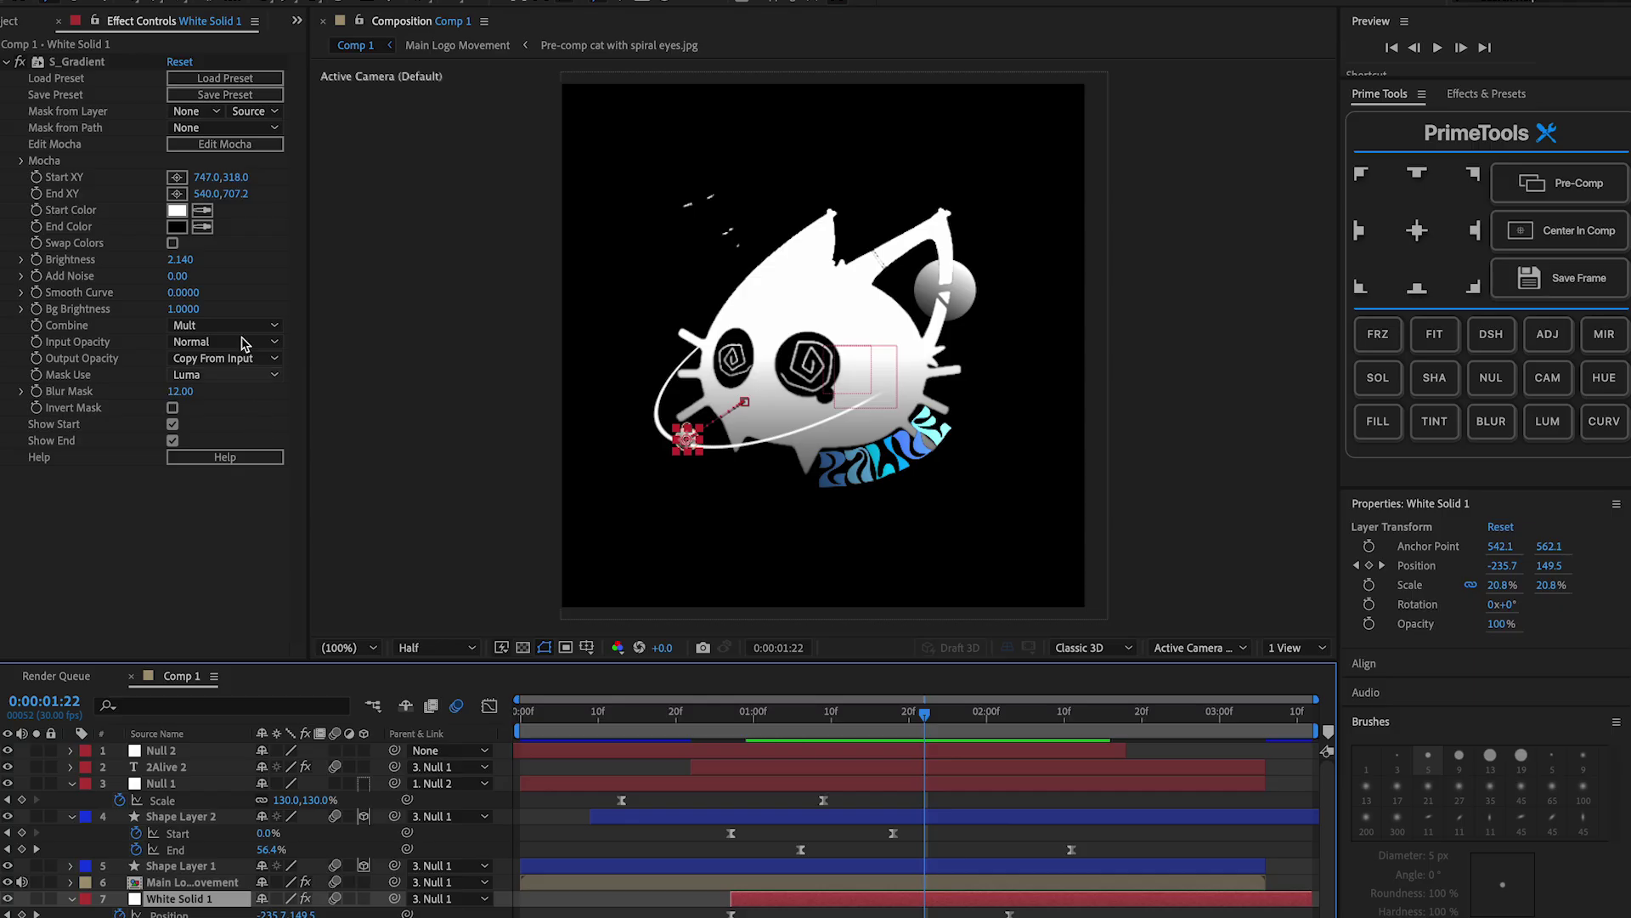
Set the S_Gradient start colour to blue on the smaller circle and light blue on the larger circle.
click(180, 213)
click(1113, 732)
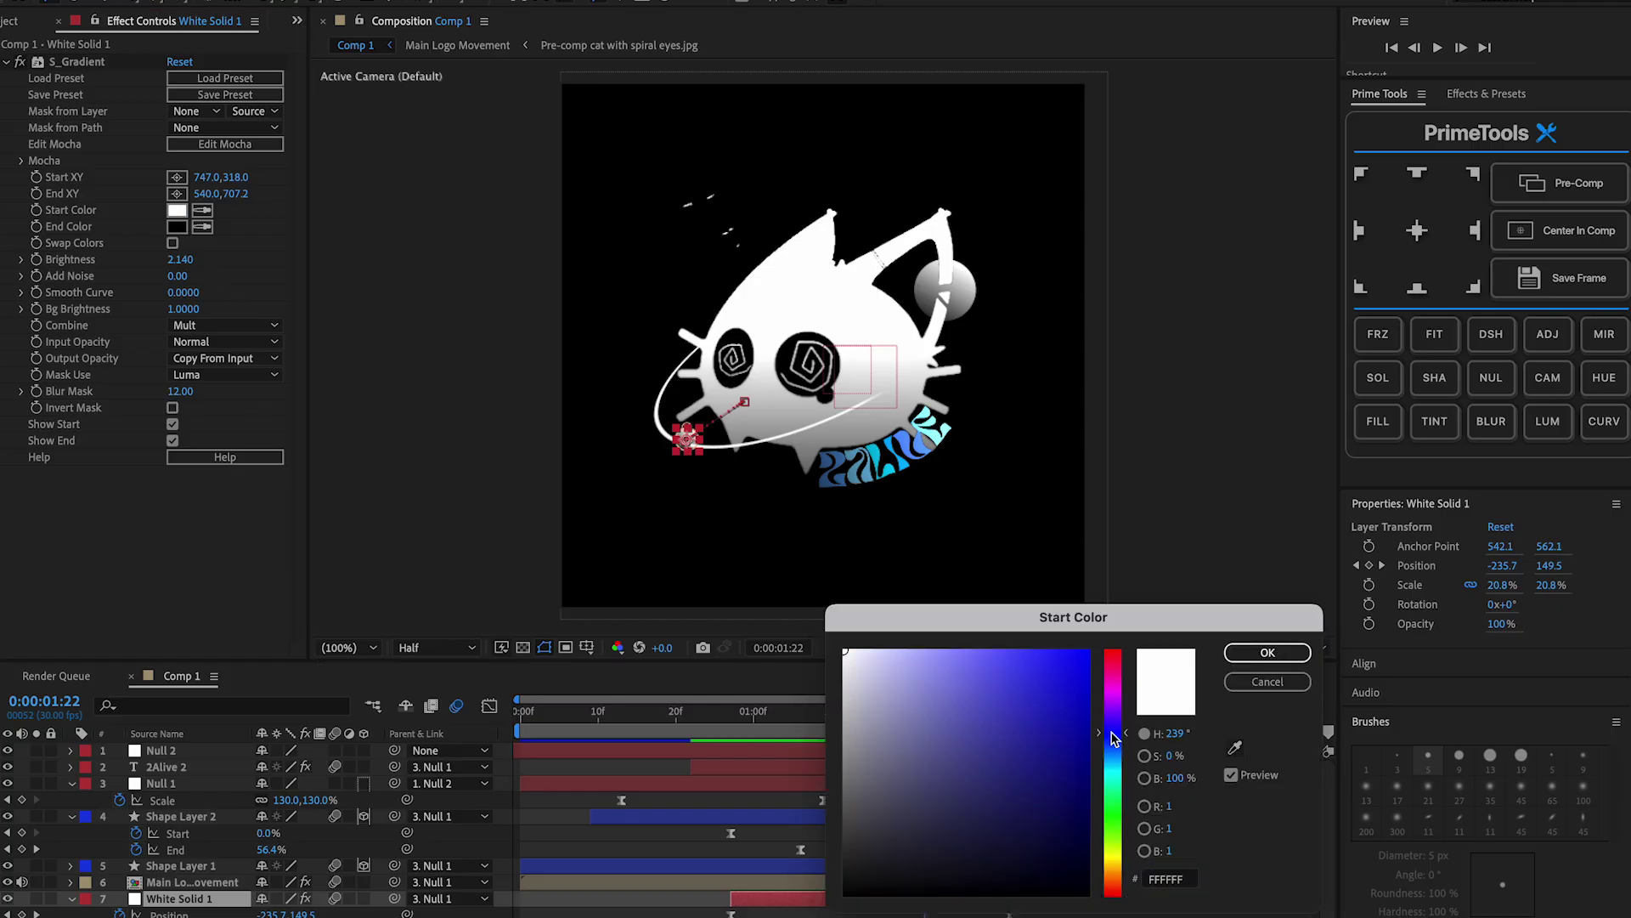
key(Escape)
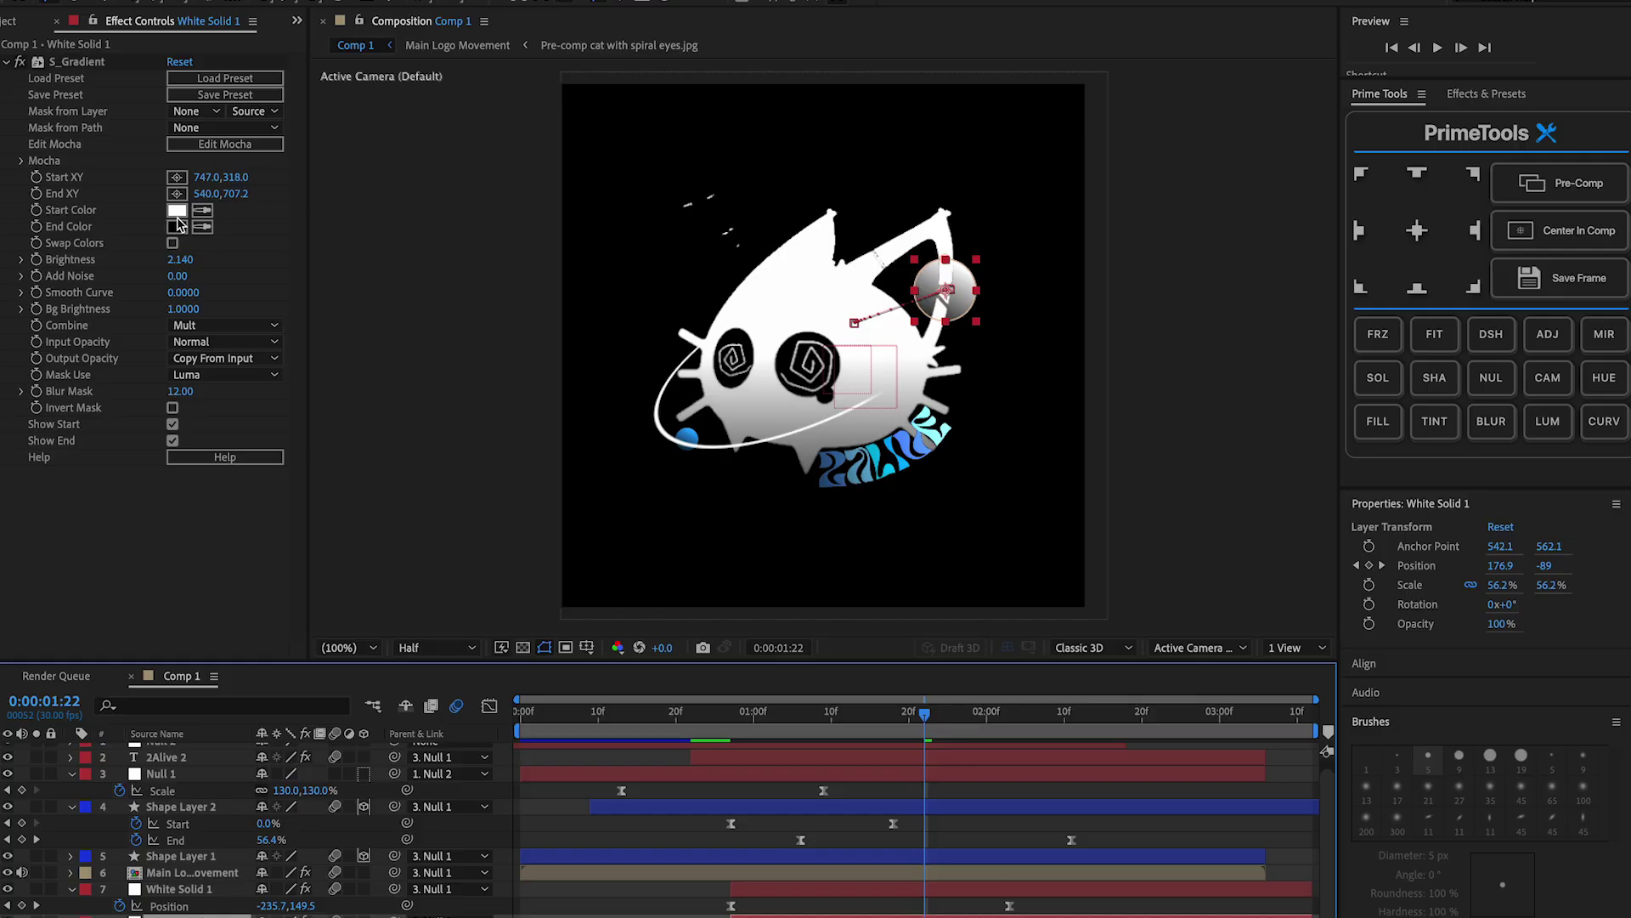
click(178, 216)
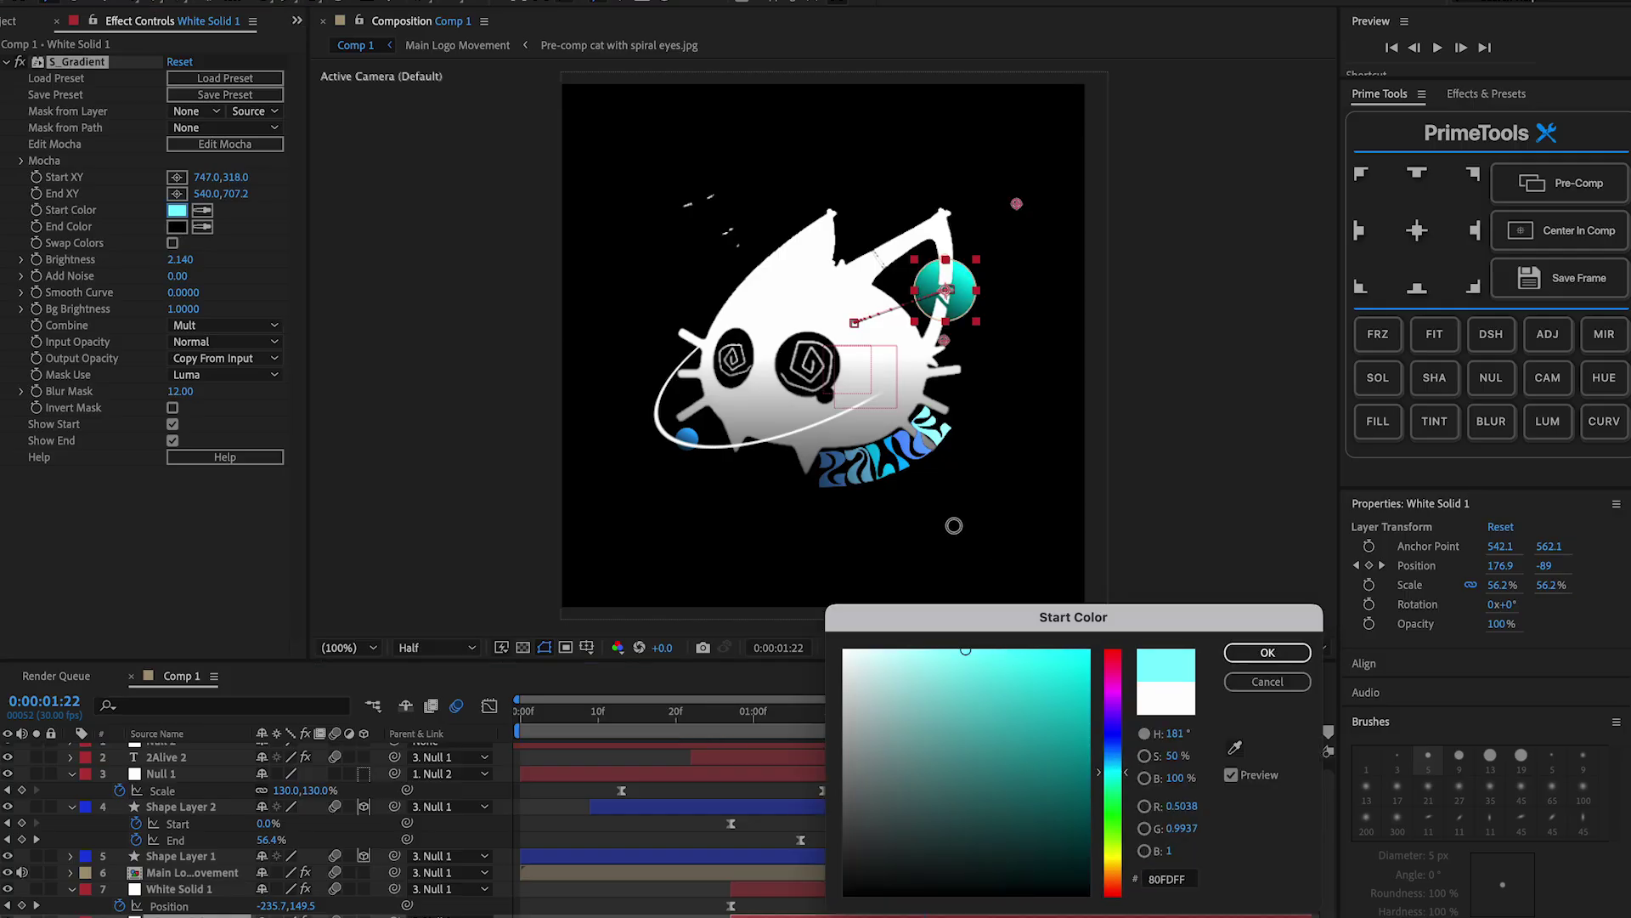
key(Return)
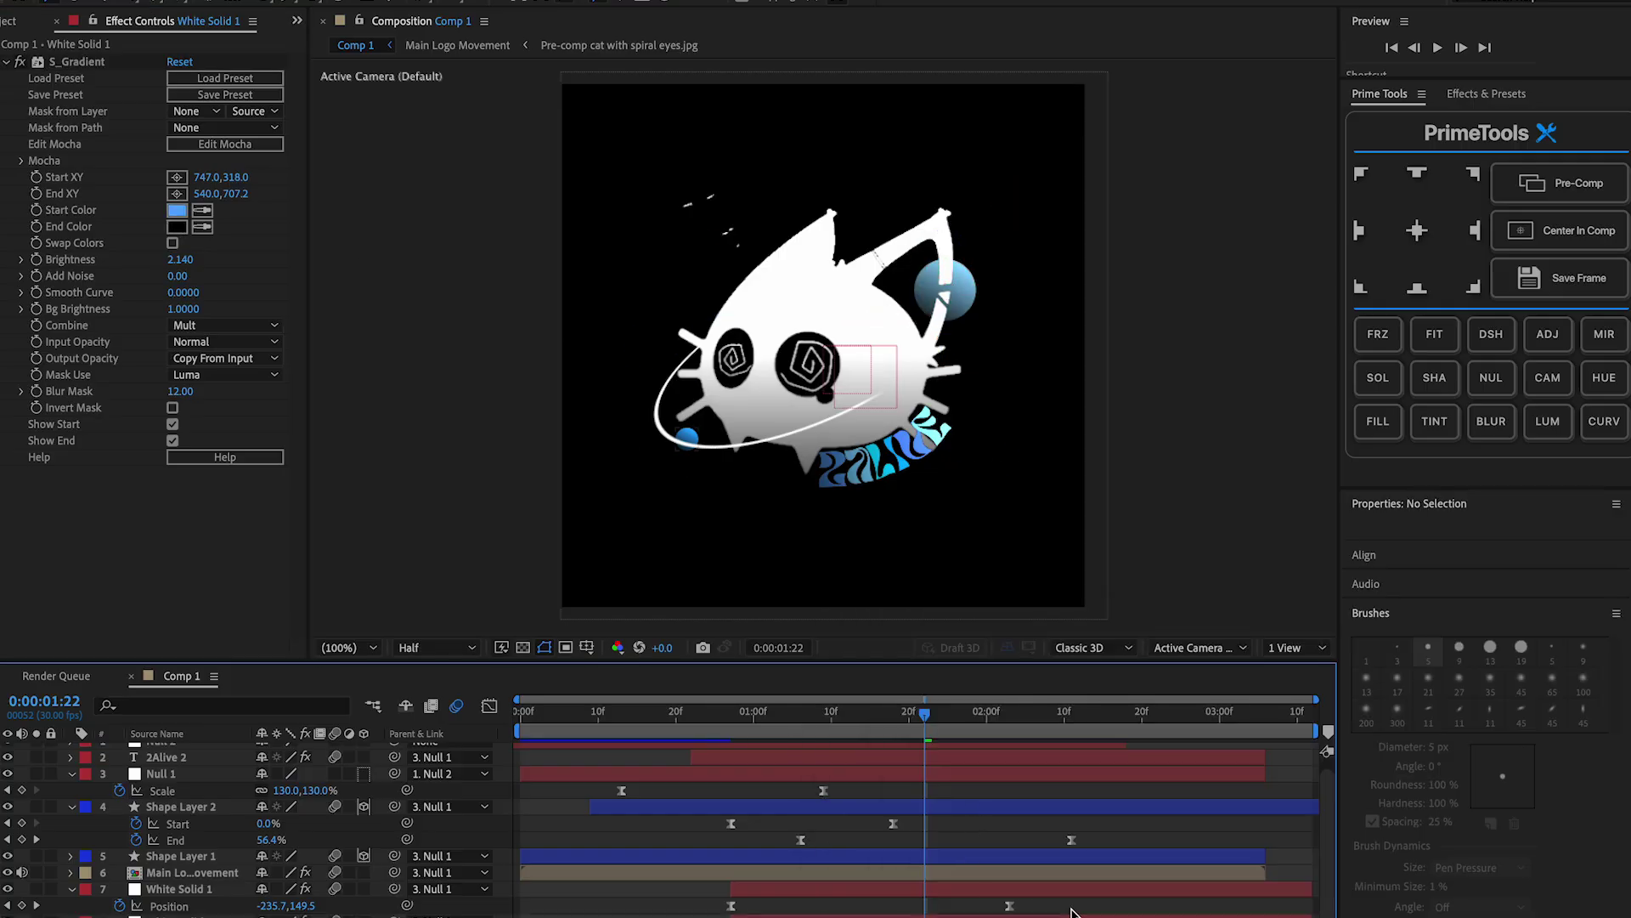
drag(866, 721, 908, 713)
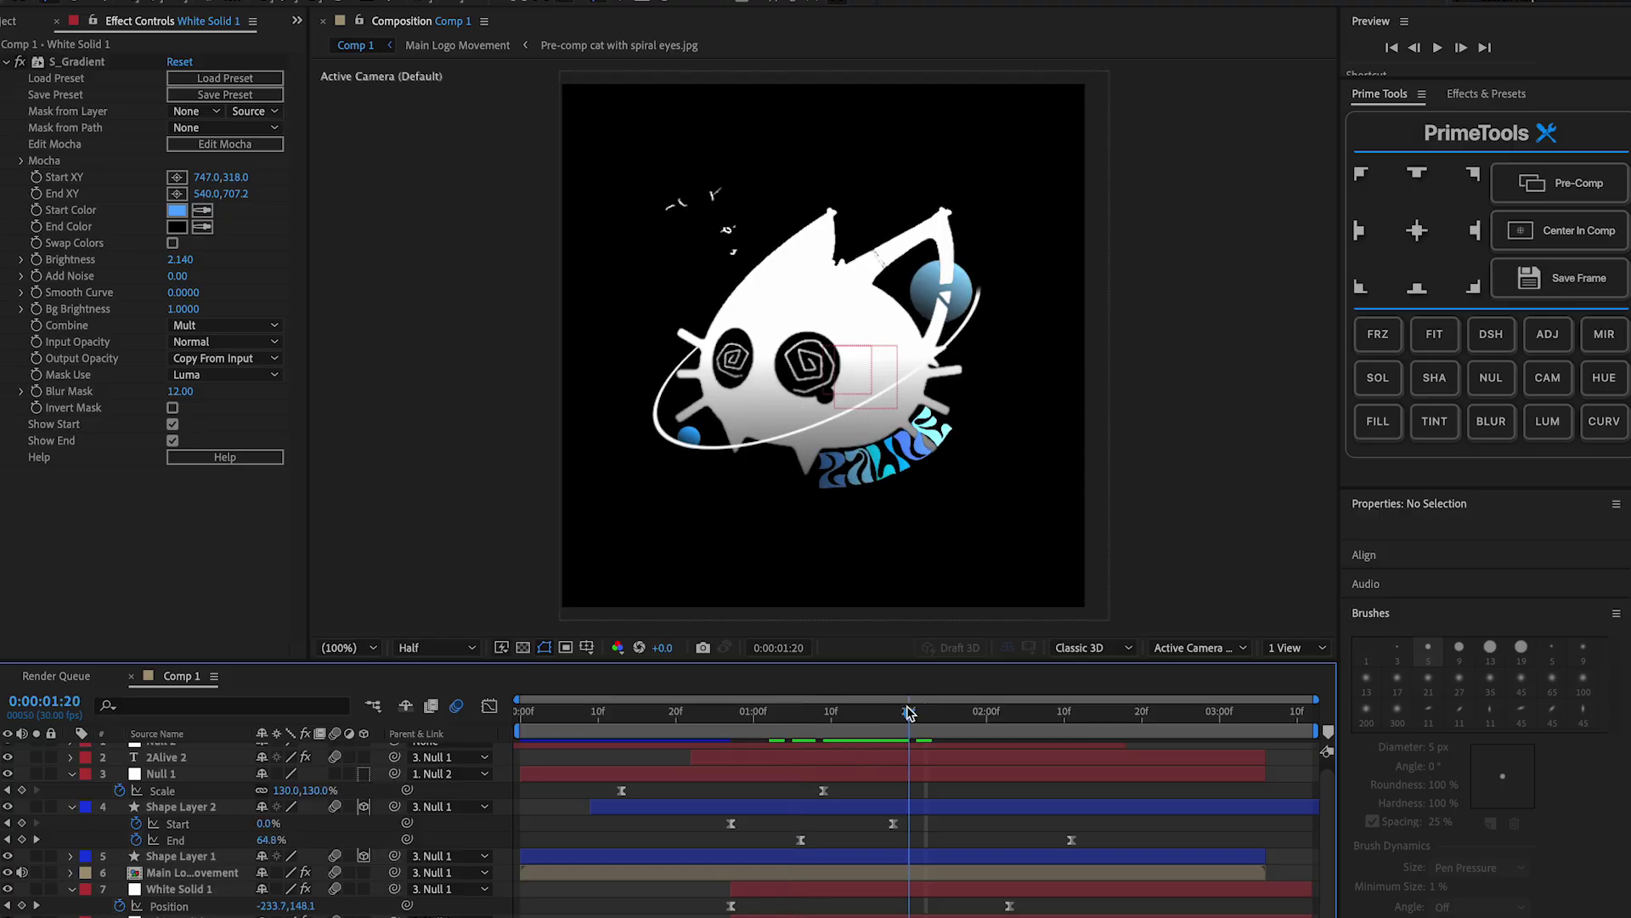
Add a null object above the two circle layers and give it a purple label.
click(178, 888)
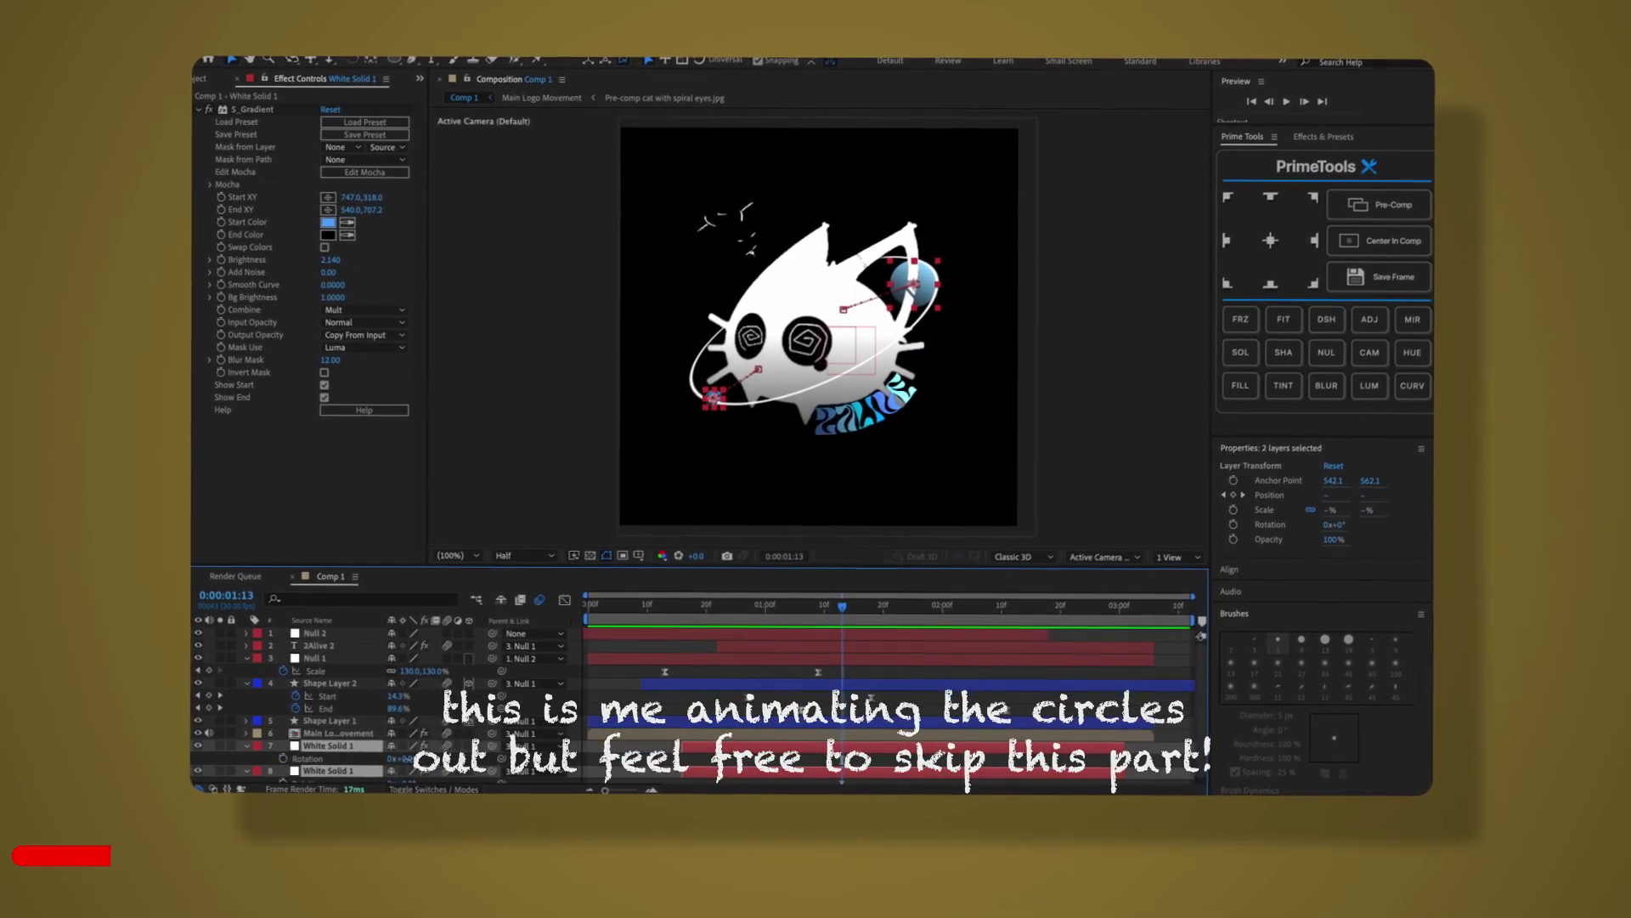
scroll(783, 411, up, 3)
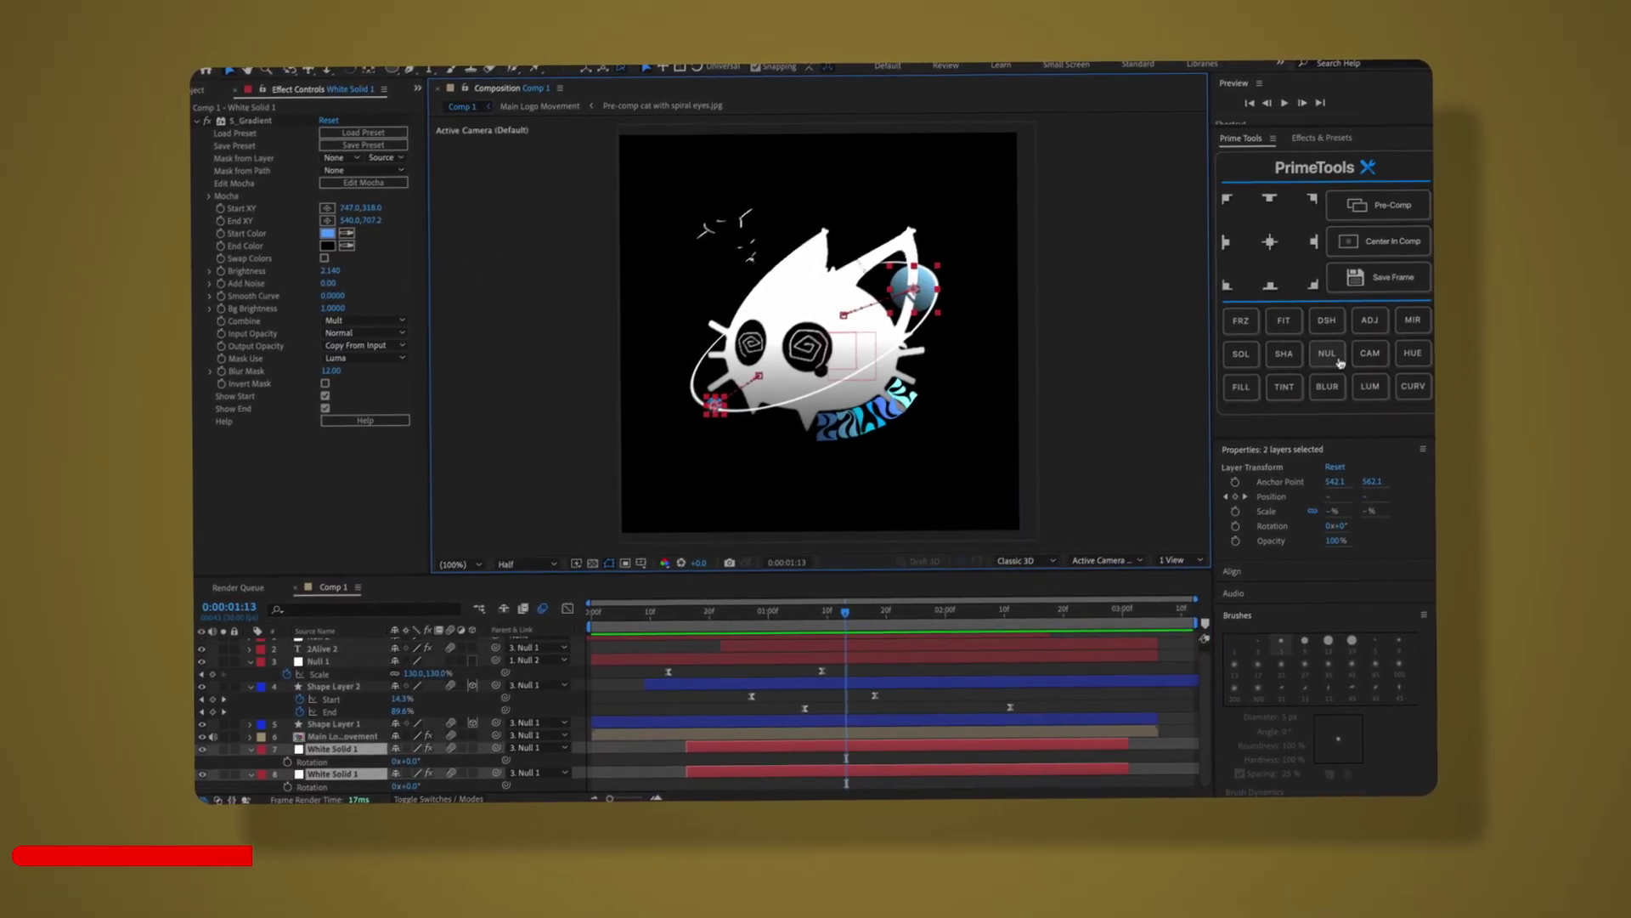
click(1319, 352)
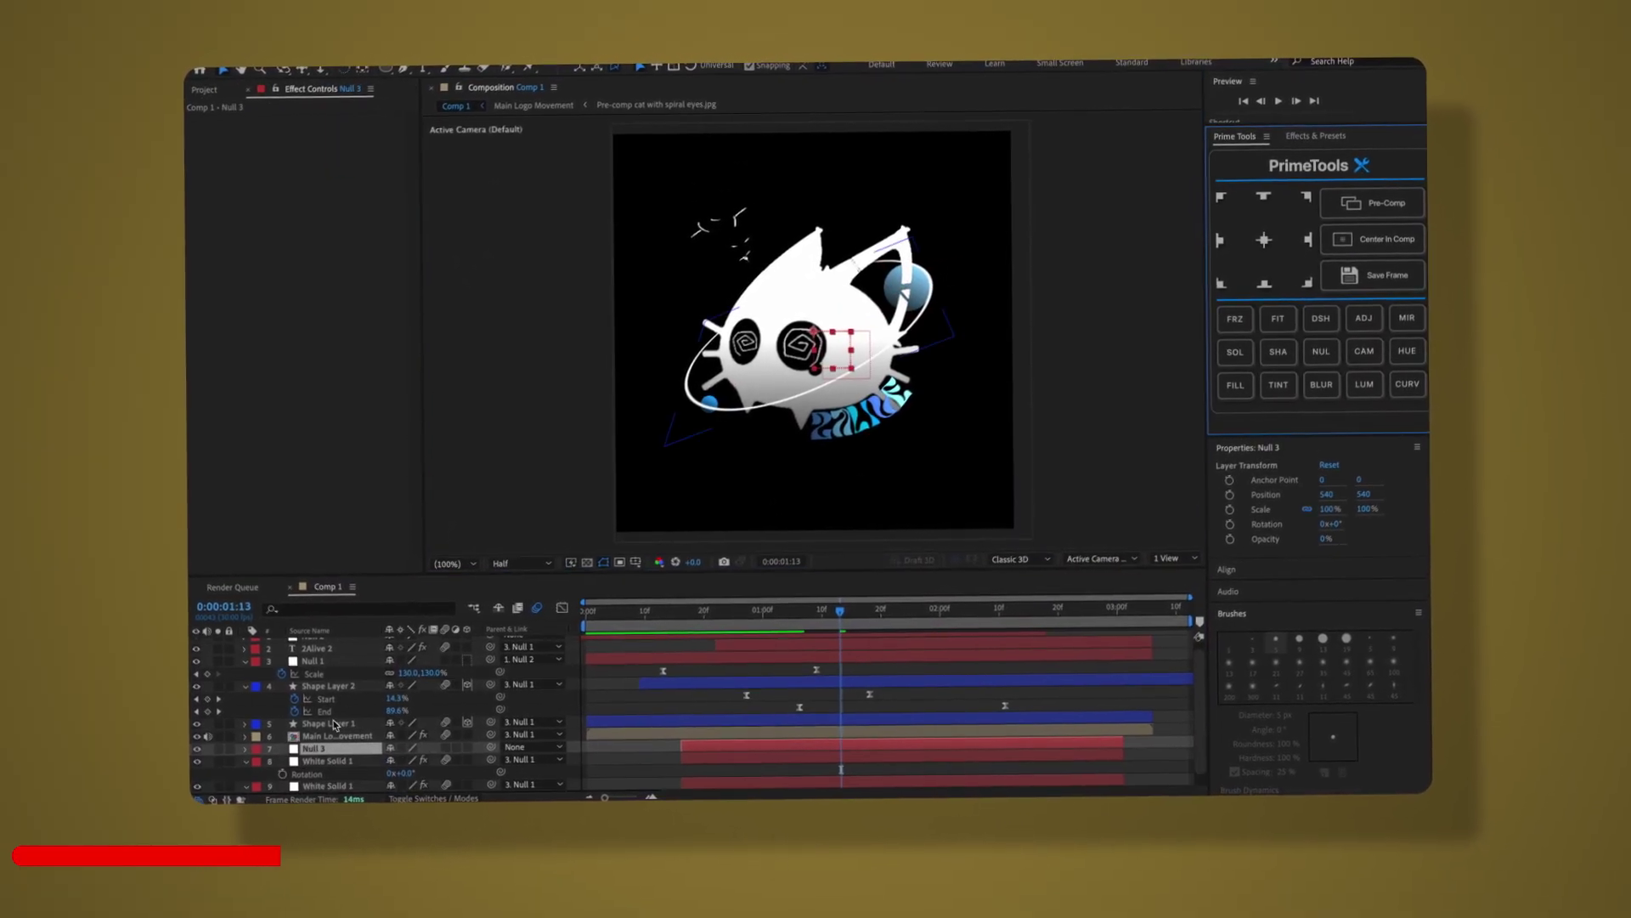
click(255, 748)
click(310, 668)
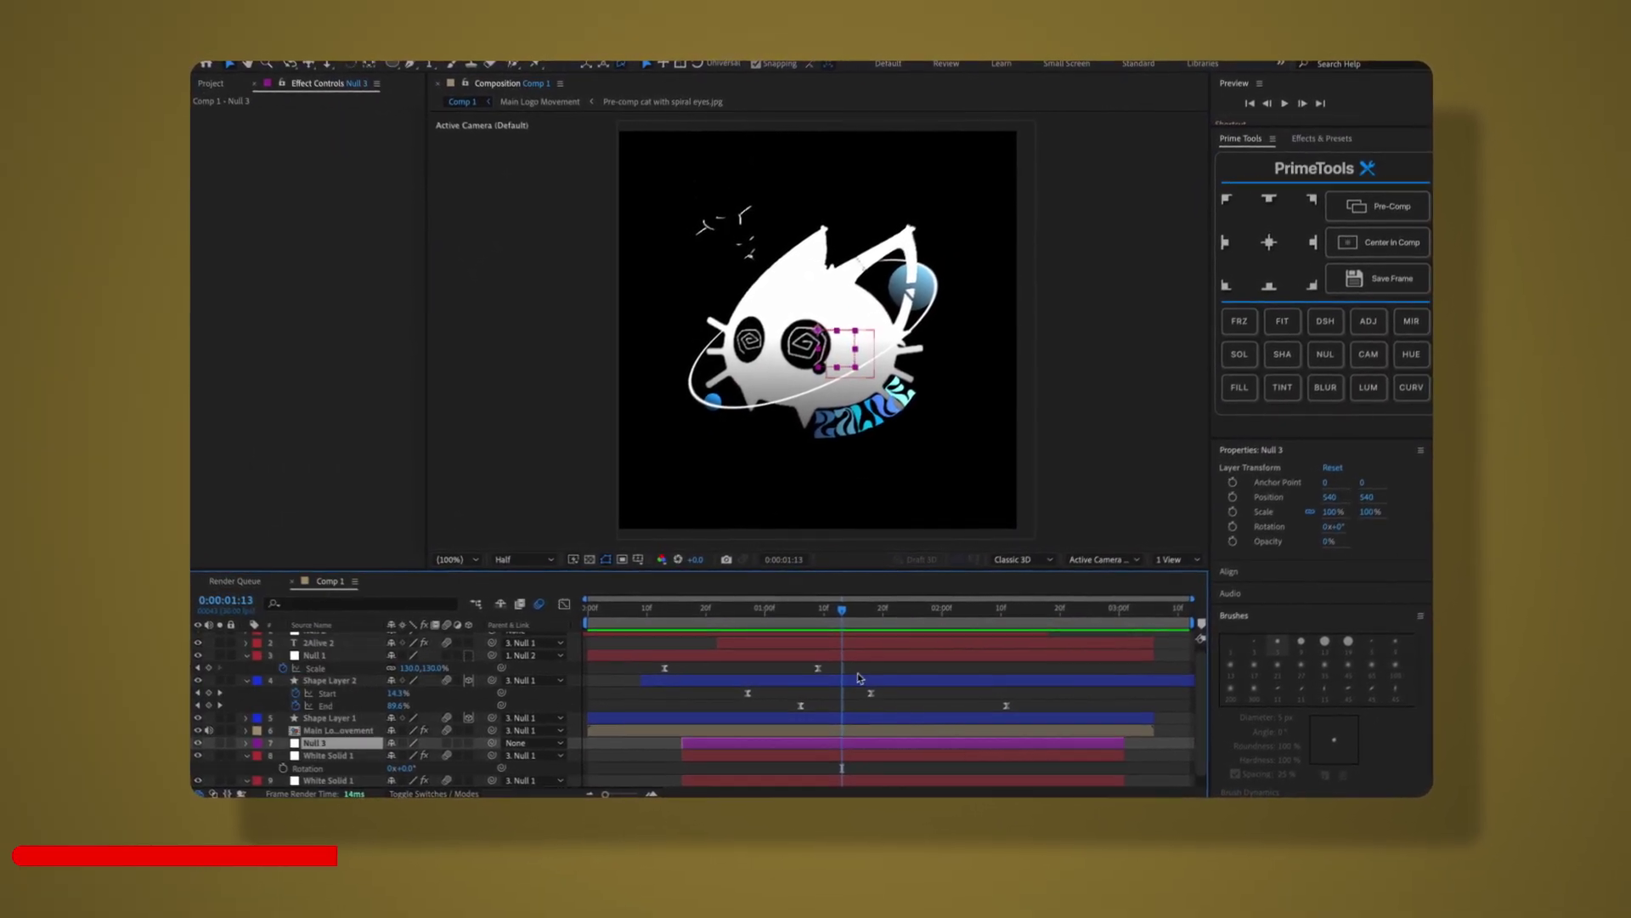
Parent both circle layers to Null 3.
scroll(790, 712, down, 1)
click(741, 744)
shift+click(731, 769)
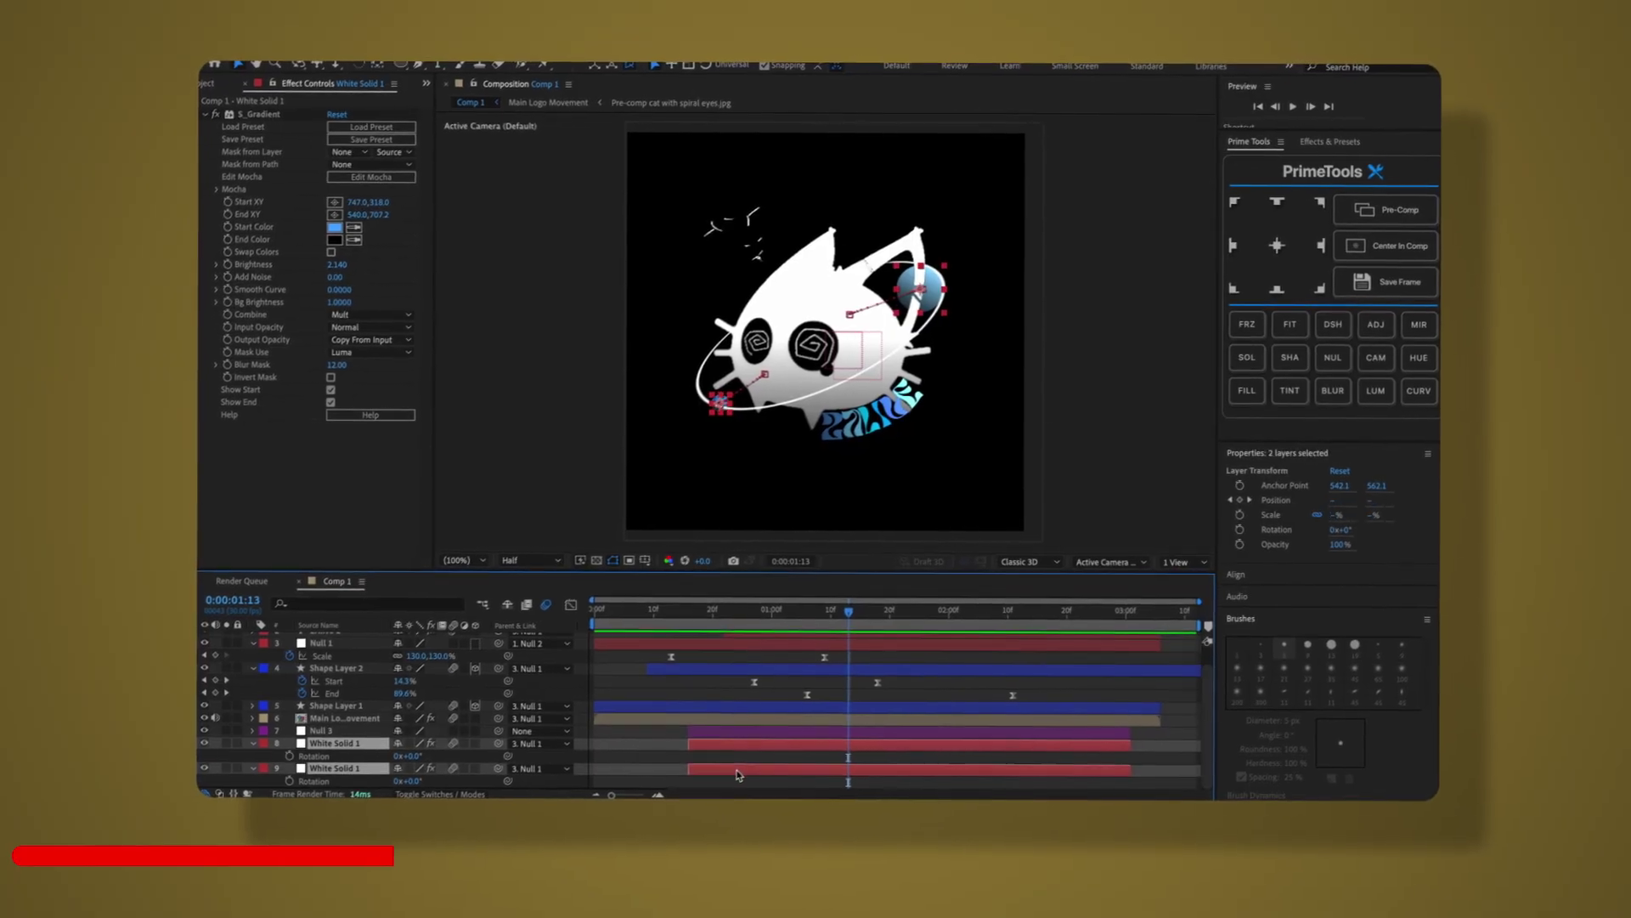
drag(491, 748, 432, 753)
Keyframe Null 3's Rotation from 0° at about 0:00:01:07 to 208° at 0:00:02:01.
click(776, 736)
key(r)
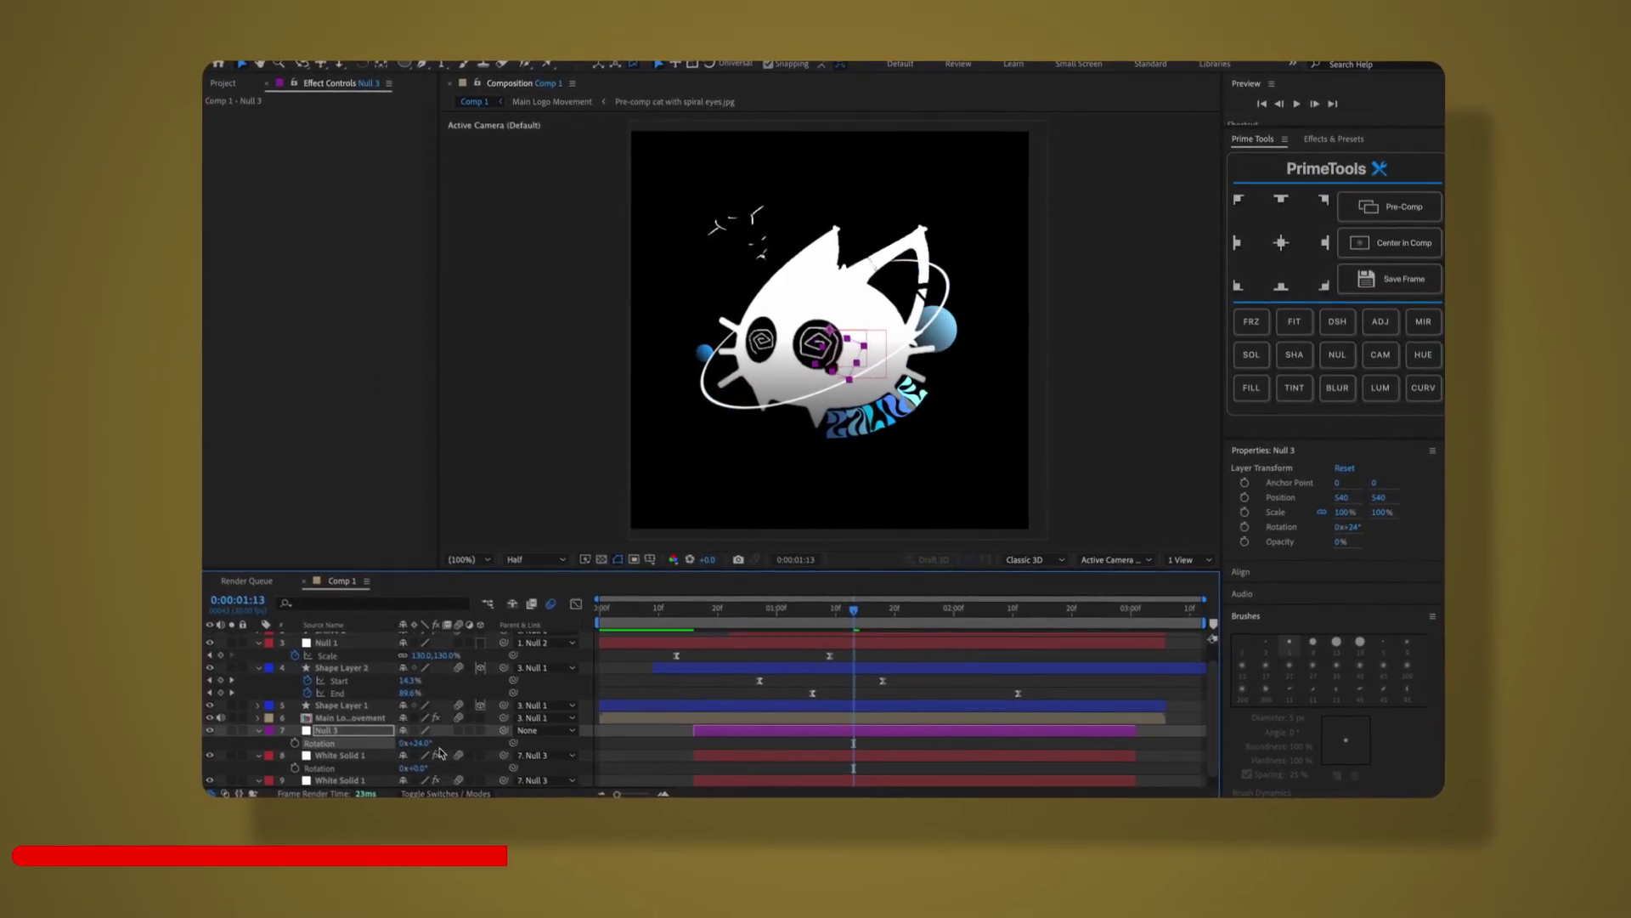
key(ctrl+z)
click(284, 738)
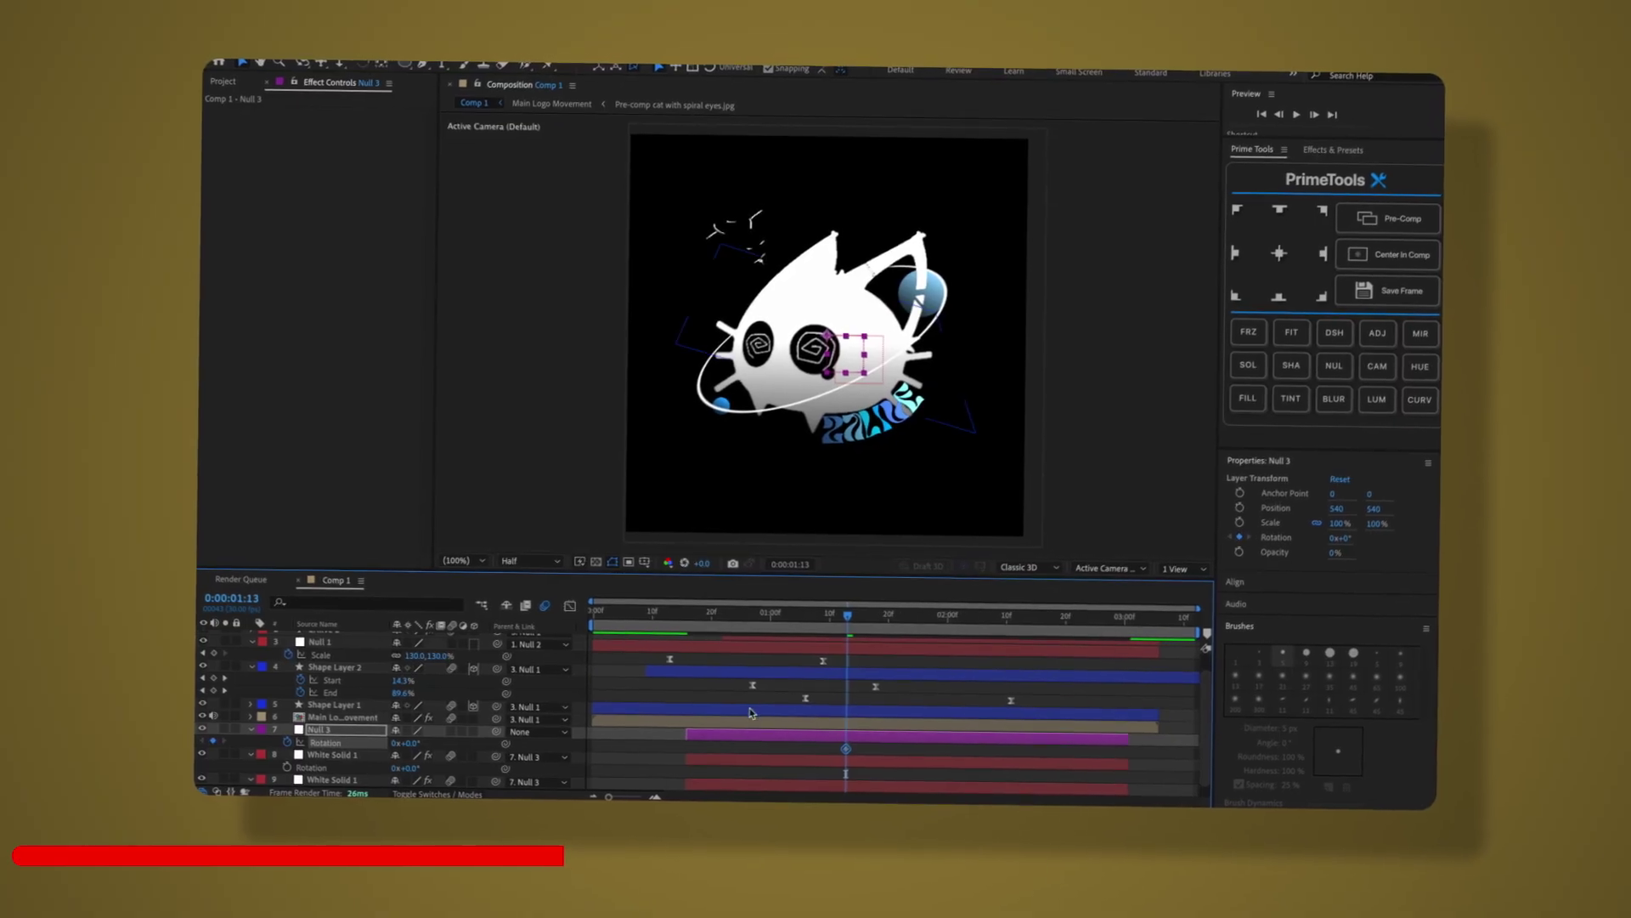
drag(839, 745, 804, 745)
drag(841, 610, 948, 612)
drag(400, 737, 569, 742)
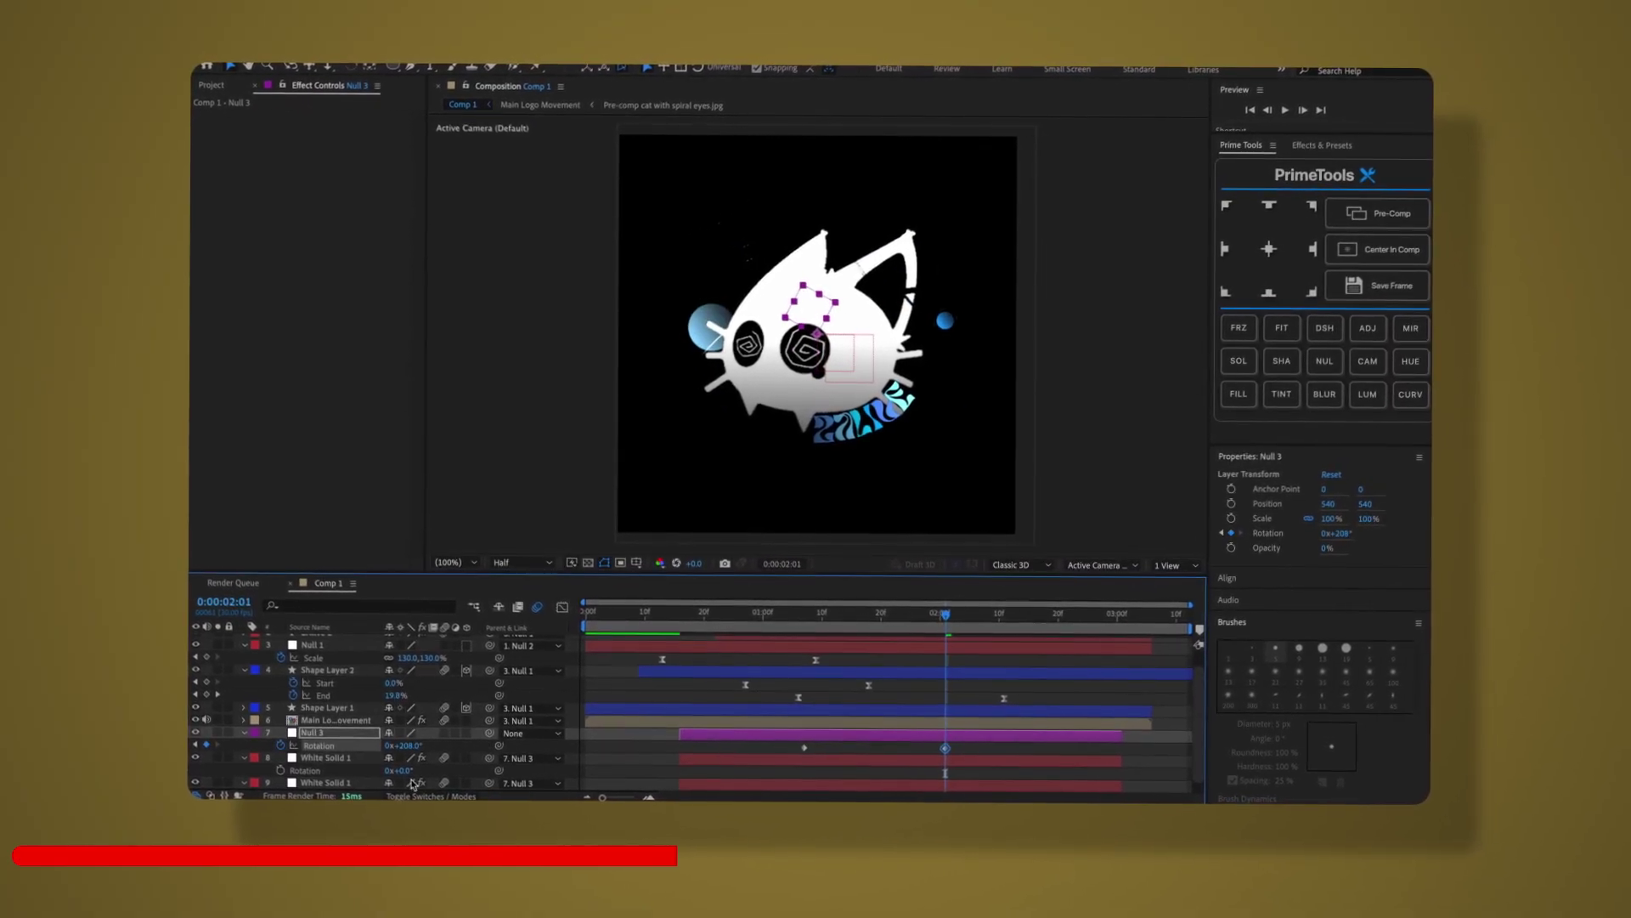
Move Null 3's second Rotation keyframe to about 0:00:02:08 and apply Easy Ease to both Rotation keyframes.
drag(960, 613, 912, 612)
drag(960, 748, 761, 748)
click(1025, 753)
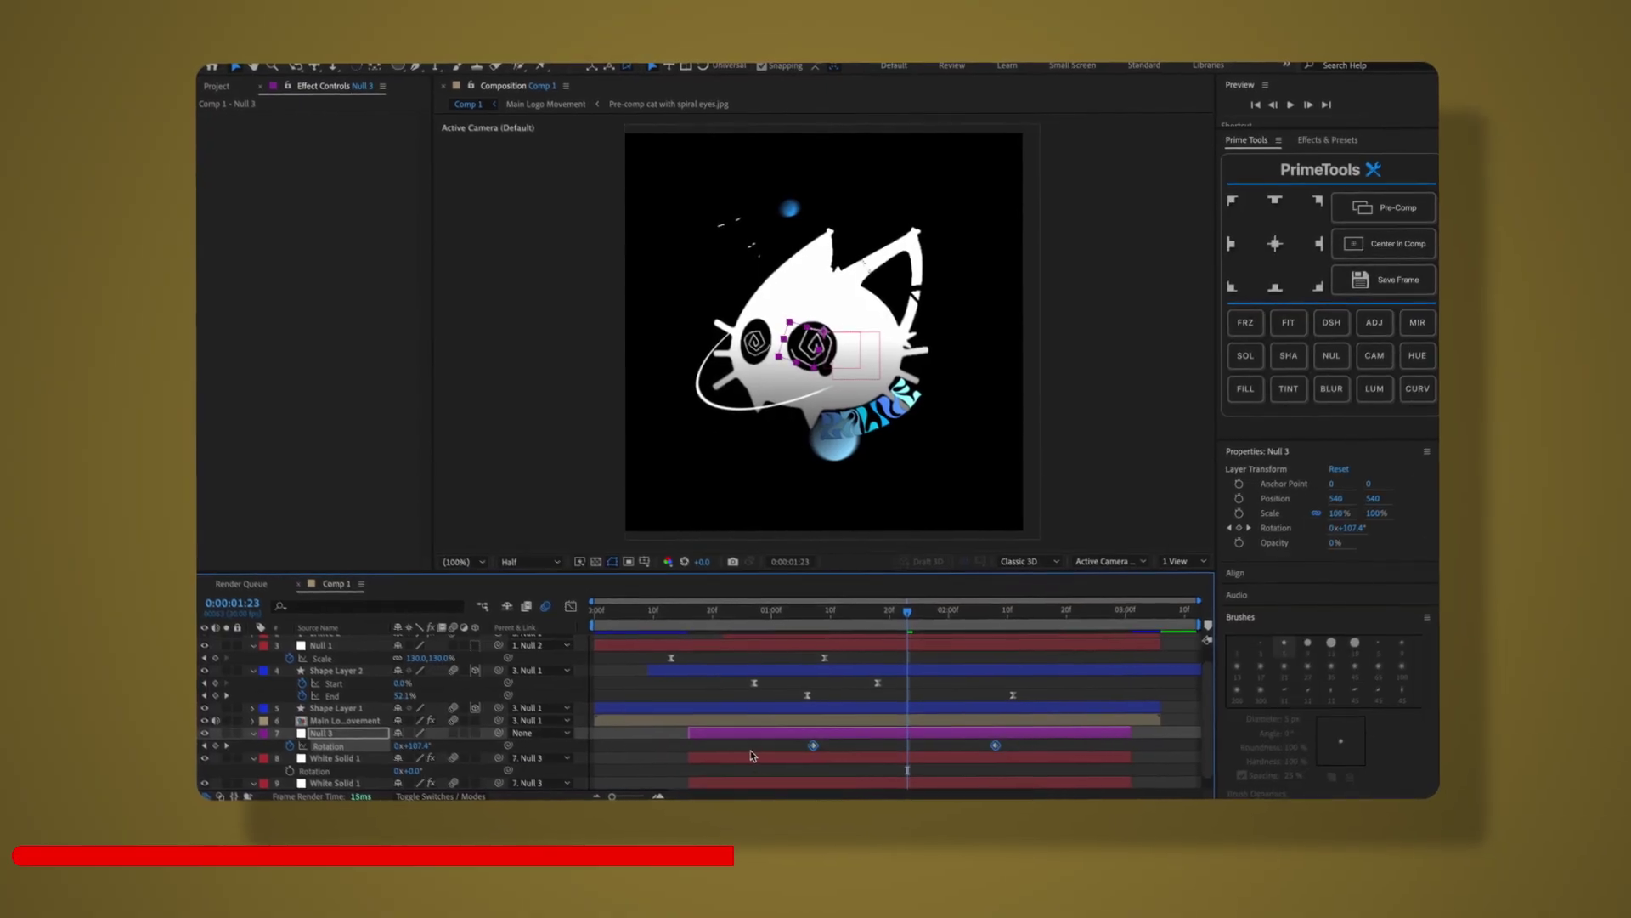
key(F9)
Lengthen the speed handles of Null 3's Rotation keyframes into a steep central peak and check the motion around 0:00:00:19.
click(573, 607)
click(818, 756)
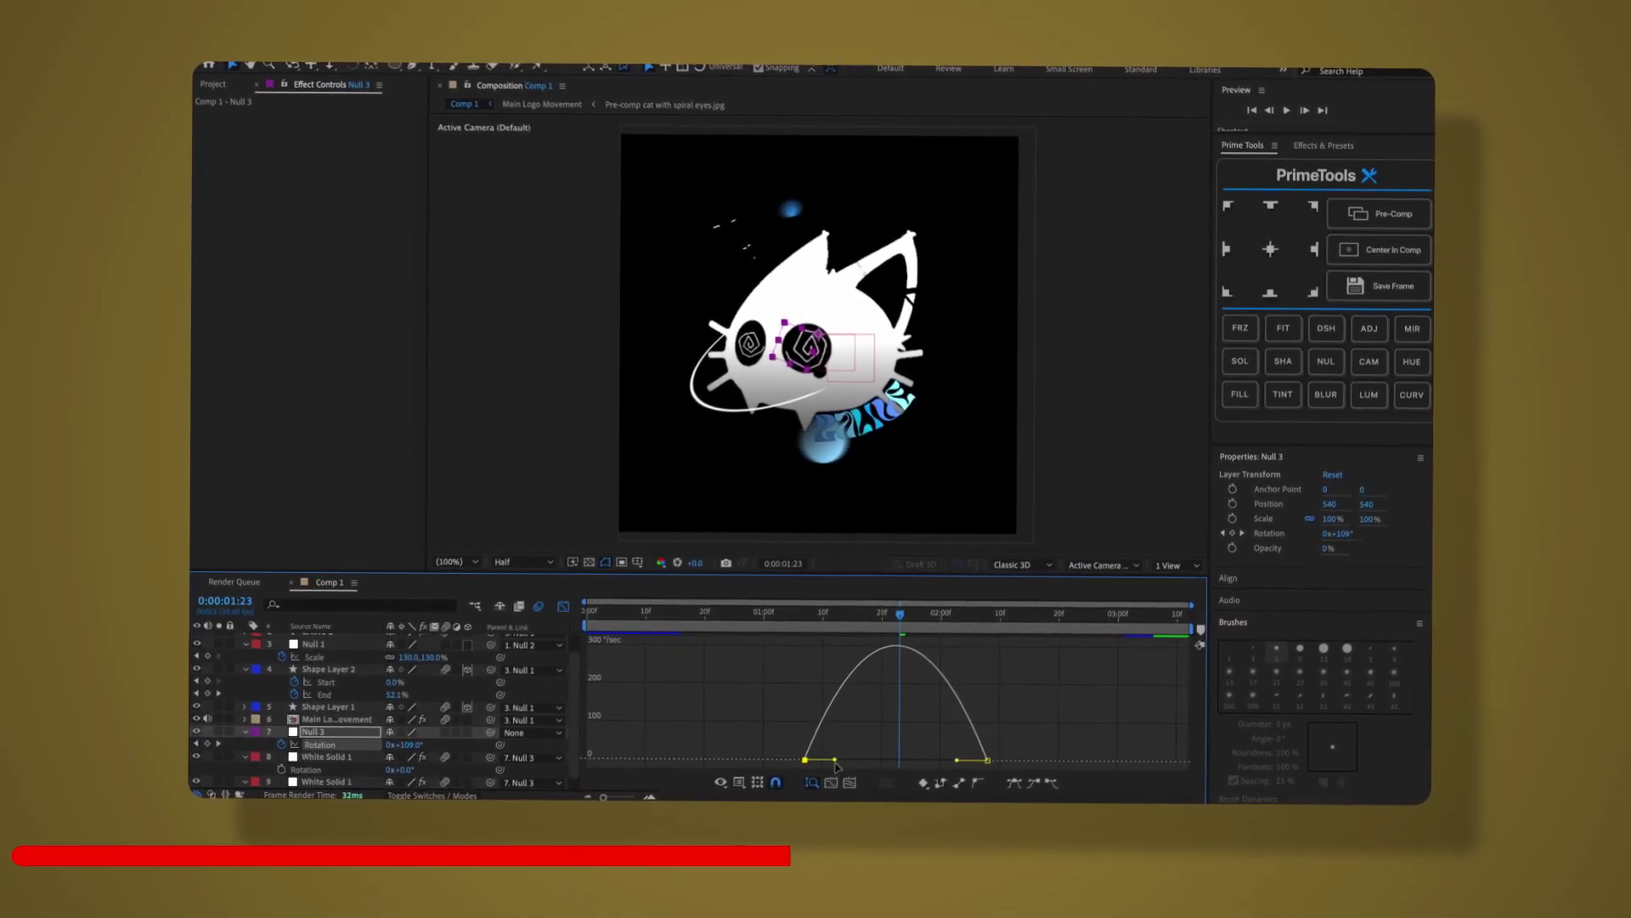
mouse_move(941, 752)
mouse_down()
mouse_move(970, 753)
mouse_move(923, 759)
mouse_up()
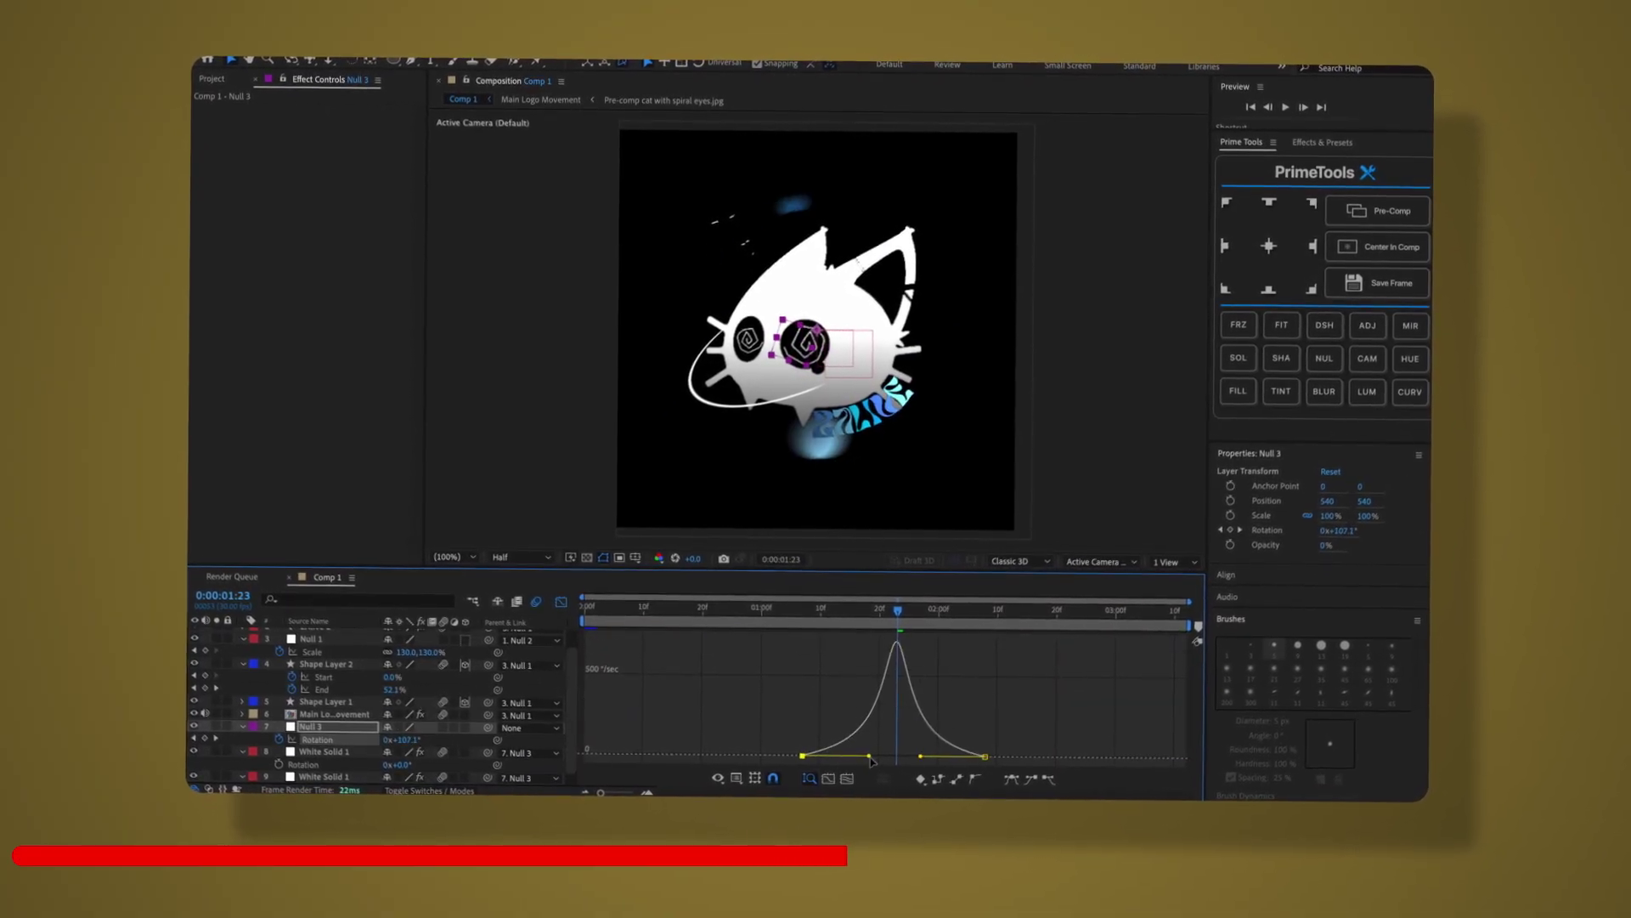
drag(901, 613, 702, 613)
click(566, 609)
scroll(812, 719, down, 1)
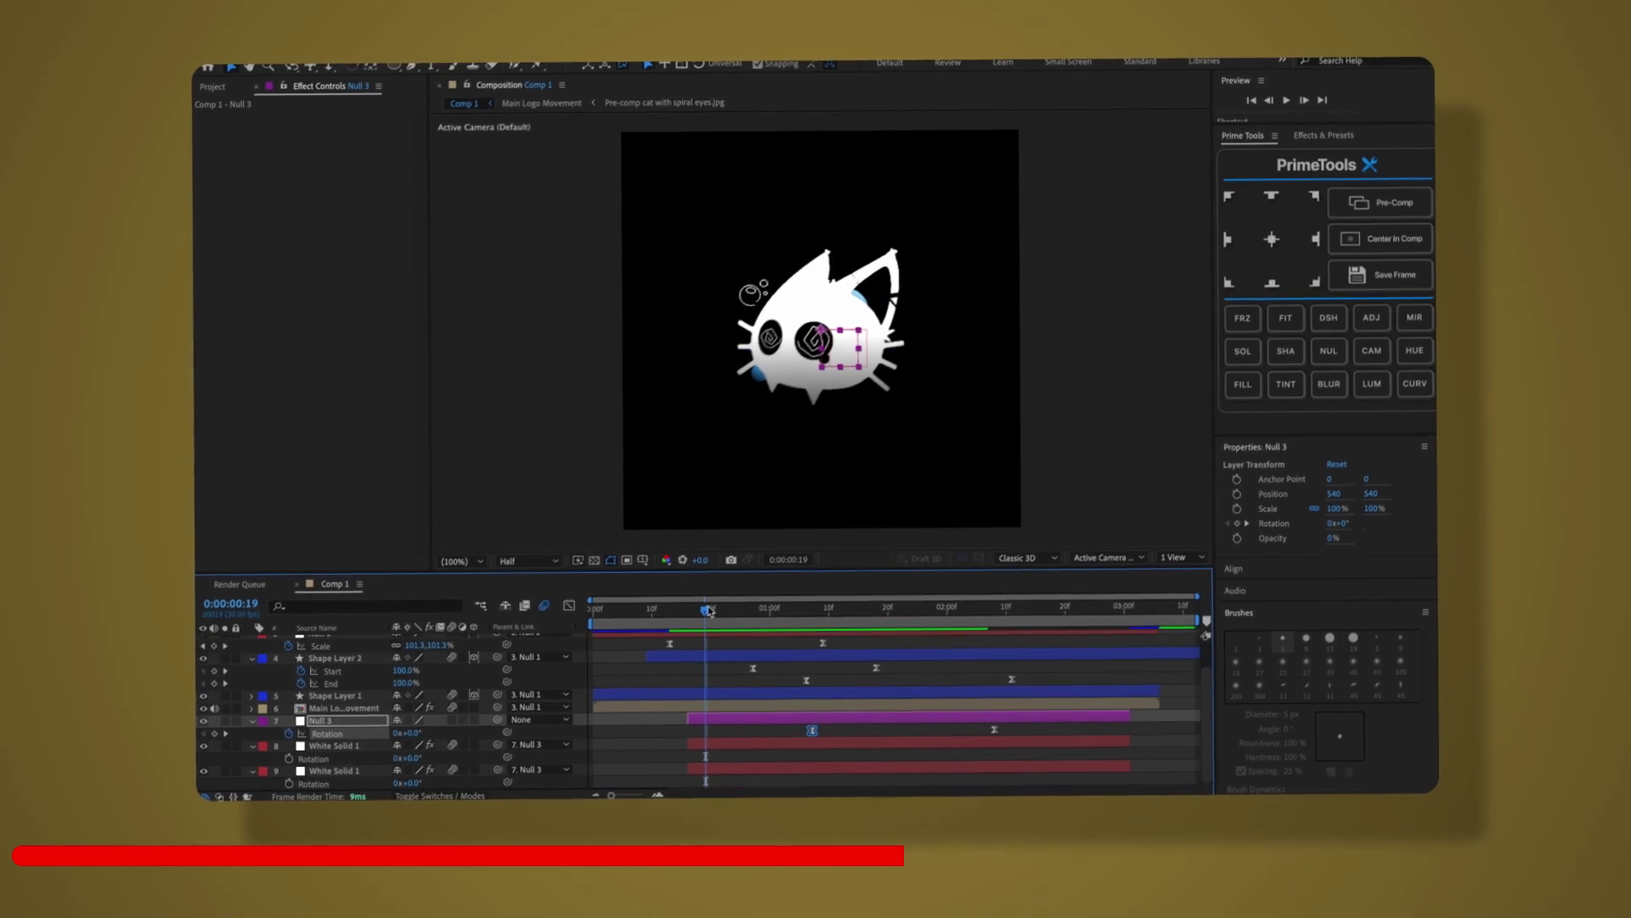
At 0:00:00:16, set the smaller circle's Position to -127.6,94.9 and the larger's to 63.4,-33.6, and scale the larger circle to 57%.
click(759, 613)
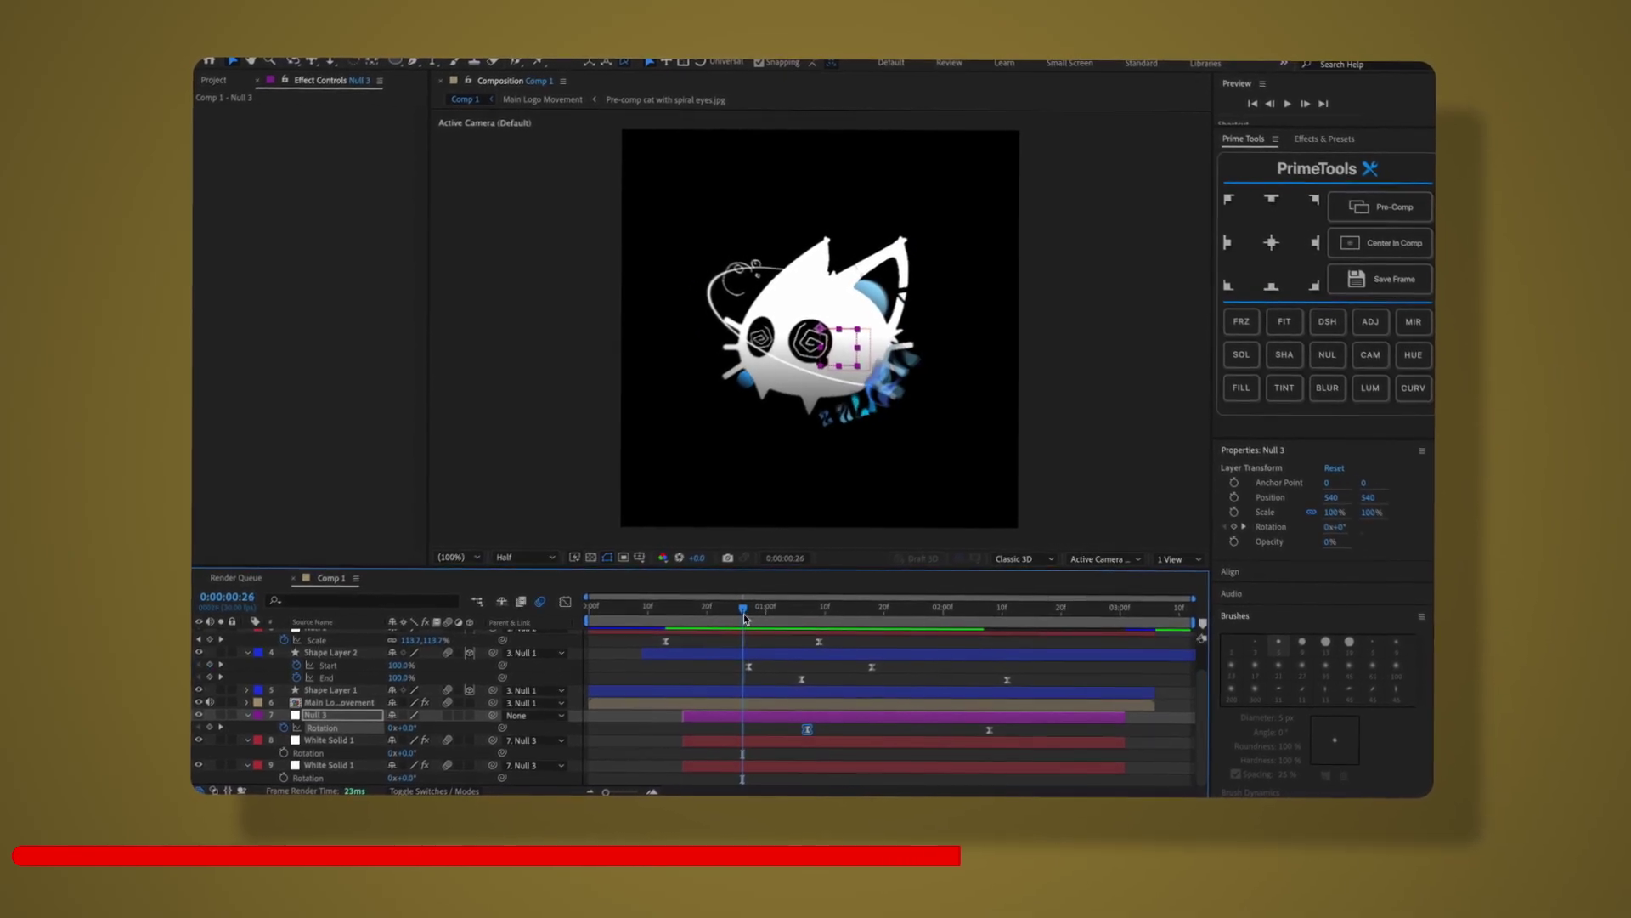
click(761, 741)
shift+click(758, 766)
key(p)
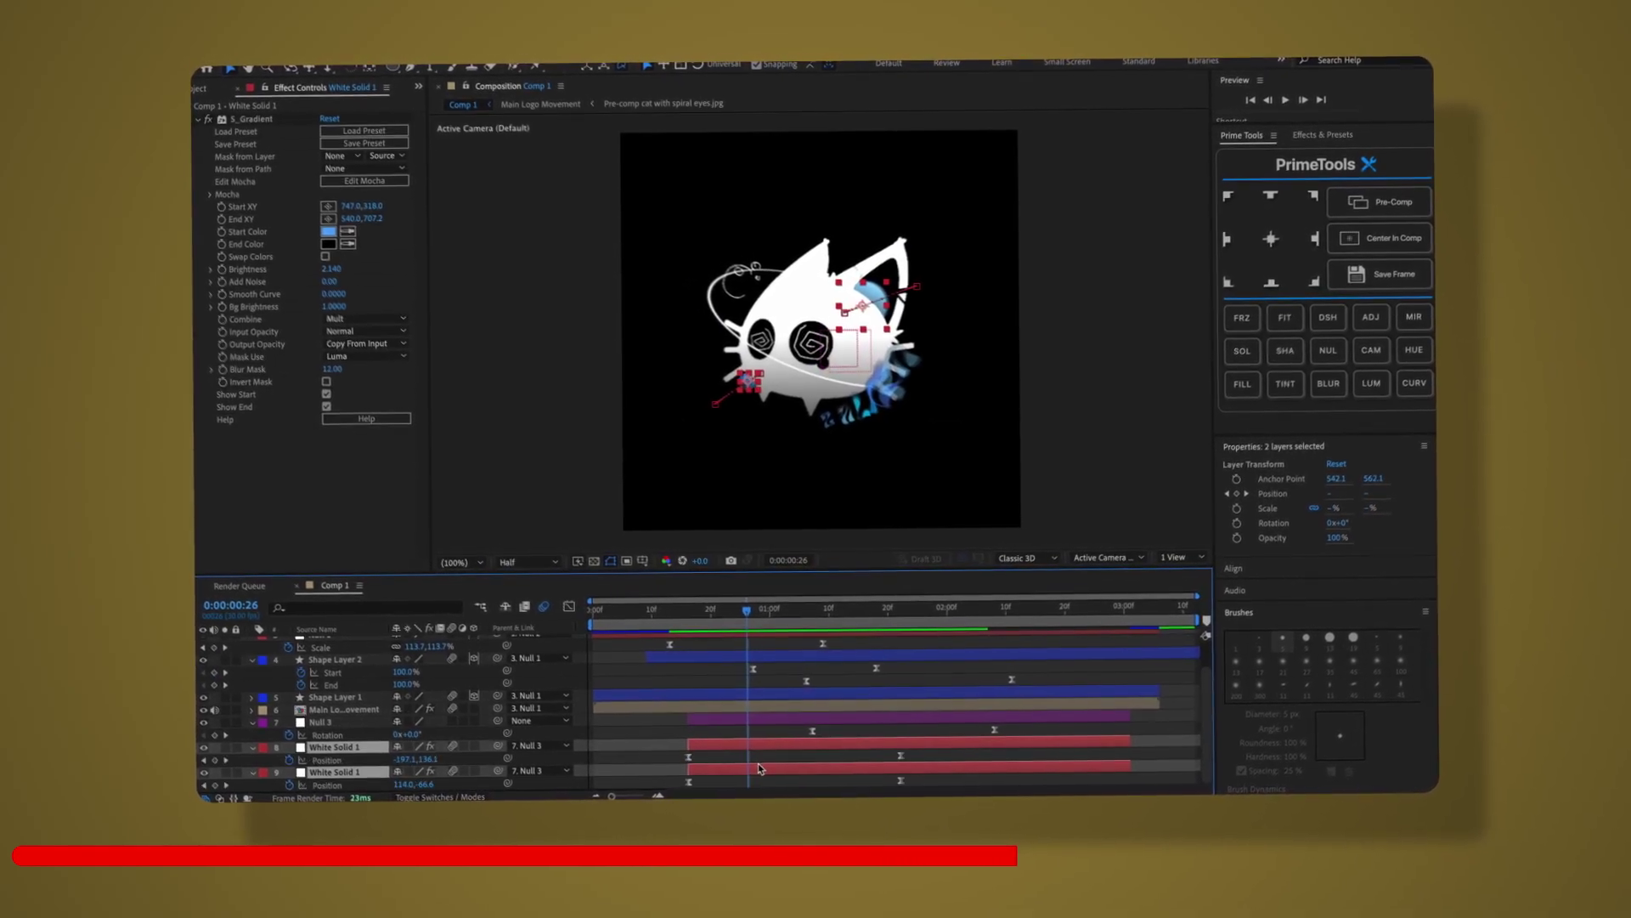
click(692, 613)
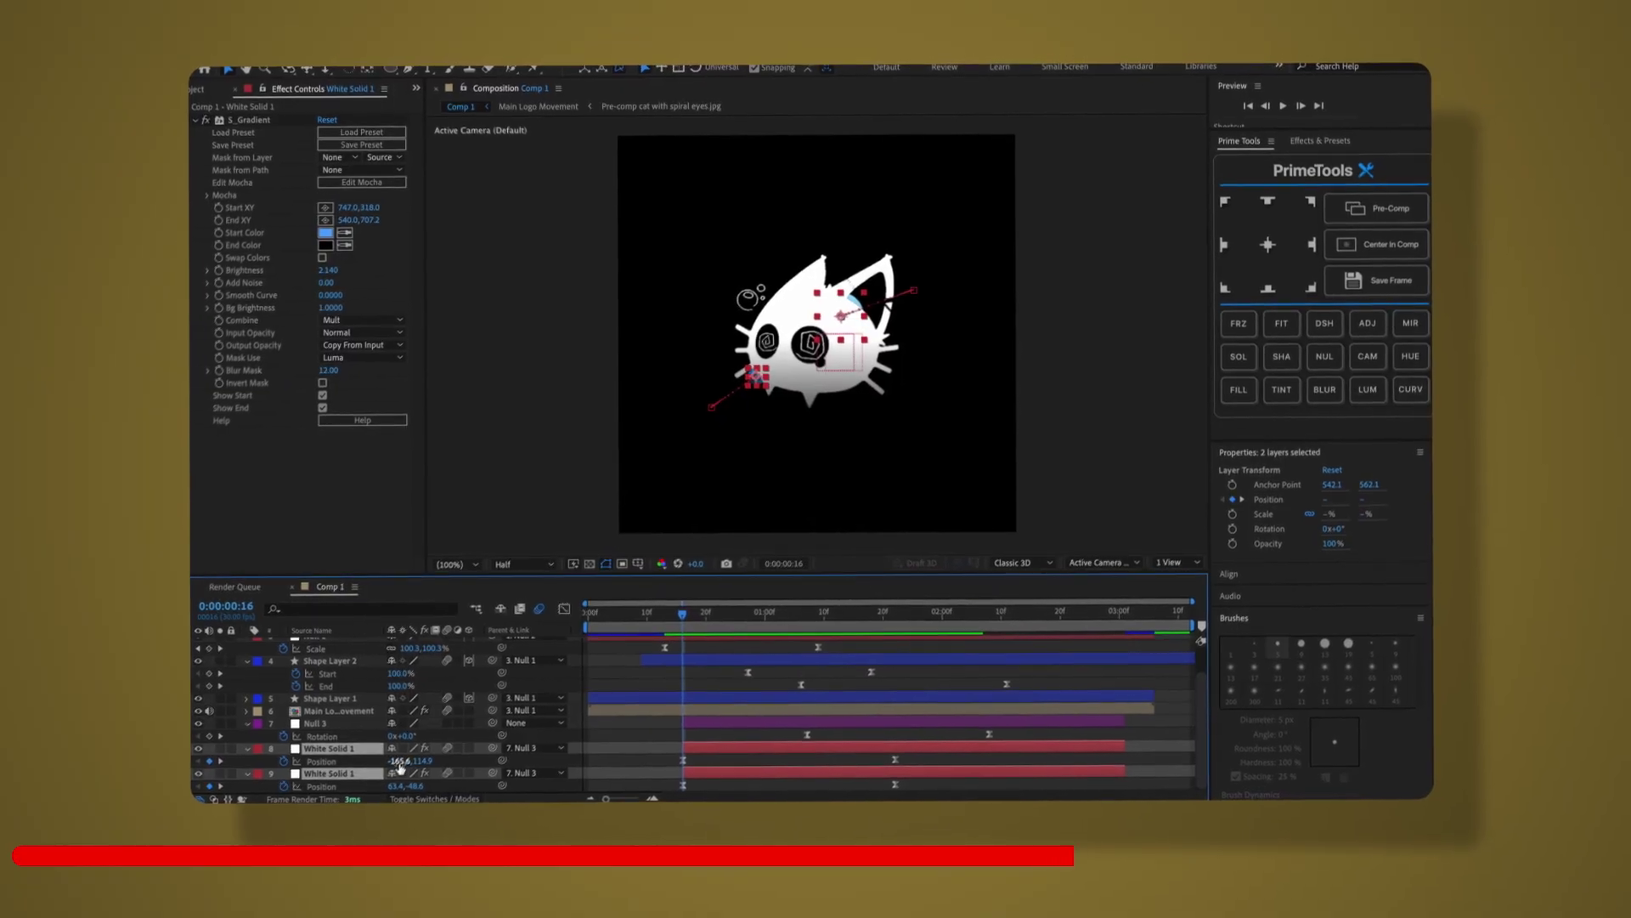
drag(406, 762, 430, 763)
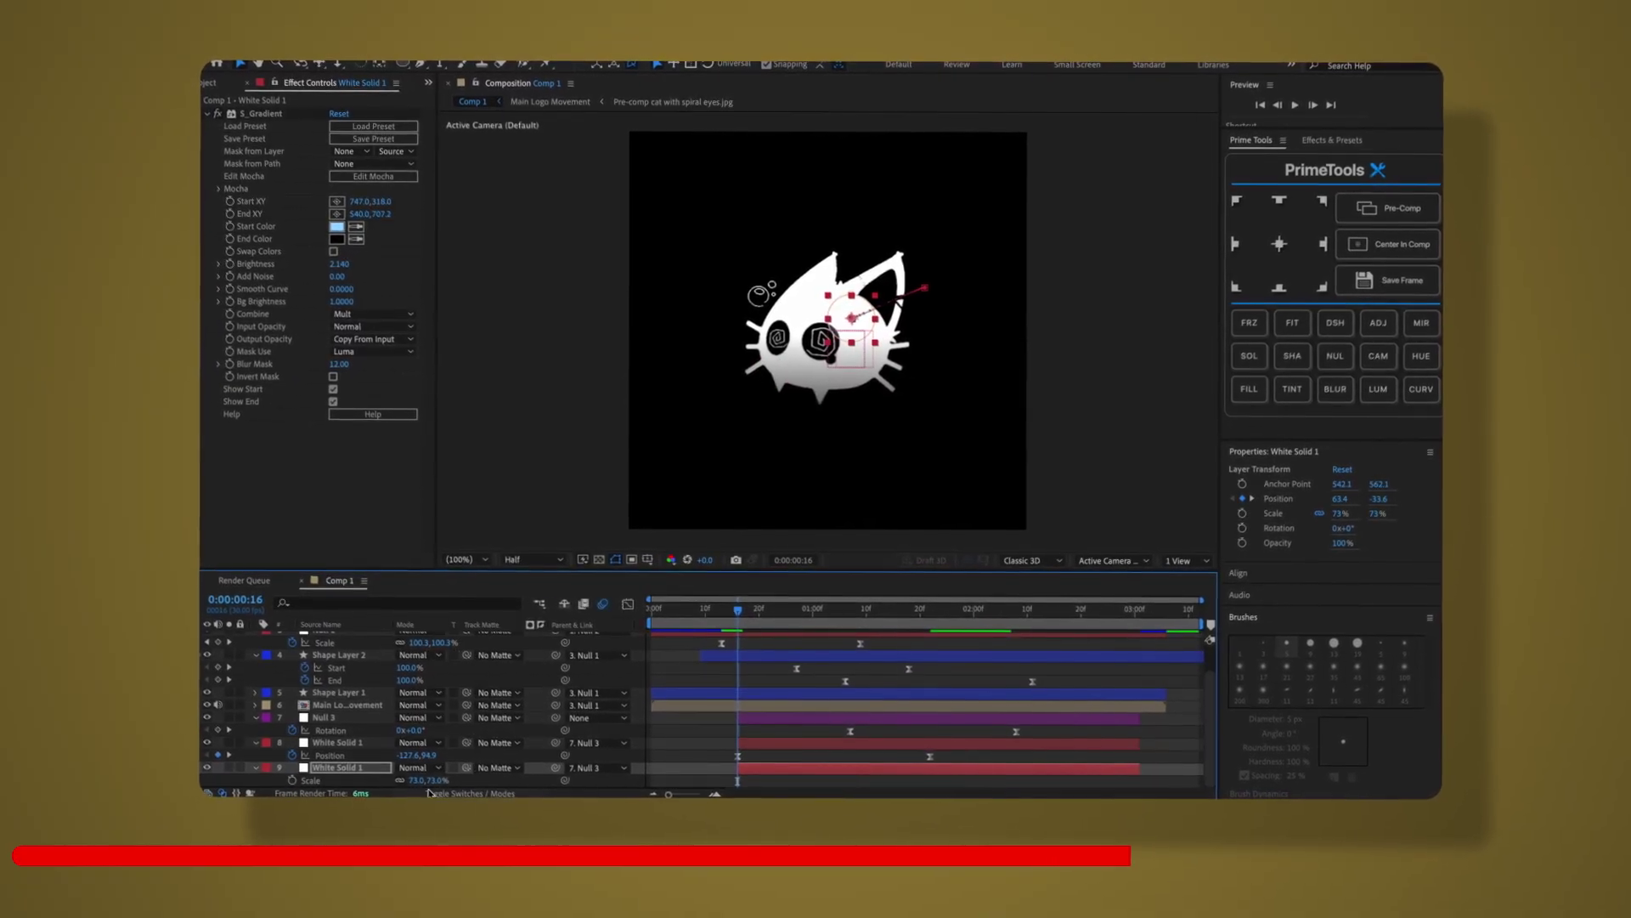
key(s)
drag(433, 782, 422, 782)
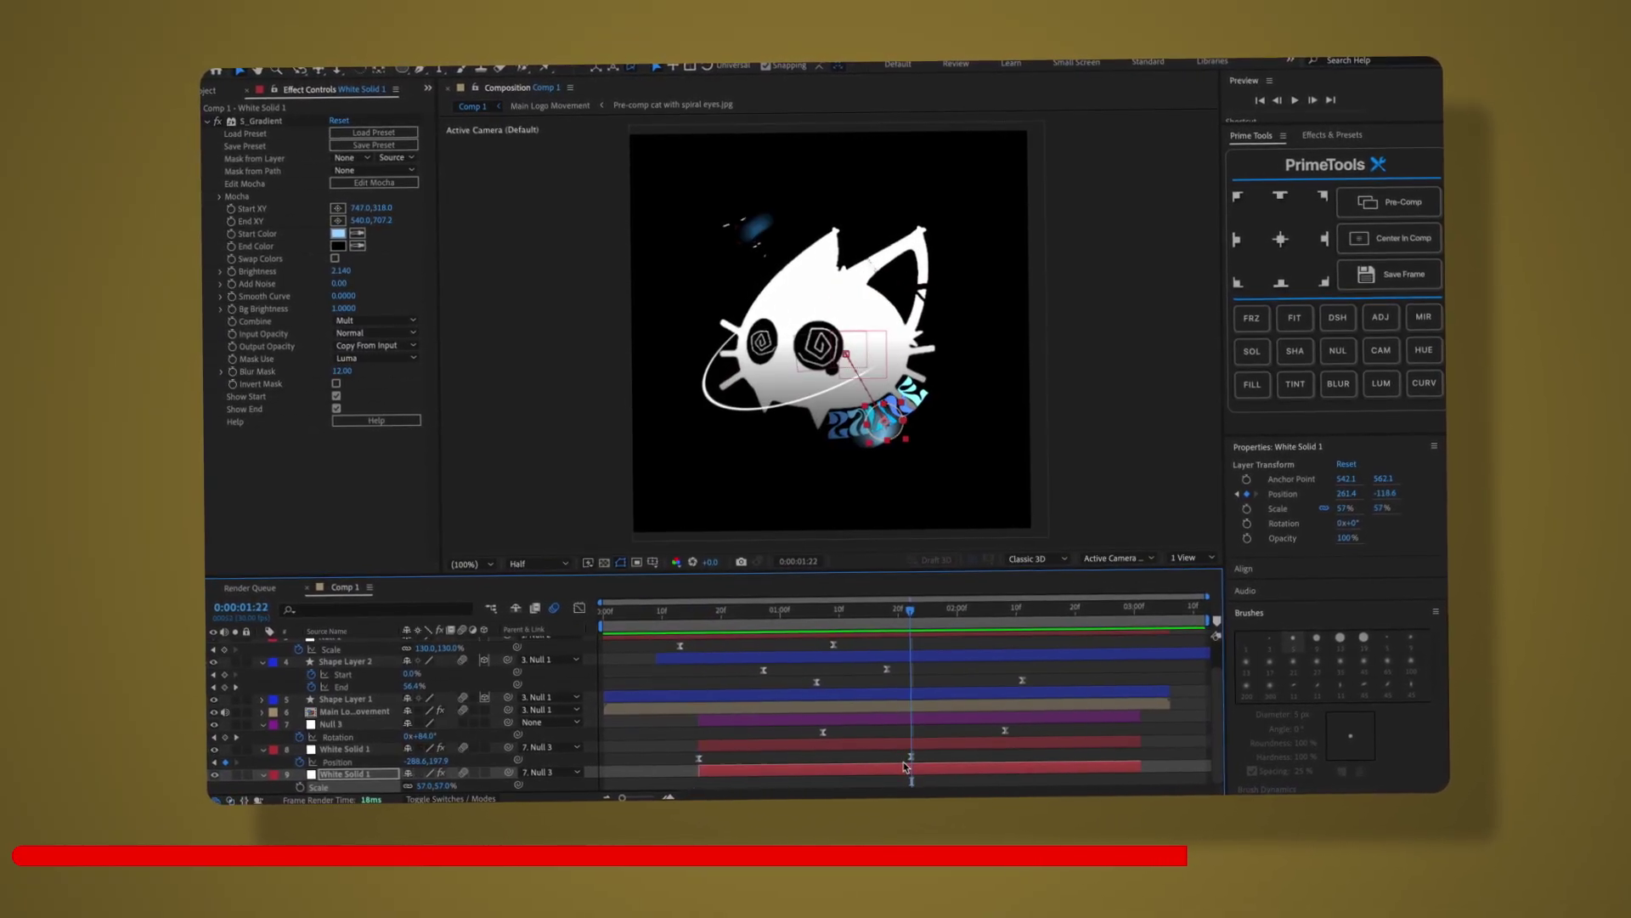
Shorten the outgoing speed handle of Null 3's first Rotation keyframe in the speed graph.
click(351, 722)
click(810, 730)
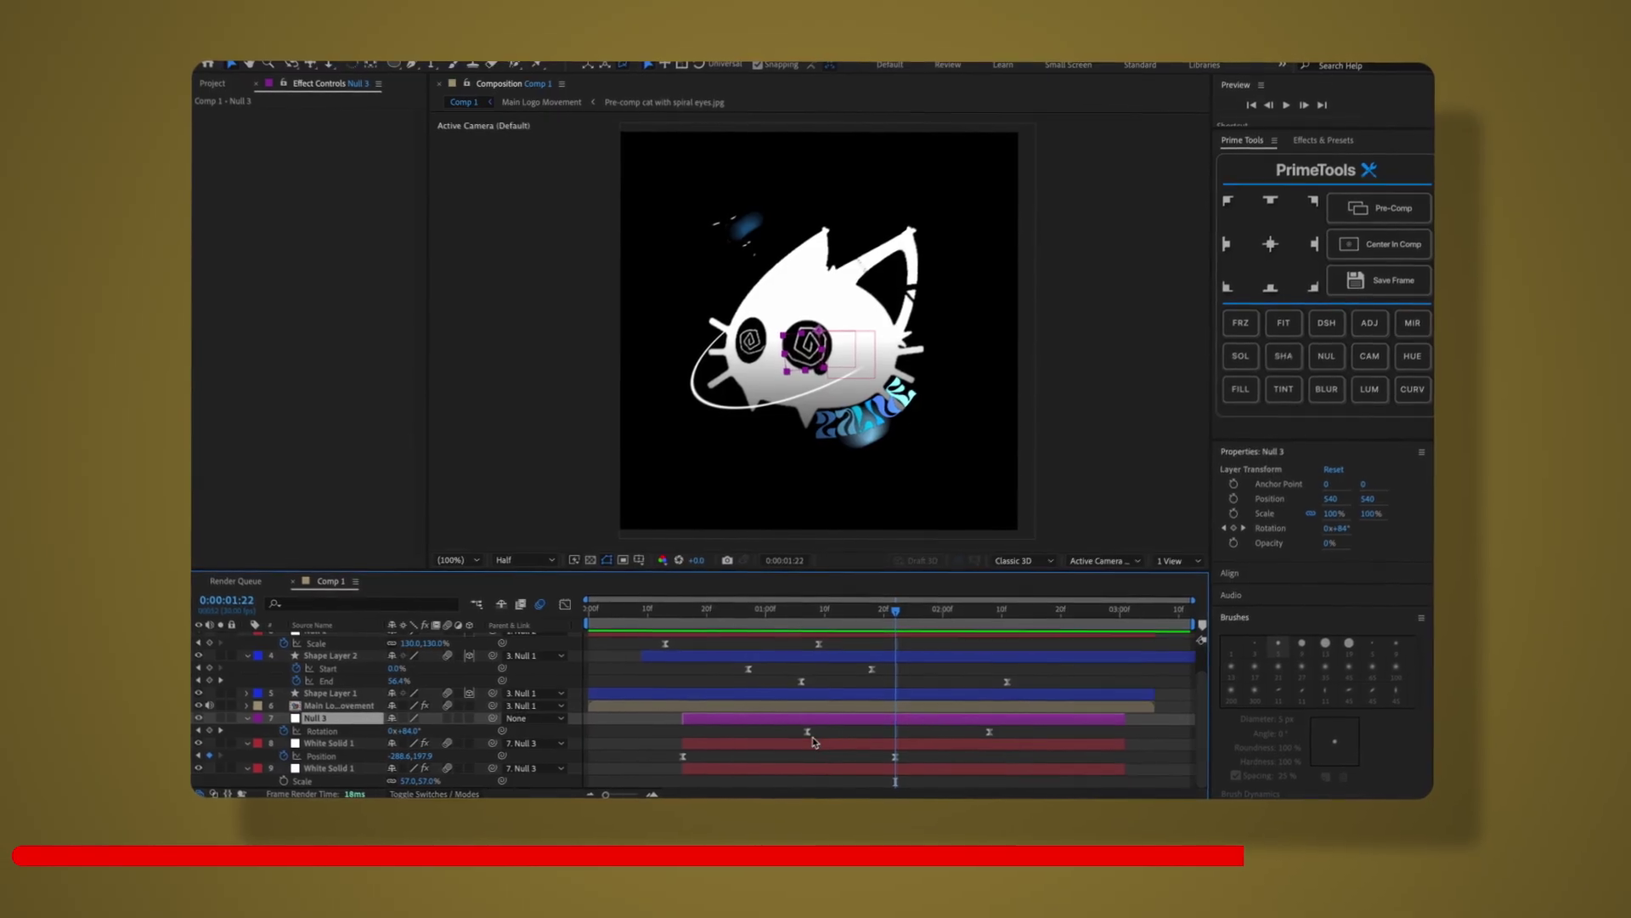
click(560, 607)
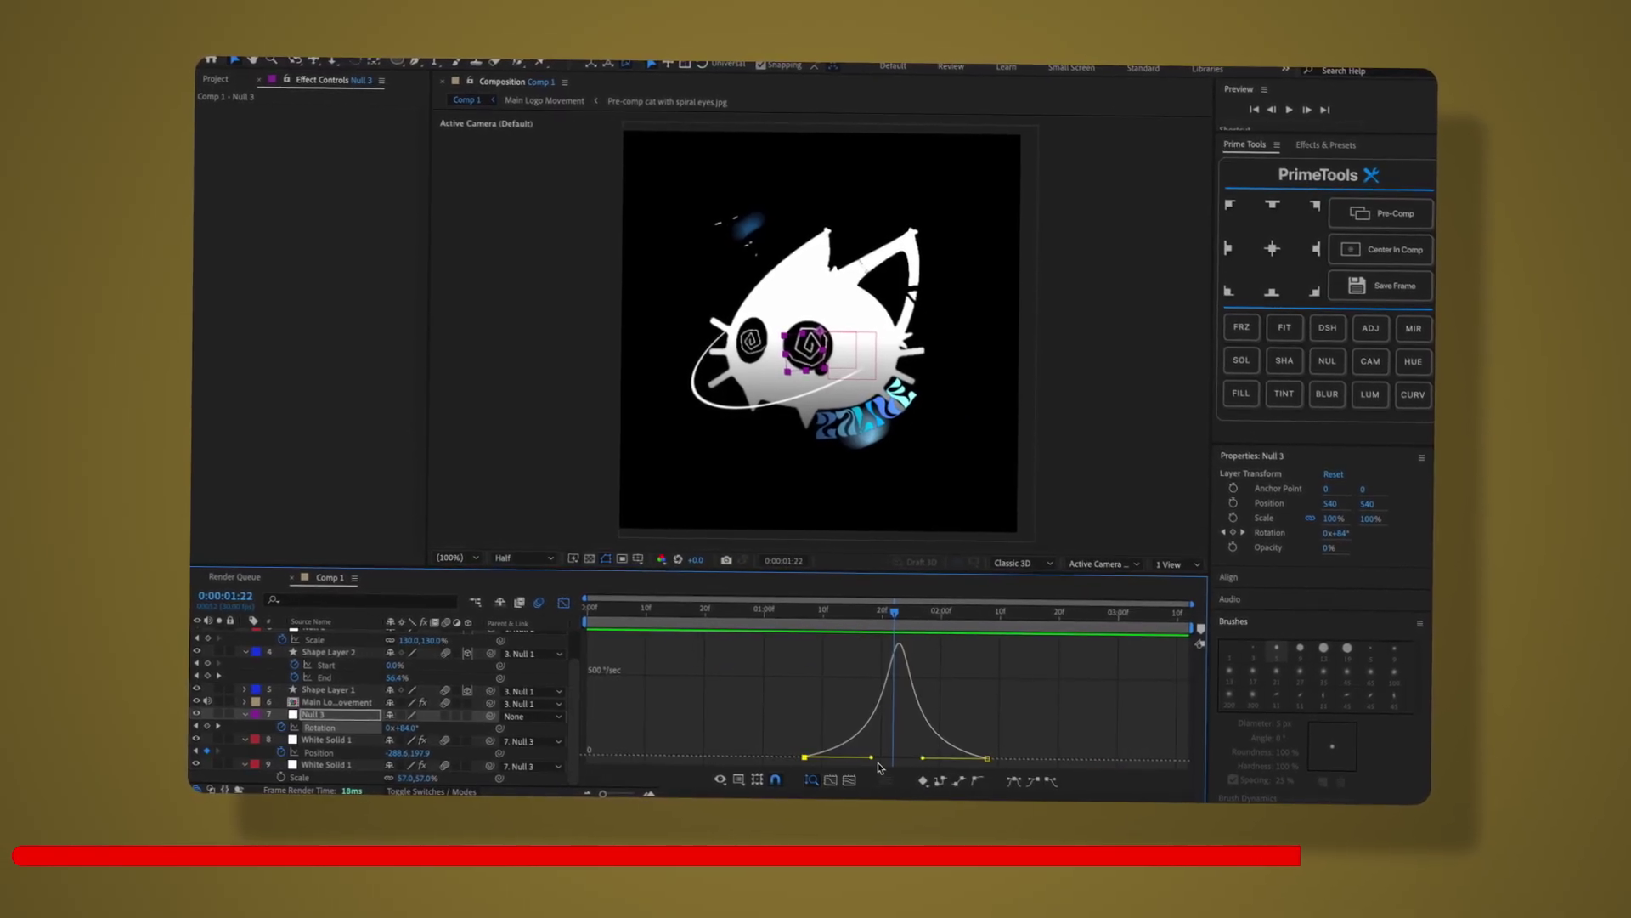
mouse_move(880, 758)
mouse_down()
mouse_move(865, 760)
mouse_move(950, 760)
mouse_move(851, 758)
mouse_up()
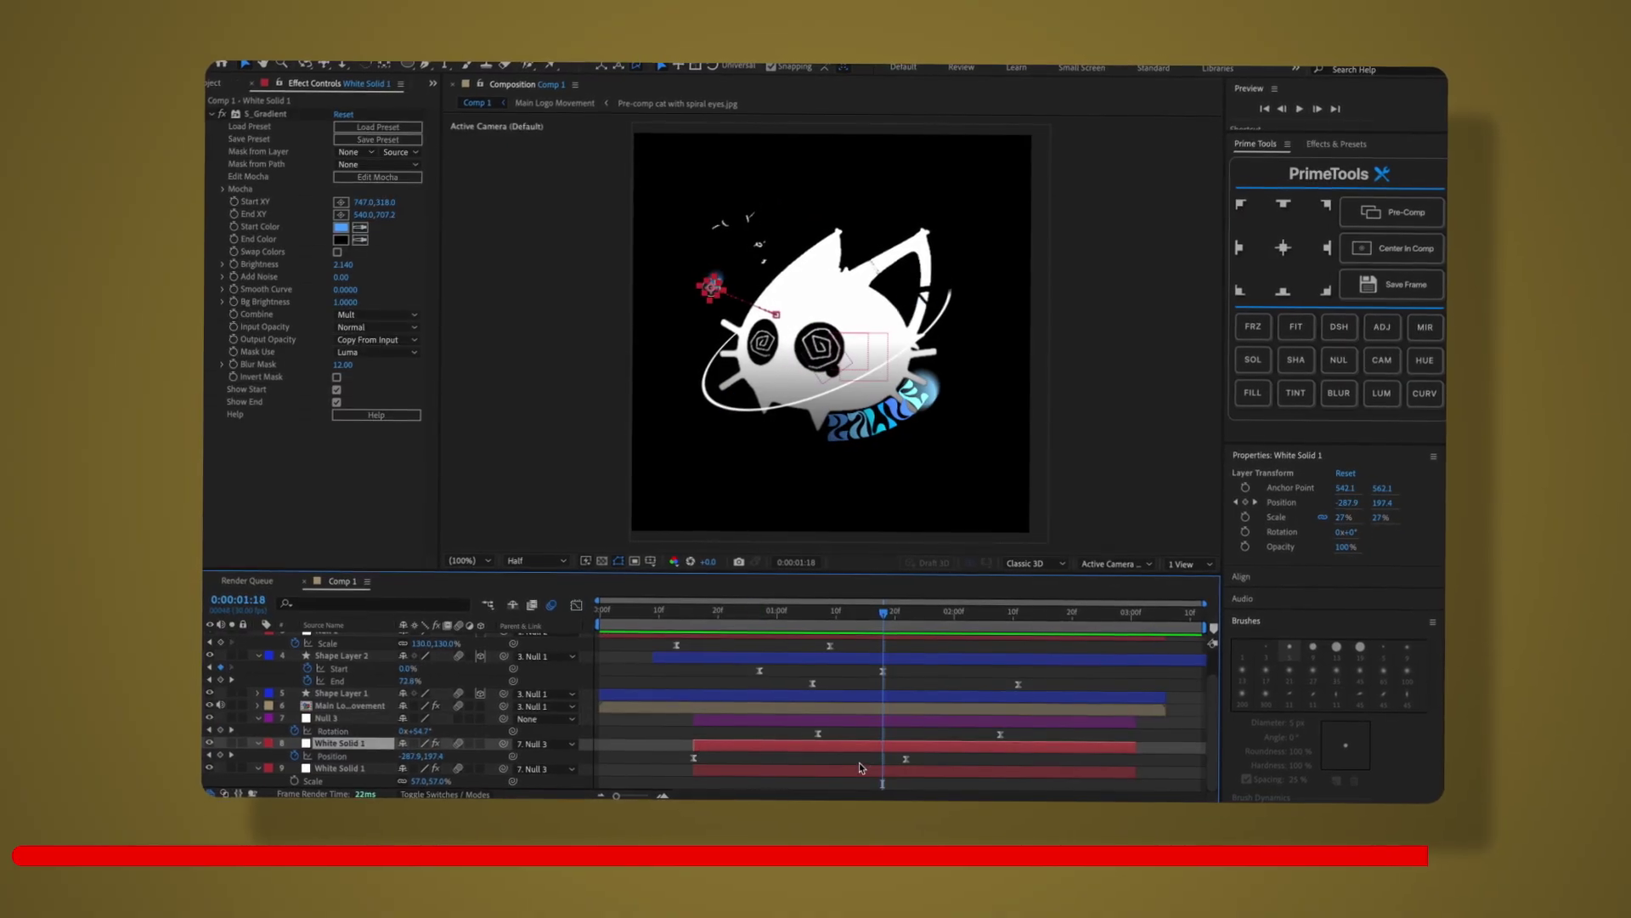
Keyframe the Opacity of both blue circle layers at 100% at 0:00:01:18 and advance to about 0:00:02:00.
shift+click(857, 770)
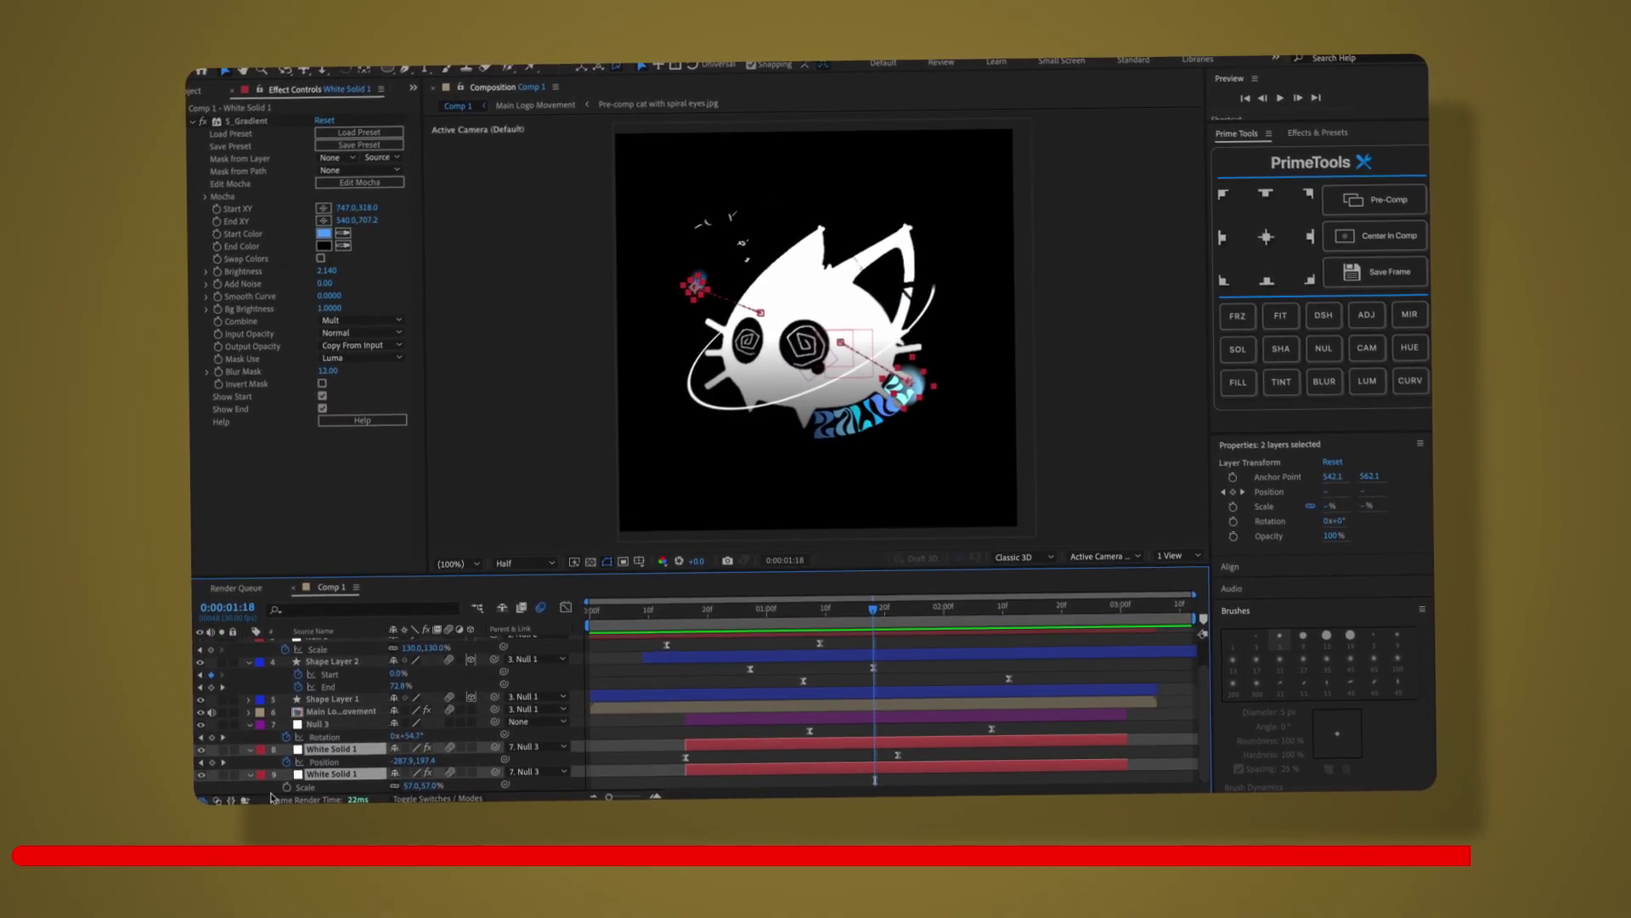
key(t)
key(alt+shift+t)
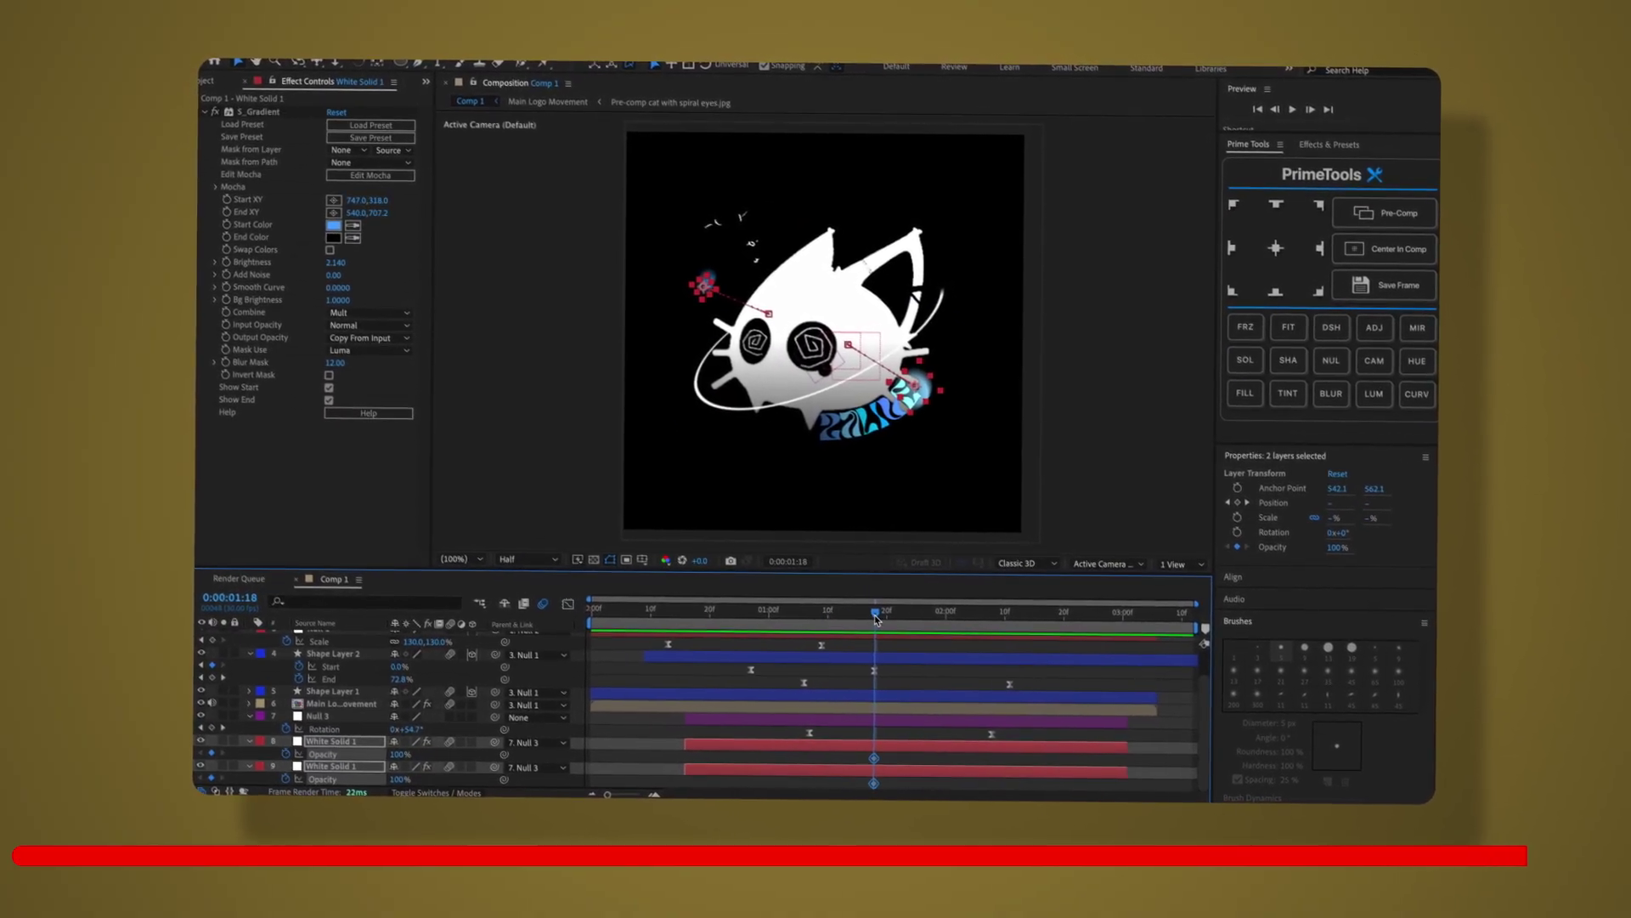
drag(880, 614, 967, 614)
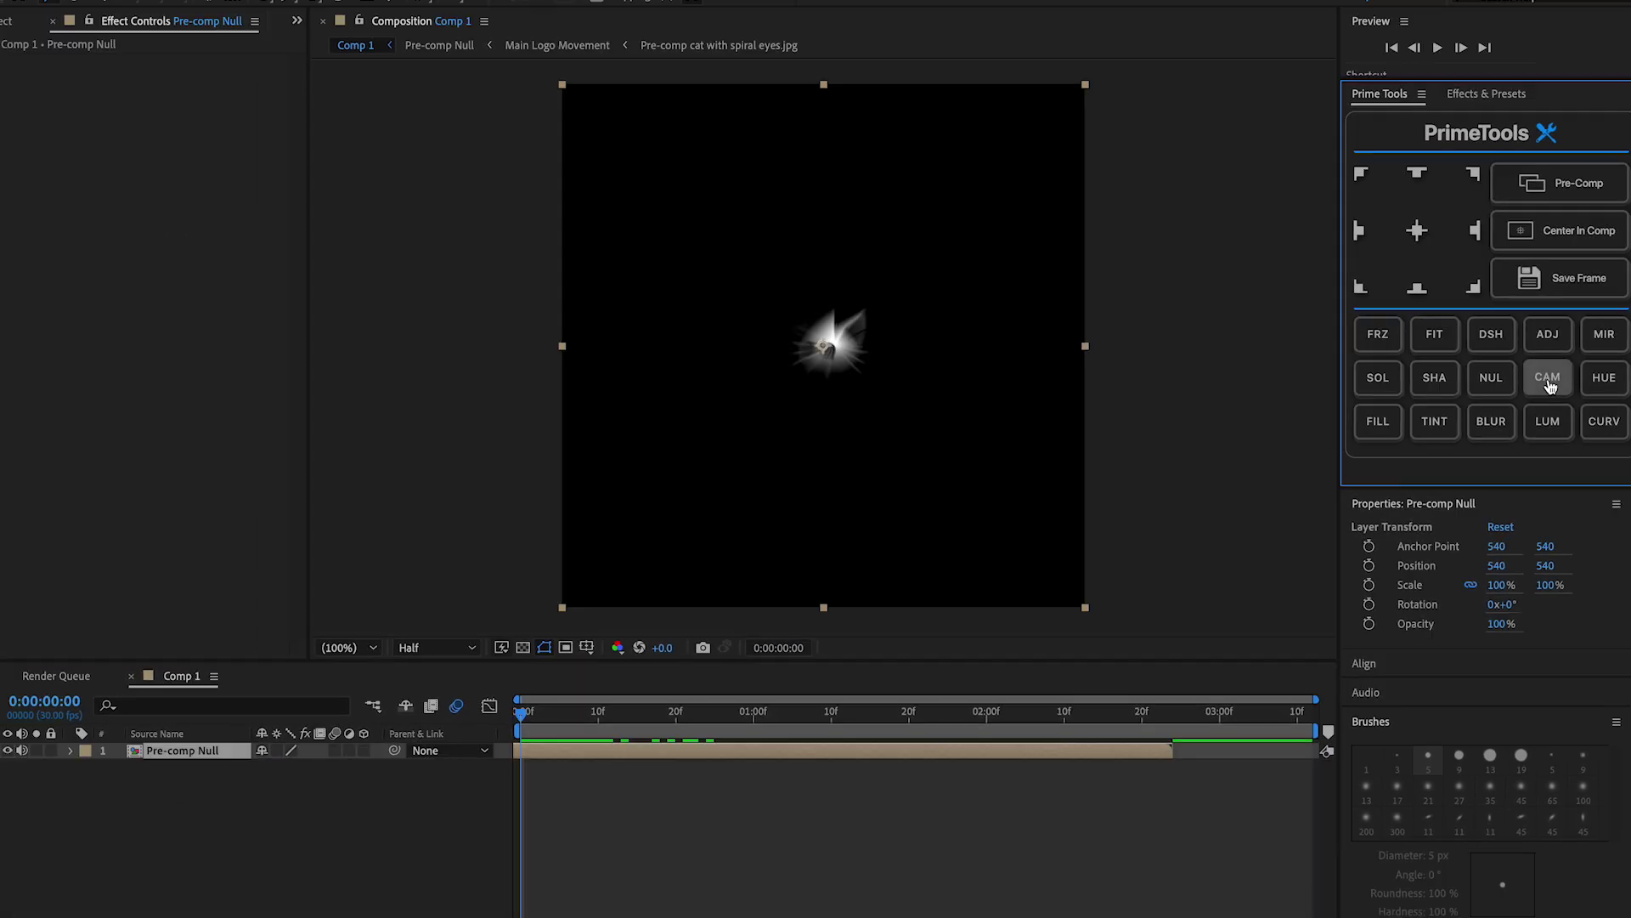
Add an adjustment layer above Pre-comp Null and apply the "warp shake (fisheye)" preset to it.
click(1547, 336)
click(1486, 95)
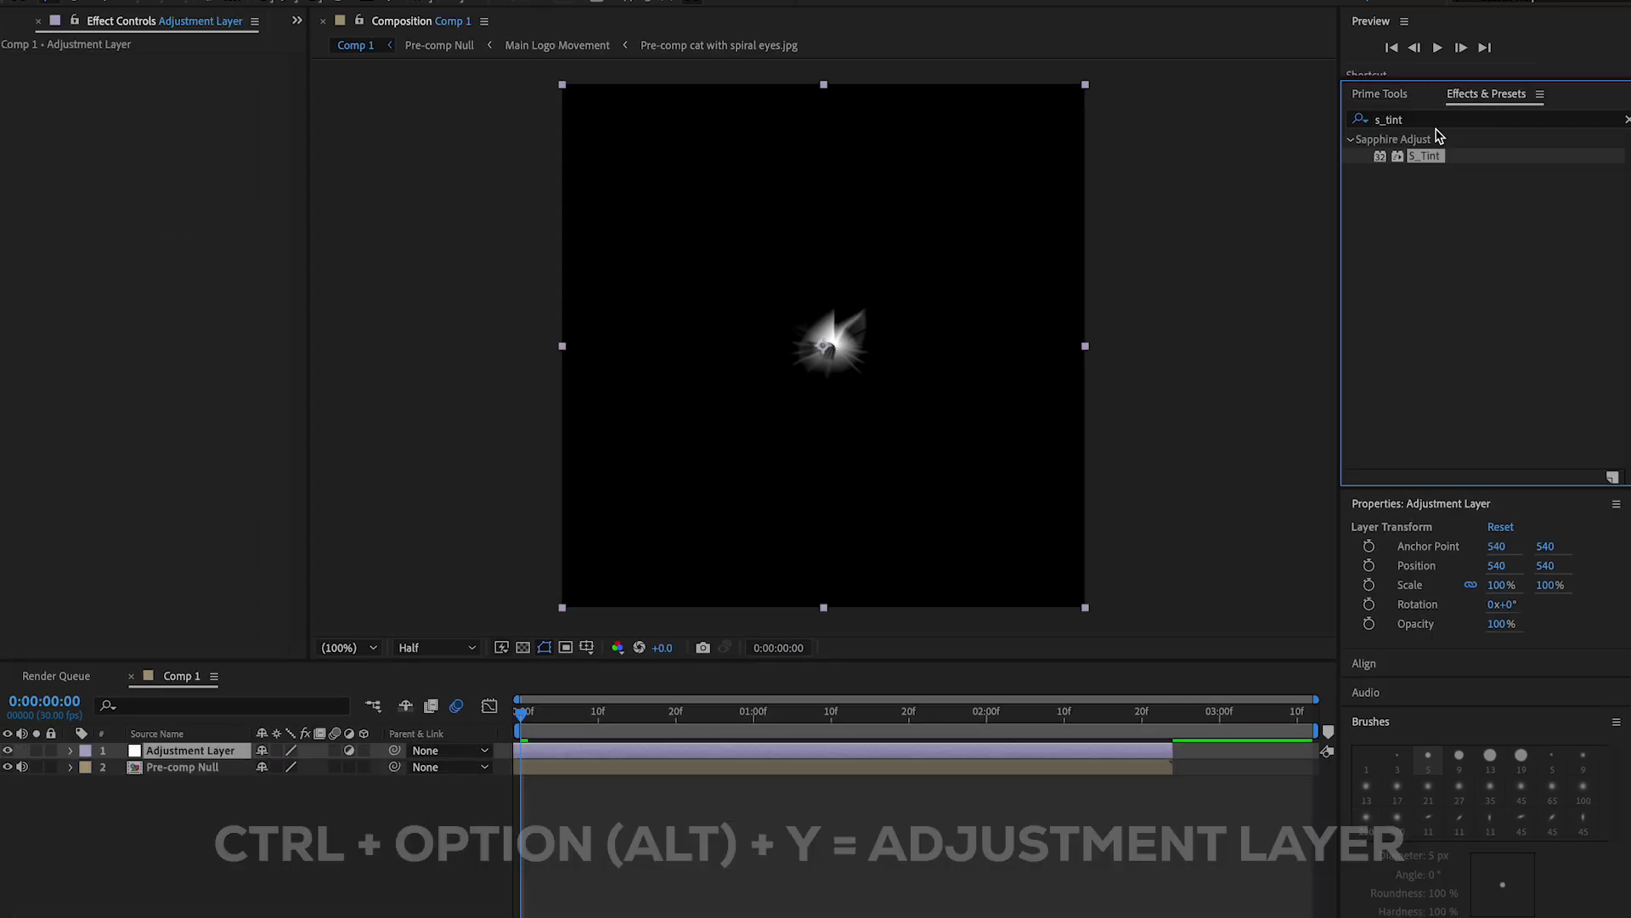
drag(1436, 124, 1209, 128)
text(warp)
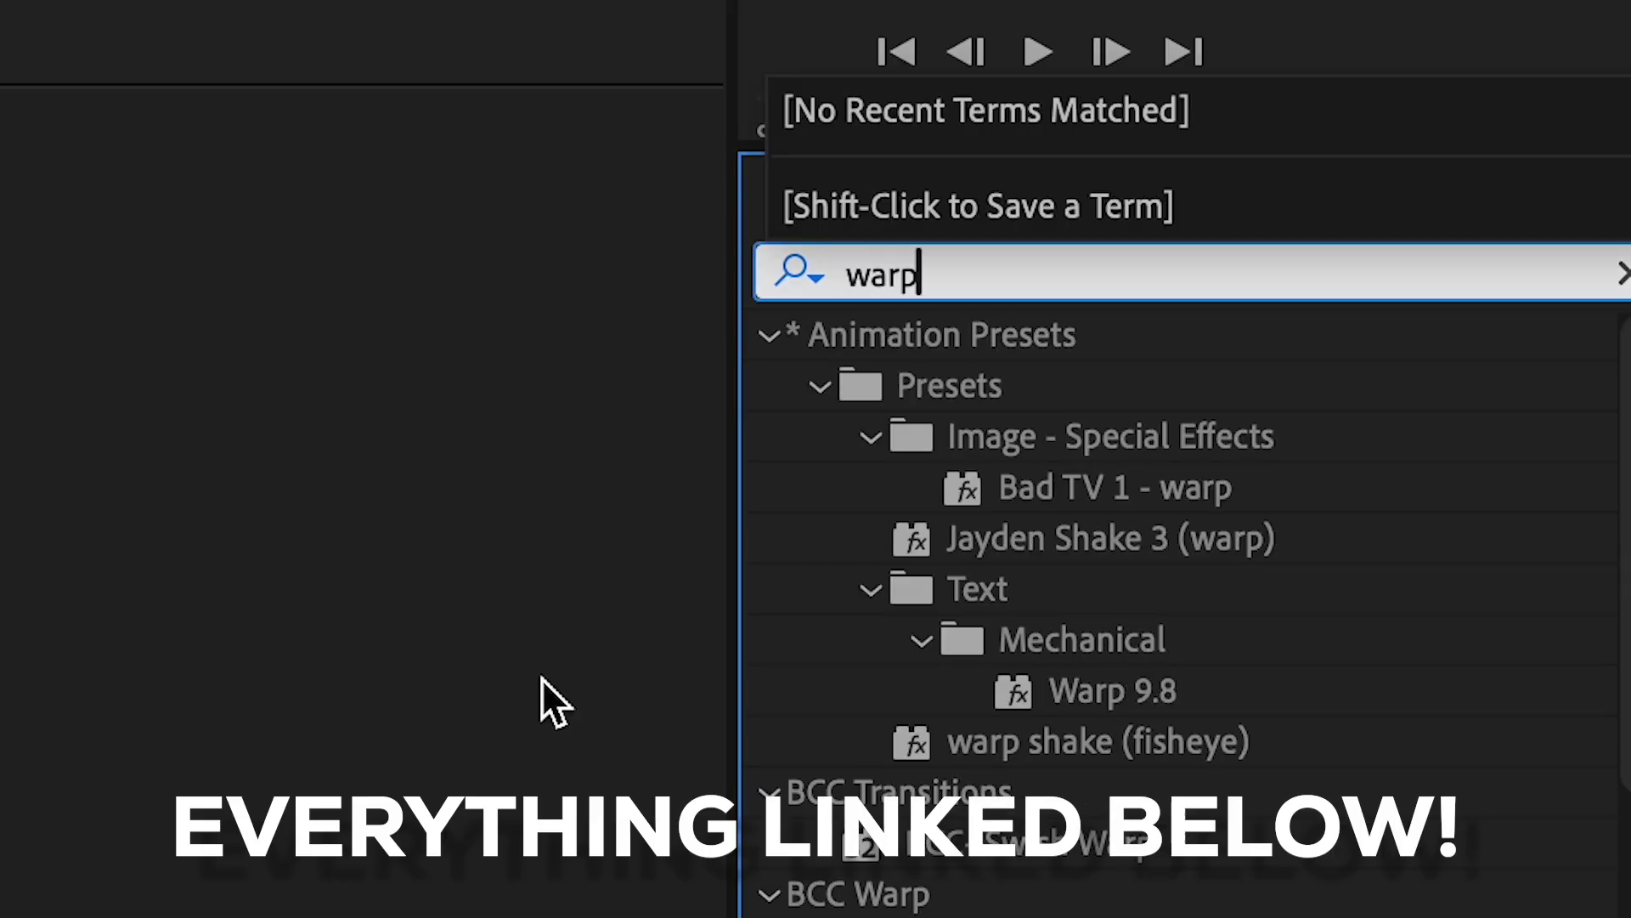
double_click(929, 739)
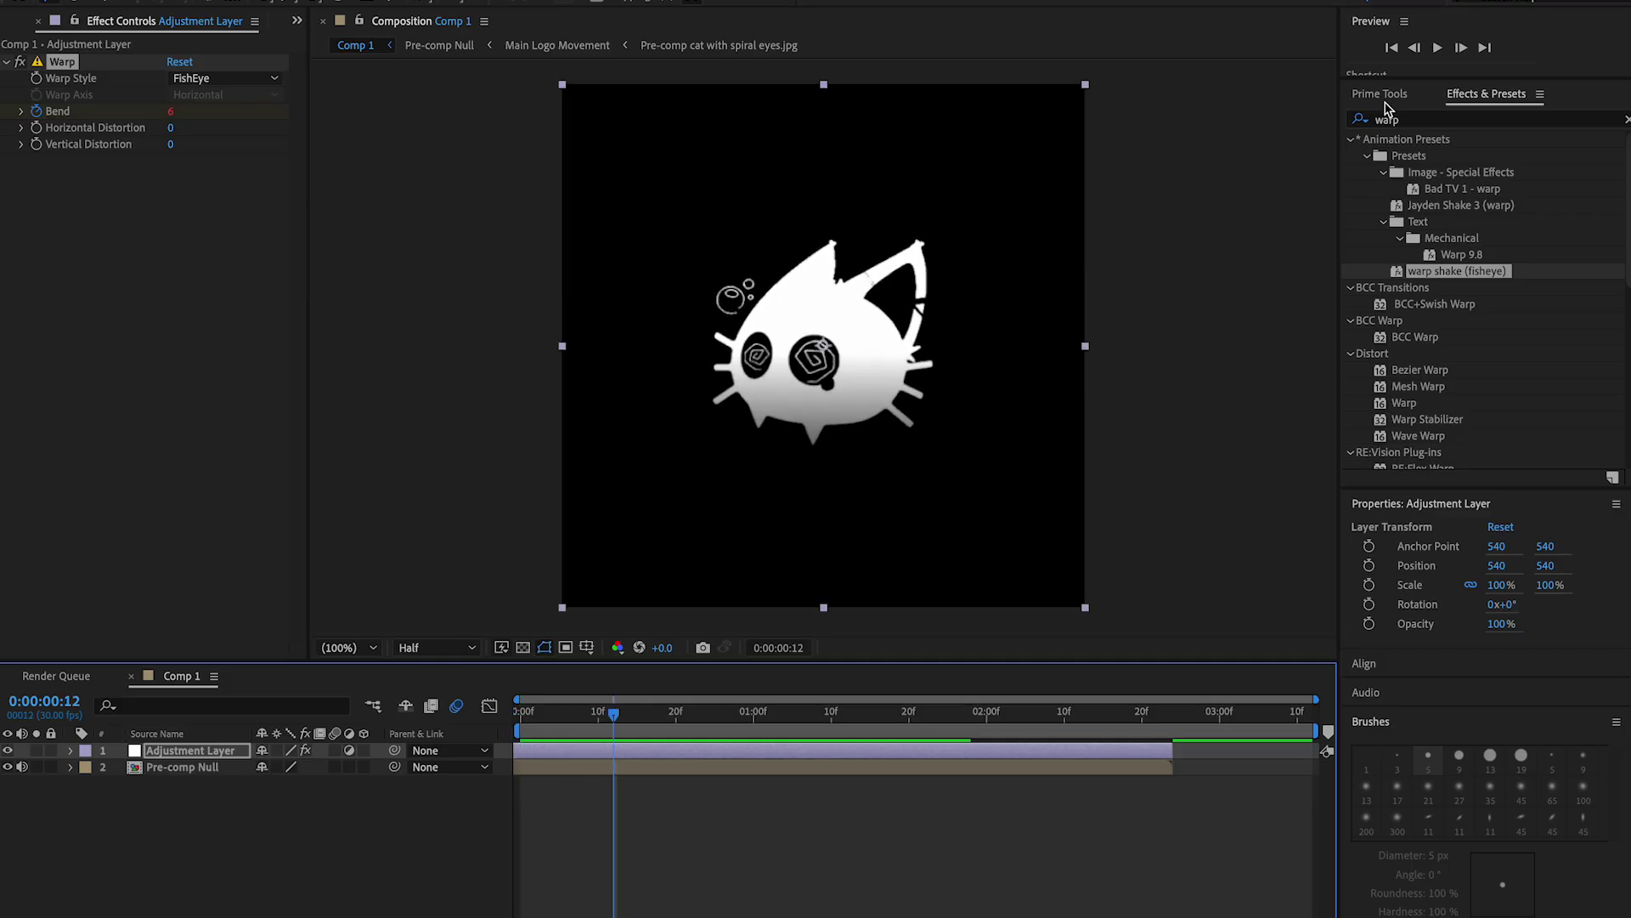
Add a second adjustment layer on top and apply the Brightness & Contrast effect to it.
click(1380, 93)
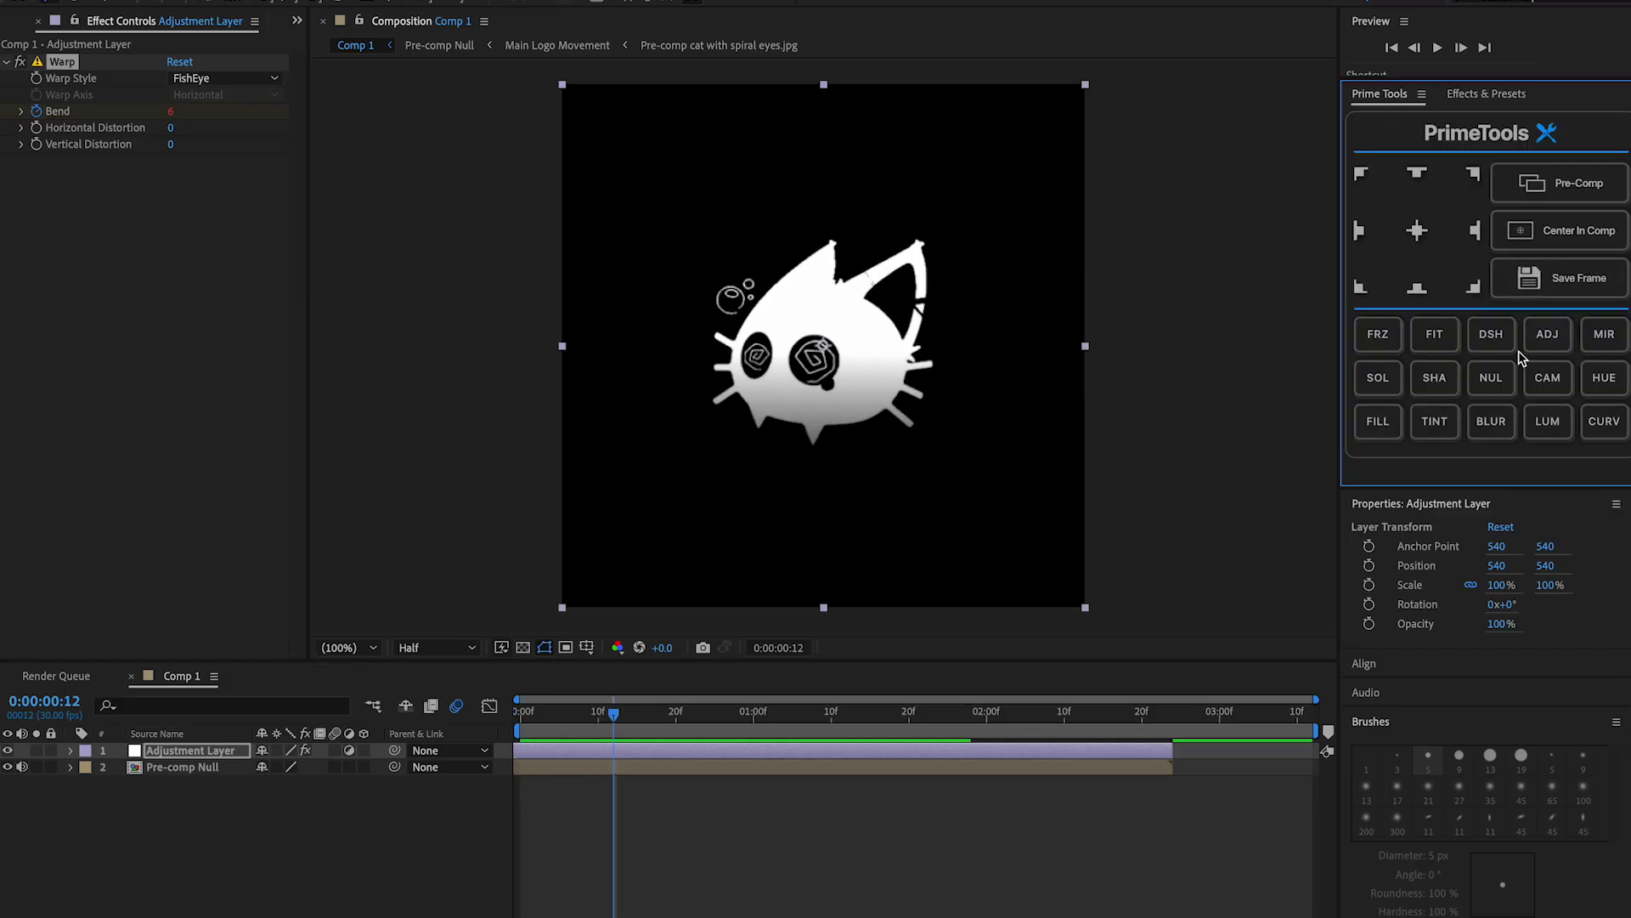
click(1543, 338)
key(ctrl+f)
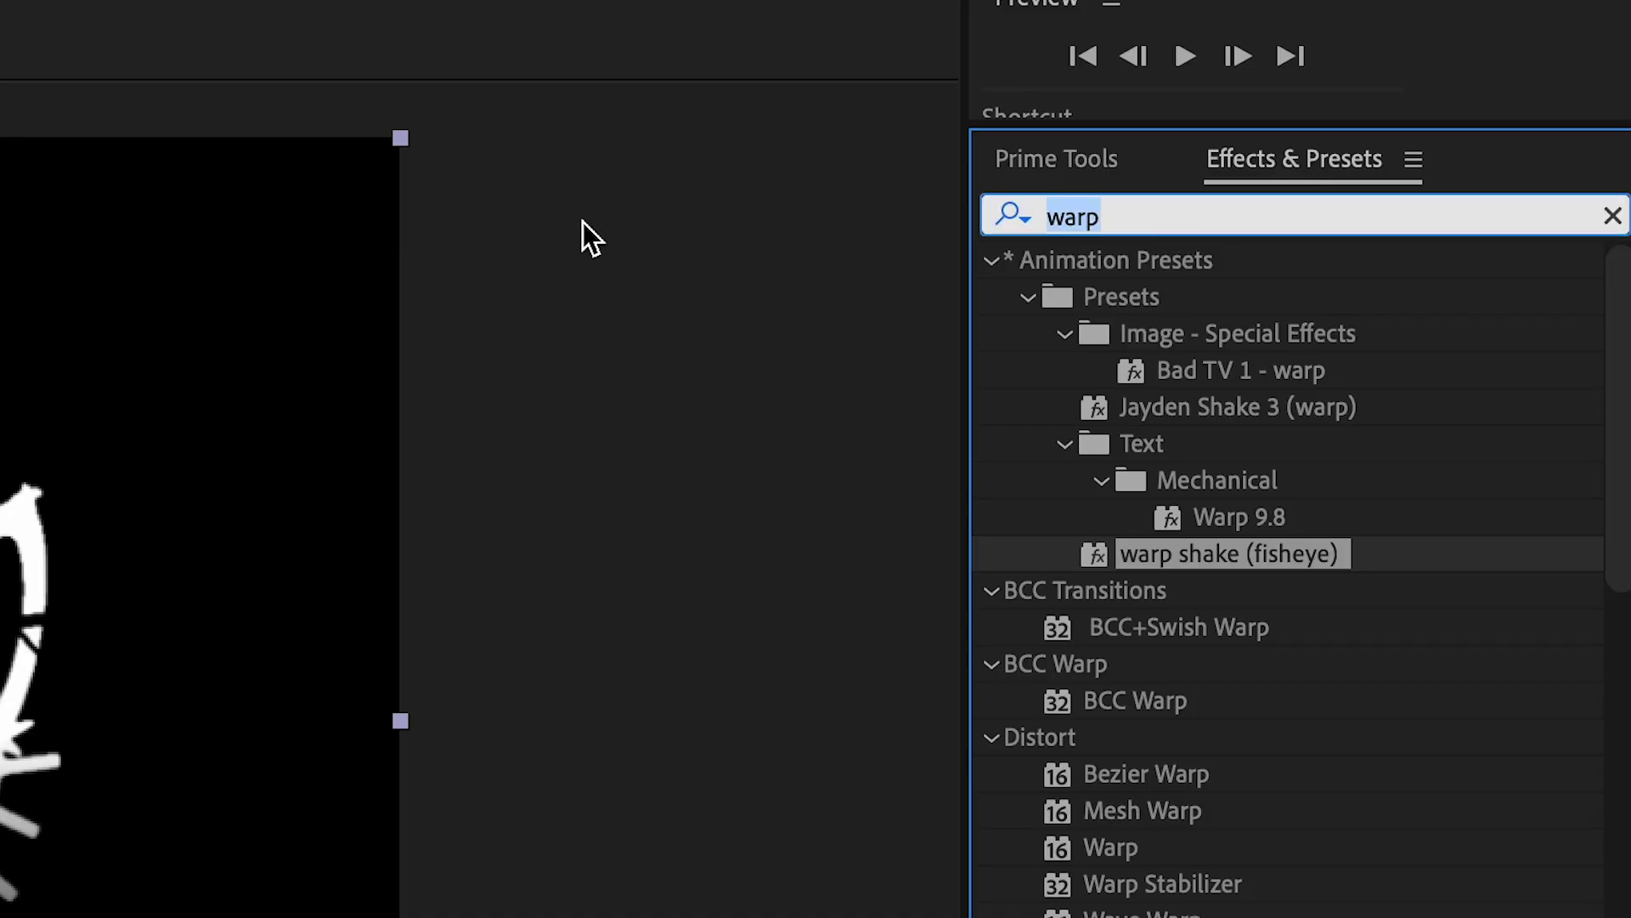
text(brightne)
double_click(1181, 376)
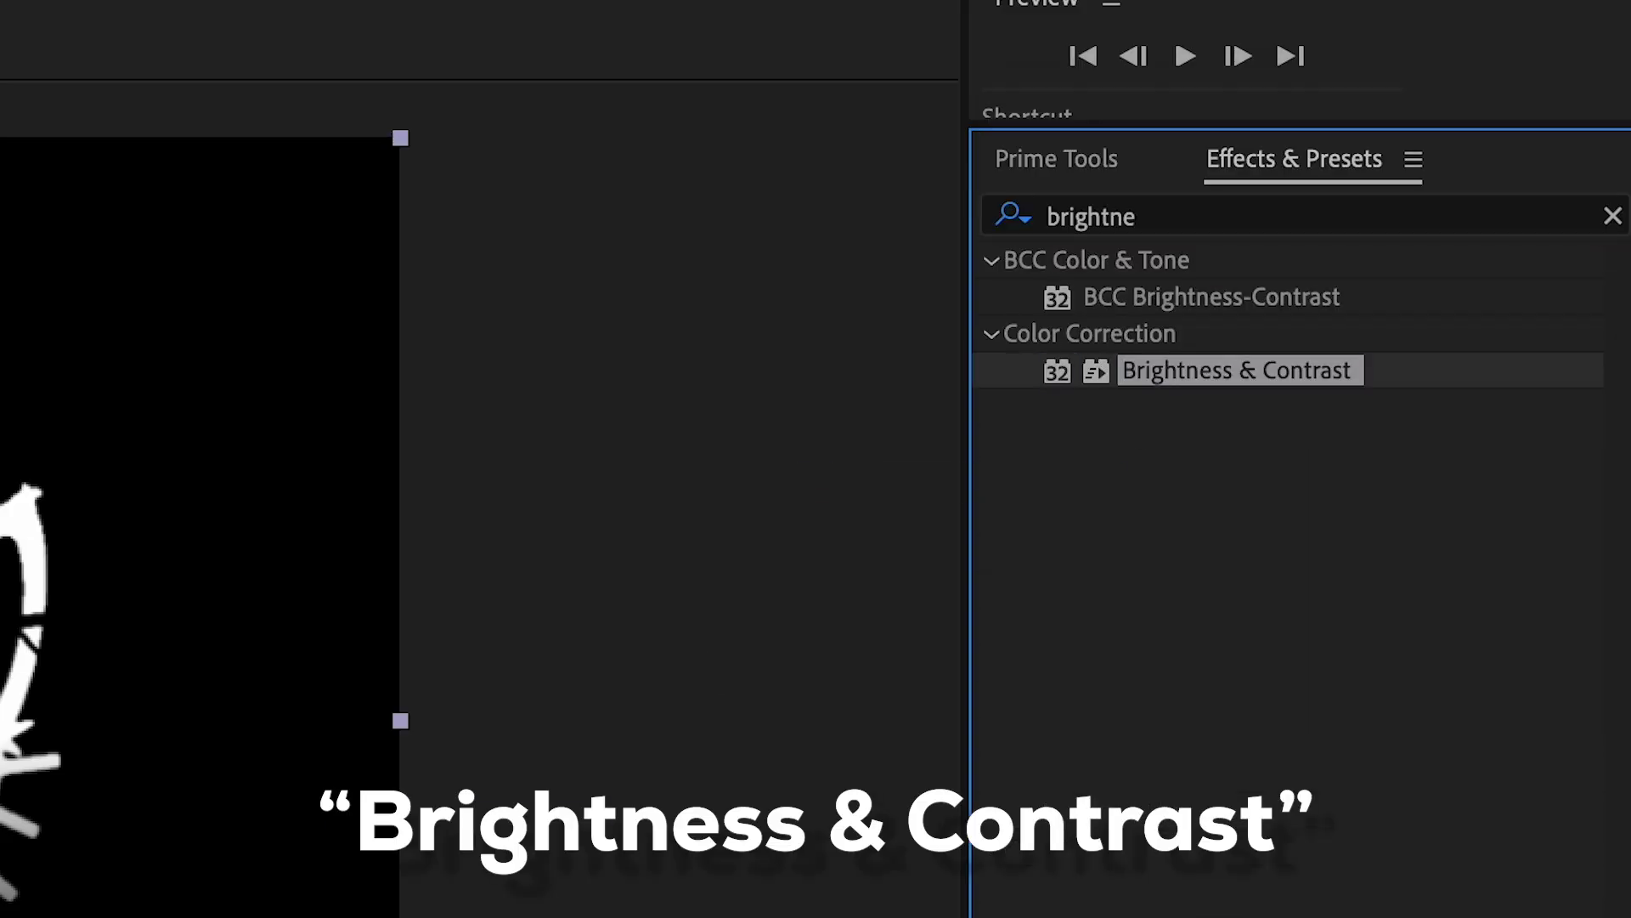
drag(1236, 371, 789, 753)
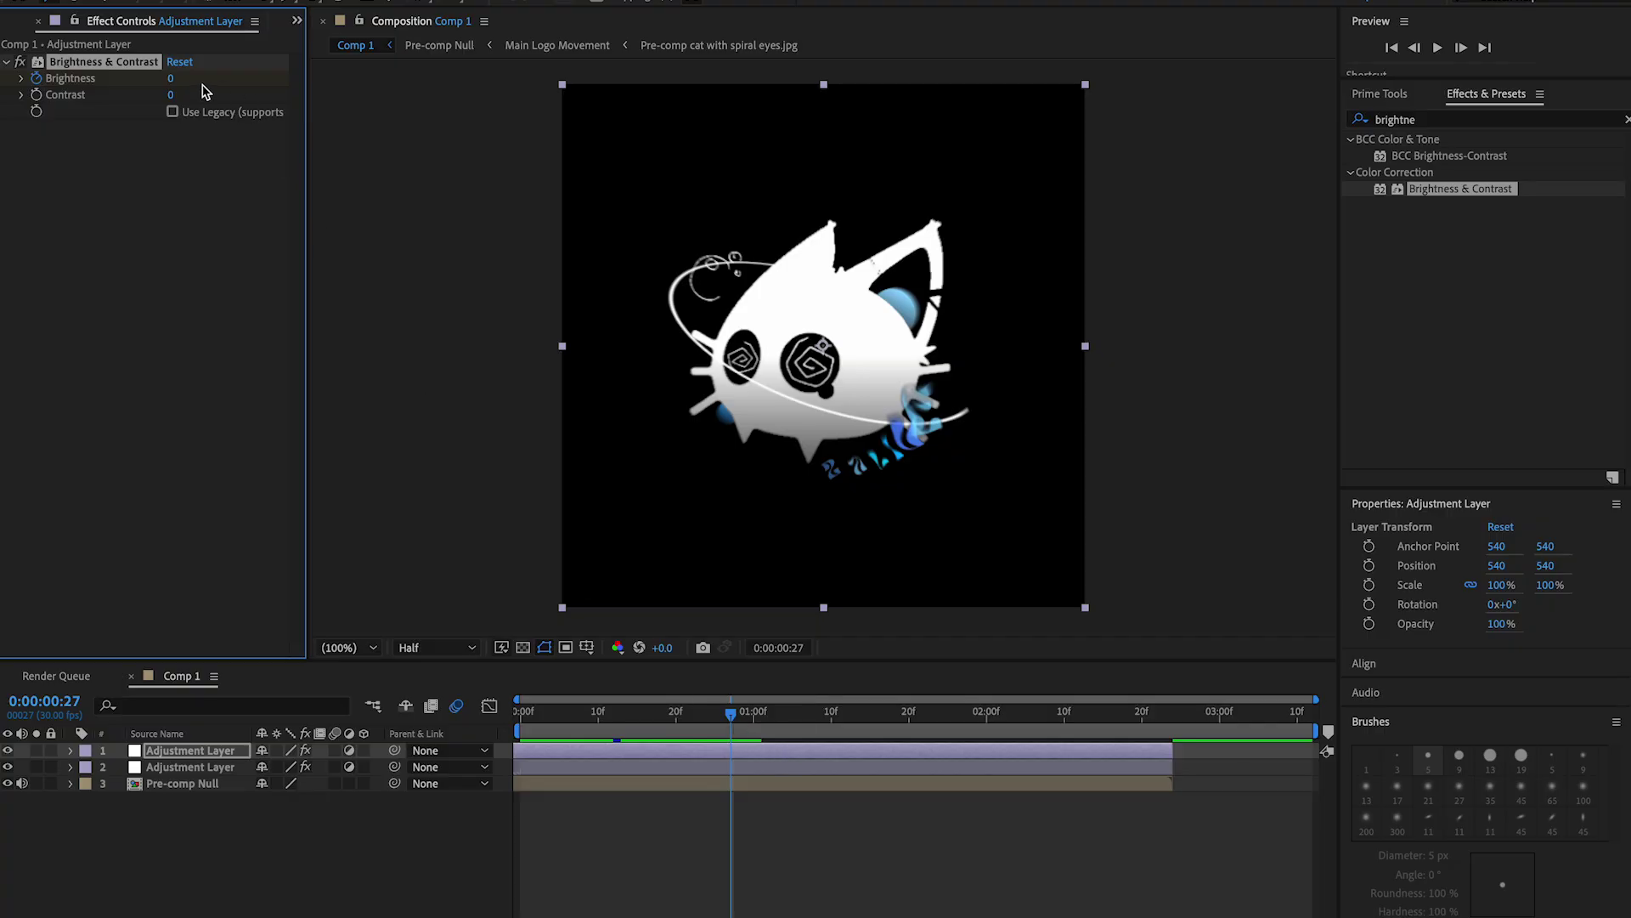
Set the Brightness keyframe at 0:00:00:27 to 22 and add another Brightness keyframe at about 0:00:01:07.
key(u)
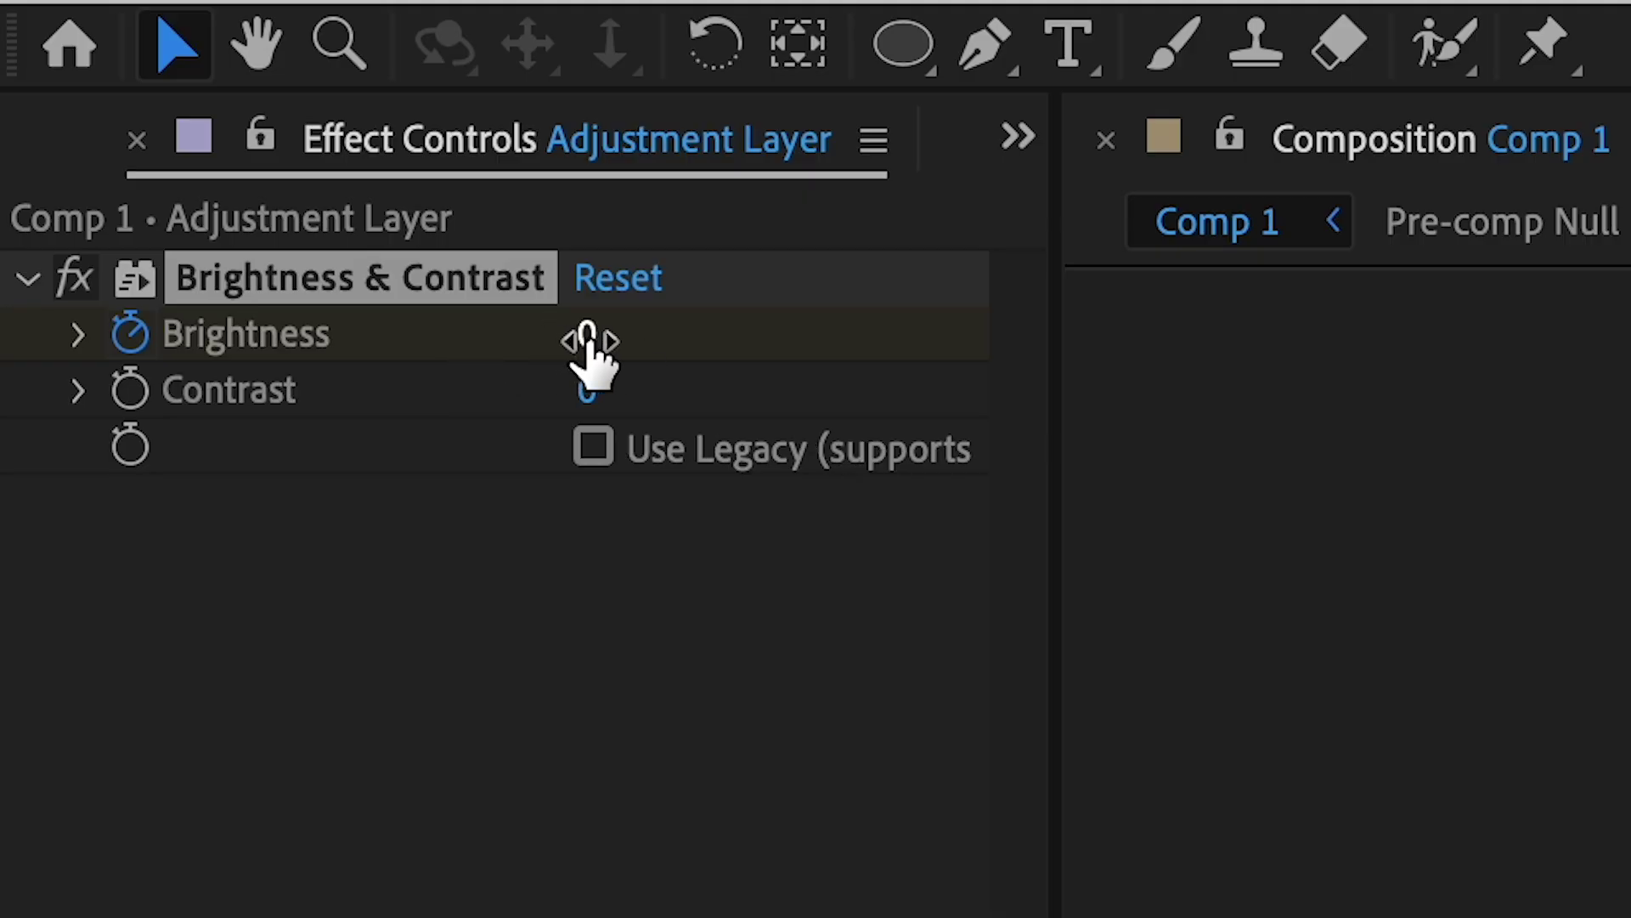
drag(588, 336, 511, 109)
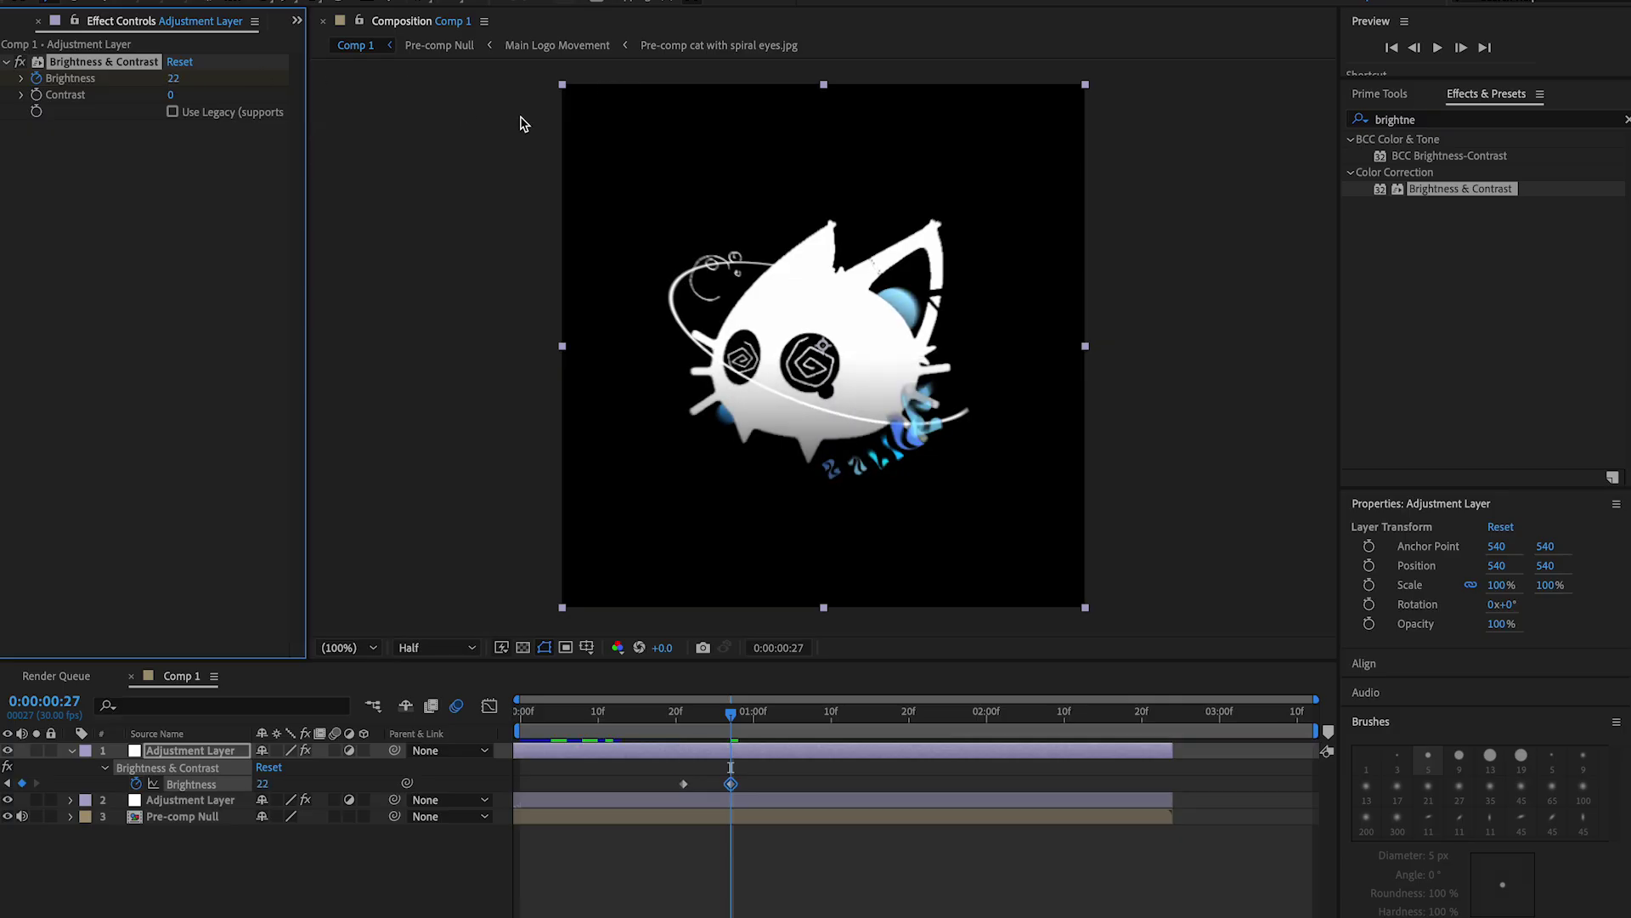
drag(732, 712, 780, 708)
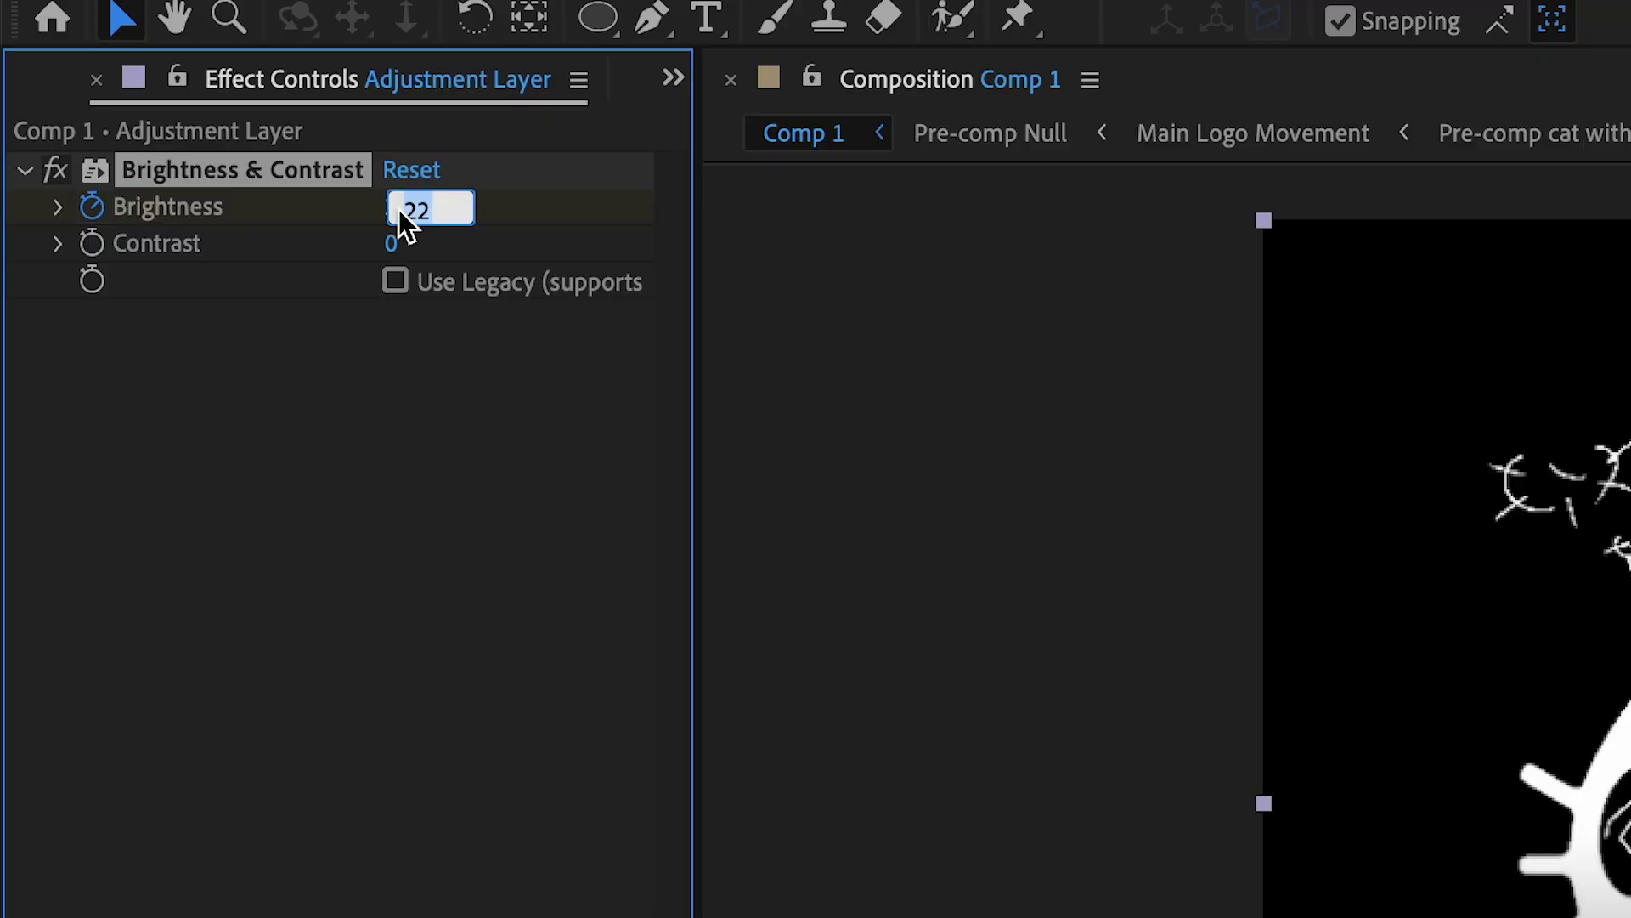
text(18)
key(Return)
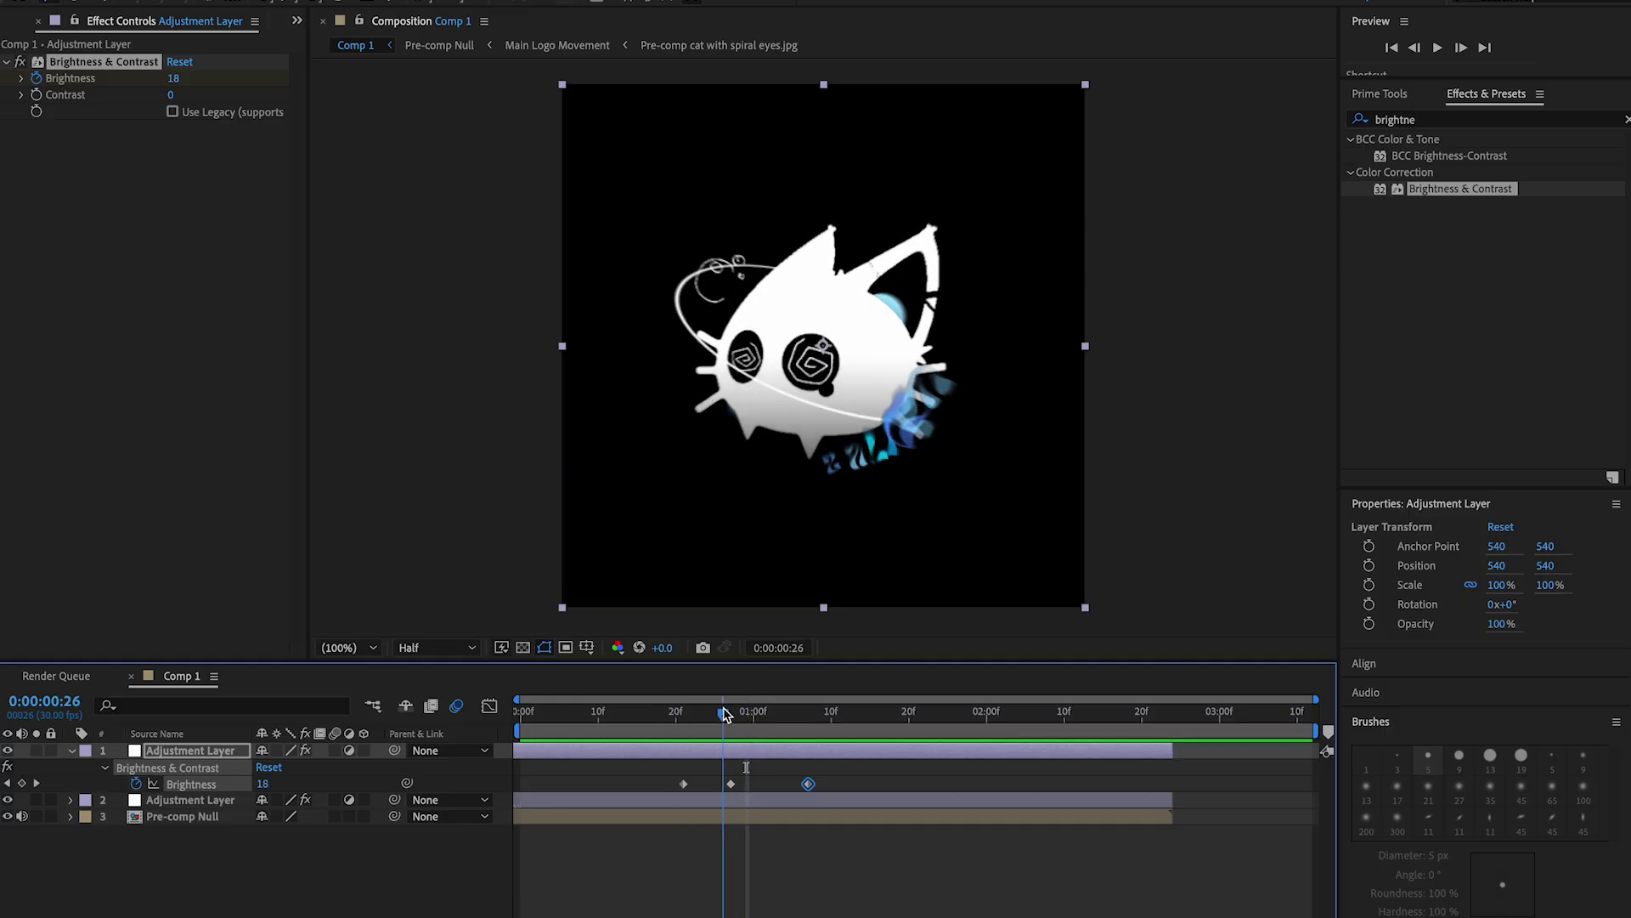
Duplicate the fisheye Warp adjustment layer and shift the copy to start at about 0:00:00:25.
click(639, 803)
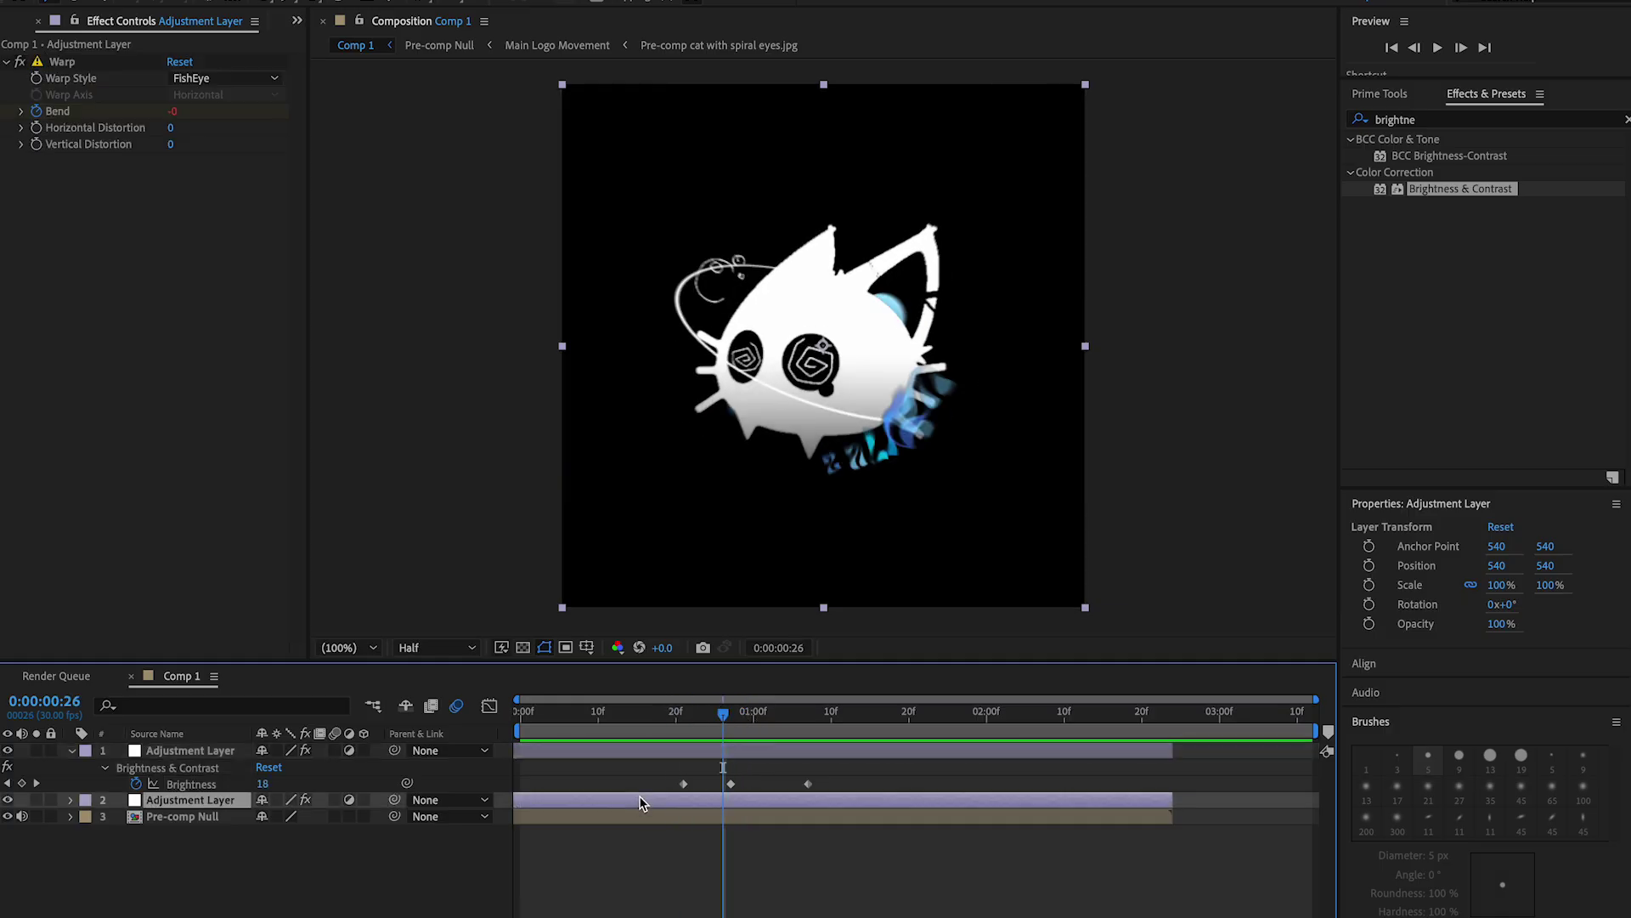
key(ctrl+d)
drag(805, 800, 938, 800)
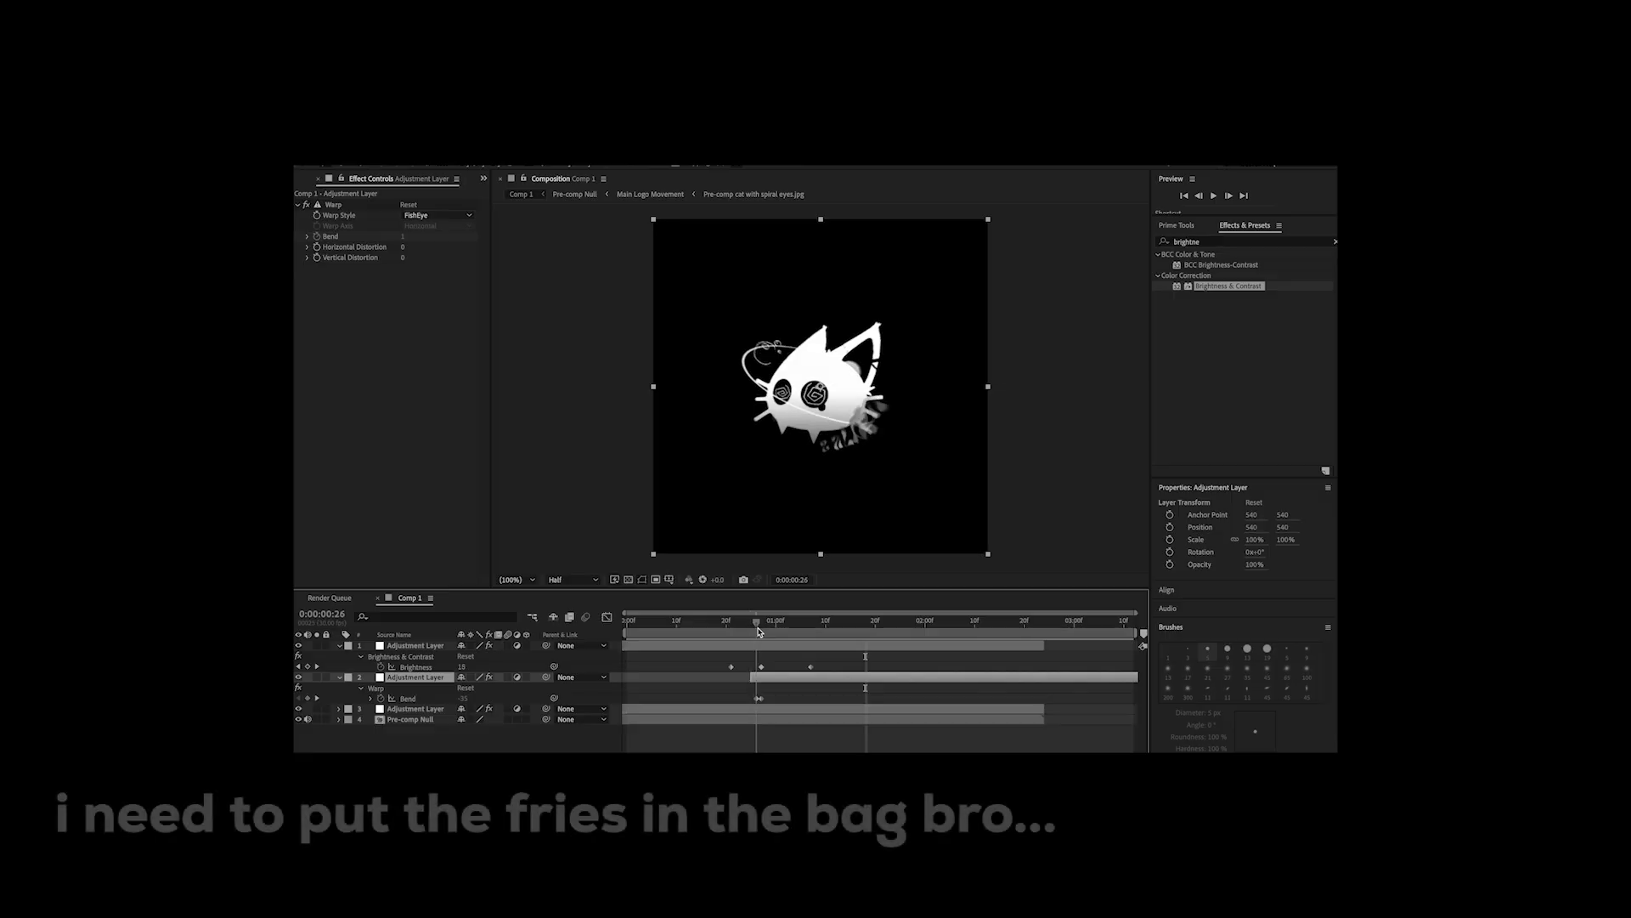
drag(746, 629, 757, 629)
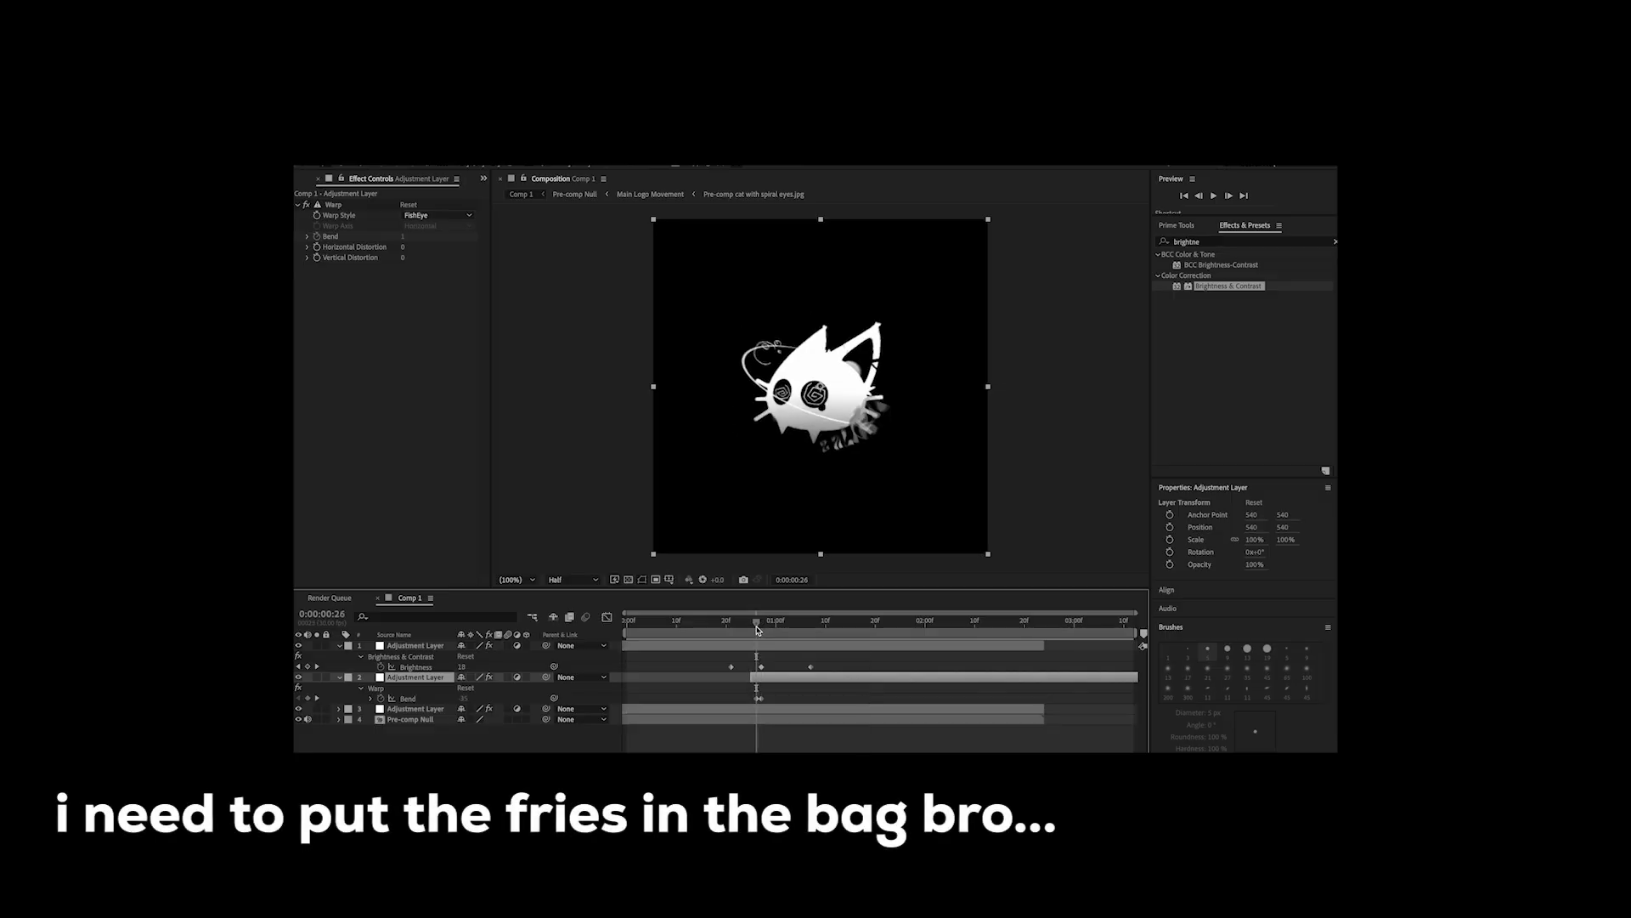
Apply the Stylize Glow effect to the short top adjustment layer and set its Glow Intensity to 0 at 0:00:00:18.
click(1225, 244)
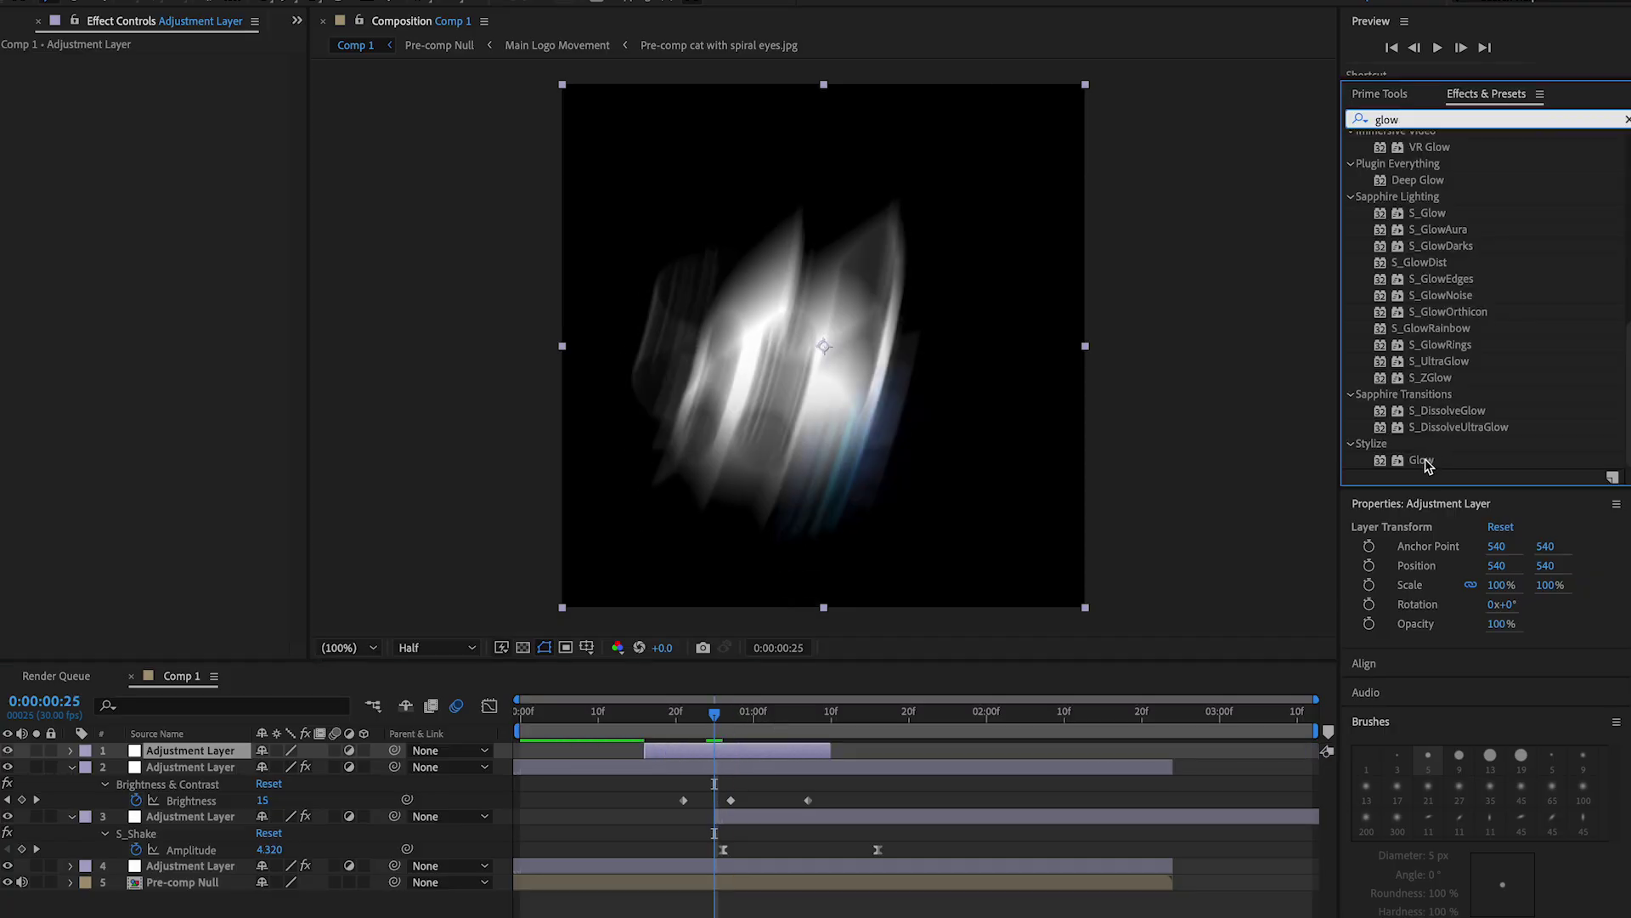
scroll(1439, 423, up, 5)
drag(1424, 461, 767, 753)
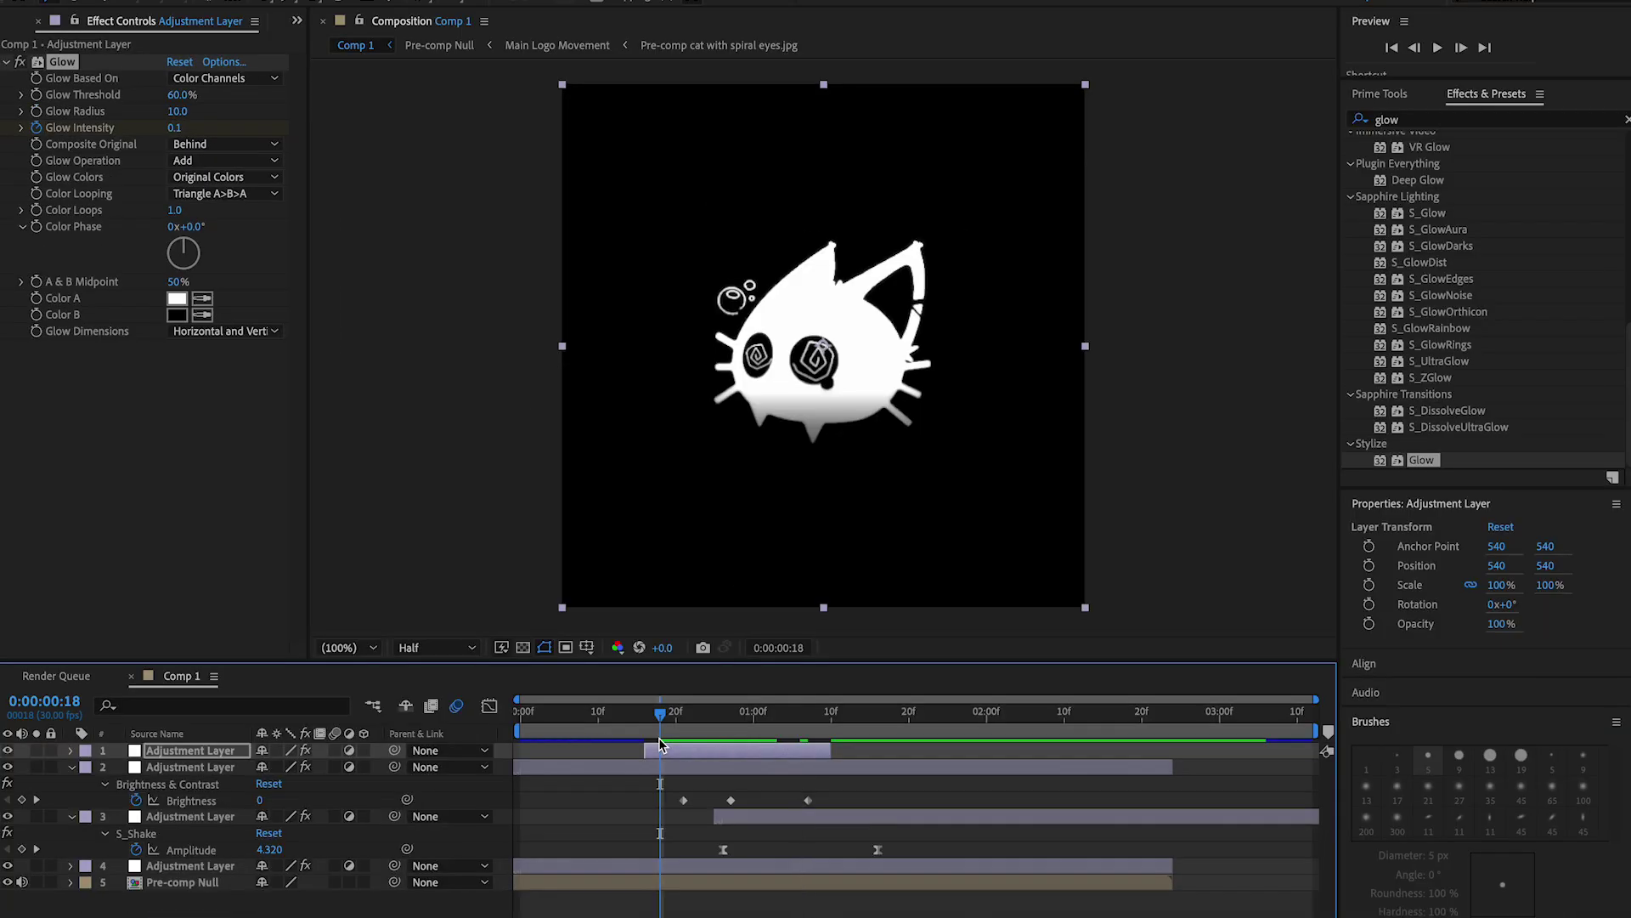
click(175, 140)
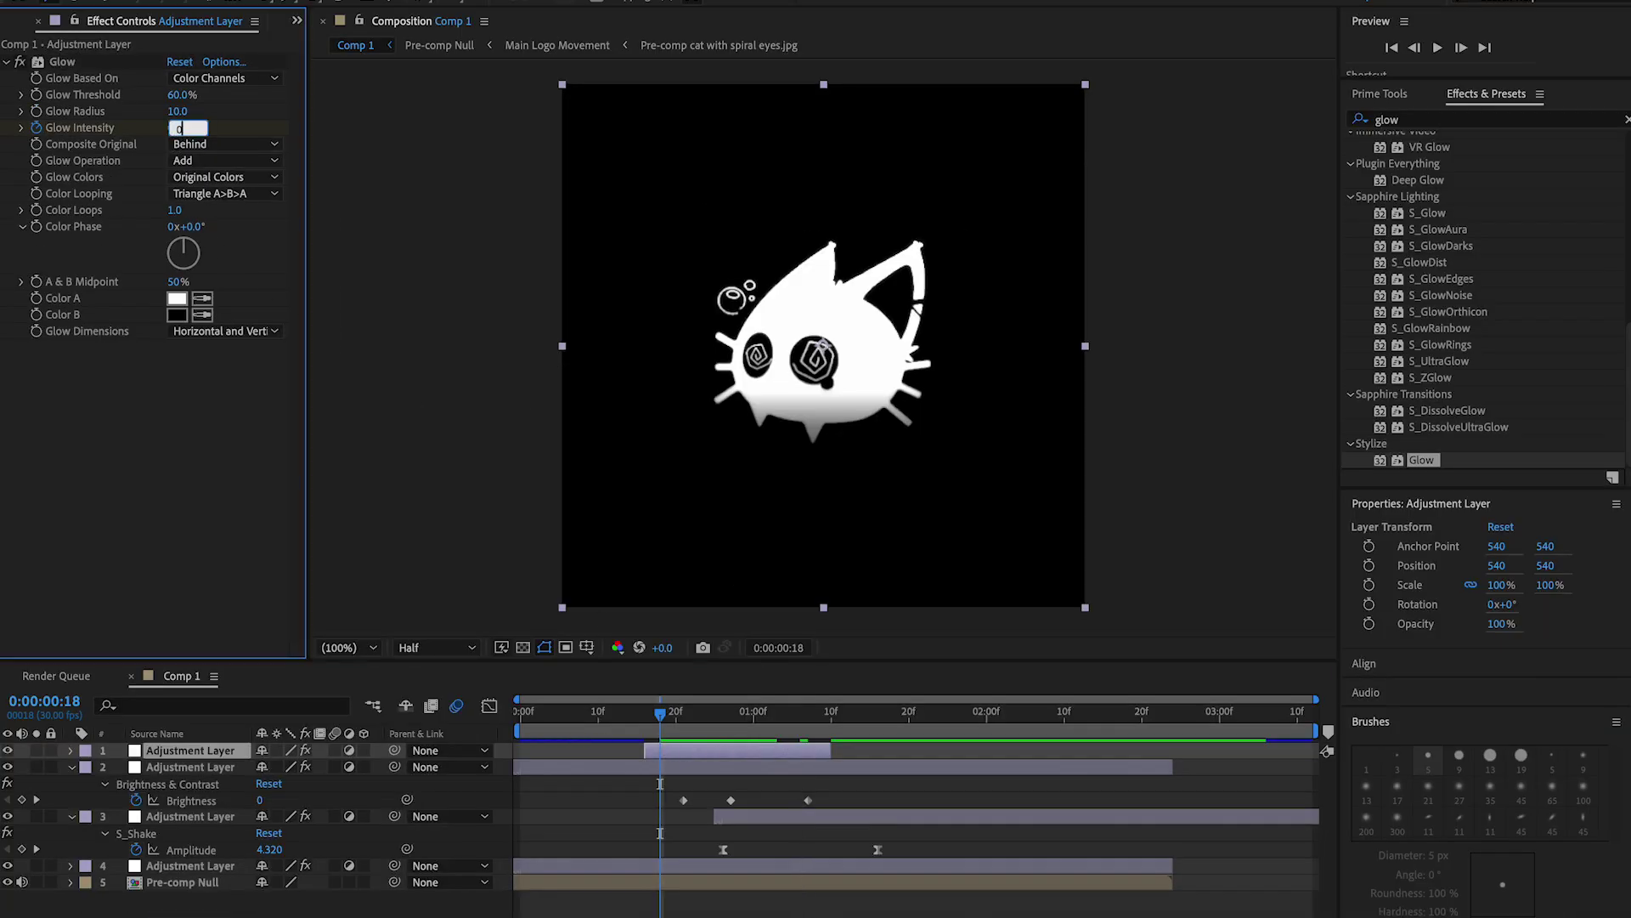
text(0)
key(Return)
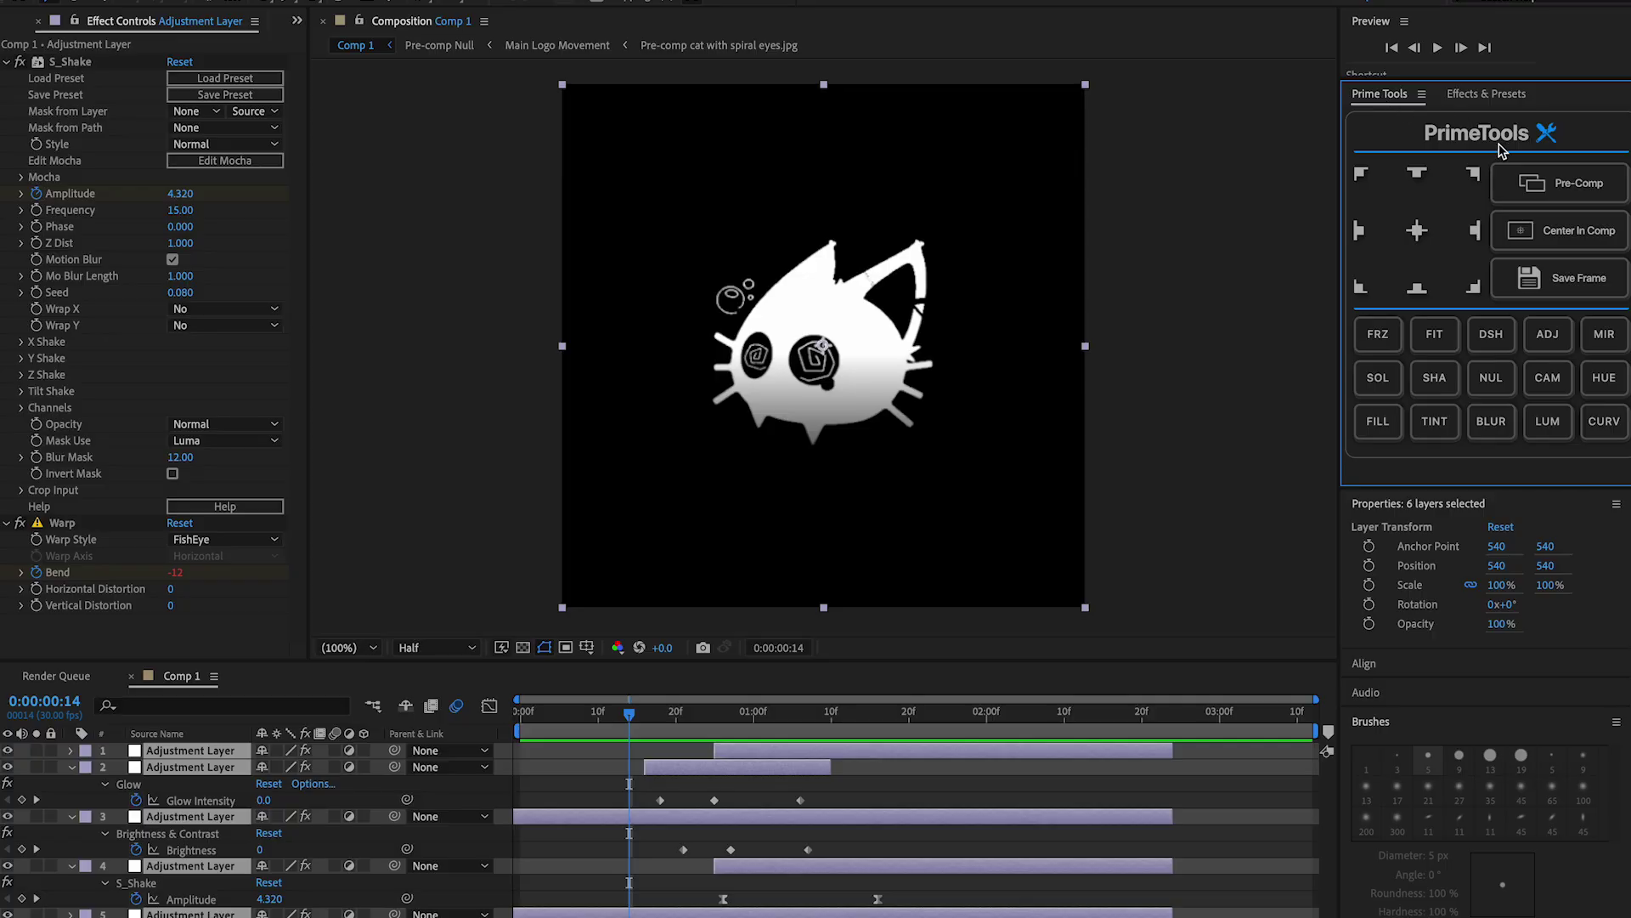
Pre-compose the six selected layers and apply the Panning preset to the resulting pre-comp.
click(1534, 196)
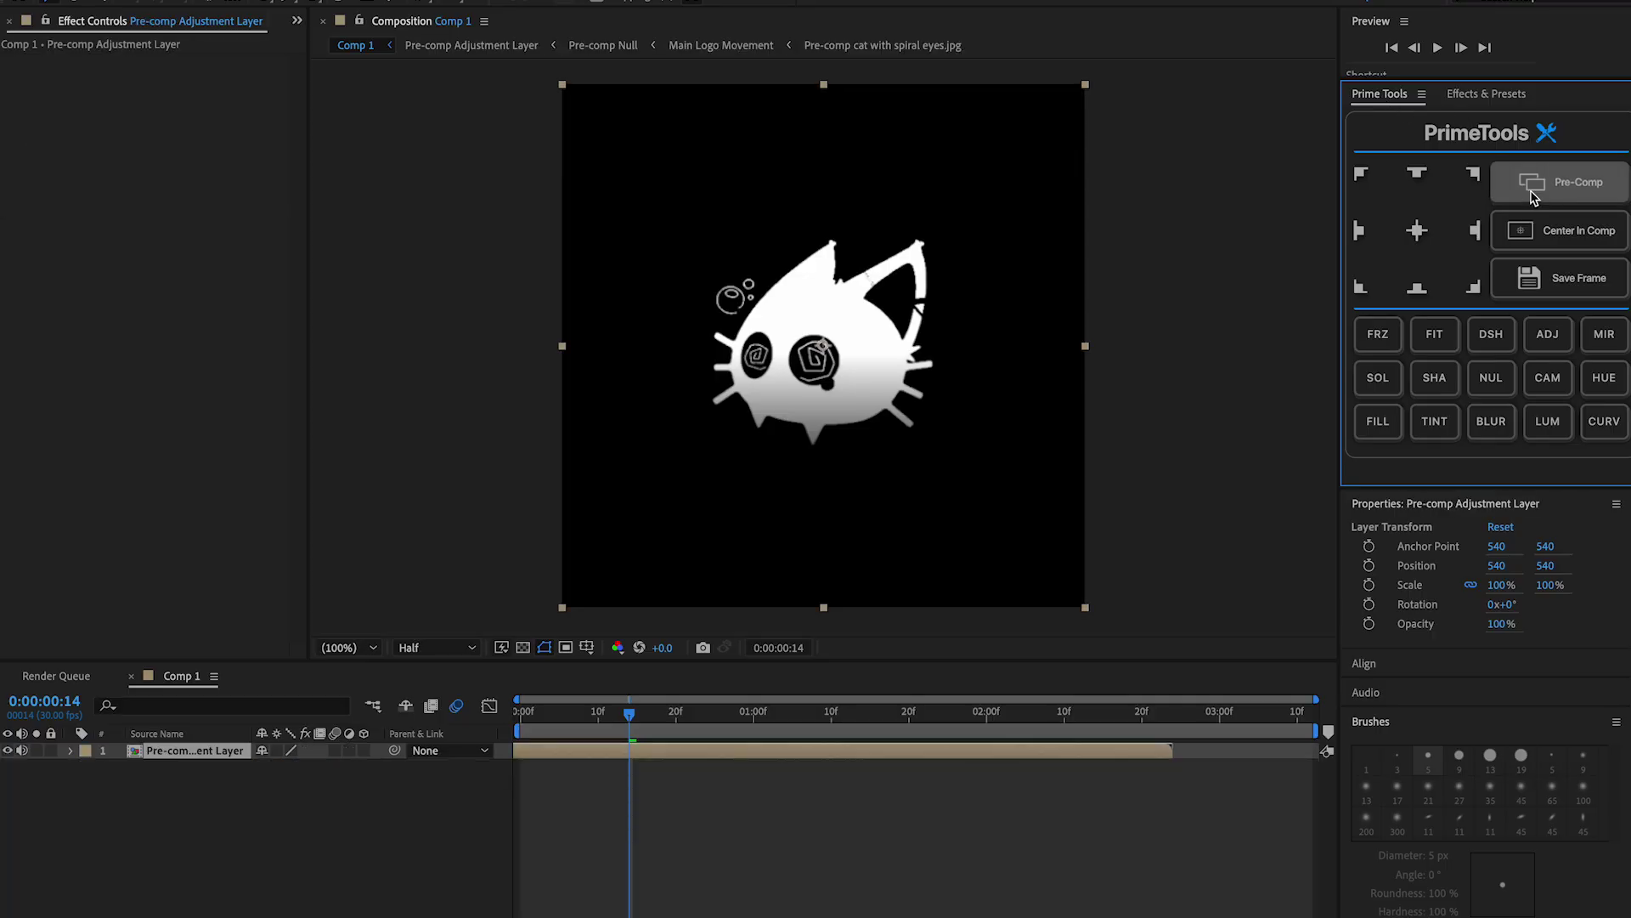
click(1486, 93)
text(pann)
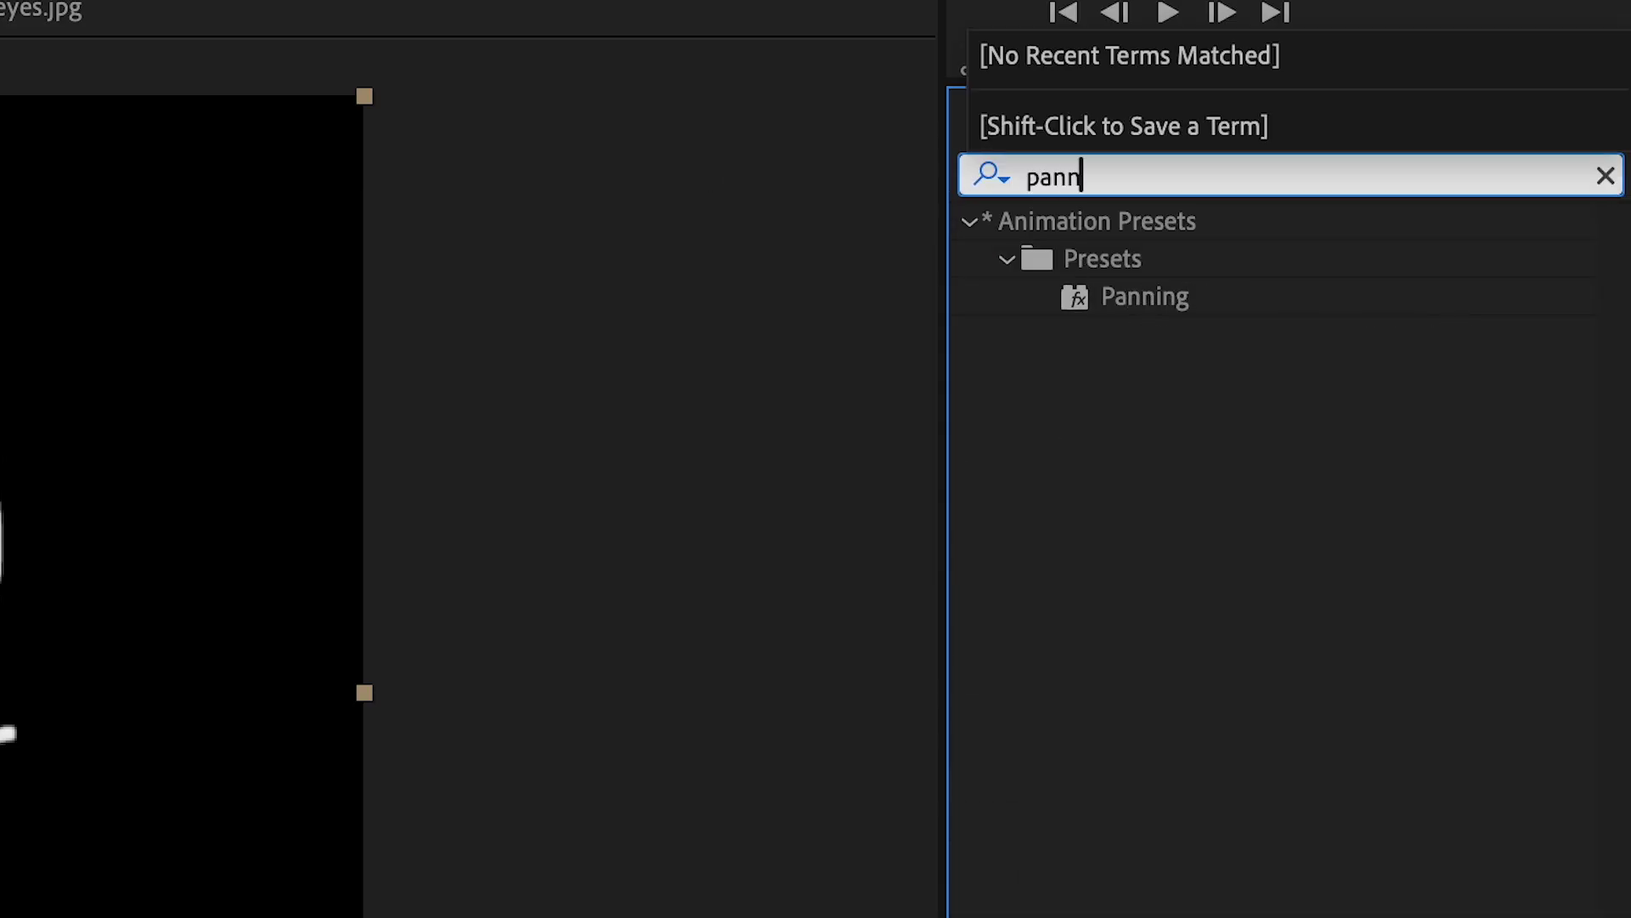
click(1268, 294)
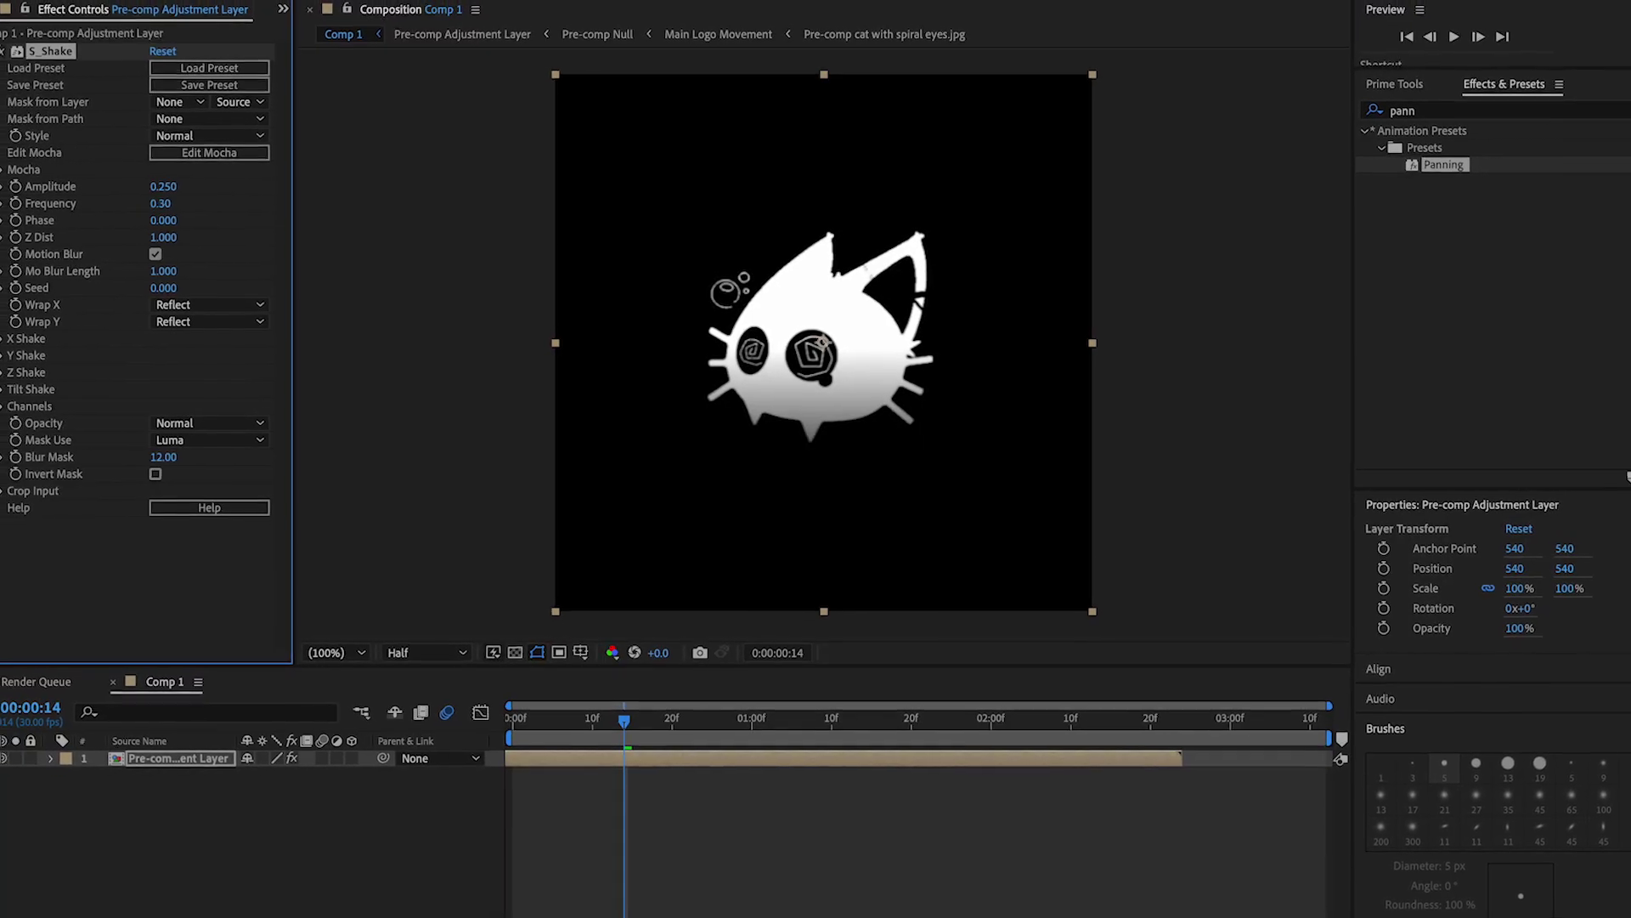
Keyframe S_Shake Frequency at 1.40 and Amplitude at 0.250 around 0:00:00:16, and paste those keyframes farther along the timeline.
drag(160, 204, 170, 204)
key(space)
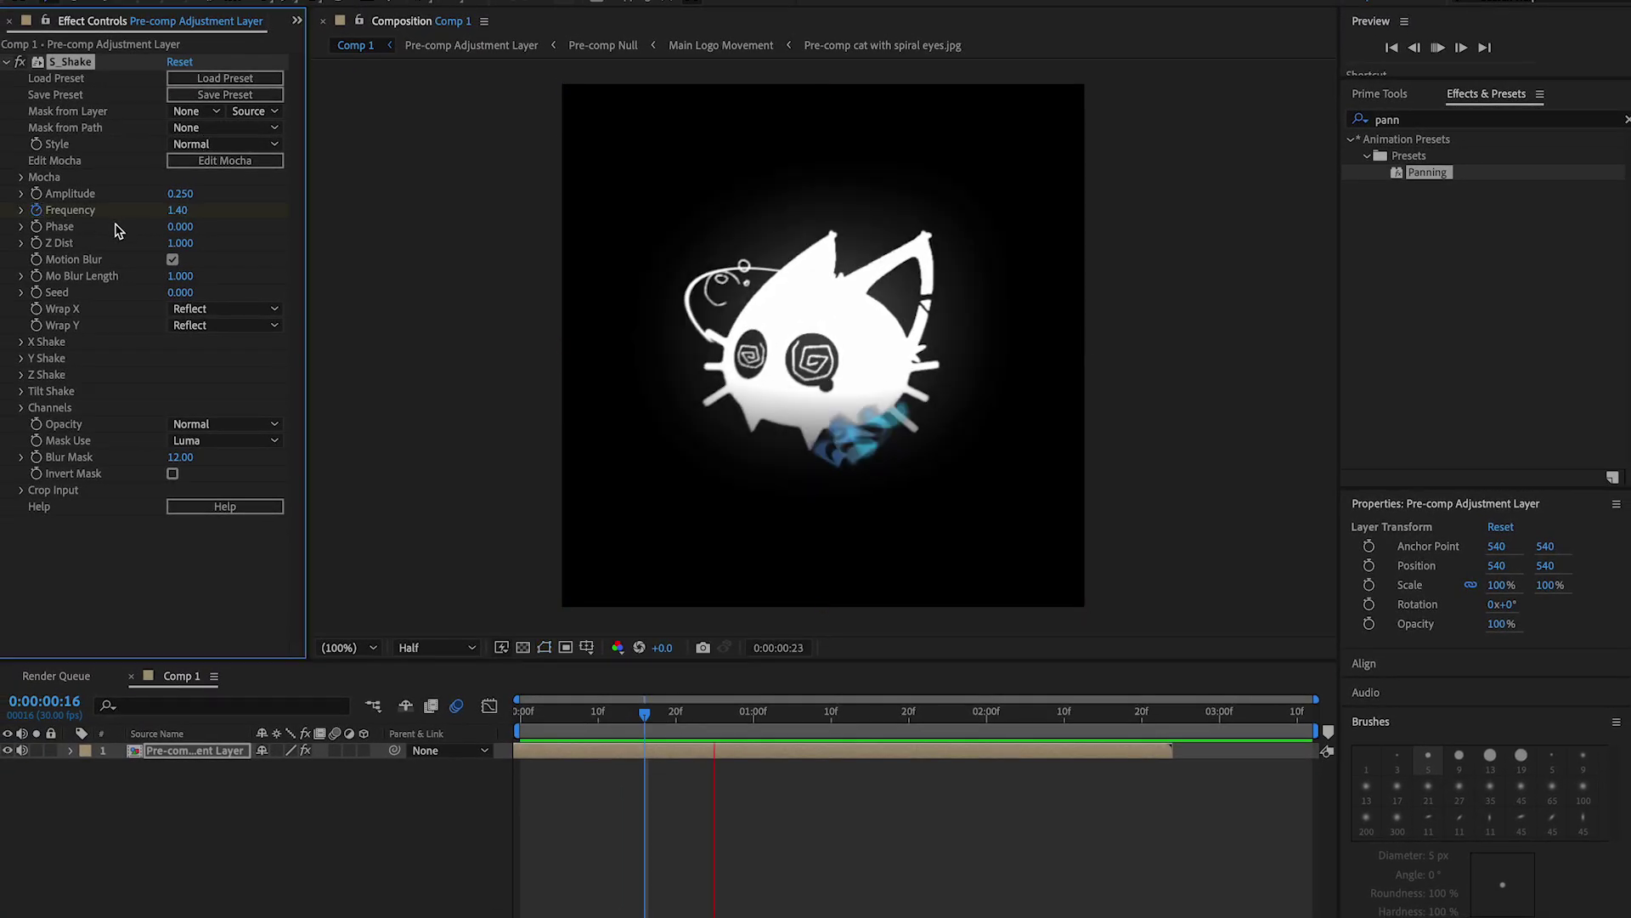
drag(180, 211, 204, 210)
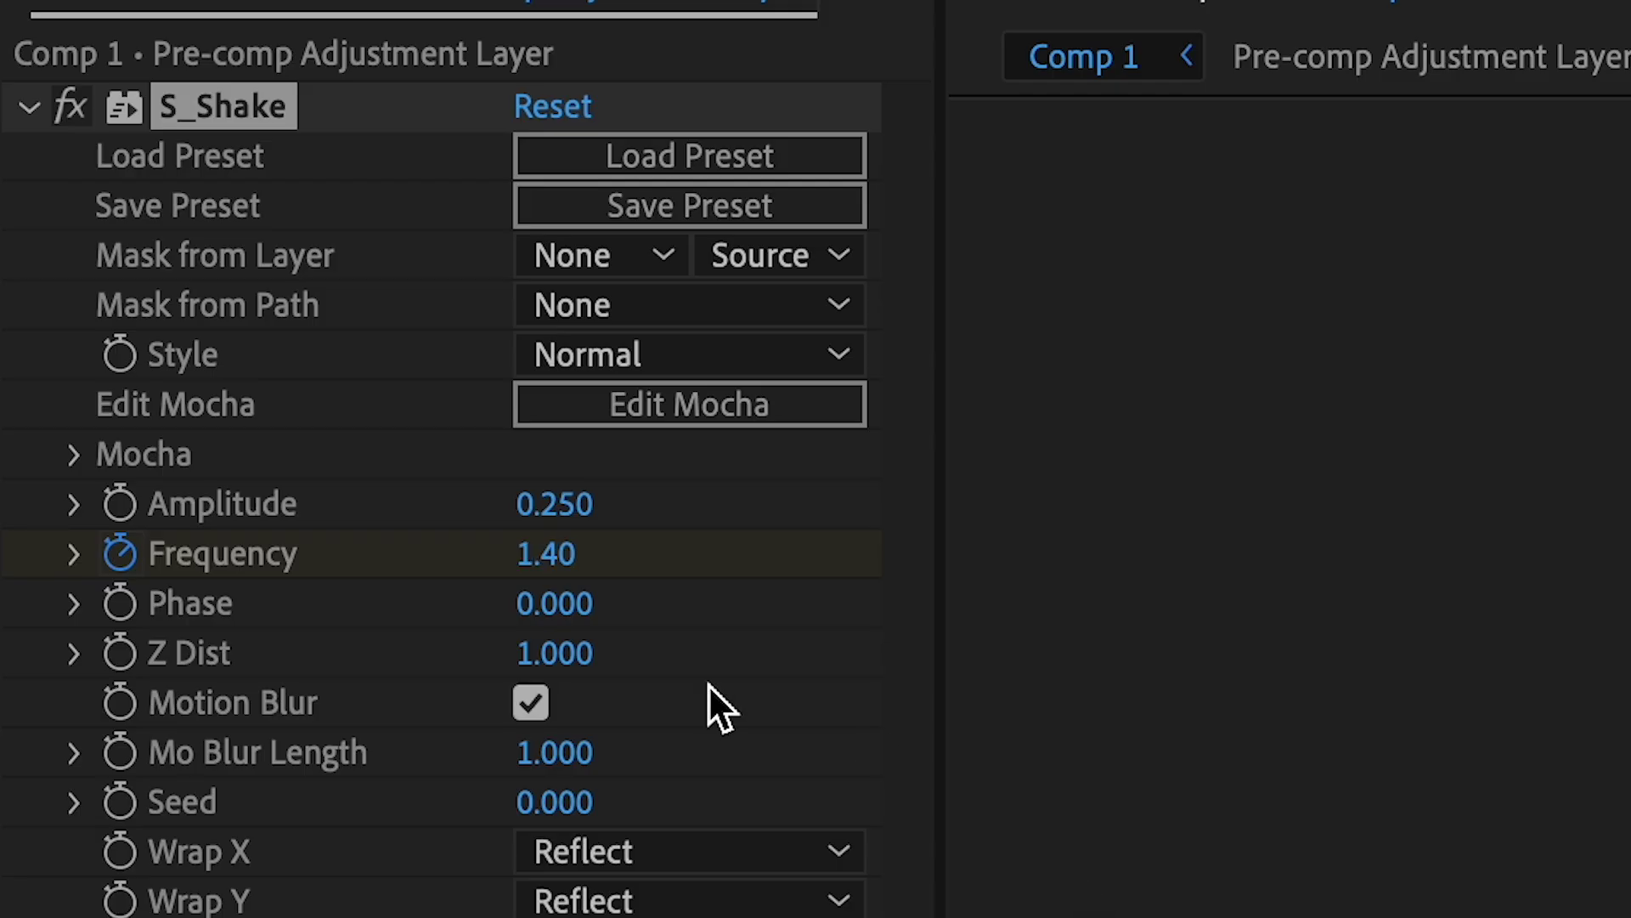
drag(677, 724, 186, 741)
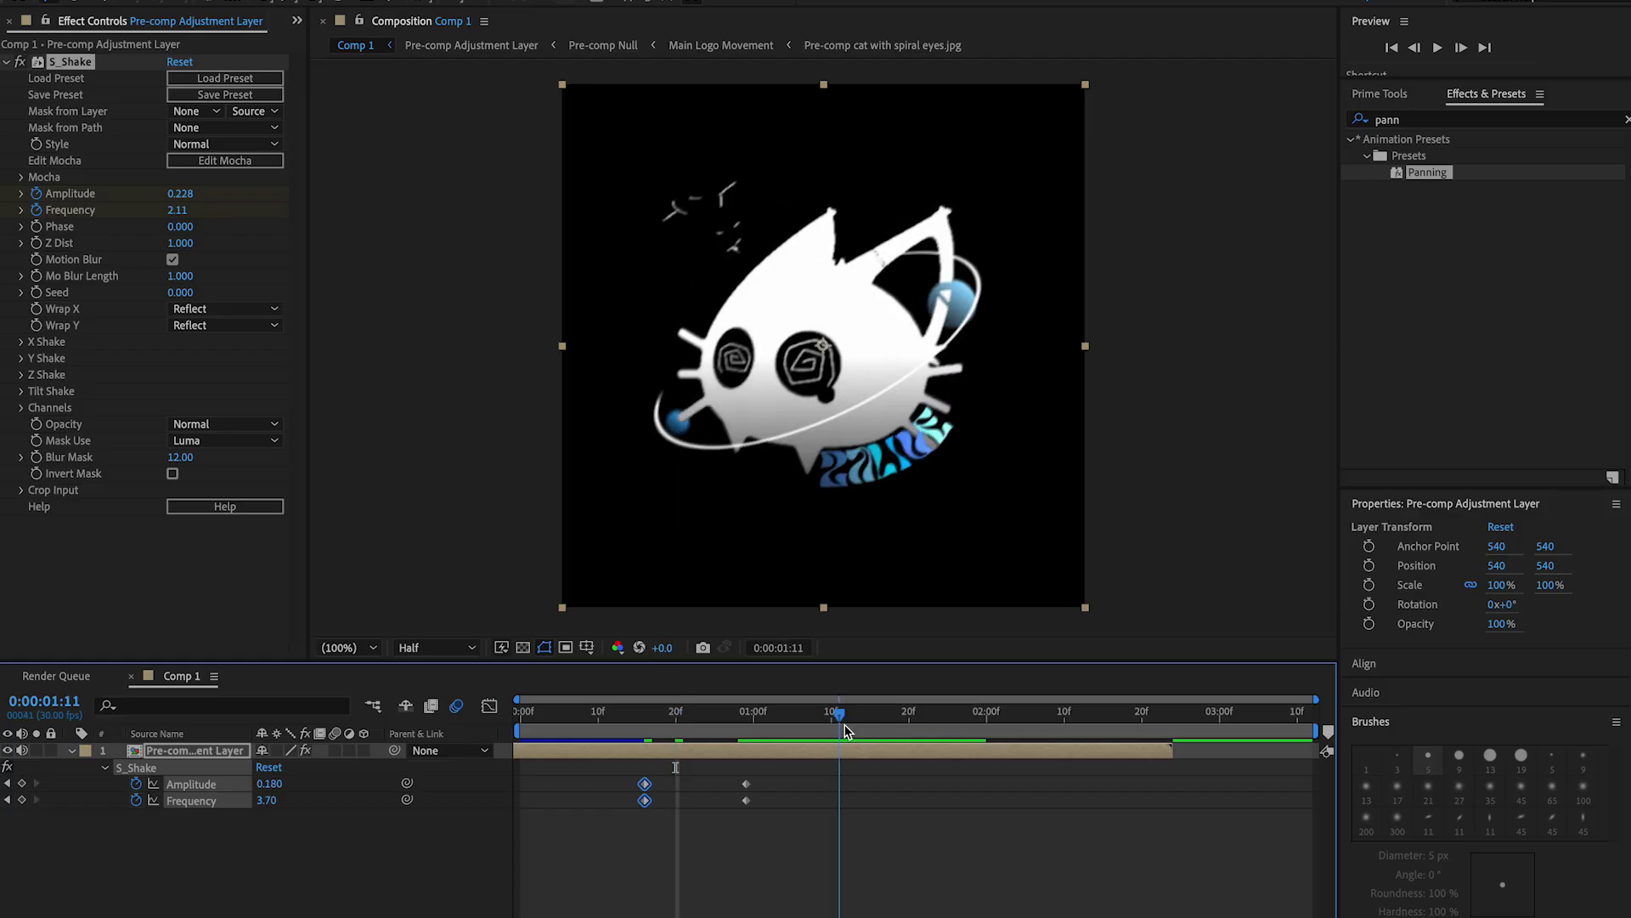
key(super+v)
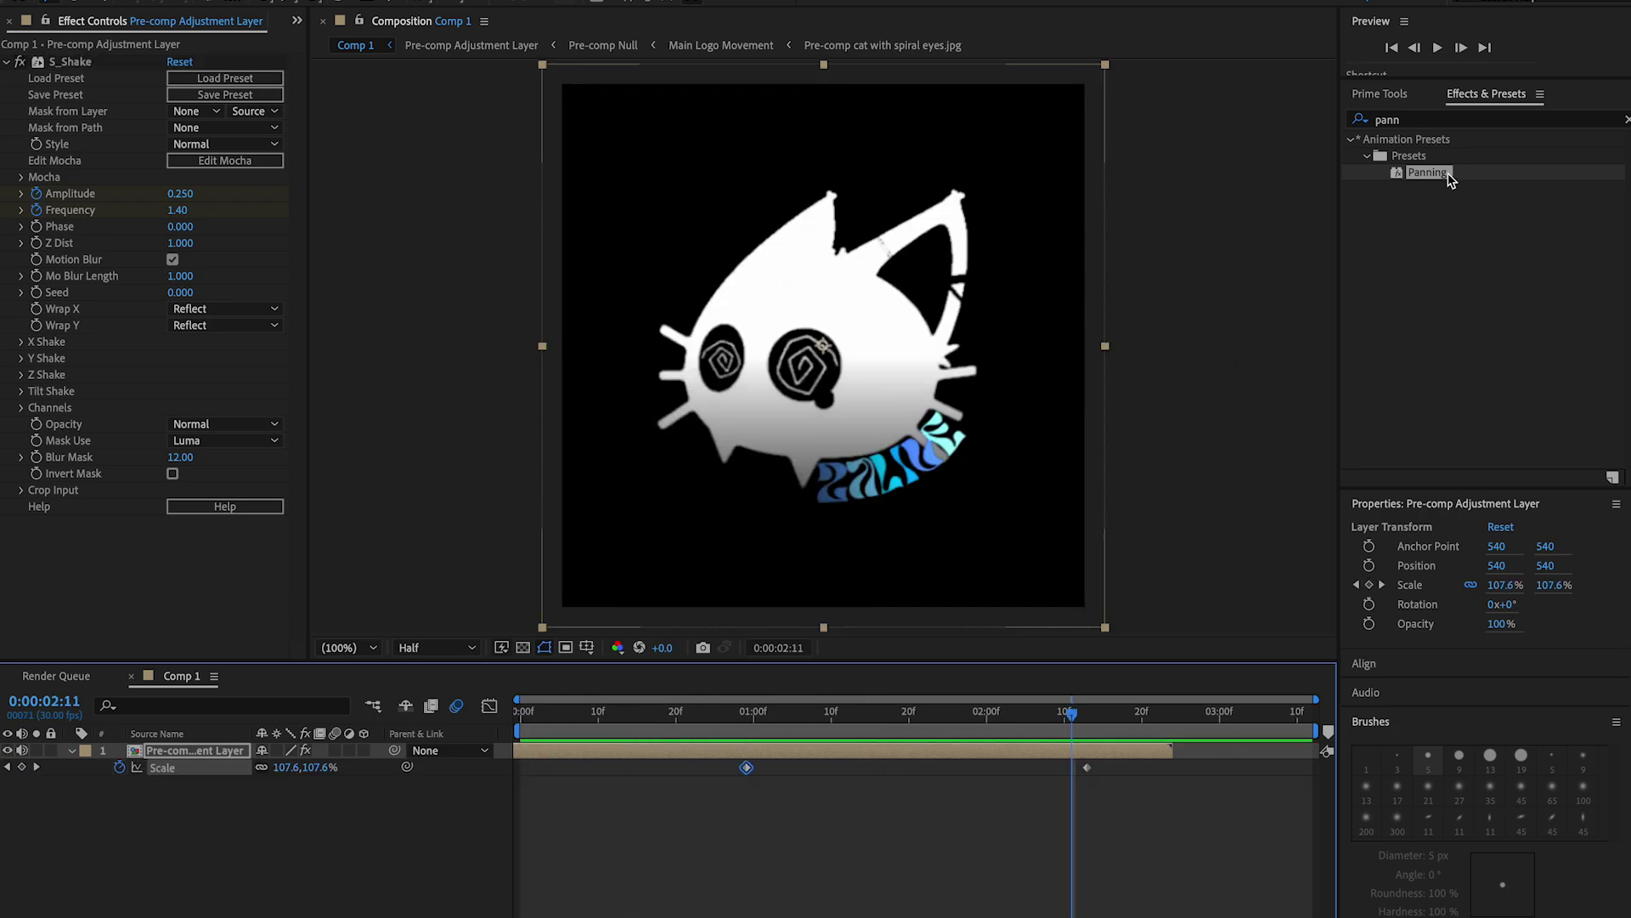
Pre-compose the scaled Pre-comp Adjustment Layer again and apply RSMB Pro motion blur to it.
click(1385, 94)
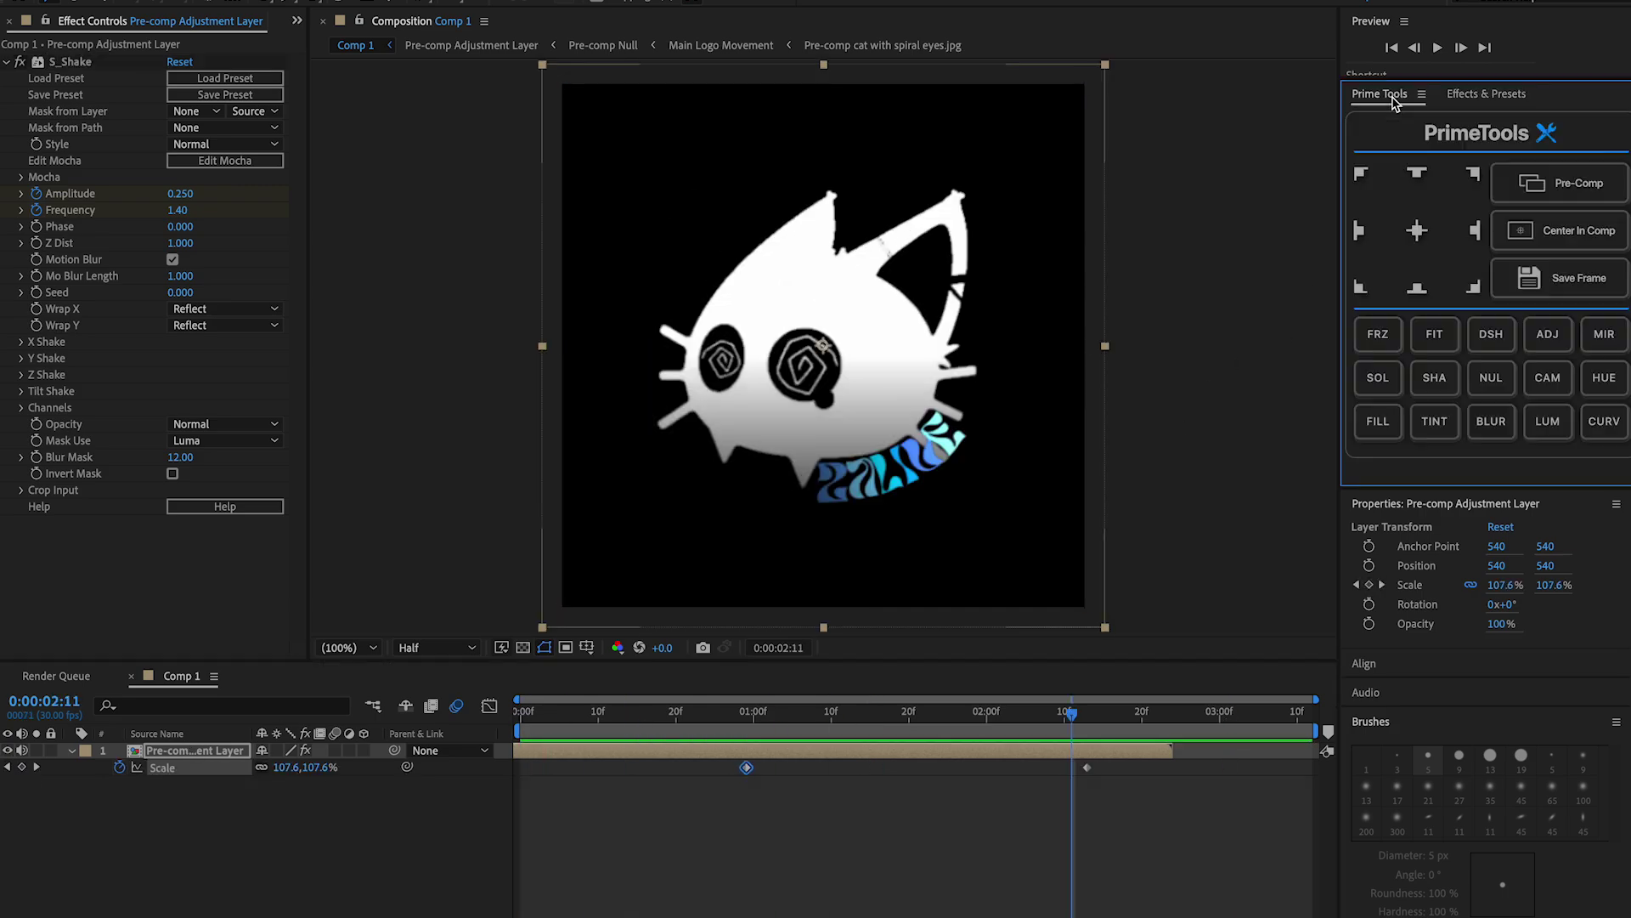
click(1531, 179)
click(1487, 94)
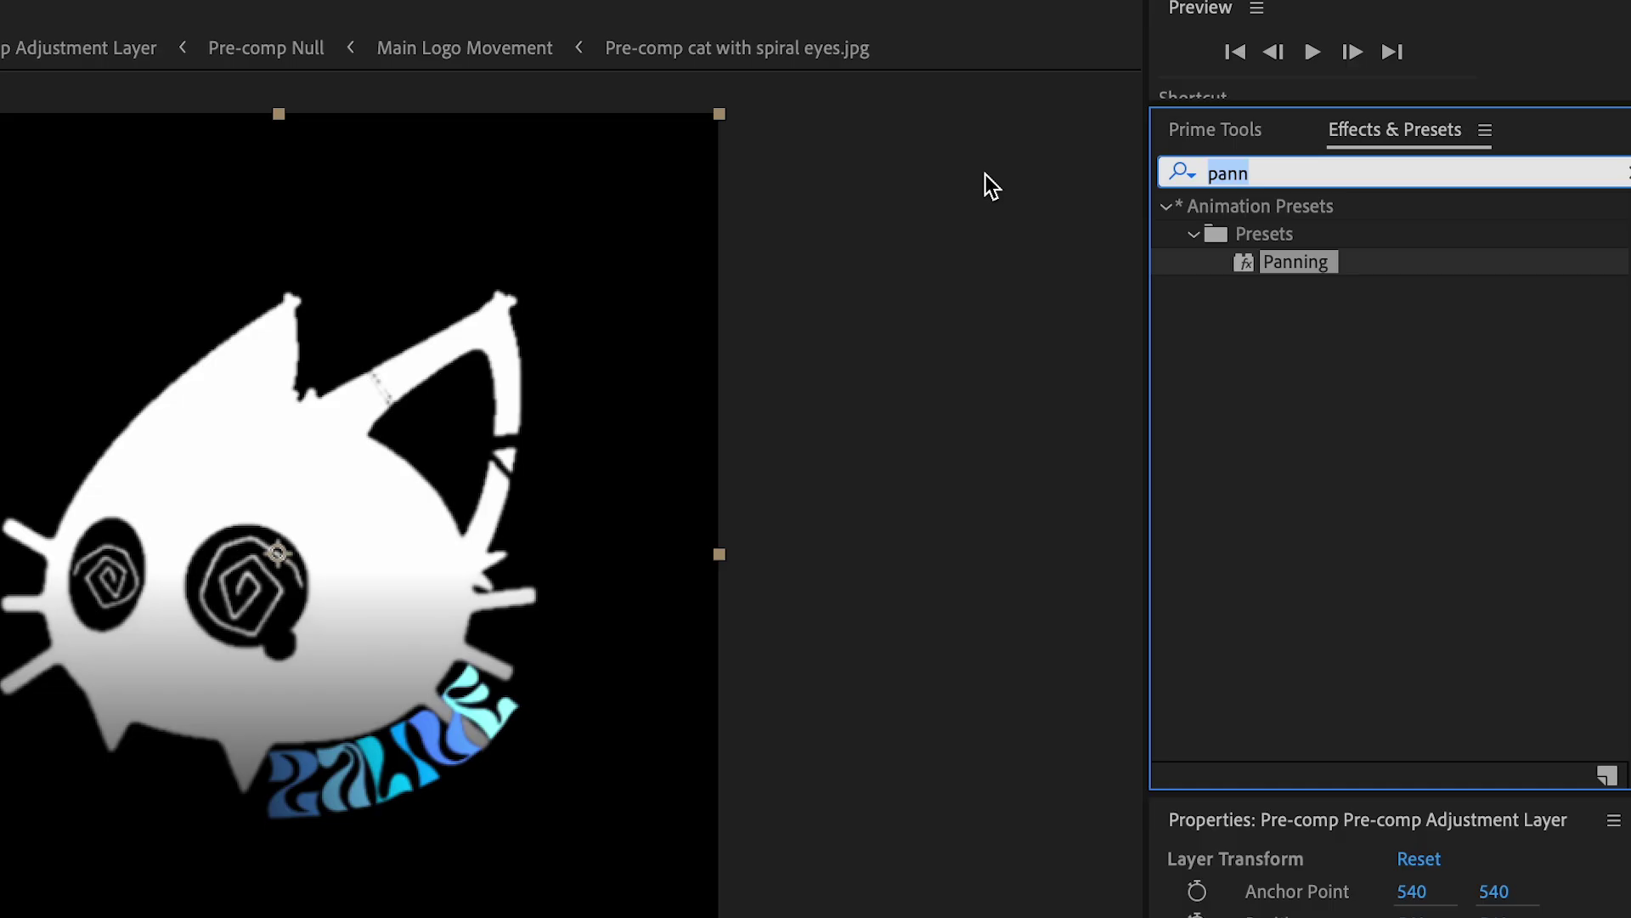
text(rsmb)
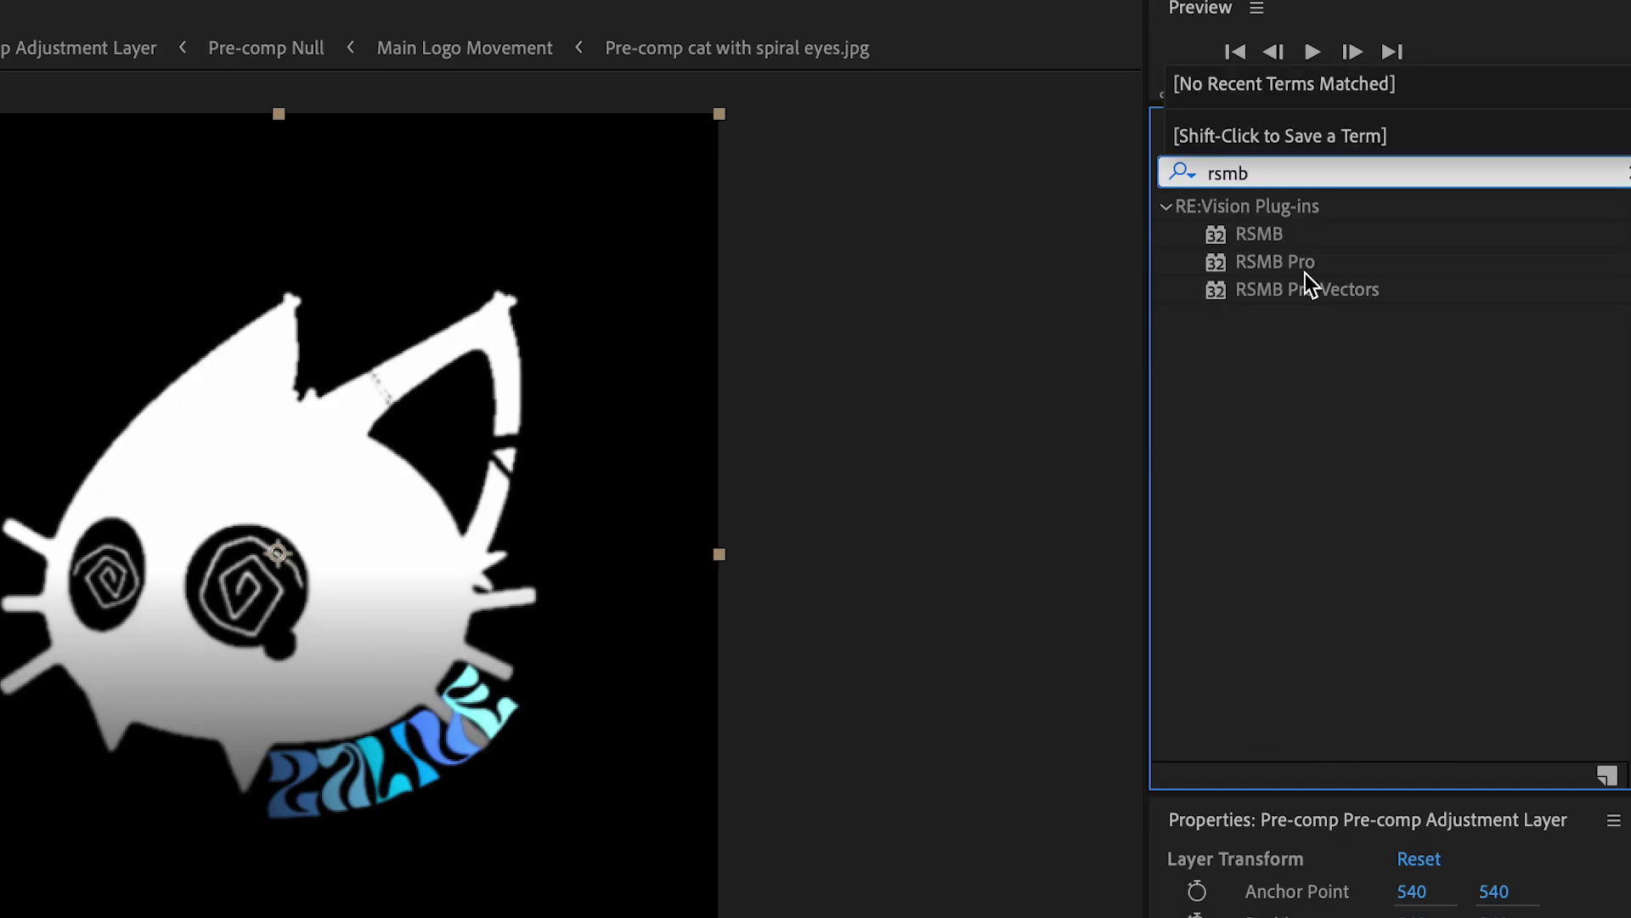
drag(1301, 264, 654, 913)
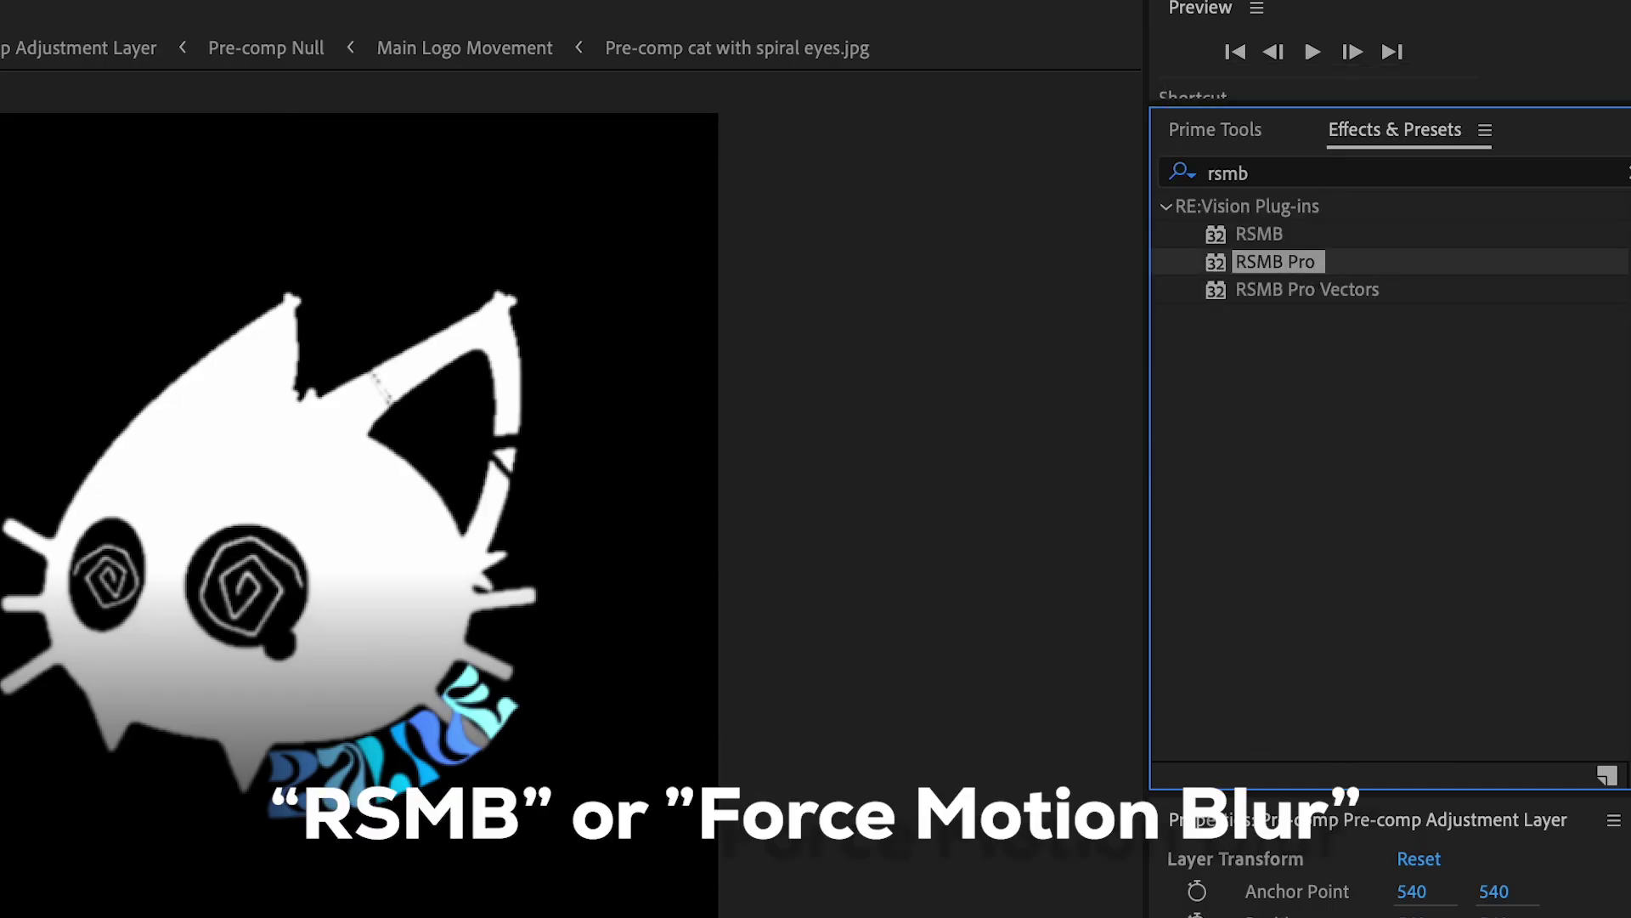
Apply the S_TimeWarpRGB, Deep Glow and S_Flicker effects to the nested pre-comp.
key(super+f)
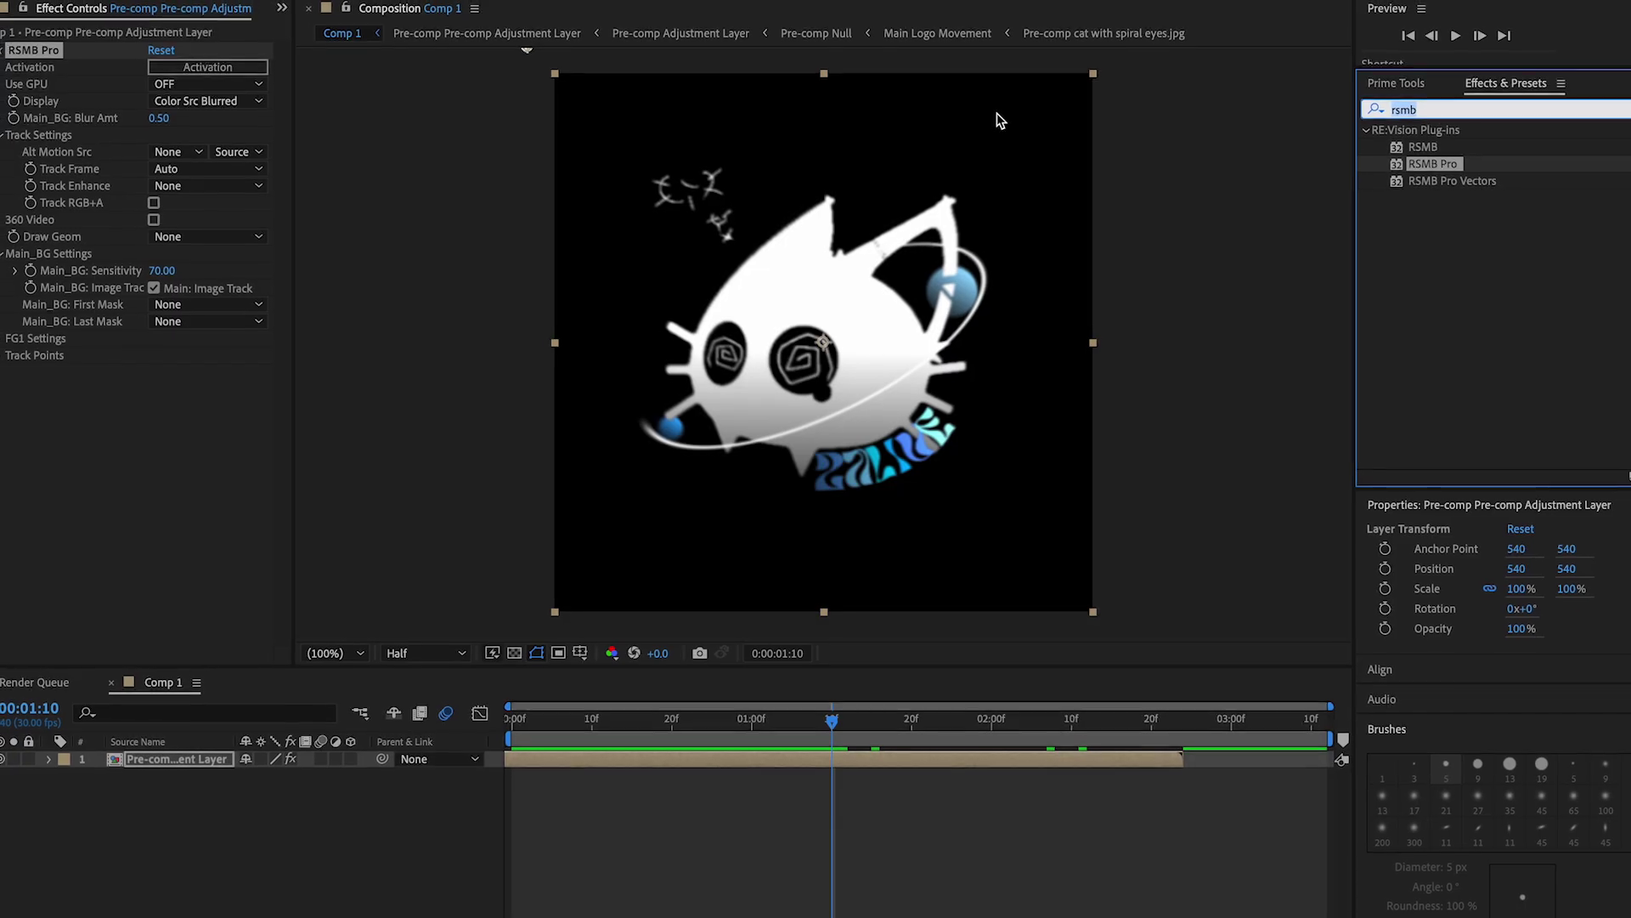
text(rgb)
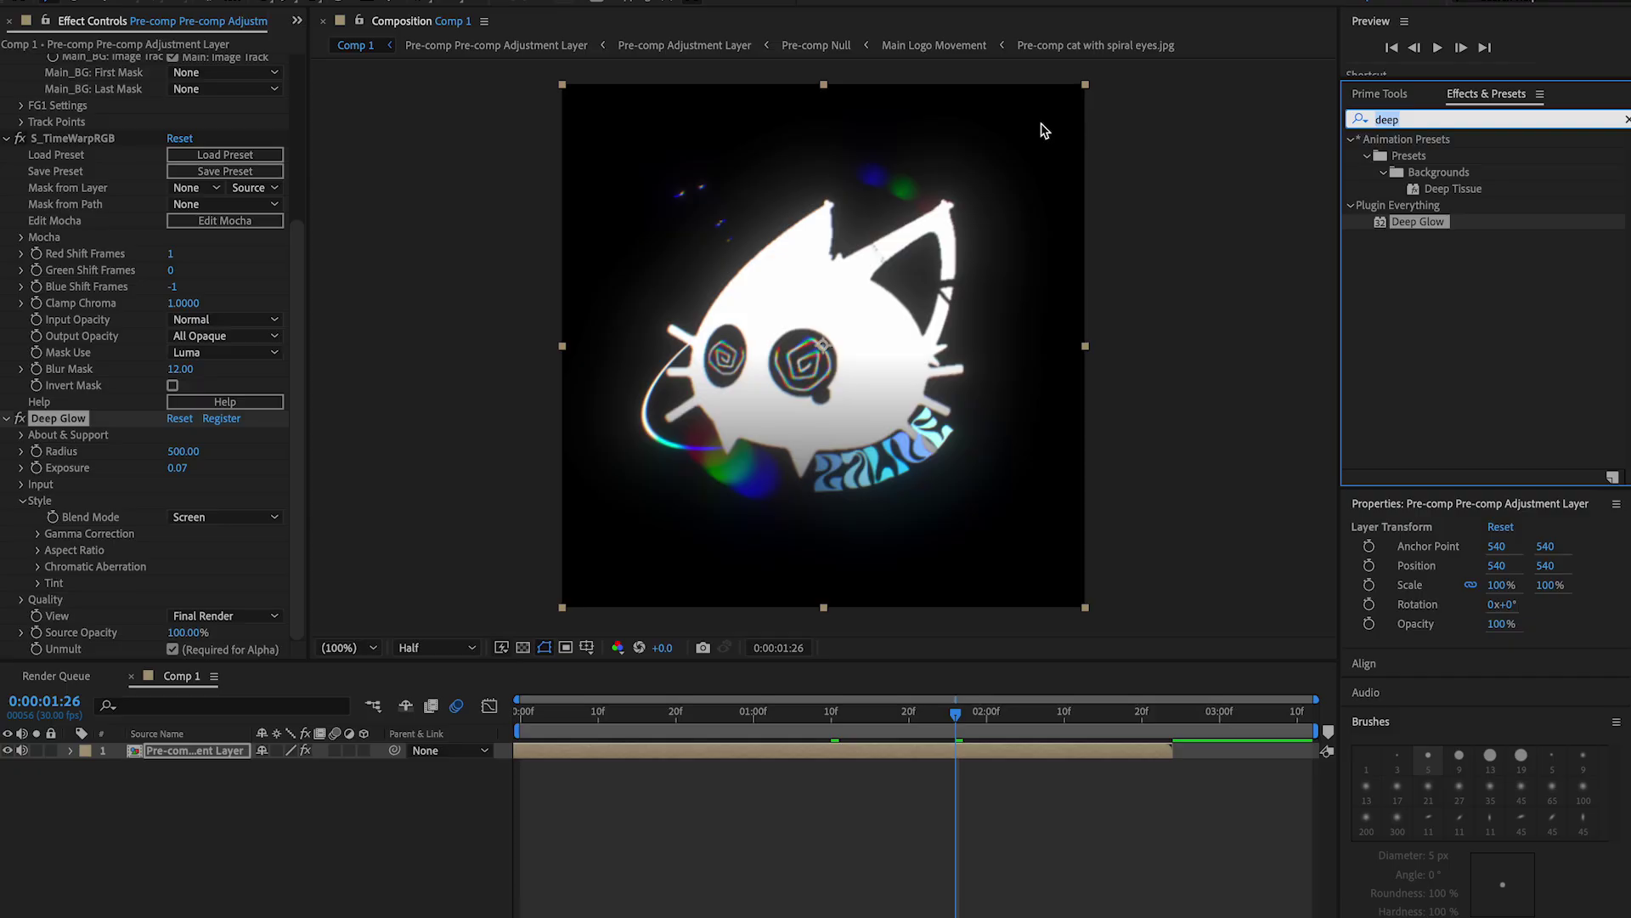
text(flicker)
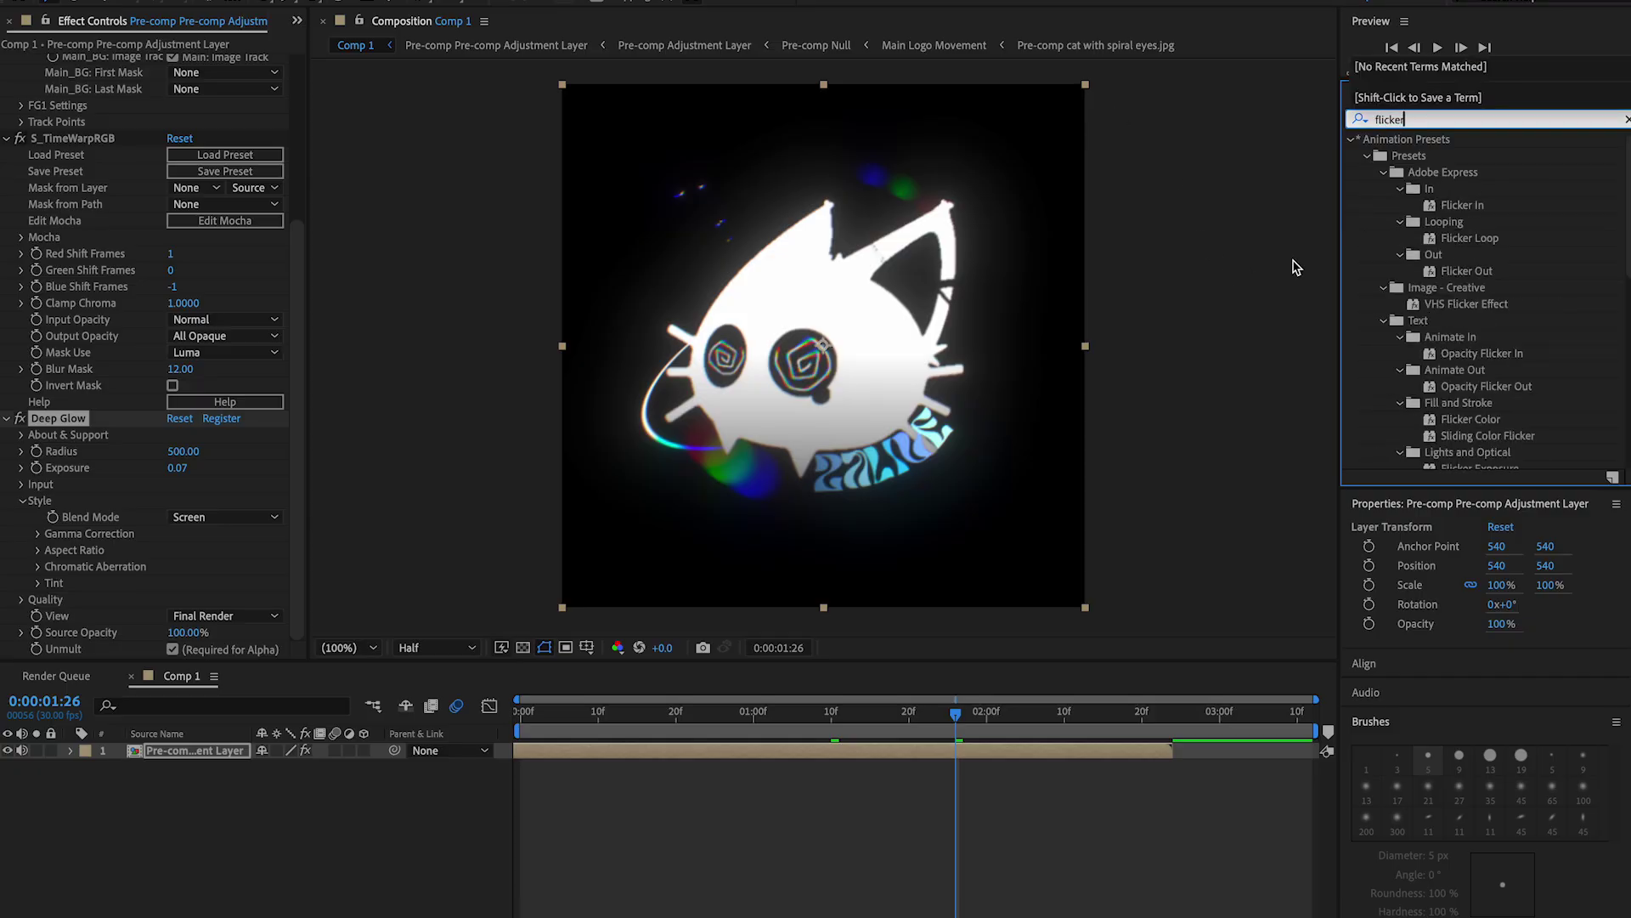
scroll(1511, 233, down, 10)
drag(1429, 328, 501, 731)
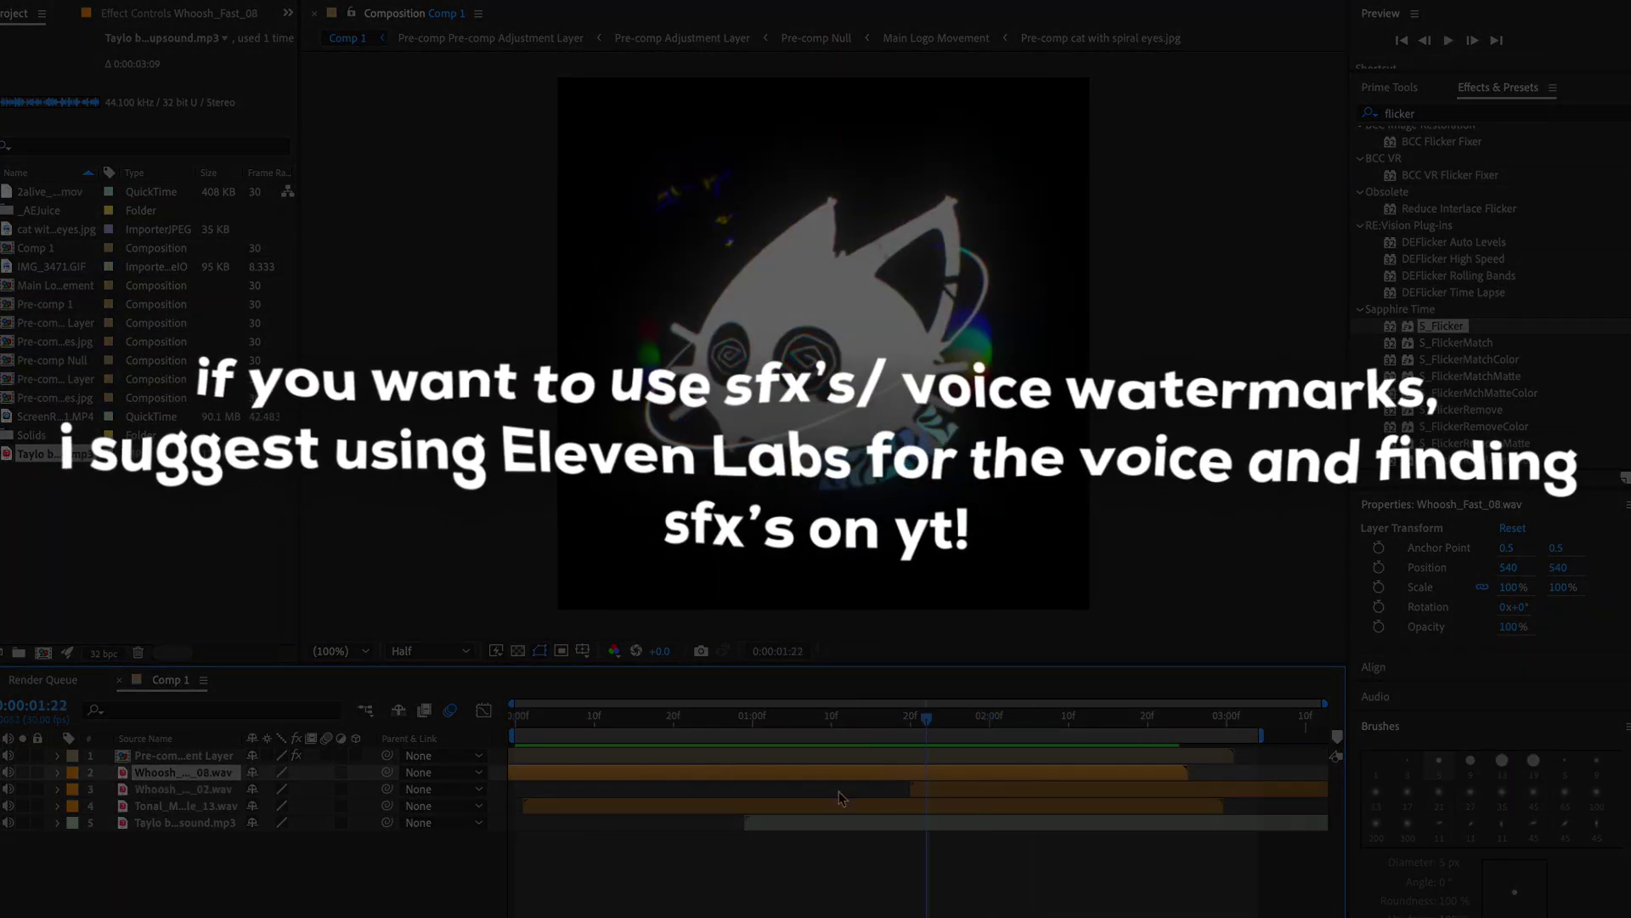
Shift the Taylo bass reverse build-up audio layer earlier so it starts at about 0:00:00:13.
drag(843, 822, 732, 821)
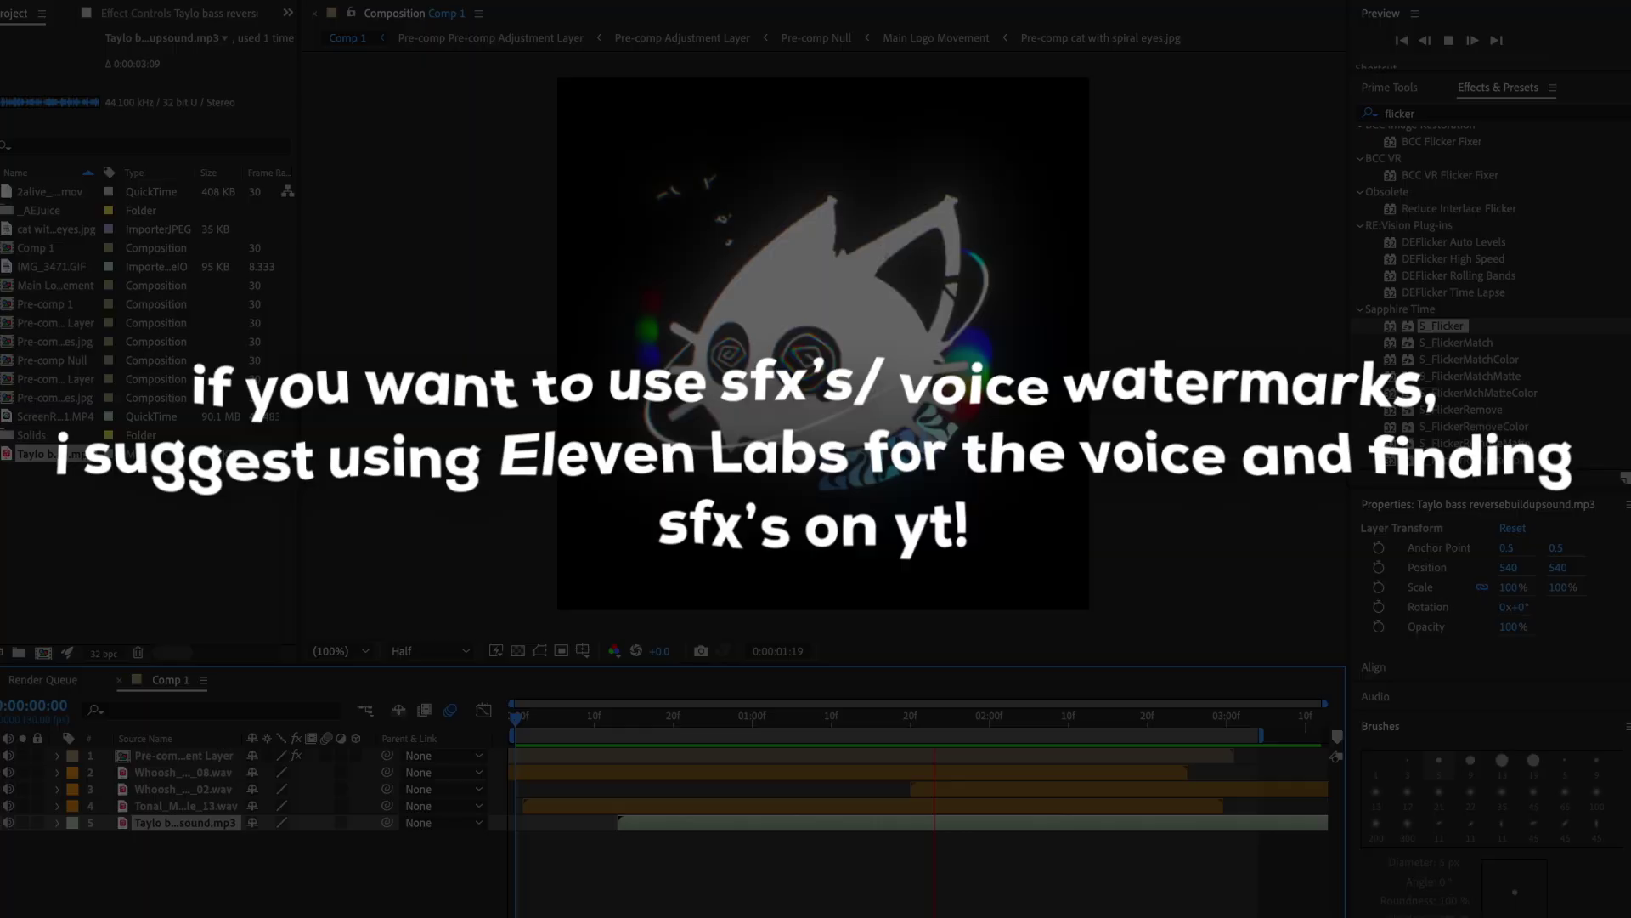